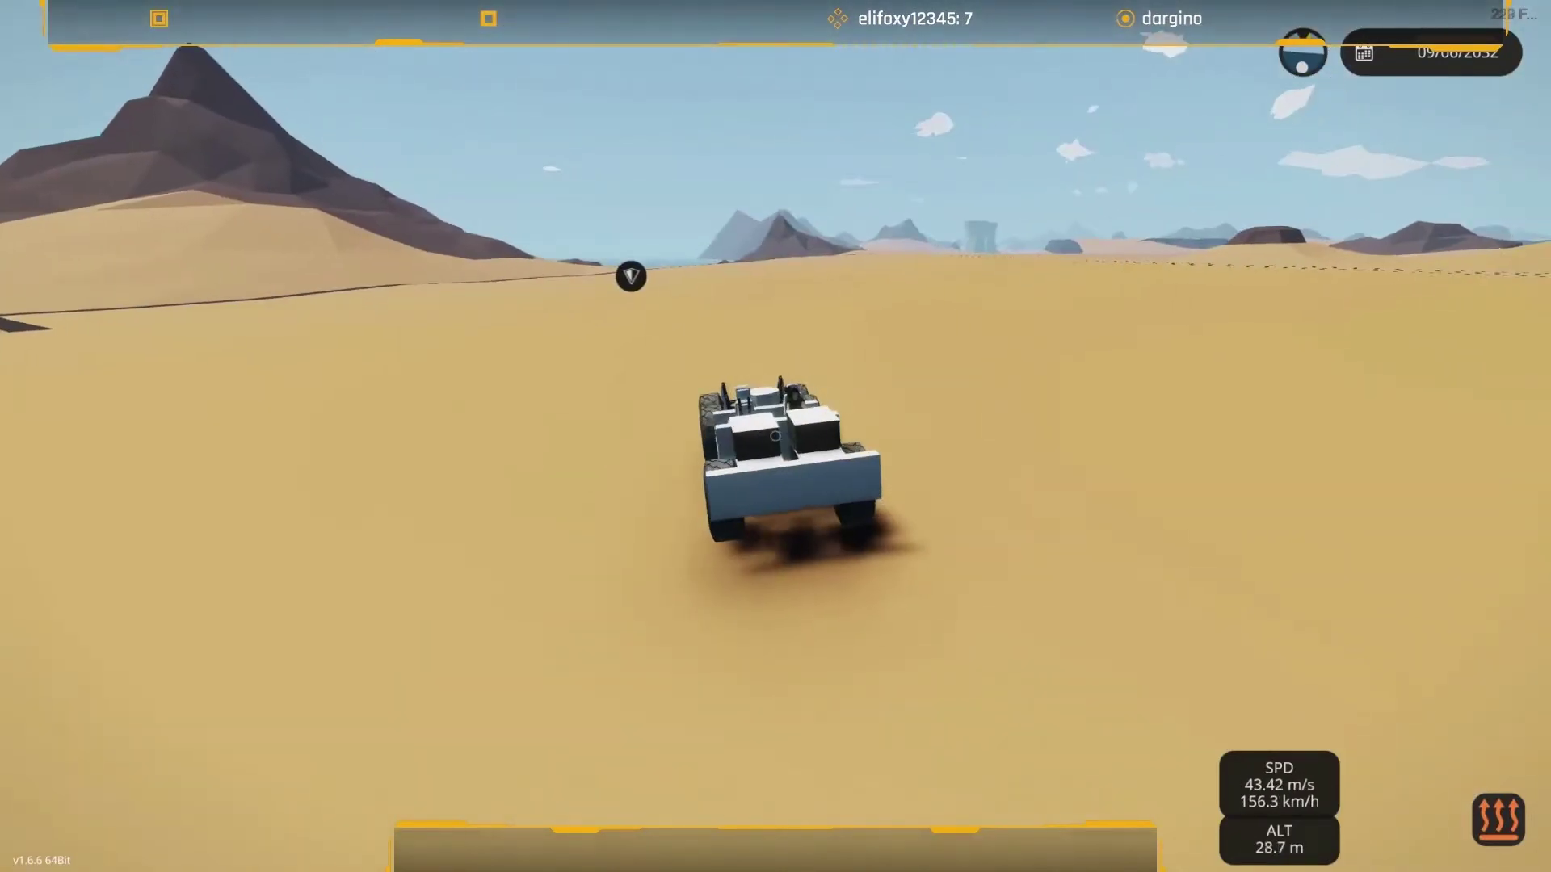
Recover the six-wheeled chassis from the desert to the workbench using the world map.
{"action": "key", "text": "m"}
{"action": "scroll", "coordinate": [751, 388], "scroll_direction": "down", "scroll_amount": 3}
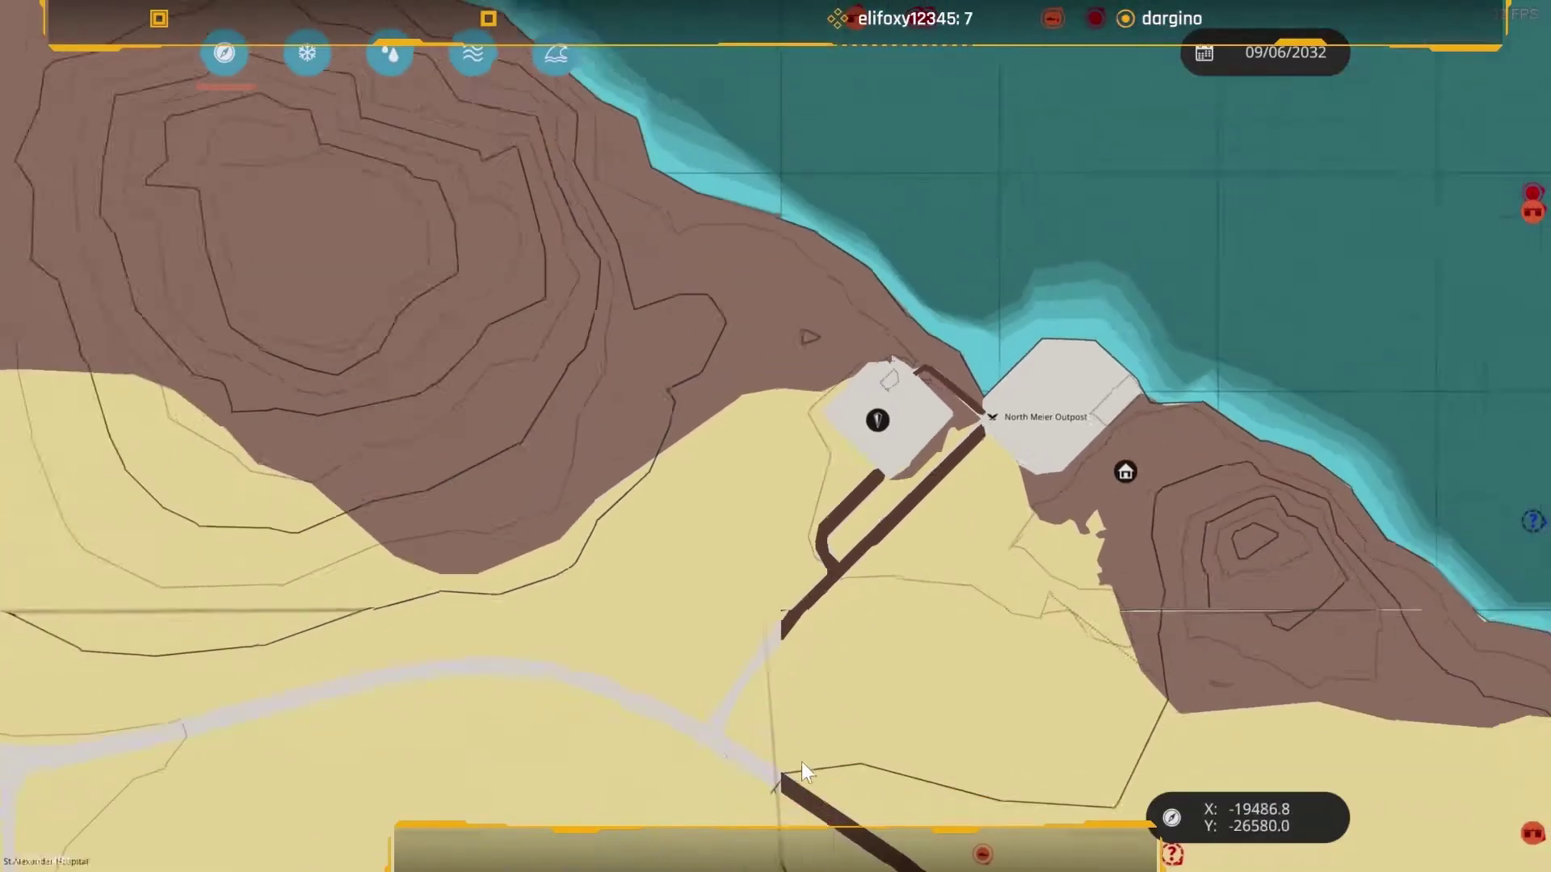
{"action": "left_click_drag", "start_coordinate": [698, 445], "coordinate": [205, 725]}
{"action": "left_click", "coordinate": [84, 782]}
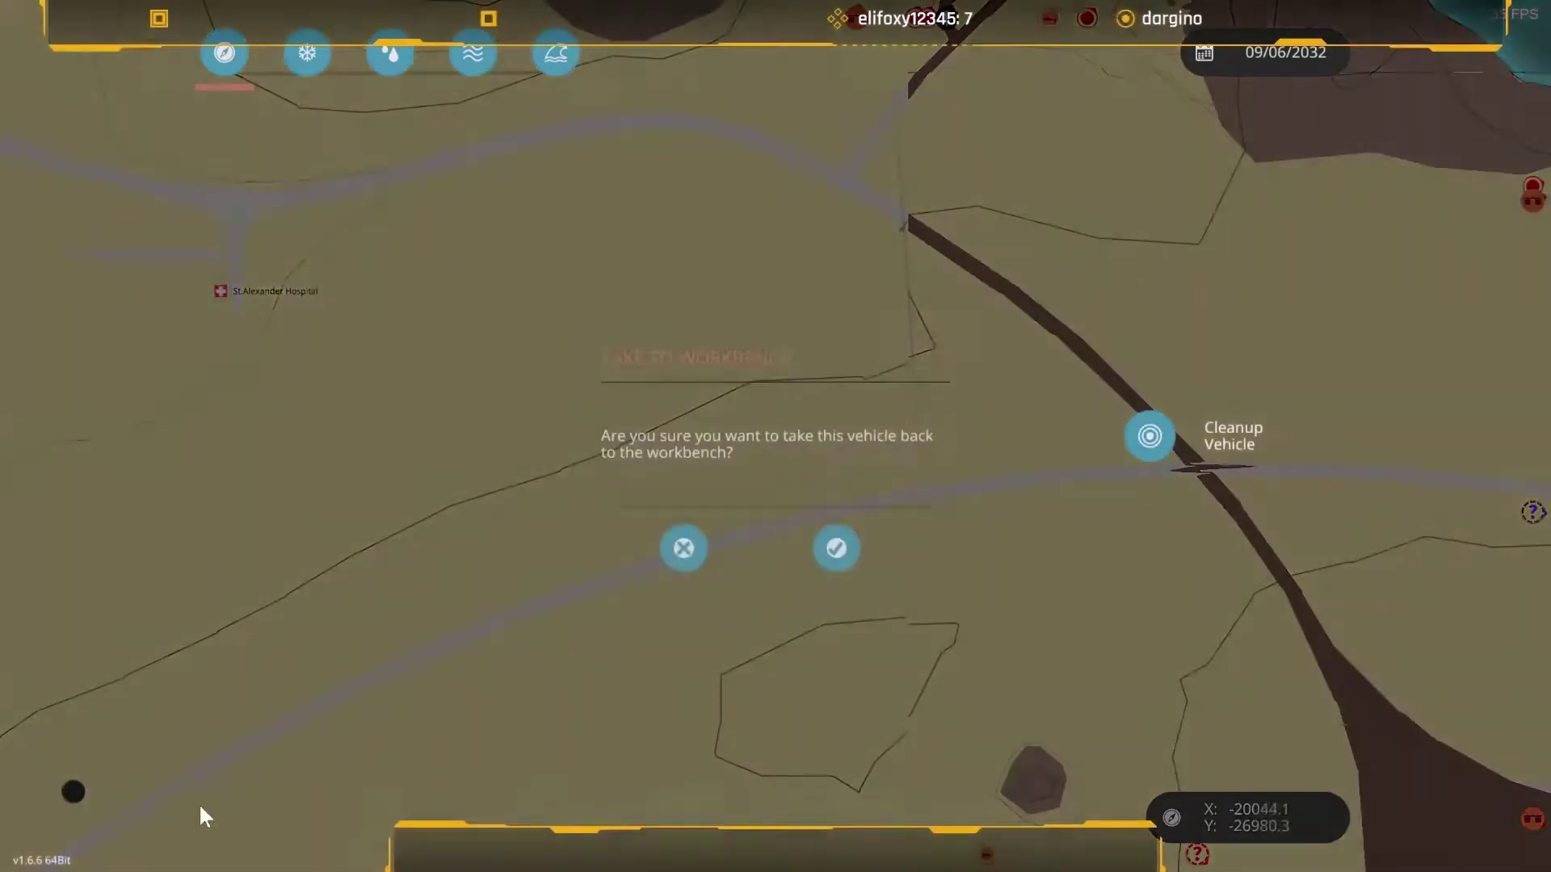
{"action": "left_click", "coordinate": [836, 542]}
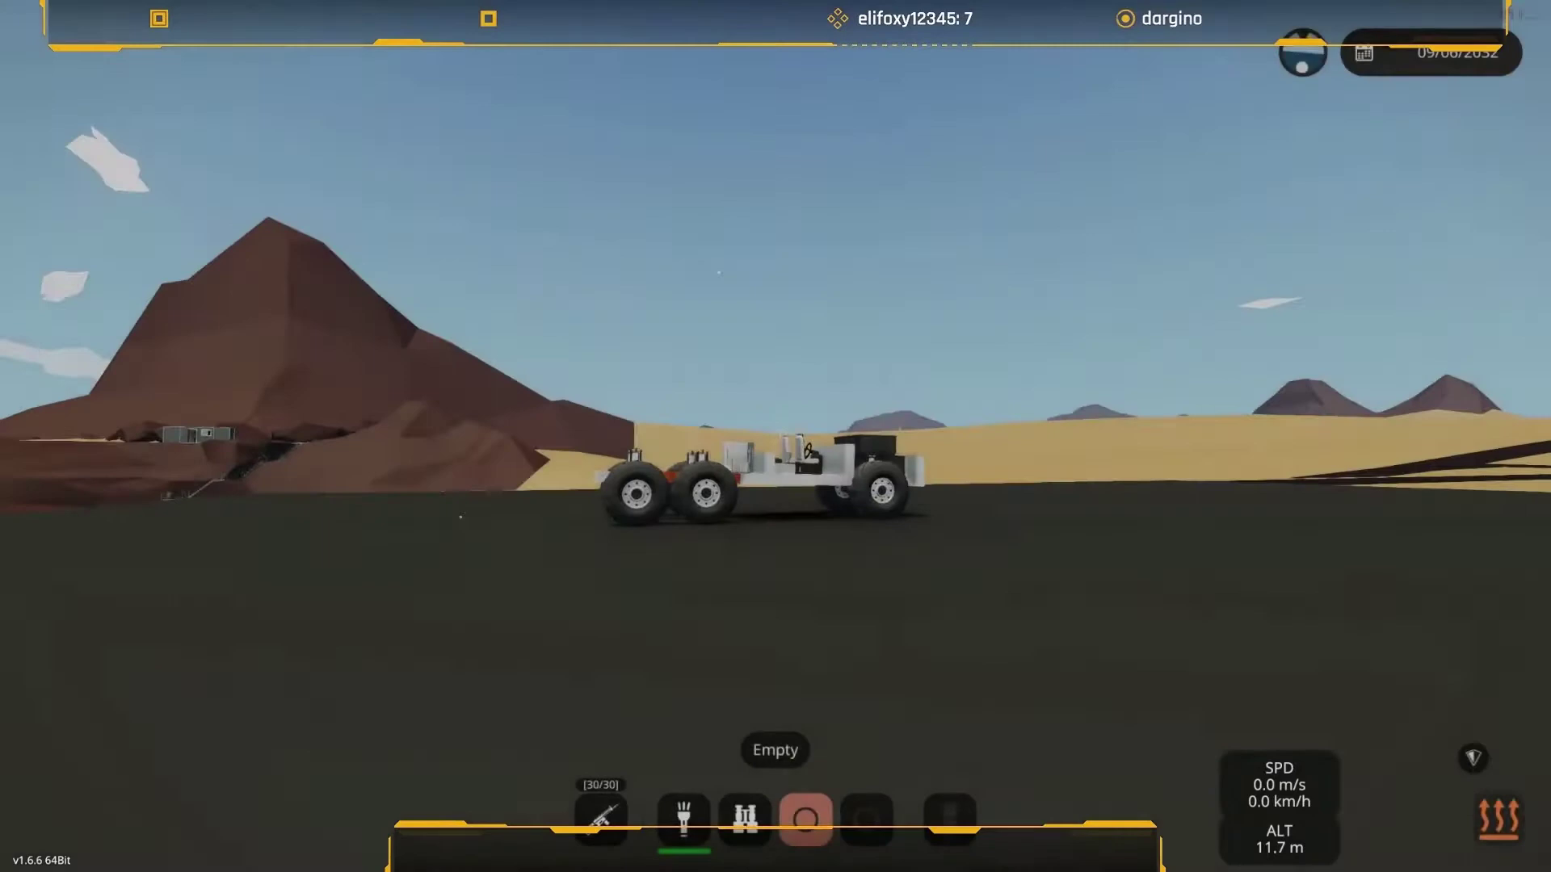
Pick up the dog whistle and walk past the truck to the platform edge.
{"action": "key", "text": "w"}
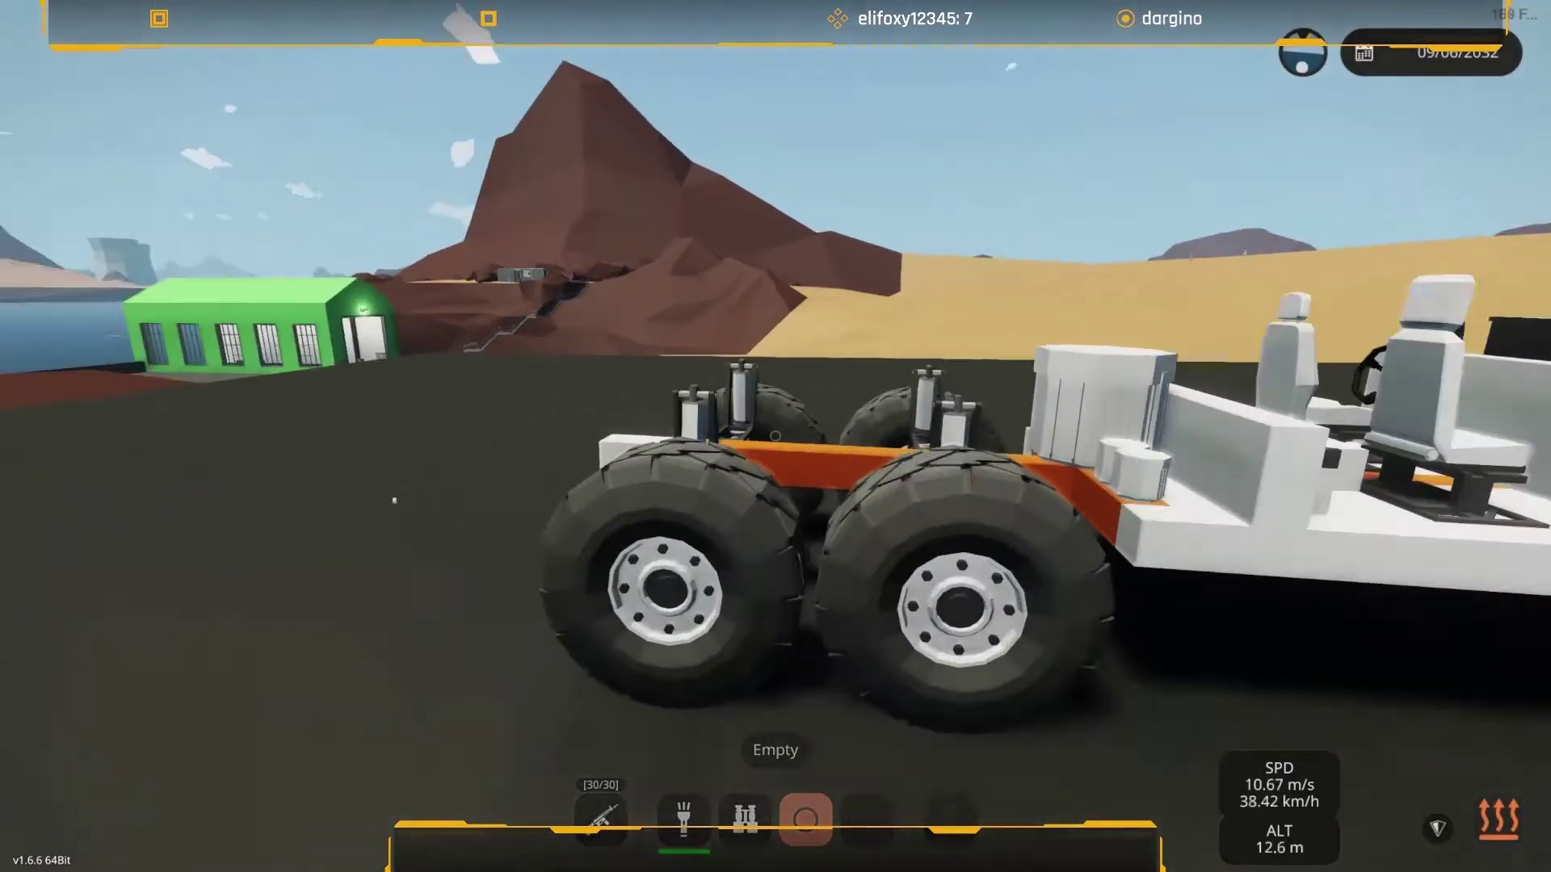
{"action": "key", "text": "w"}
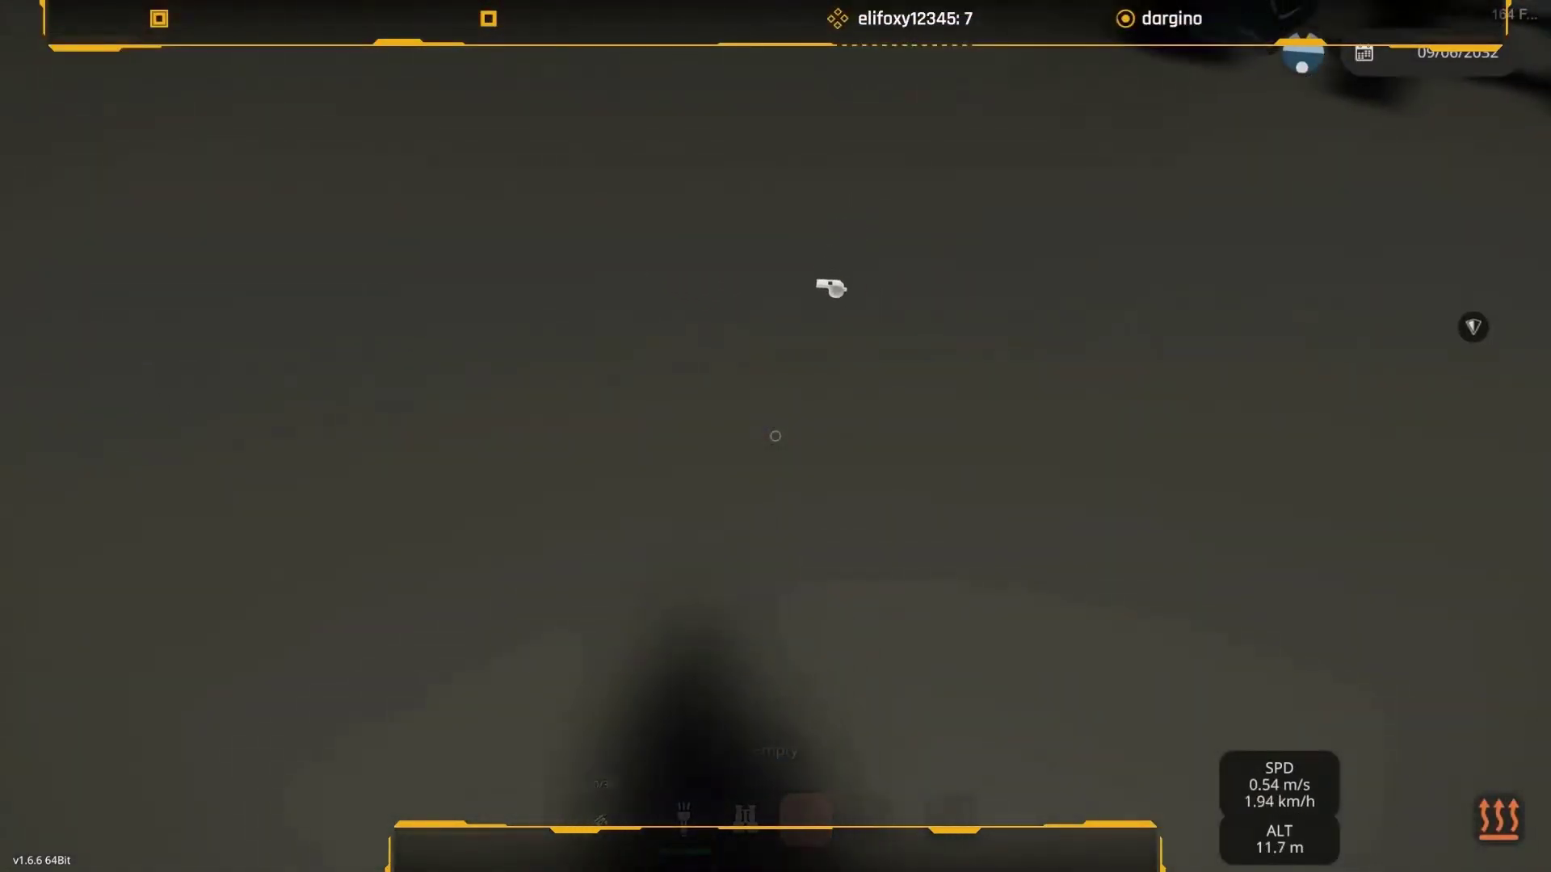
{"action": "key", "text": "f"}
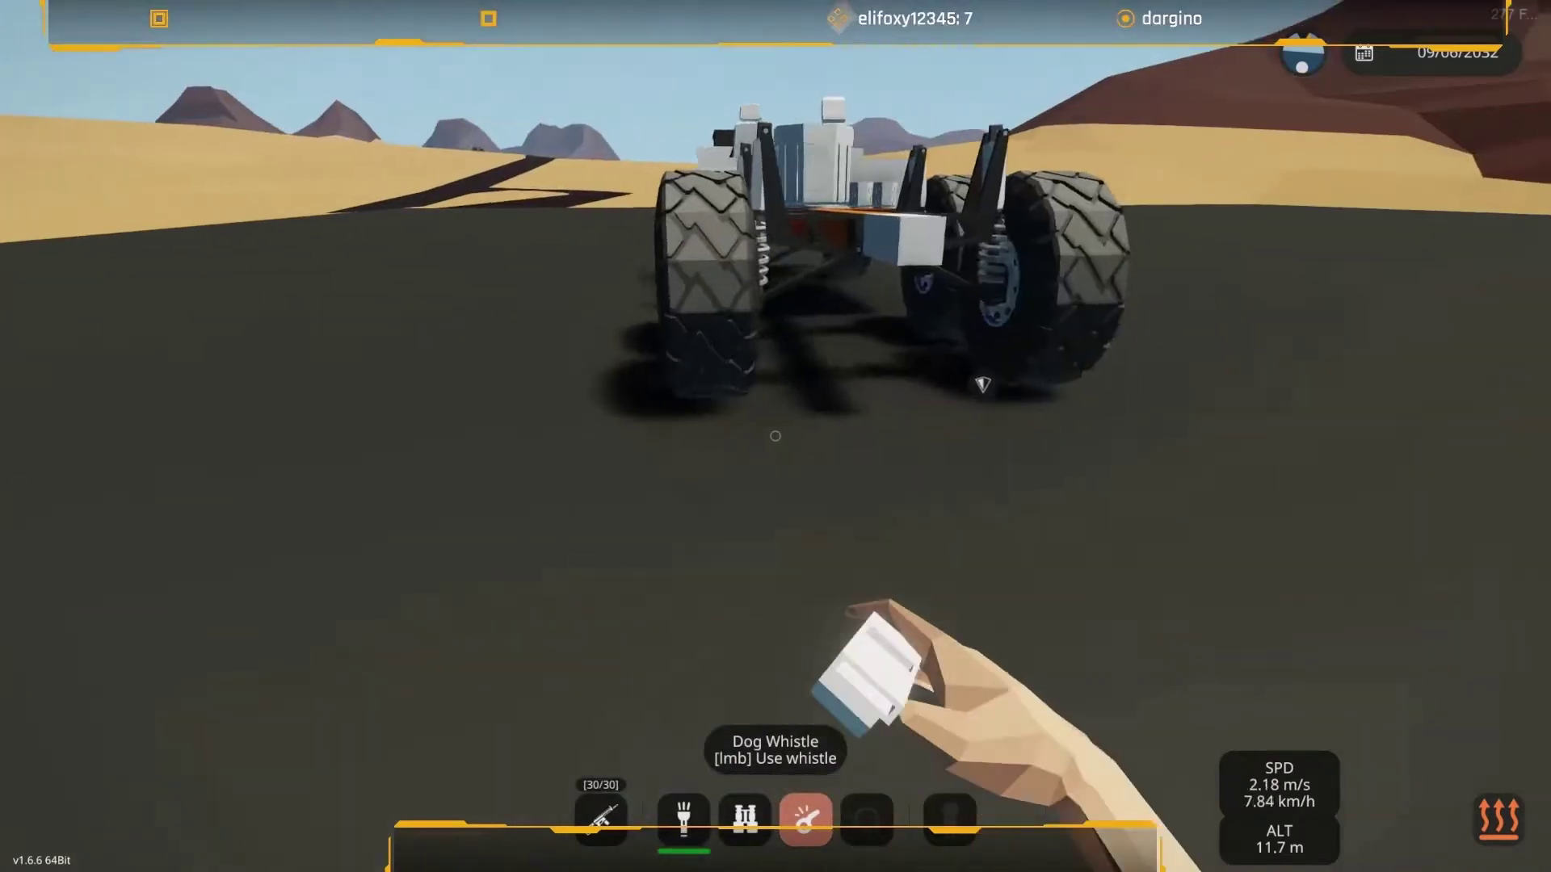
{"action": "key", "text": "w"}
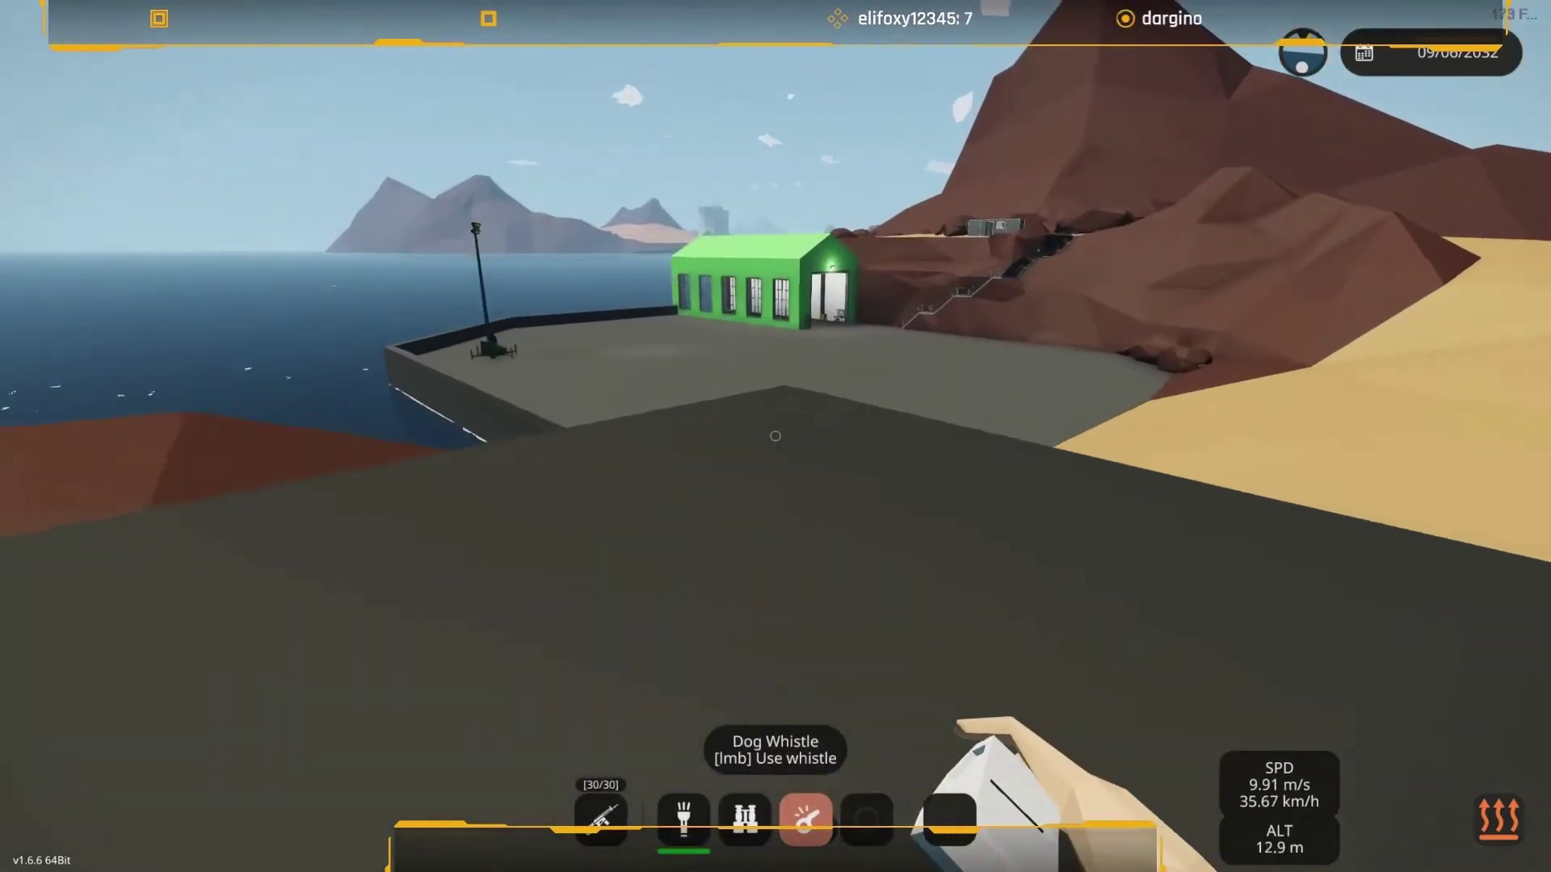
{"action": "key", "text": "w"}
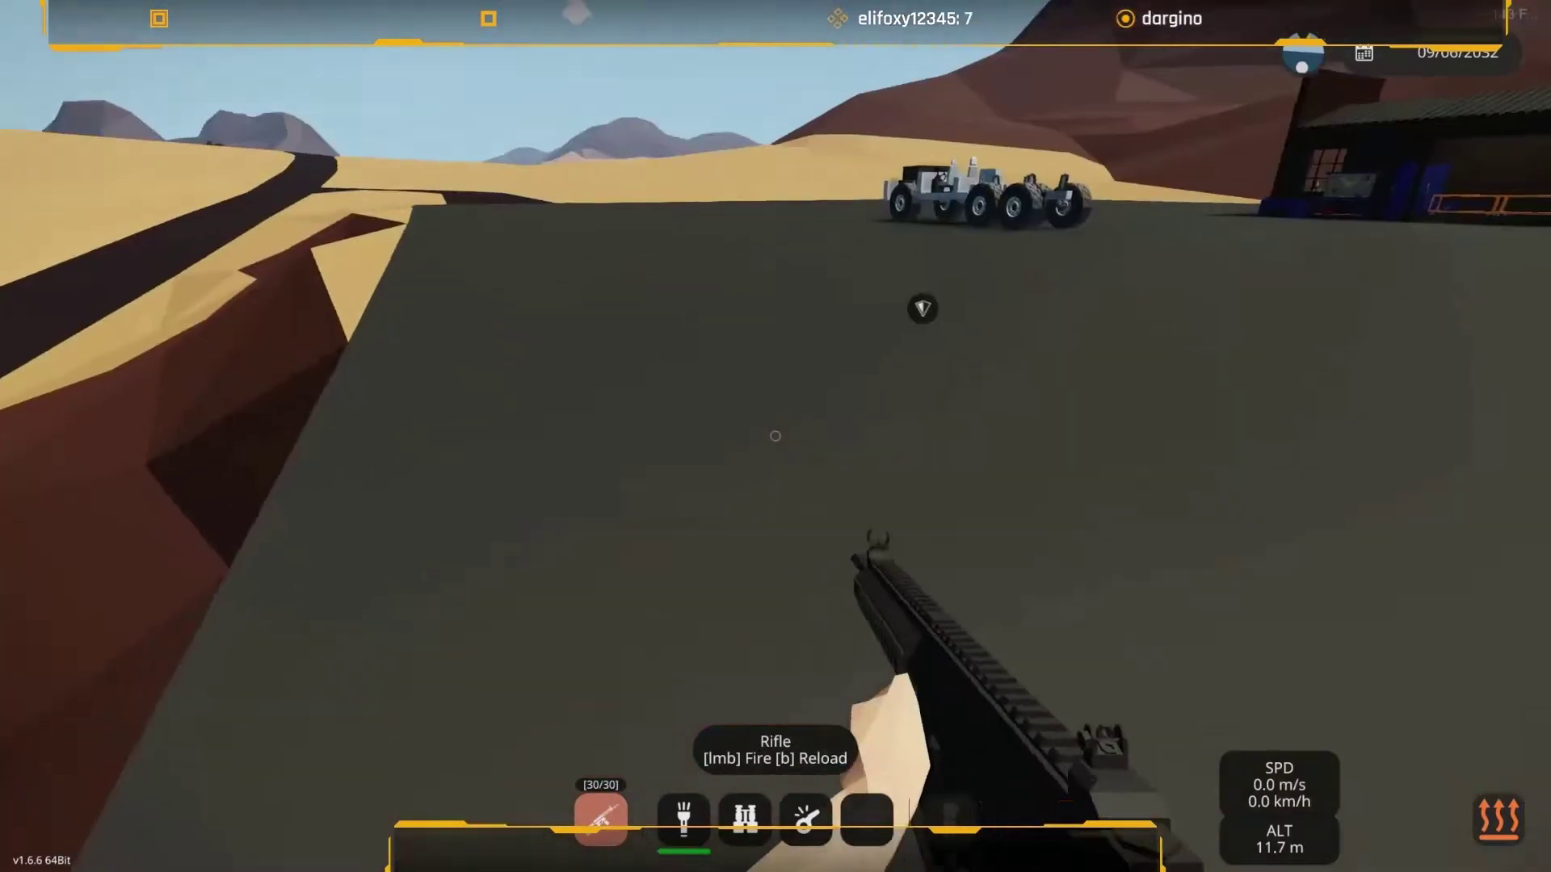
Return to the truck and look over its electric motors from above.
{"action": "key", "text": "w"}
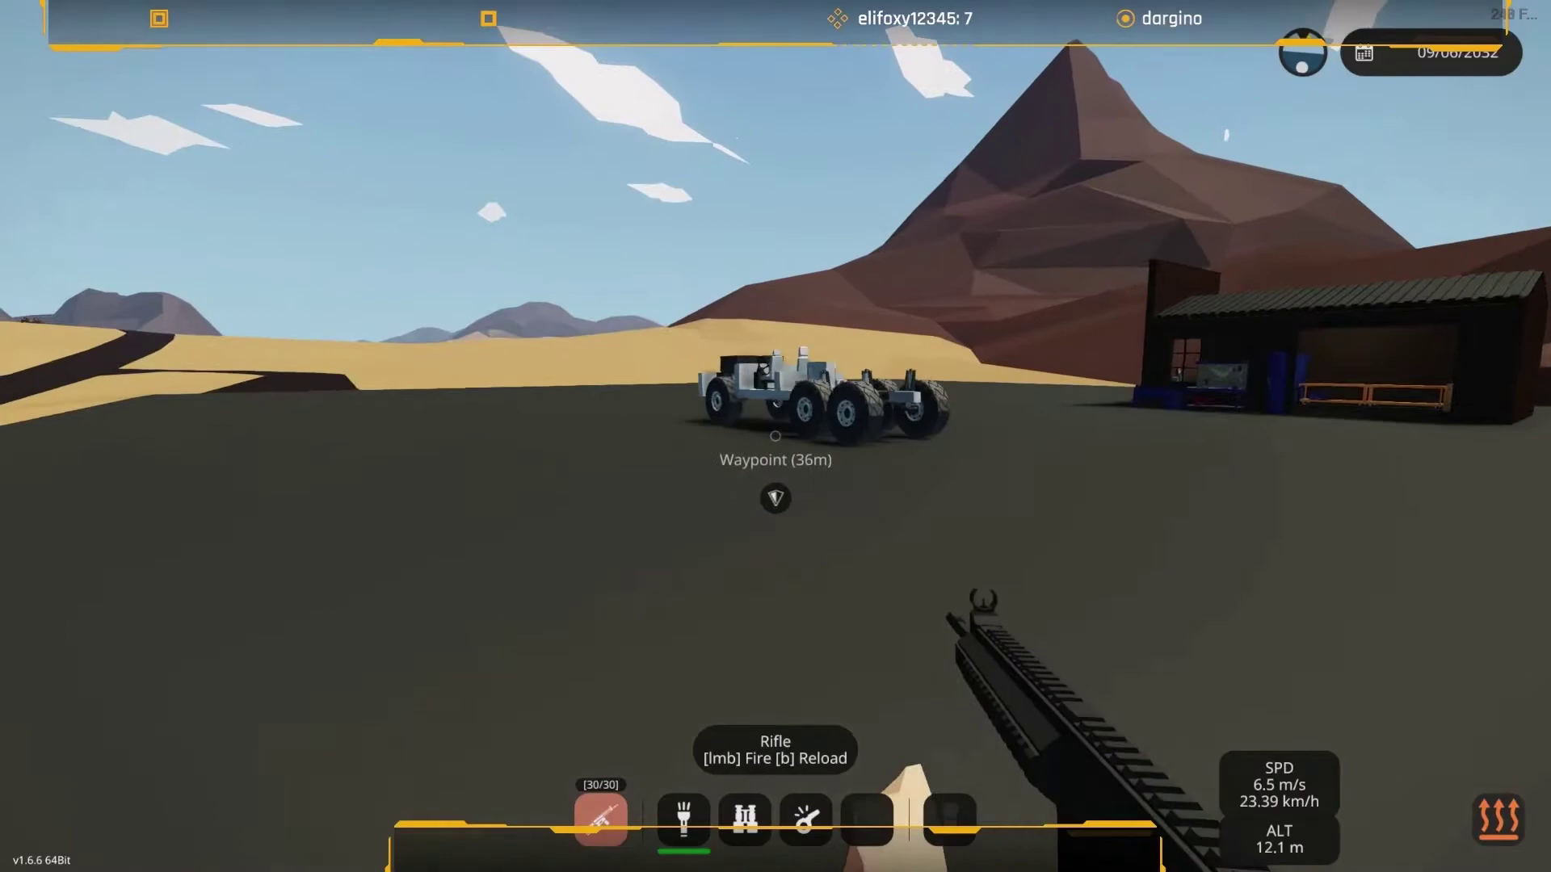
{"action": "key", "text": "w"}
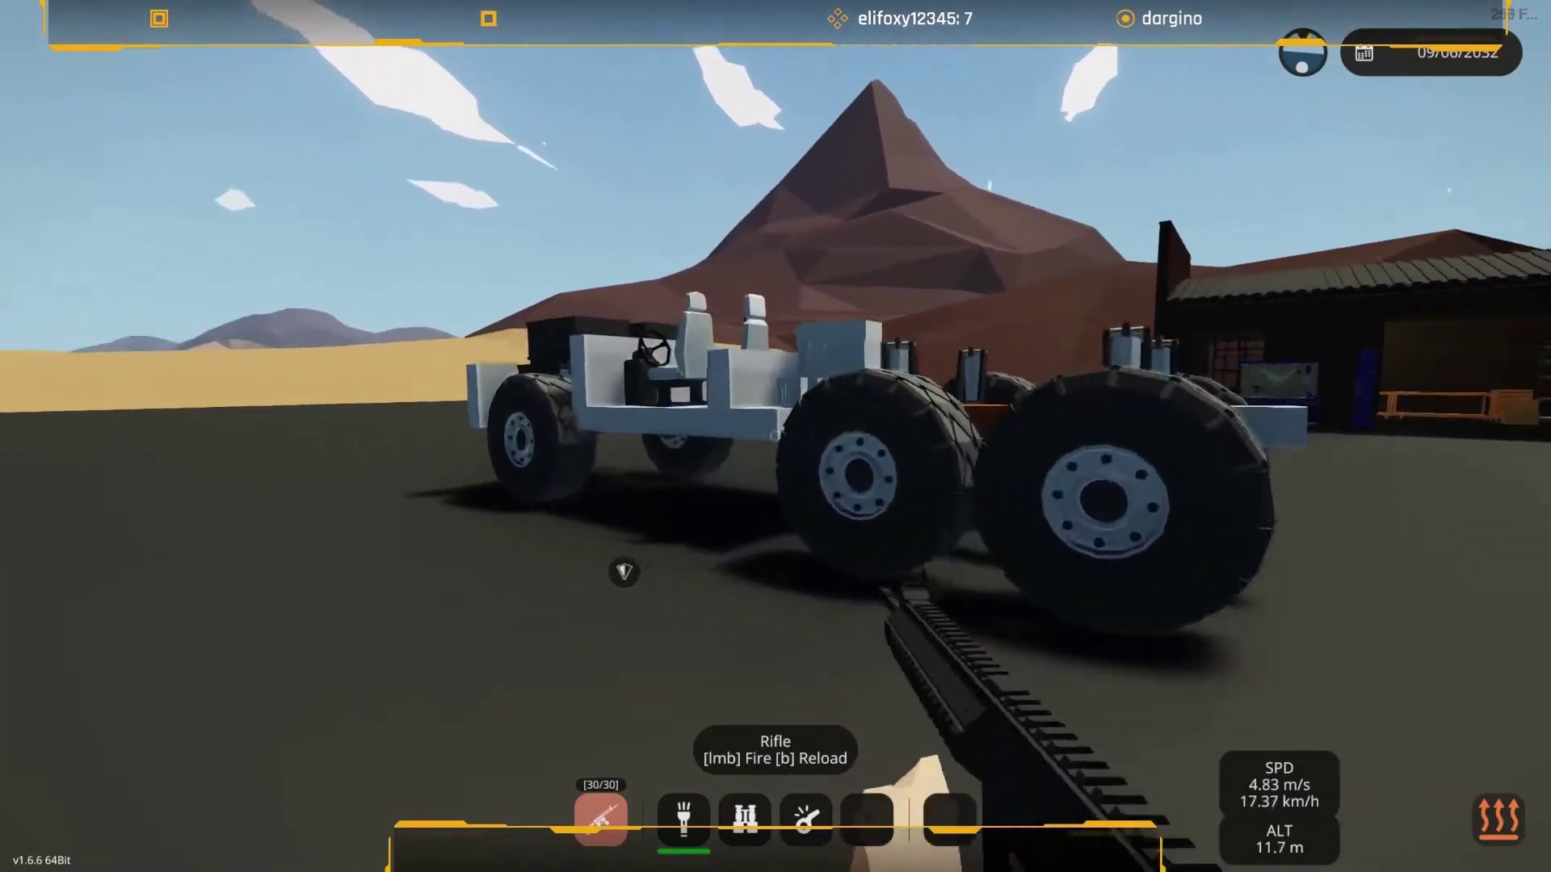
{"action": "key", "text": "w"}
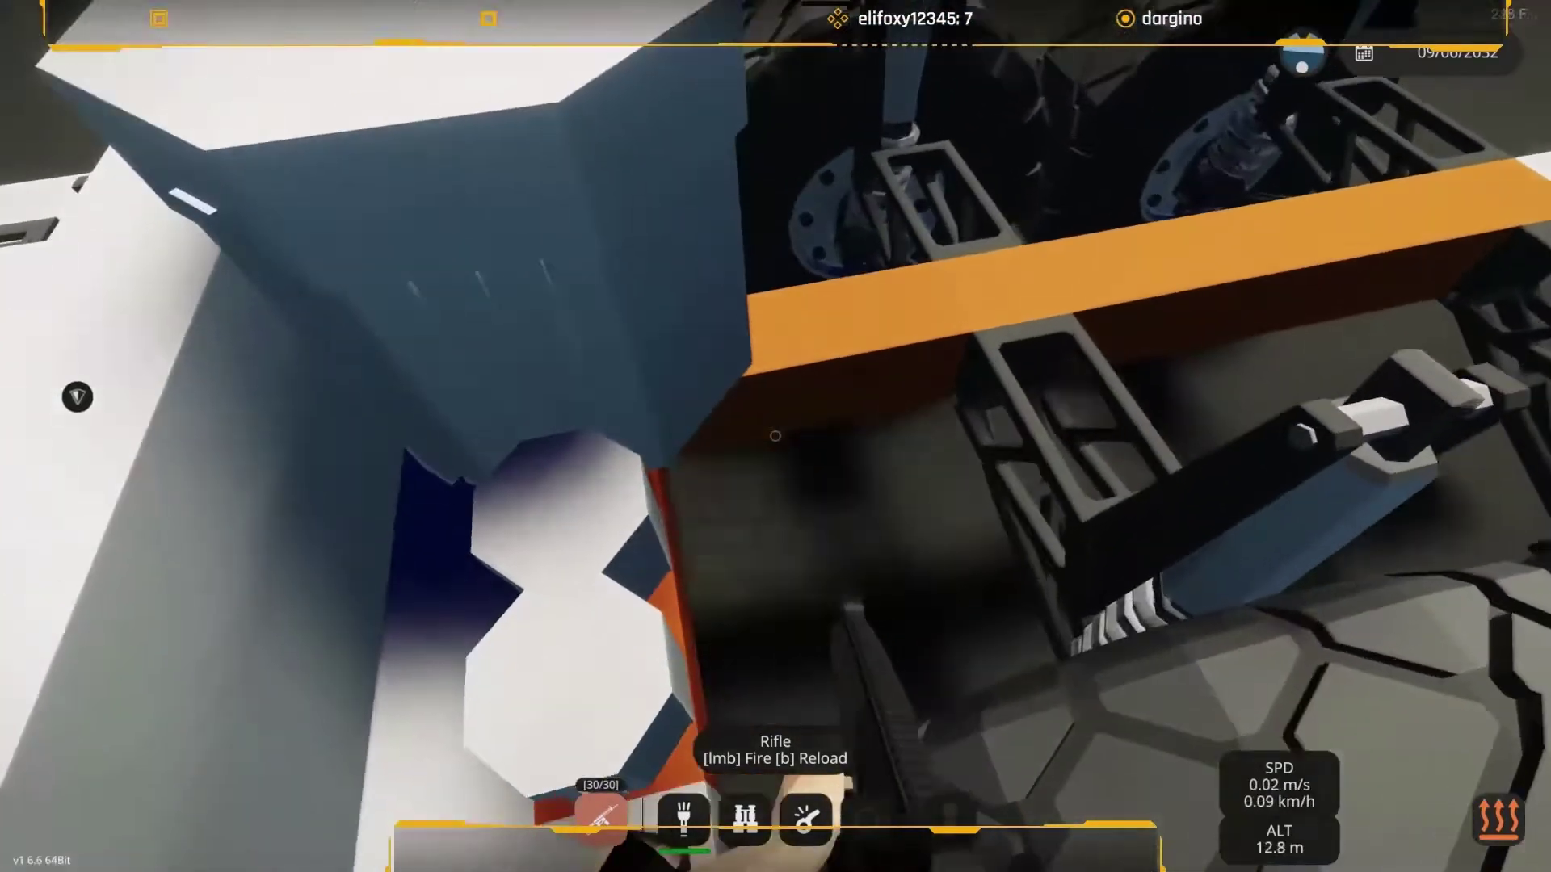
{"action": "key", "text": "w"}
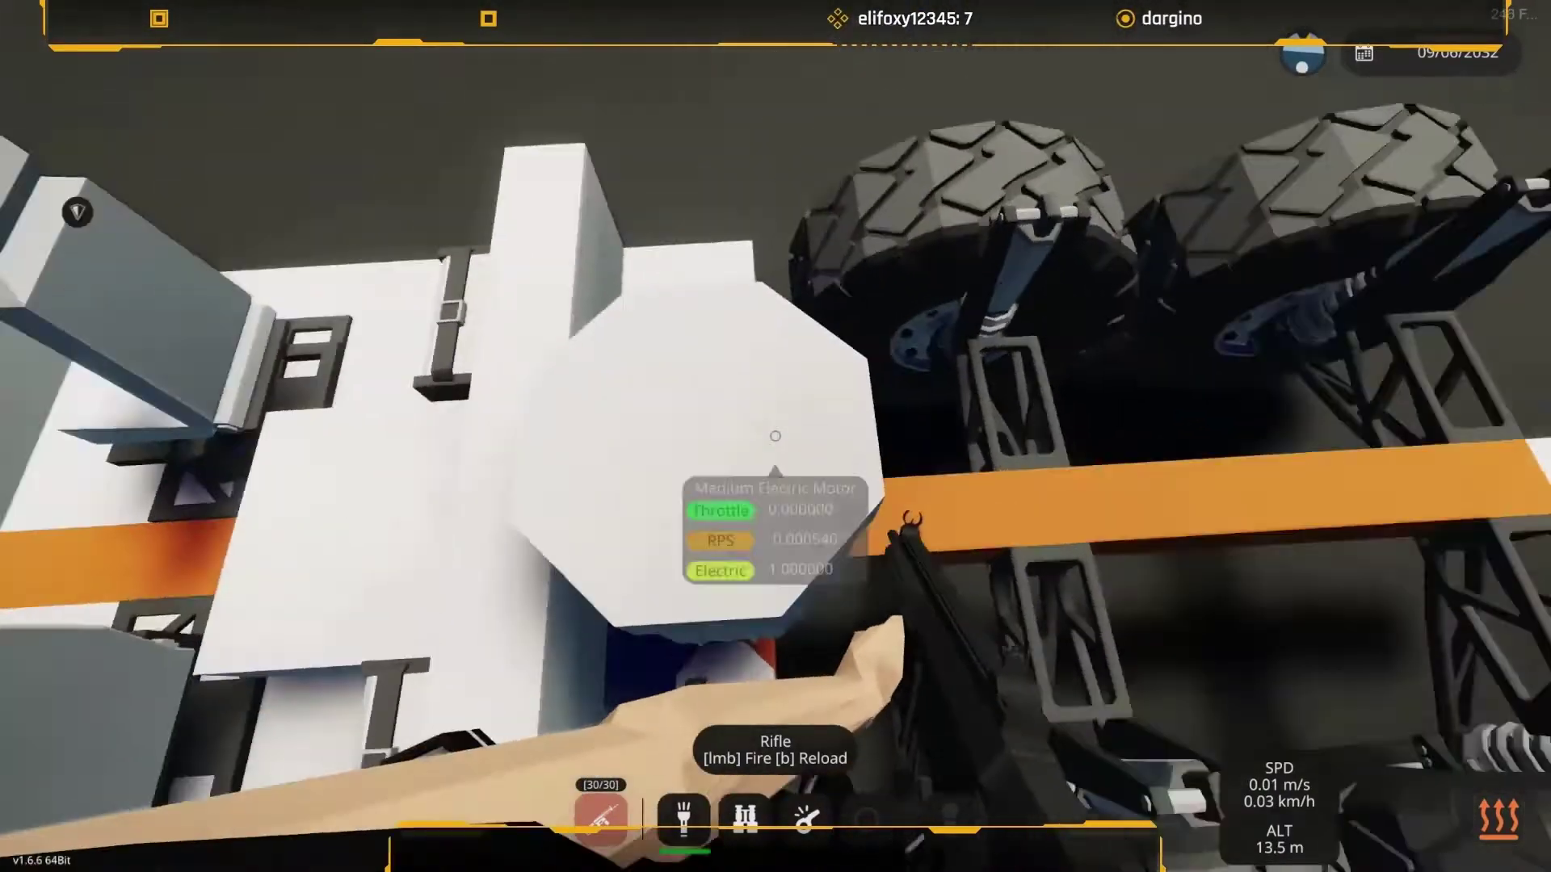
{"action": "key", "text": "w"}
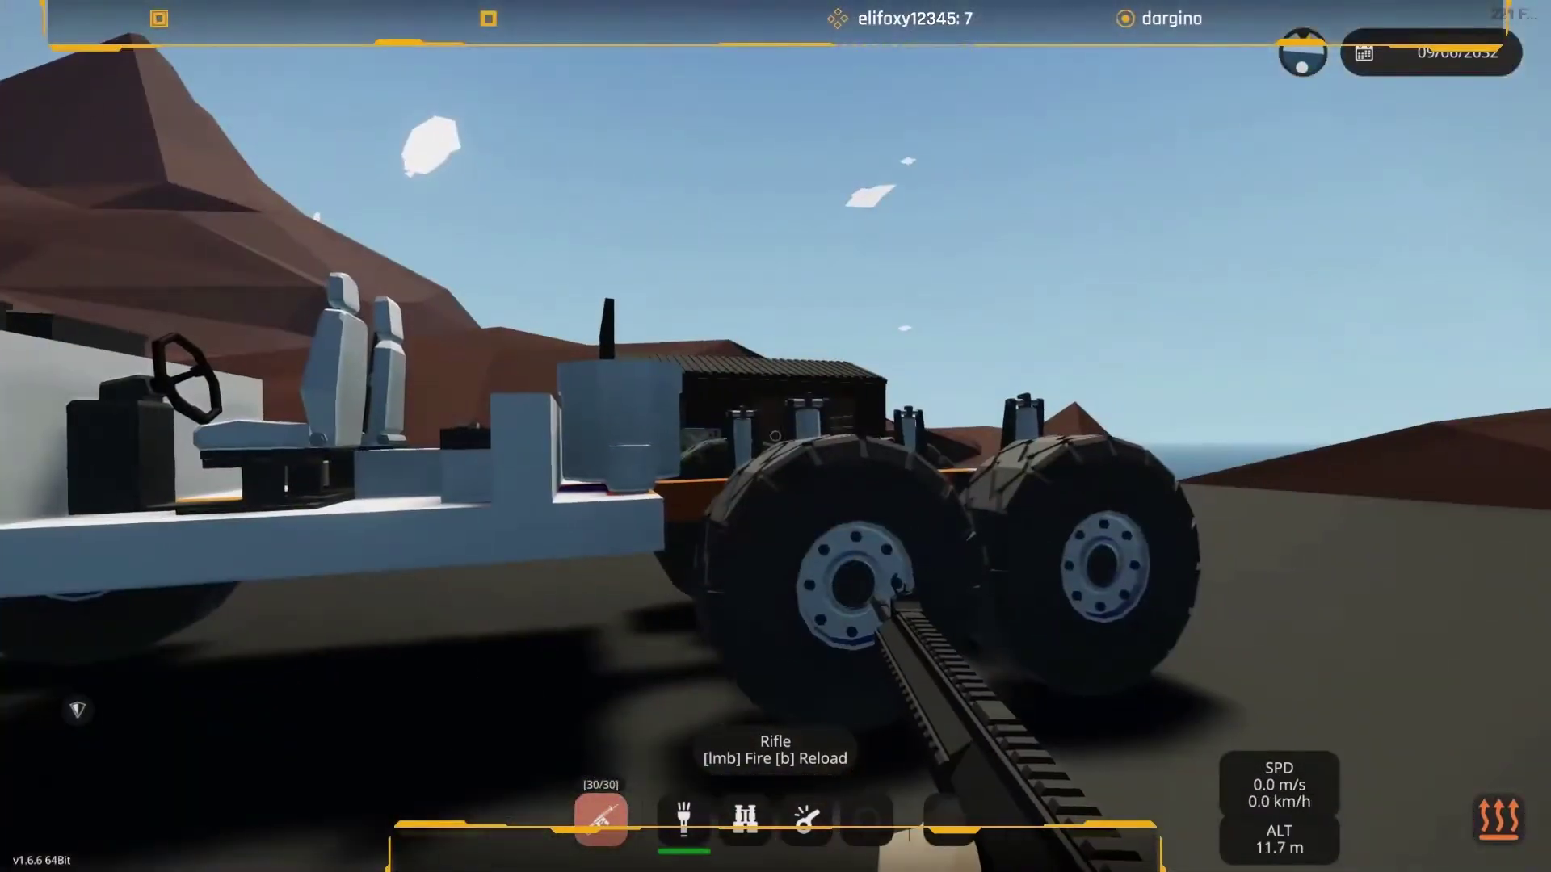
Inspect the chassis underside, driver seat and Medium Electric Motor, then sit in the seat.
{"action": "key", "text": "w"}
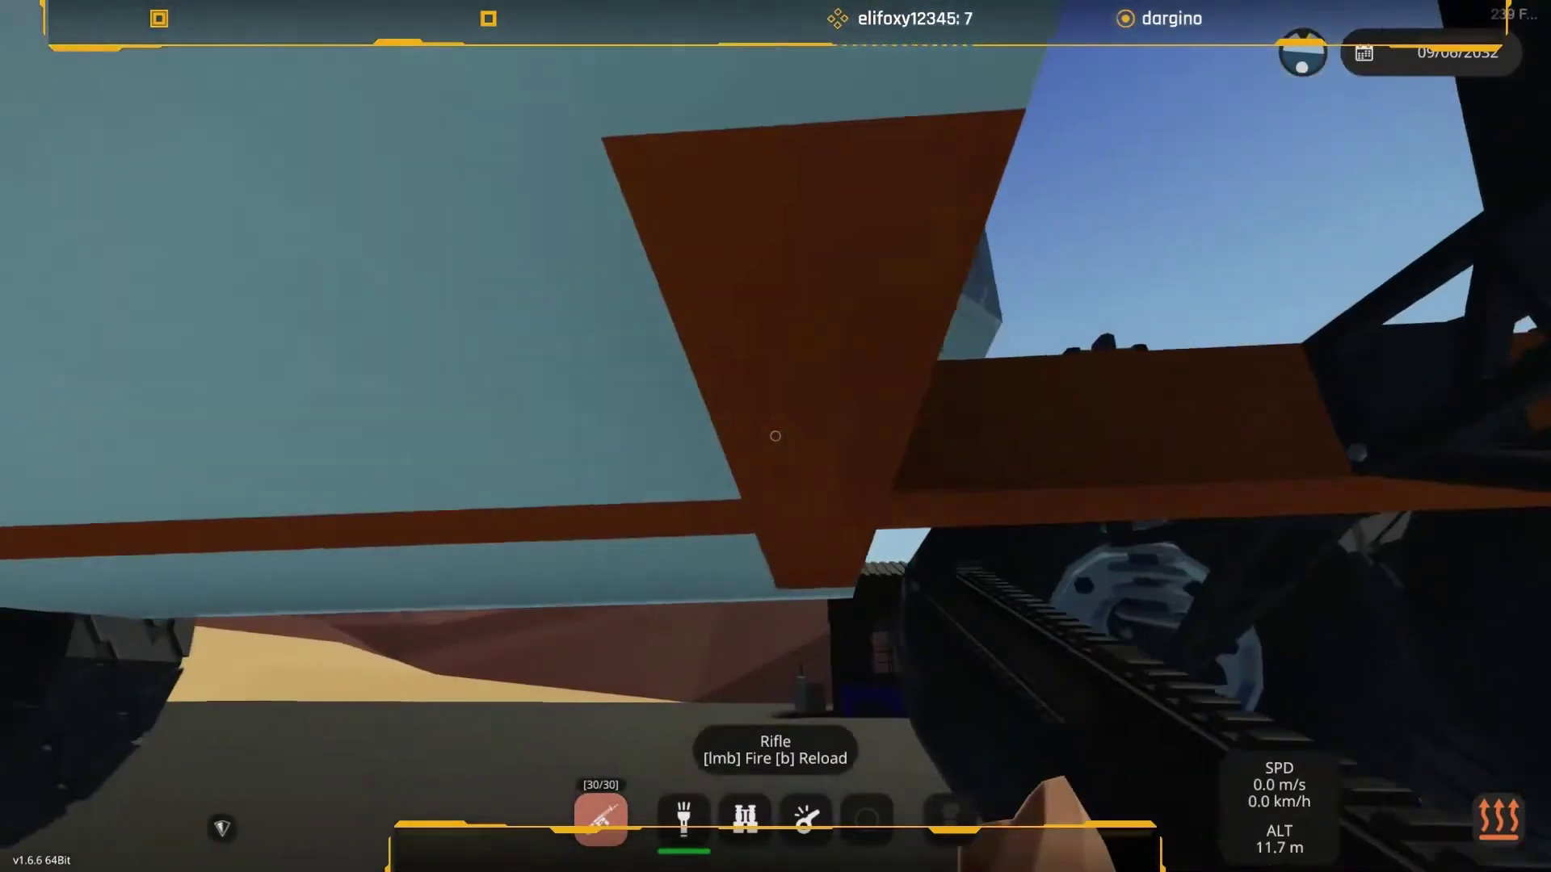
{"action": "key", "text": "s"}
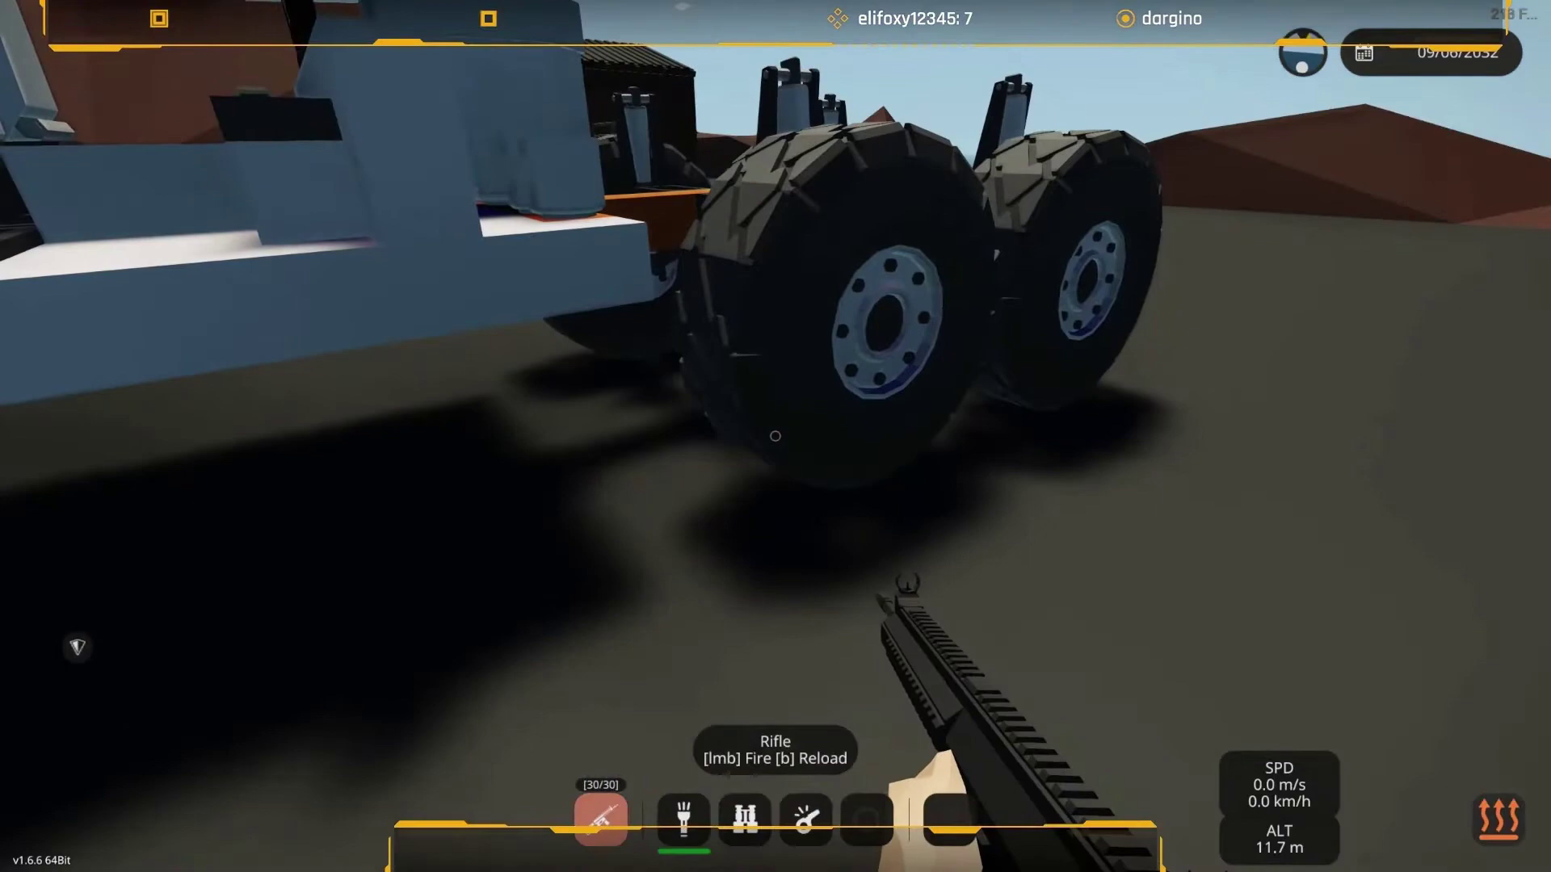
{"action": "key", "text": "w"}
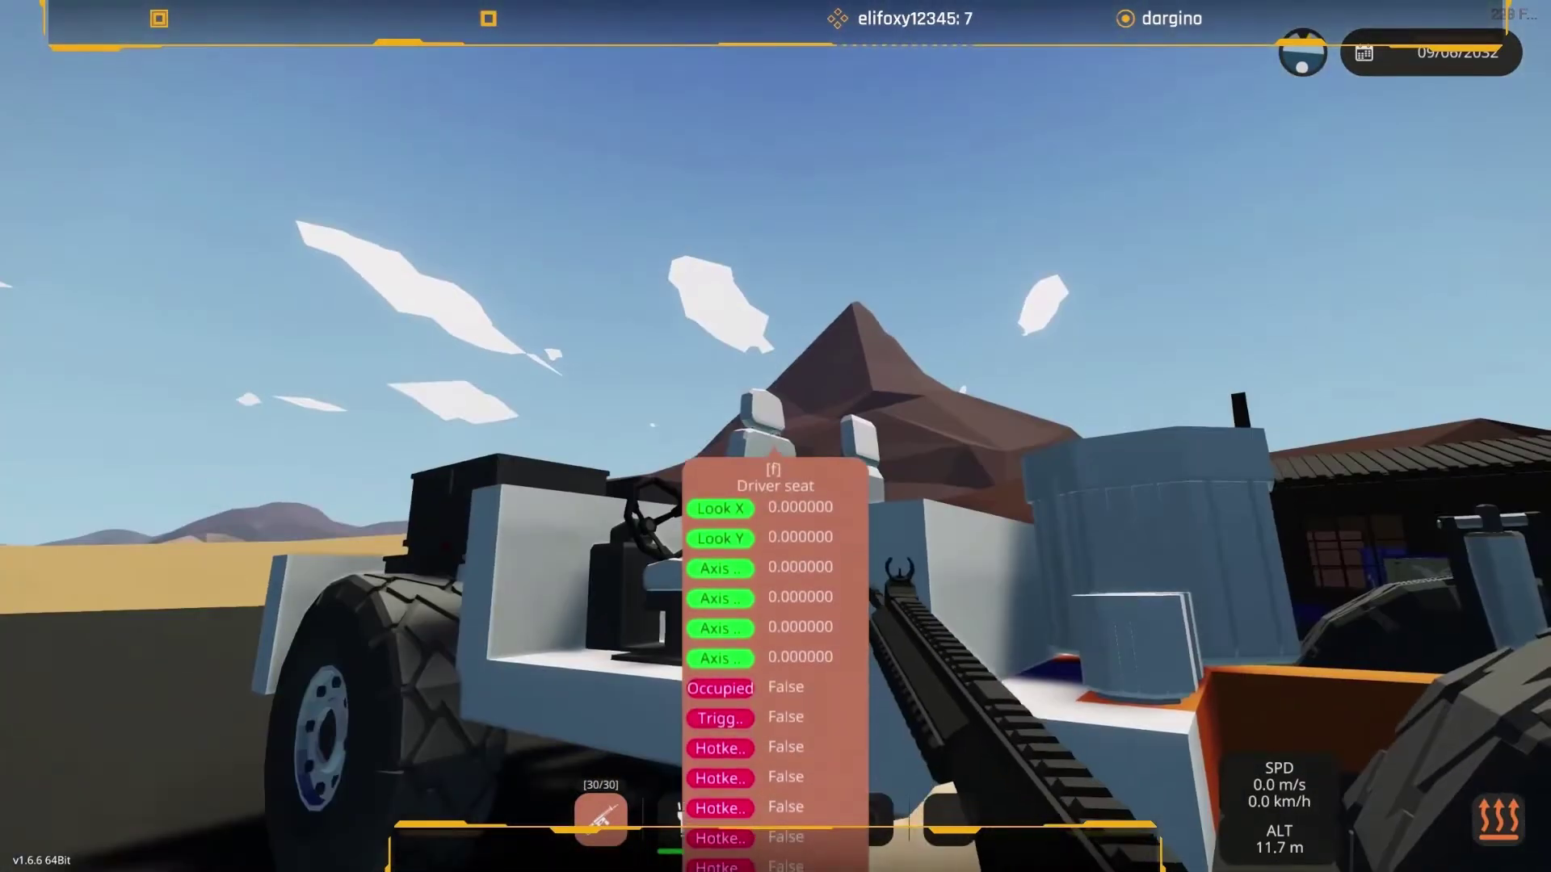
{"action": "key", "text": "w"}
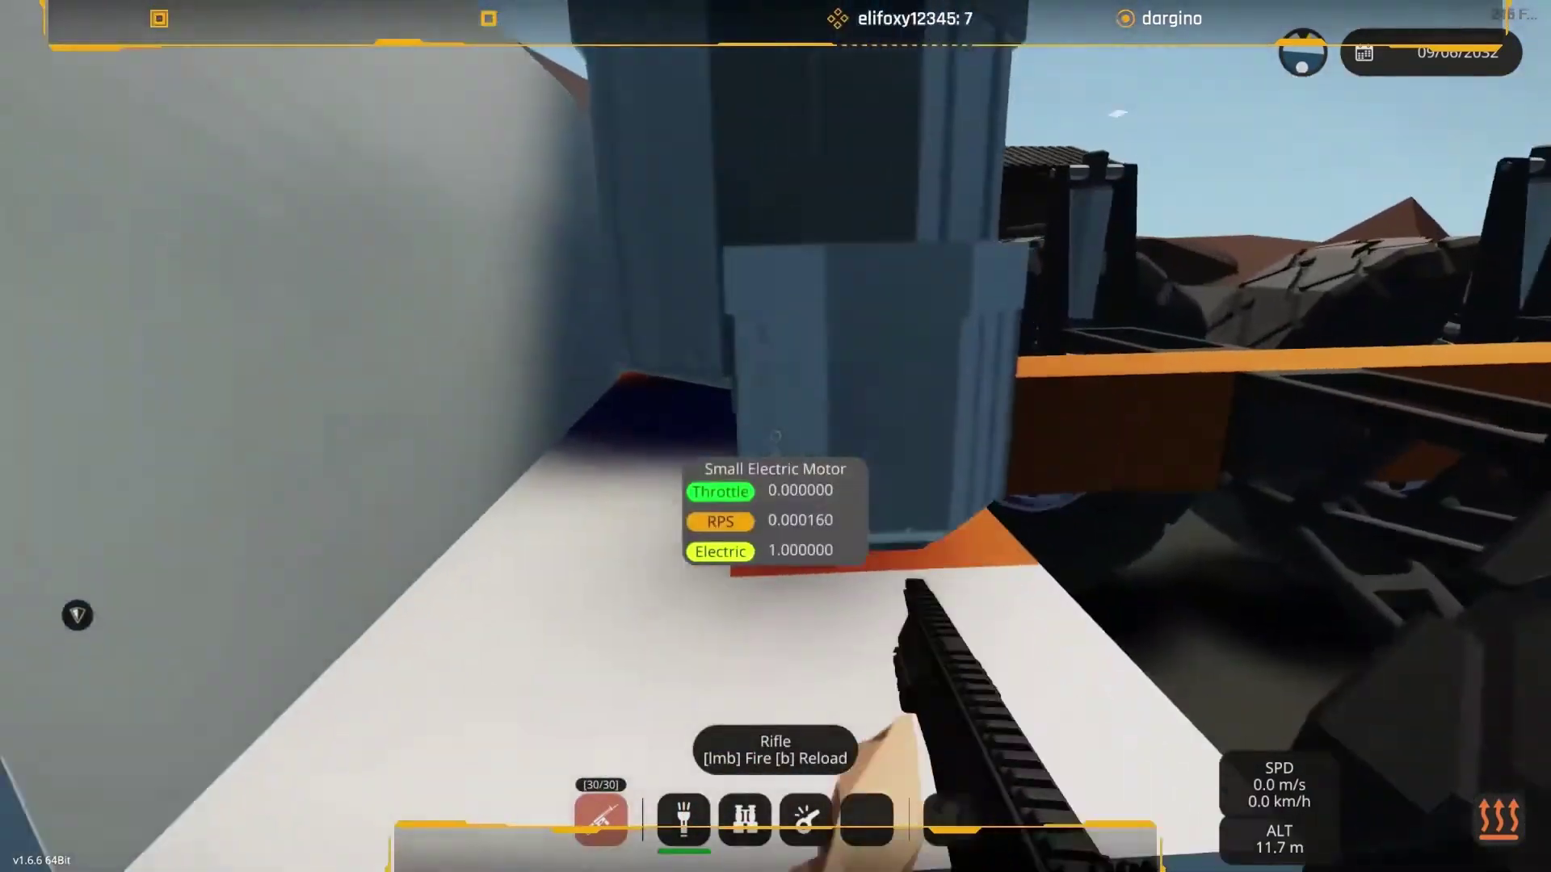
{"action": "key", "text": "s"}
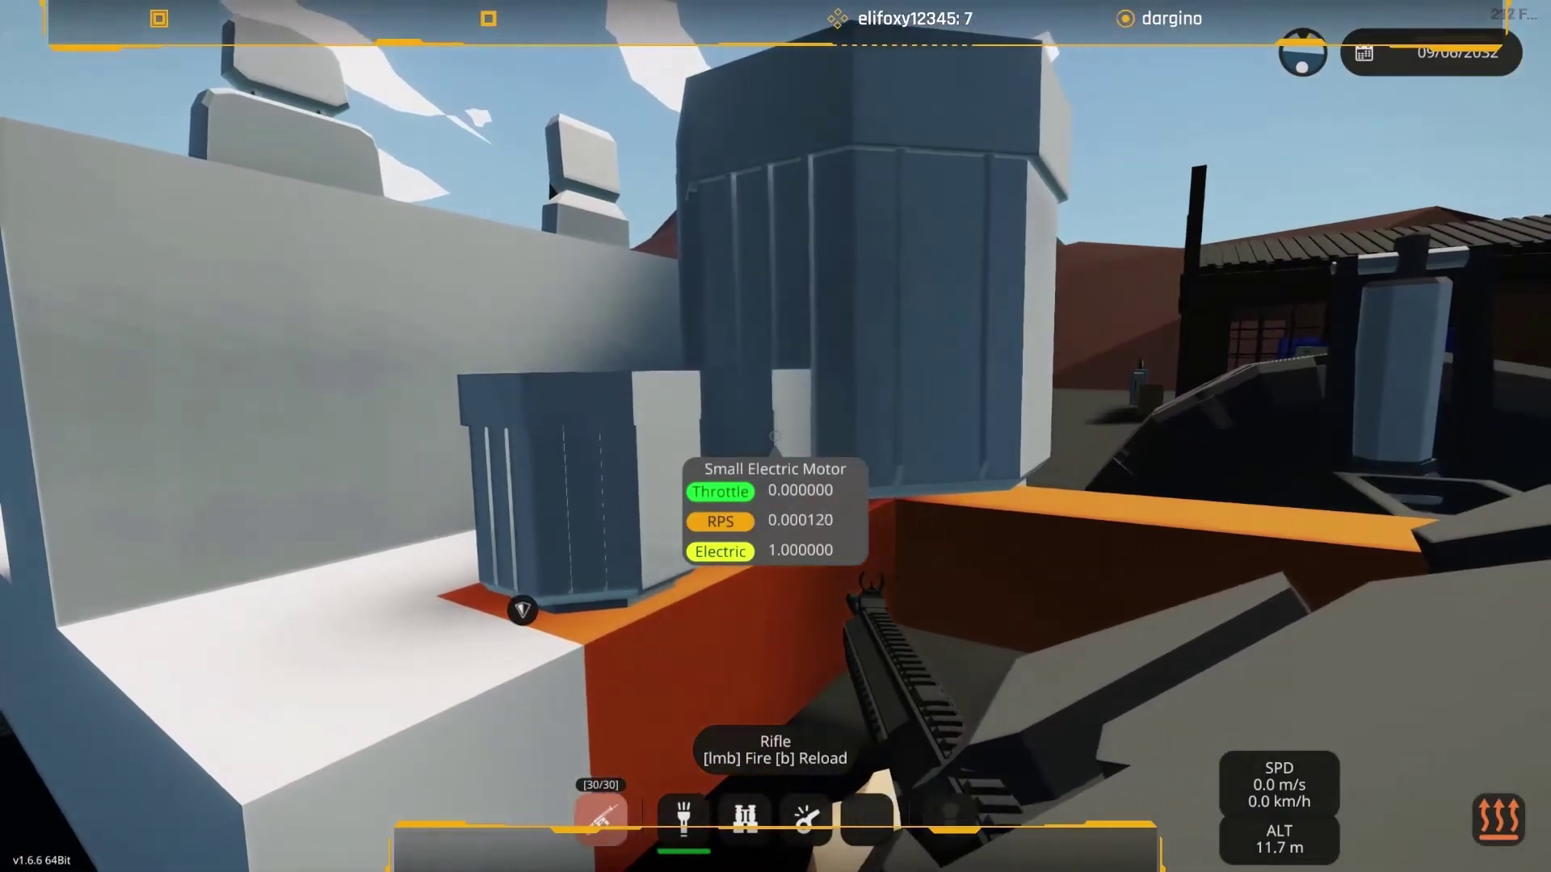
{"action": "key", "text": "w"}
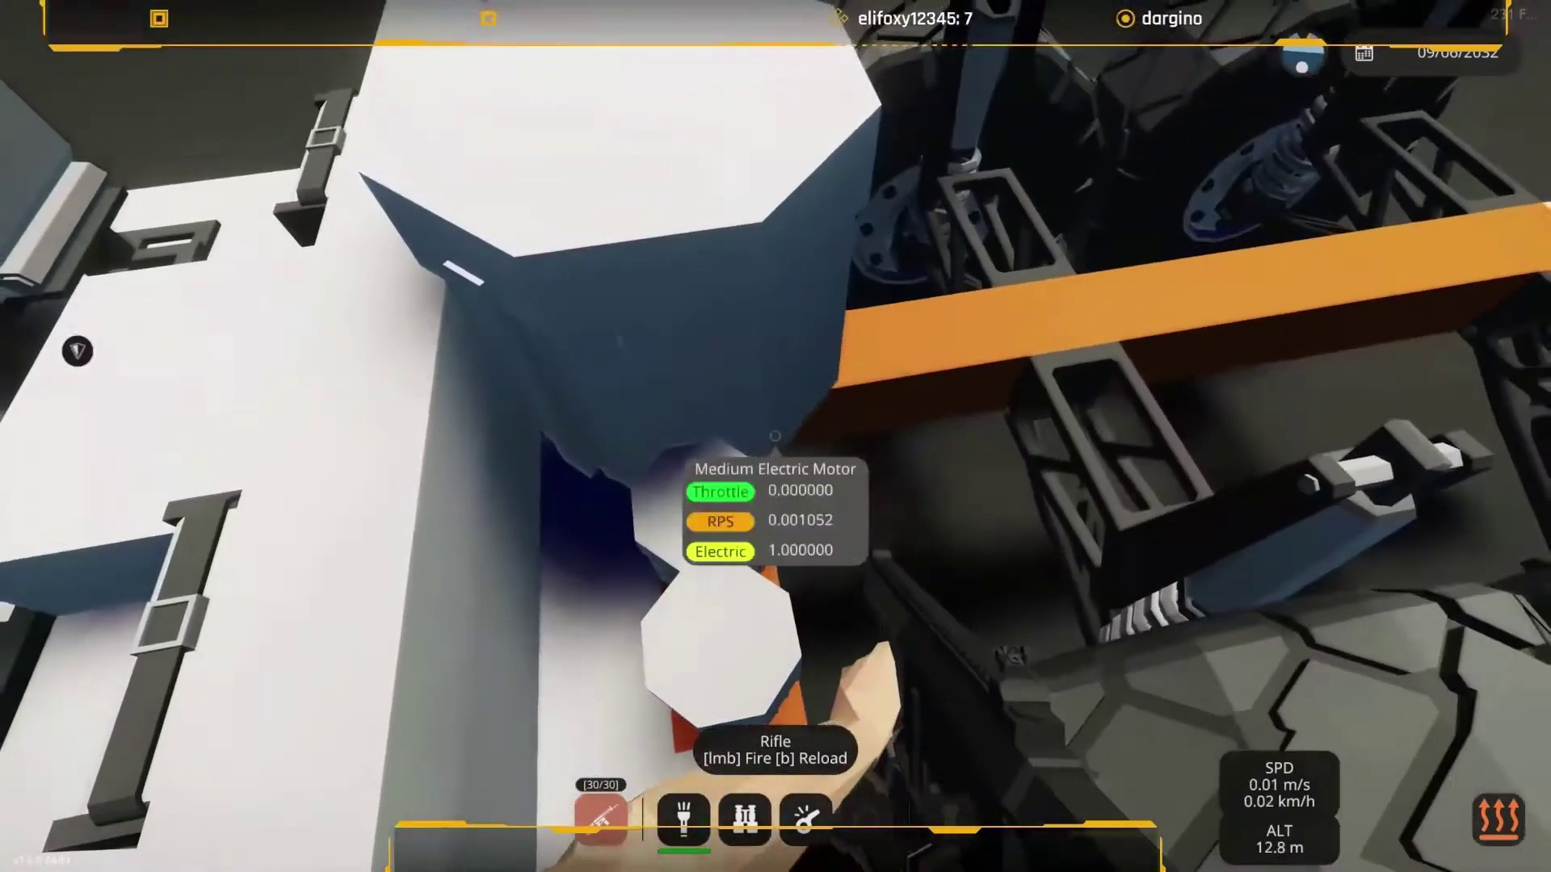
{"action": "key", "text": "s"}
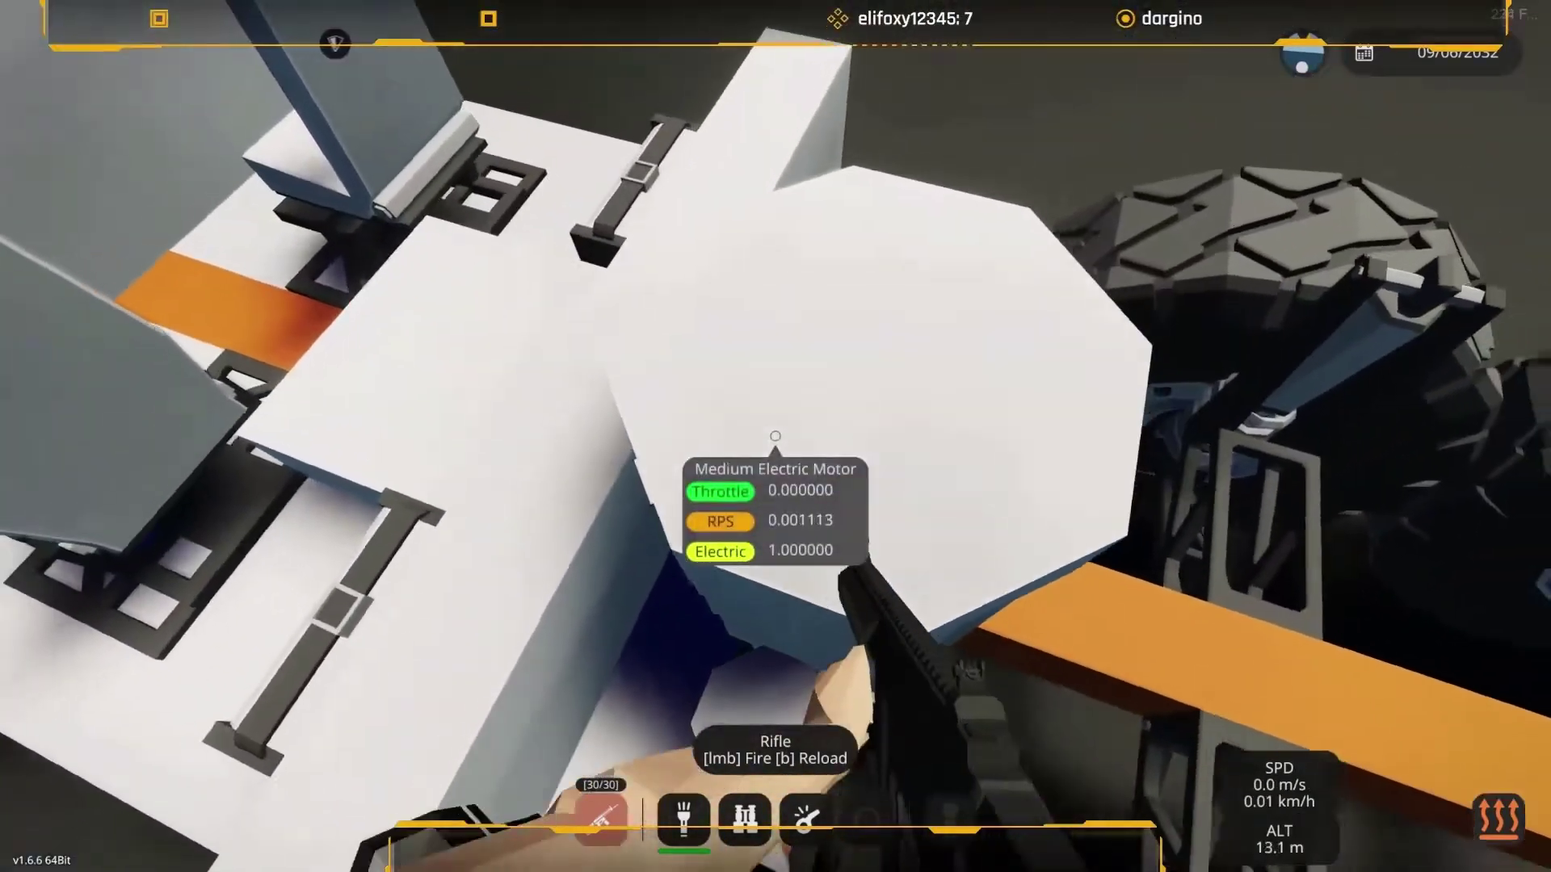
{"action": "key", "text": "w"}
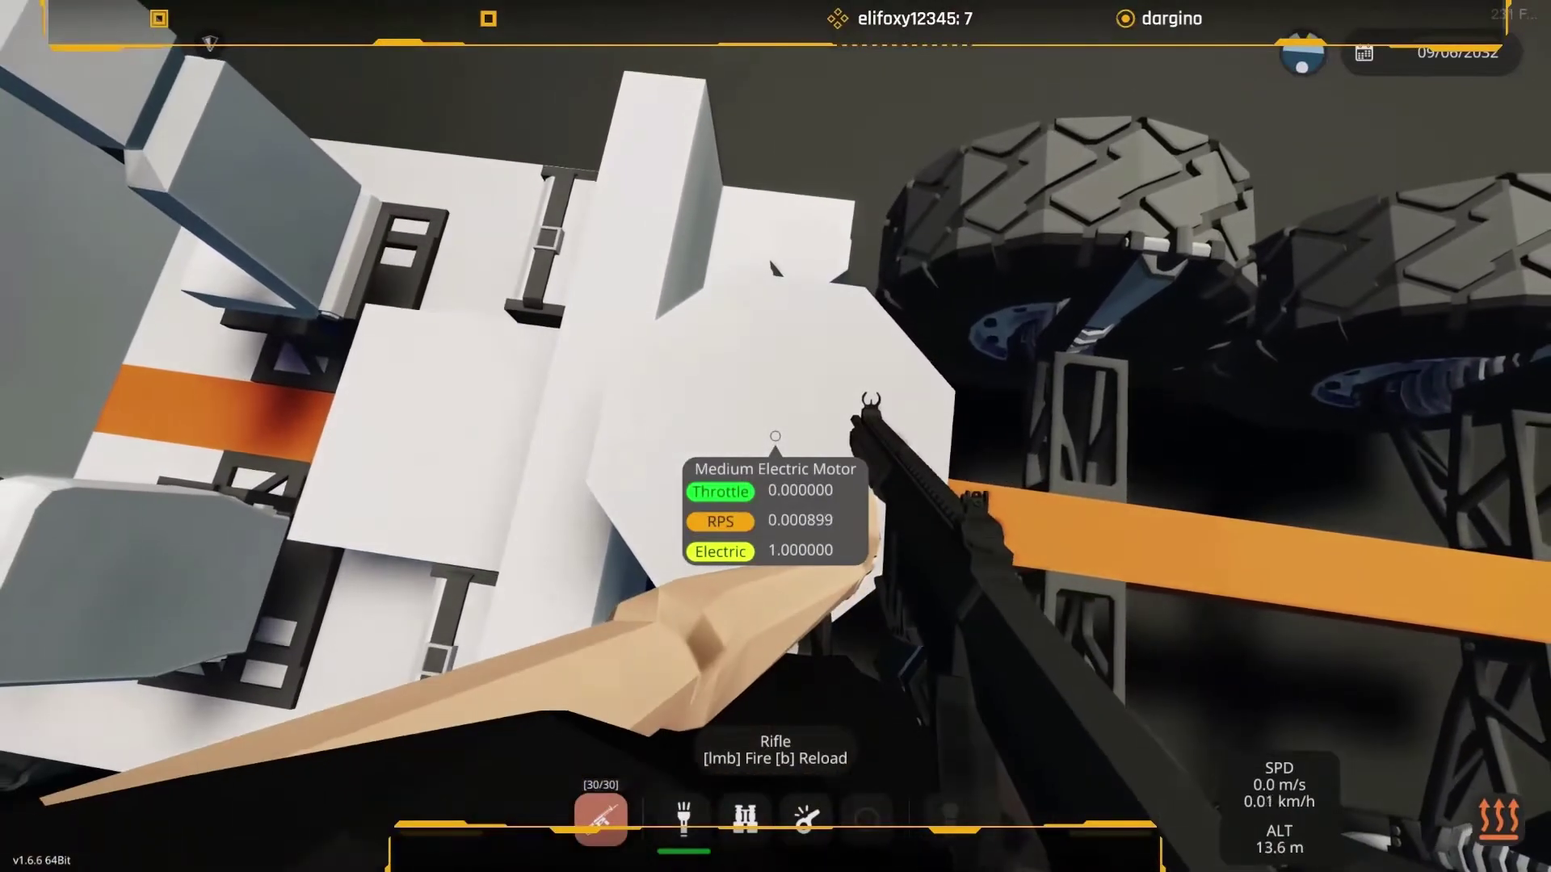
{"action": "key", "text": "w"}
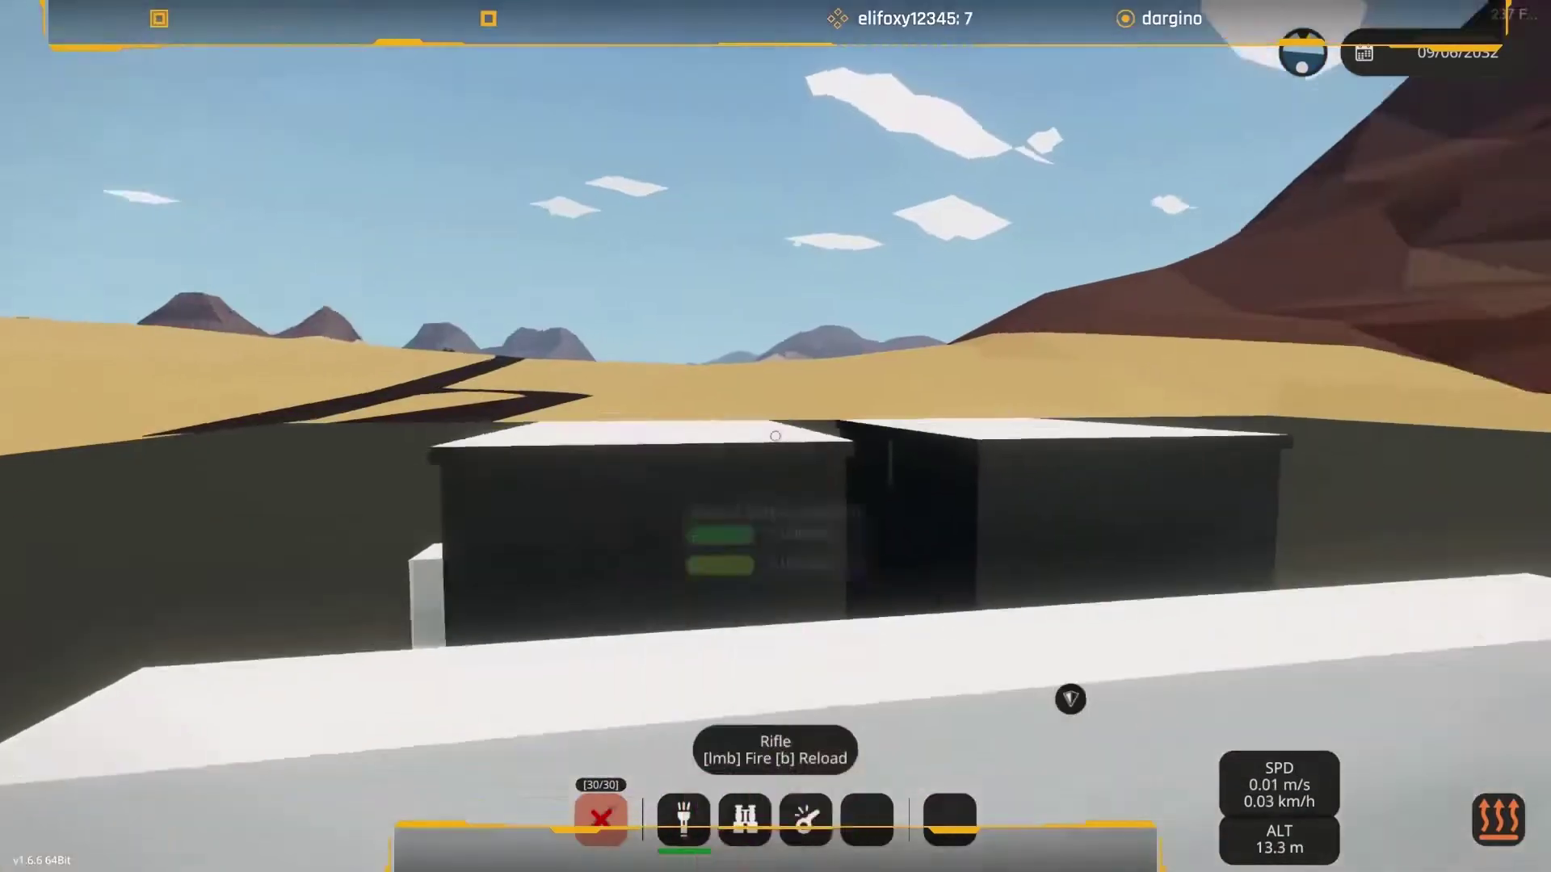
{"action": "key", "text": "v"}
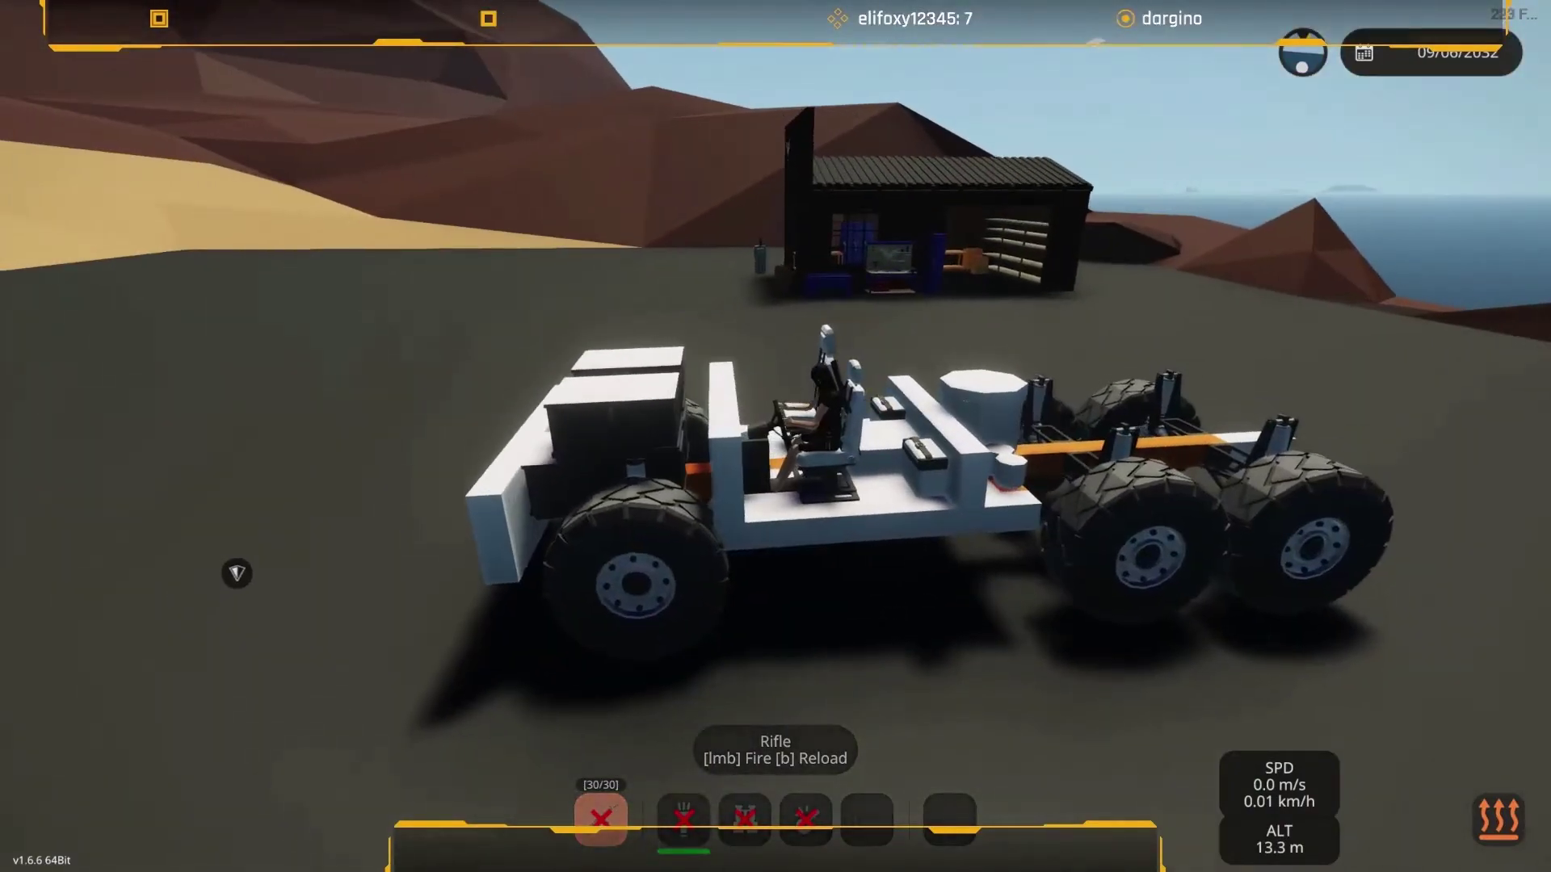
Leave the seat and inspect the battery, Passenger Seat and Small Electric Motor.
{"action": "key", "text": "v"}
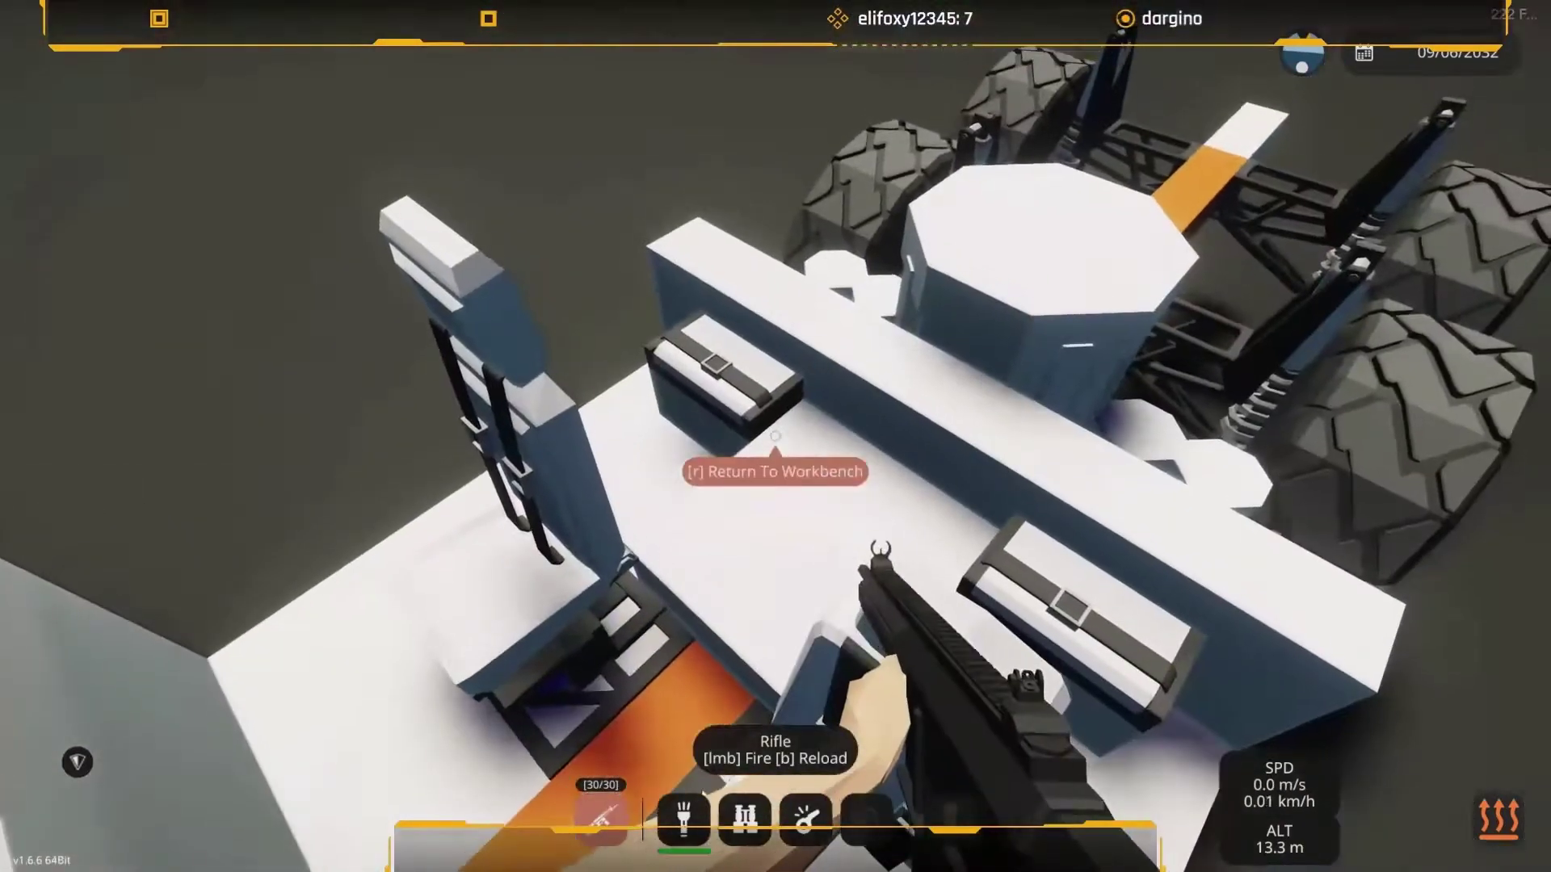
{"action": "key", "text": "w"}
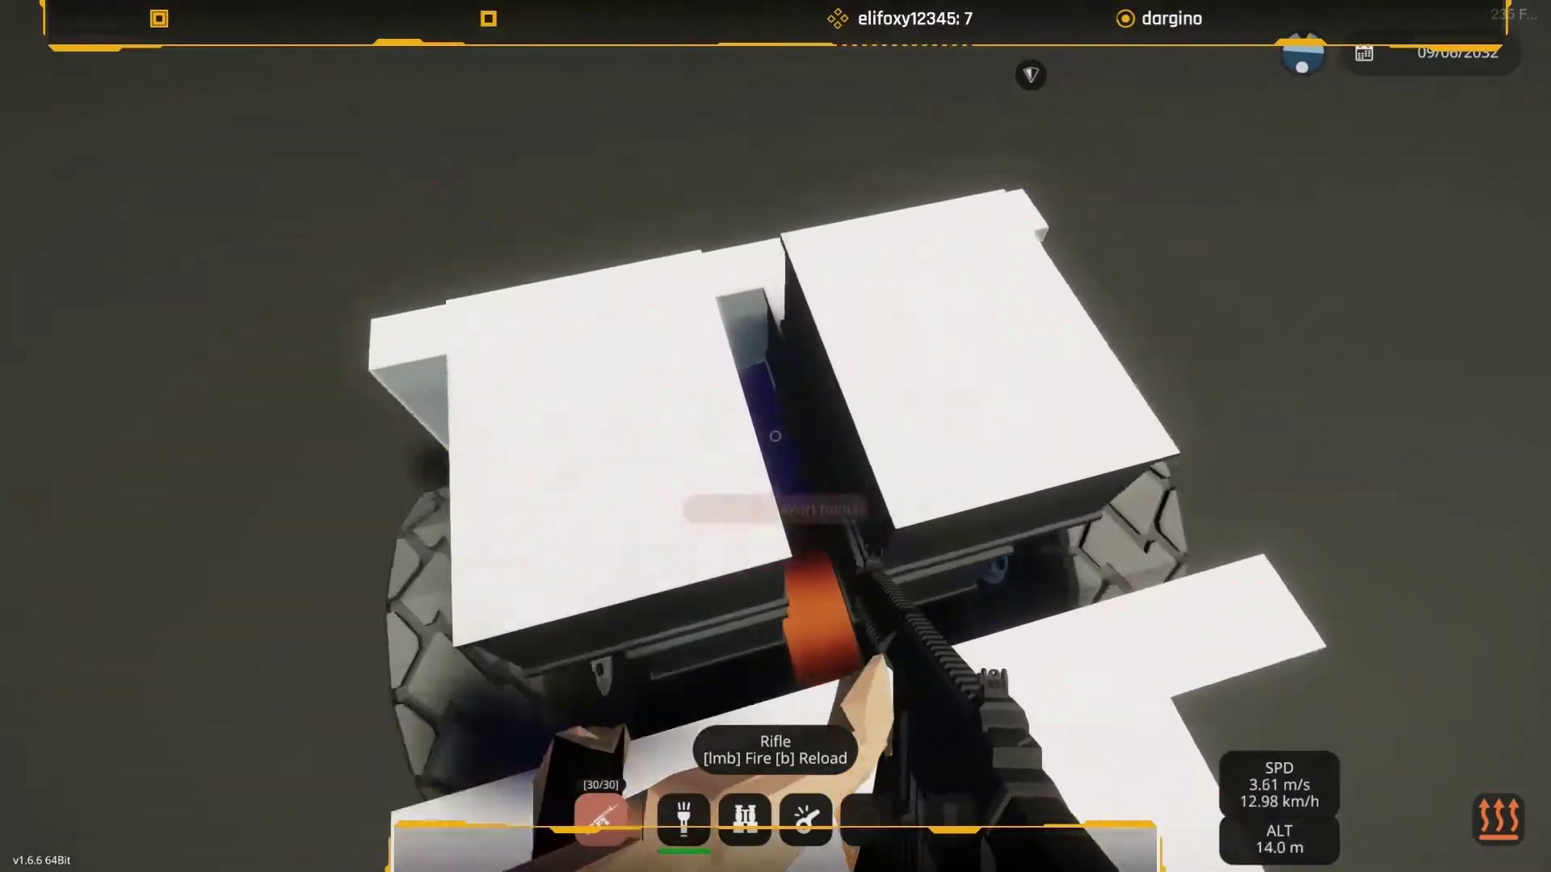
{"action": "key", "text": "w"}
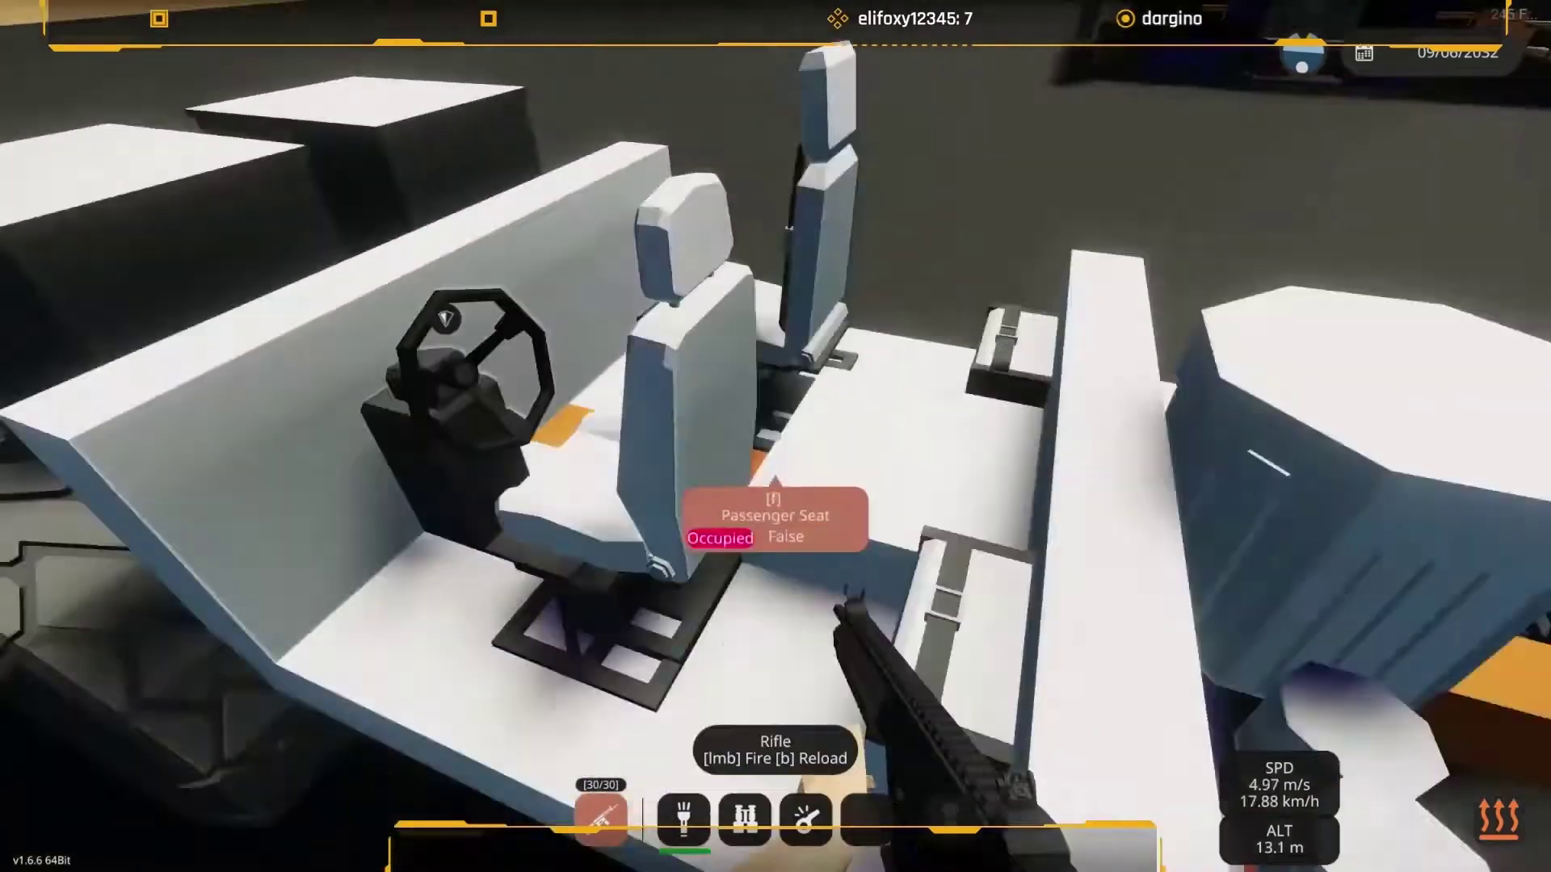
{"action": "key", "text": "s"}
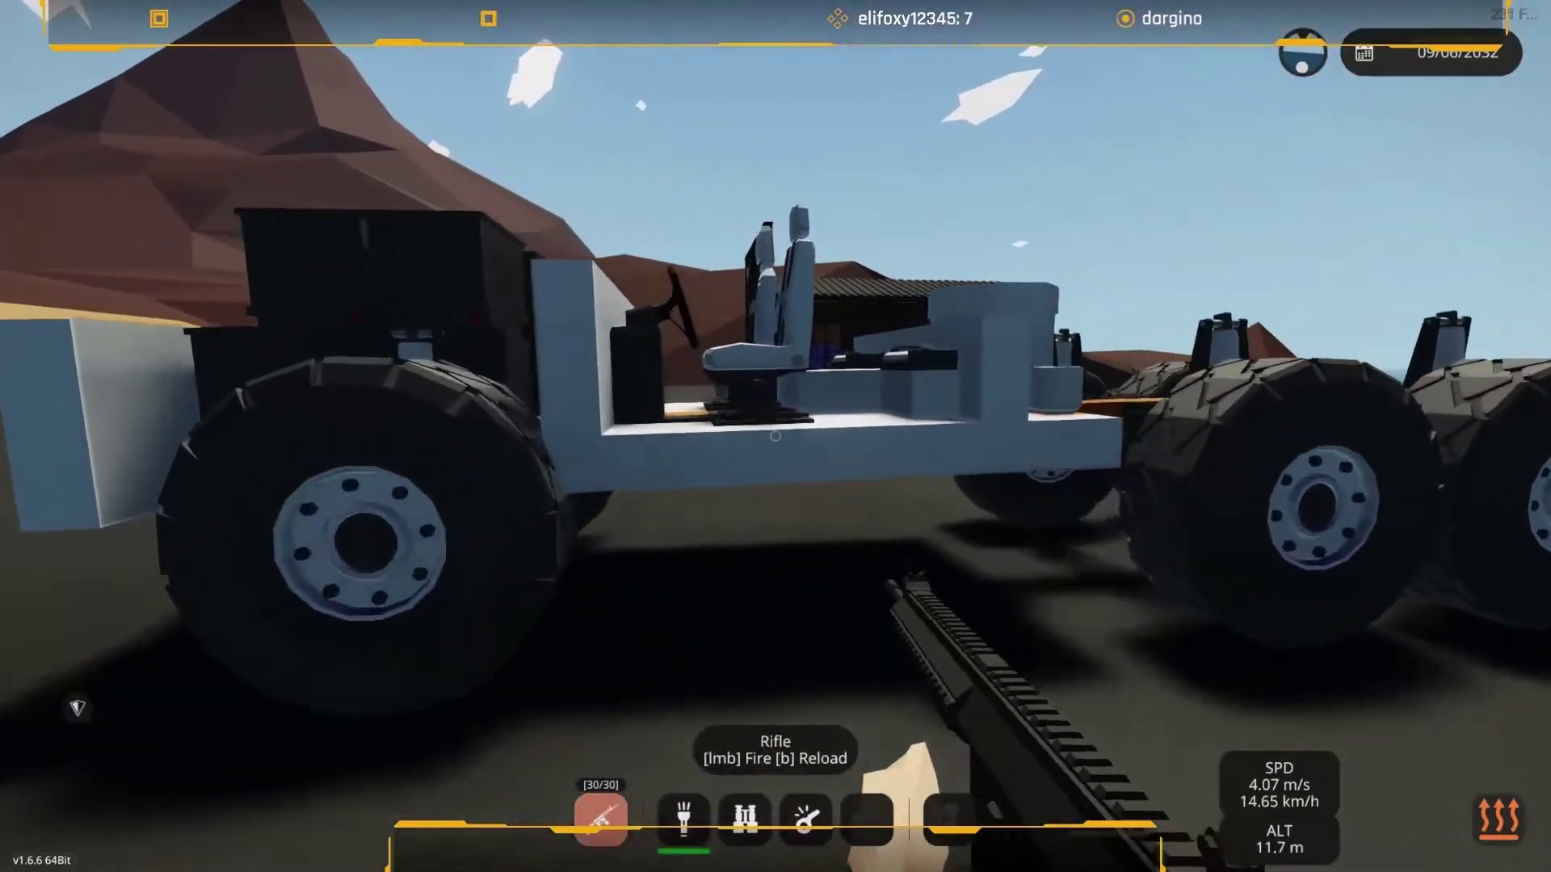
{"action": "key", "text": "w"}
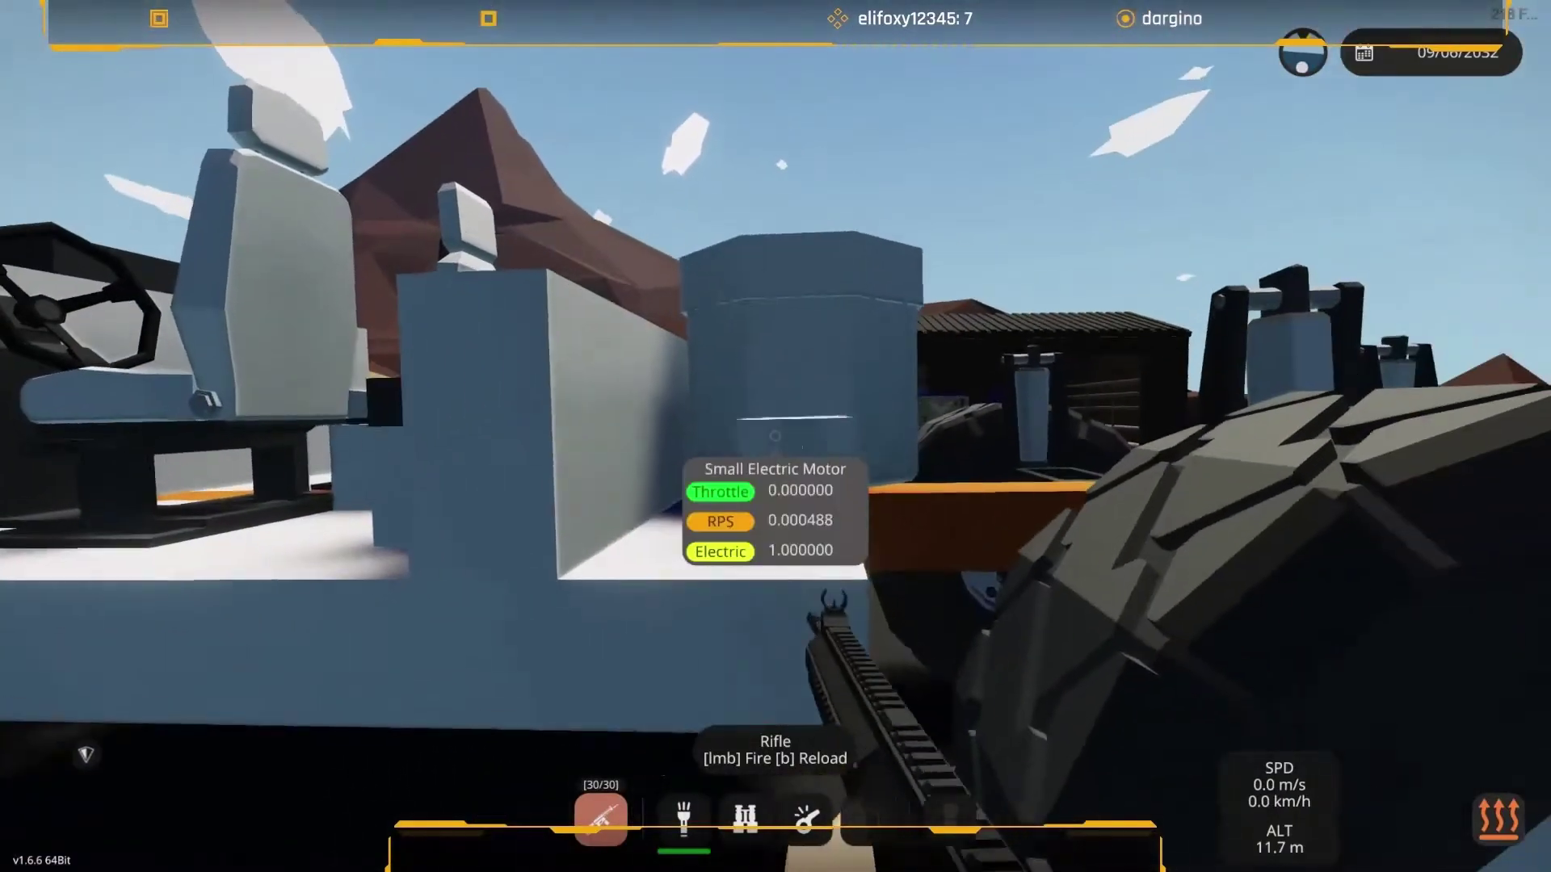
{"action": "key", "text": "w"}
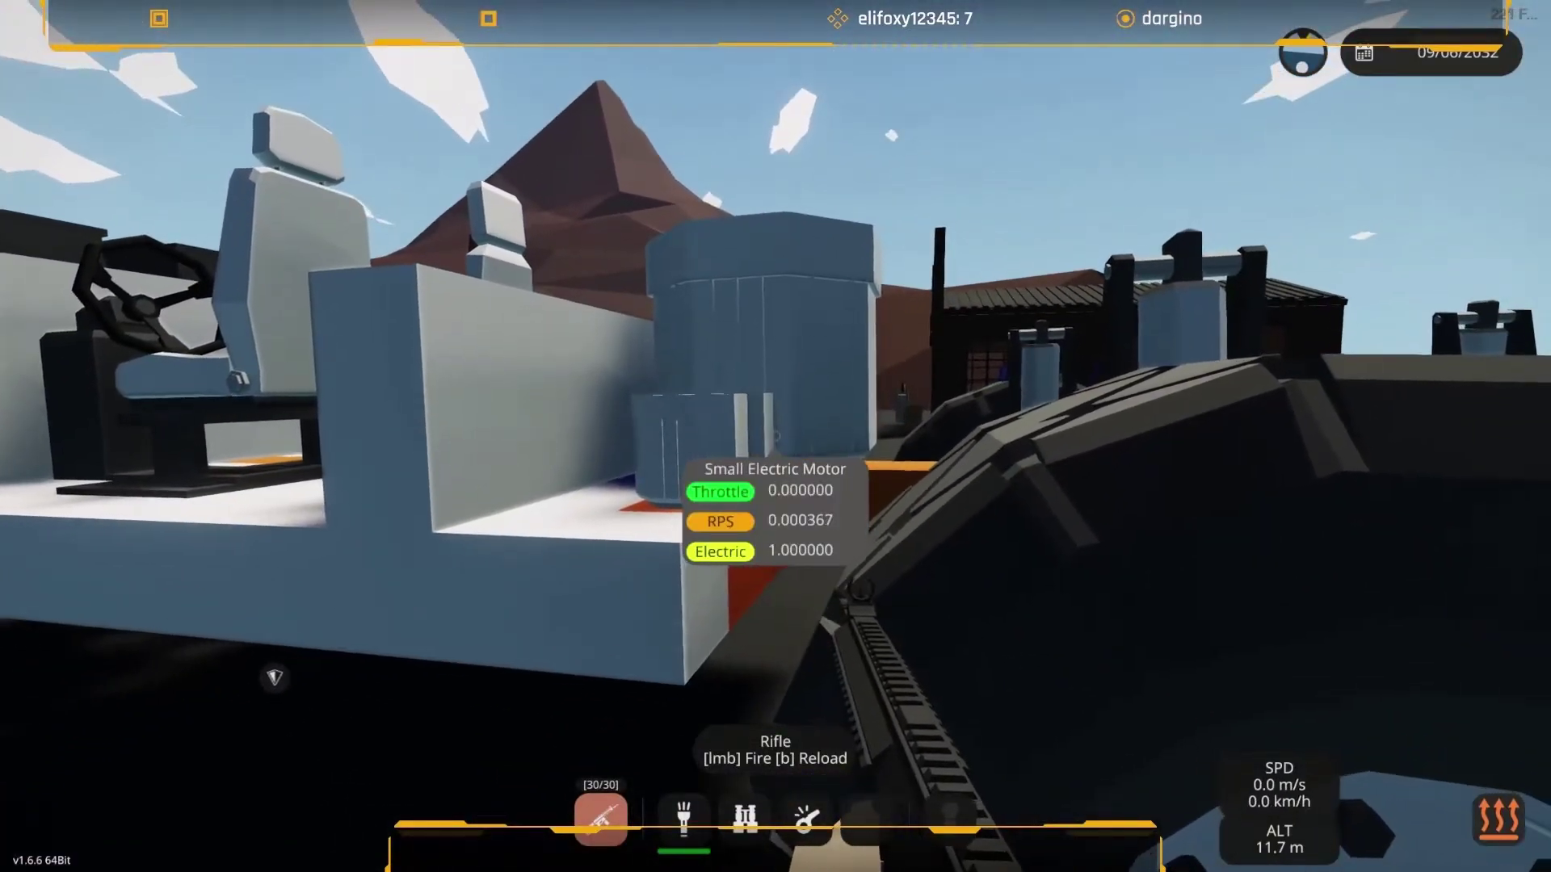
Take the driver seat and drive fast across the desert in chase view.
{"action": "key", "text": "w"}
{"action": "key", "text": "f"}
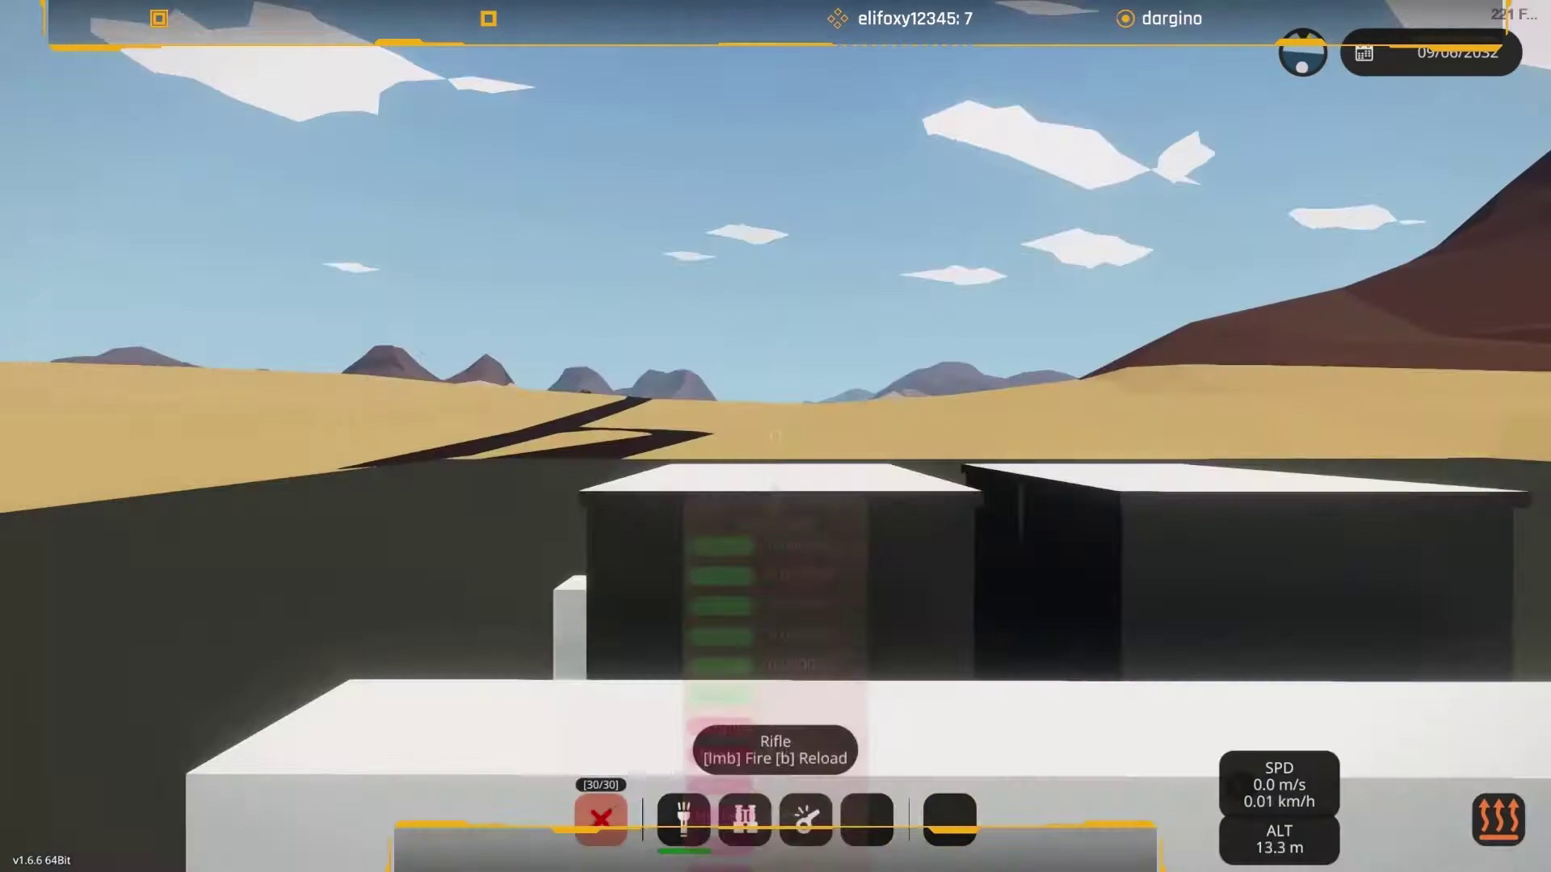
{"action": "key", "text": "Tab"}
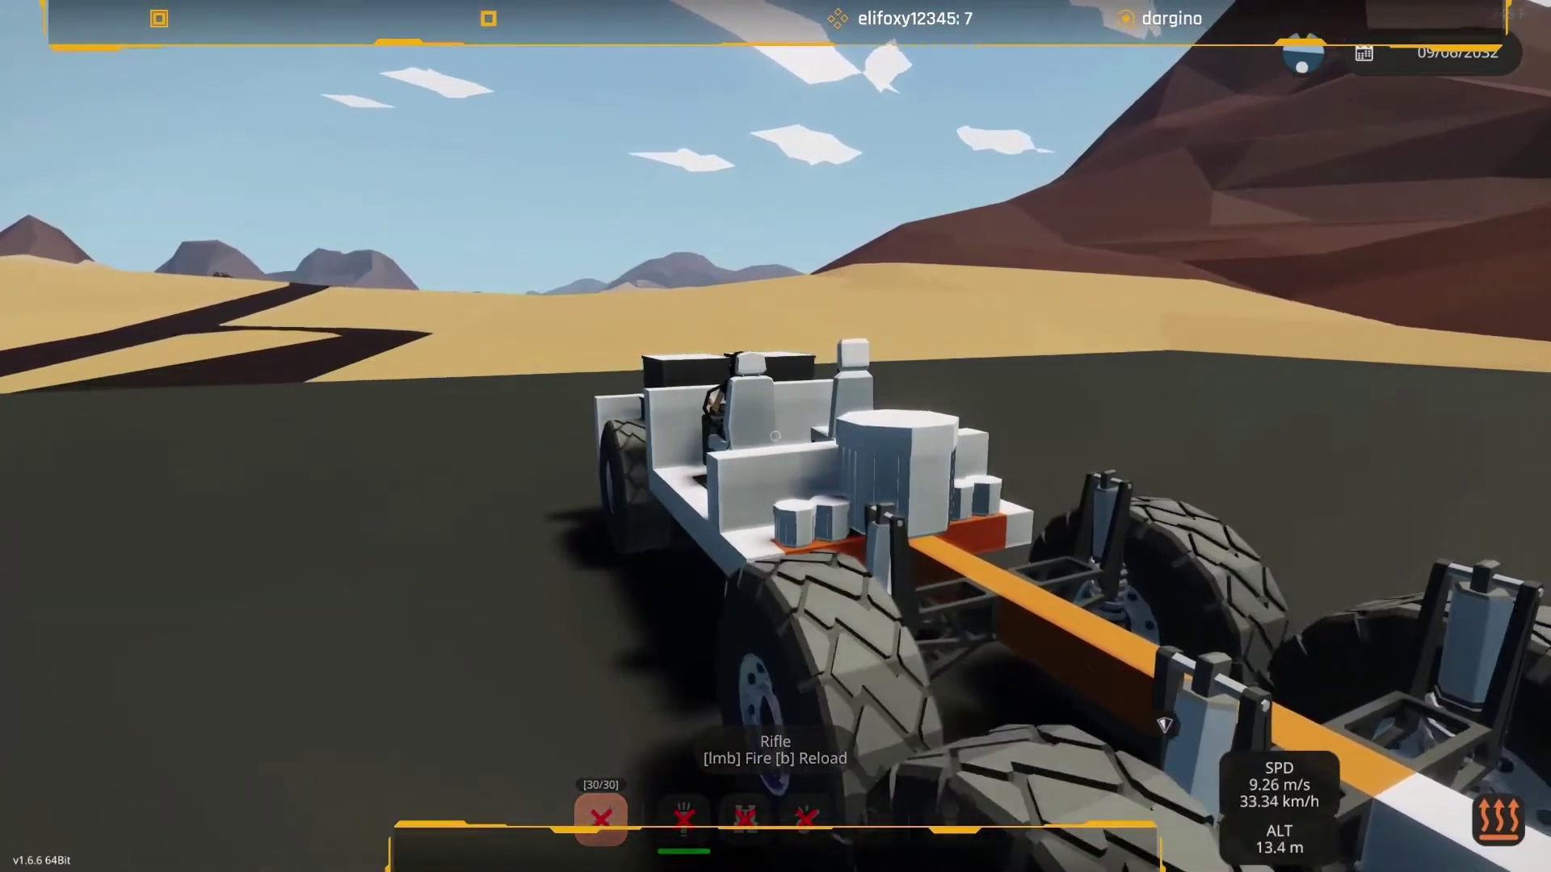
{"action": "key", "text": "w"}
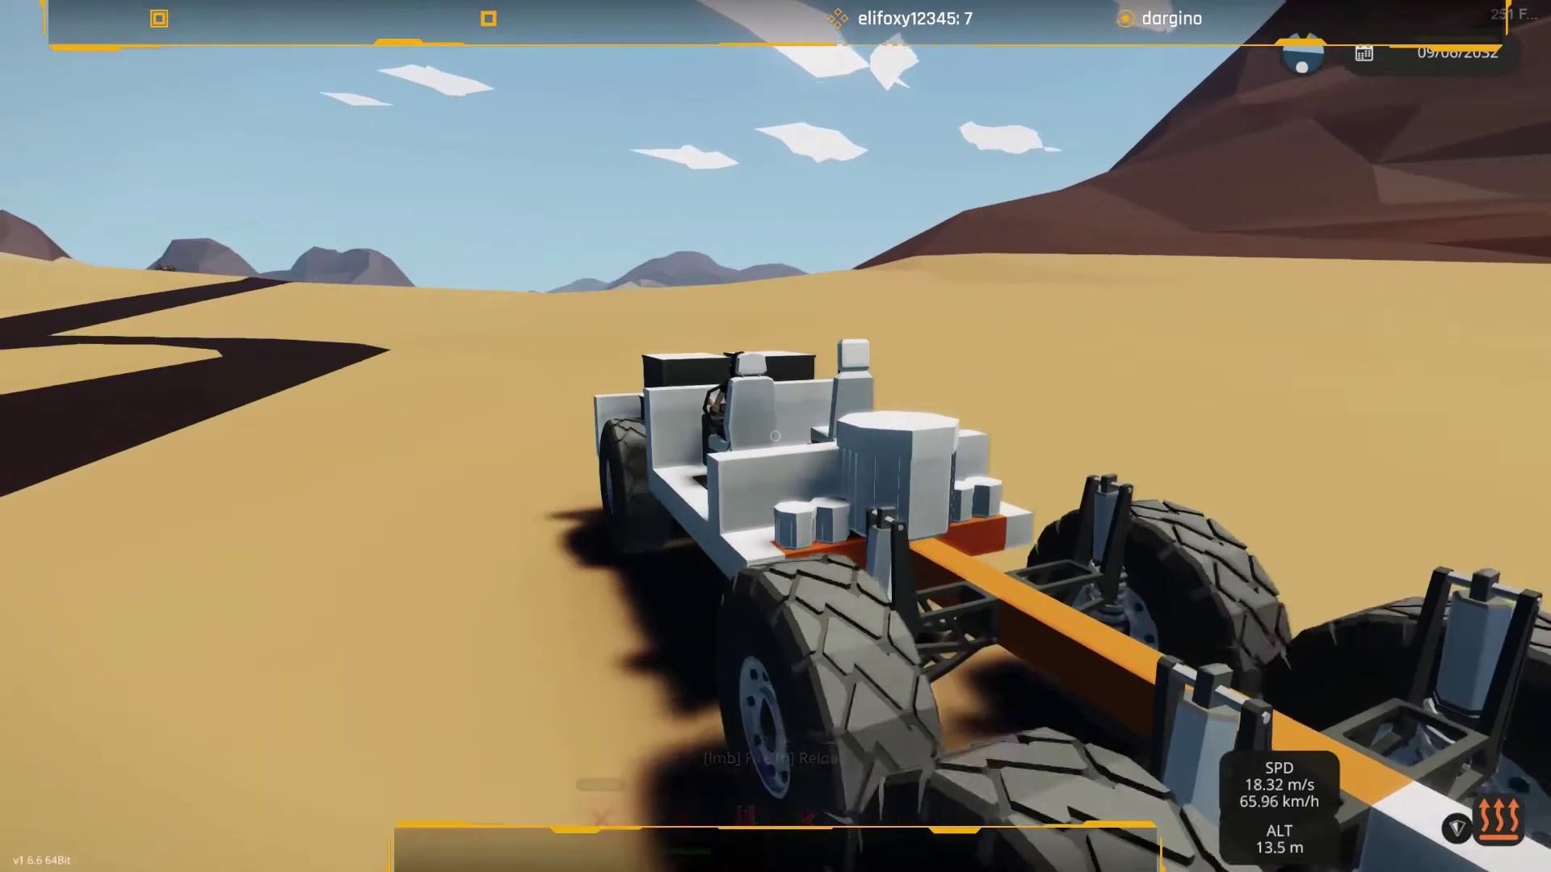
{"action": "key", "text": "w"}
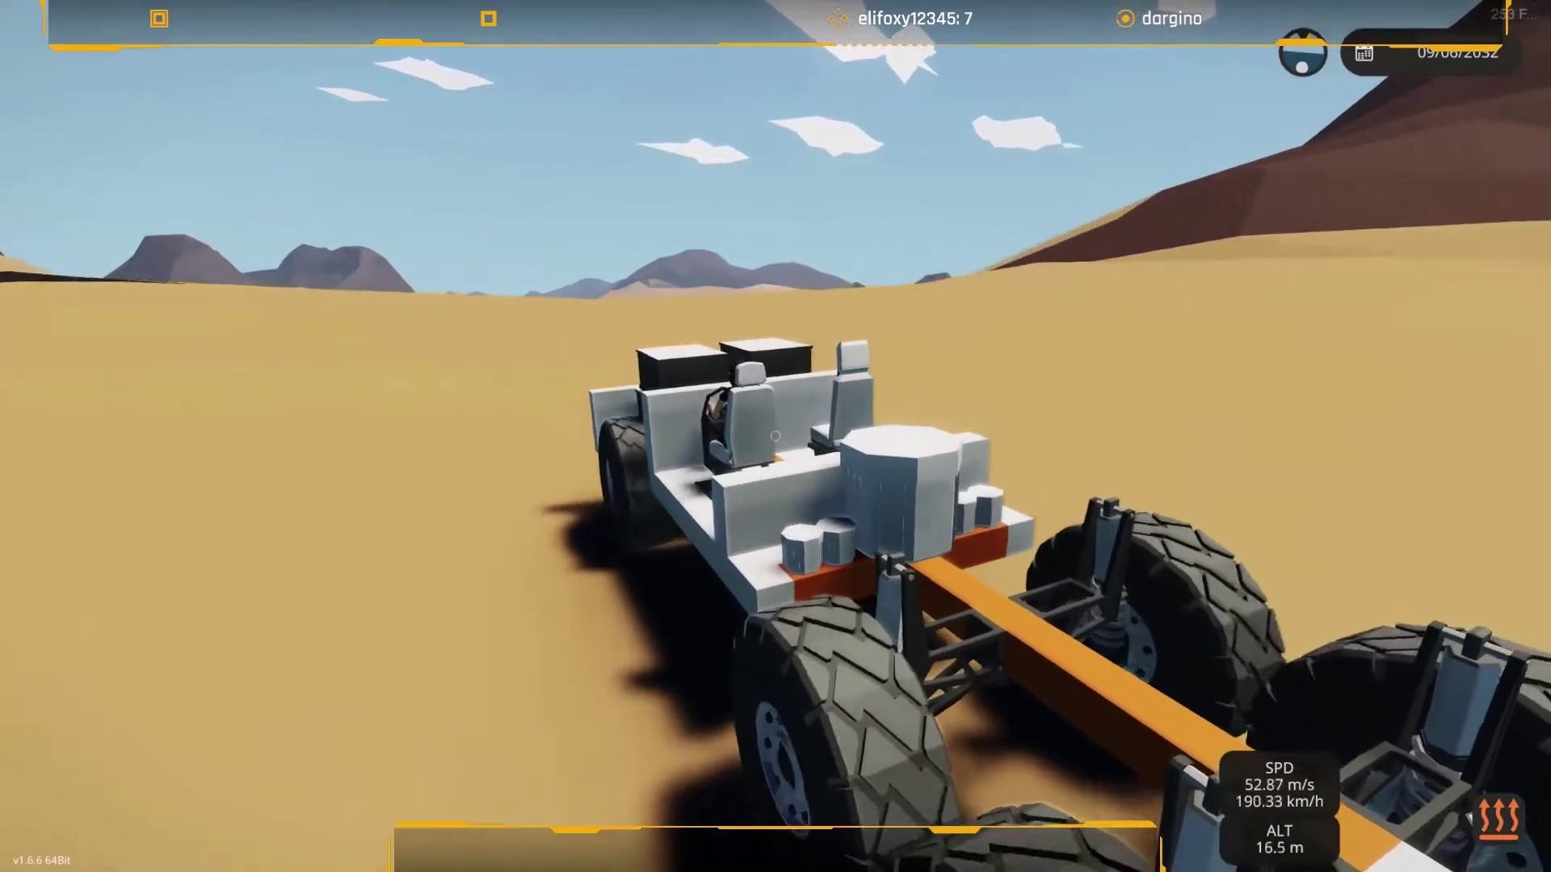
{"action": "key", "text": "w"}
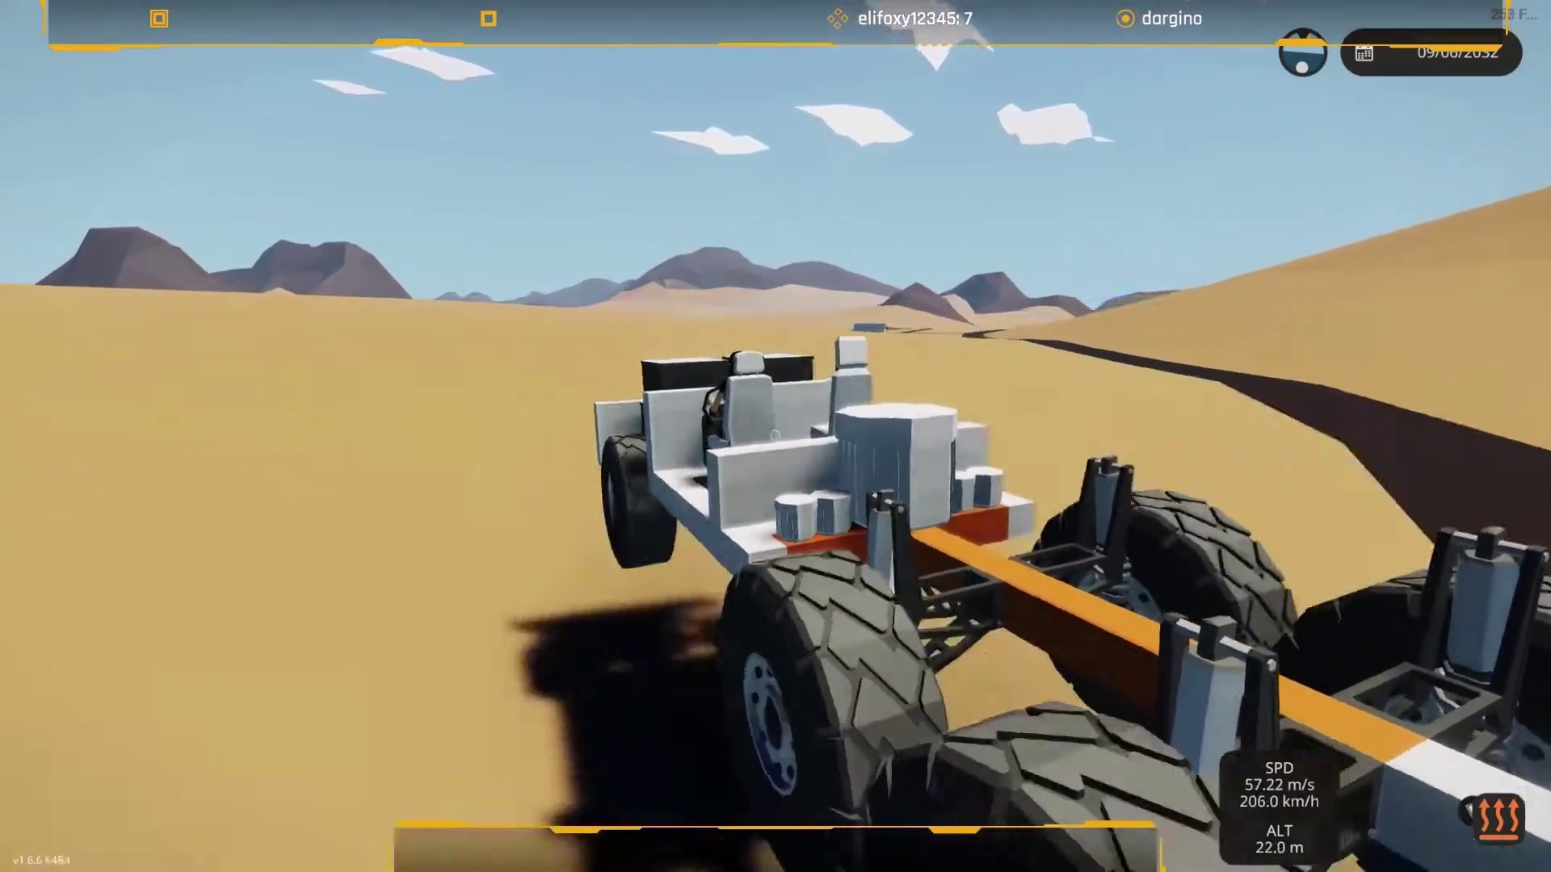
Switch between first-person and chase views, orbiting around the moving truck.
{"action": "key", "text": "Tab"}
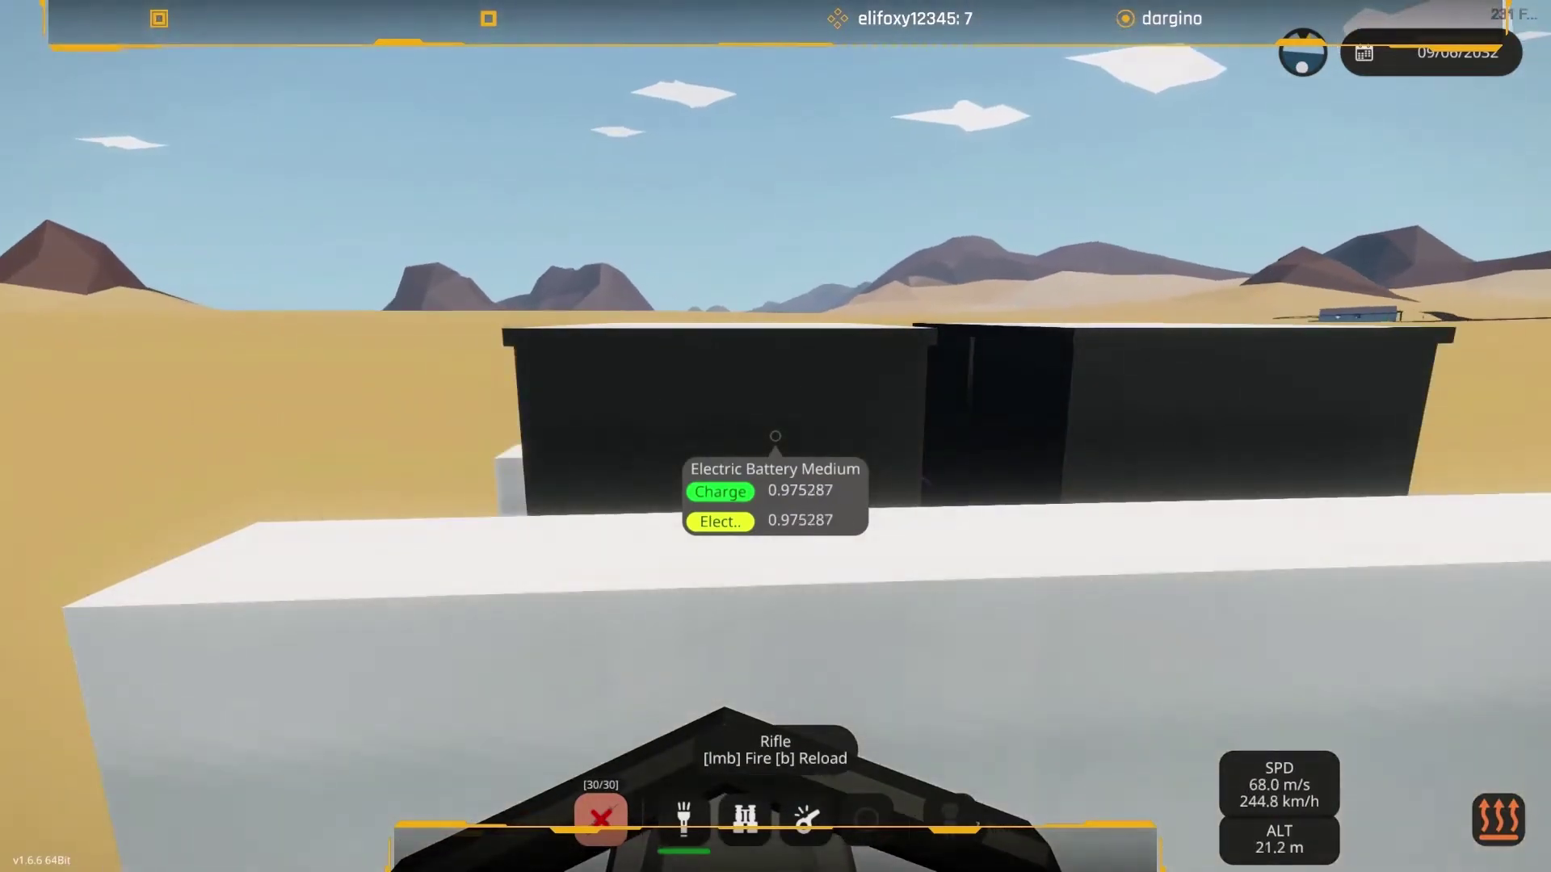
{"action": "key", "text": "Tab"}
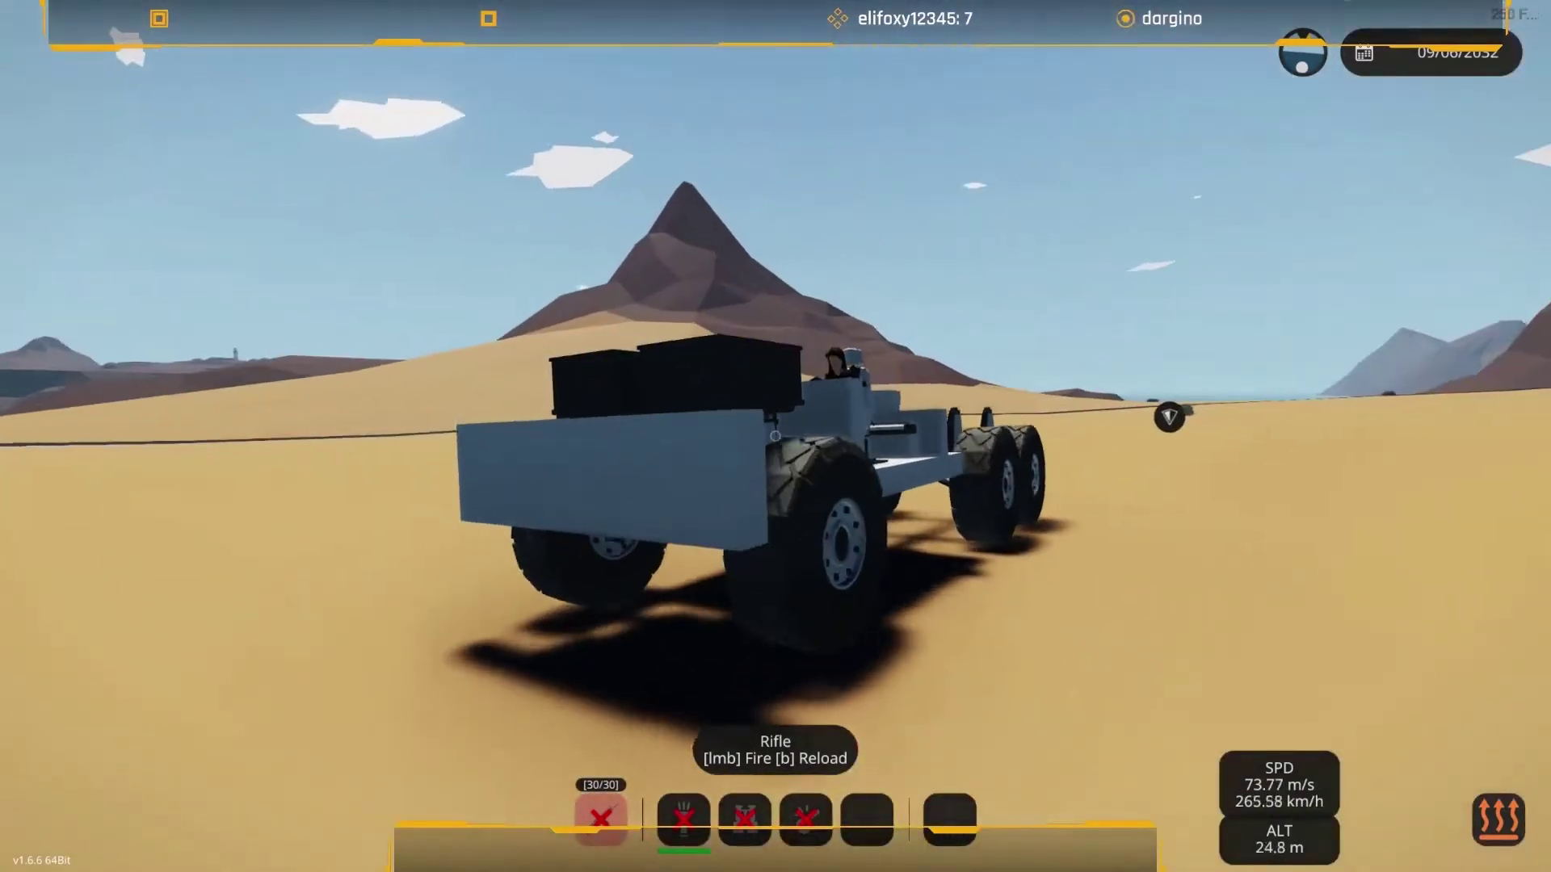
{"action": "left_click_drag", "start_coordinate": [775, 436], "coordinate": [1090, 363]}
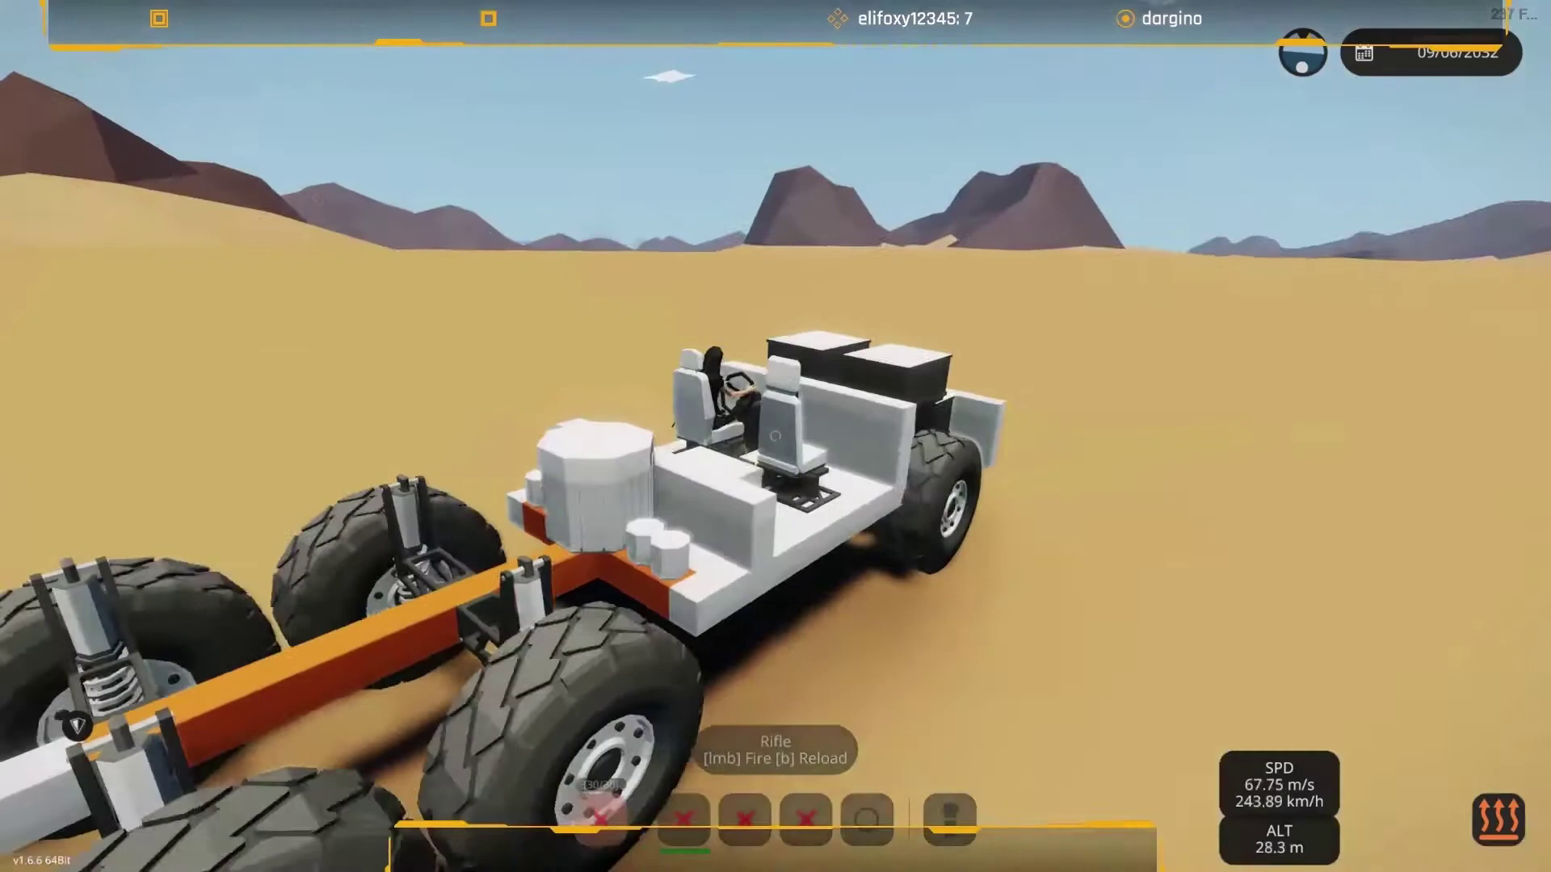
{"action": "key", "text": "Tab"}
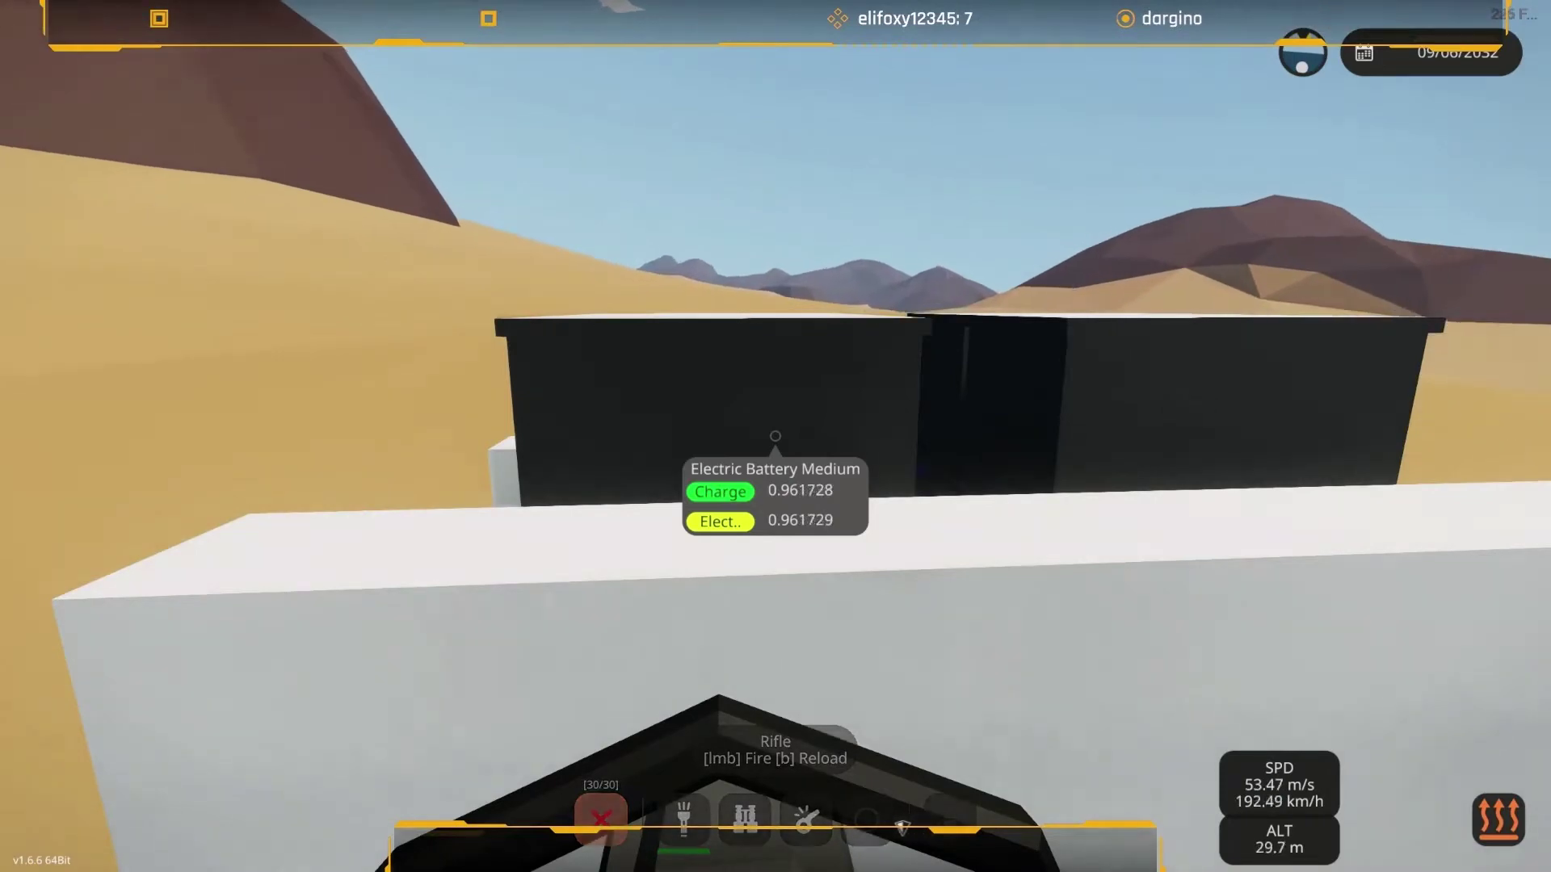
Find the truck on the world map and send it to the workbench.
{"action": "key", "text": "m"}
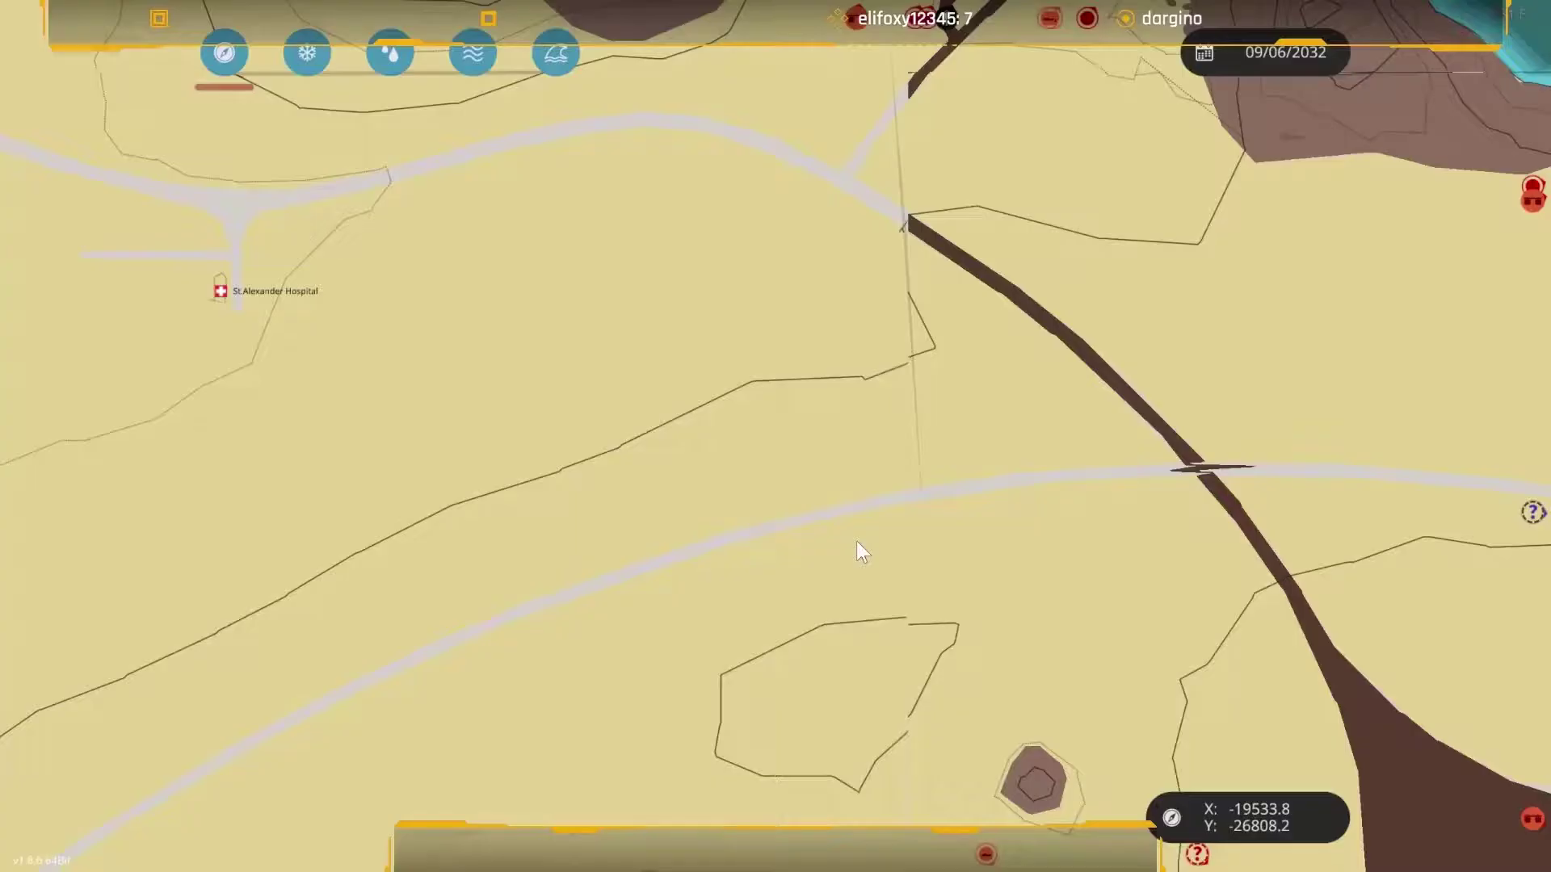
{"action": "left_click_drag", "start_coordinate": [857, 540], "coordinate": [404, 472]}
{"action": "mouse_move", "coordinate": [279, 509]}
{"action": "left_mouse_down"}
{"action": "mouse_move", "coordinate": [418, 600]}
{"action": "mouse_move", "coordinate": [1007, 266]}
{"action": "left_mouse_up"}
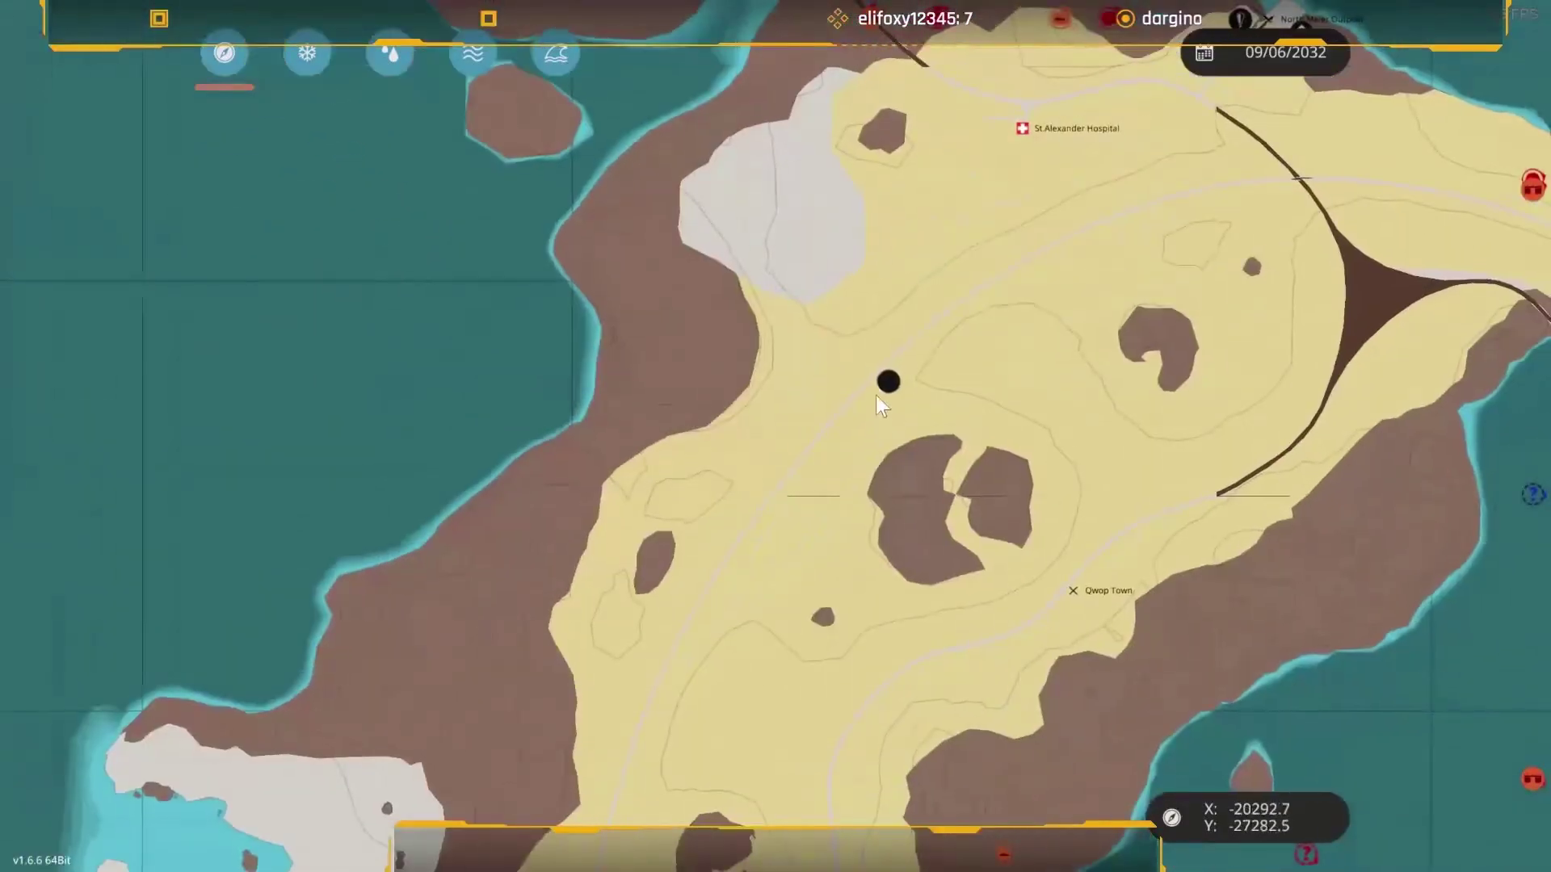
{"action": "left_click", "coordinate": [885, 386]}
{"action": "left_click", "coordinate": [837, 539]}
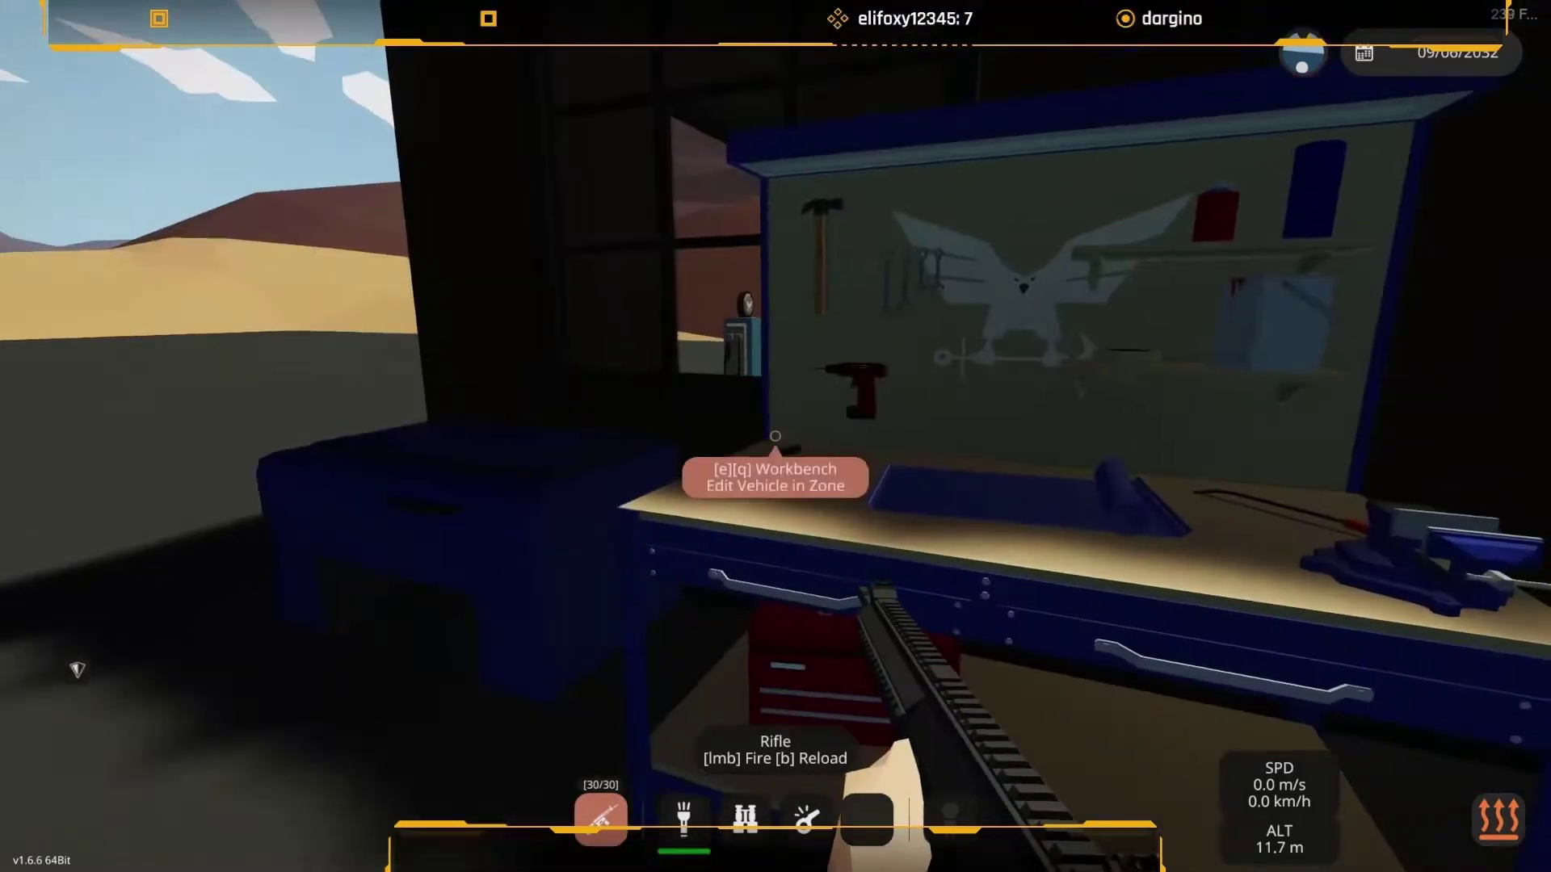
Walk around the truck checking the Medium Electric Motor, then open it in the editor.
{"action": "key", "text": "w"}
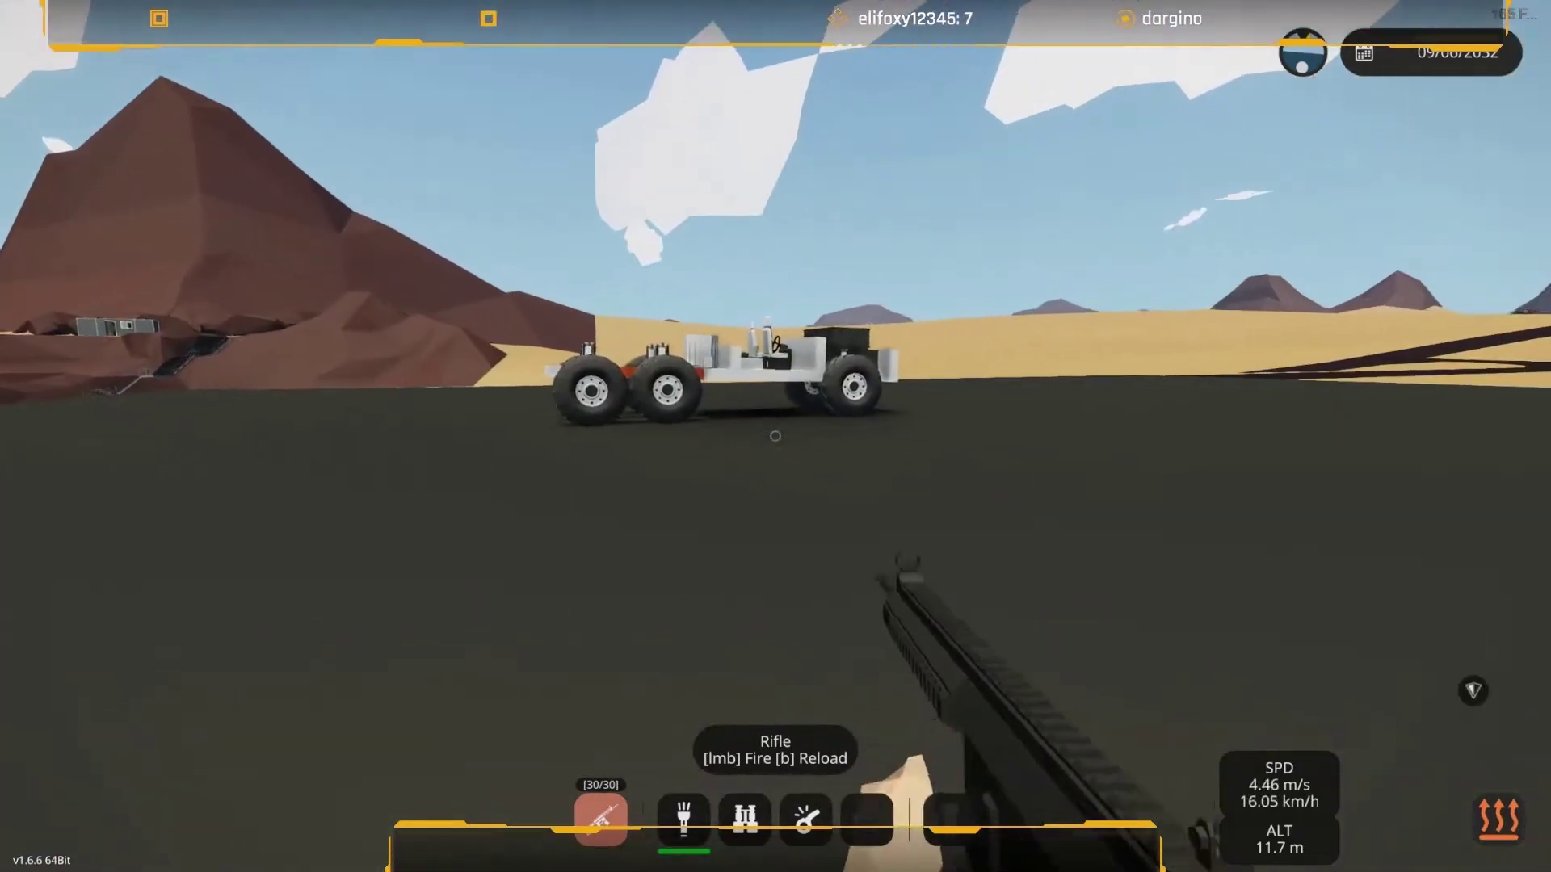
{"action": "key", "text": "w"}
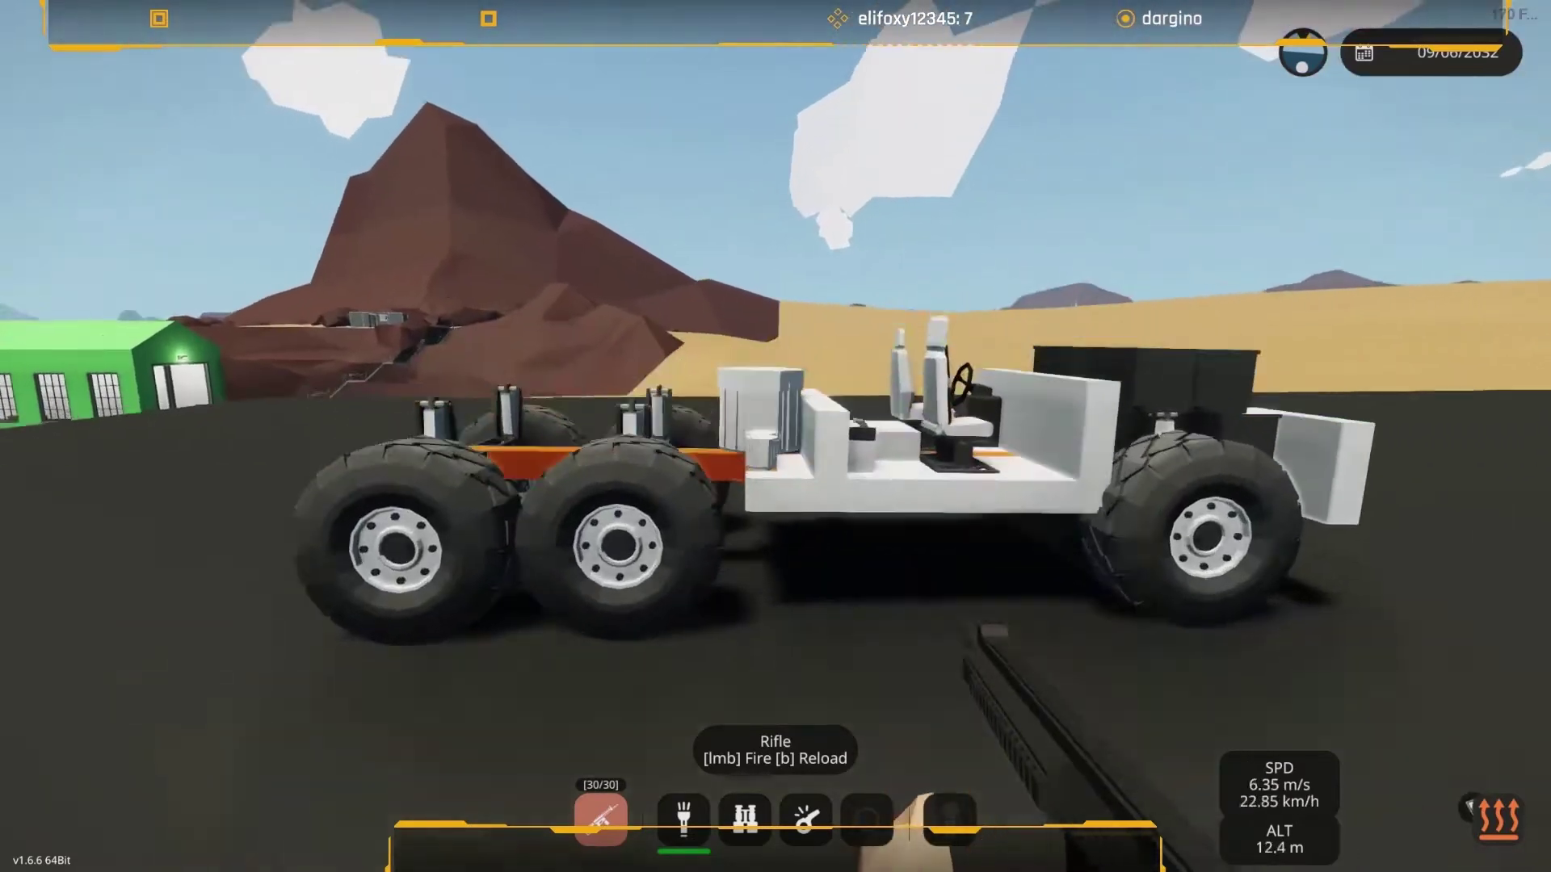
{"action": "key", "text": "w"}
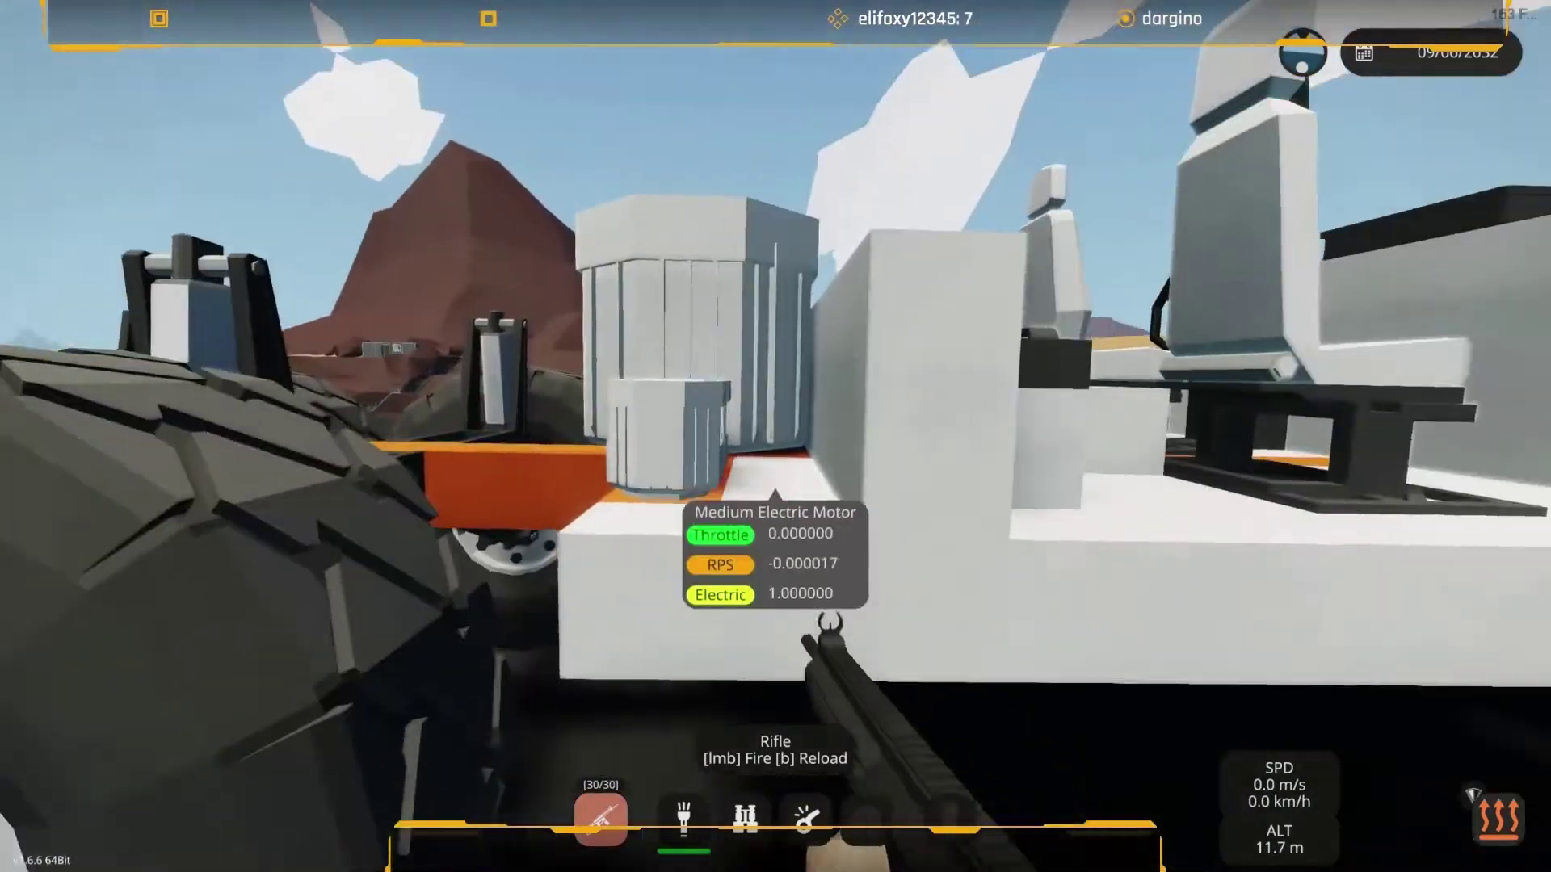
{"action": "key", "text": "w"}
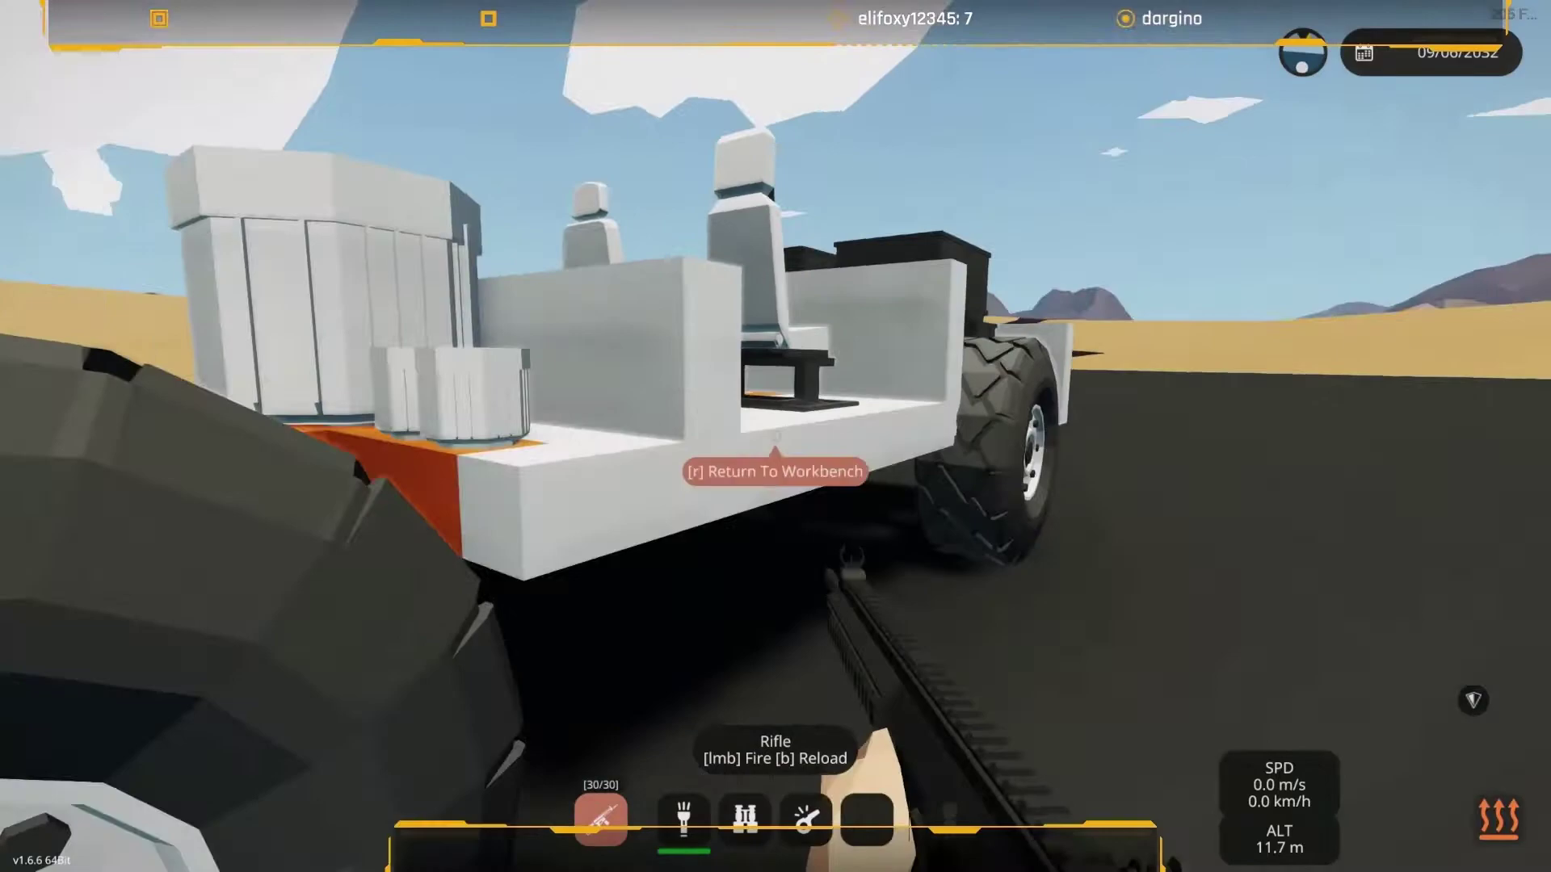
{"action": "key", "text": "w"}
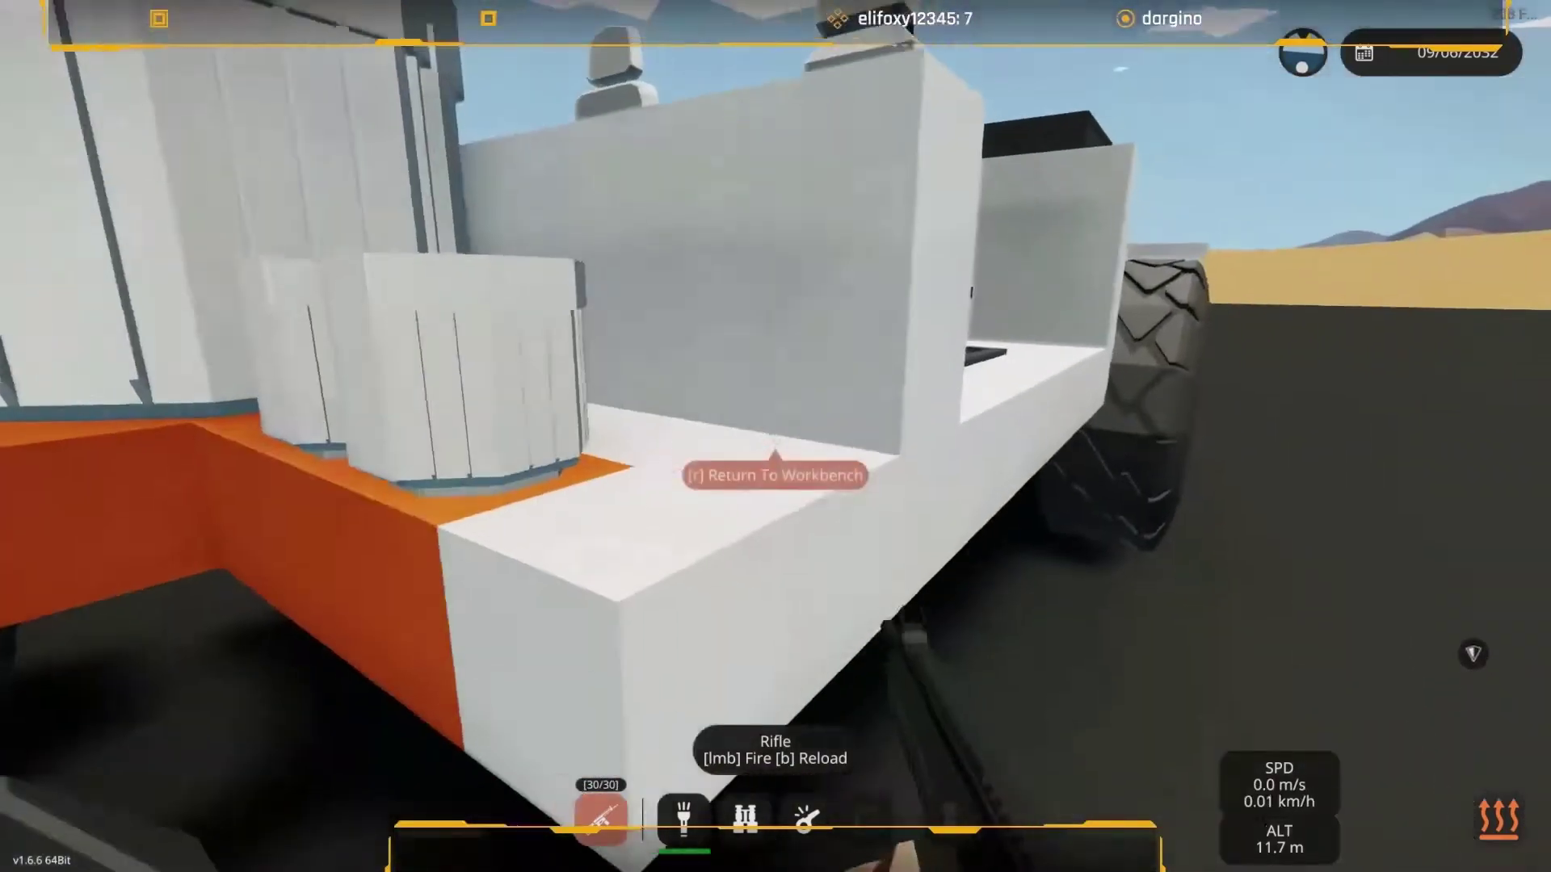
{"action": "key", "text": "r"}
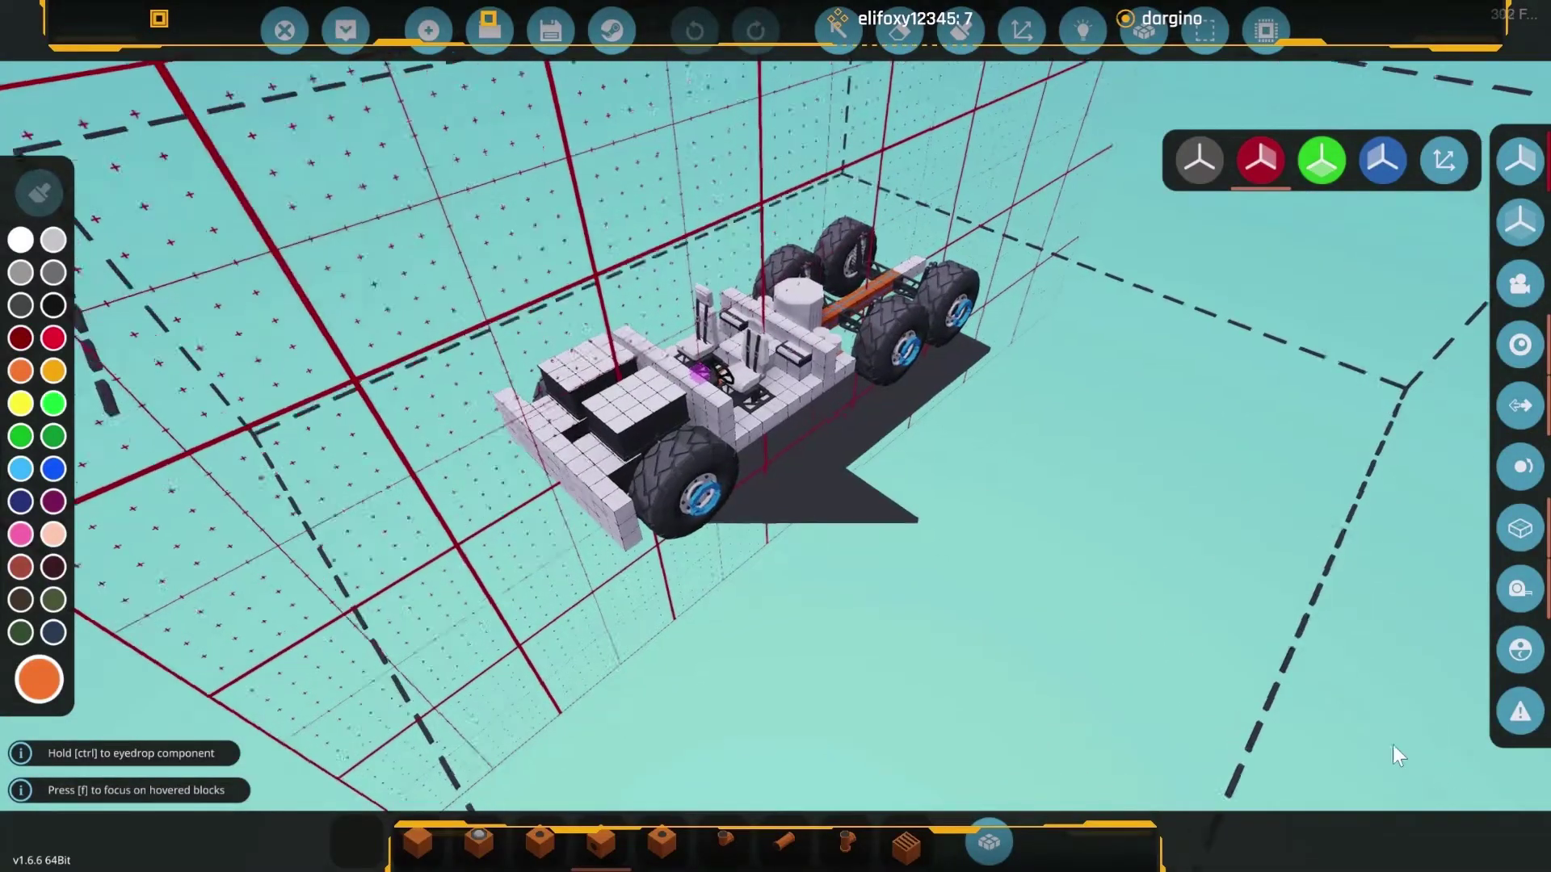
{"action": "scroll", "coordinate": [1146, 652], "scroll_direction": "up", "scroll_amount": 4}
{"action": "scroll", "coordinate": [1090, 606], "scroll_direction": "up", "scroll_amount": 4}
{"action": "scroll", "coordinate": [1007, 571], "scroll_direction": "up", "scroll_amount": 3}
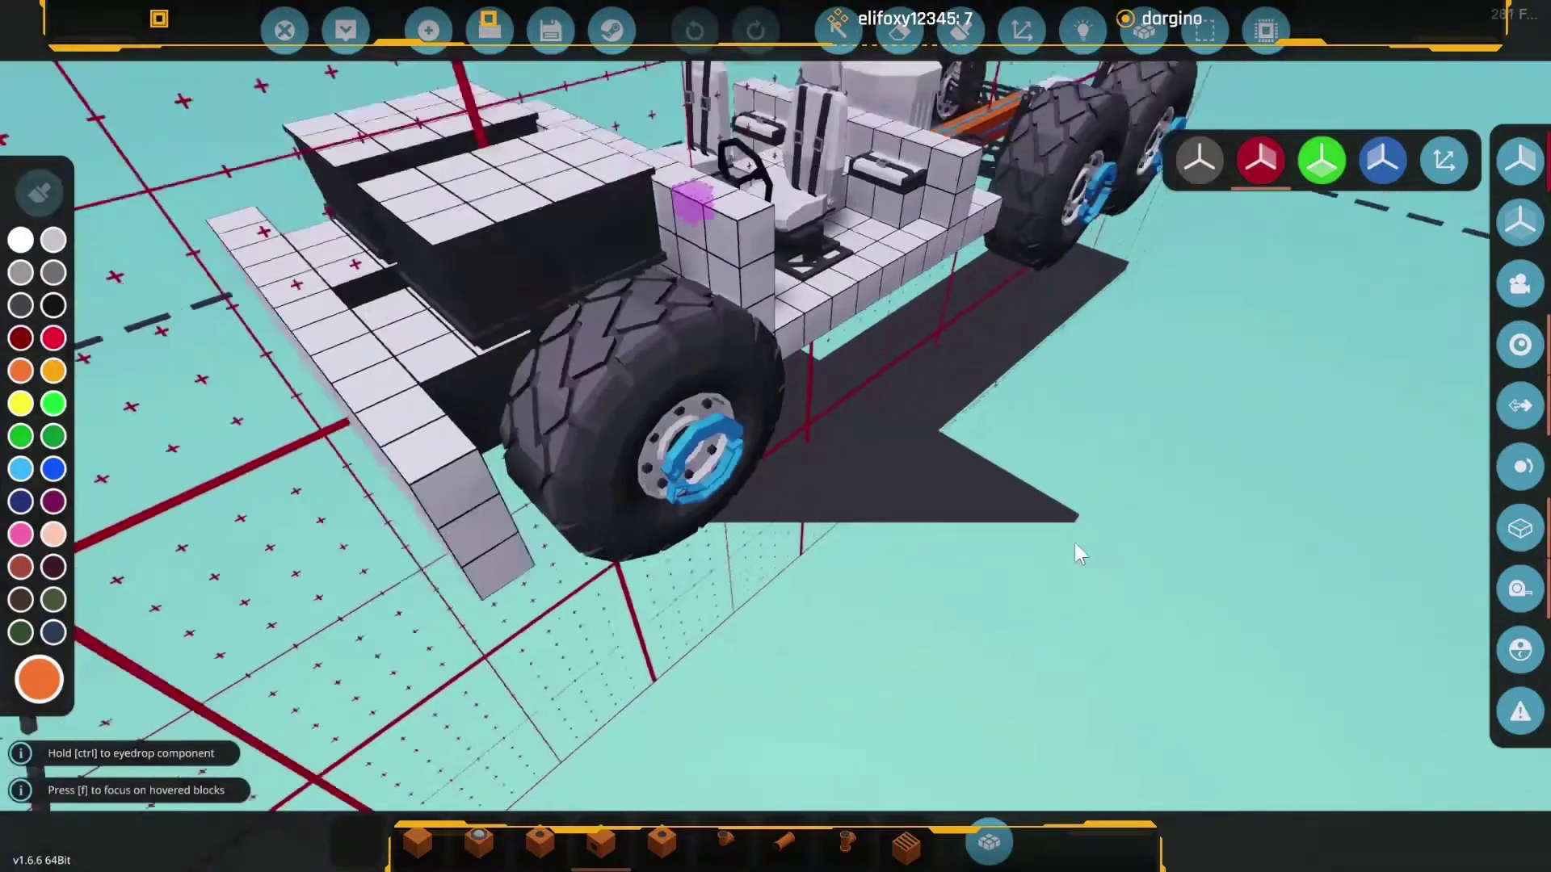
{"action": "scroll", "coordinate": [1073, 533], "scroll_direction": "down", "scroll_amount": 4}
{"action": "scroll", "coordinate": [1042, 654], "scroll_direction": "down", "scroll_amount": 3}
Search the component list for a logic component and orbit to the truck's underside.
{"action": "mouse_move", "coordinate": [995, 647]}
{"action": "left_mouse_down"}
{"action": "mouse_move", "coordinate": [1243, 428]}
{"action": "mouse_move", "coordinate": [981, 540]}
{"action": "left_mouse_up"}
{"action": "scroll", "coordinate": [980, 538], "scroll_direction": "up", "scroll_amount": 2}
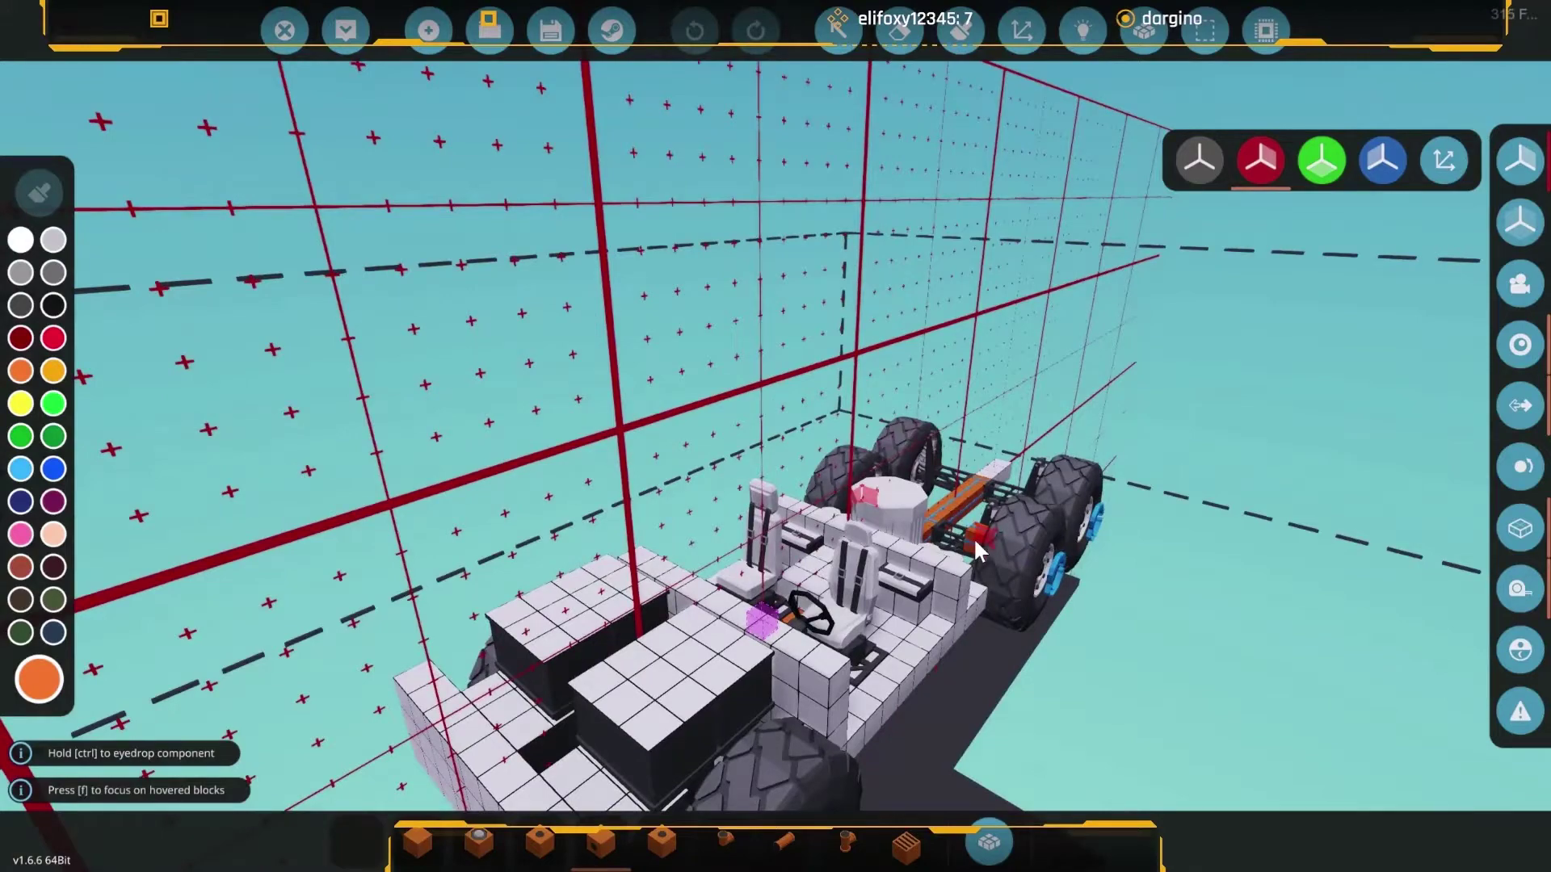
{"action": "scroll", "coordinate": [948, 552], "scroll_direction": "up", "scroll_amount": 3}
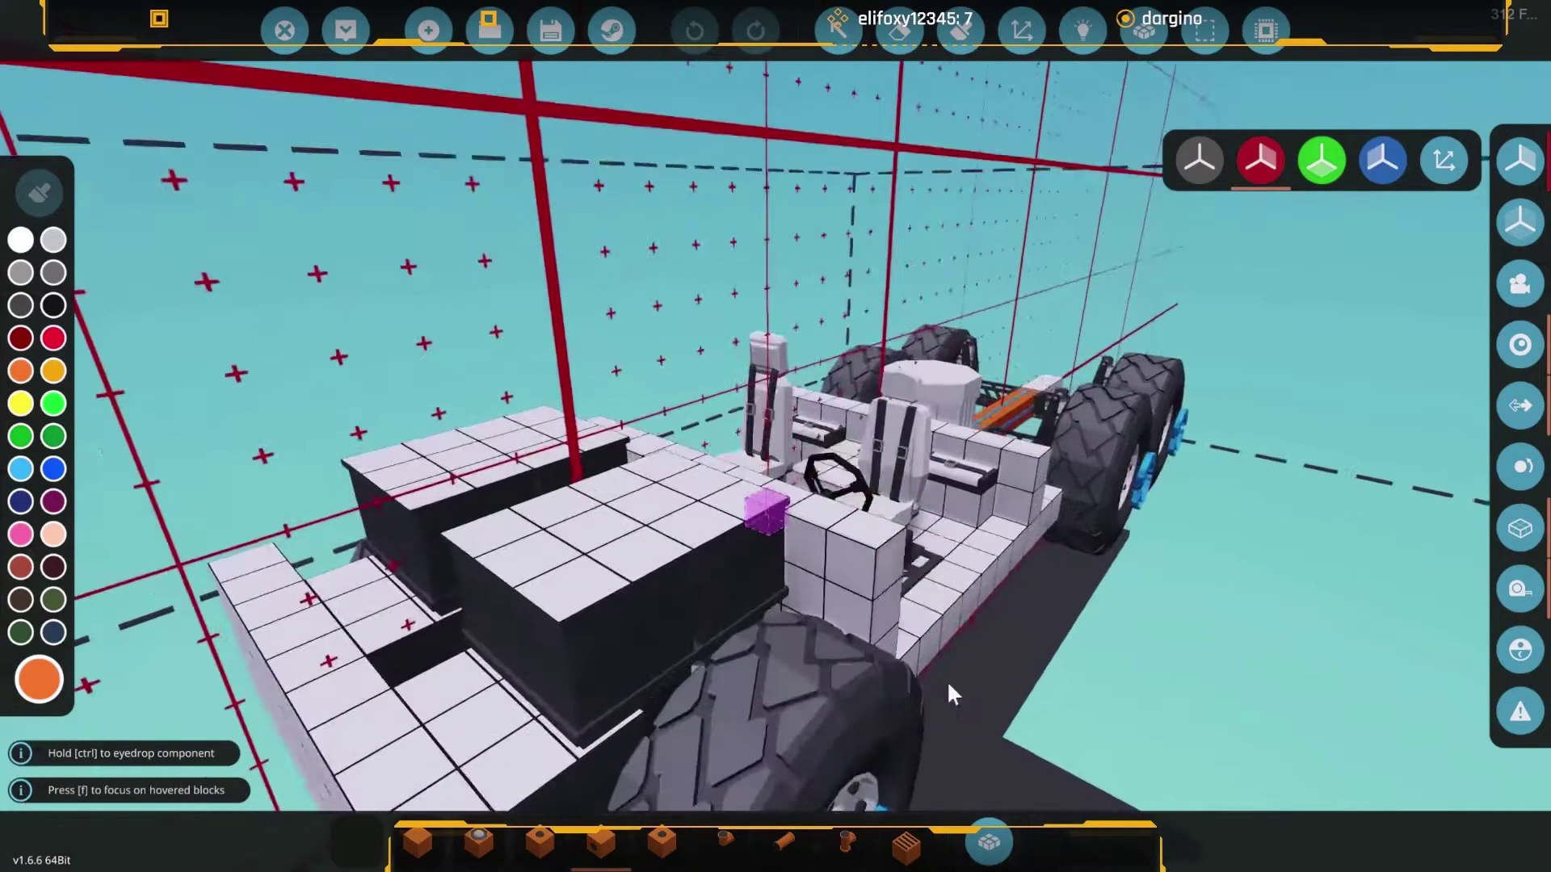
{"action": "key", "text": "Tab"}
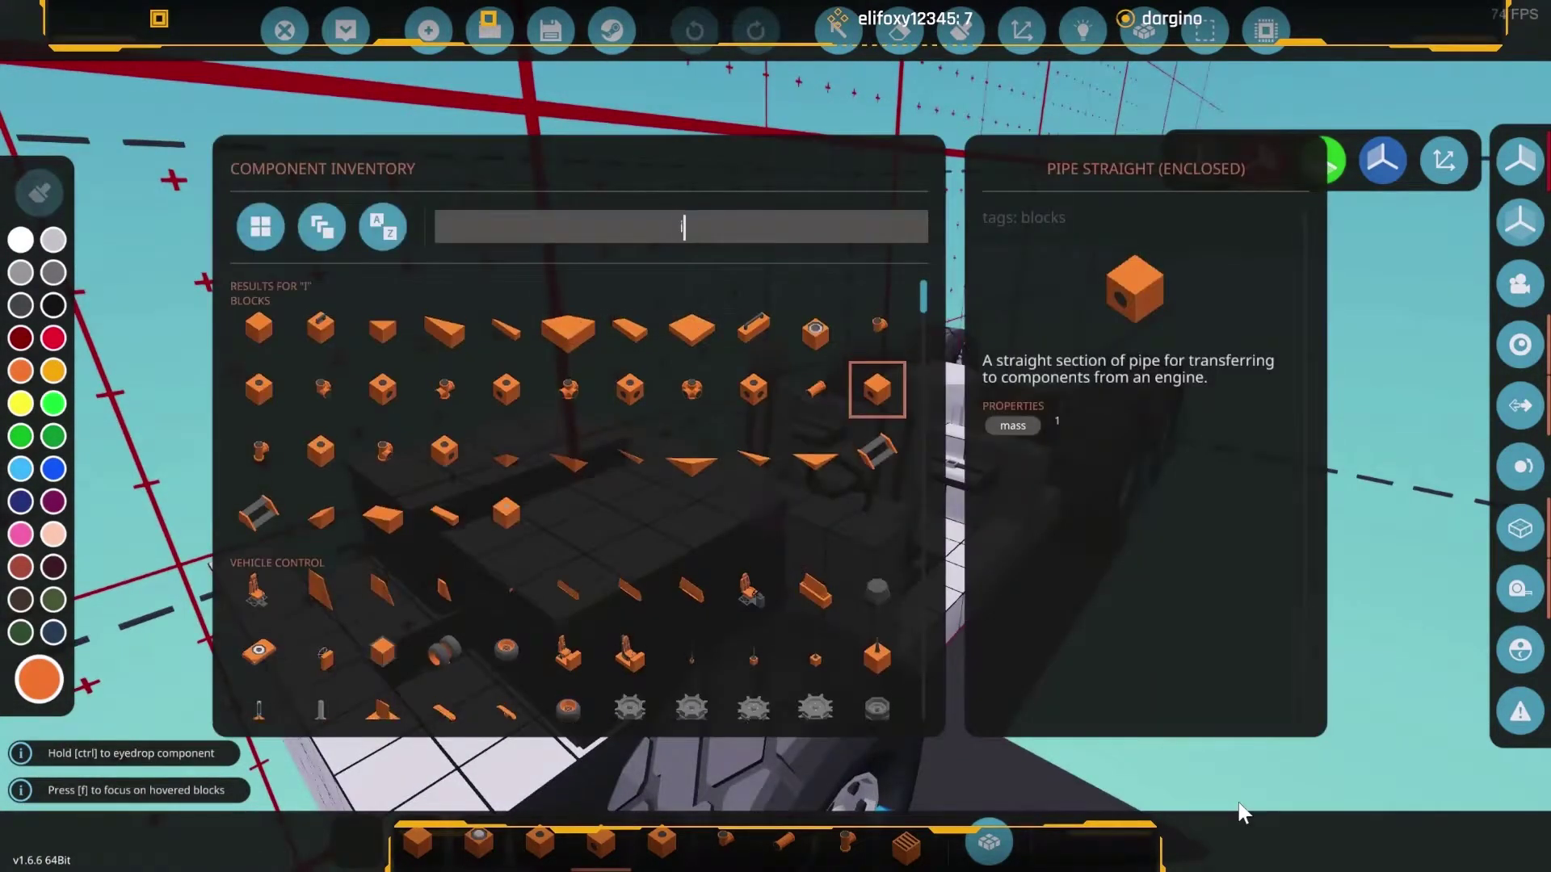
{"action": "type", "text": "nv"}
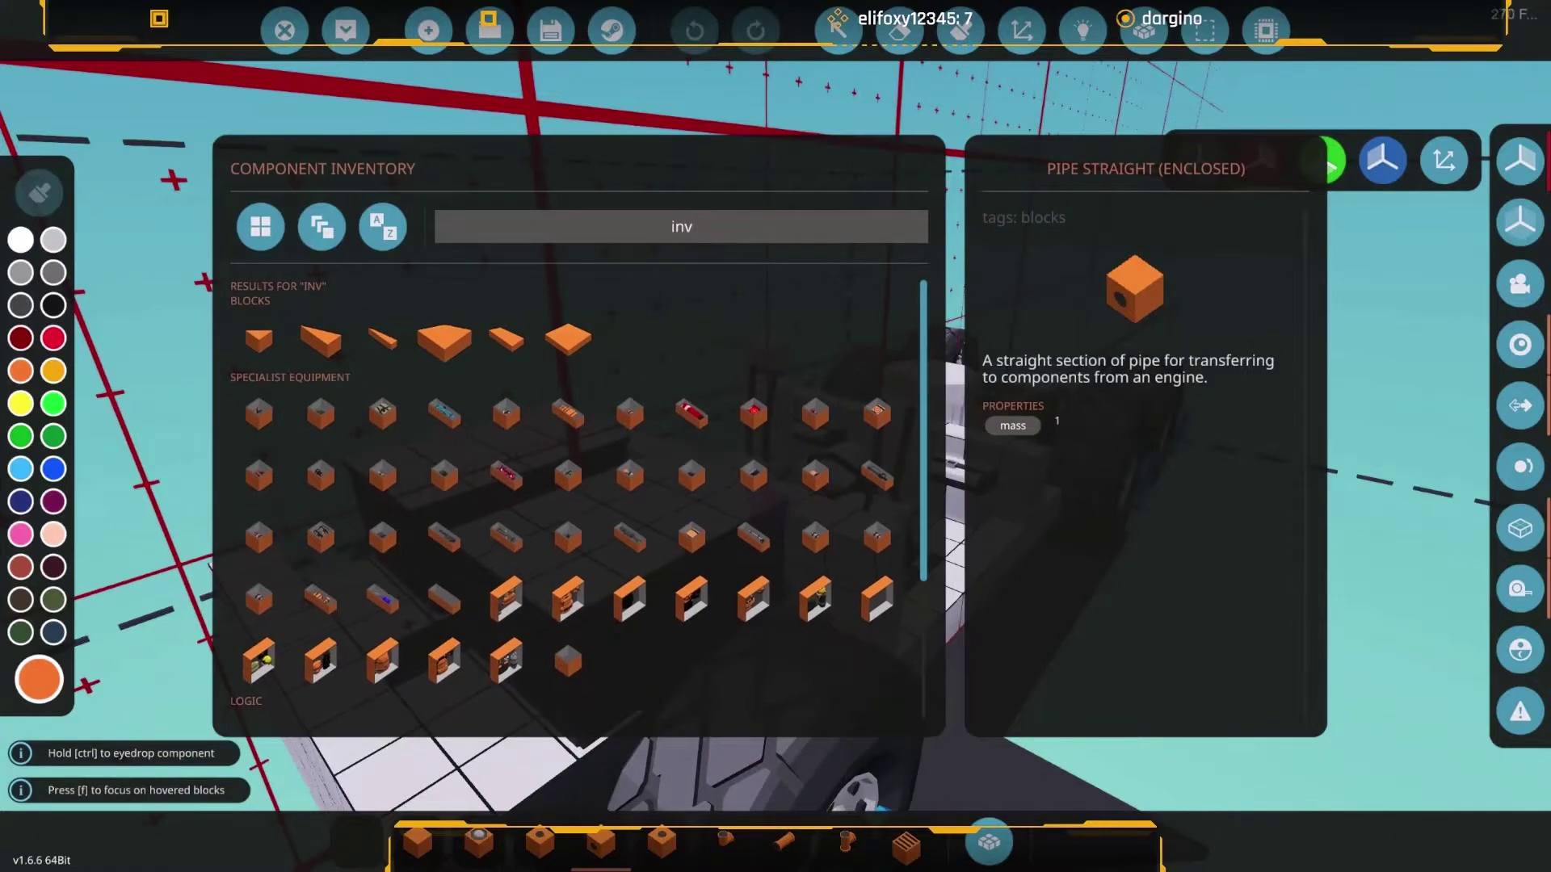
{"action": "scroll", "coordinate": [365, 662], "scroll_direction": "down", "scroll_amount": 3}
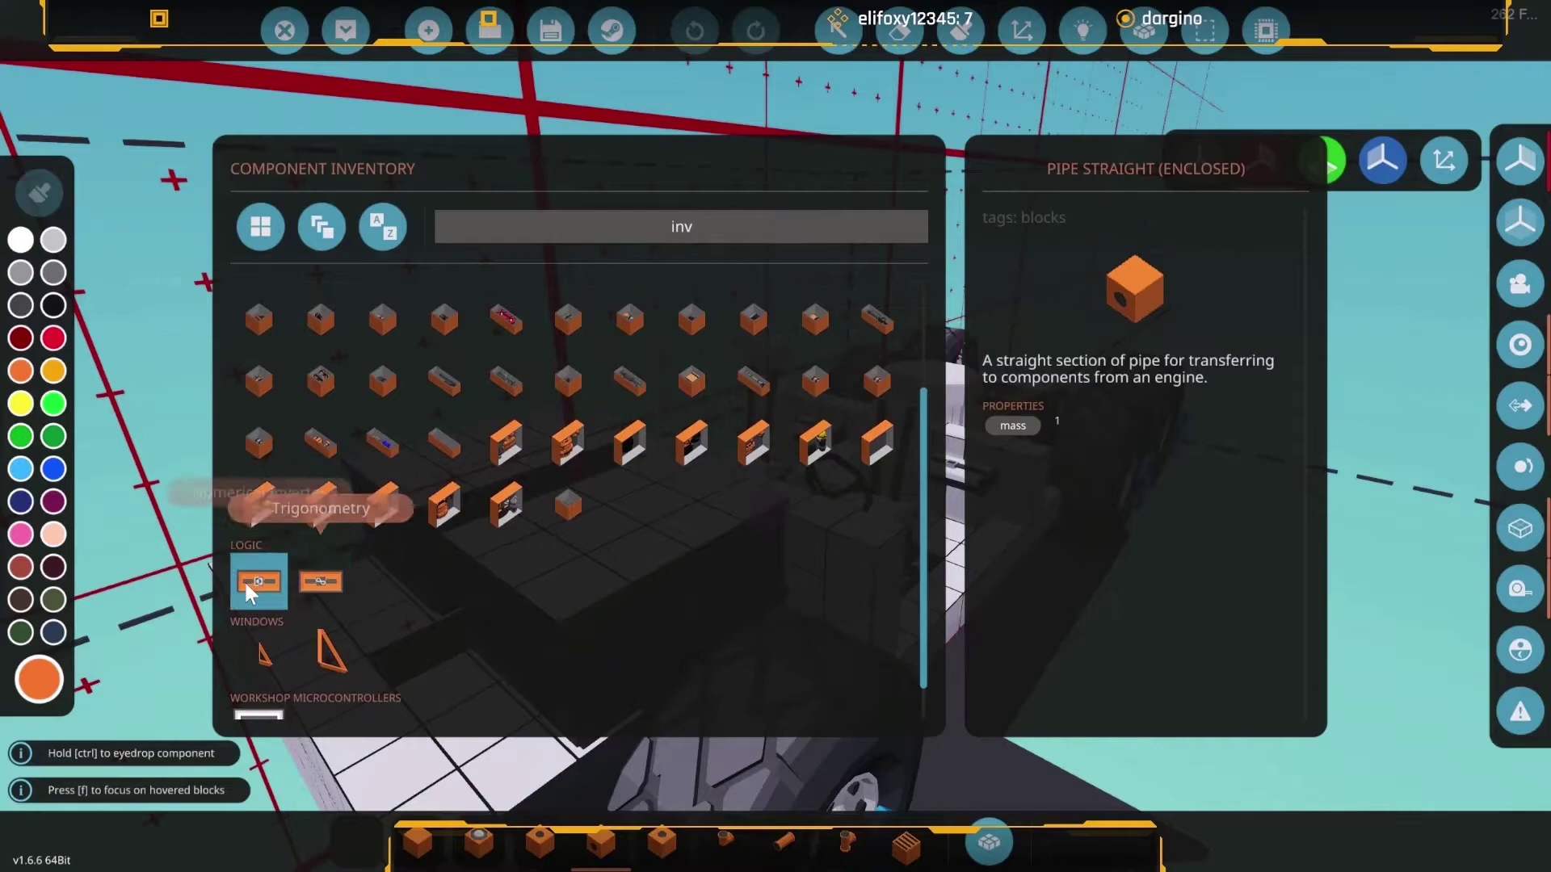
{"action": "left_click", "coordinate": [257, 582]}
{"action": "left_click_drag", "start_coordinate": [775, 485], "coordinate": [817, 385]}
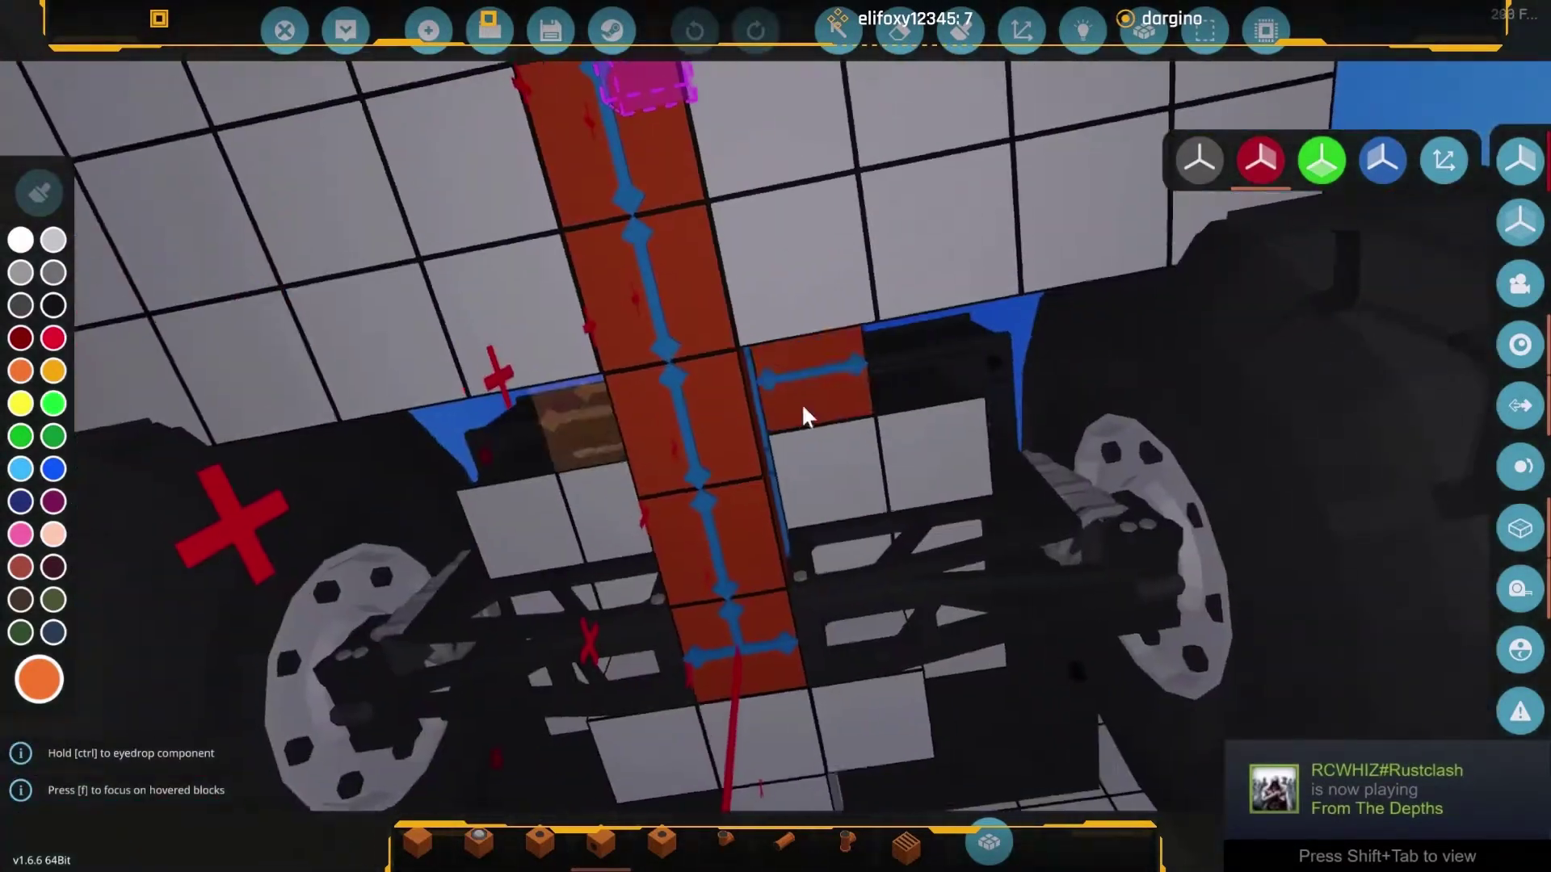
{"action": "right_click", "coordinate": [801, 403]}
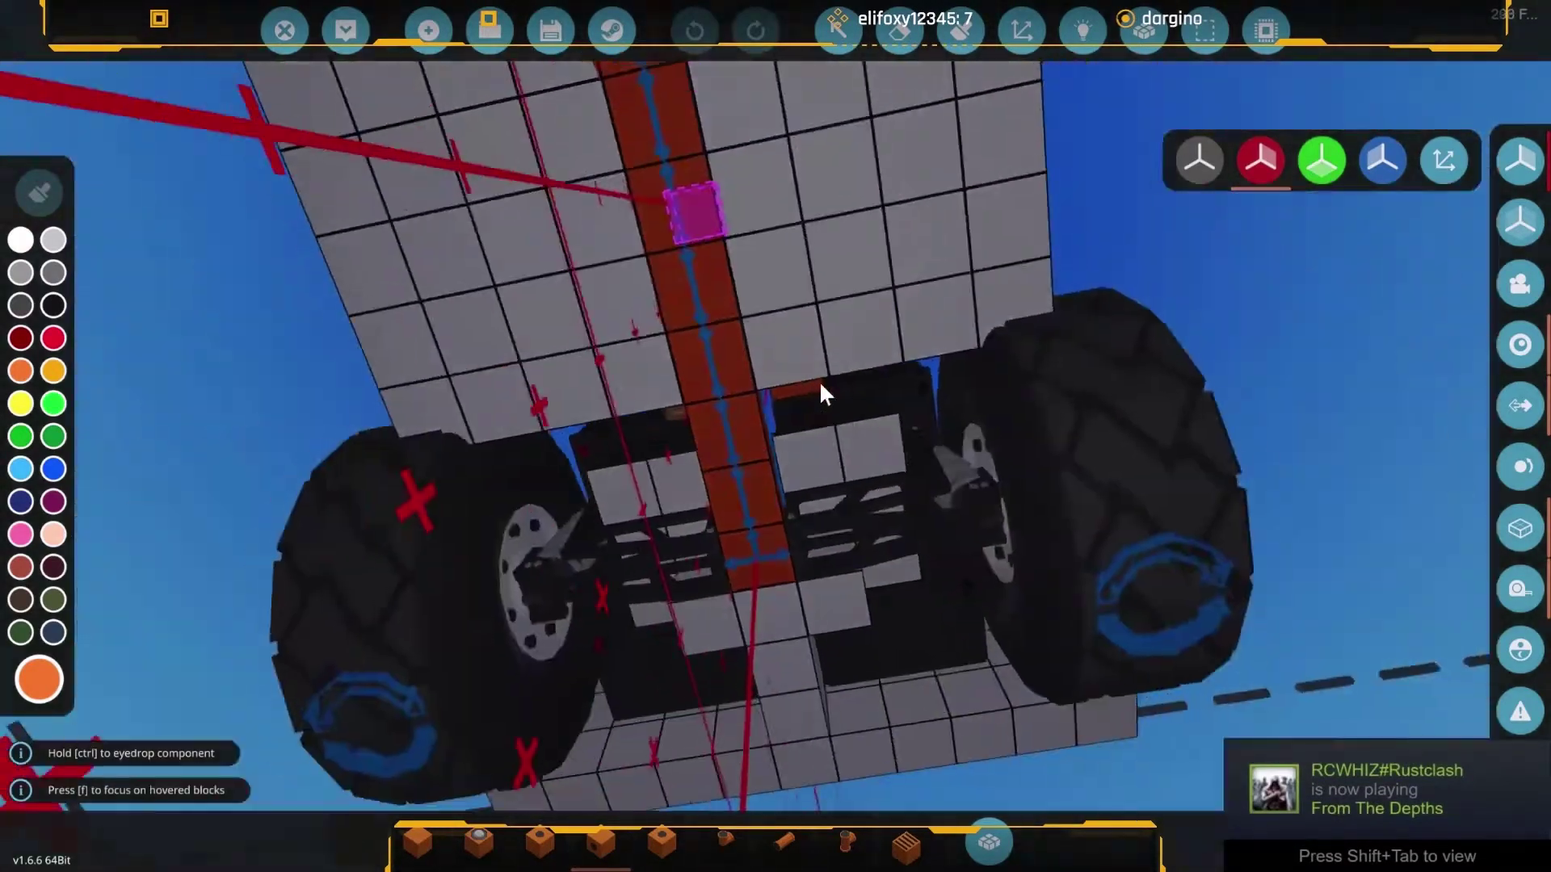
{"action": "left_click", "coordinate": [846, 444]}
Rotate a Numerical Inverter and place it under the truck between the wheels.
{"action": "key", "text": "i"}
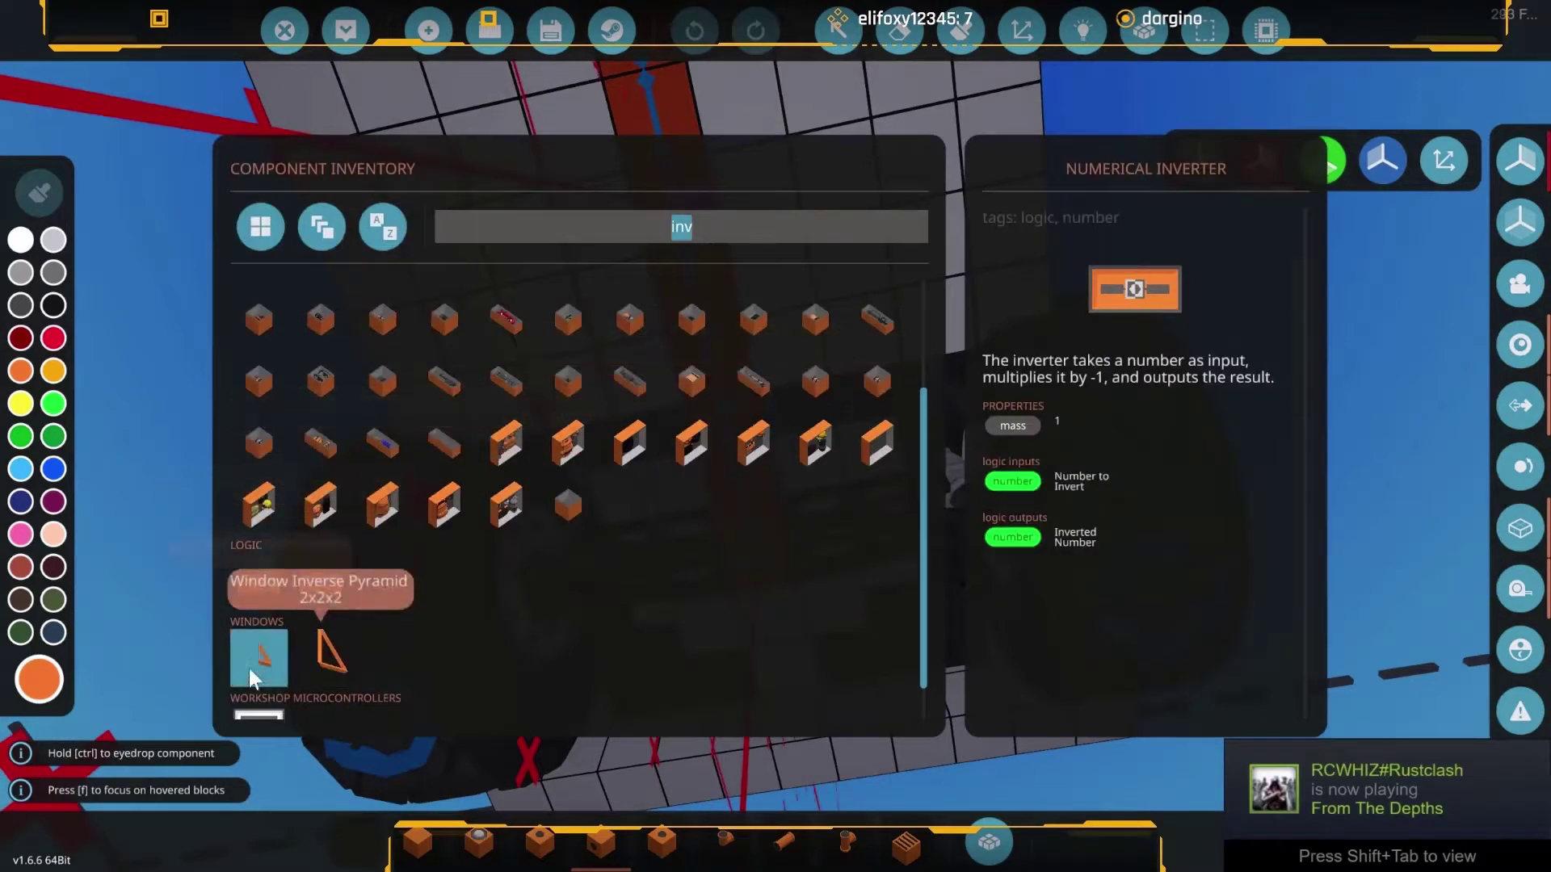
{"action": "left_click", "coordinate": [262, 587]}
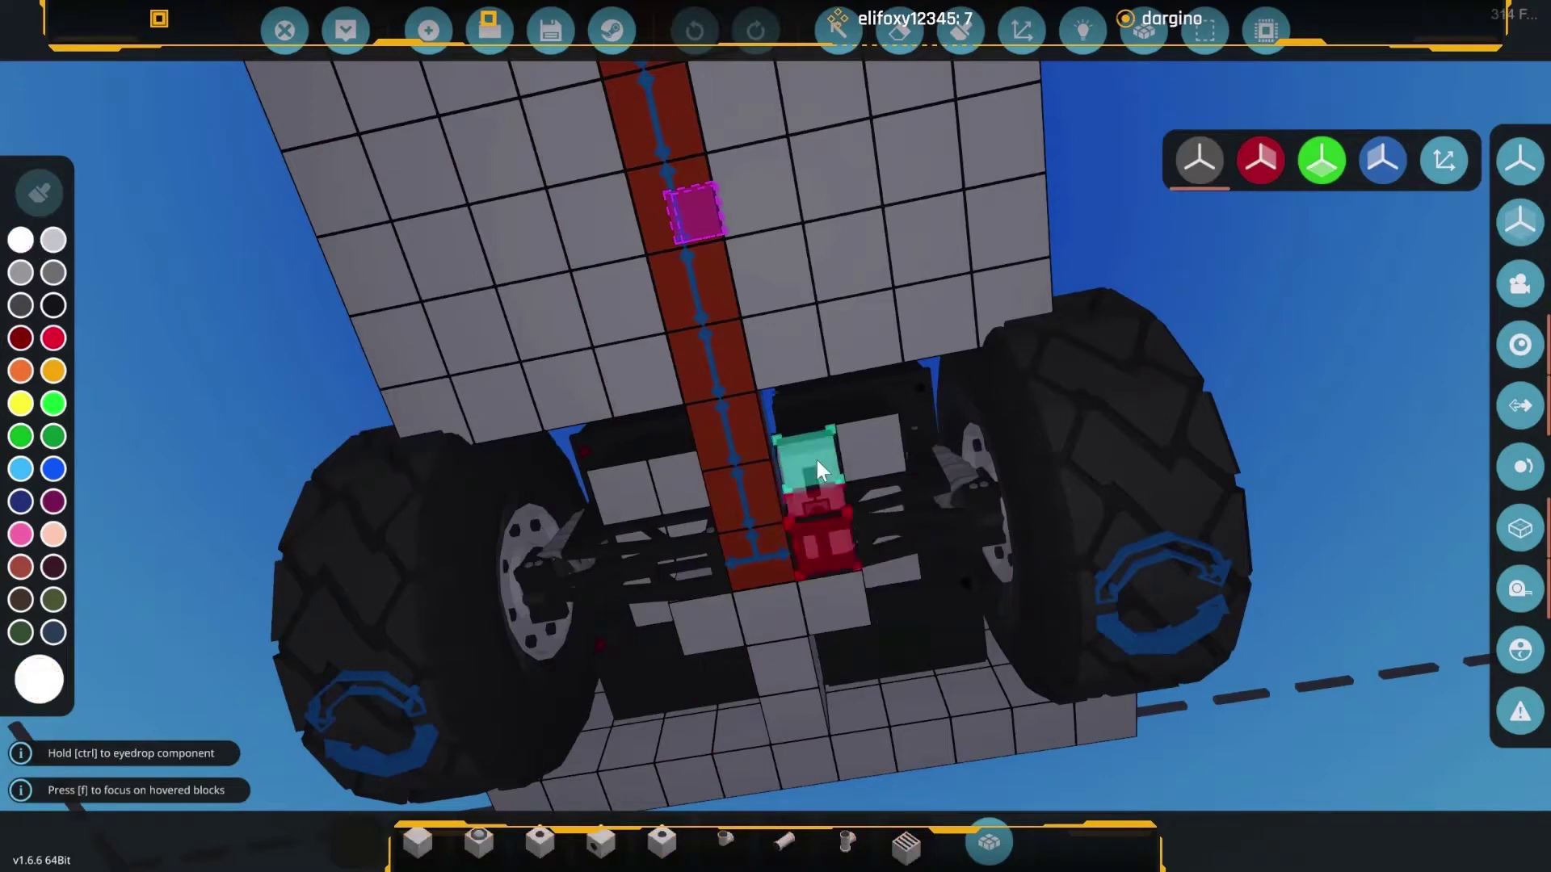
{"action": "key", "text": "j"}
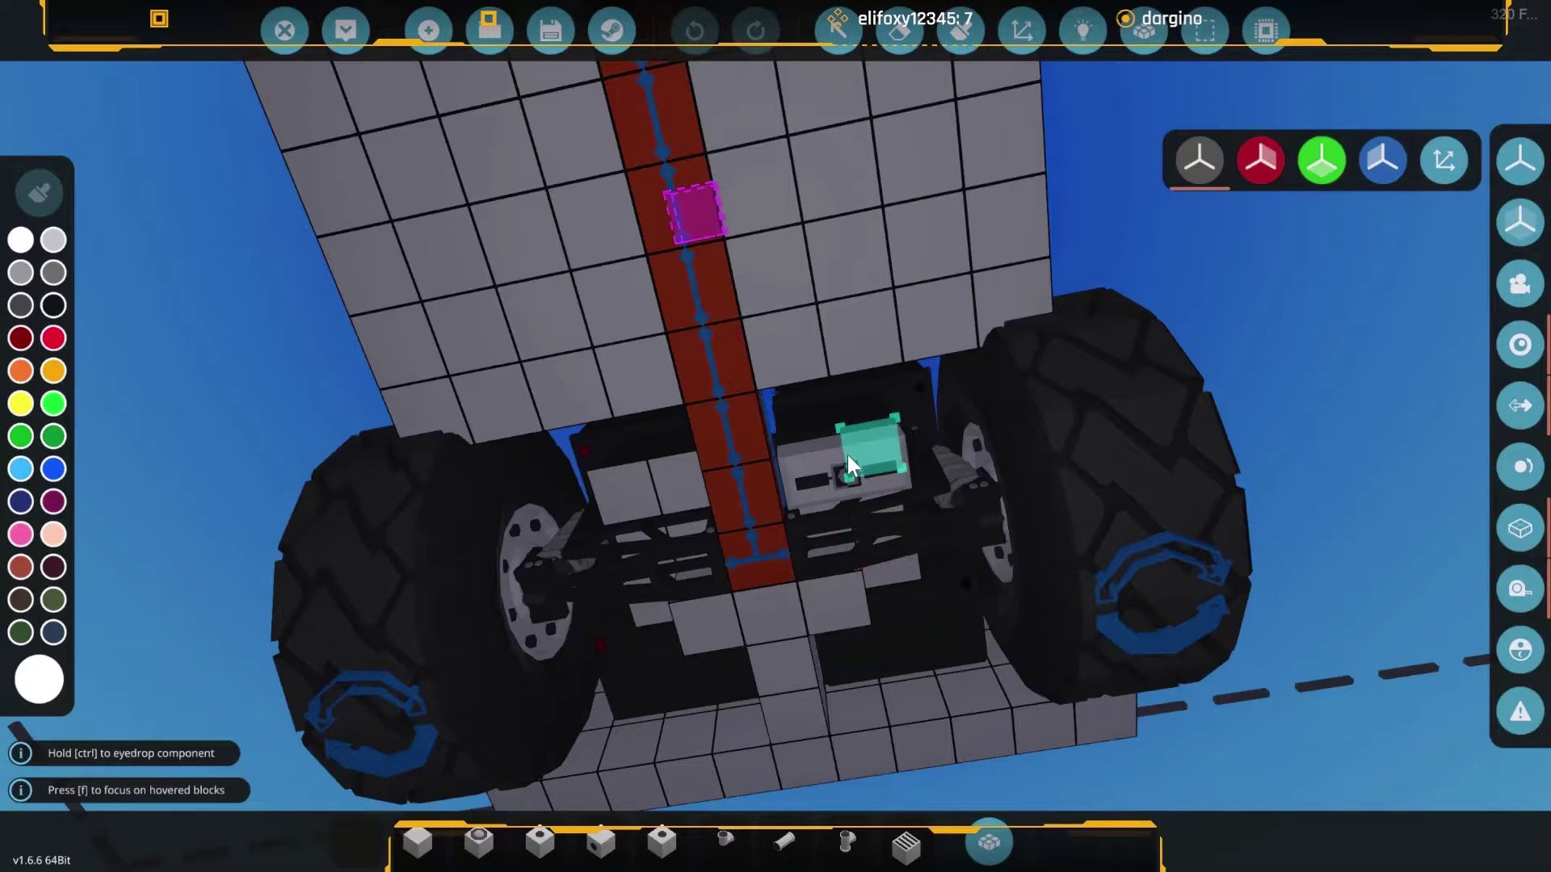
{"action": "left_click", "coordinate": [846, 454]}
In logic view, link a wheel's steering input and connect the seat's signal to the inverter.
{"action": "left_click", "coordinate": [1079, 30]}
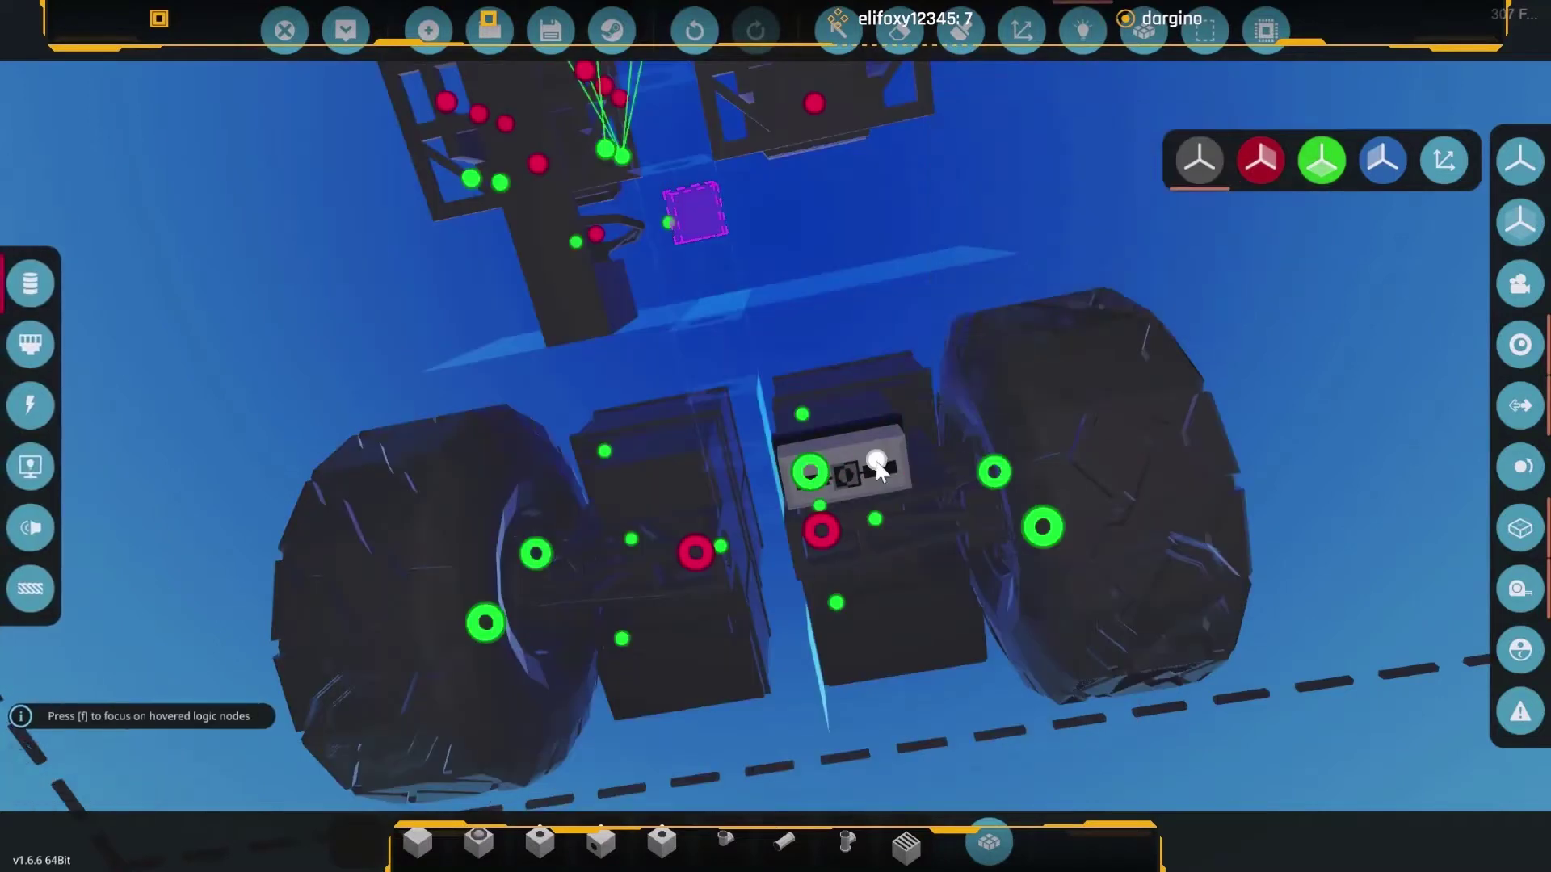
{"action": "left_click_drag", "start_coordinate": [1077, 517], "coordinate": [1039, 528]}
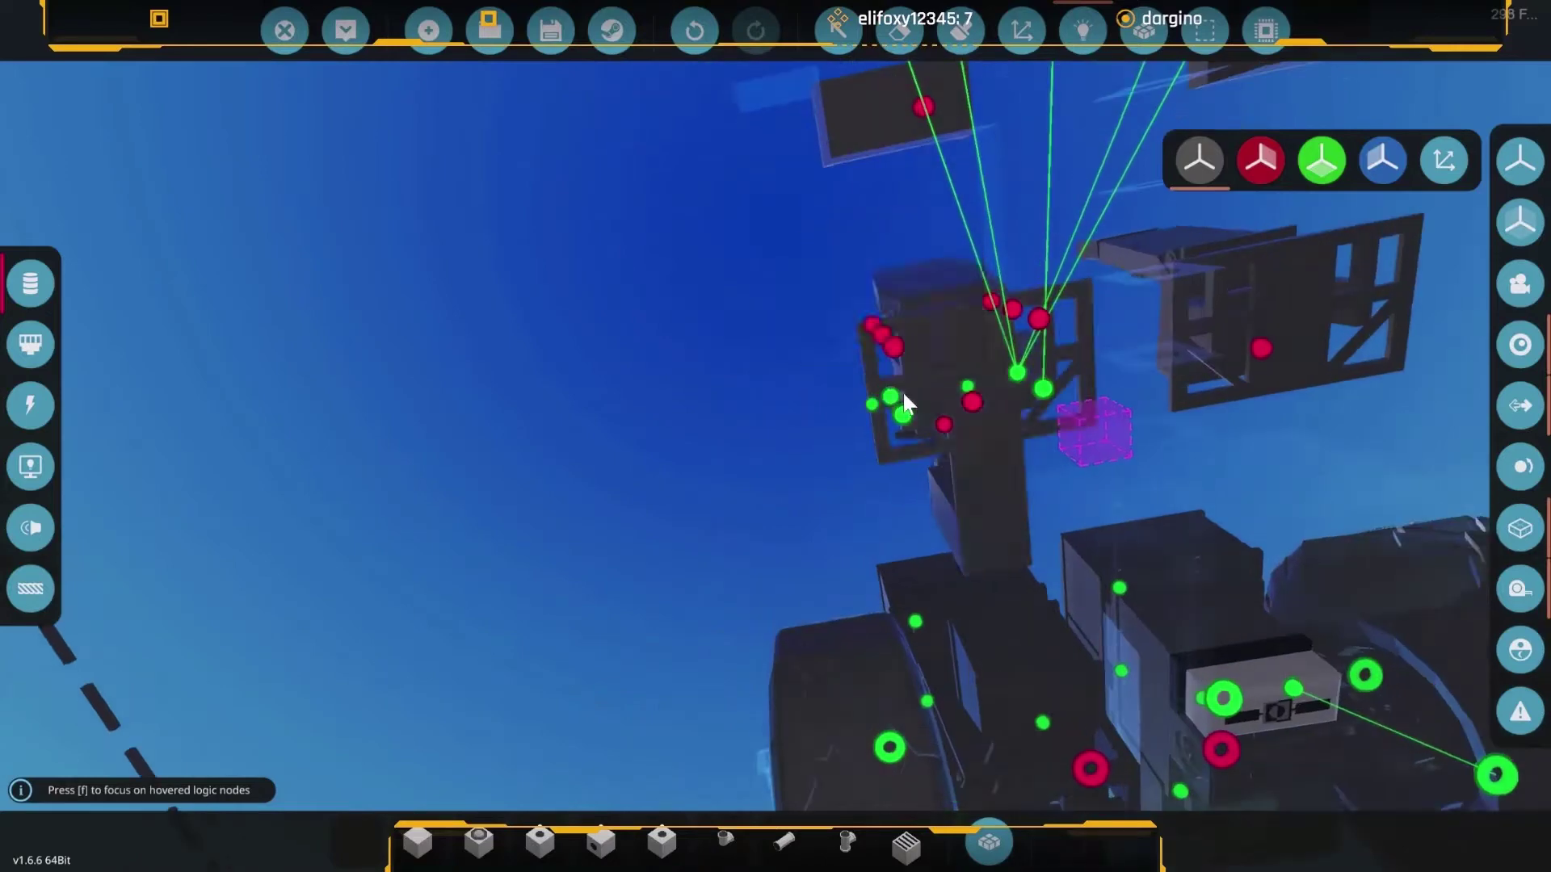
{"action": "left_click_drag", "start_coordinate": [890, 398], "coordinate": [1281, 646]}
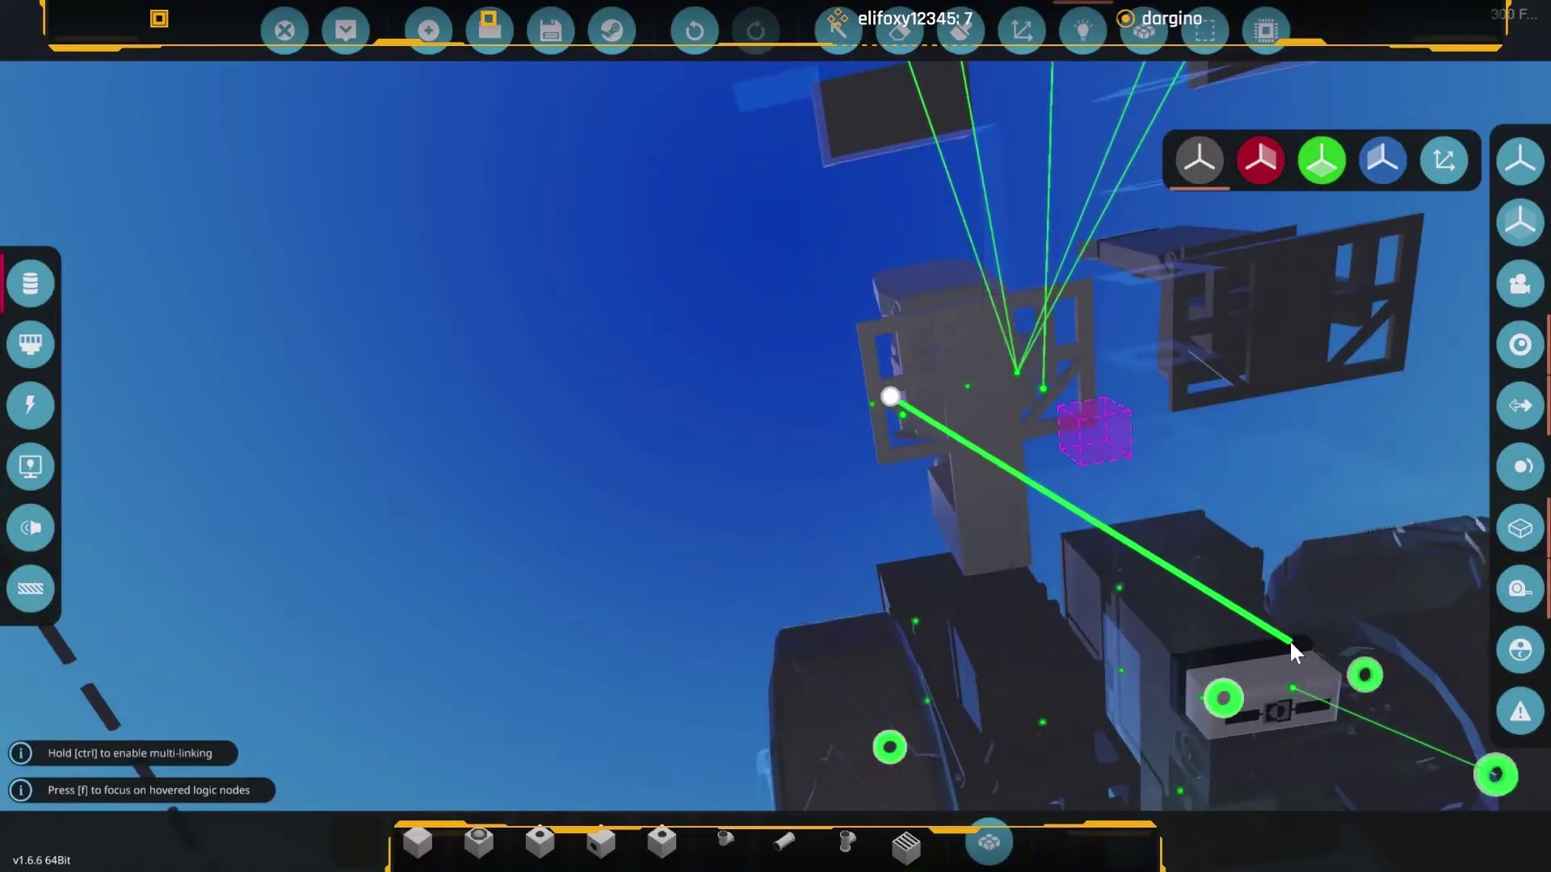
{"action": "scroll", "coordinate": [1289, 651], "scroll_direction": "down", "scroll_amount": 3}
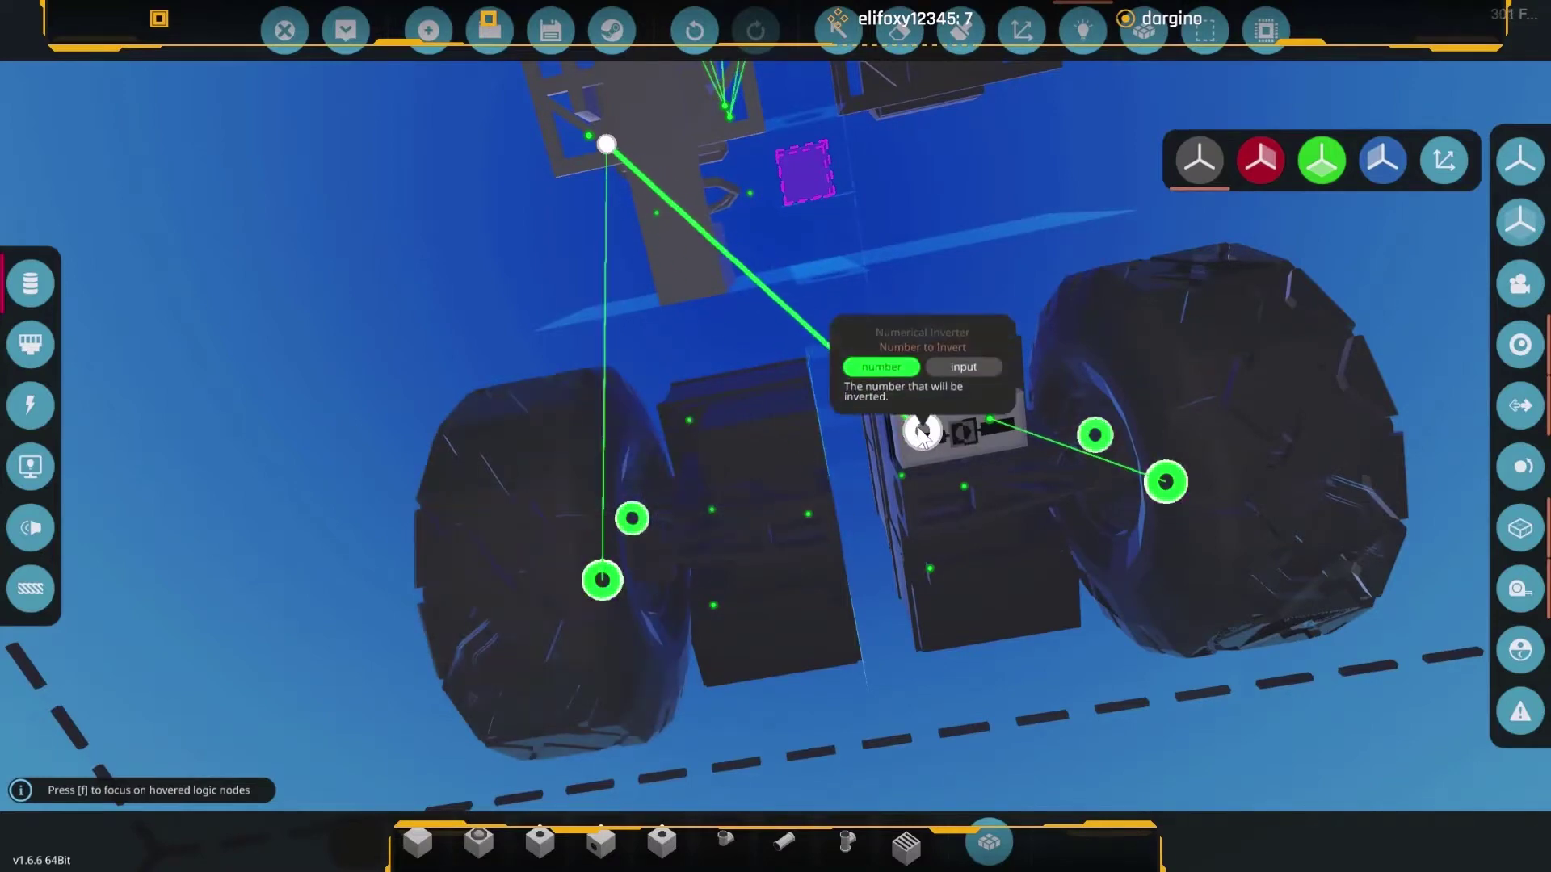
Spawn the rewired truck, confirm zero wheel and seat steering values, then return it to the editor.
{"action": "left_click", "coordinate": [359, 35]}
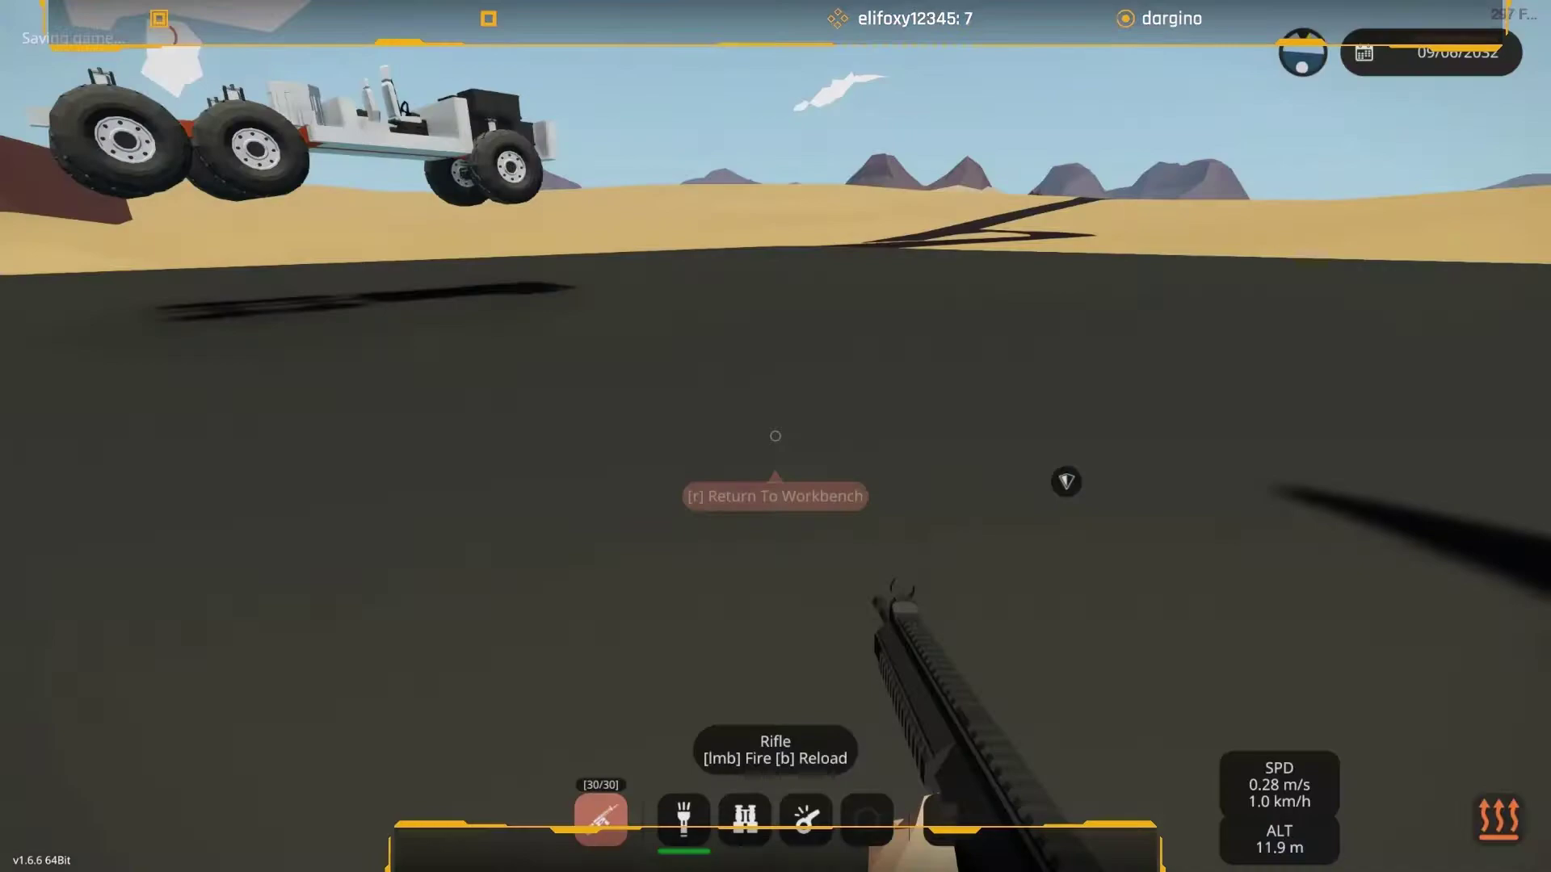
{"action": "key", "text": "w"}
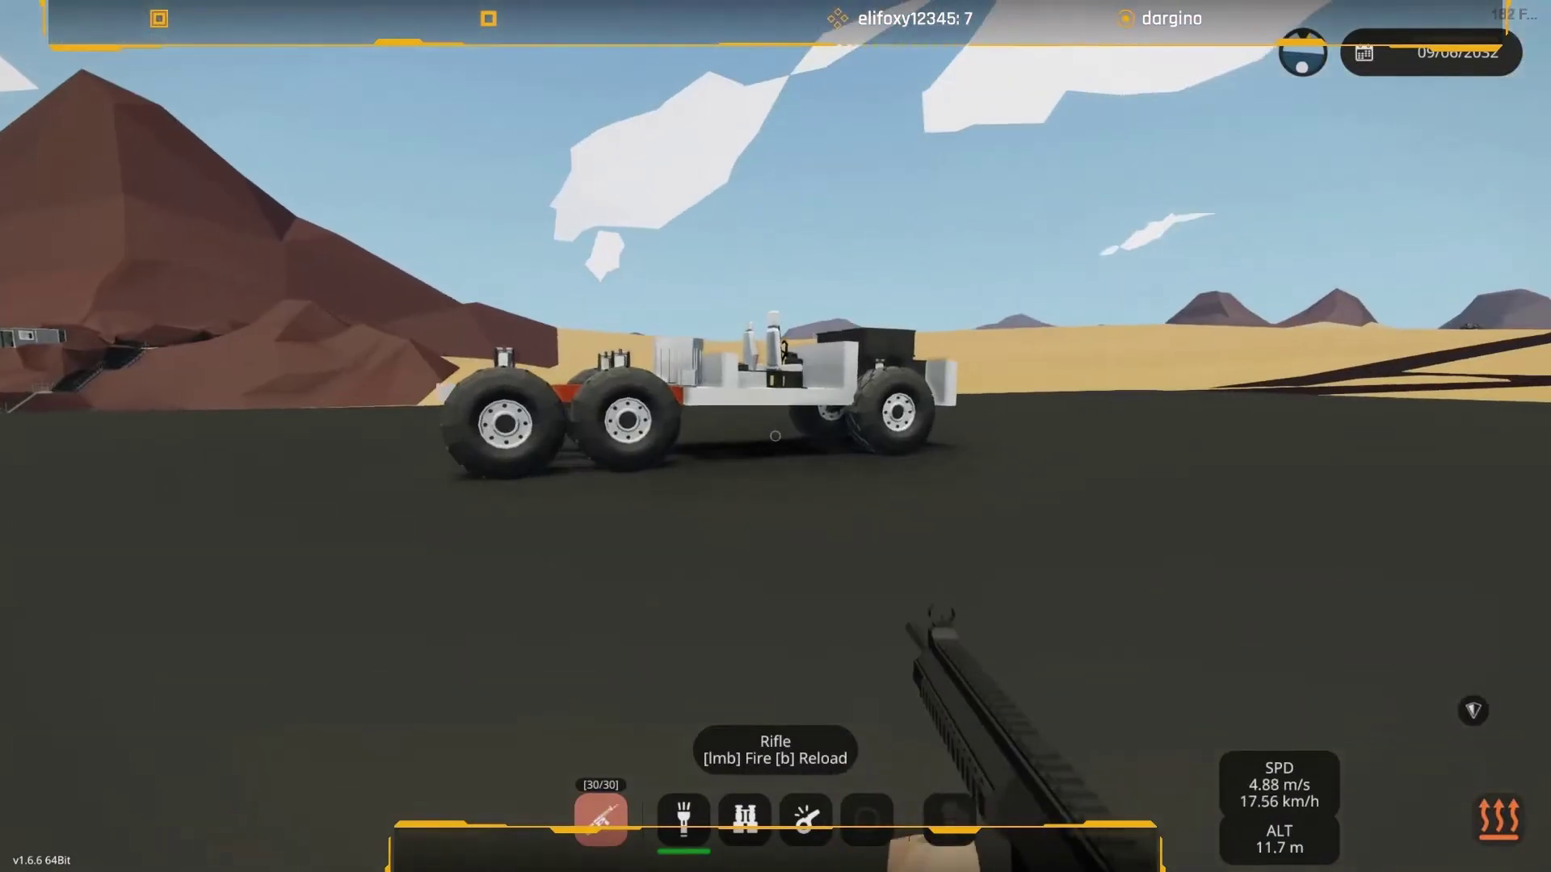
{"action": "key", "text": "w"}
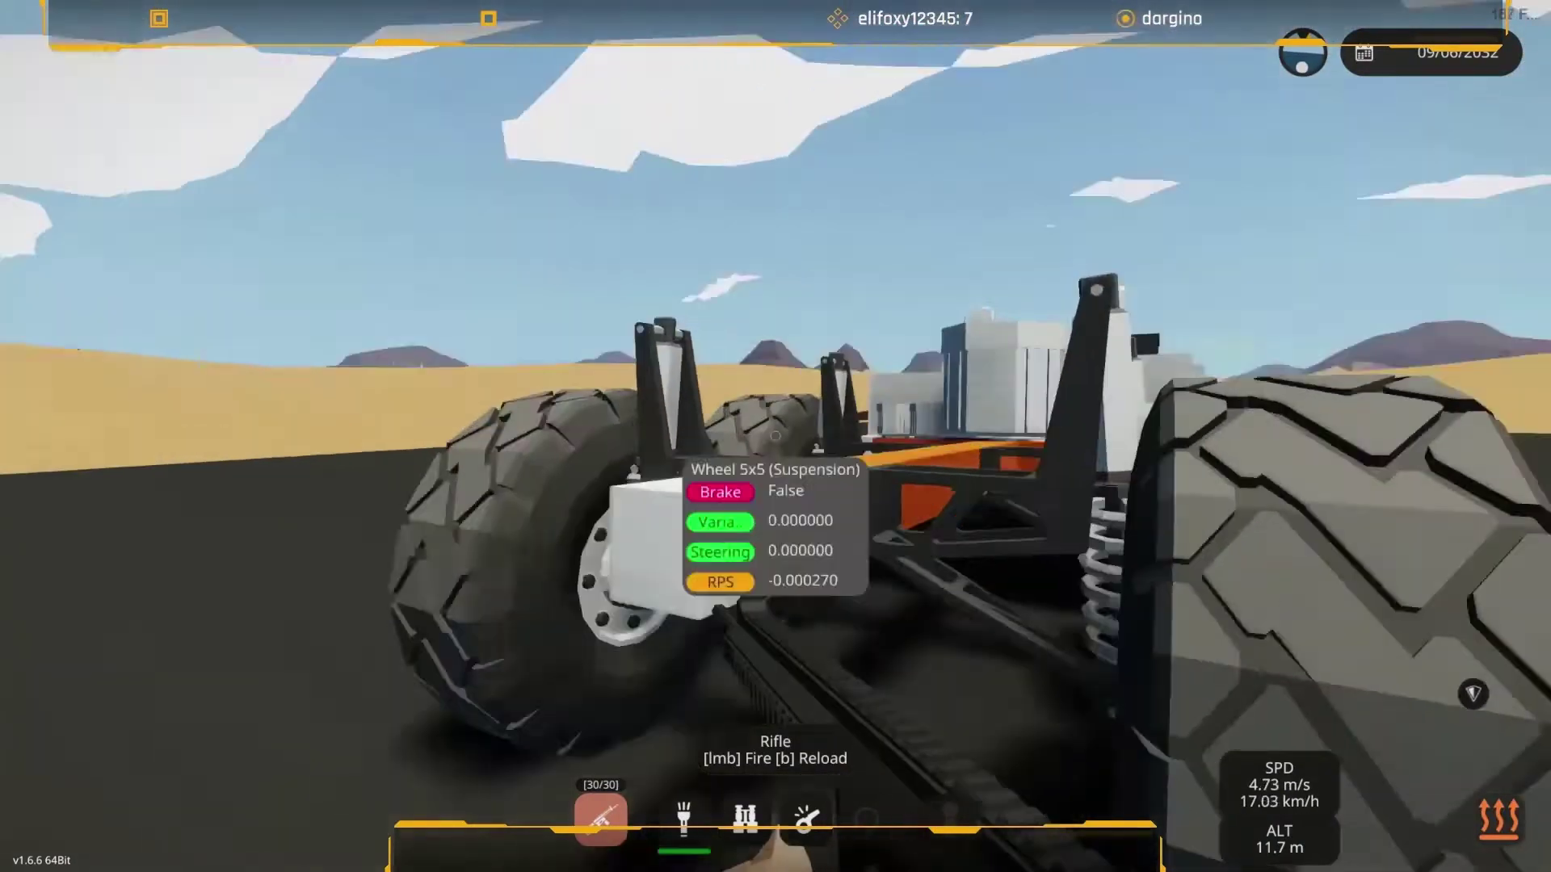
{"action": "key", "text": "w"}
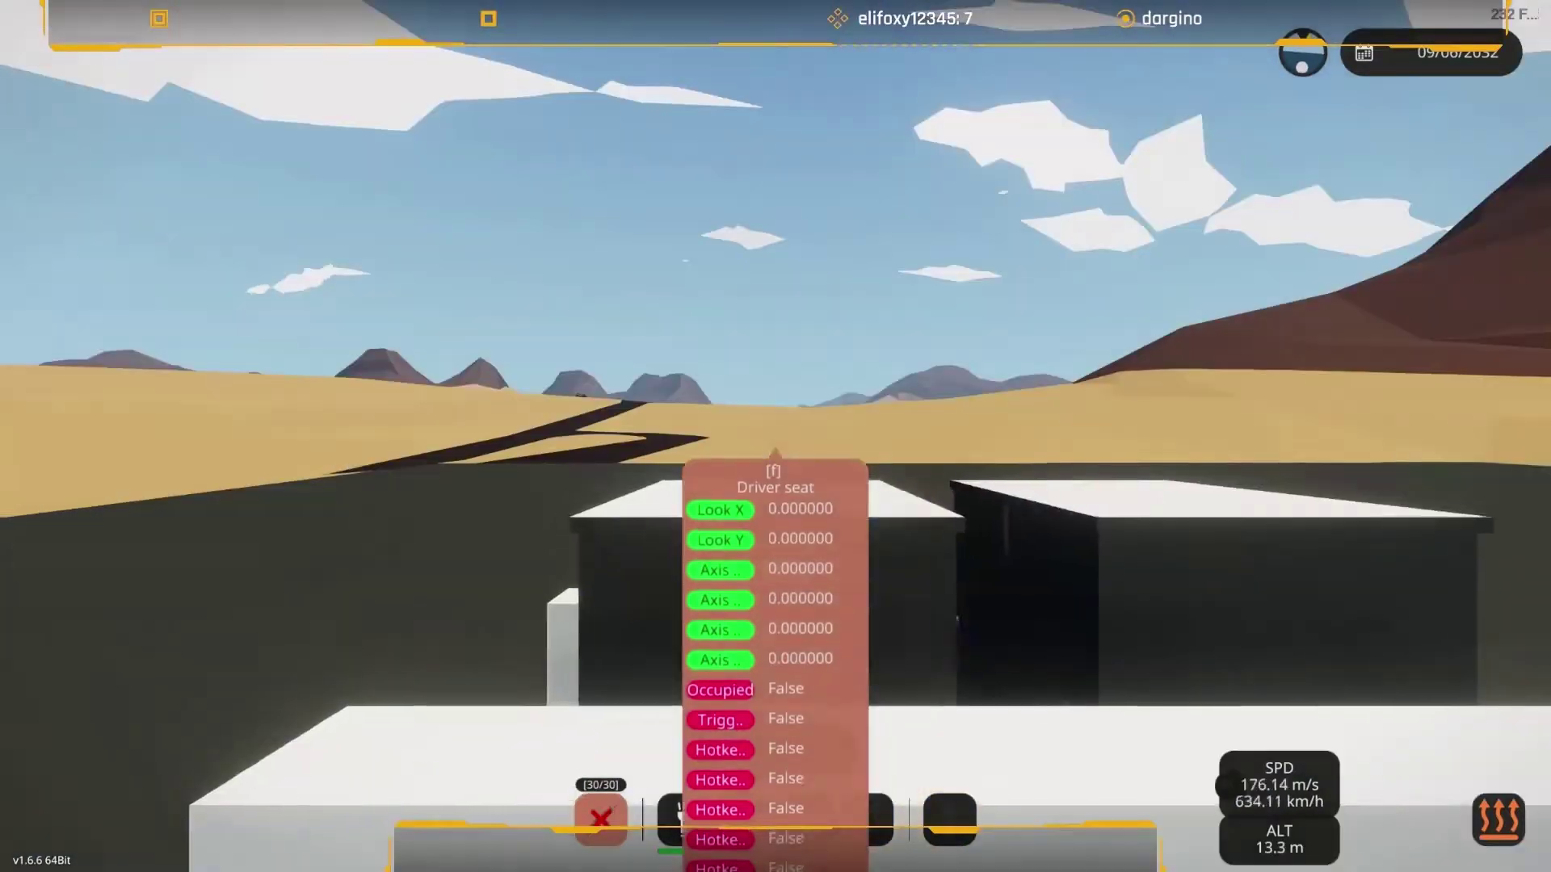
{"action": "key", "text": "w"}
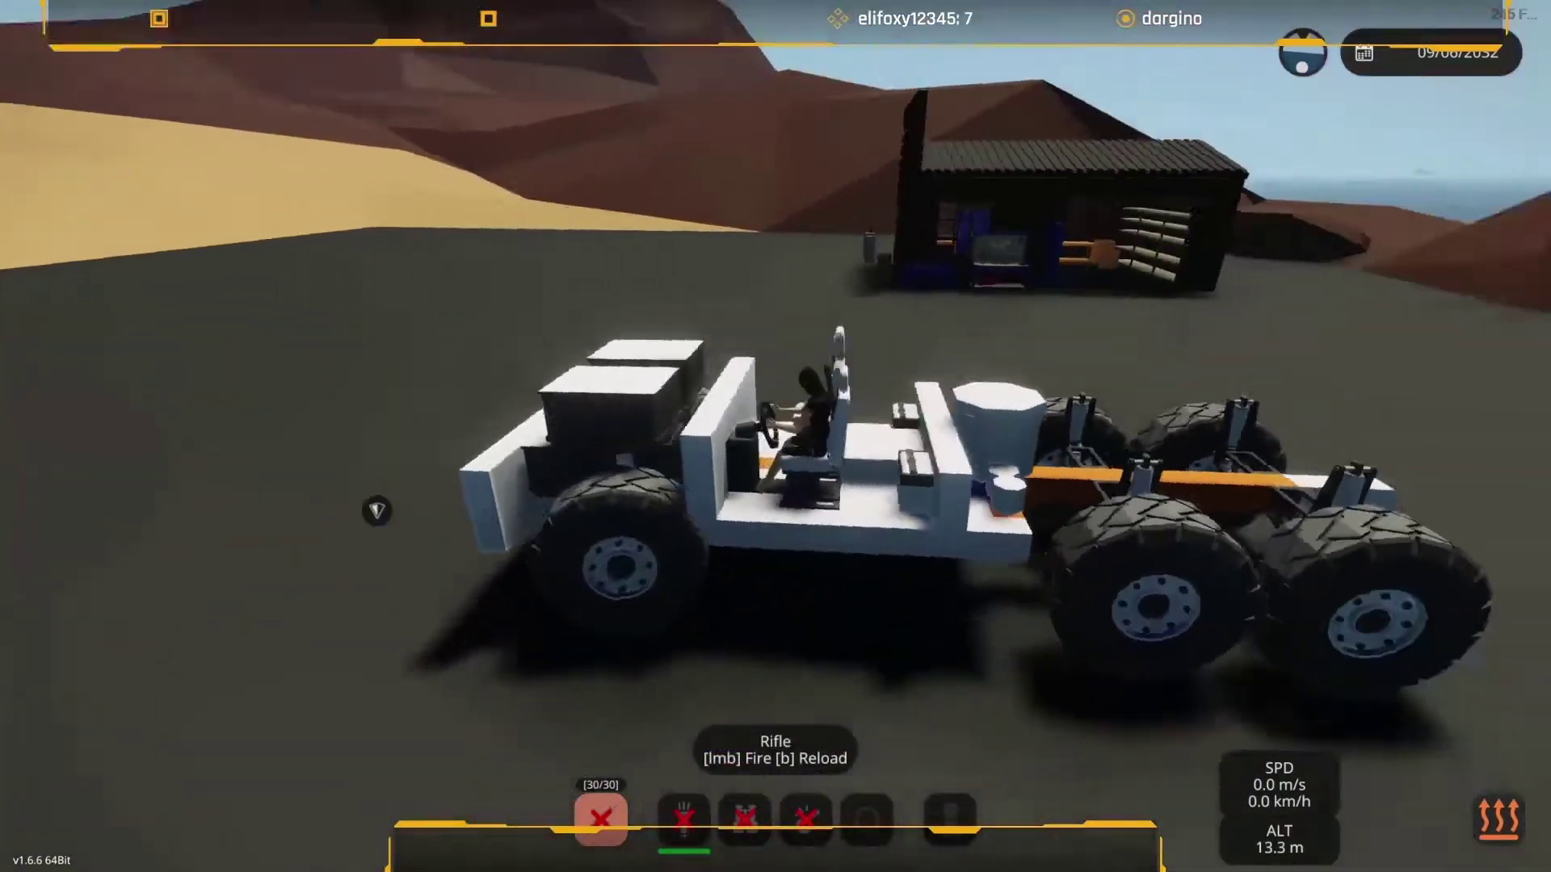
{"action": "key", "text": "w"}
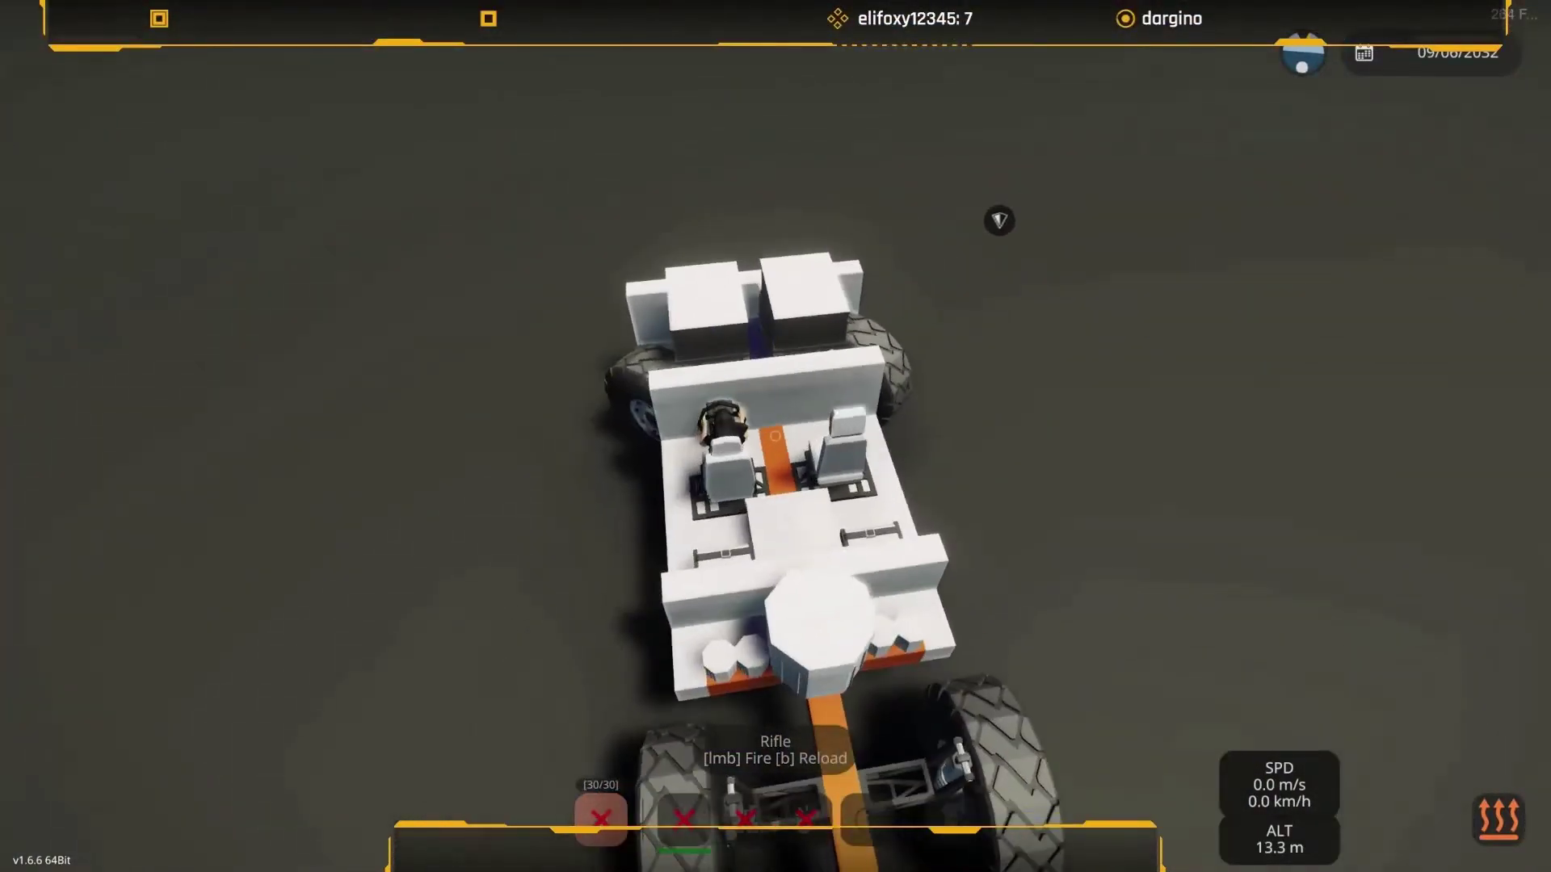
{"action": "key", "text": "w"}
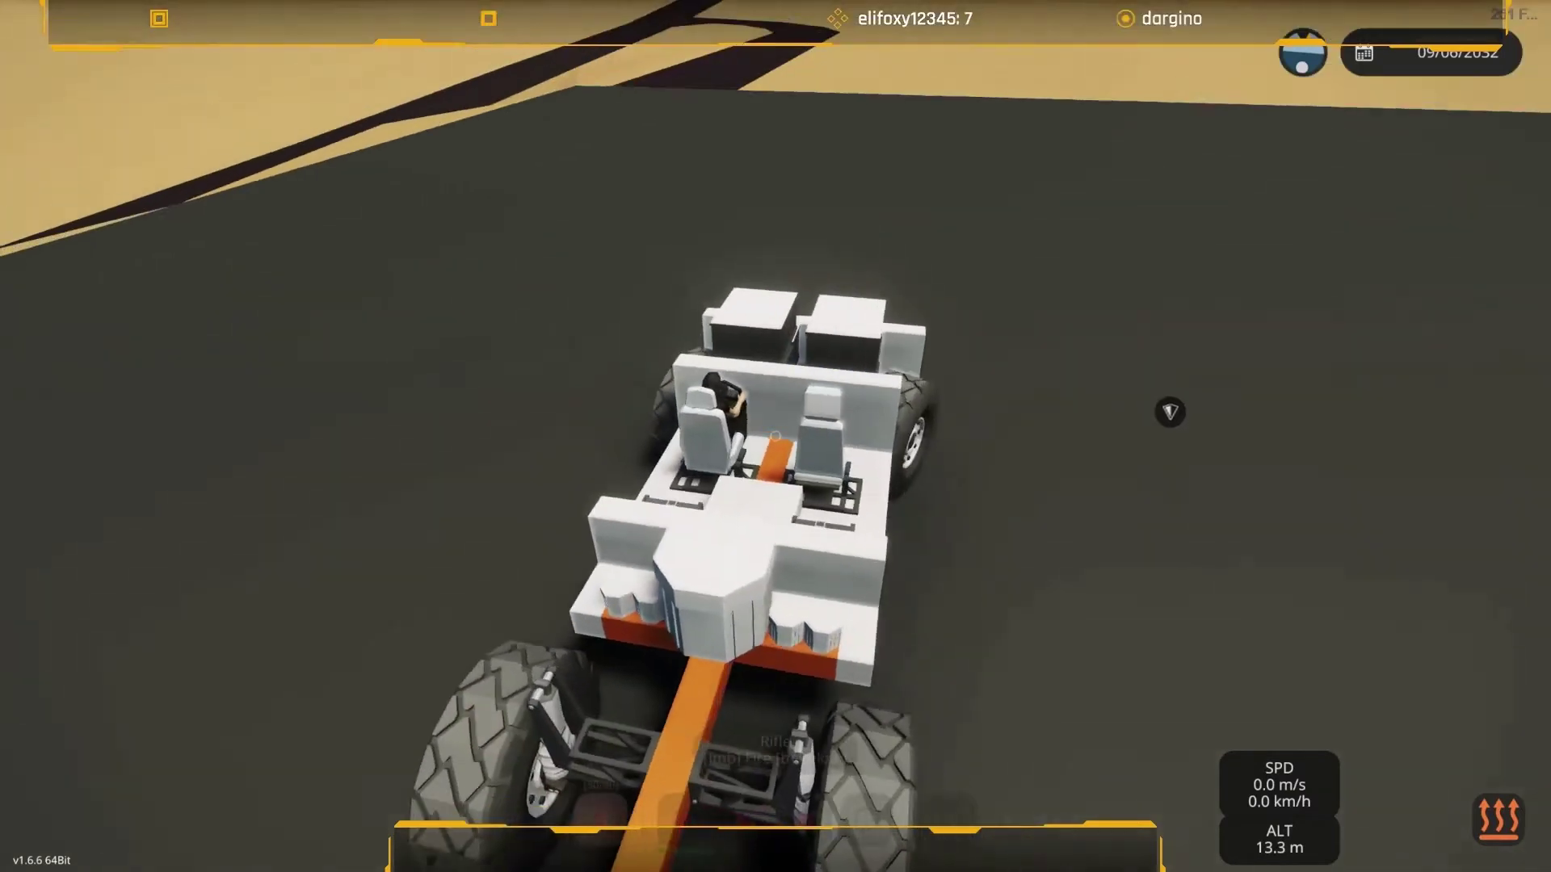
{"action": "key", "text": "Tab"}
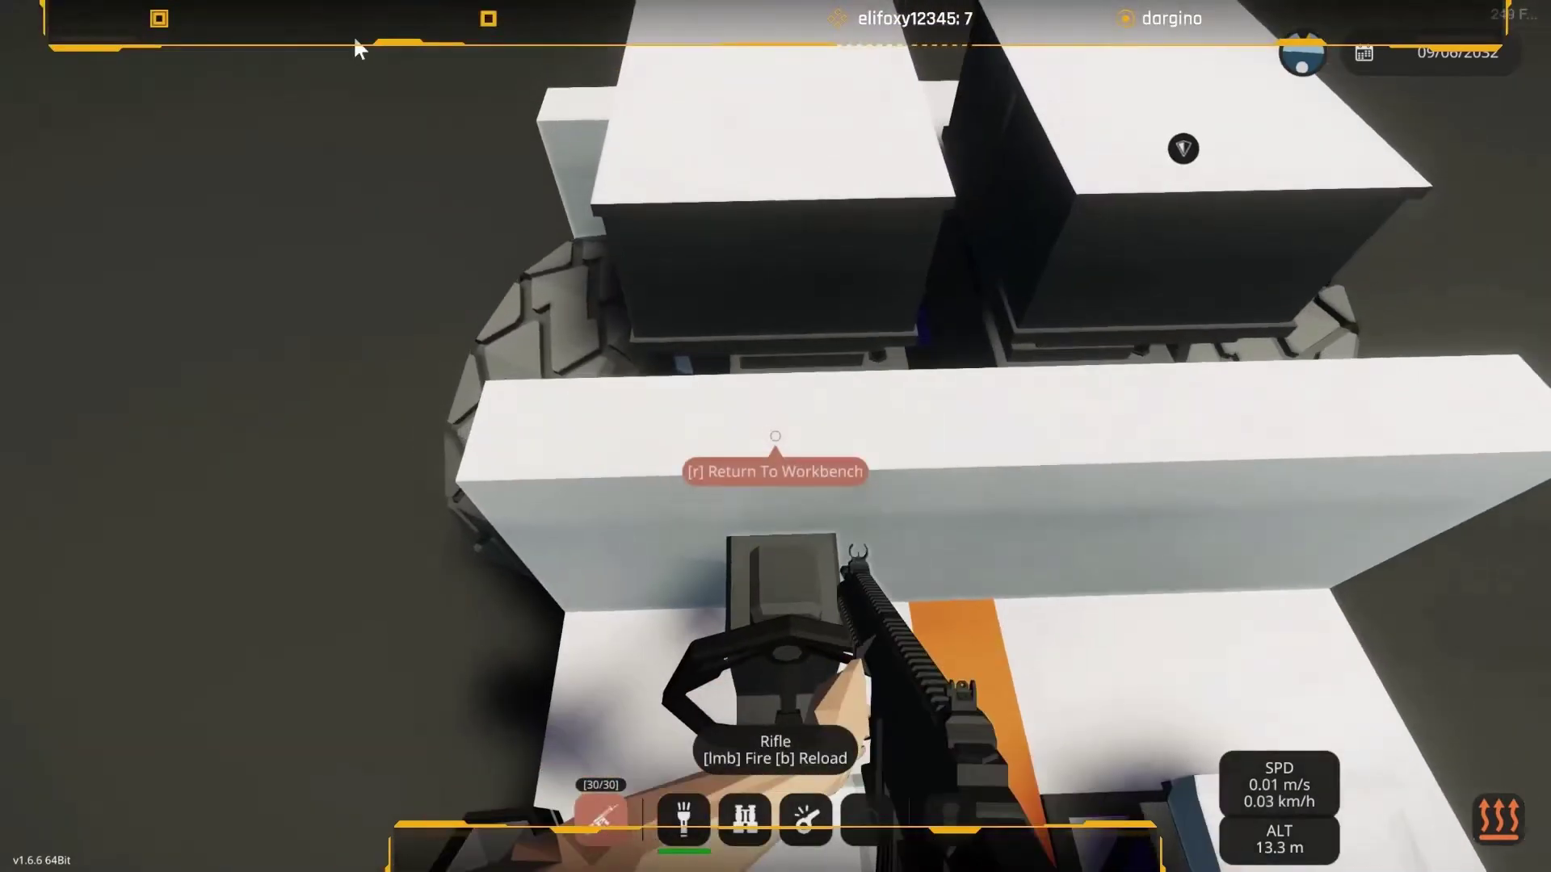
{"action": "key", "text": "r"}
{"action": "scroll", "coordinate": [1083, 449], "scroll_direction": "up", "scroll_amount": 8}
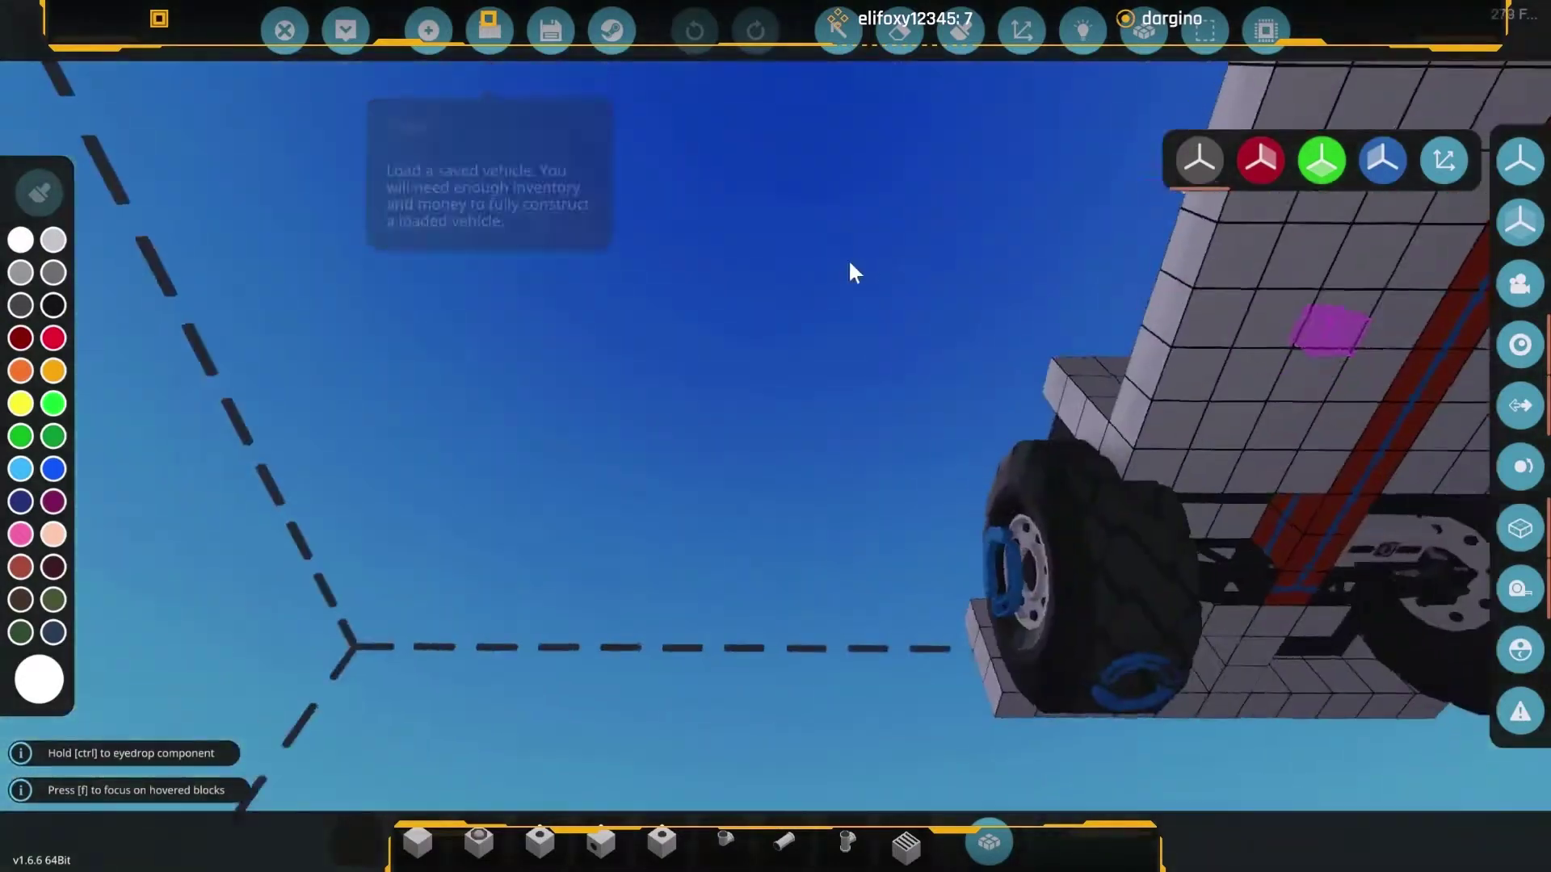
Place a block beside the rear-axle component and show the logic wiring.
{"action": "mouse_move", "coordinate": [770, 292]}
{"action": "left_mouse_down"}
{"action": "mouse_move", "coordinate": [549, 272]}
{"action": "mouse_move", "coordinate": [839, 321]}
{"action": "left_mouse_up"}
{"action": "left_click_drag", "start_coordinate": [492, 302], "coordinate": [914, 273]}
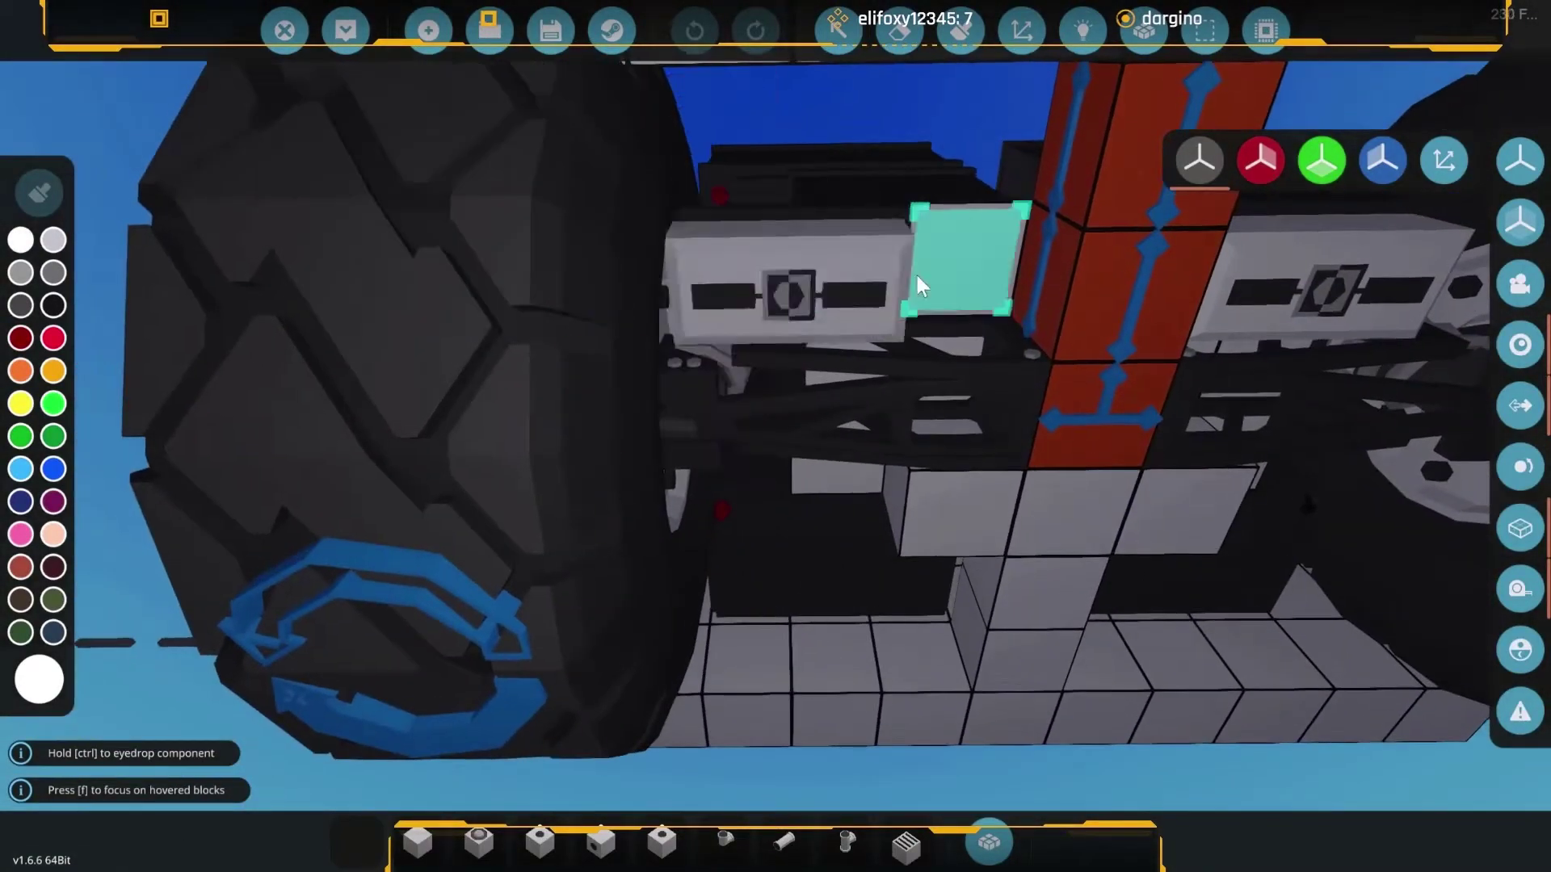
{"action": "left_click", "coordinate": [957, 264]}
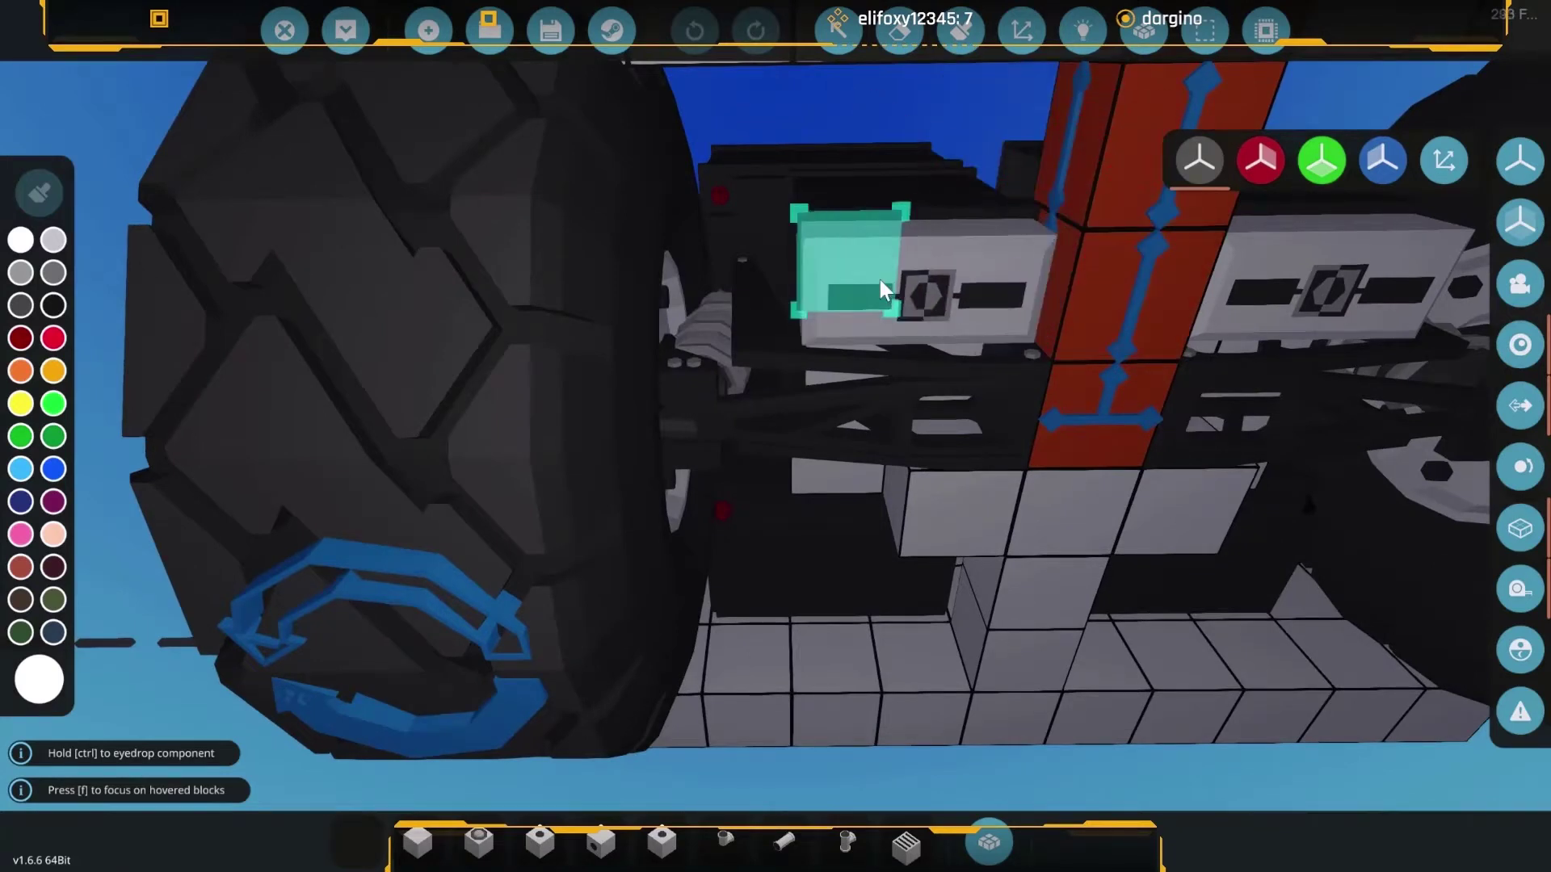
{"action": "left_click_drag", "start_coordinate": [1044, 472], "coordinate": [1021, 312]}
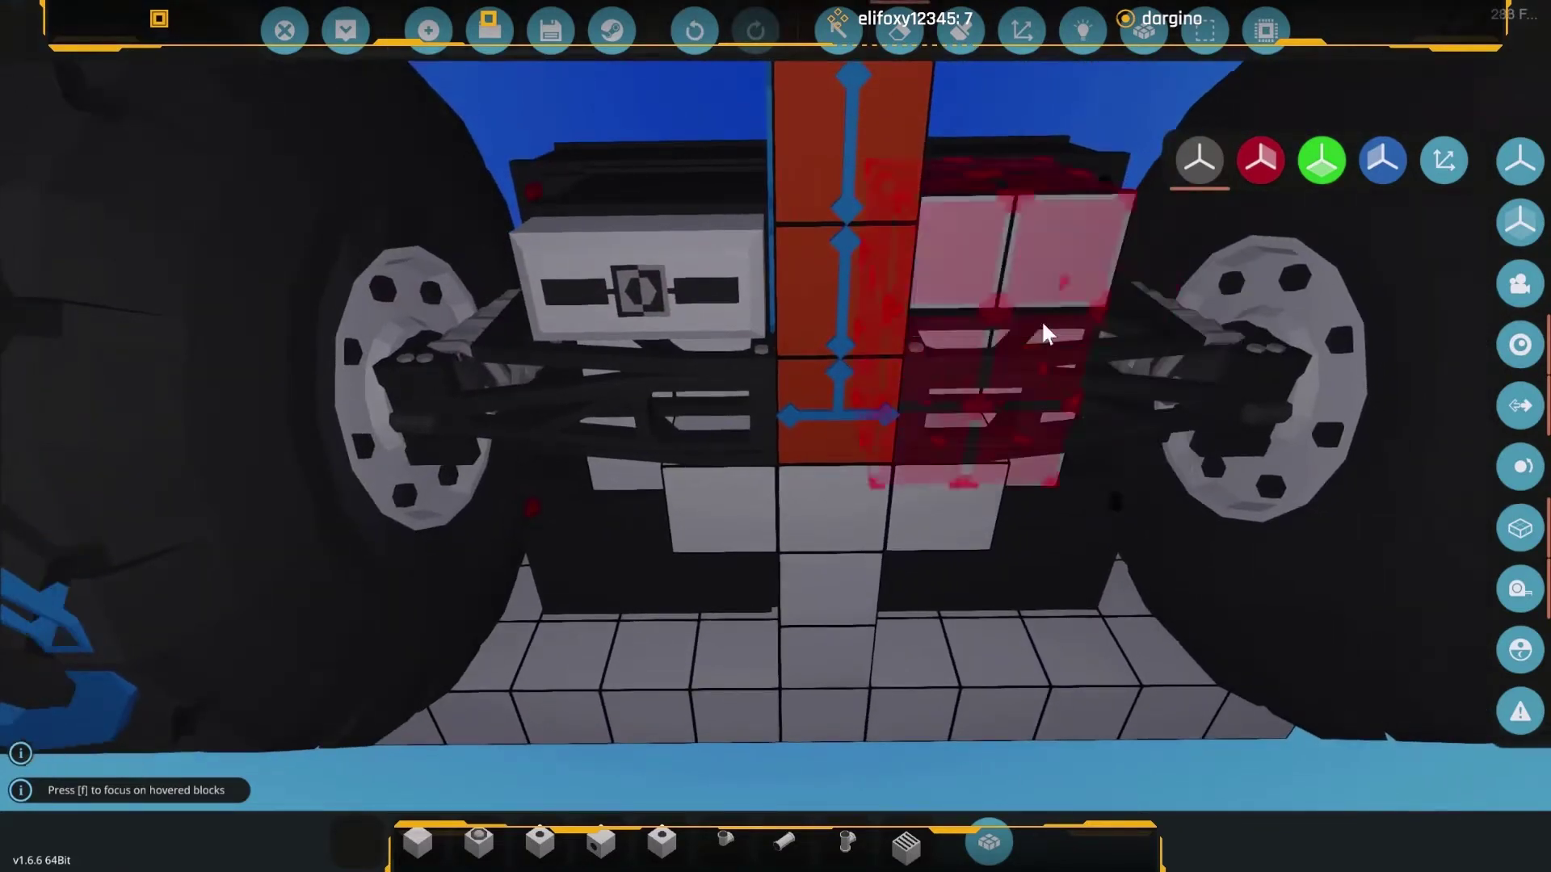
{"action": "left_click", "coordinate": [1081, 30]}
{"action": "scroll", "coordinate": [816, 538], "scroll_direction": "down", "scroll_amount": 5}
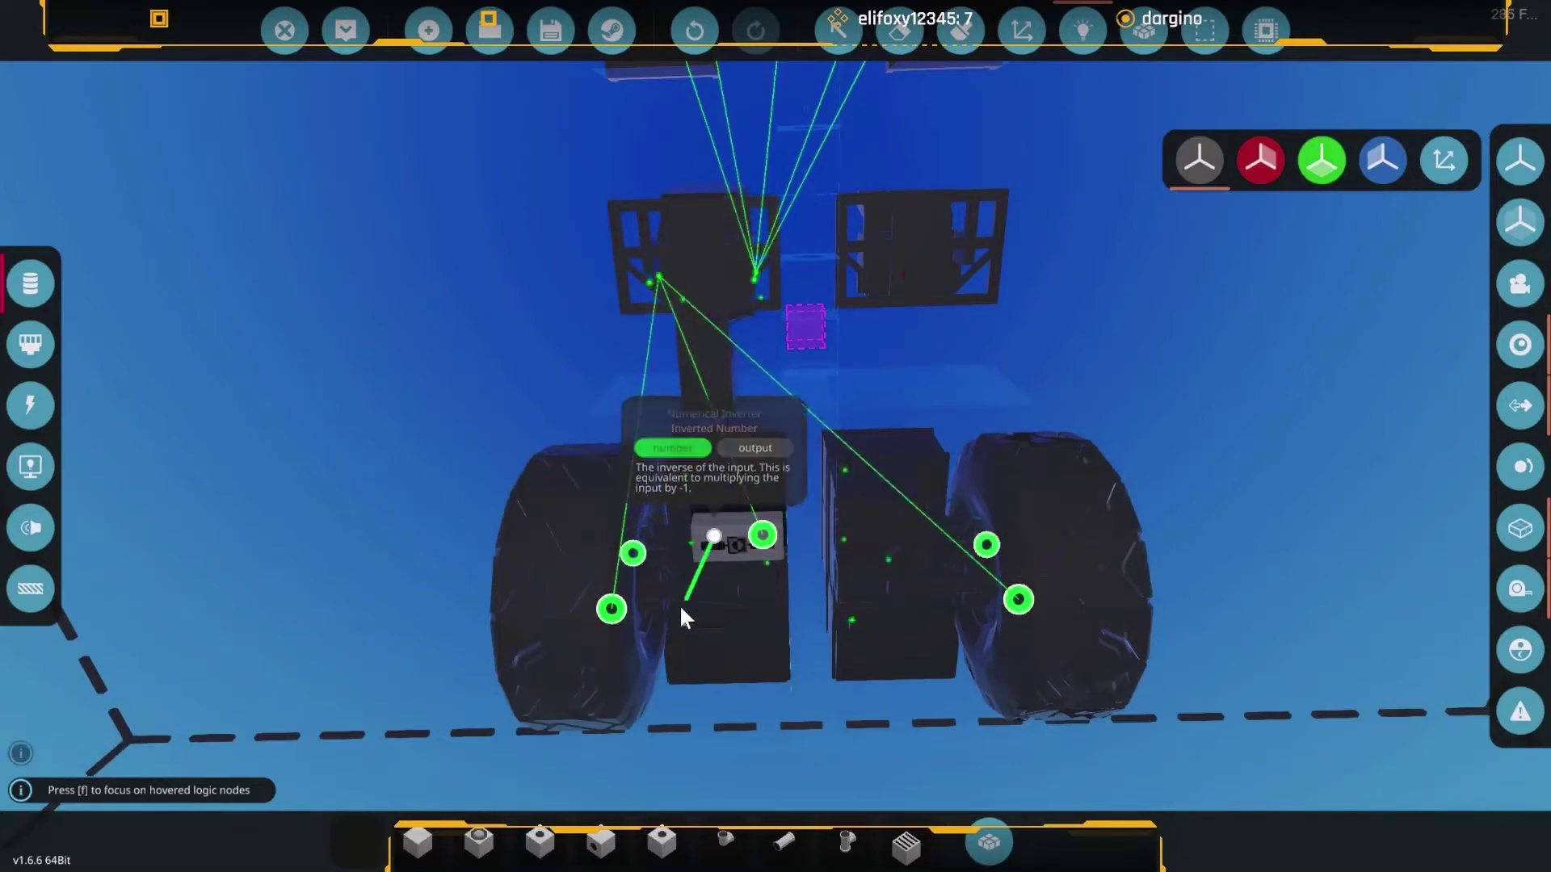
{"action": "left_click_drag", "start_coordinate": [640, 374], "coordinate": [755, 511]}
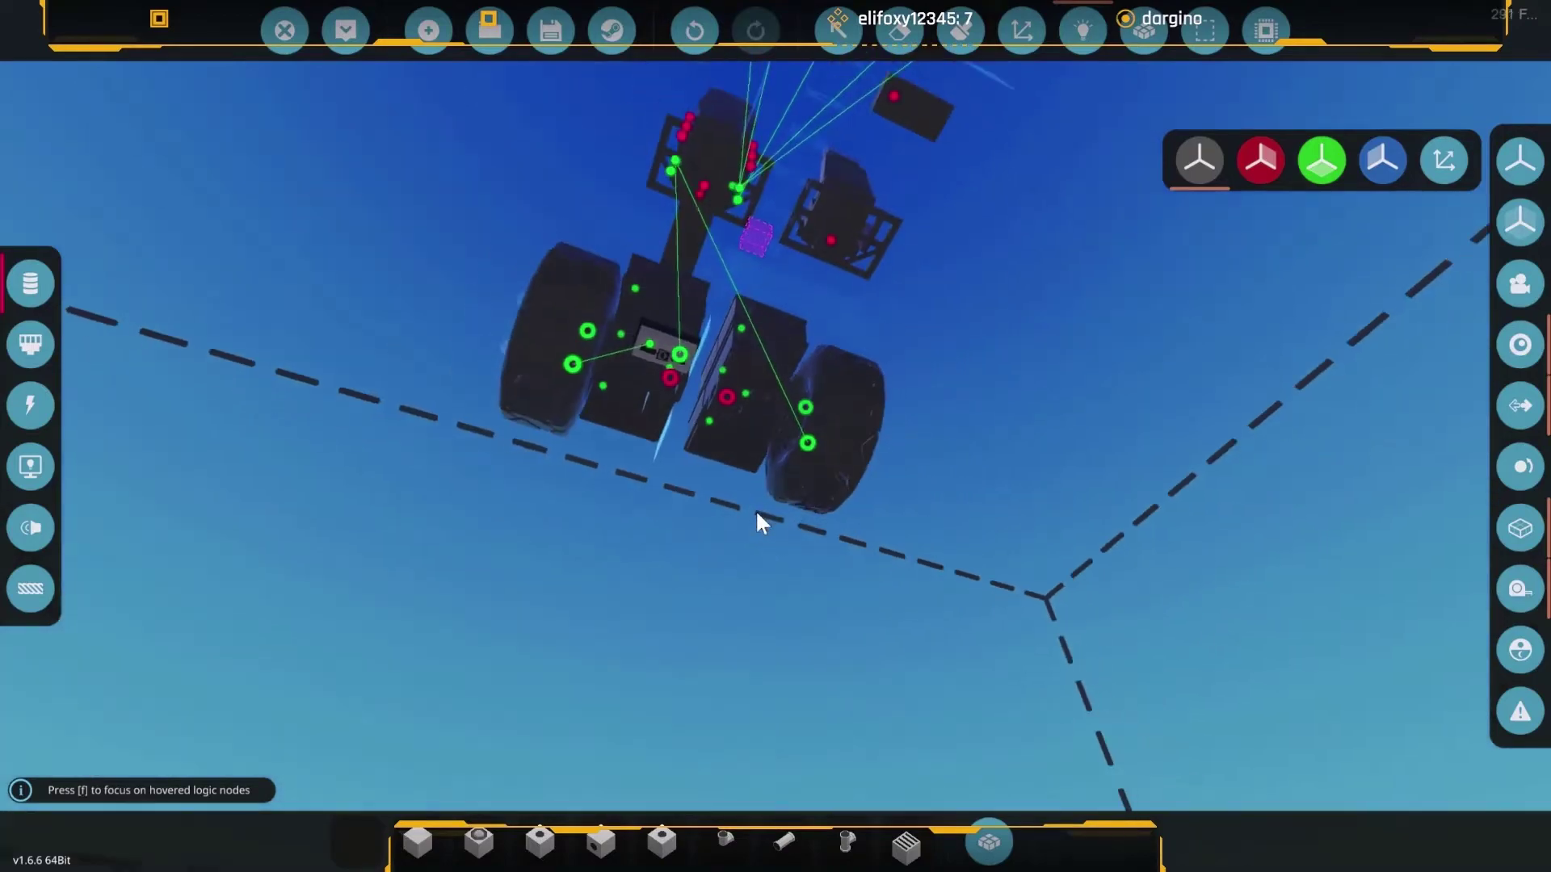
{"action": "scroll", "coordinate": [663, 569], "scroll_direction": "up", "scroll_amount": 5}
{"action": "mouse_move", "coordinate": [663, 568]}
{"action": "left_mouse_down"}
{"action": "mouse_move", "coordinate": [625, 335]}
{"action": "mouse_move", "coordinate": [725, 439]}
{"action": "mouse_move", "coordinate": [810, 451]}
{"action": "left_mouse_up"}
{"action": "scroll", "coordinate": [751, 445], "scroll_direction": "down", "scroll_amount": 4}
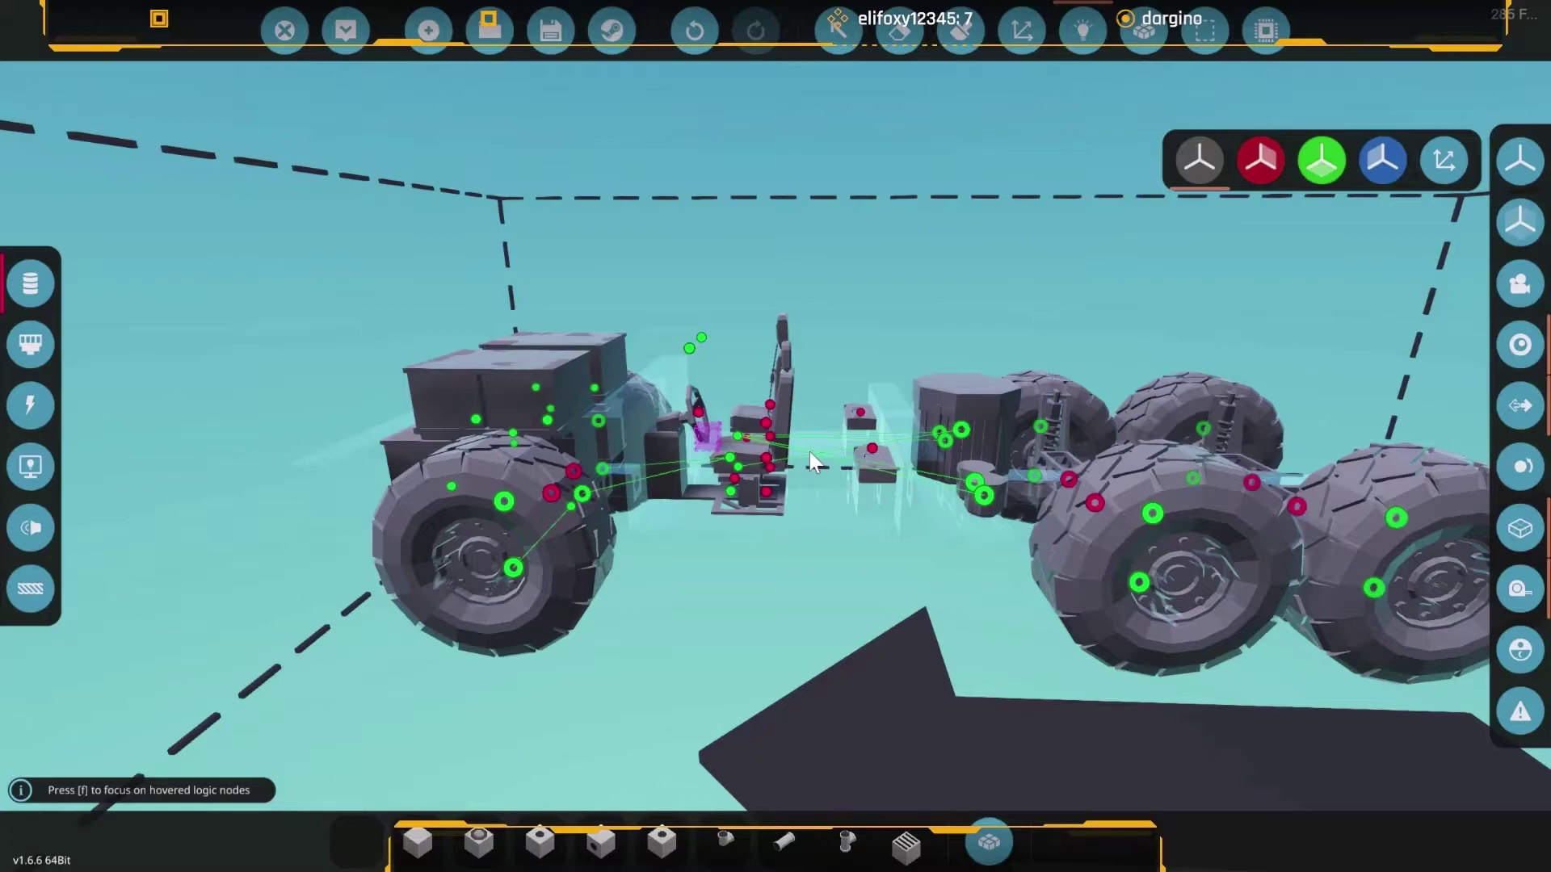
Spawn the truck, walk around it and sit in the driver seat.
{"action": "left_click", "coordinate": [347, 34]}
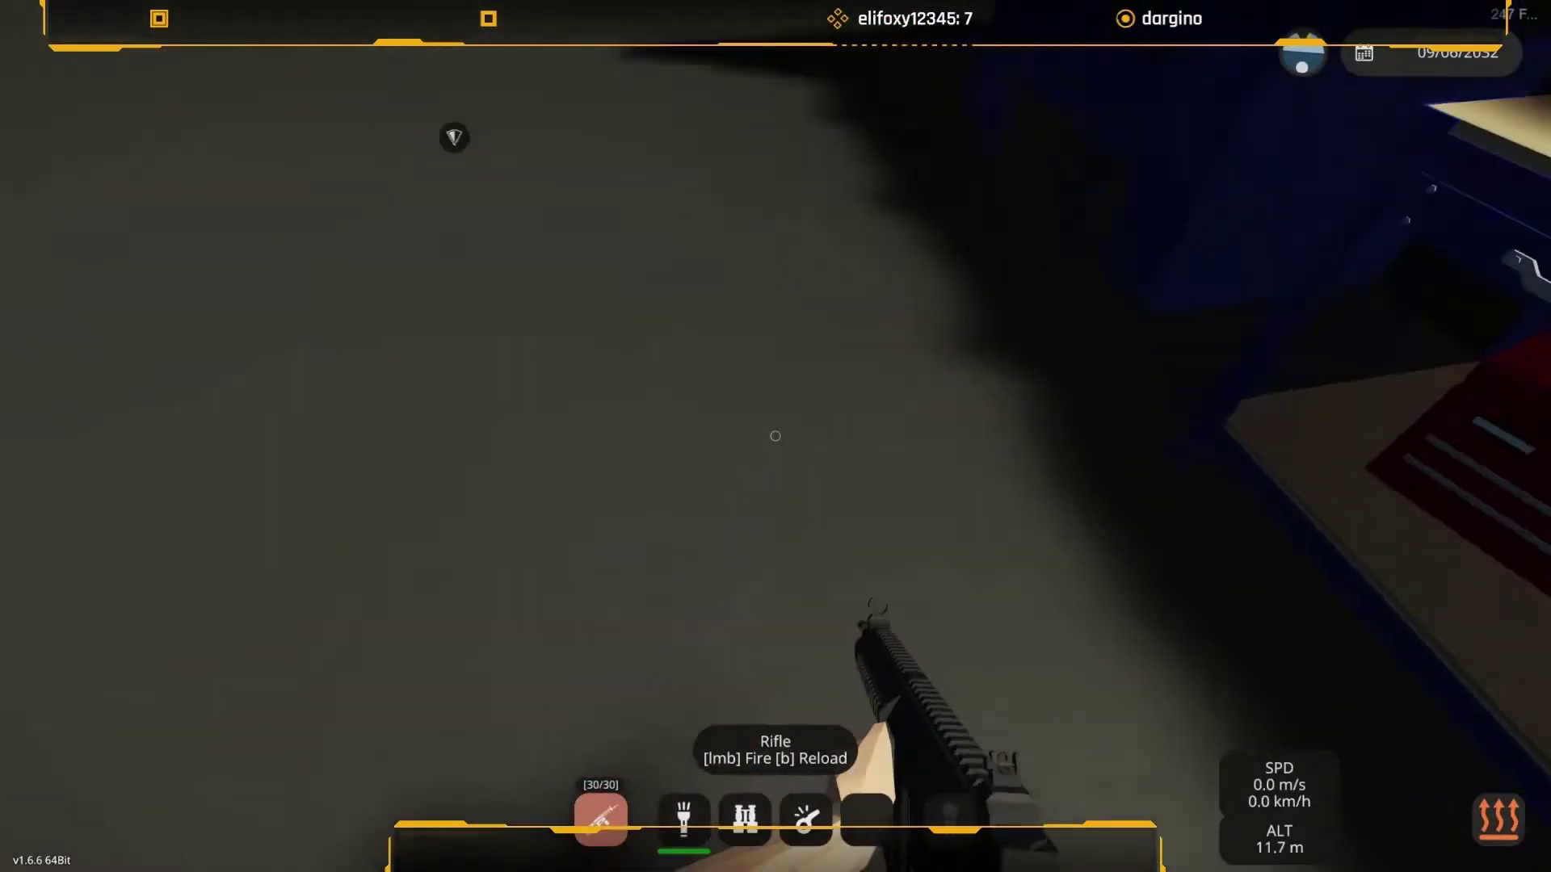
{"action": "key", "text": "w"}
{"action": "key", "text": "w"}
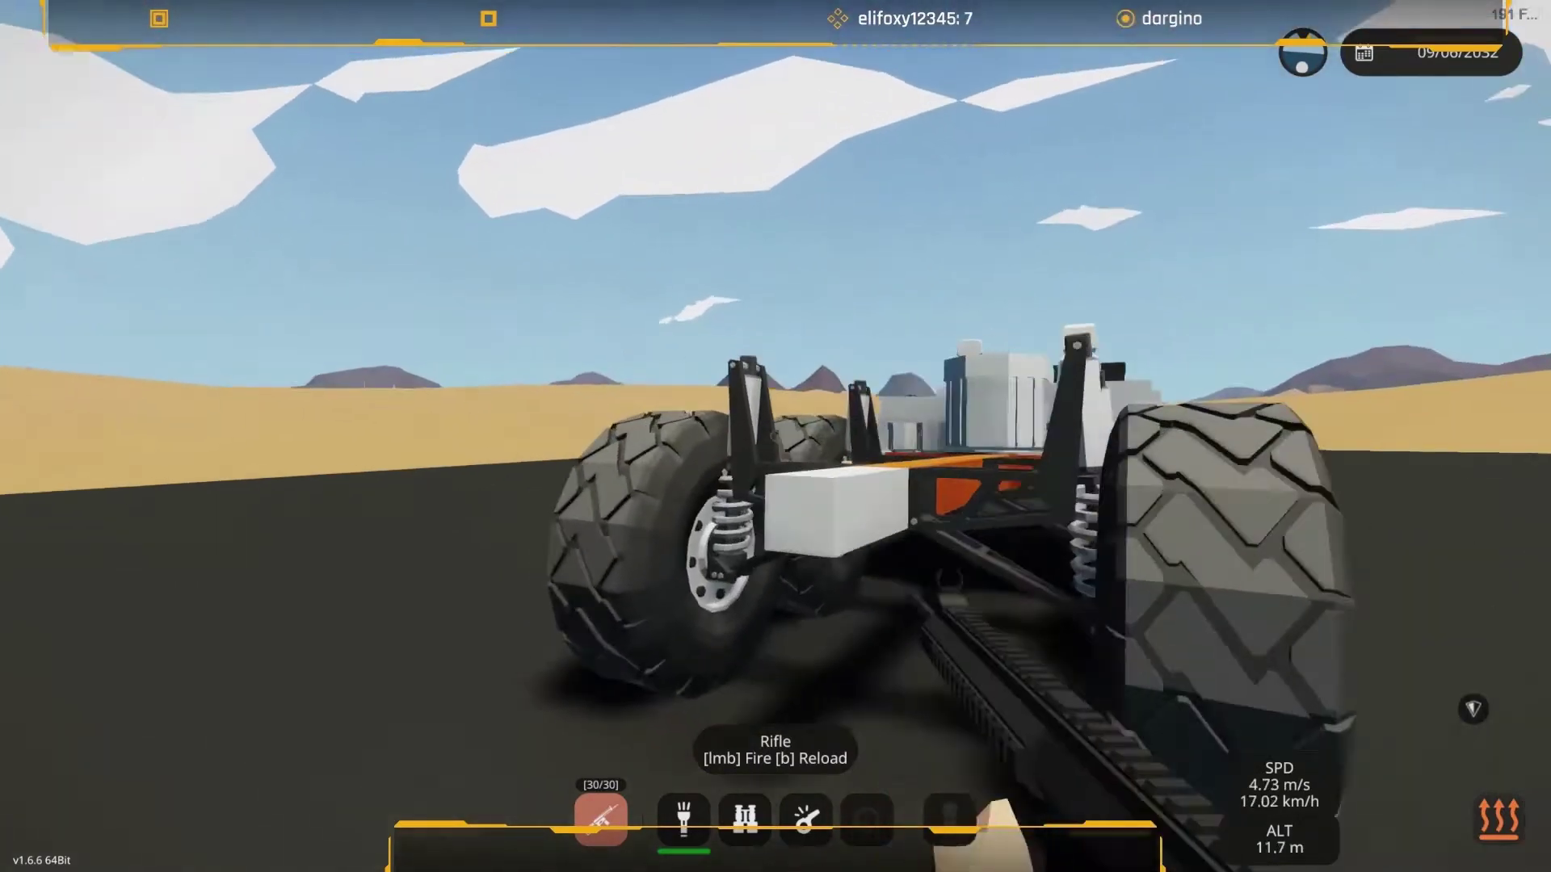
{"action": "key", "text": "w"}
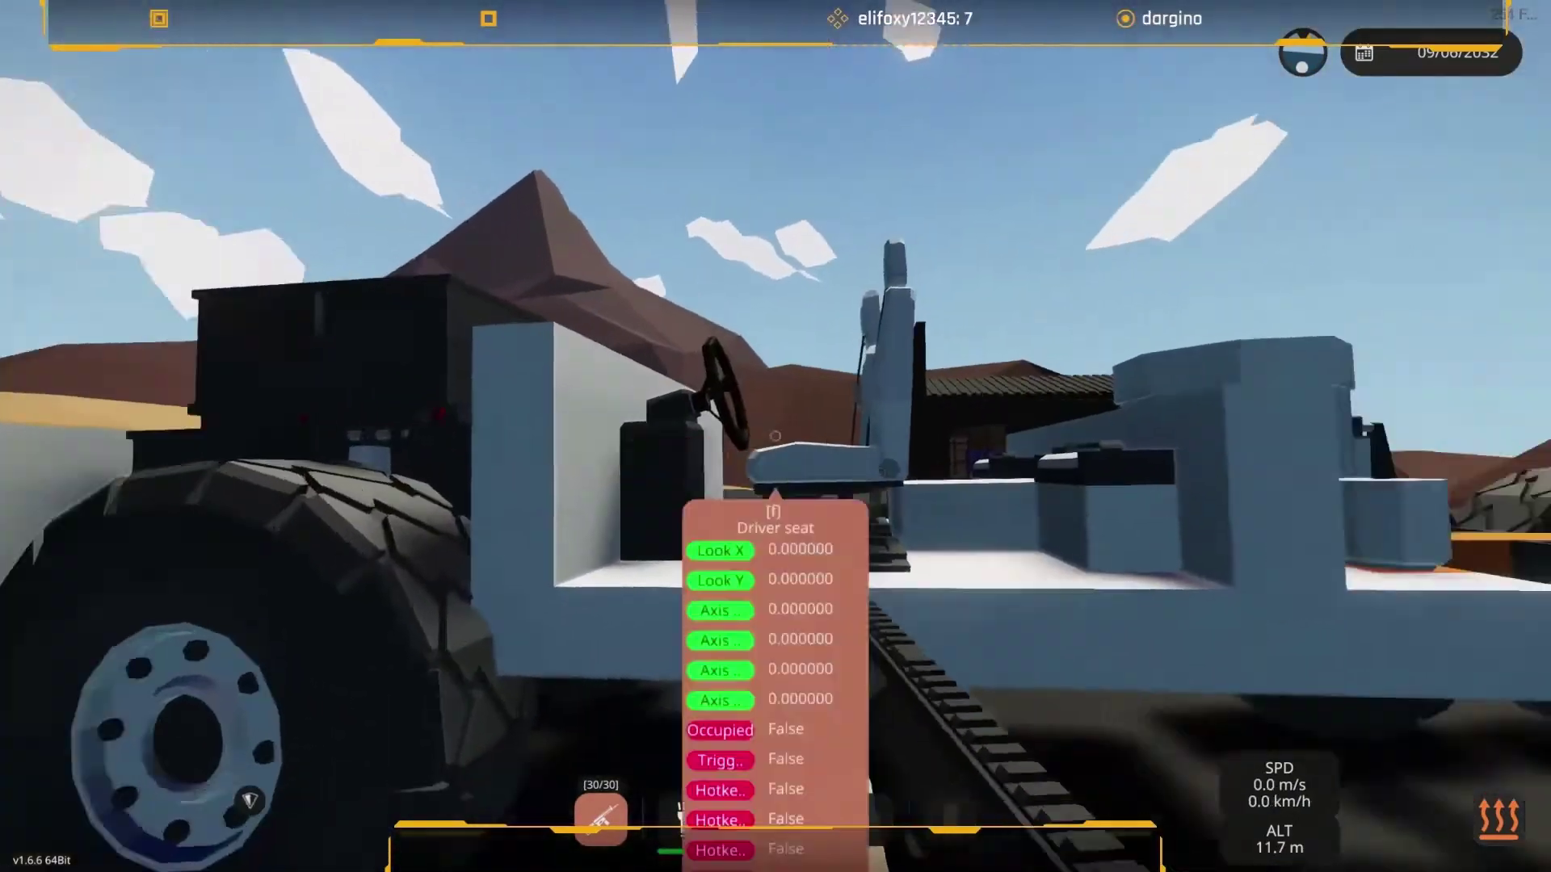
{"action": "key", "text": "w"}
{"action": "key", "text": "f"}
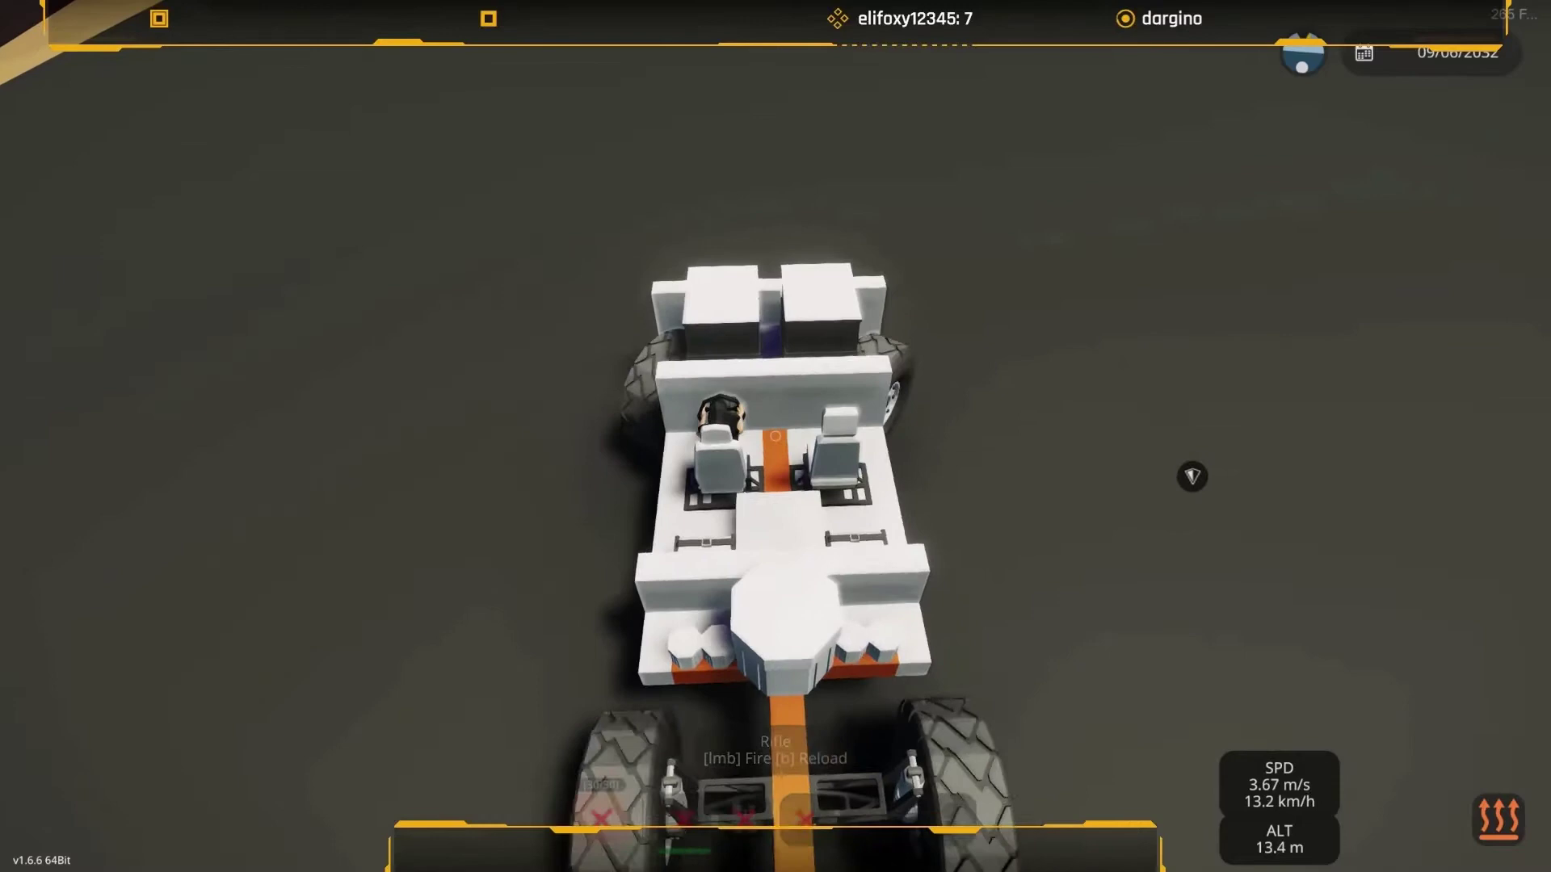
Drive the truck fast across the desert while orbiting the camera around it.
{"action": "left_click_drag", "start_coordinate": [775, 436], "coordinate": [1090, 606]}
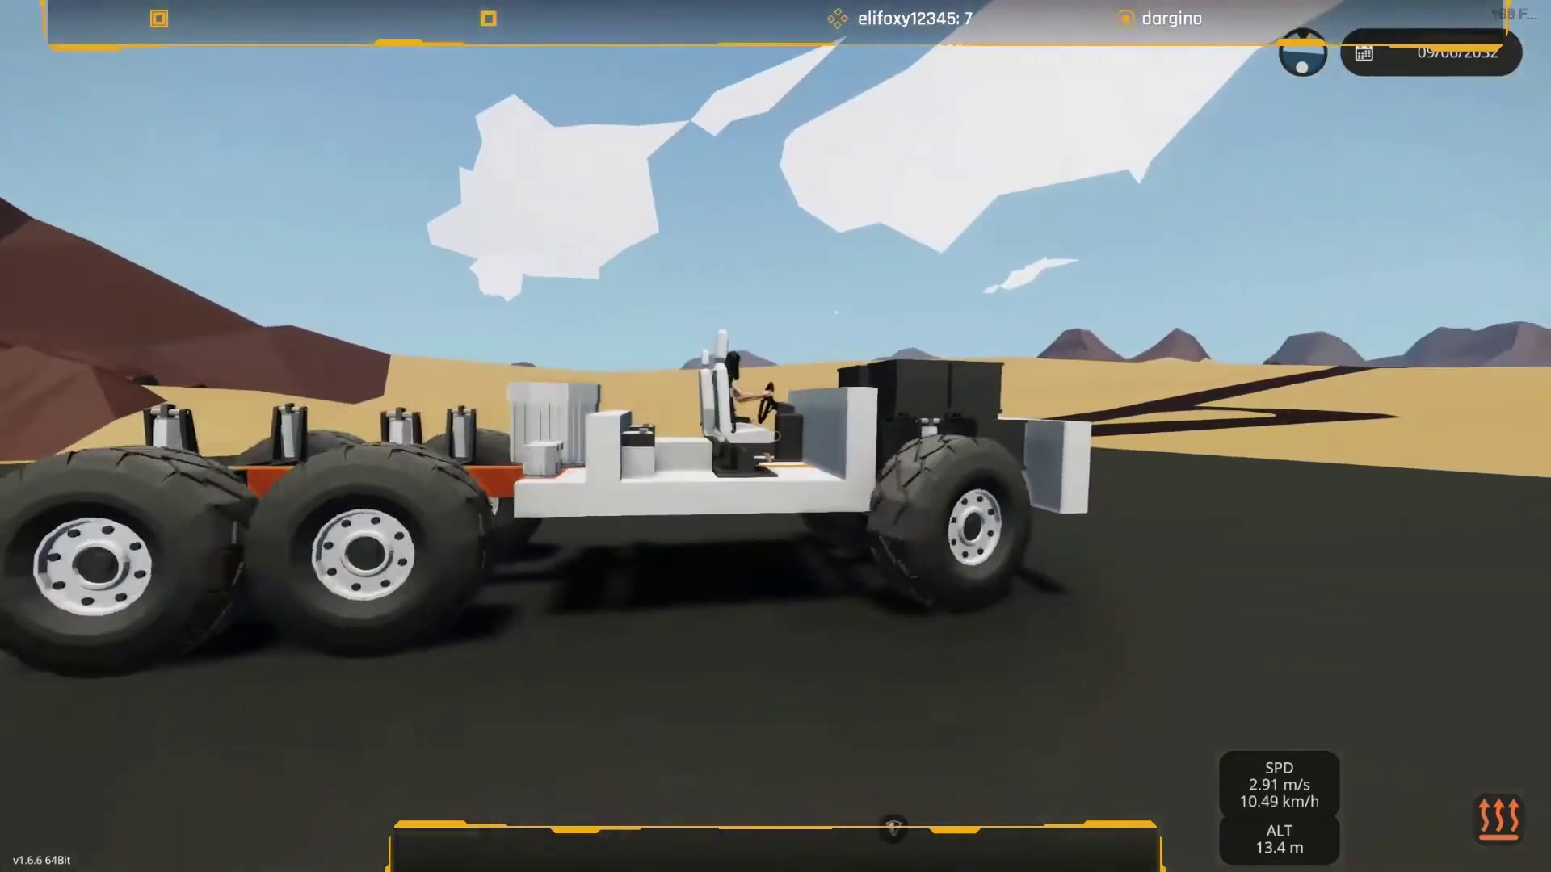
{"action": "left_click_drag", "start_coordinate": [776, 436], "coordinate": [484, 303]}
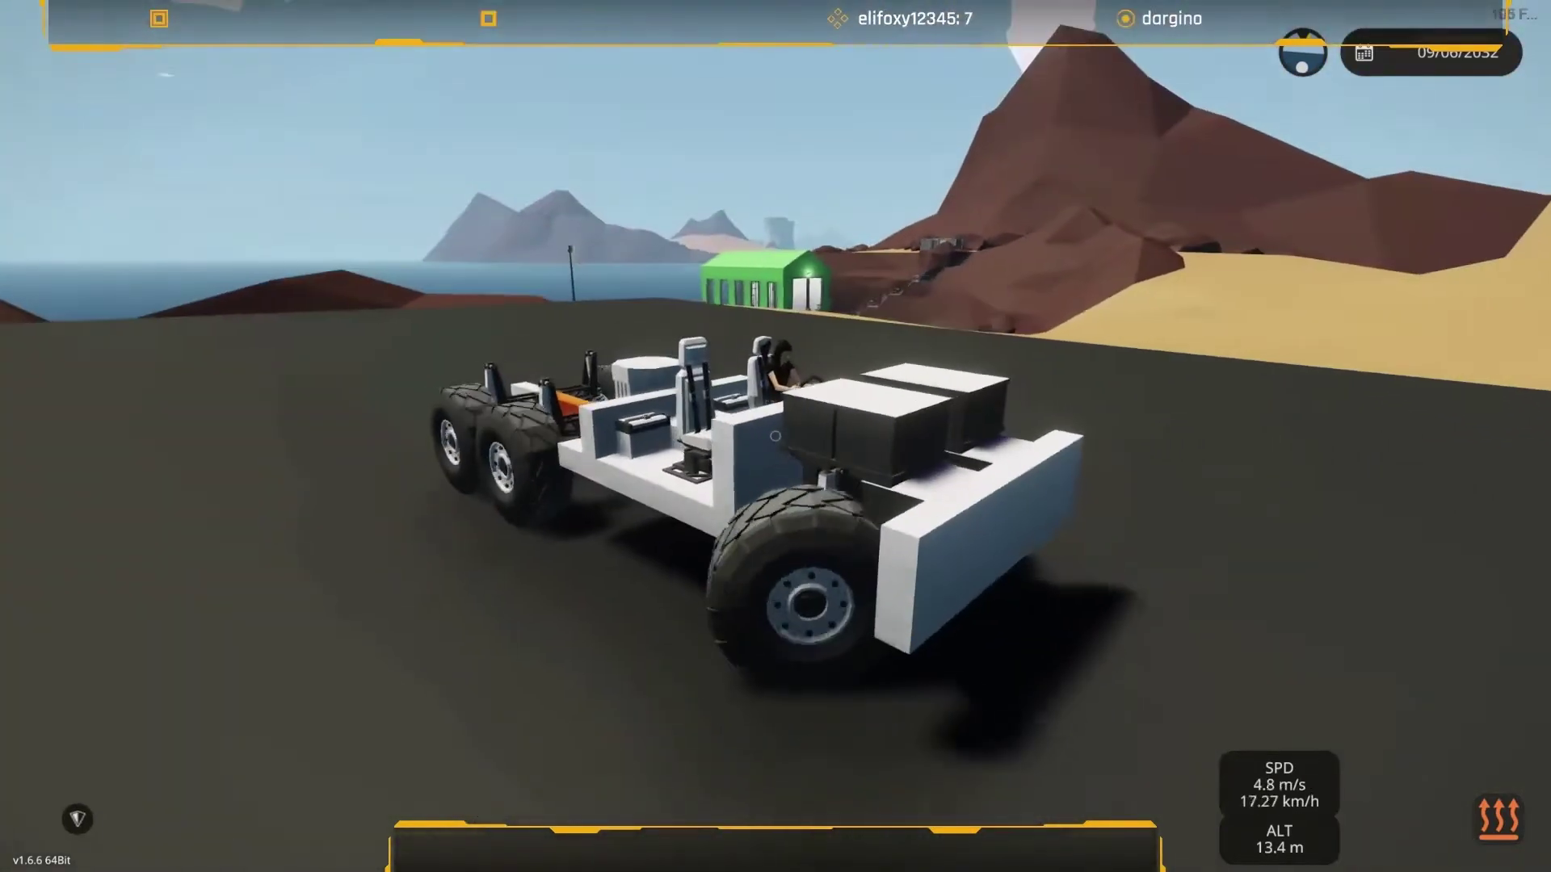
{"action": "key", "text": "w"}
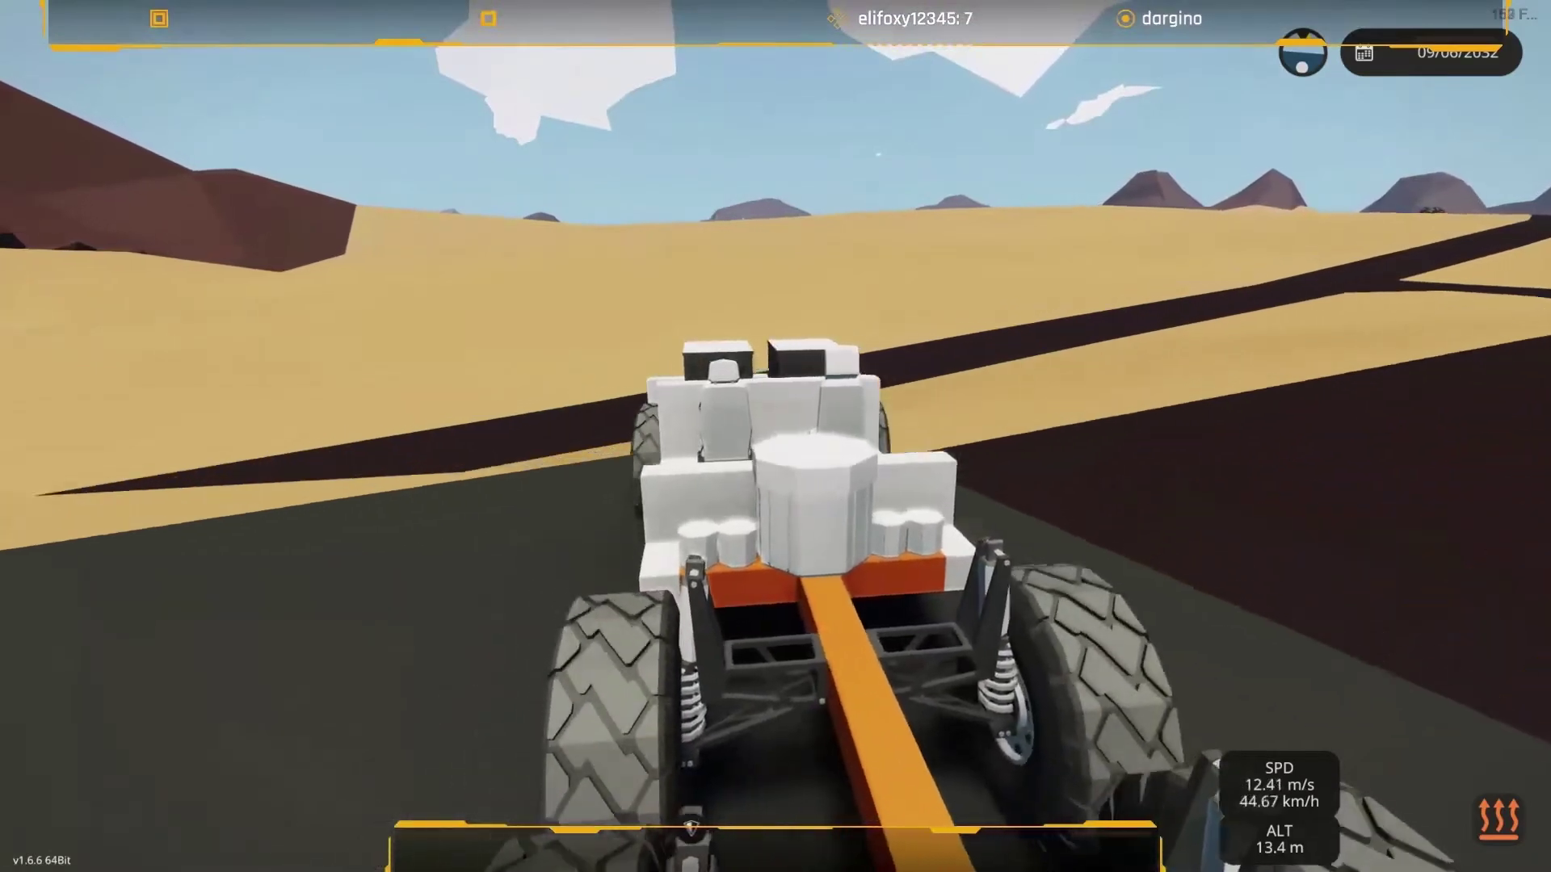
{"action": "key", "text": "w"}
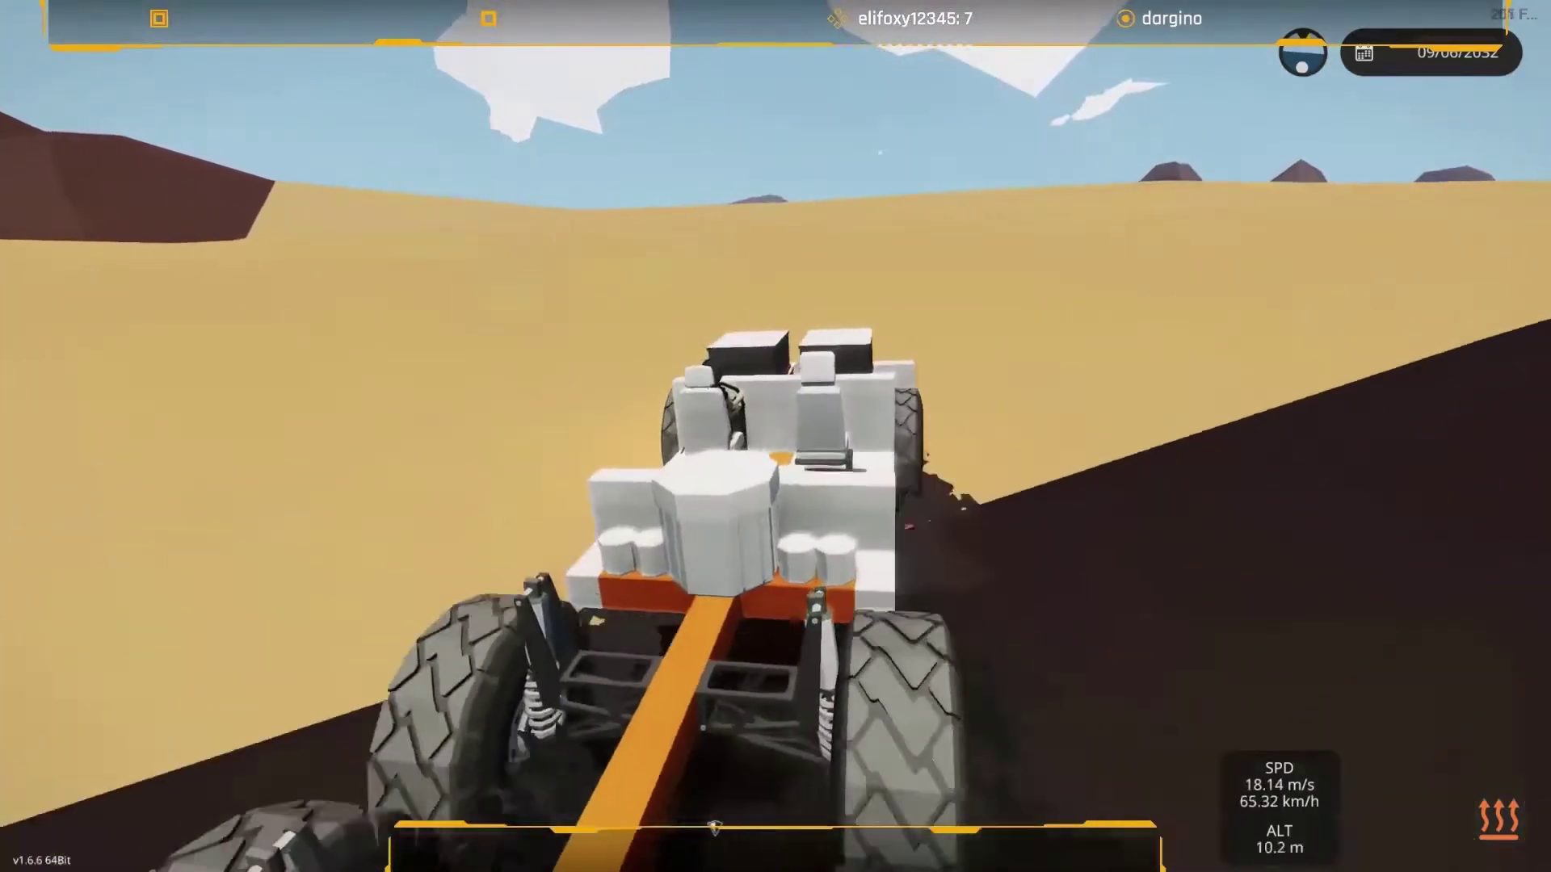
{"action": "key", "text": "w"}
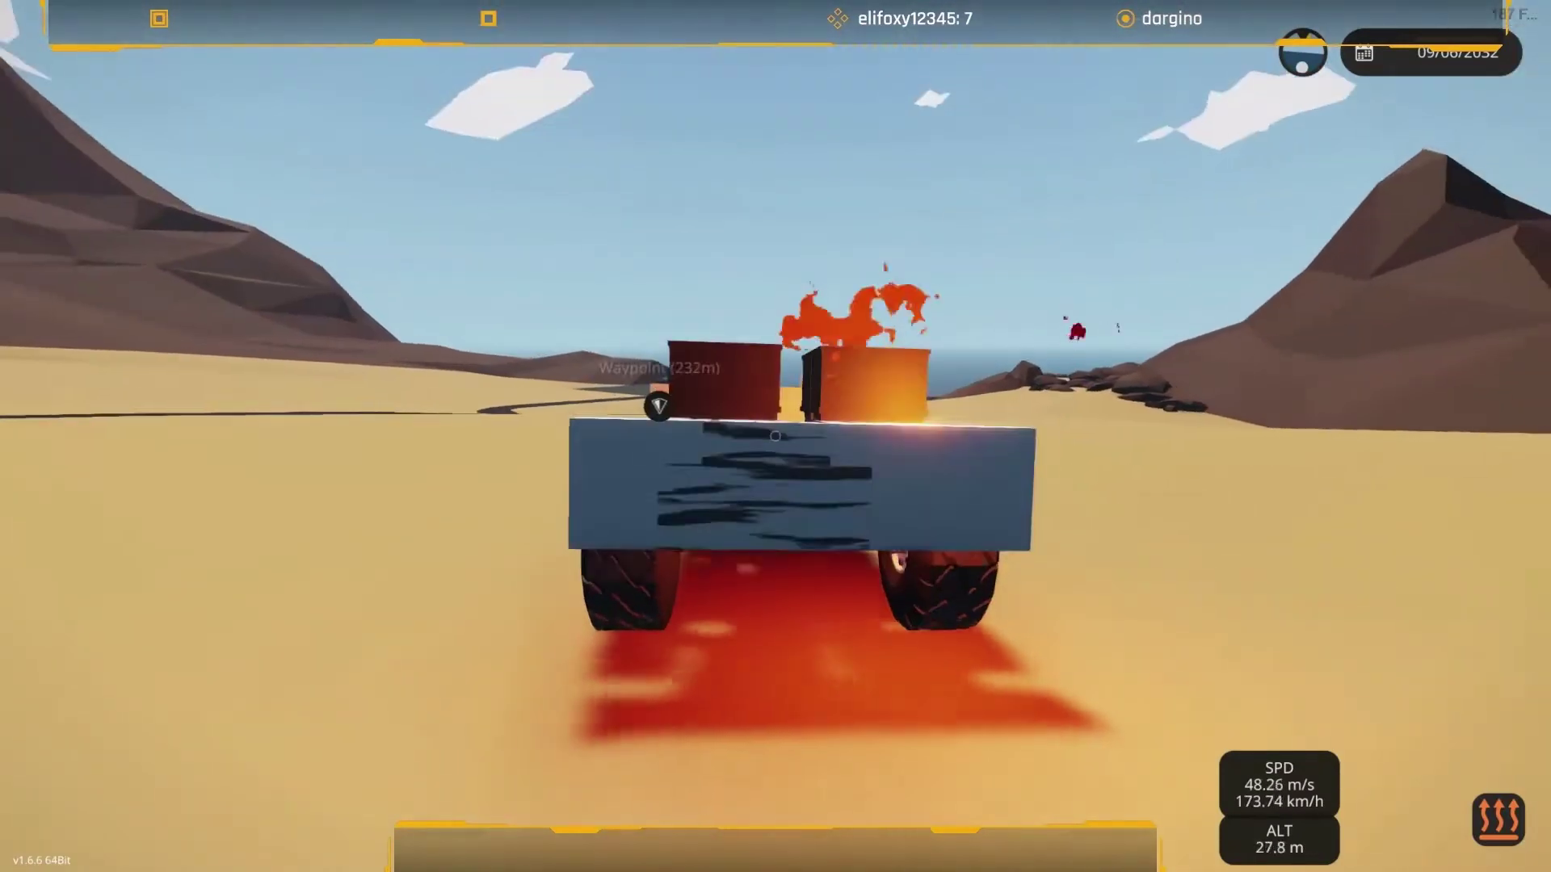
{"action": "left_click_drag", "start_coordinate": [775, 437], "coordinate": [485, 363]}
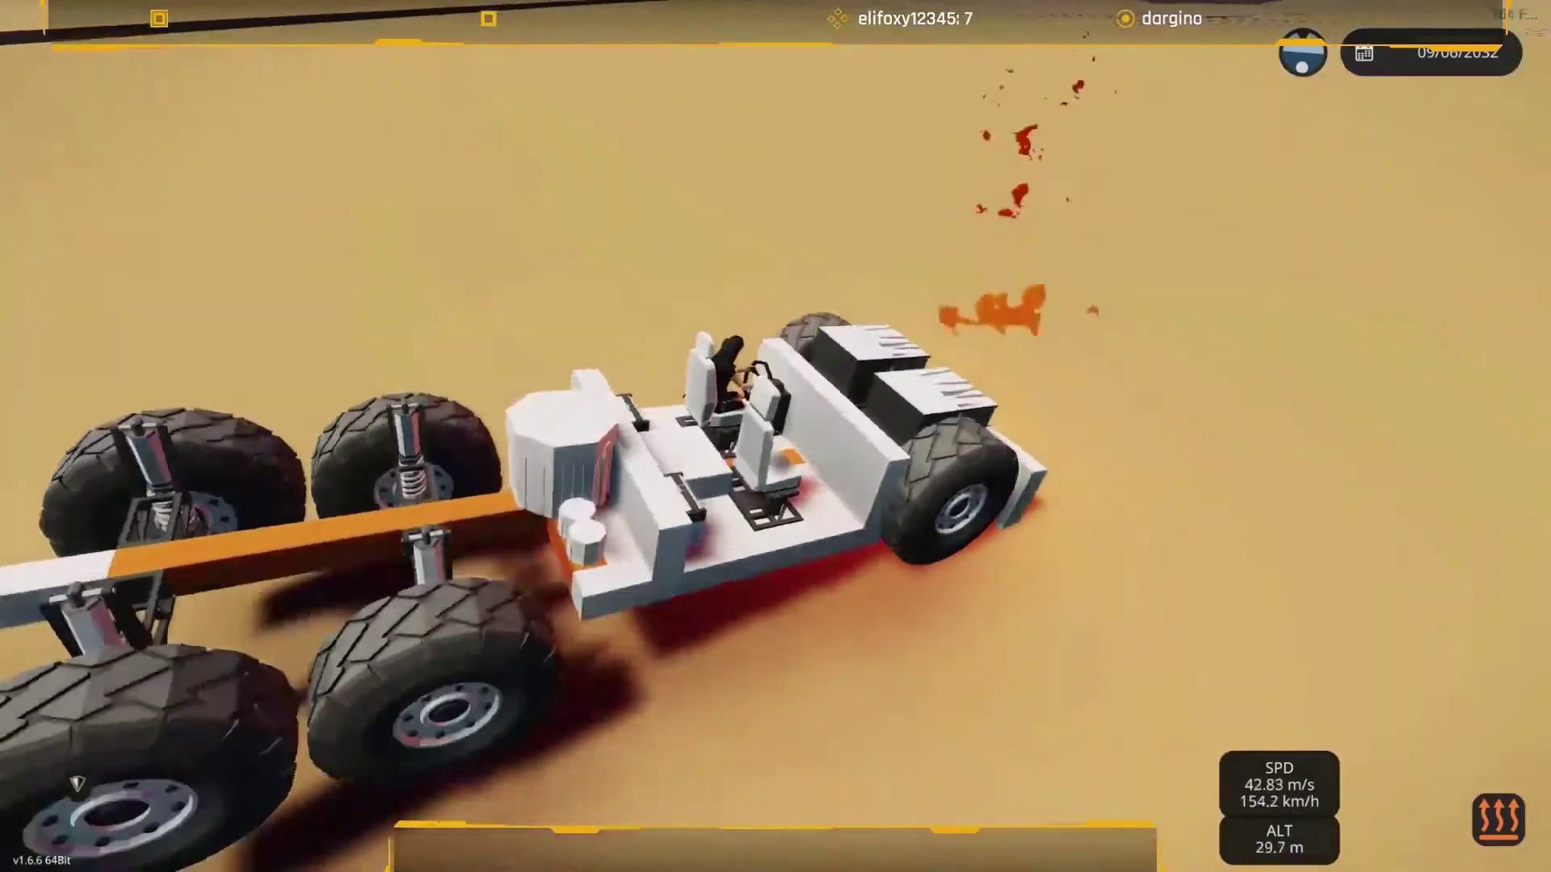
{"action": "left_click_drag", "start_coordinate": [775, 436], "coordinate": [364, 437]}
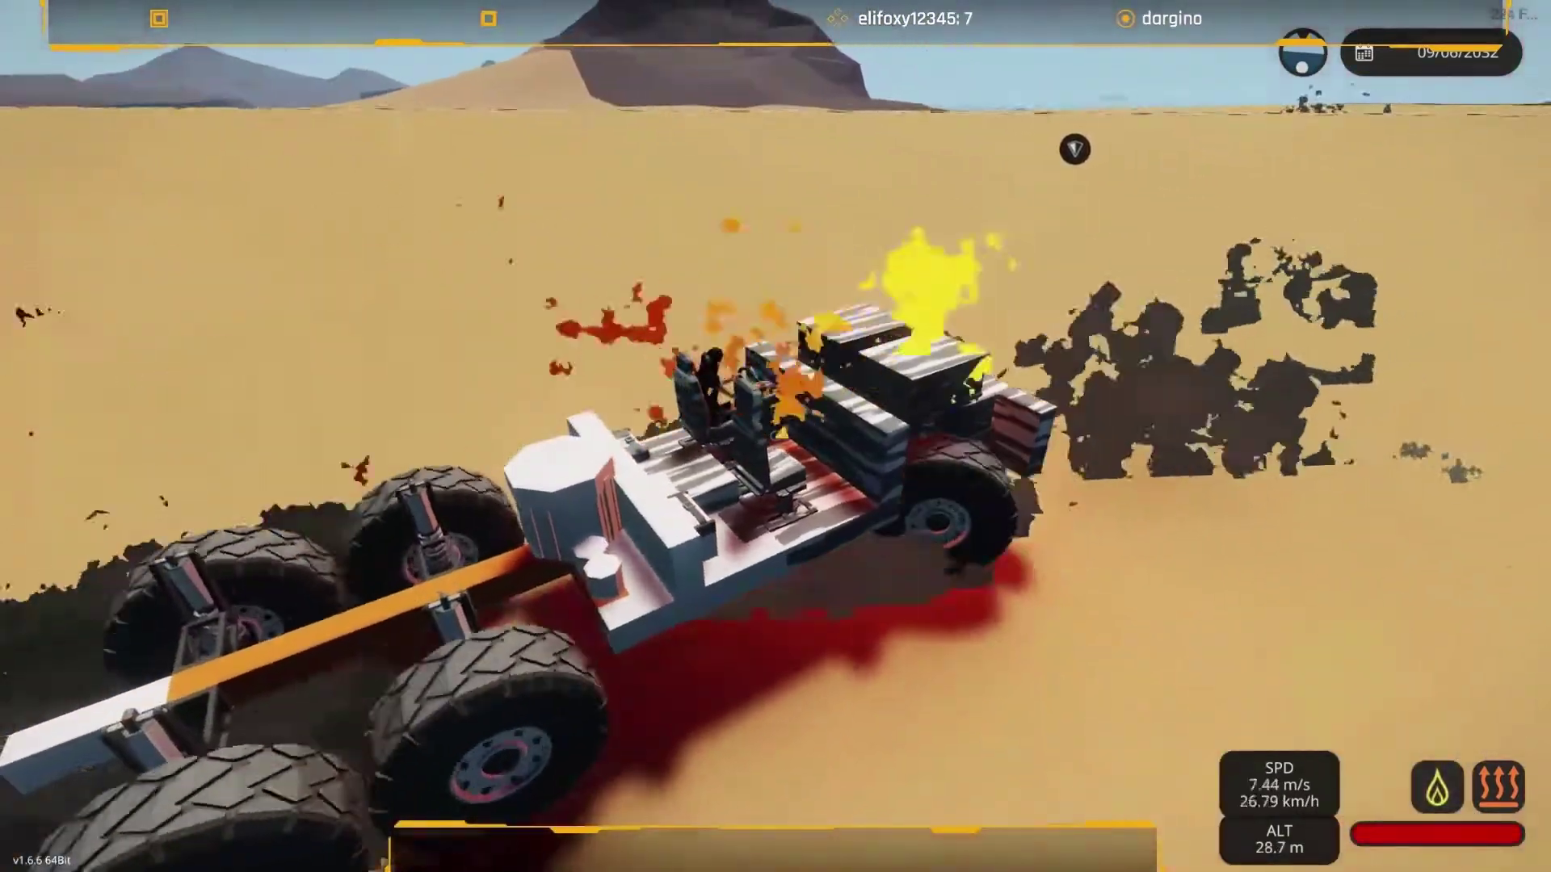
Recover the crashed truck to the workbench from the world map.
{"action": "key", "text": "m"}
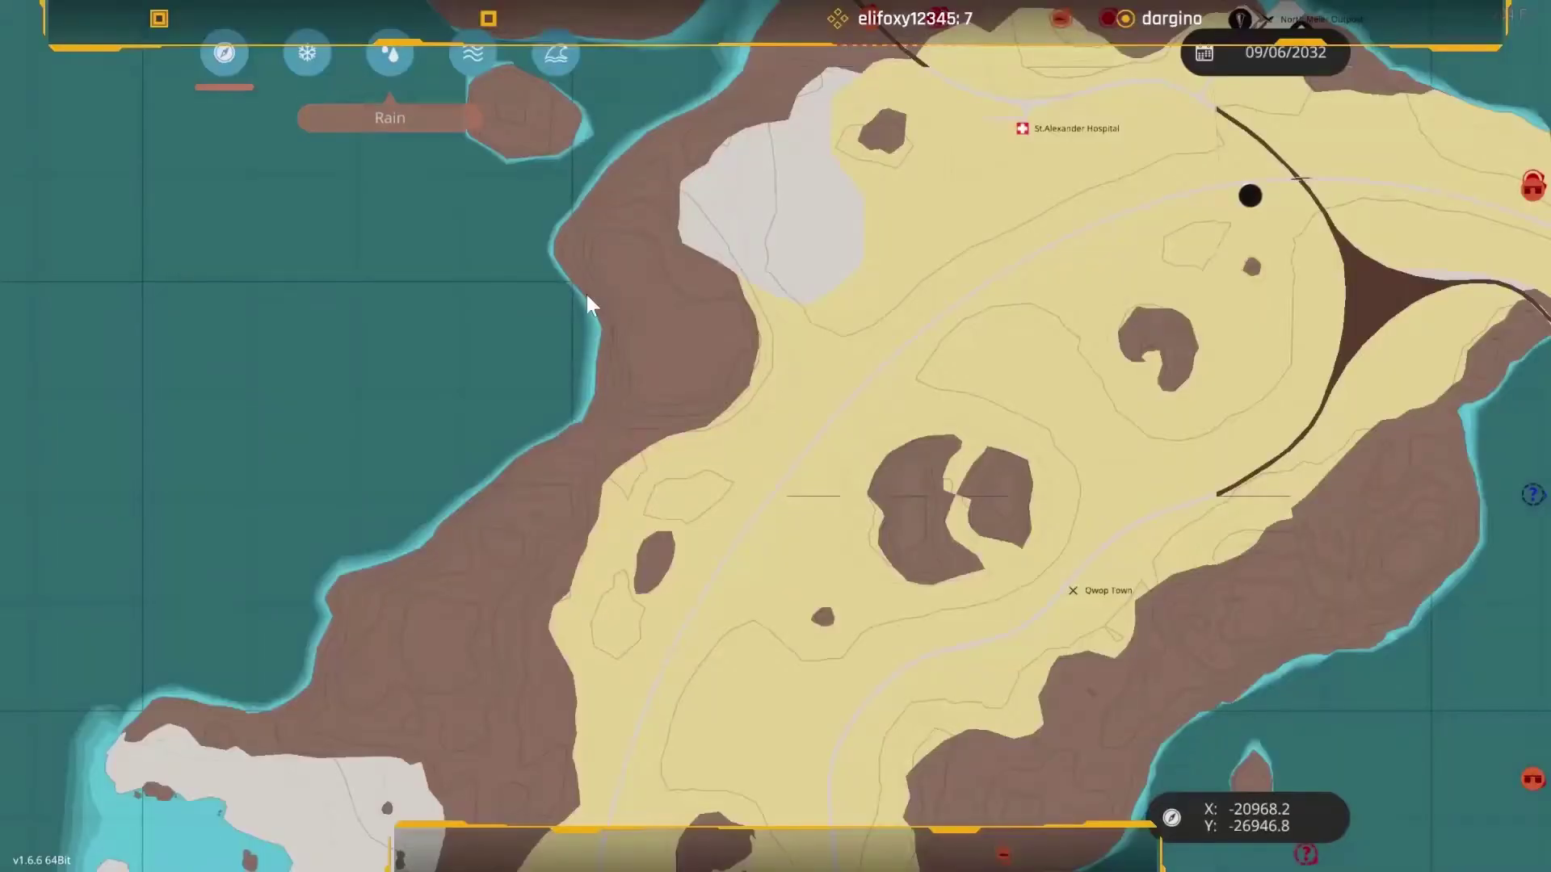
{"action": "scroll", "coordinate": [978, 342], "scroll_direction": "down", "scroll_amount": 3}
{"action": "scroll", "coordinate": [979, 344], "scroll_direction": "down", "scroll_amount": 1}
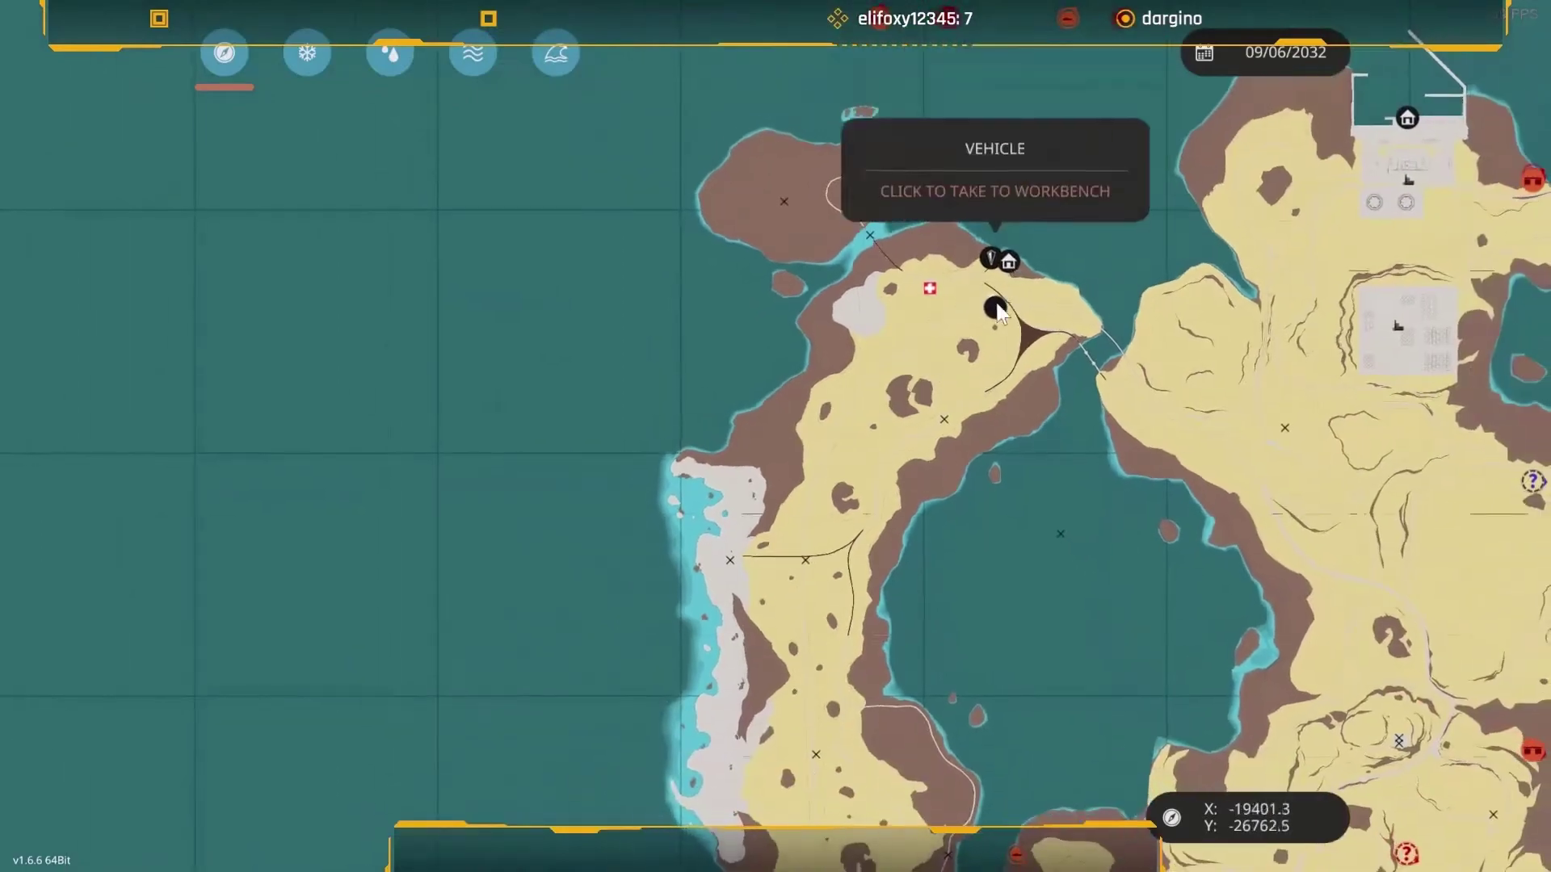
{"action": "left_click", "coordinate": [1001, 310]}
{"action": "left_click", "coordinate": [845, 553]}
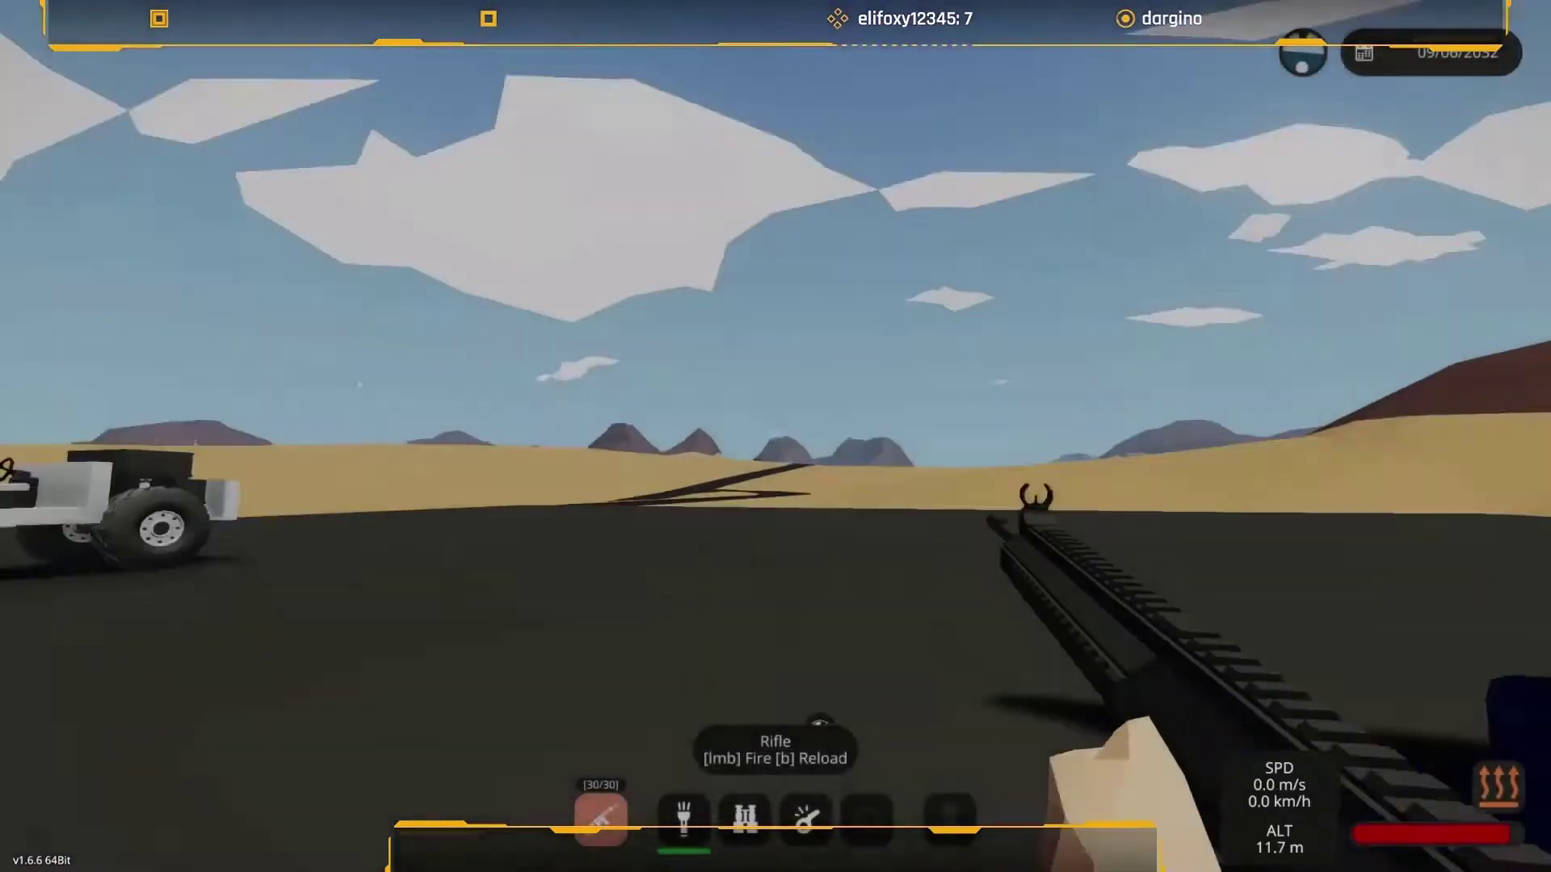
Walk around the respawned truck, checking the battery above the wheel and the driver seat.
{"action": "key", "text": "w"}
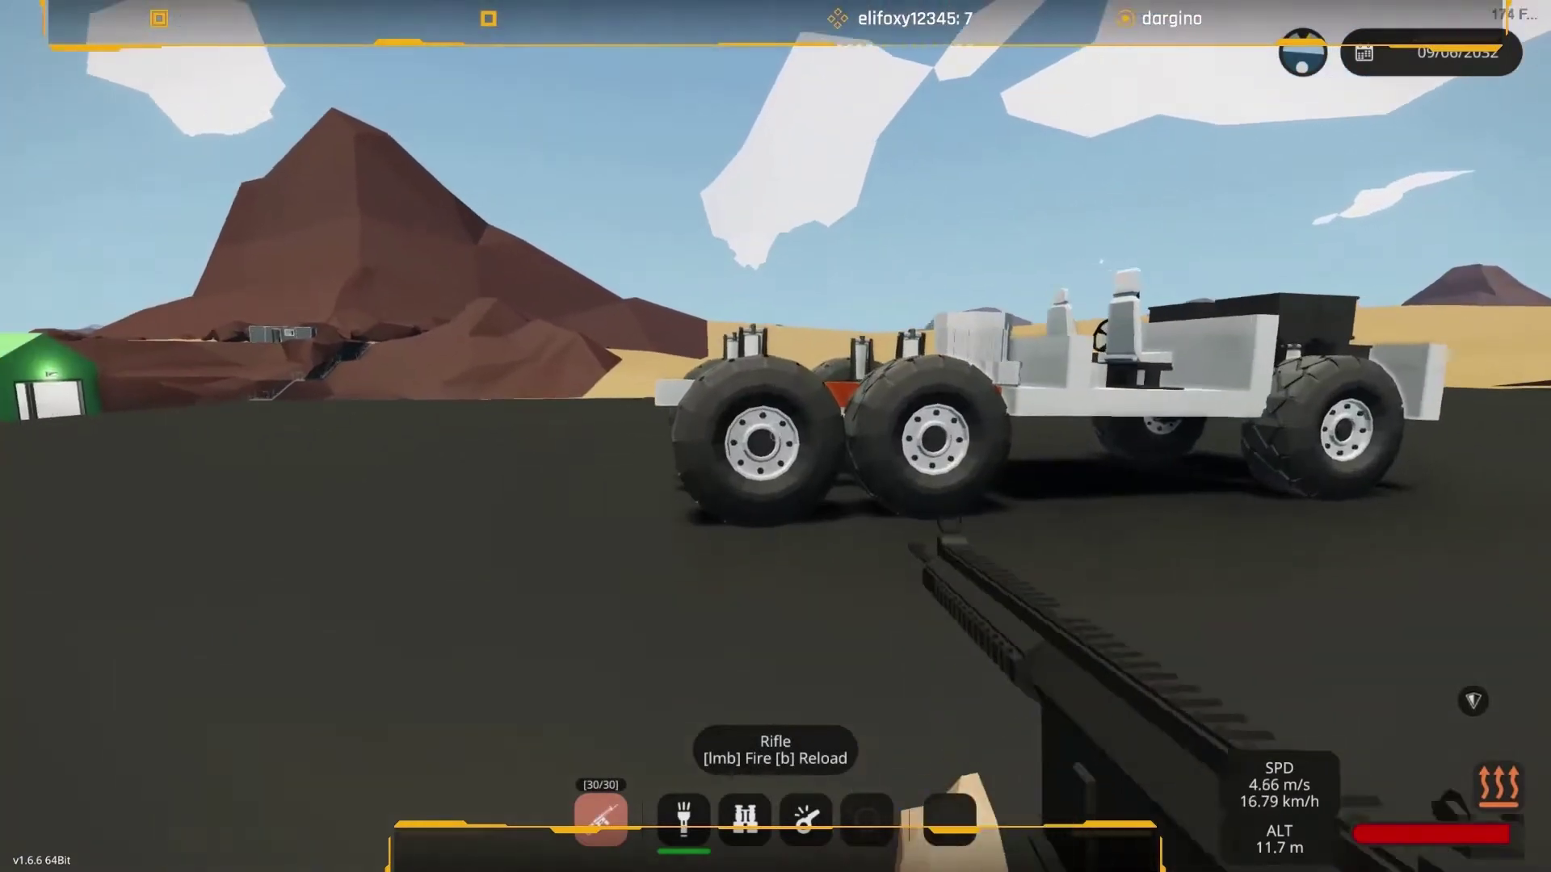
{"action": "key", "text": "w"}
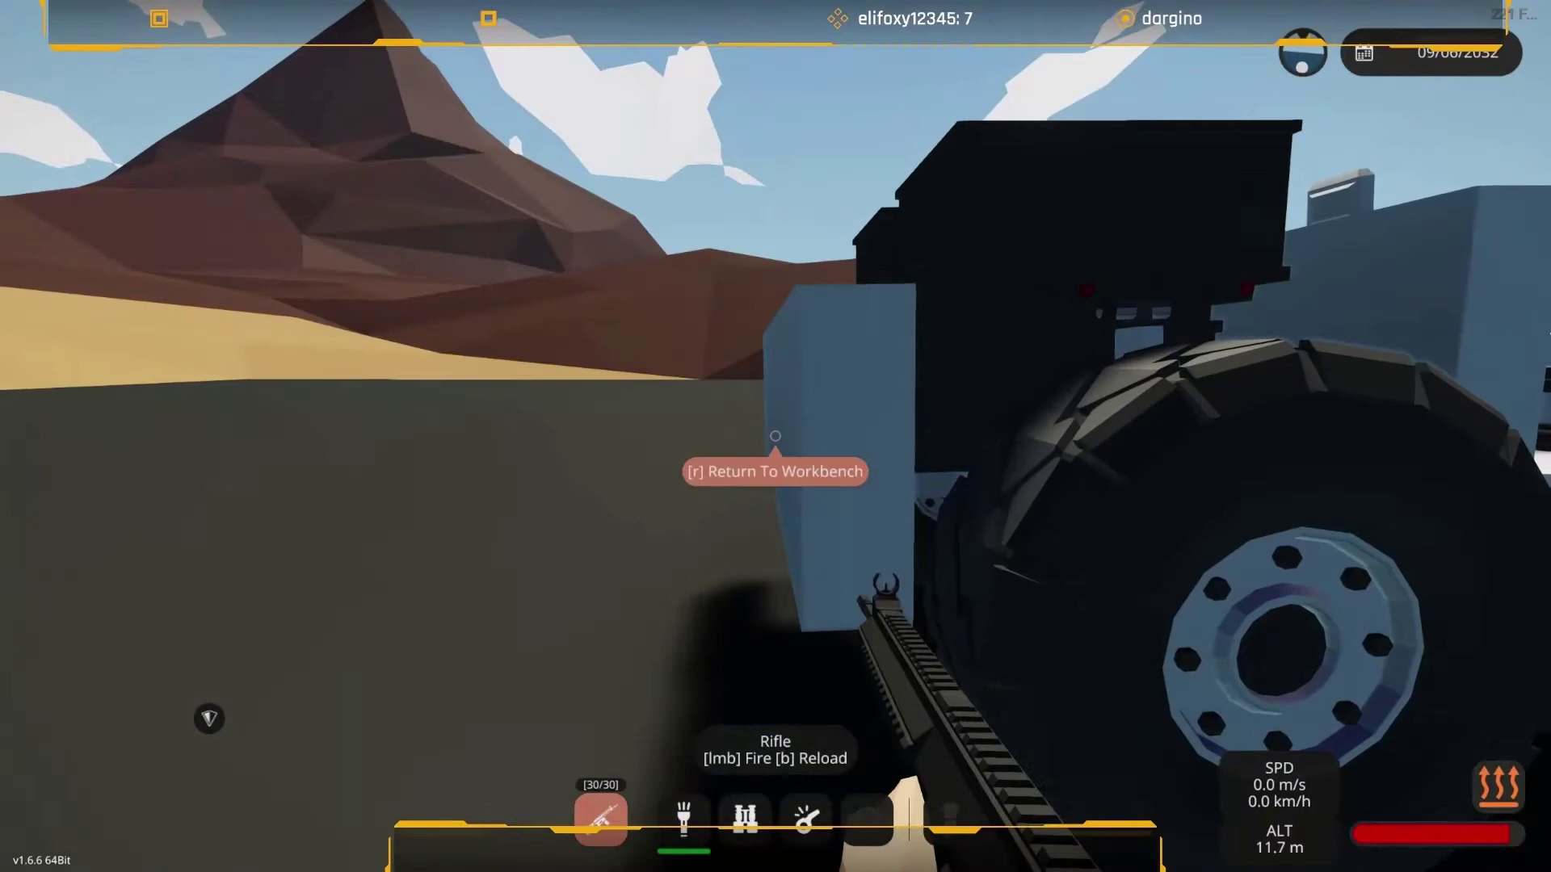
{"action": "key", "text": "a"}
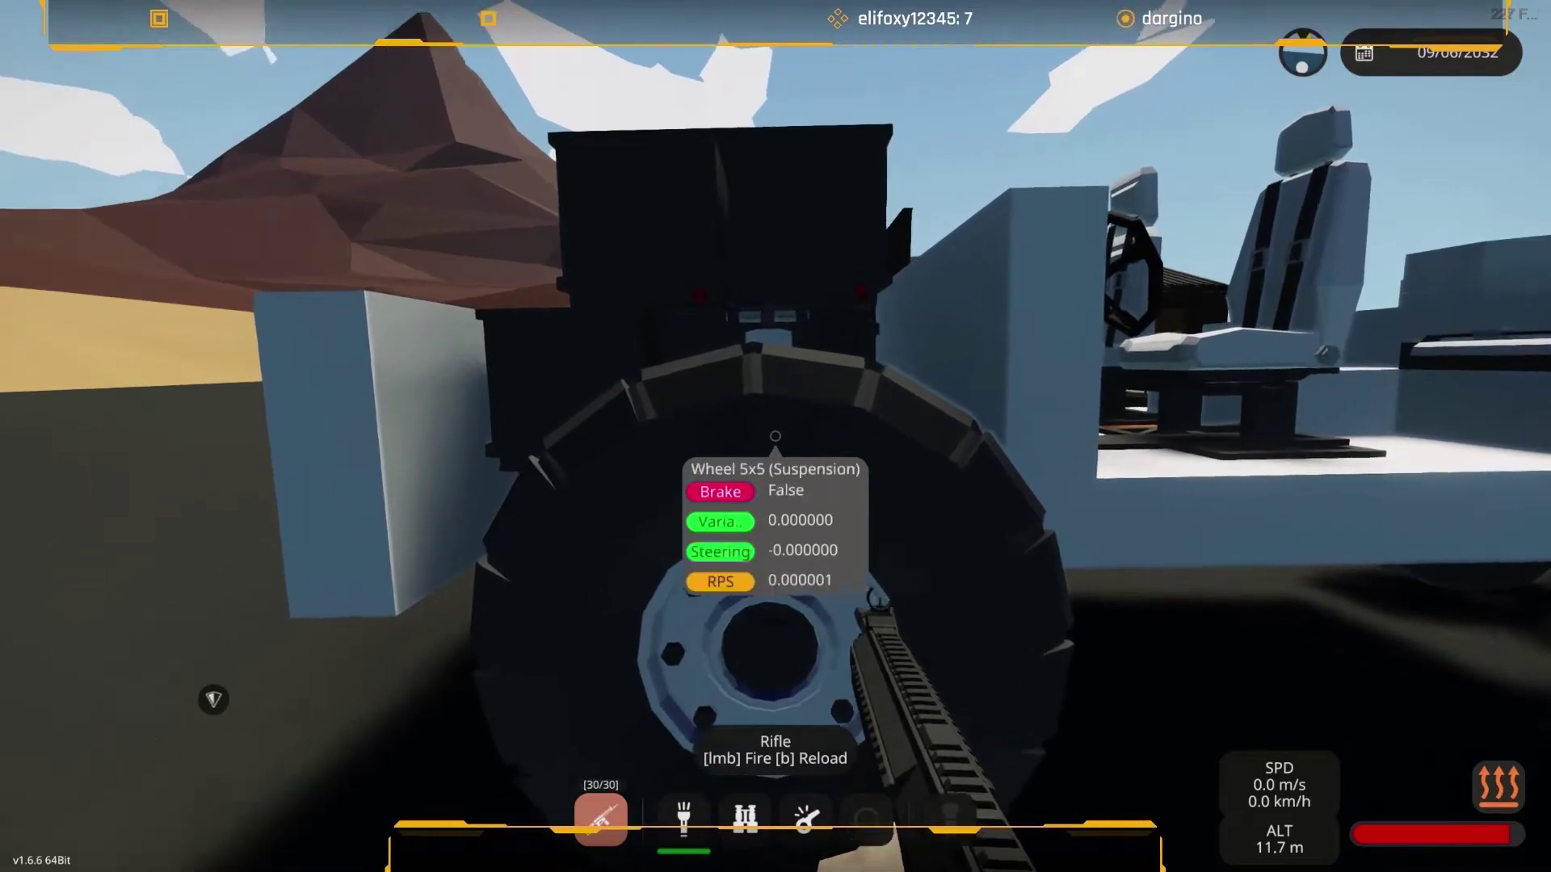
{"action": "key", "text": "w"}
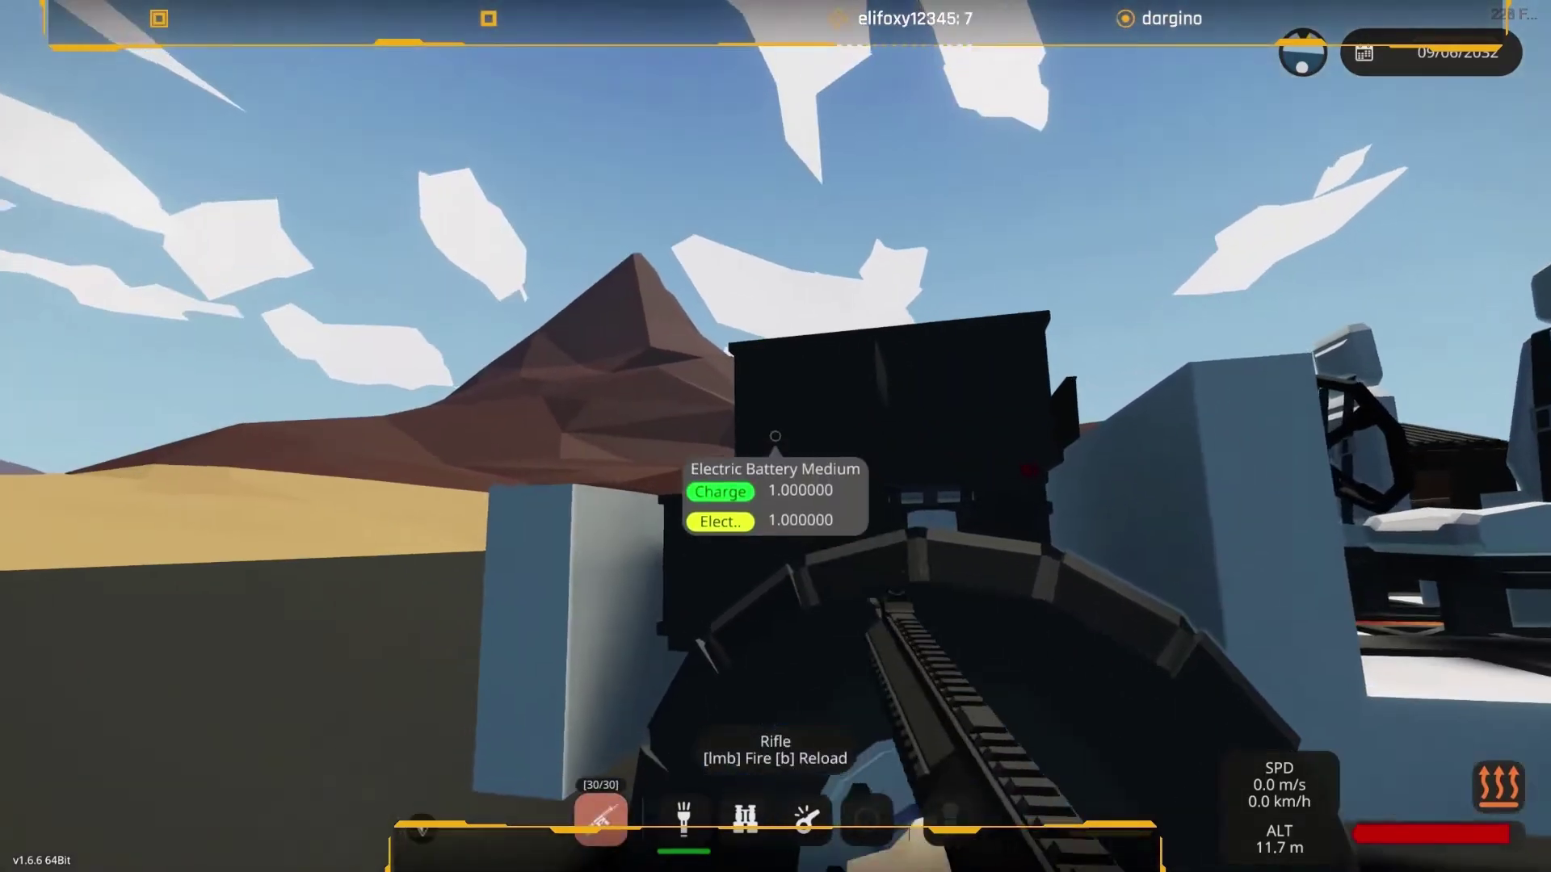
{"action": "key", "text": "w"}
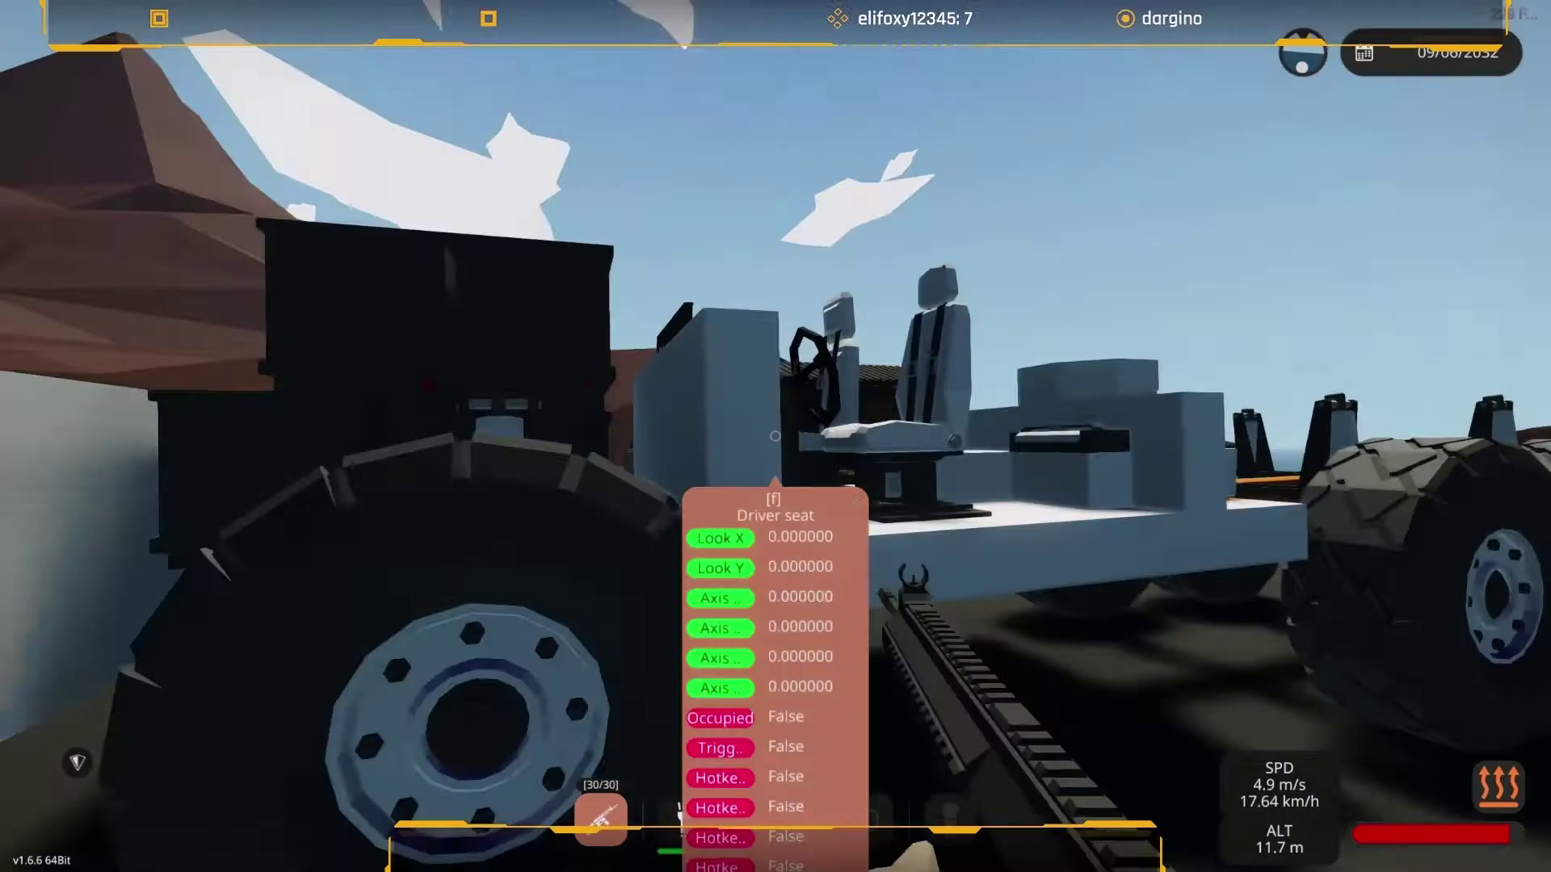
{"action": "key", "text": "s"}
{"action": "key", "text": "w"}
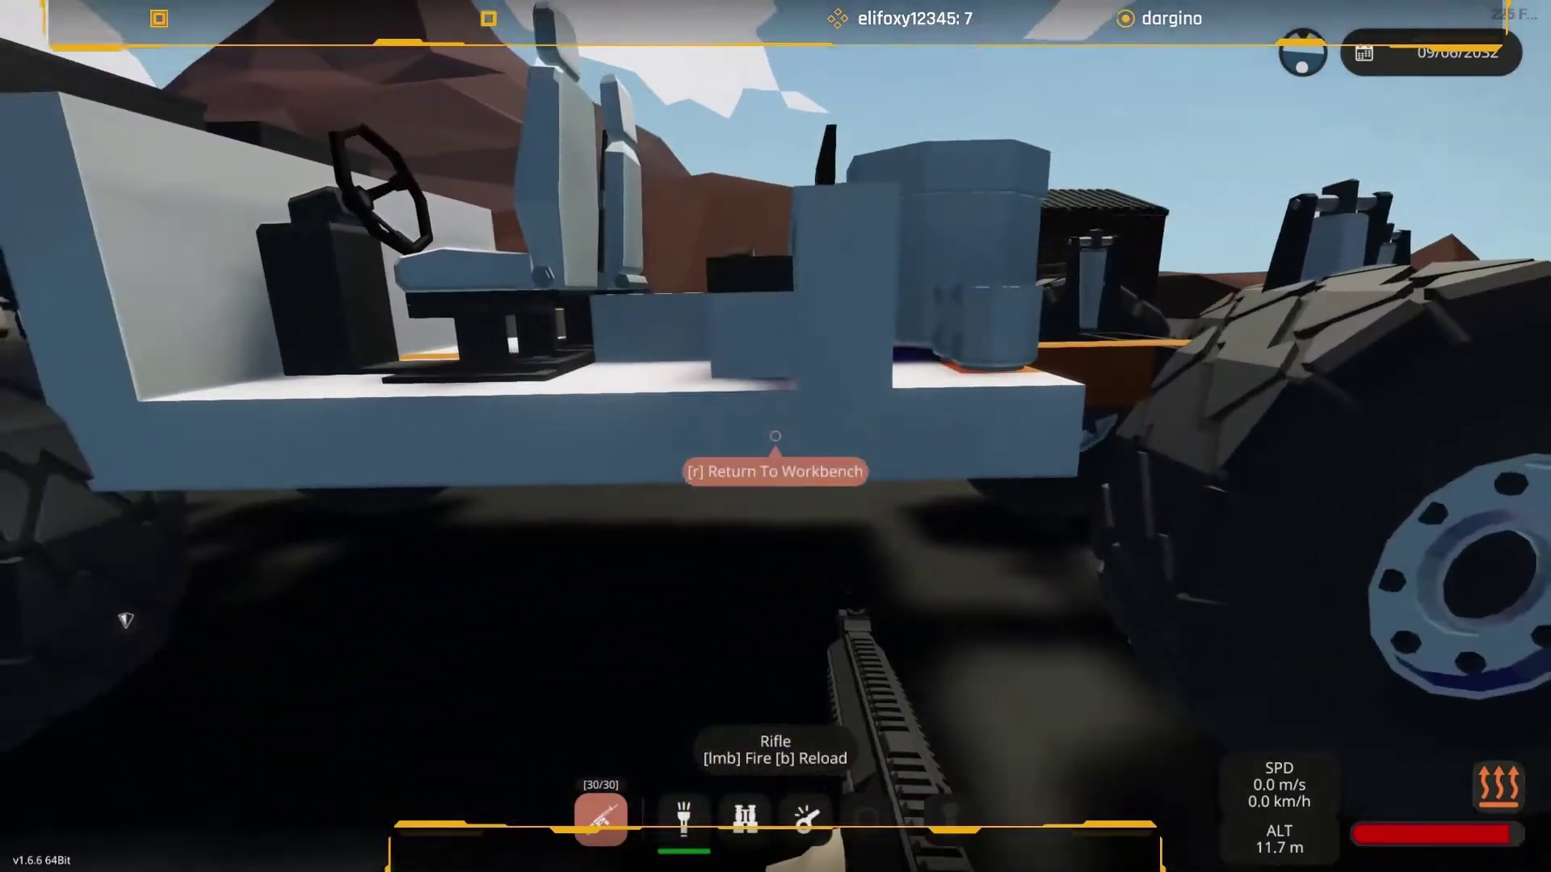
Inspect the wheels, suspension and rear wheel motor, then climb onto the deck to view the seat.
{"action": "key", "text": "w"}
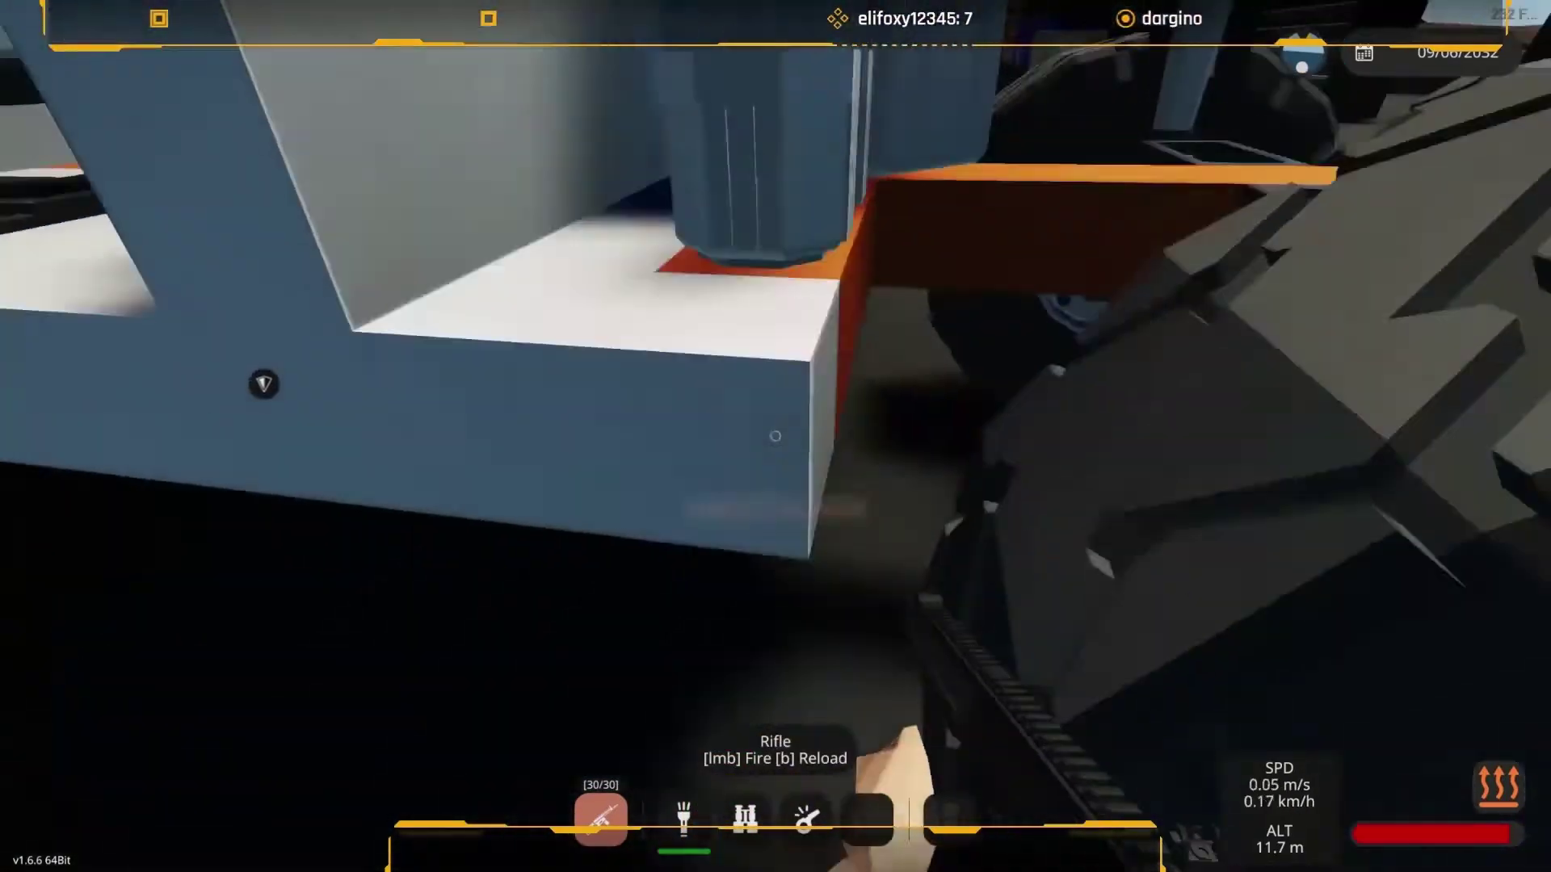
{"action": "key", "text": "w"}
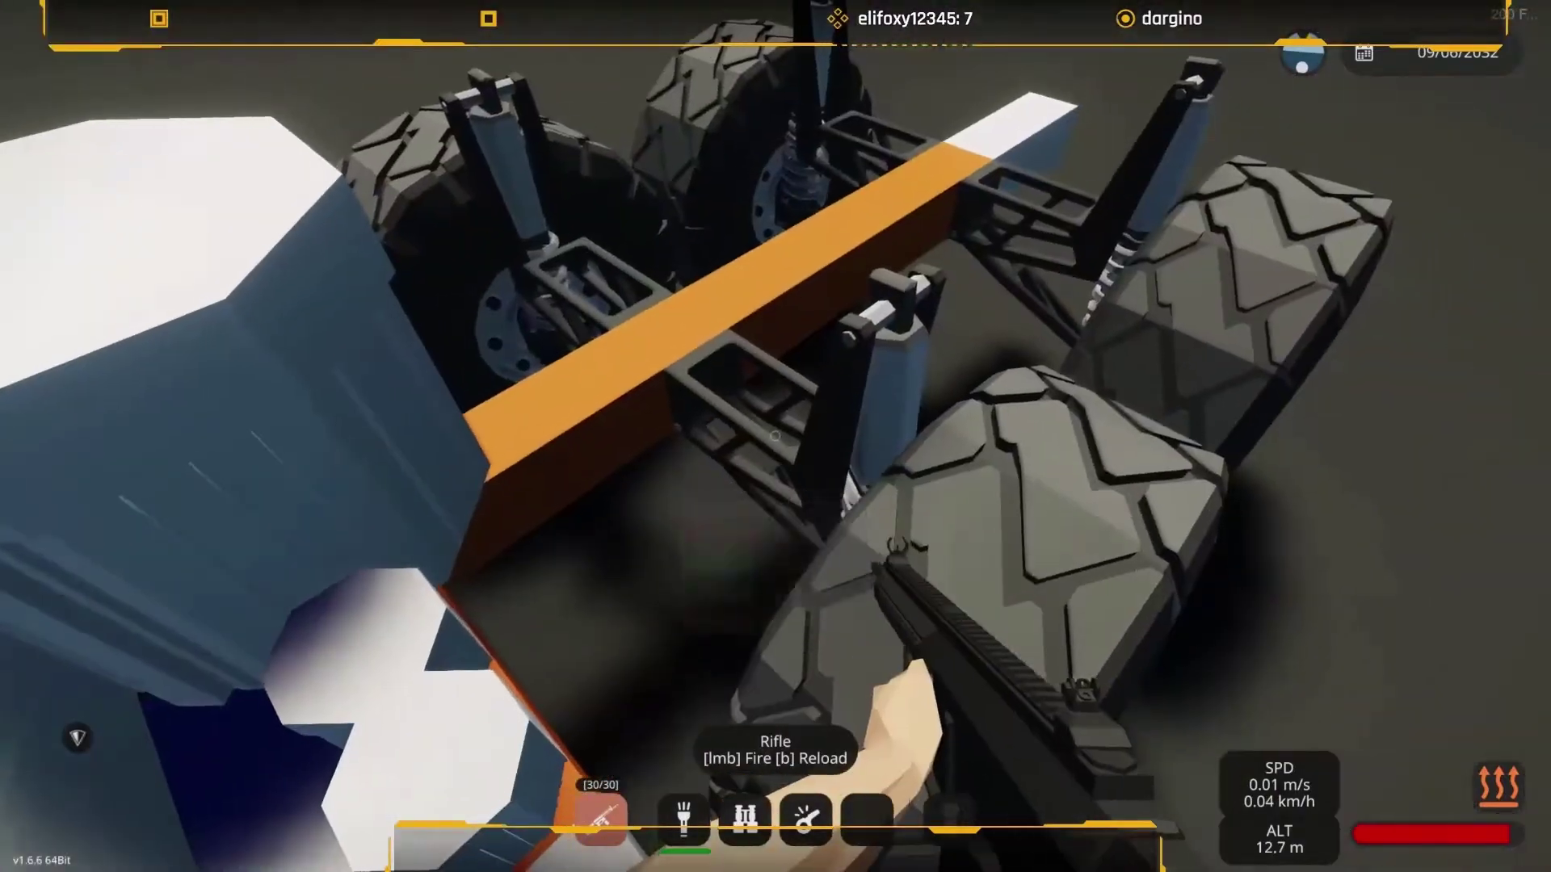
{"action": "key", "text": "w"}
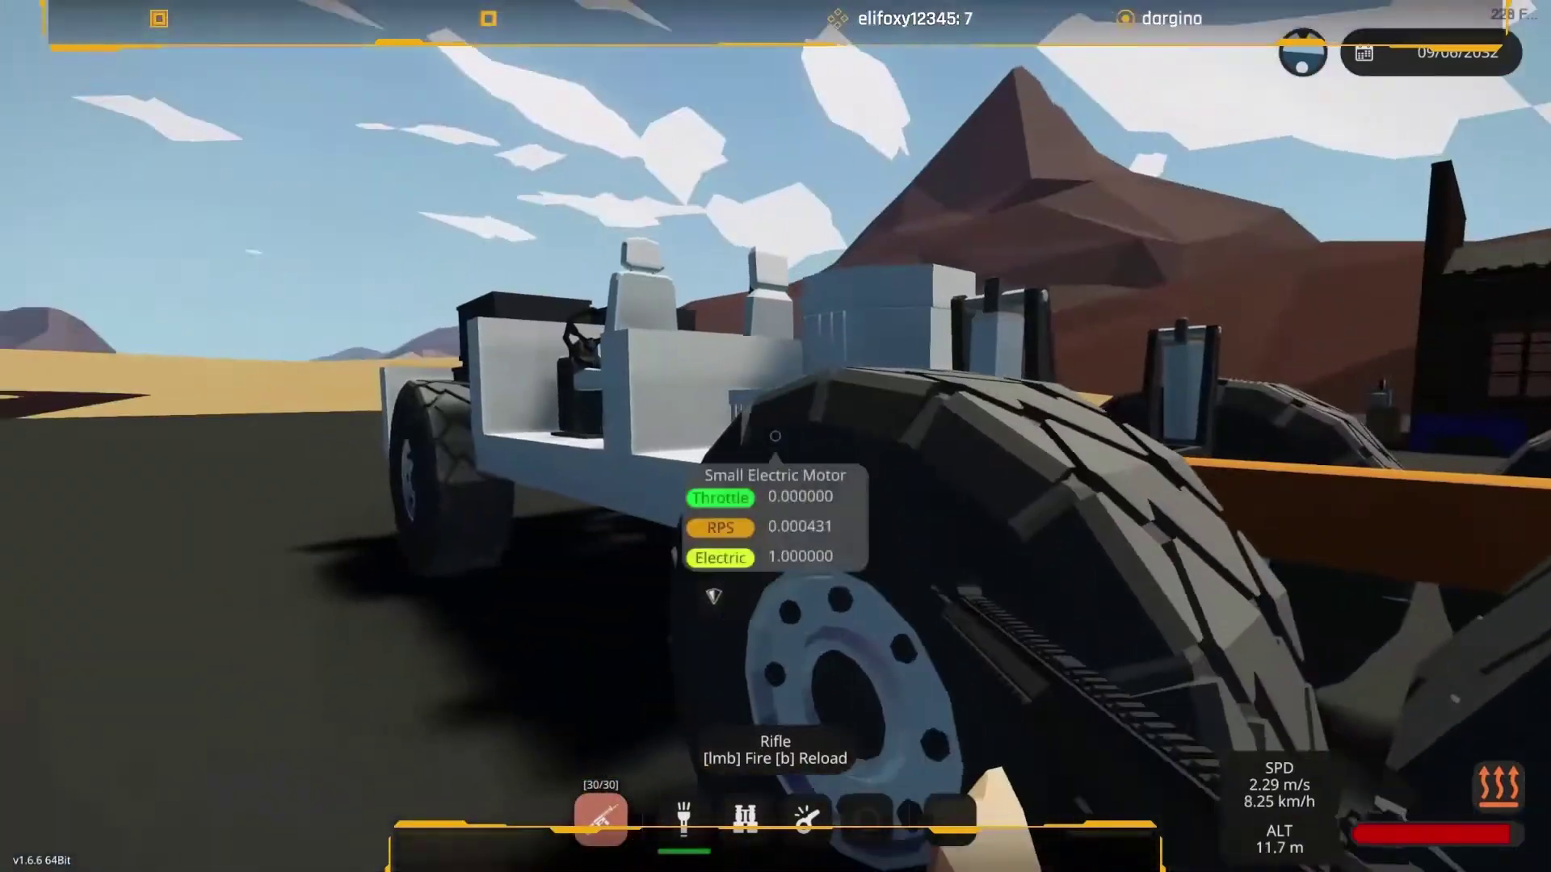
{"action": "key", "text": "w"}
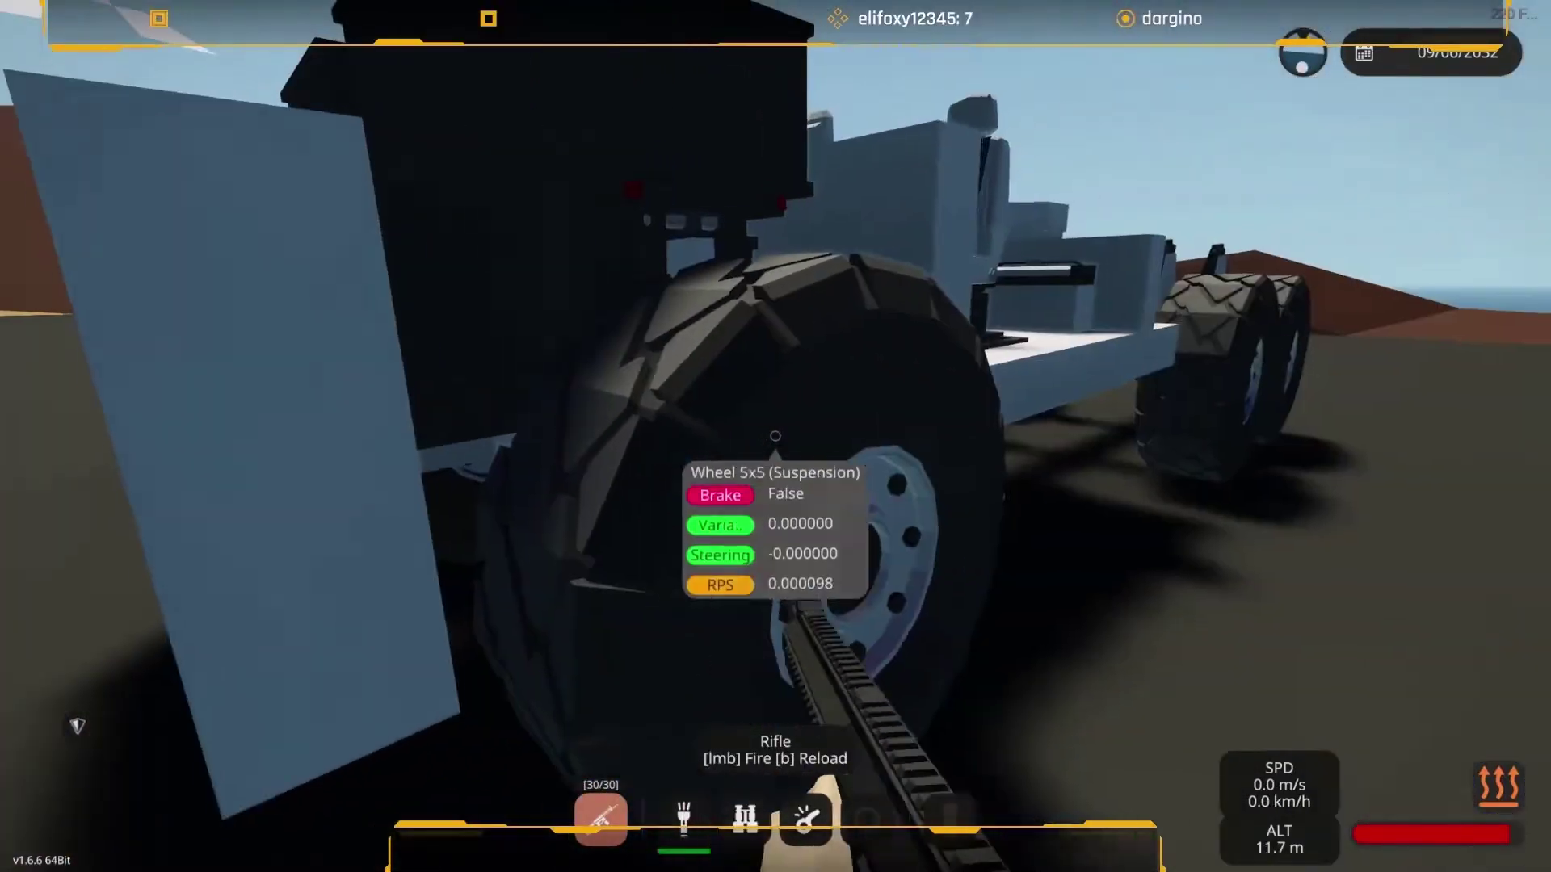
{"action": "key", "text": "w"}
{"action": "key", "text": "w"}
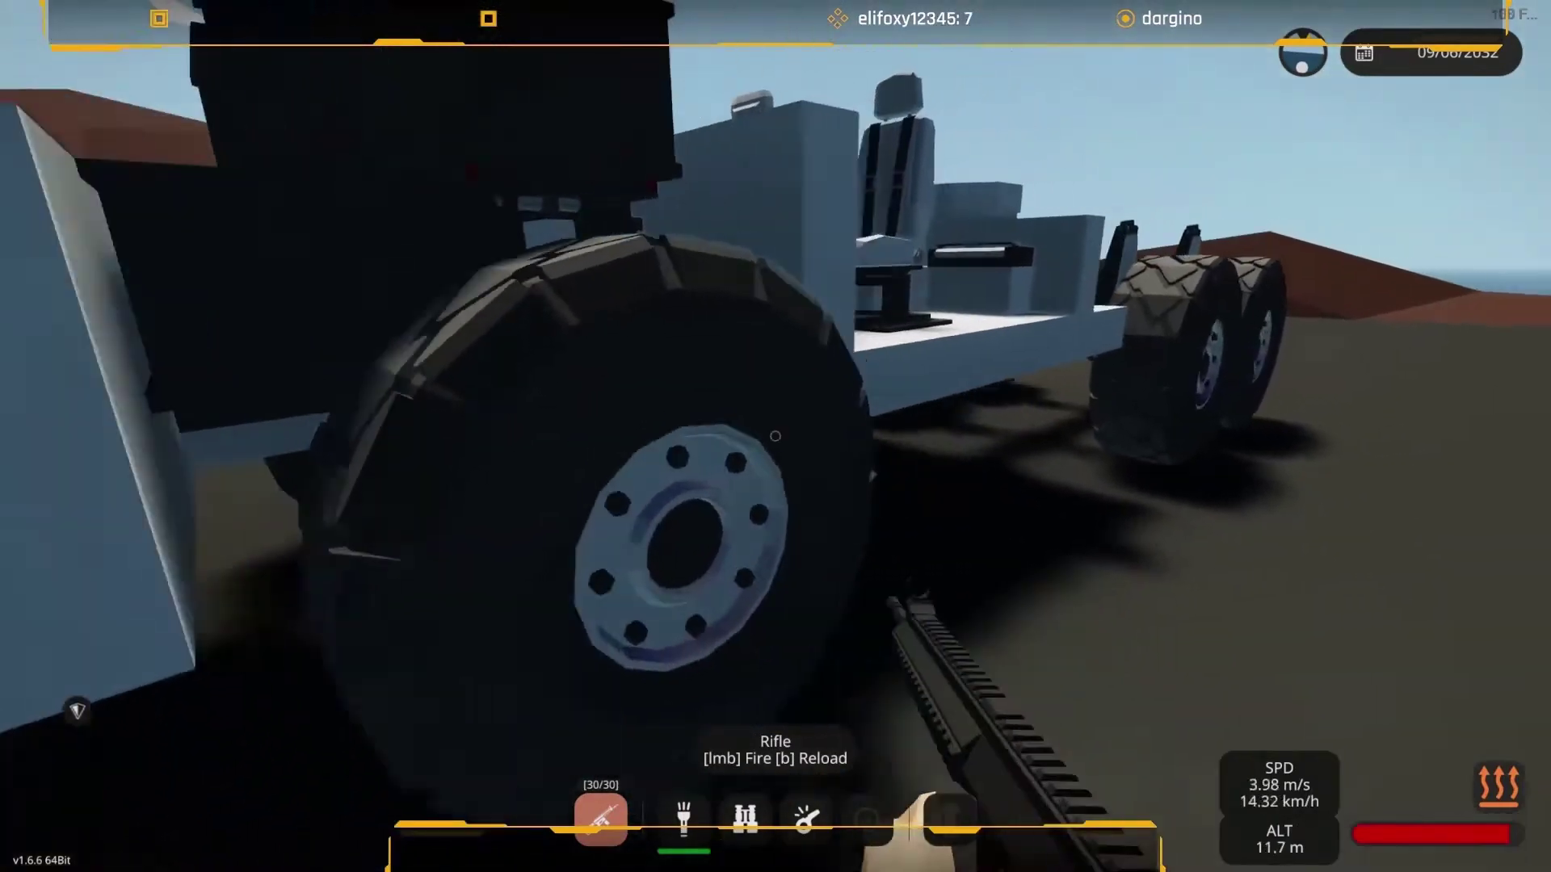
{"action": "key", "text": "w"}
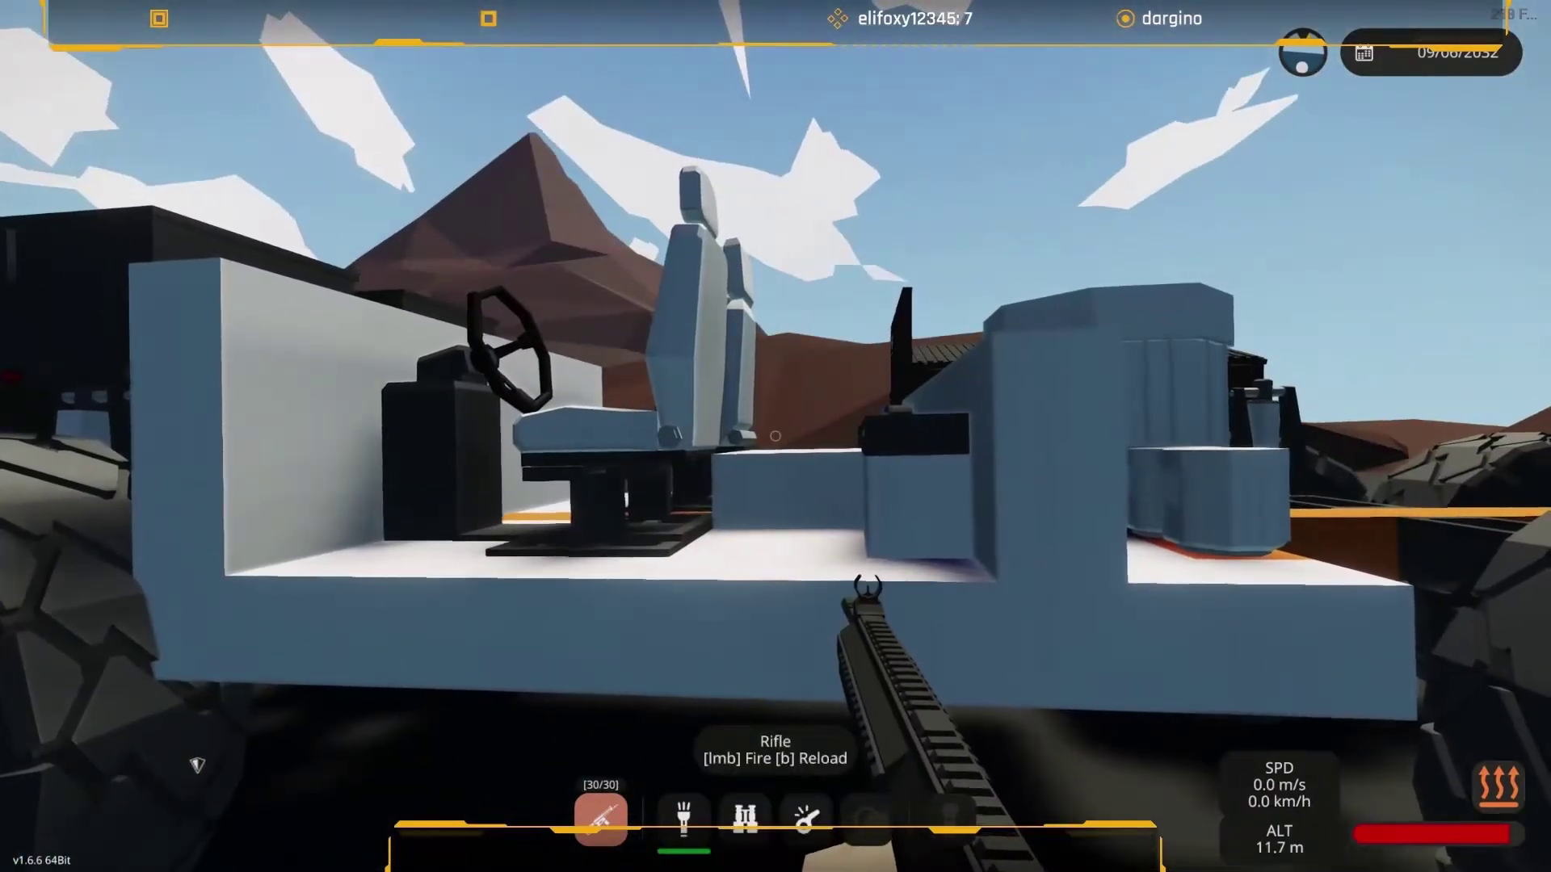
Circle past the front wheel to the truck's other side and look into the wheel well.
{"action": "key", "text": "w"}
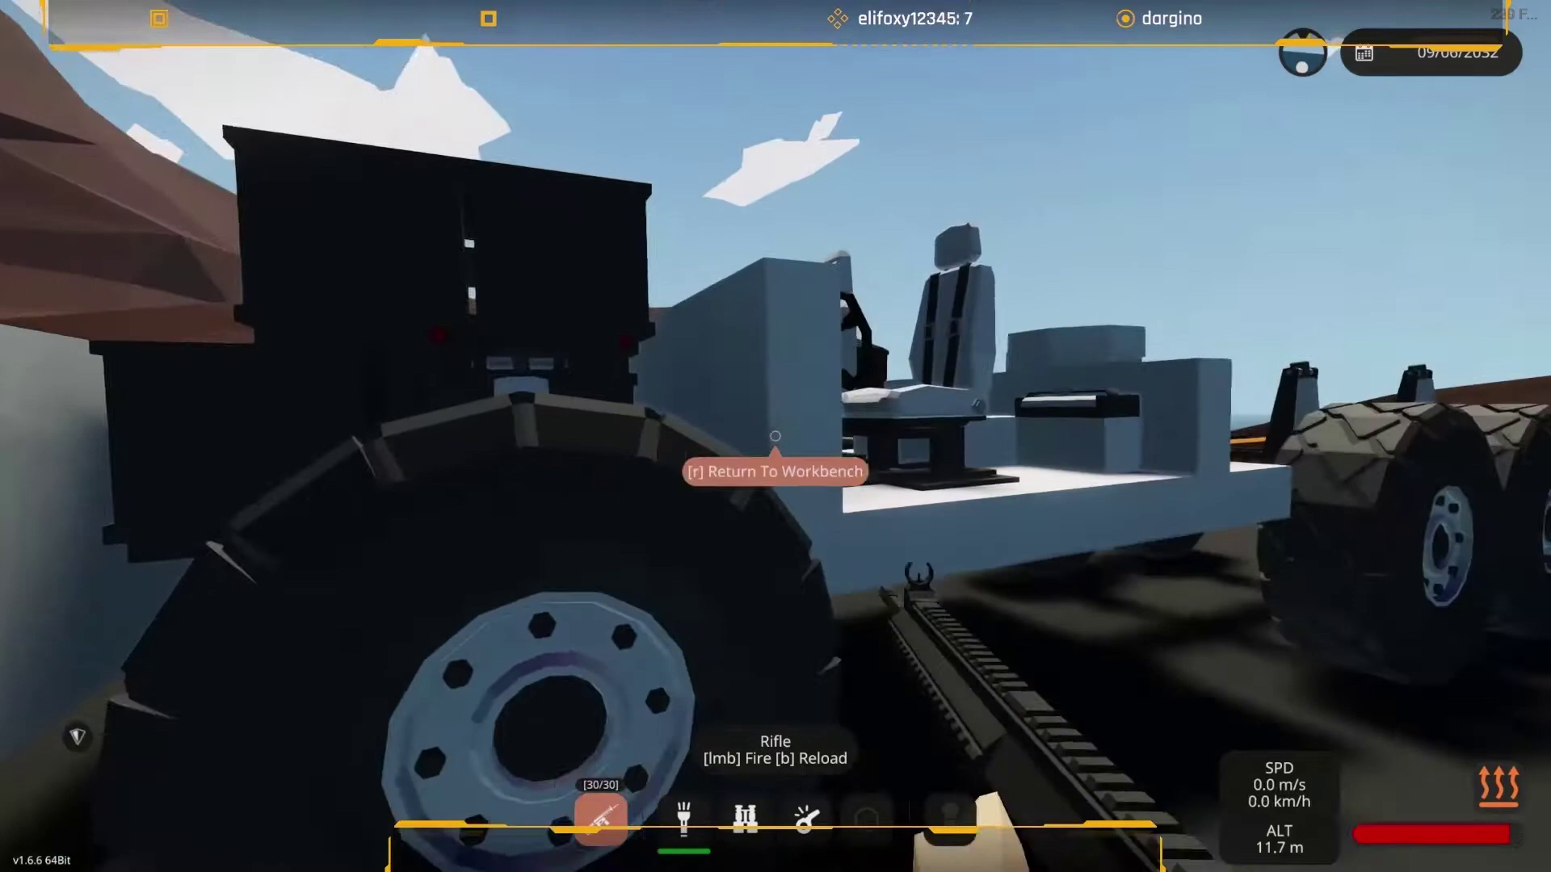
{"action": "key", "text": "w"}
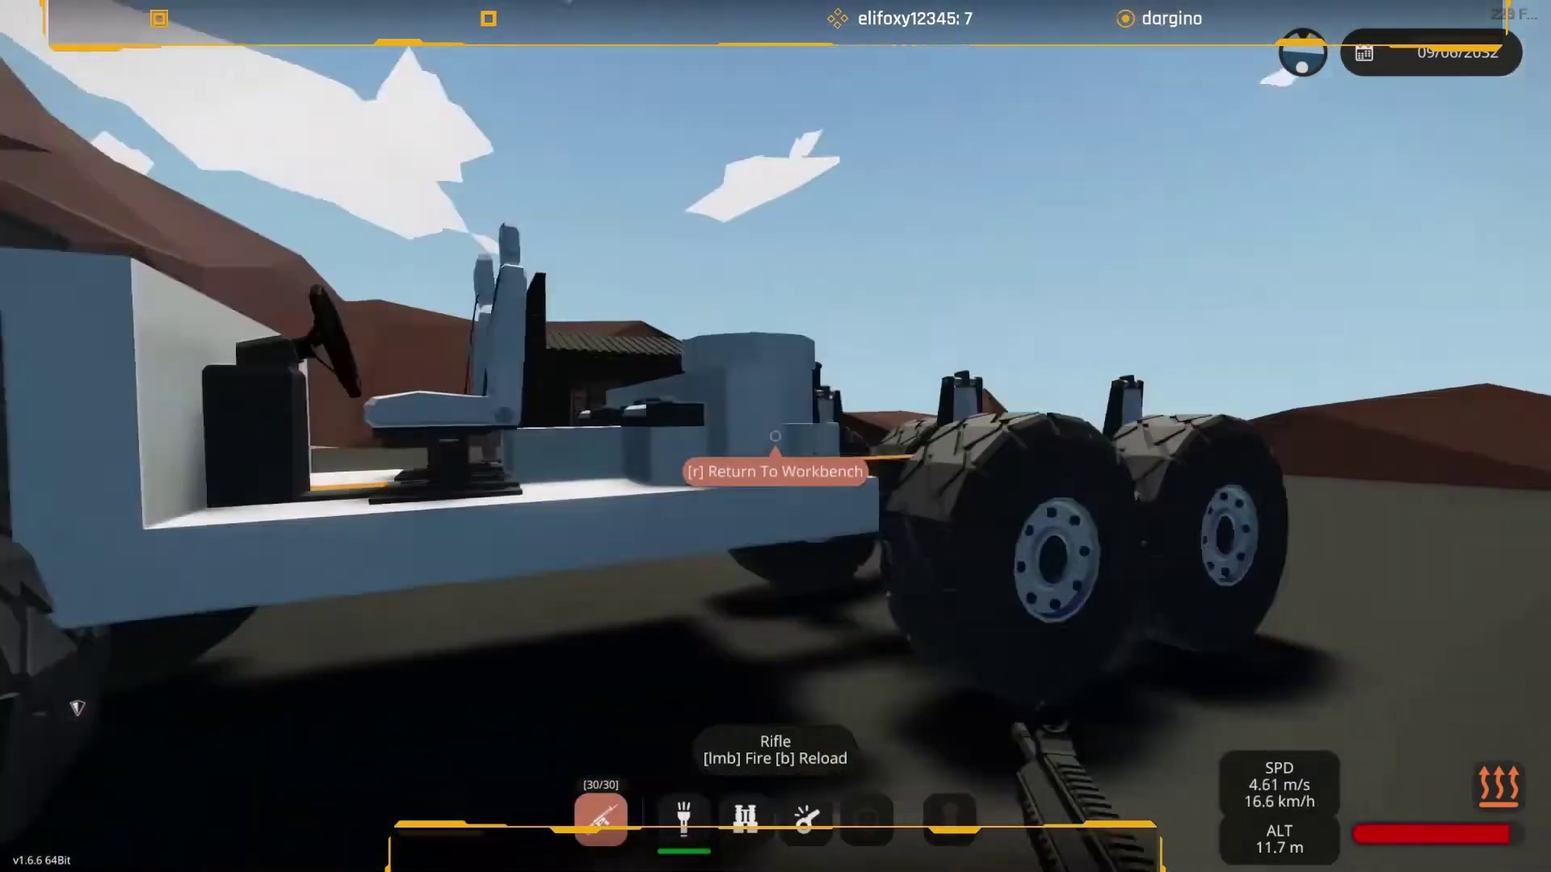
{"action": "key", "text": "w"}
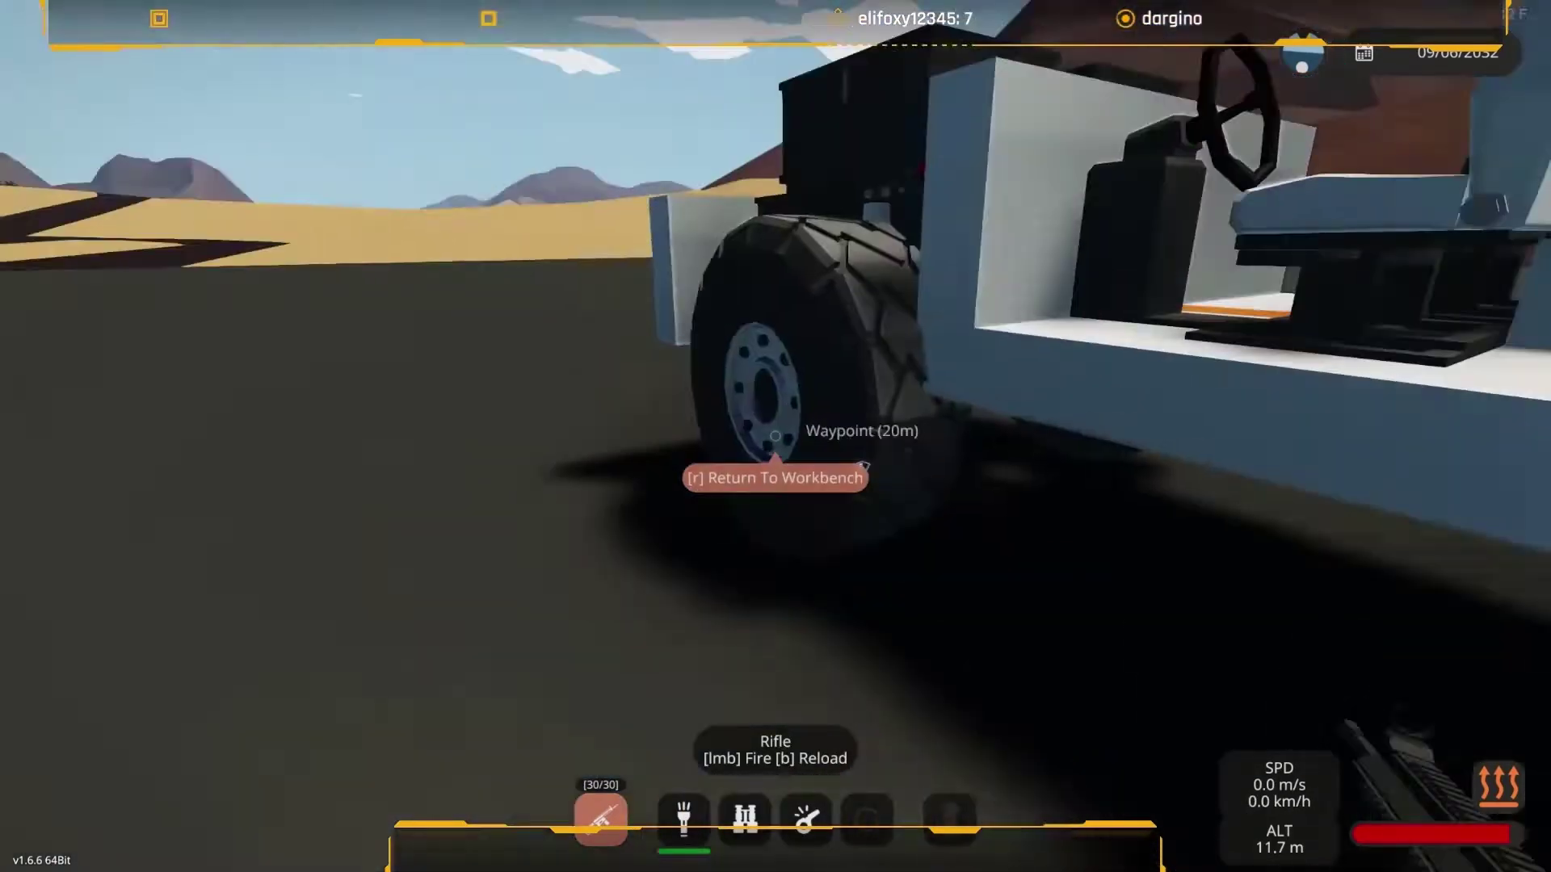
{"action": "key", "text": "w"}
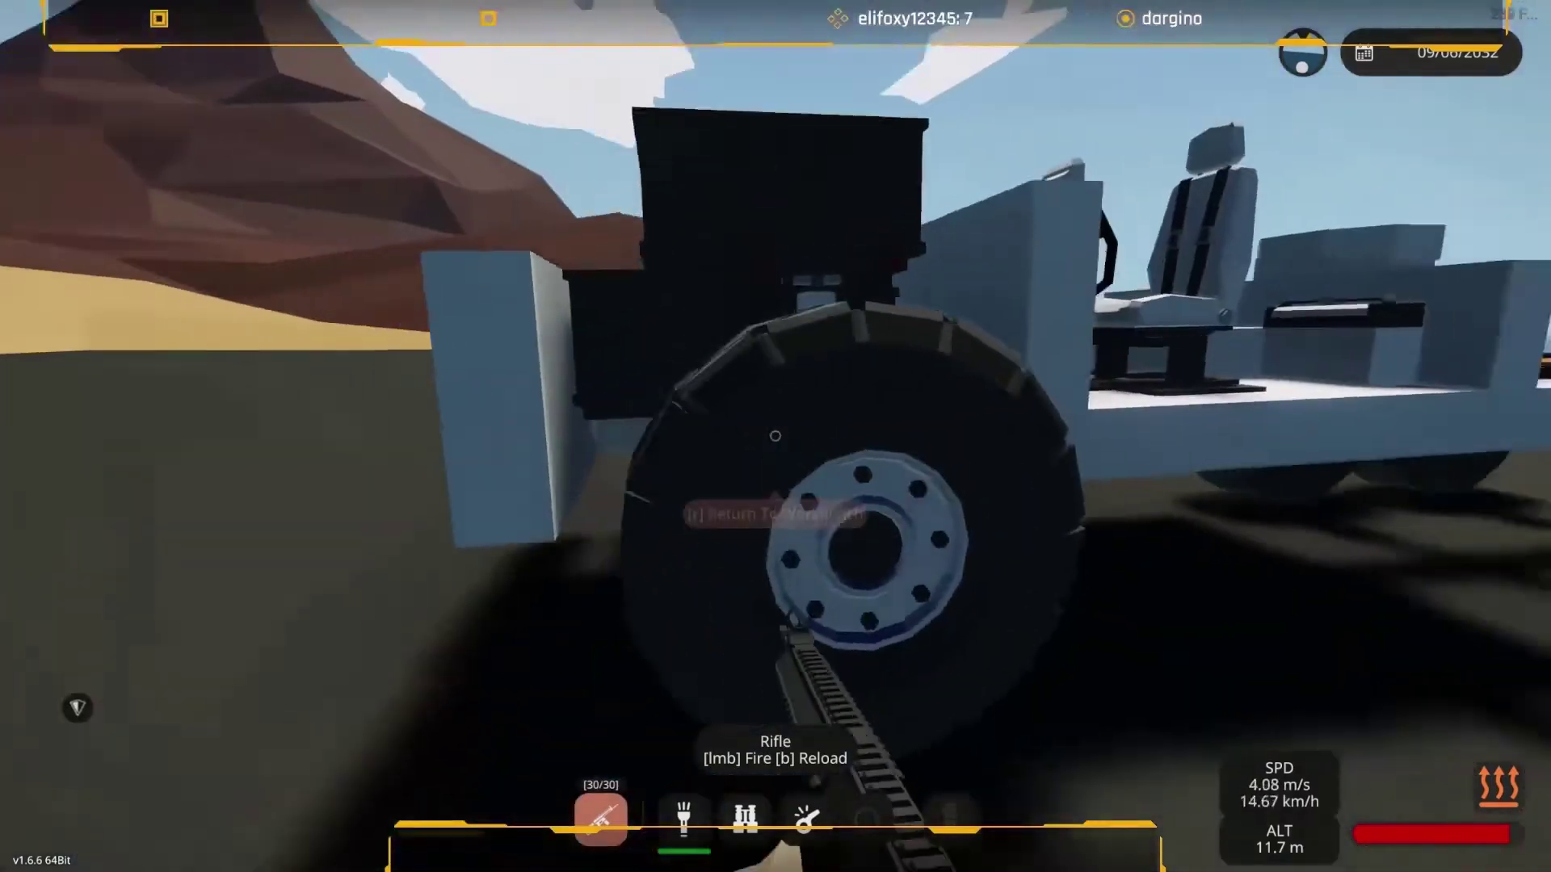
{"action": "key", "text": "w"}
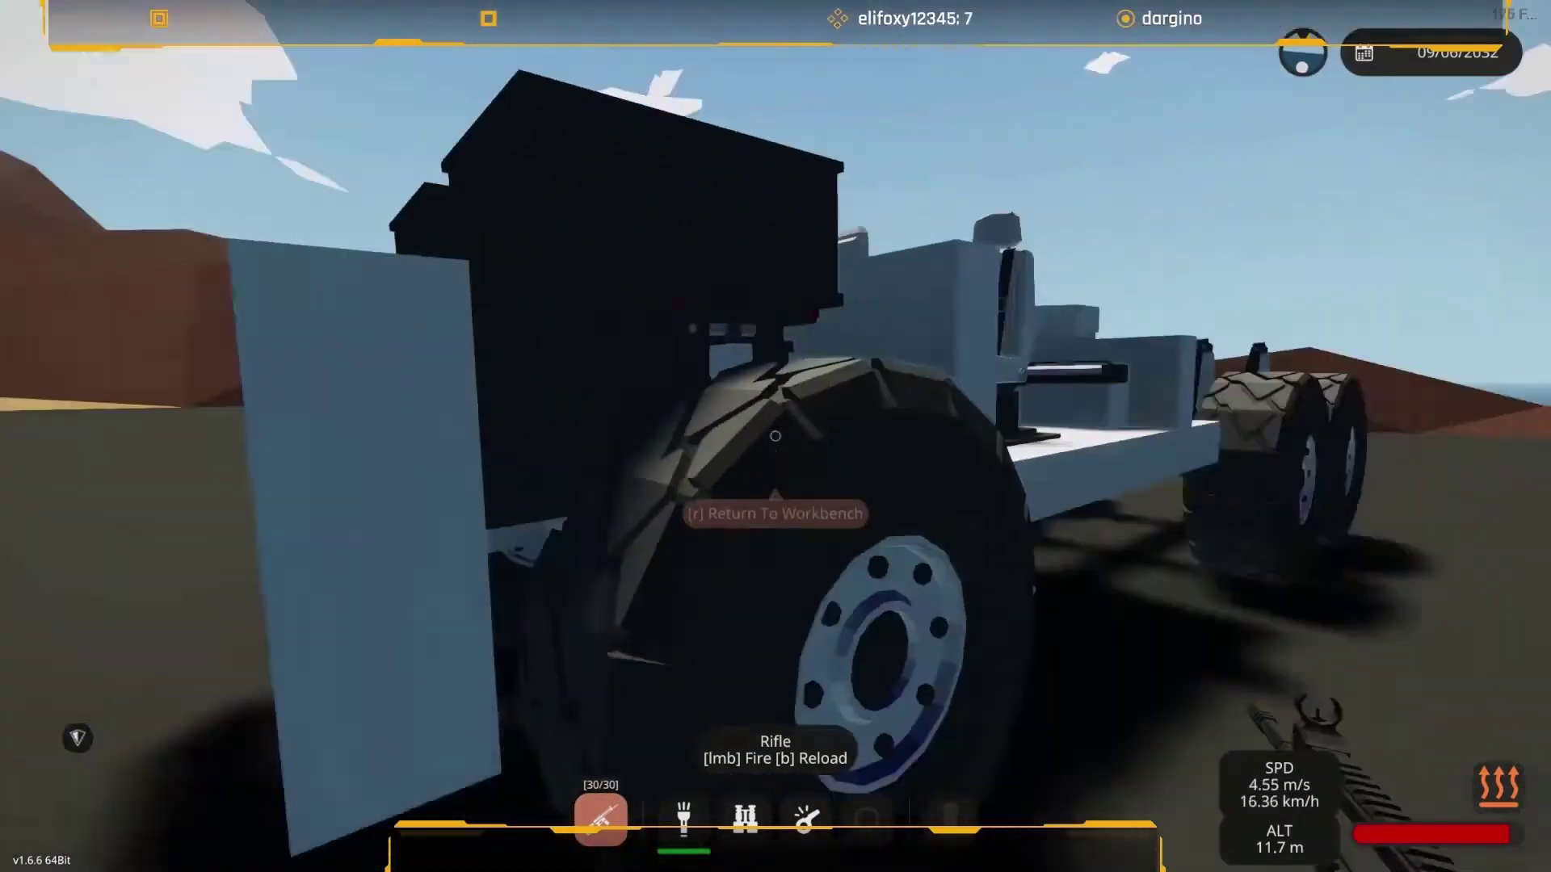
{"action": "key", "text": "w"}
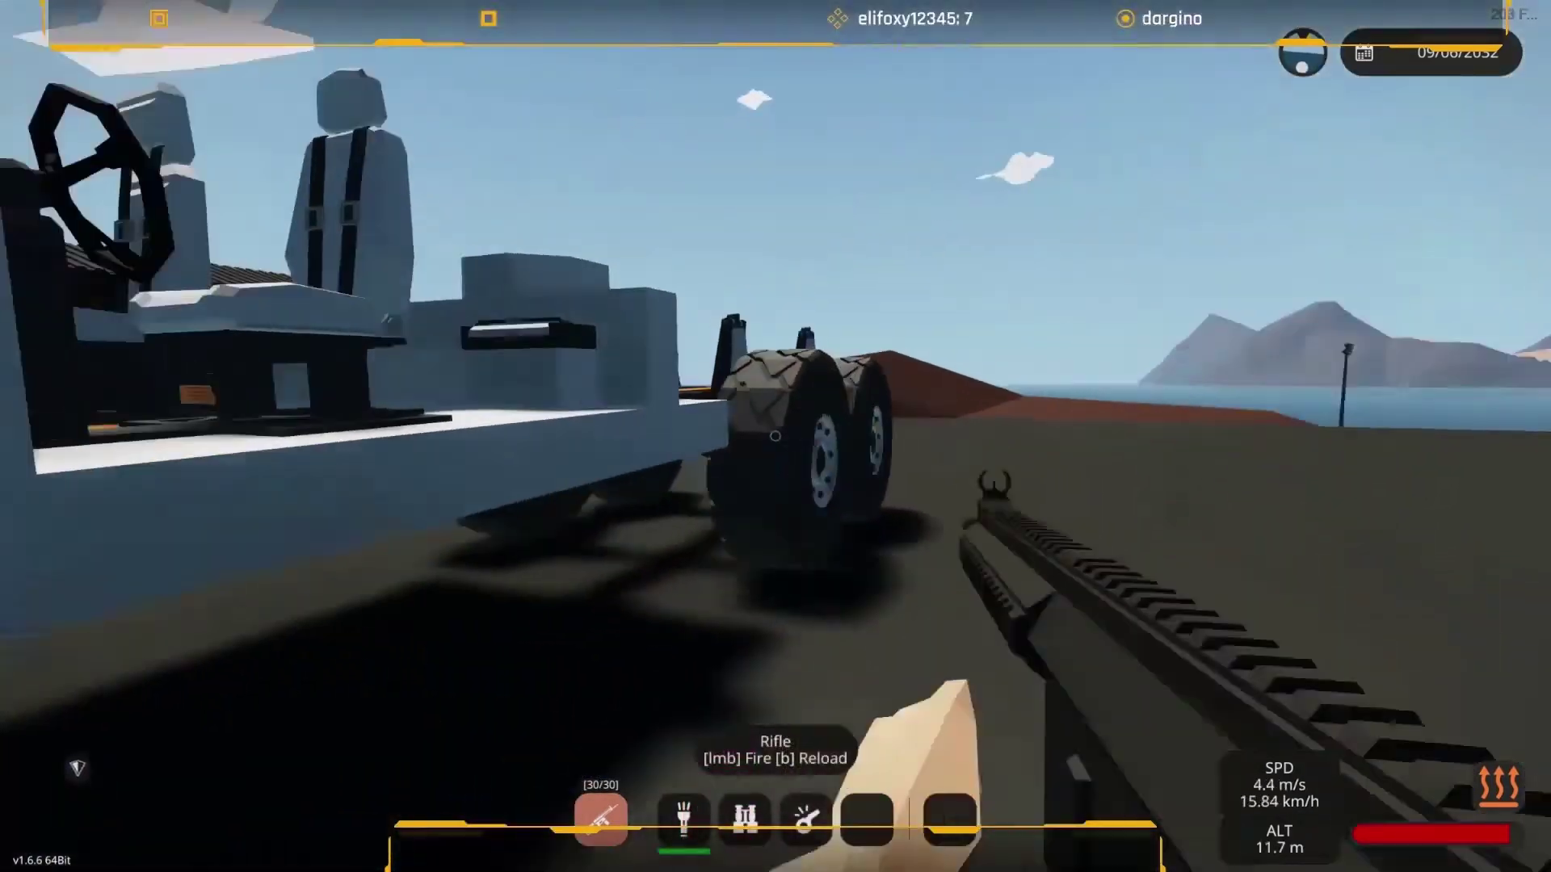
Send the truck to the workbench editor with R, then respawn it into the world.
{"action": "key", "text": "r"}
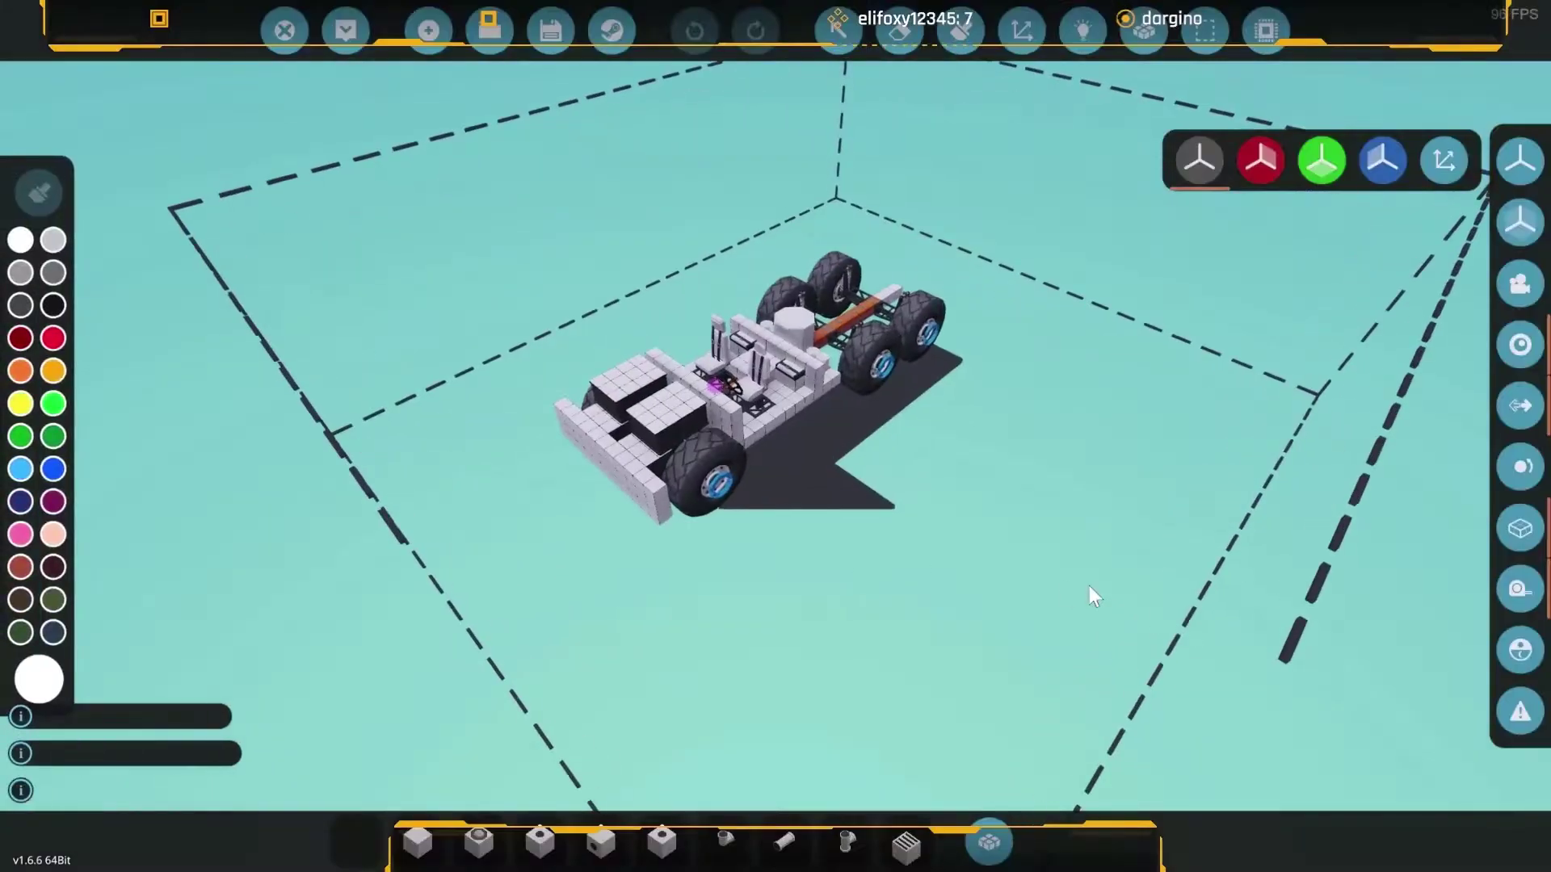
{"action": "left_click_drag", "start_coordinate": [741, 454], "coordinate": [1184, 318]}
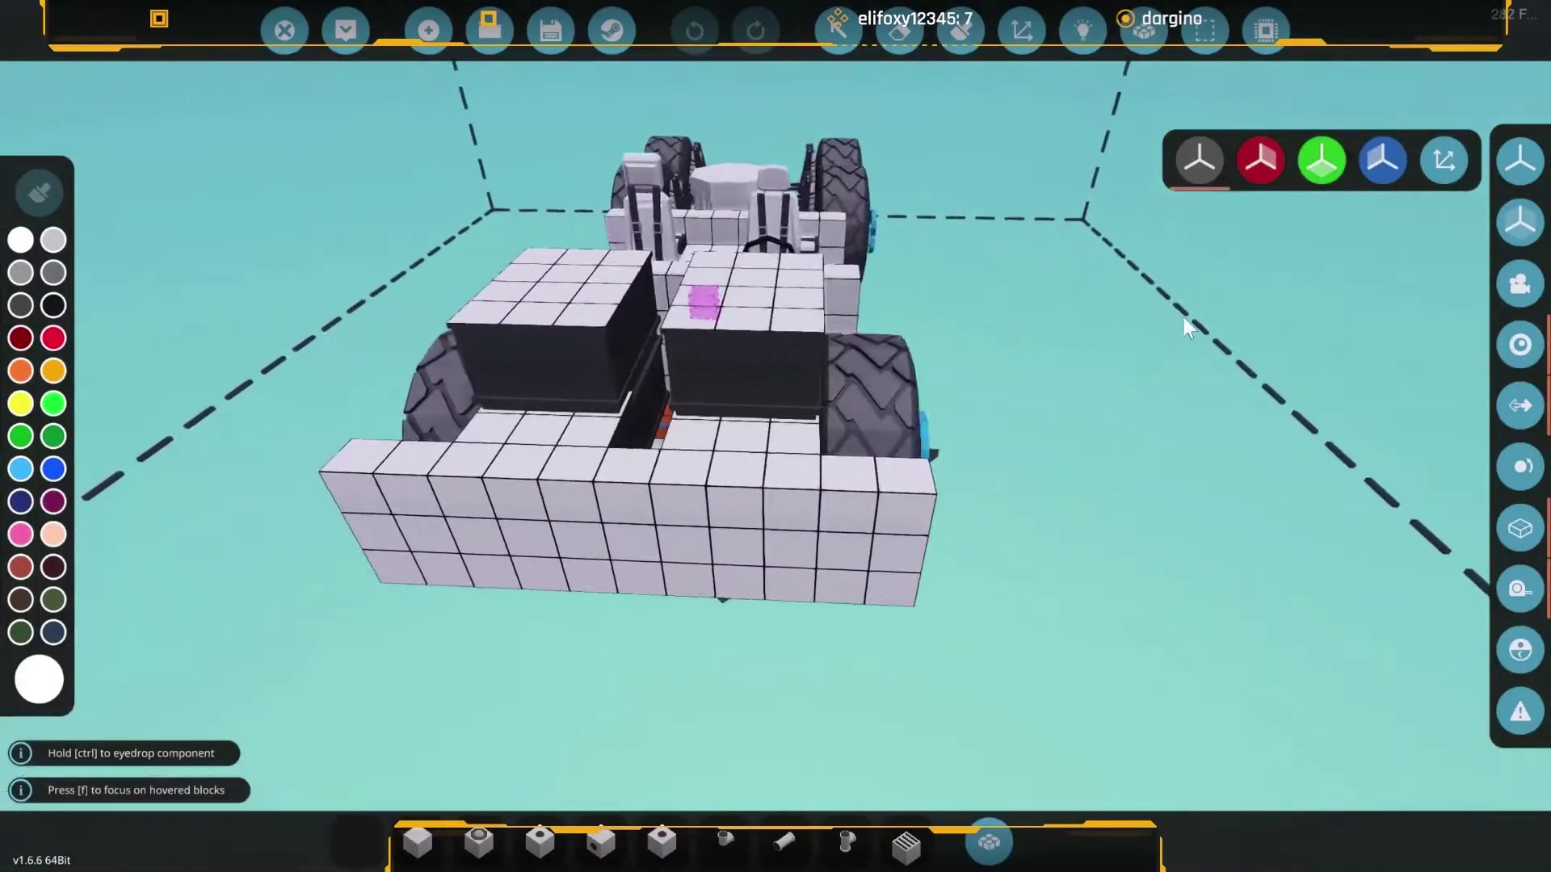
{"action": "left_click_drag", "start_coordinate": [1174, 585], "coordinate": [975, 522]}
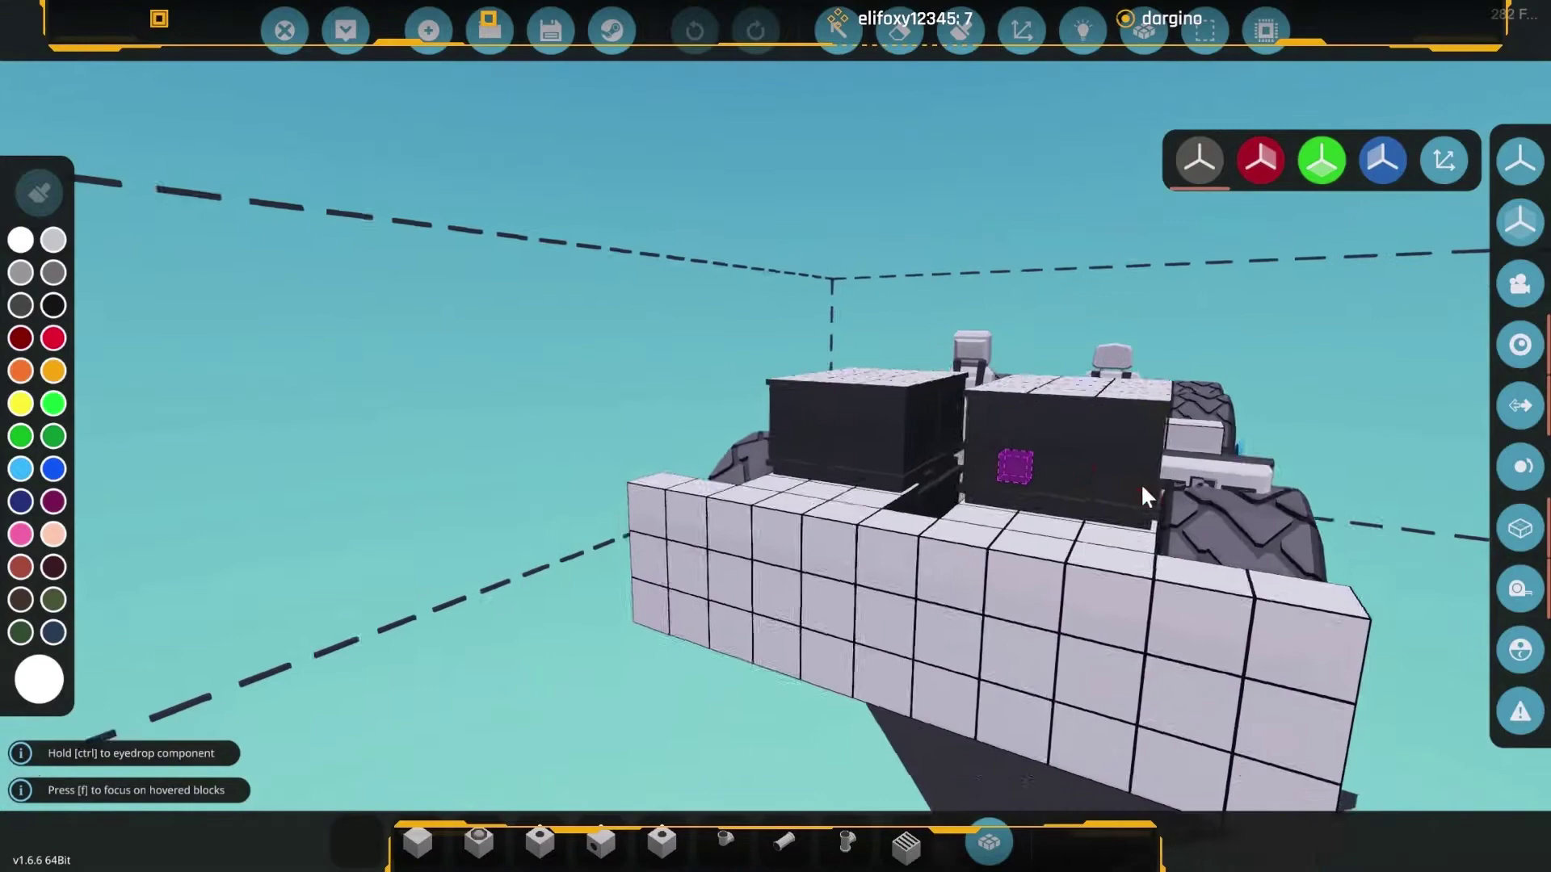
{"action": "left_click", "coordinate": [349, 27]}
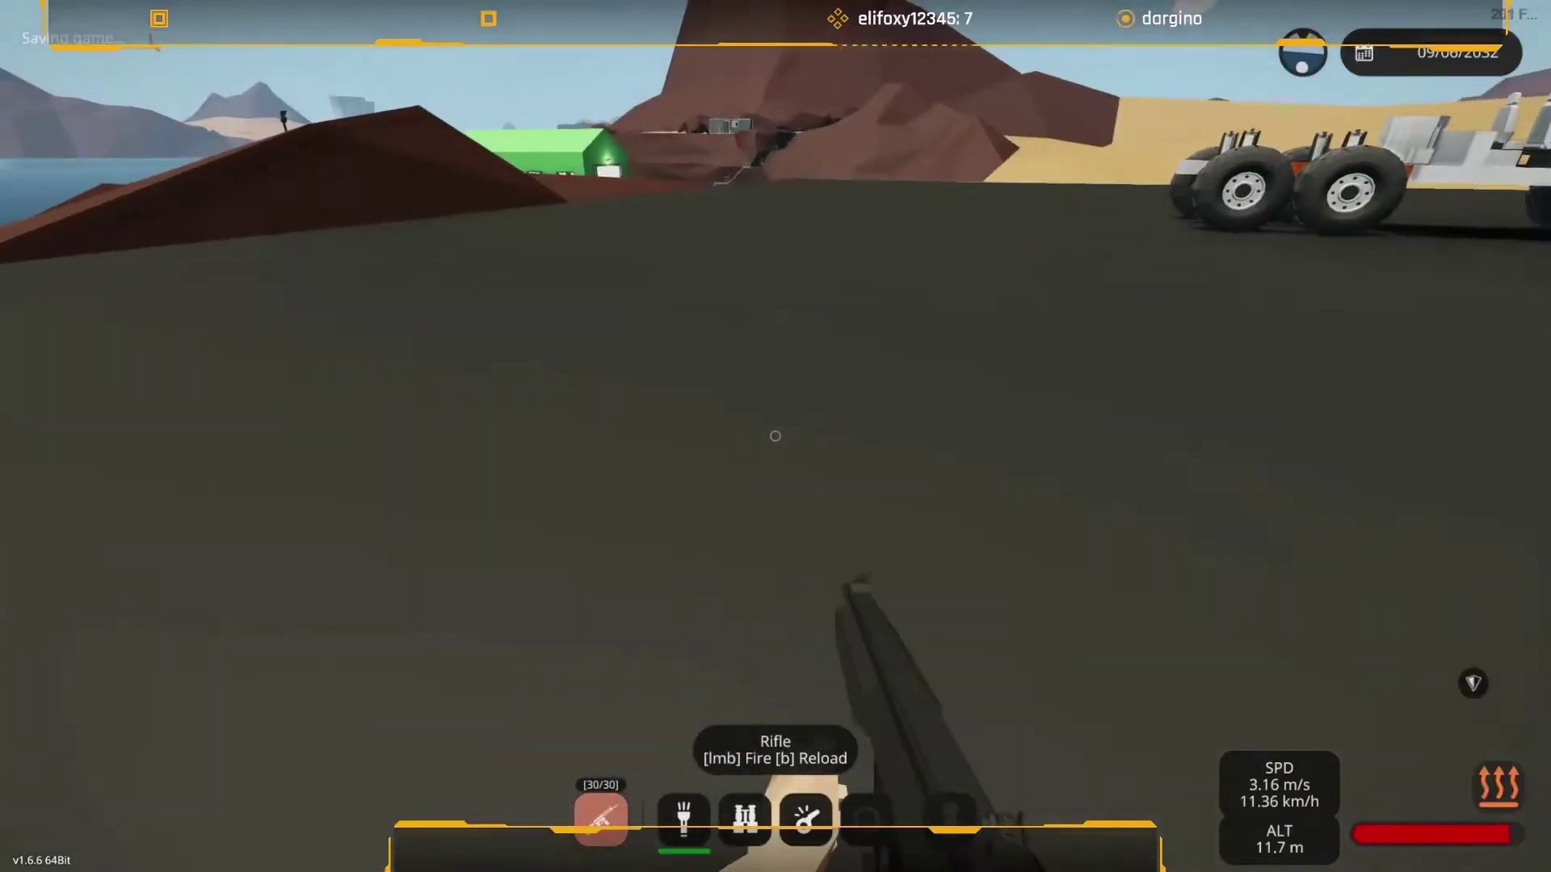
Walk to the spawned truck, climb on top and sit in the driver seat.
{"action": "key", "text": "w"}
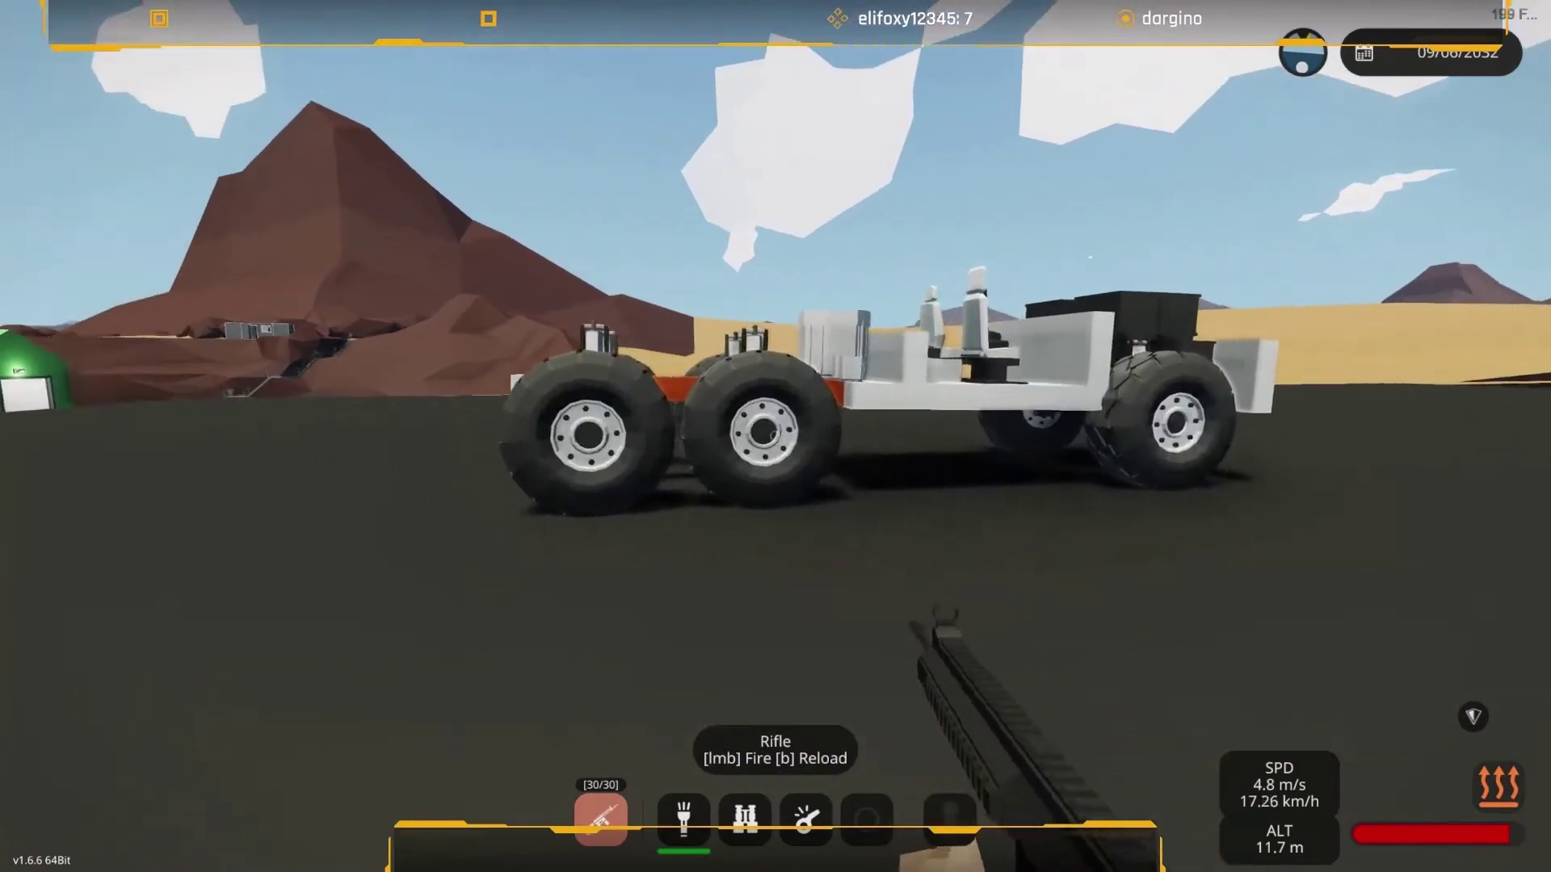
{"action": "key", "text": "w"}
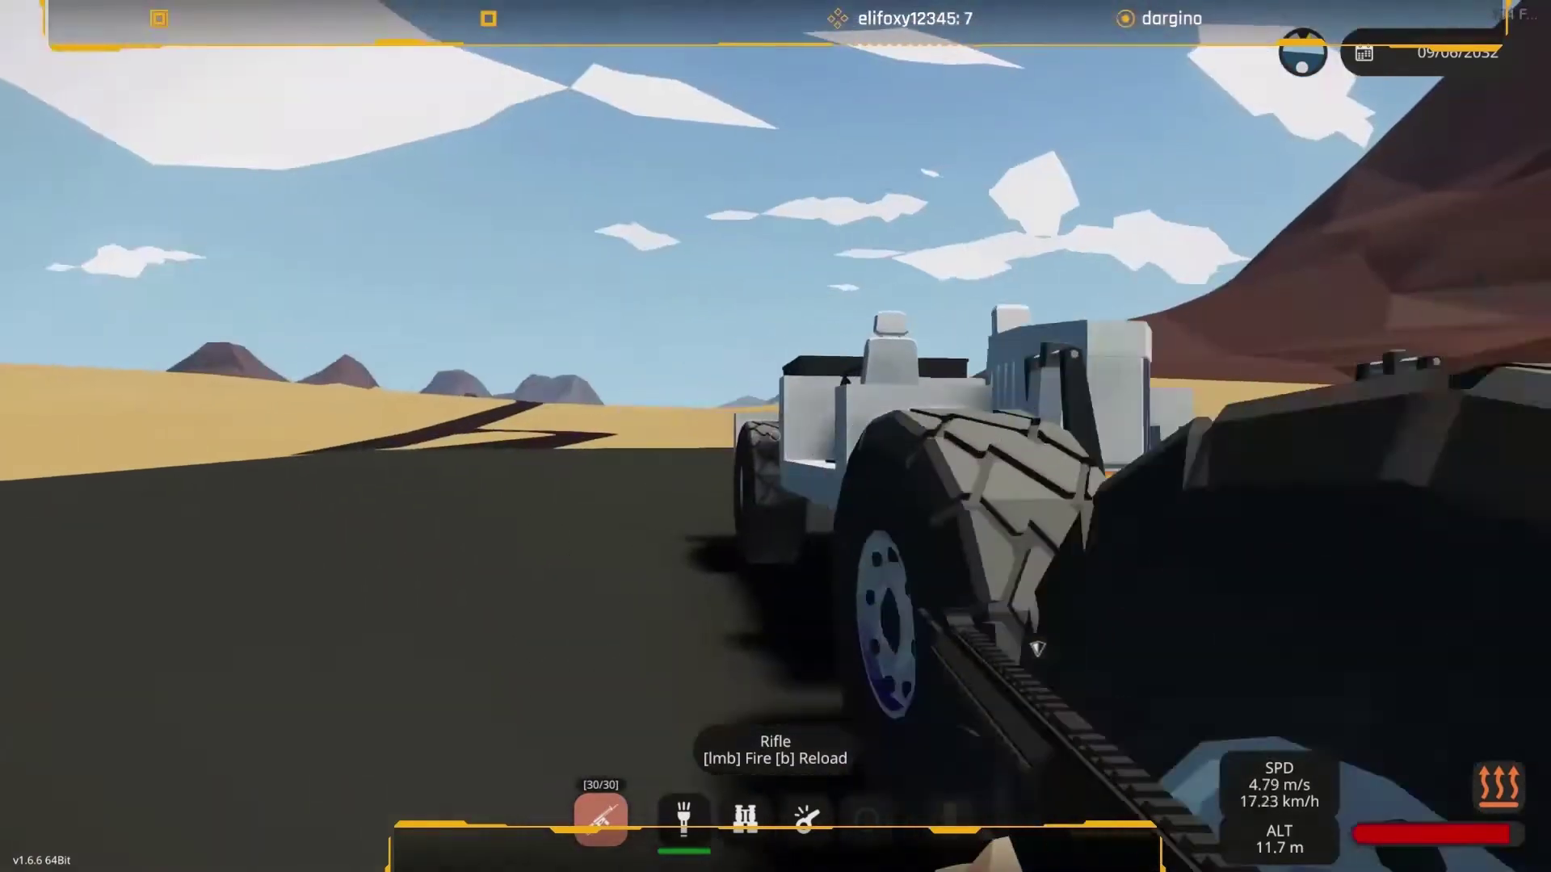
{"action": "key", "text": "w"}
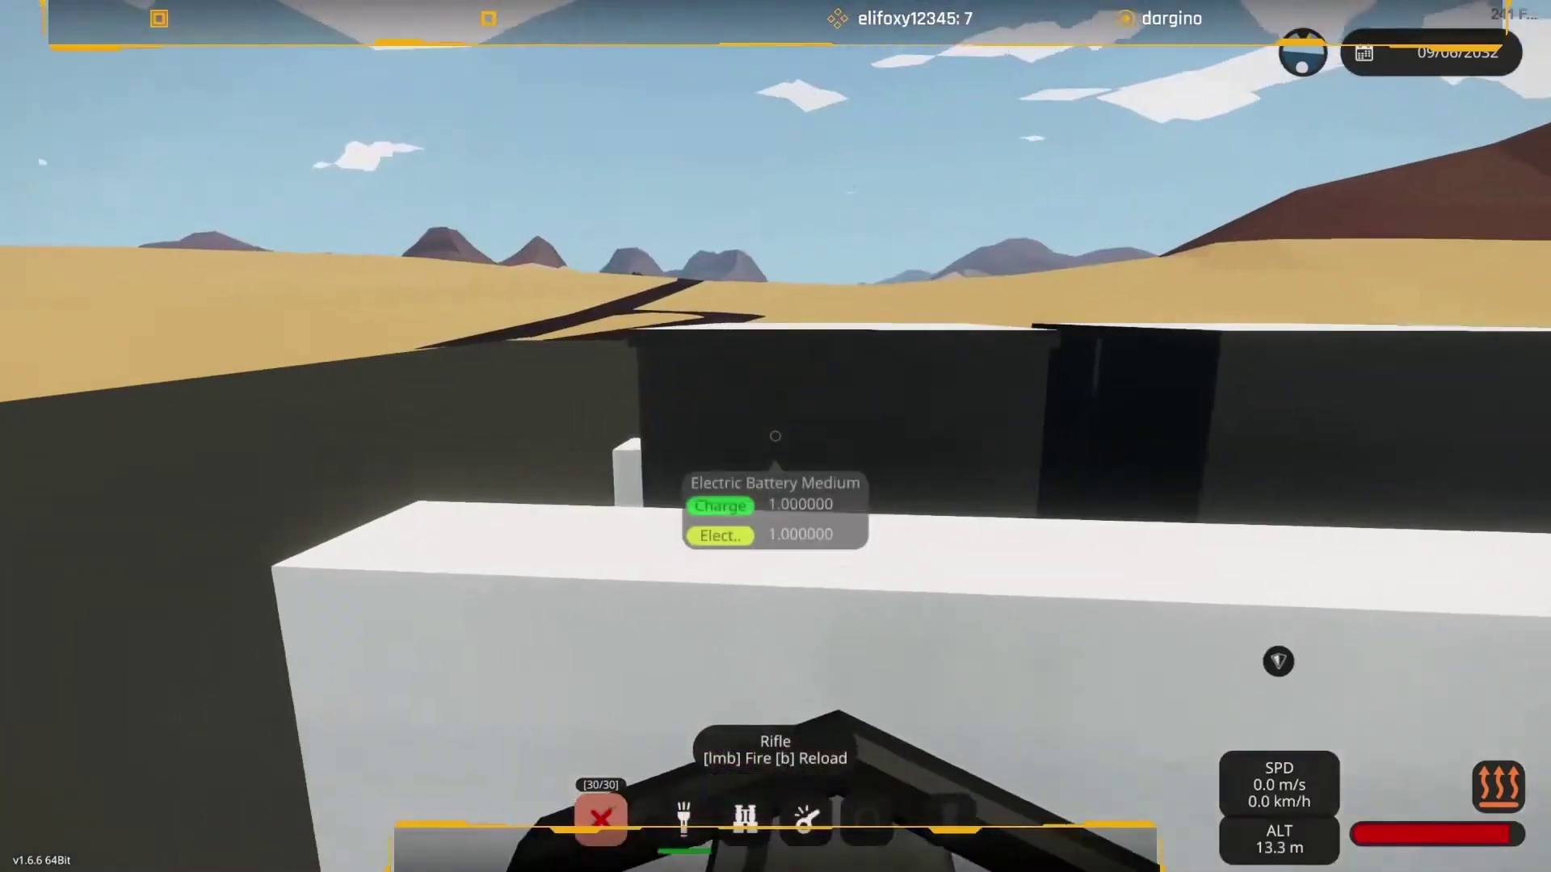
{"action": "key", "text": "w"}
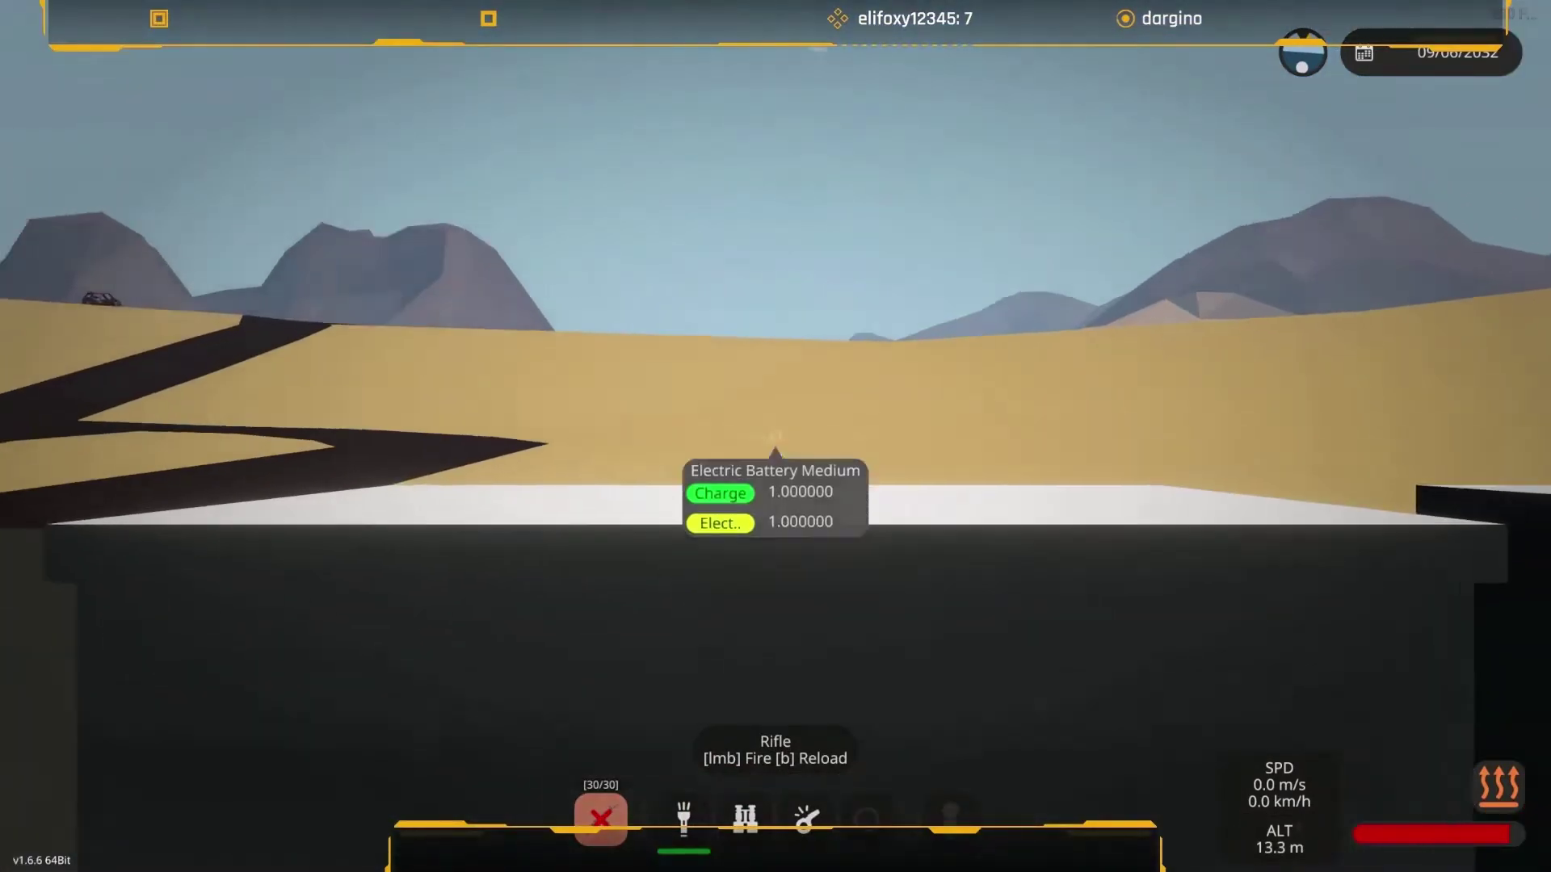
{"action": "key", "text": "w"}
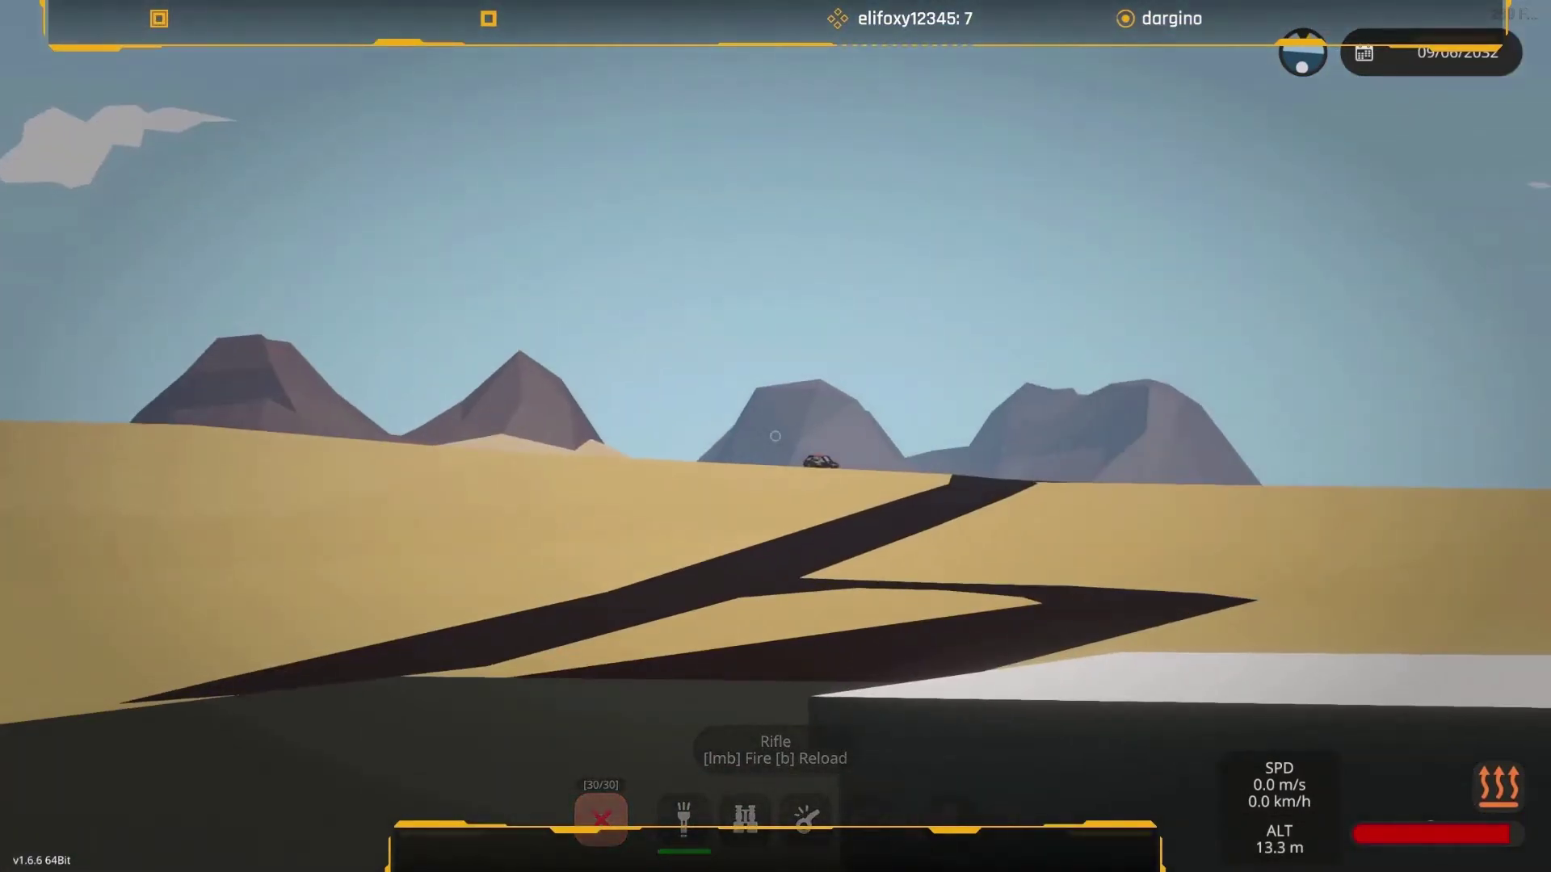
{"action": "key", "text": "f"}
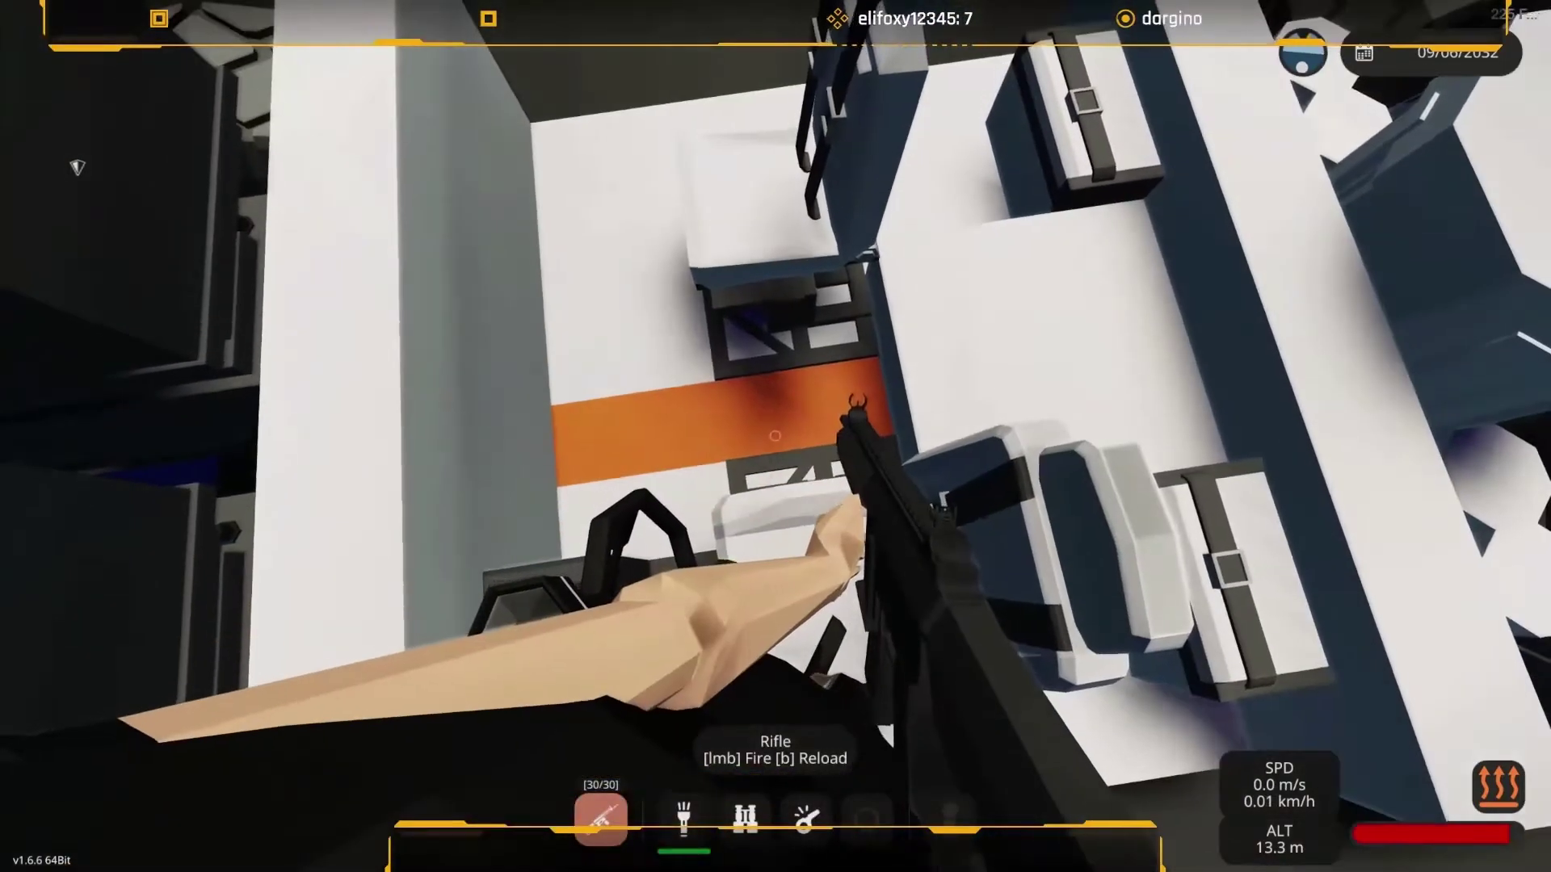
{"action": "scroll", "coordinate": [1094, 496], "scroll_direction": "up", "scroll_amount": 5}
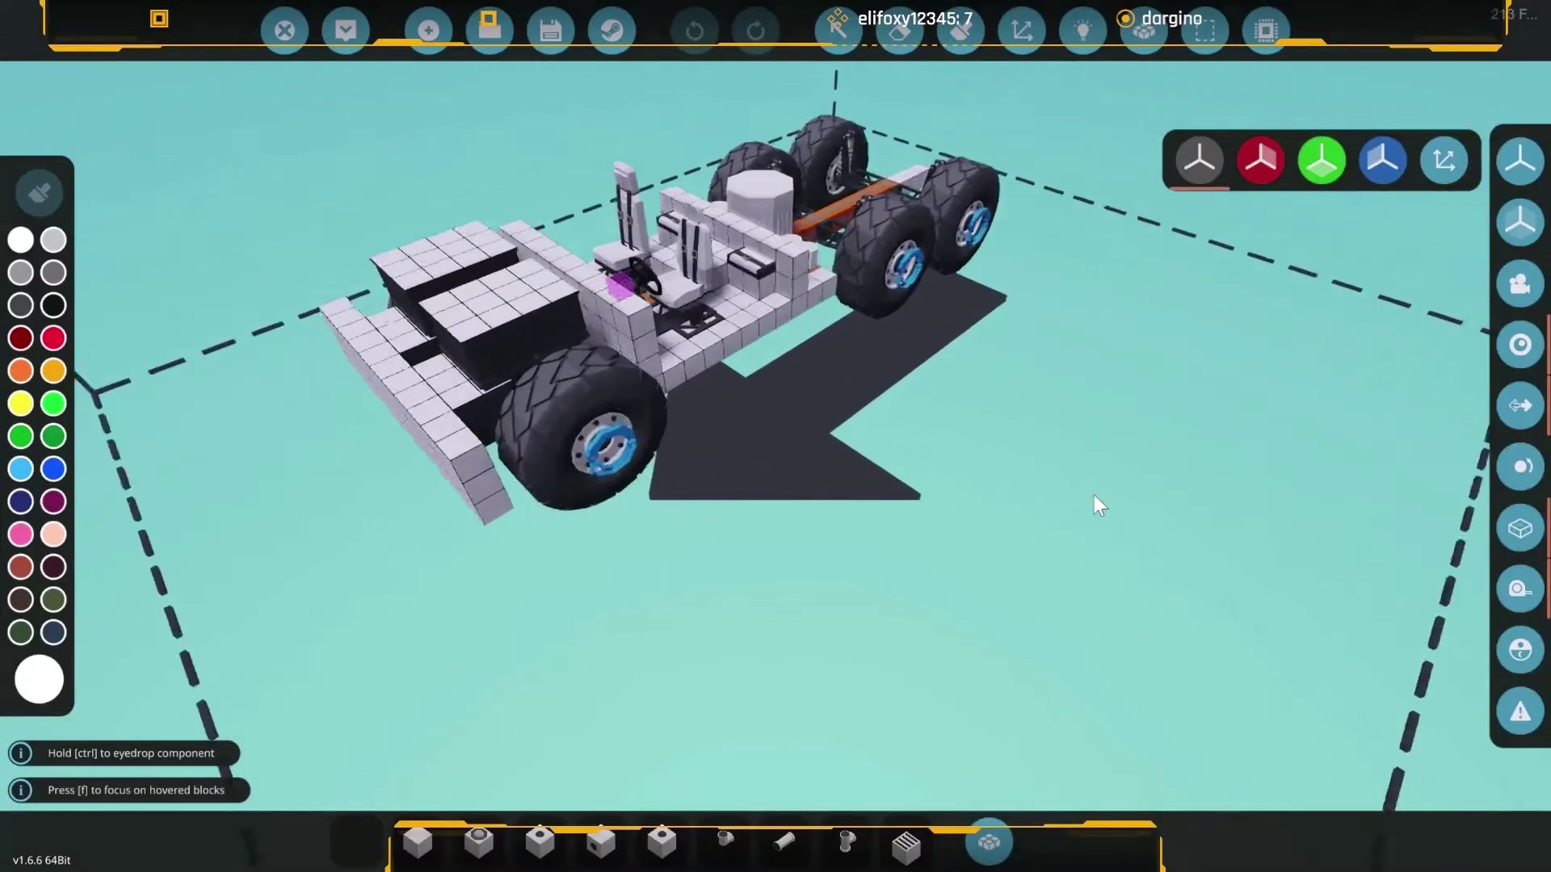
Select the seats inside the cab and move them one step higher.
{"action": "mouse_move", "coordinate": [1095, 496]}
{"action": "left_mouse_down"}
{"action": "mouse_move", "coordinate": [979, 406]}
{"action": "mouse_move", "coordinate": [891, 532]}
{"action": "left_mouse_up"}
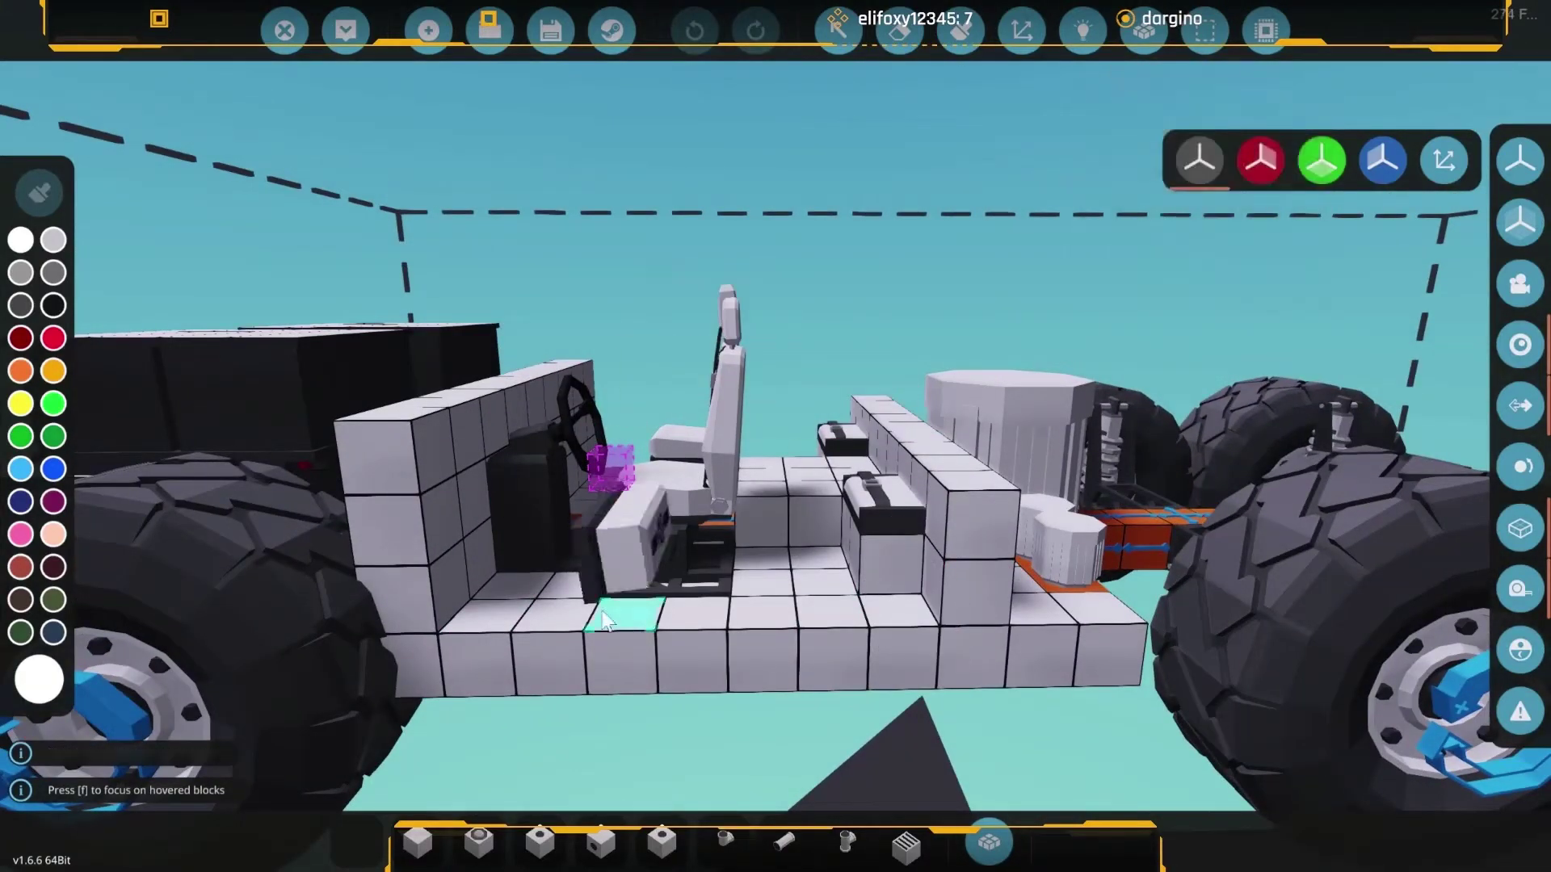
{"action": "left_click", "coordinate": [1203, 31]}
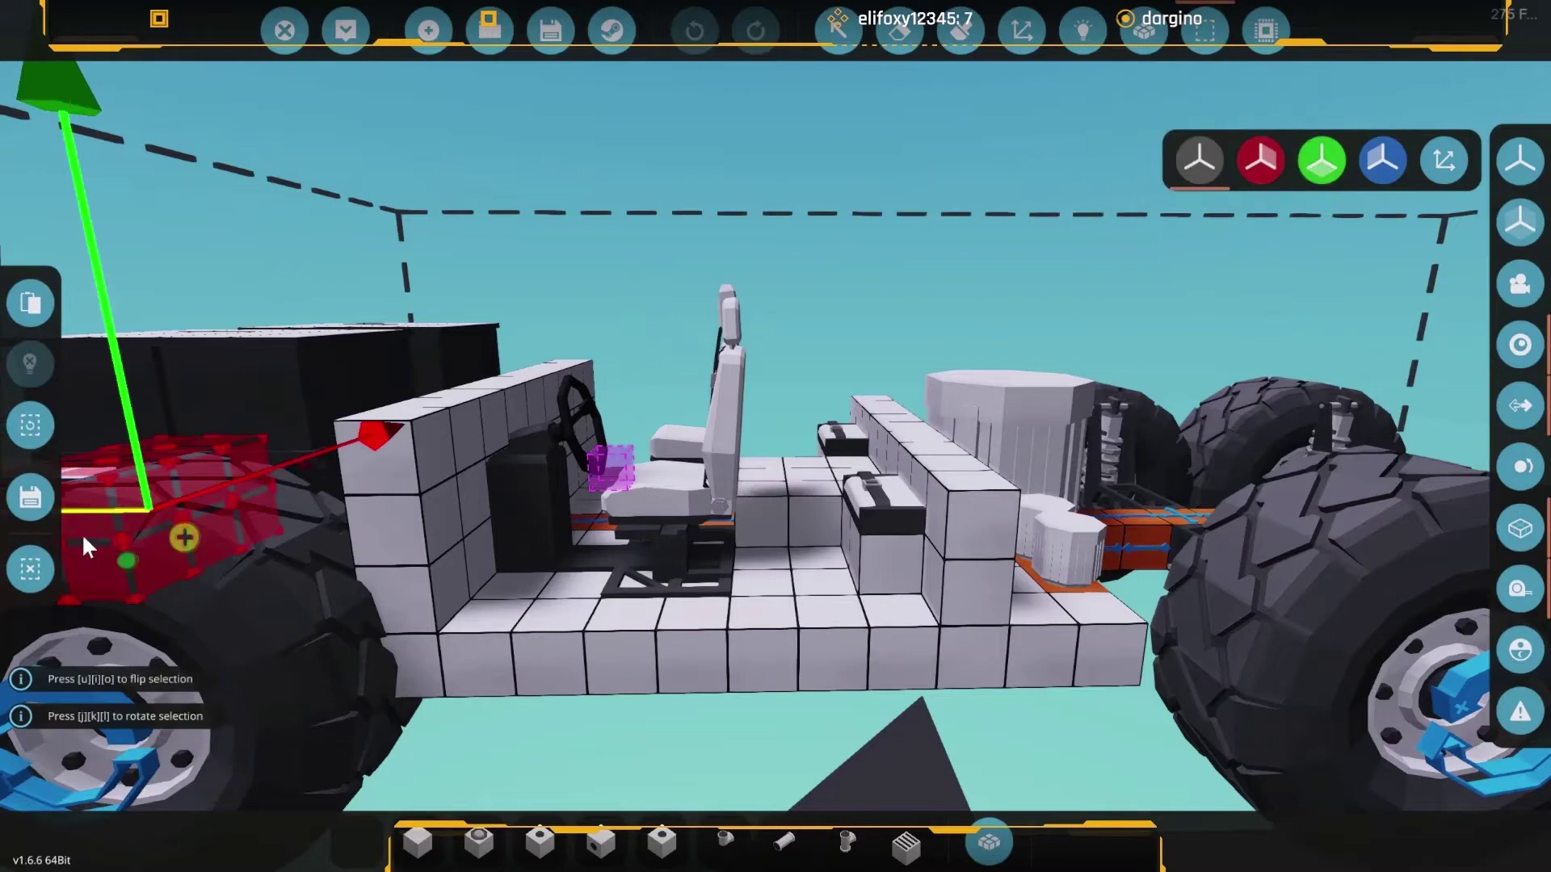
{"action": "left_click", "coordinate": [32, 568]}
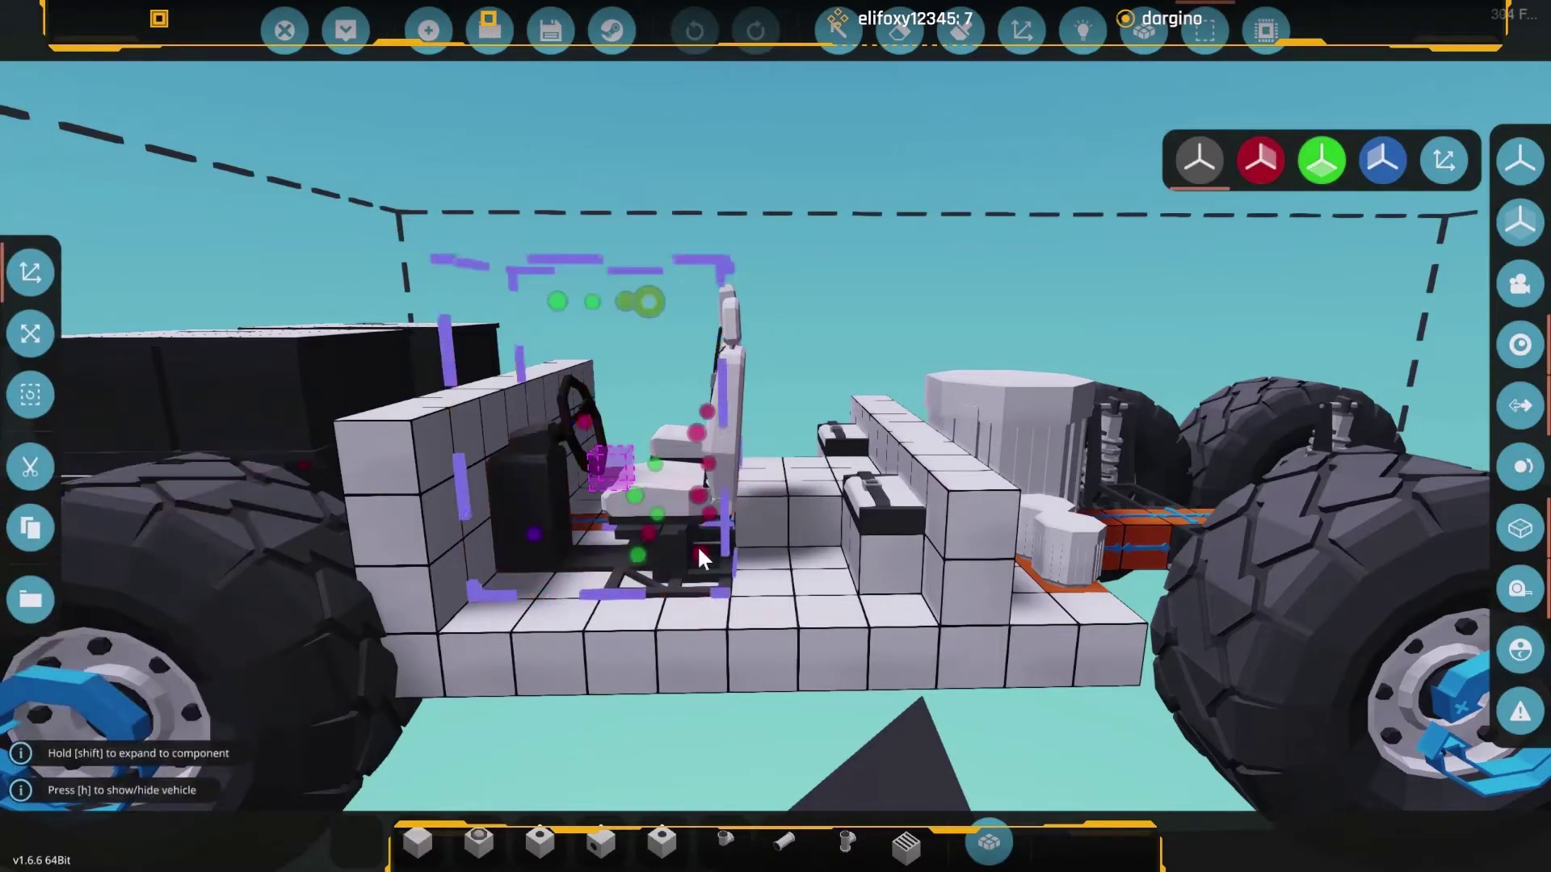
{"action": "left_click", "coordinate": [894, 518]}
{"action": "left_click_drag", "start_coordinate": [909, 544], "coordinate": [954, 654]}
{"action": "right_click", "coordinate": [954, 654]}
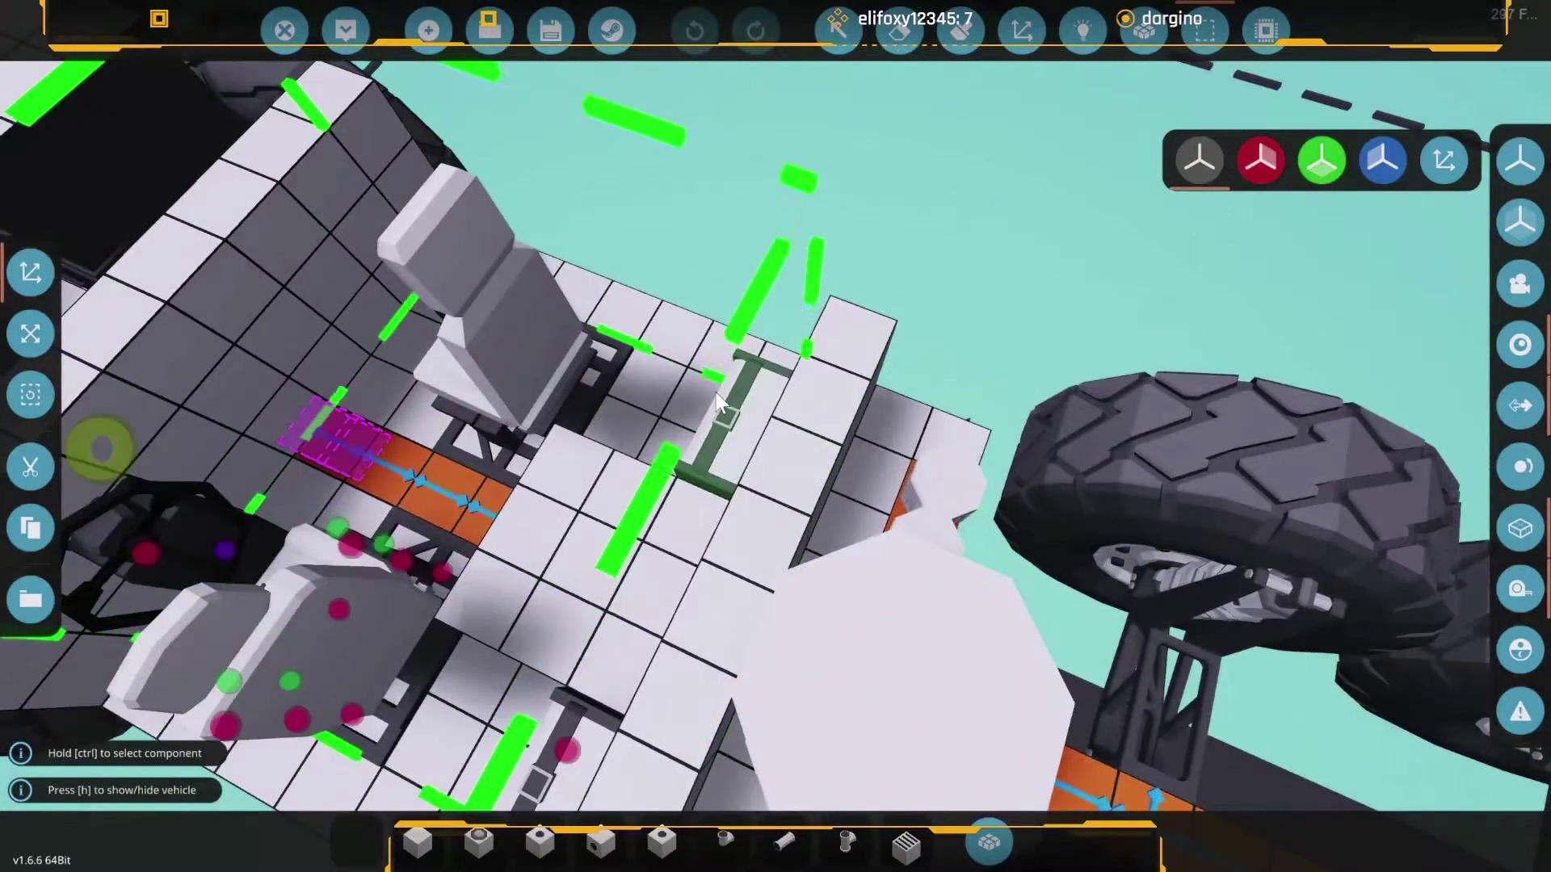
{"action": "left_click", "coordinate": [703, 393]}
{"action": "left_click_drag", "start_coordinate": [726, 412], "coordinate": [776, 464]}
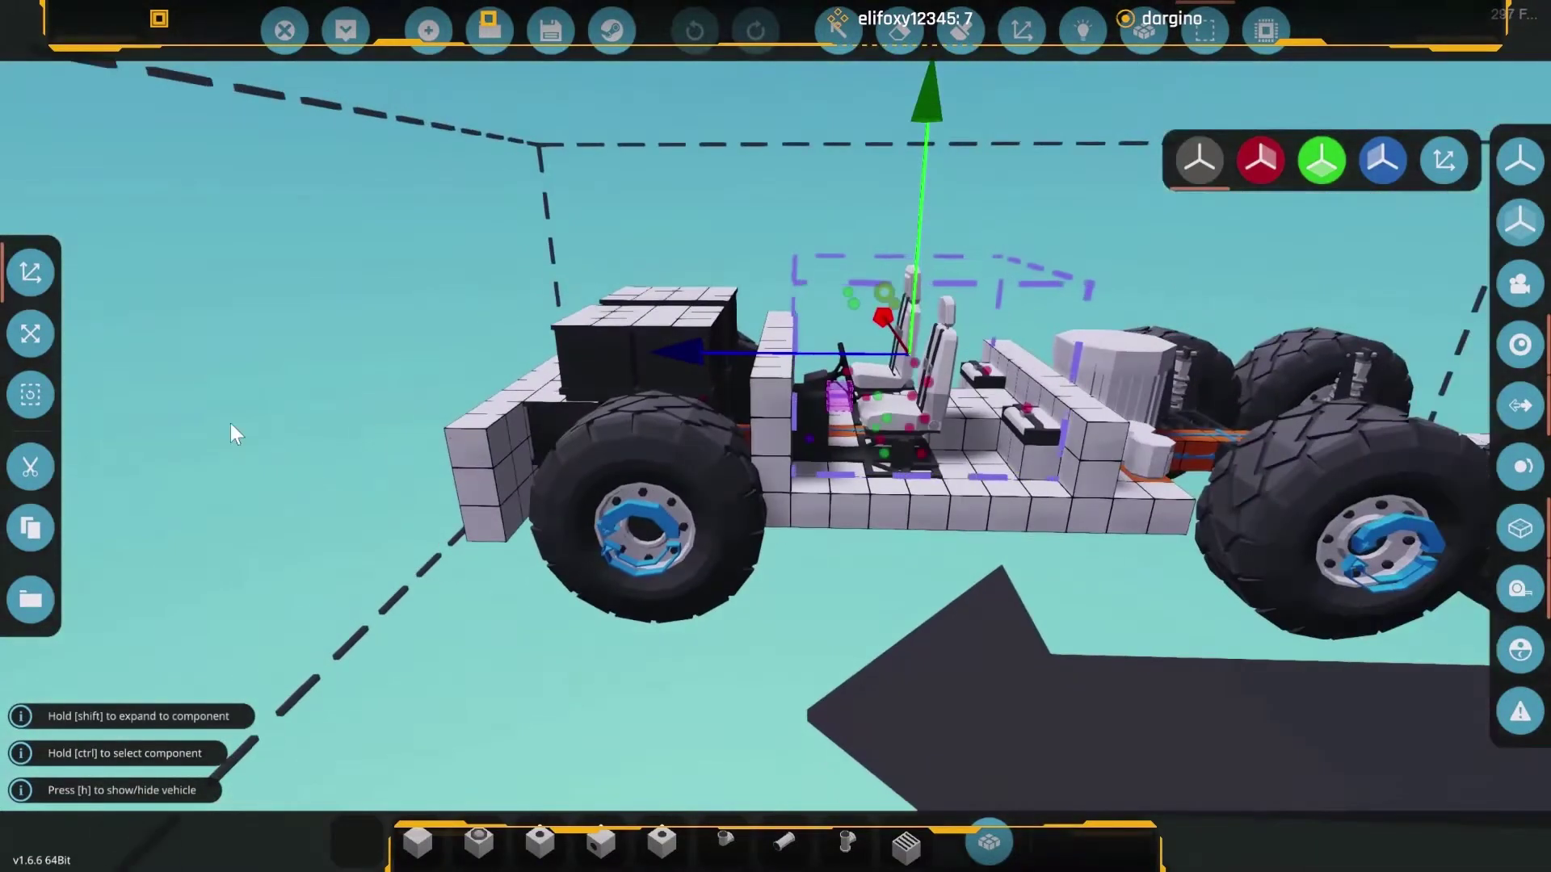
{"action": "left_click", "coordinate": [31, 465]}
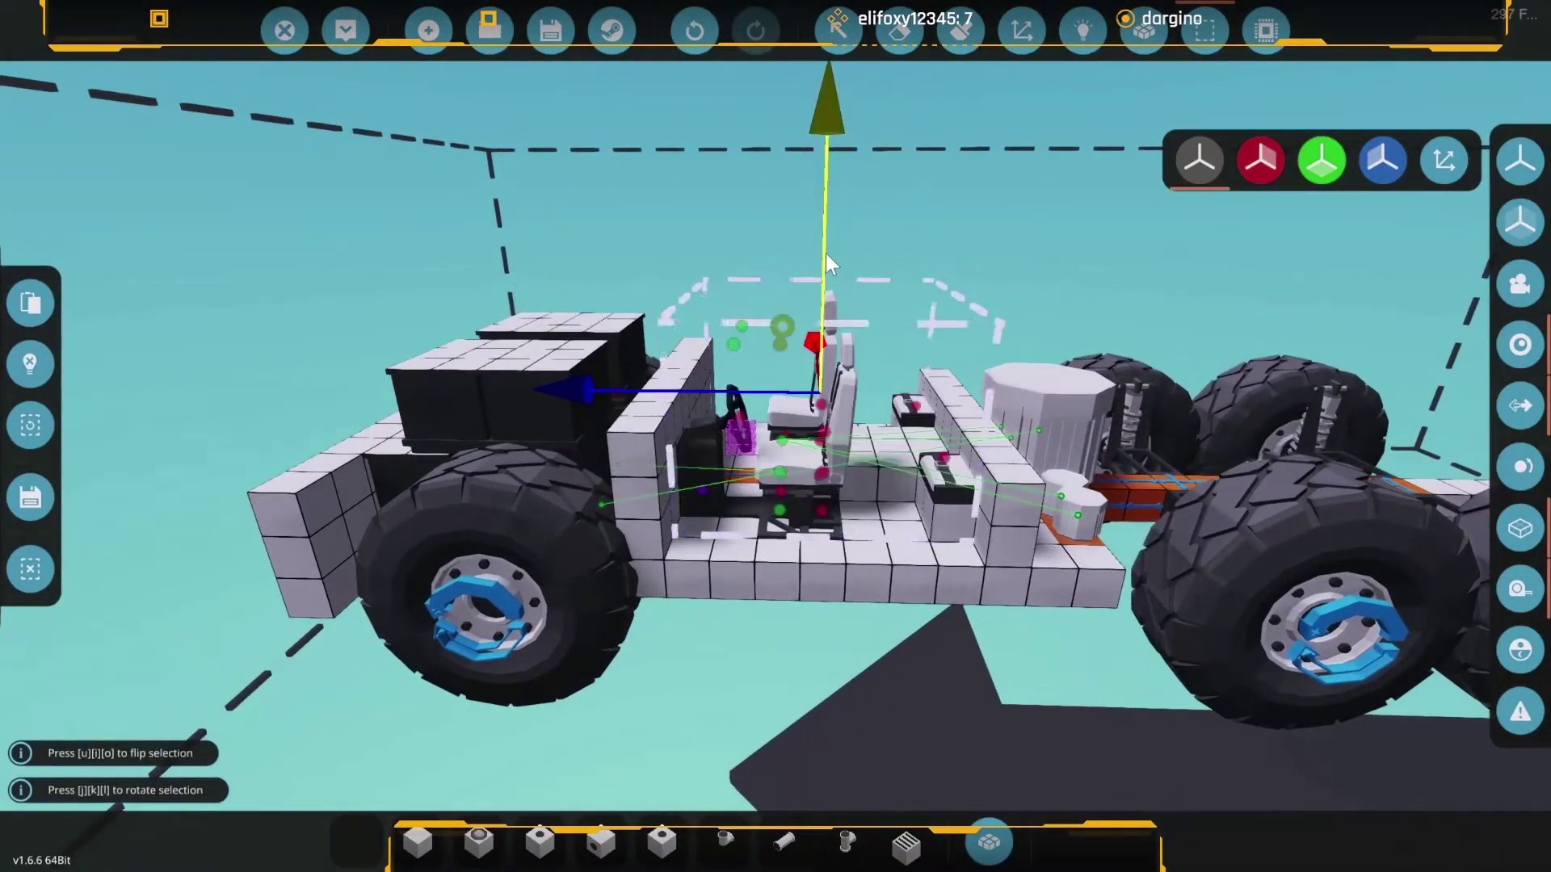
{"action": "left_click_drag", "start_coordinate": [825, 126], "coordinate": [825, 85]}
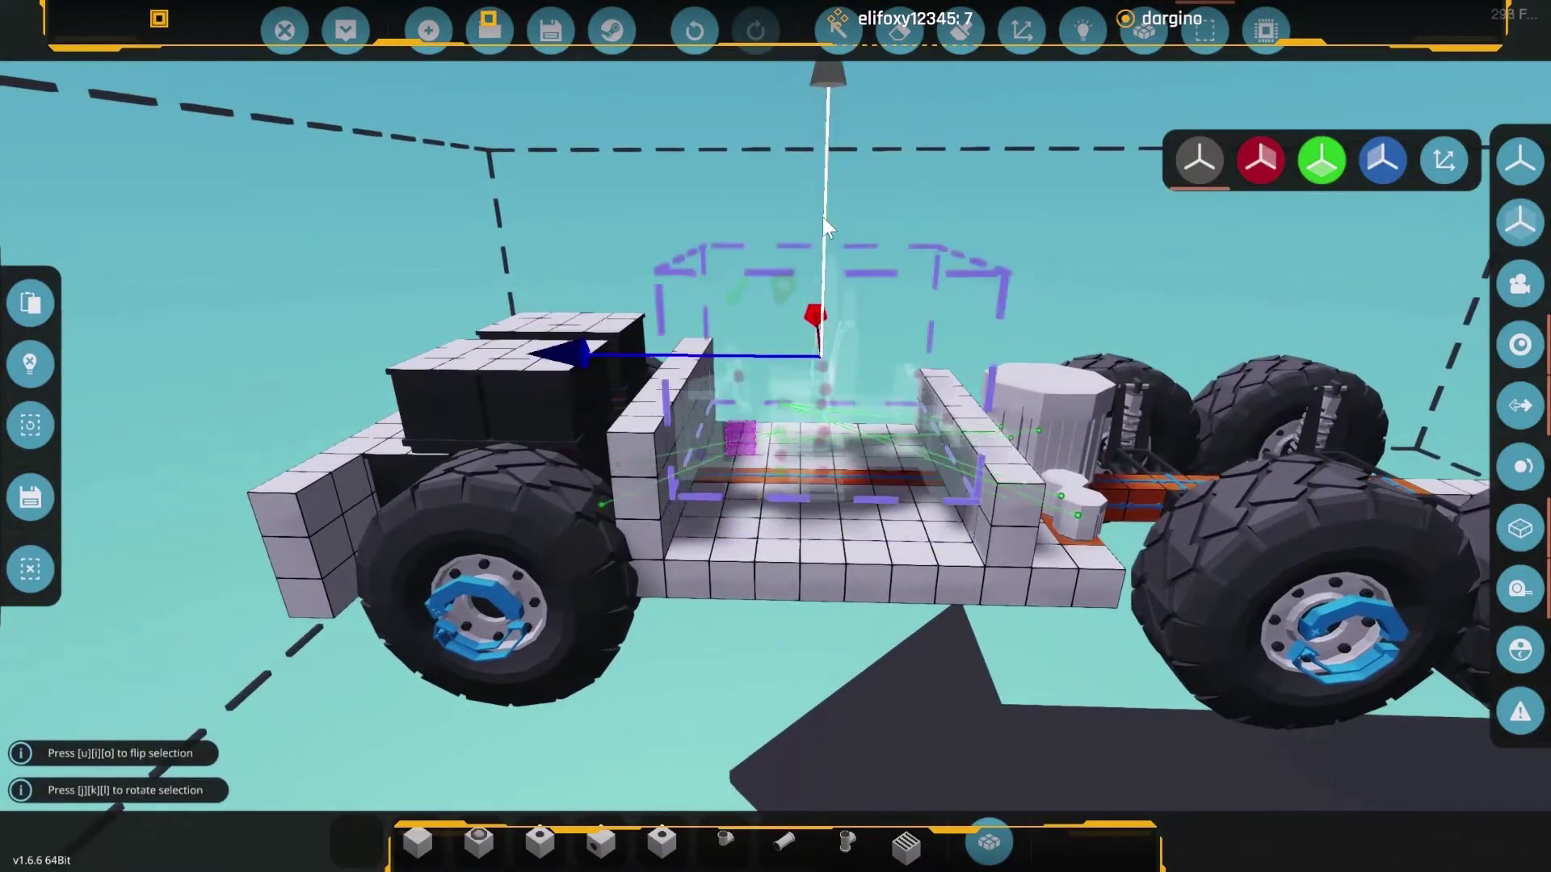
{"action": "left_click", "coordinate": [31, 303]}
Remove a block from the cab floor, then undo the removal.
{"action": "mouse_move", "coordinate": [849, 546]}
{"action": "left_mouse_down"}
{"action": "mouse_move", "coordinate": [1001, 554]}
{"action": "mouse_move", "coordinate": [1015, 283]}
{"action": "left_mouse_up"}
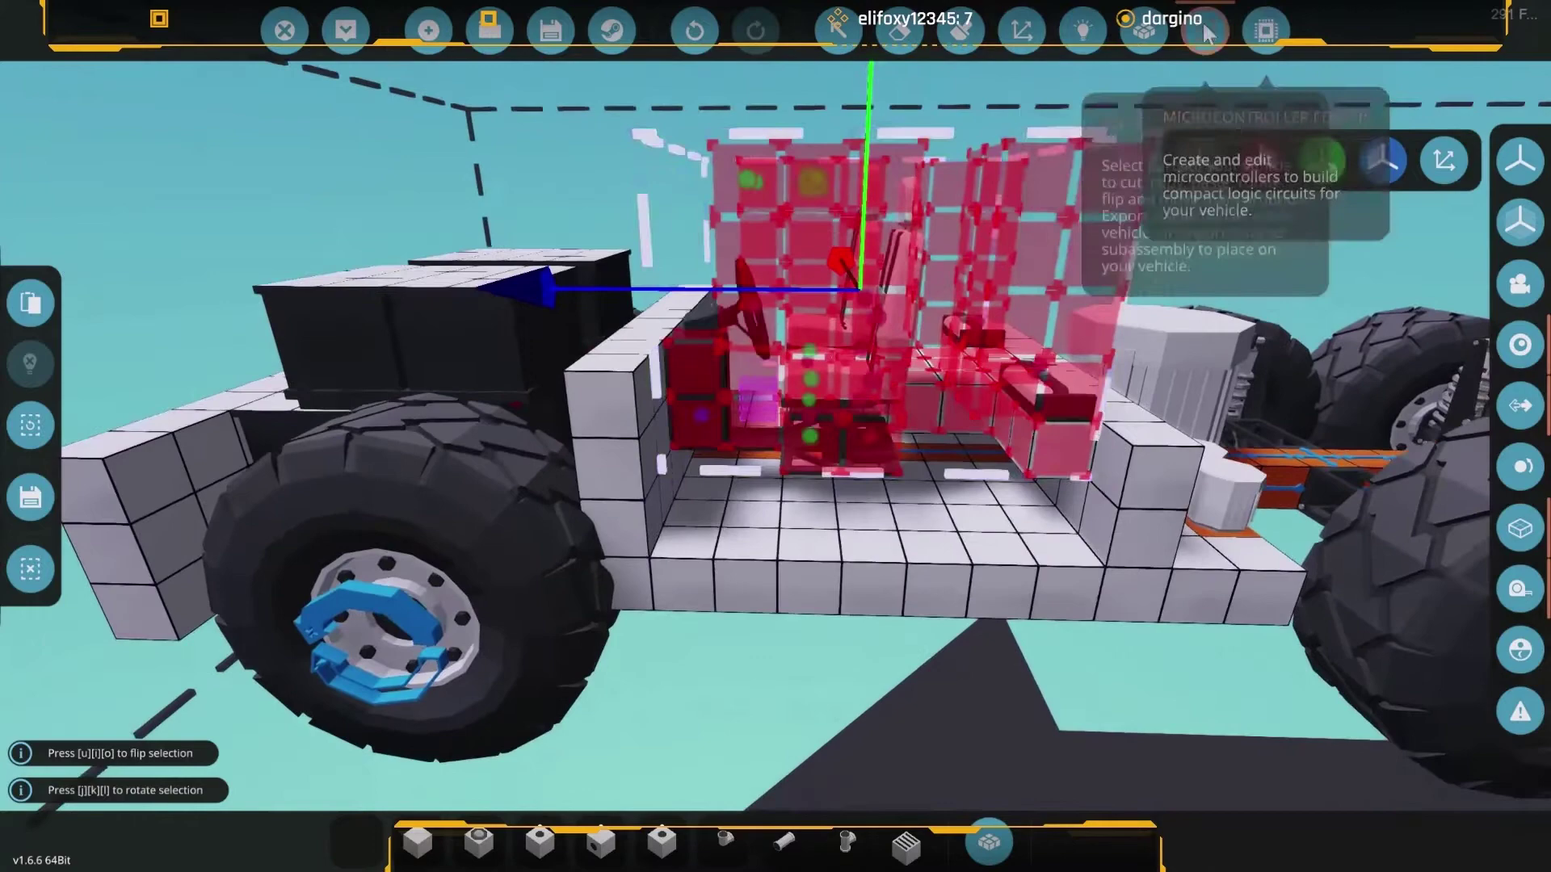
{"action": "left_click", "coordinate": [1201, 21]}
{"action": "left_click", "coordinate": [960, 29]}
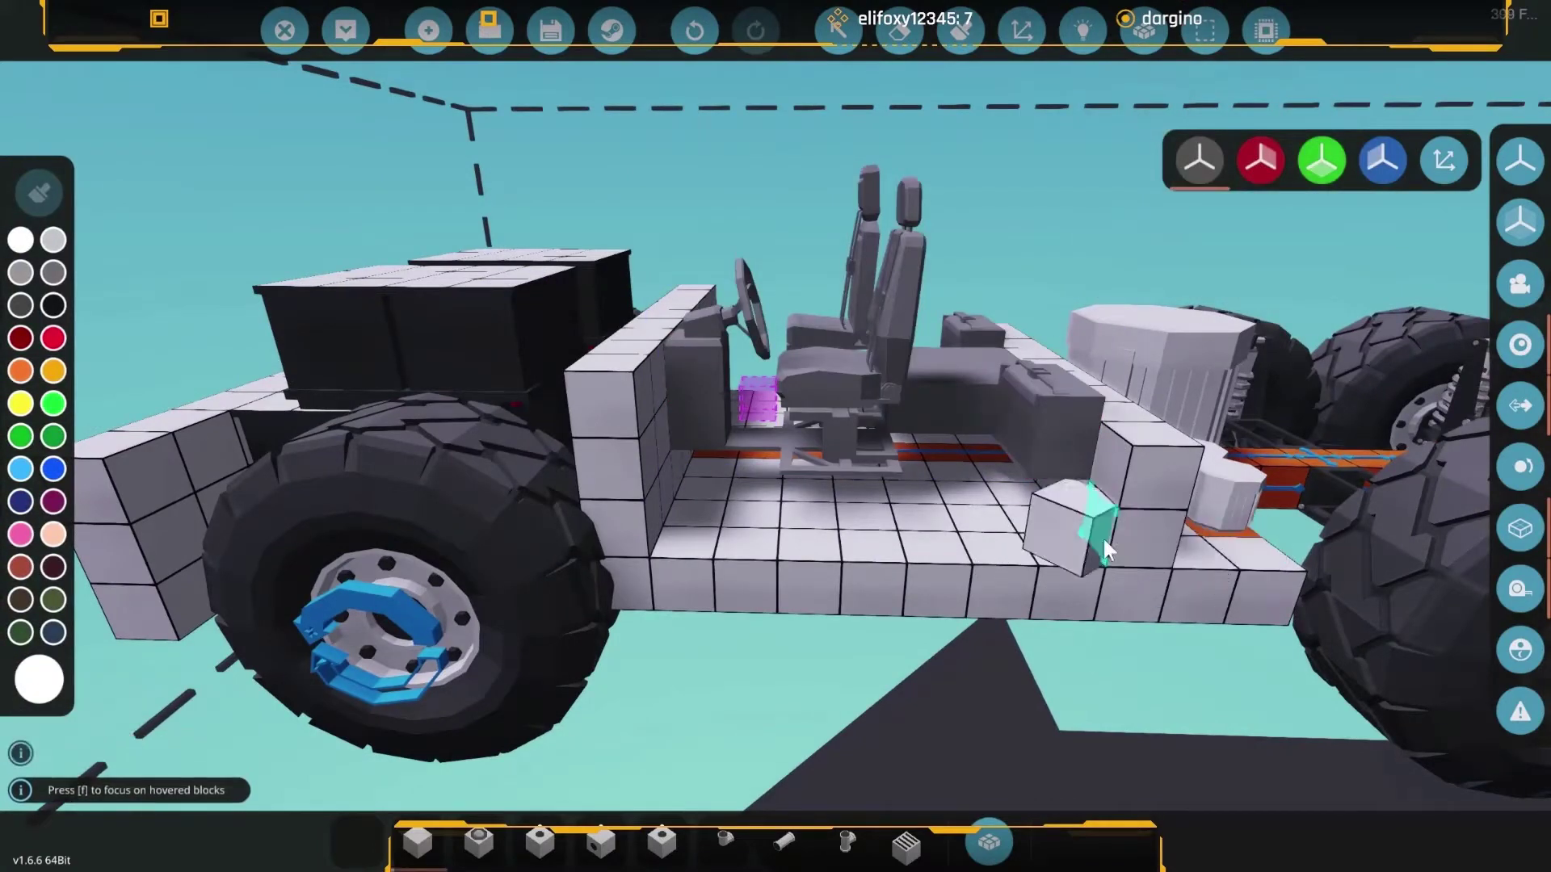
{"action": "left_click", "coordinate": [1097, 533]}
{"action": "scroll", "coordinate": [937, 504], "scroll_direction": "up", "scroll_amount": 5}
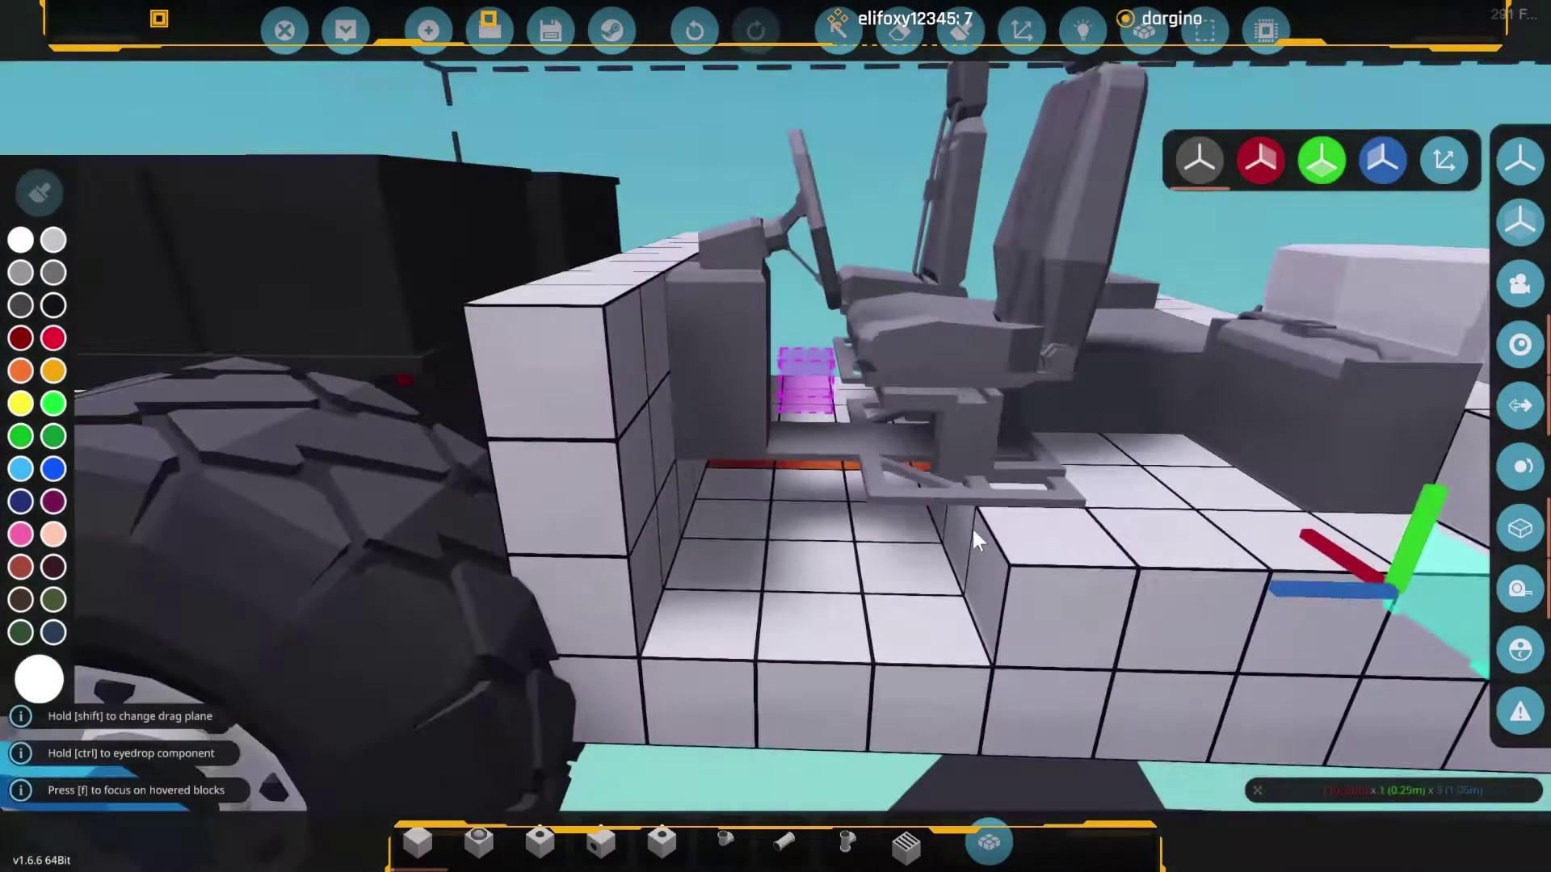
{"action": "mouse_move", "coordinate": [975, 529]}
{"action": "left_mouse_down"}
{"action": "mouse_move", "coordinate": [809, 700]}
{"action": "mouse_move", "coordinate": [726, 760]}
{"action": "left_mouse_up"}
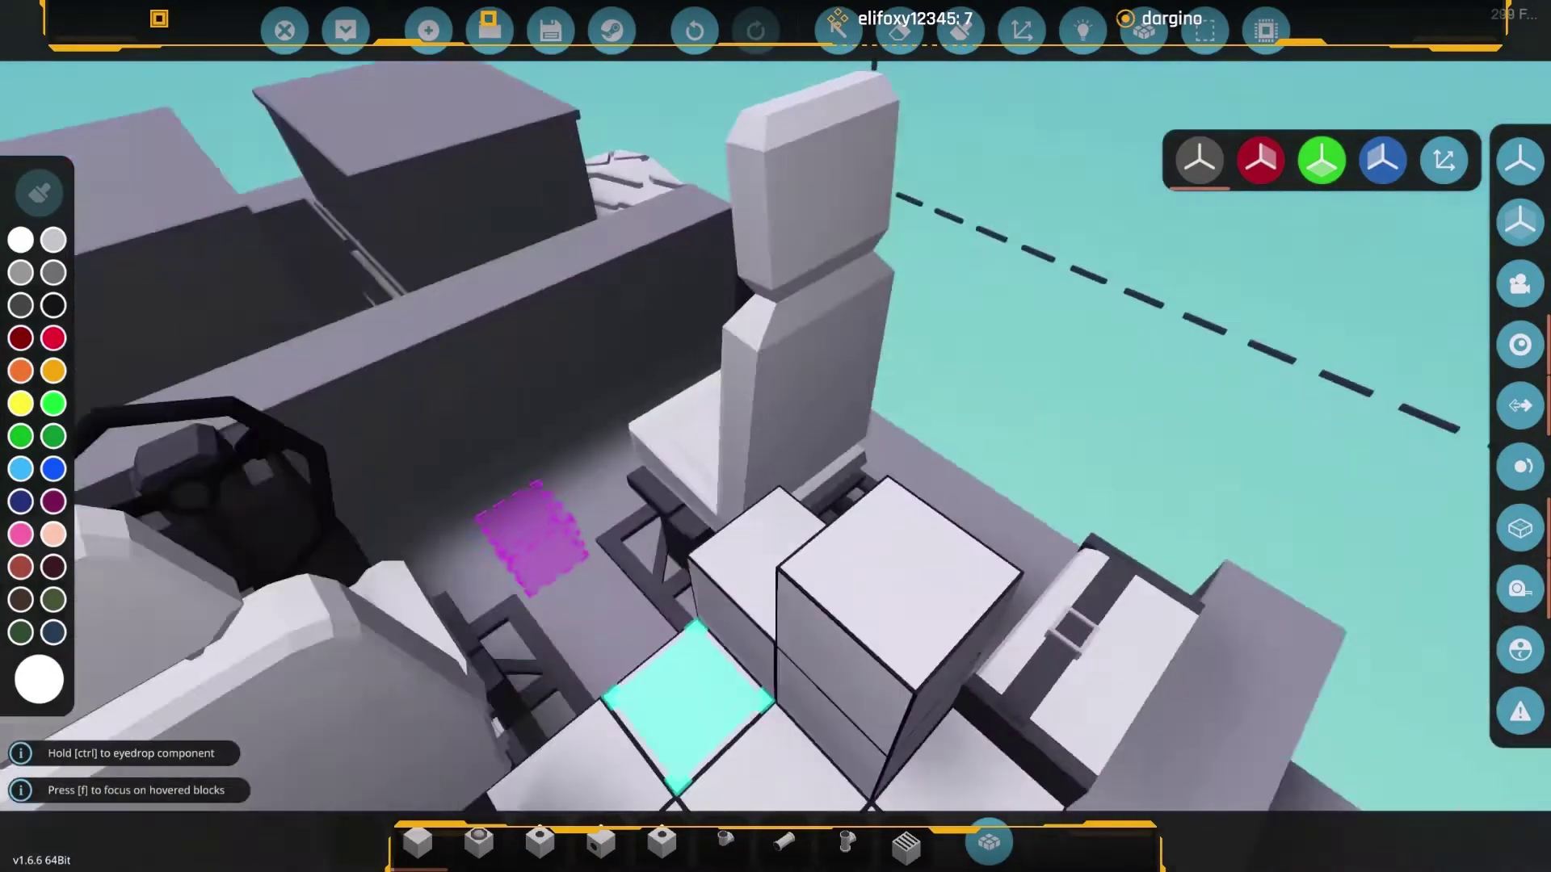
{"action": "scroll", "coordinate": [775, 485], "scroll_direction": "down", "scroll_amount": 5}
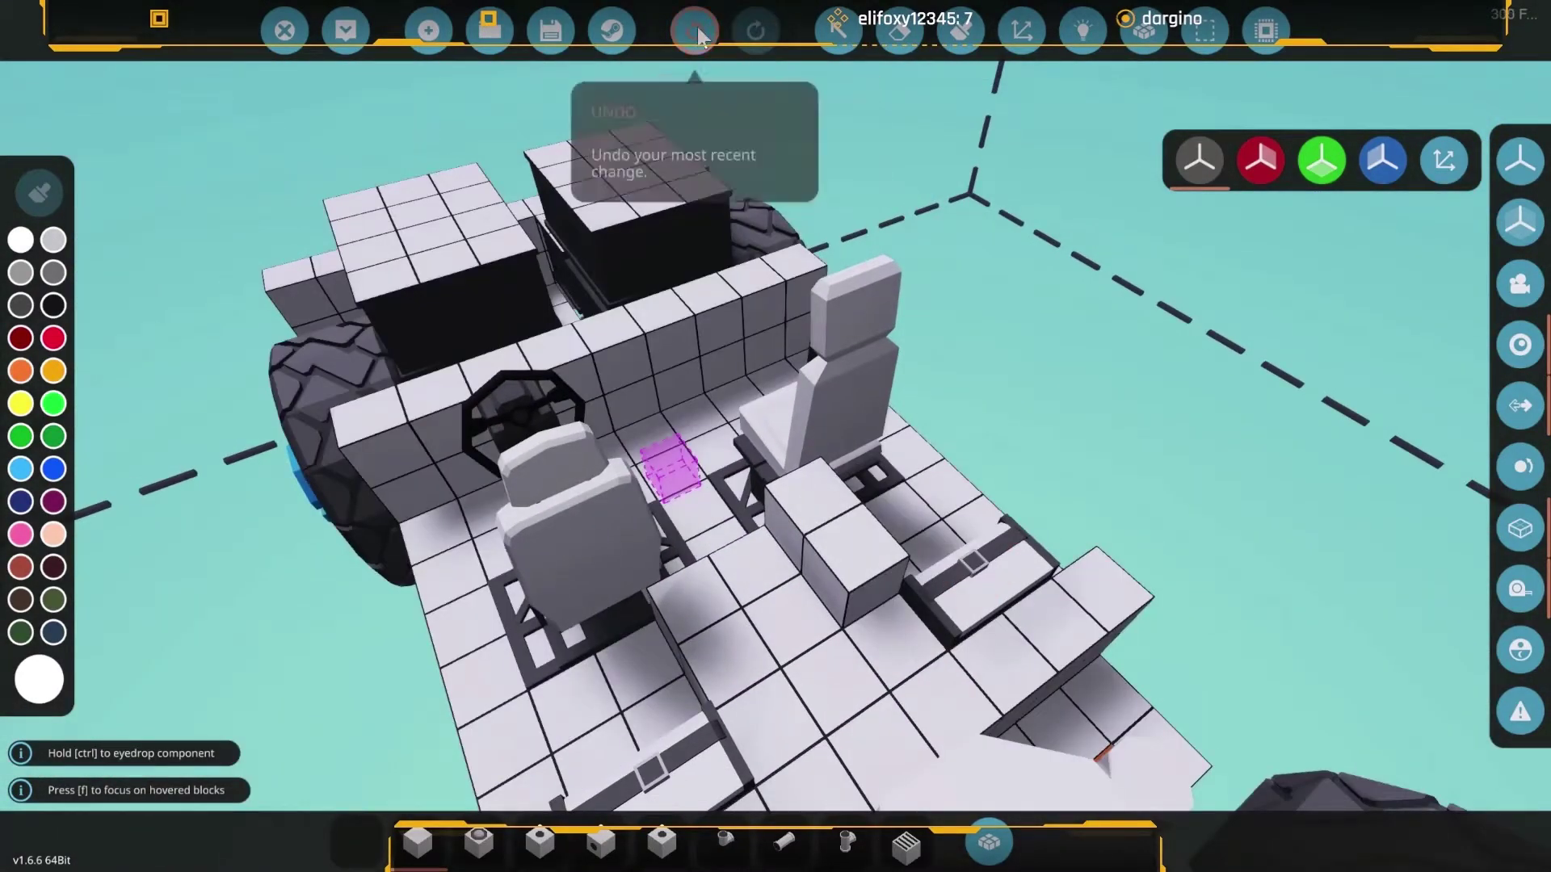
{"action": "left_click", "coordinate": [697, 29]}
{"action": "left_click_drag", "start_coordinate": [722, 511], "coordinate": [1035, 275]}
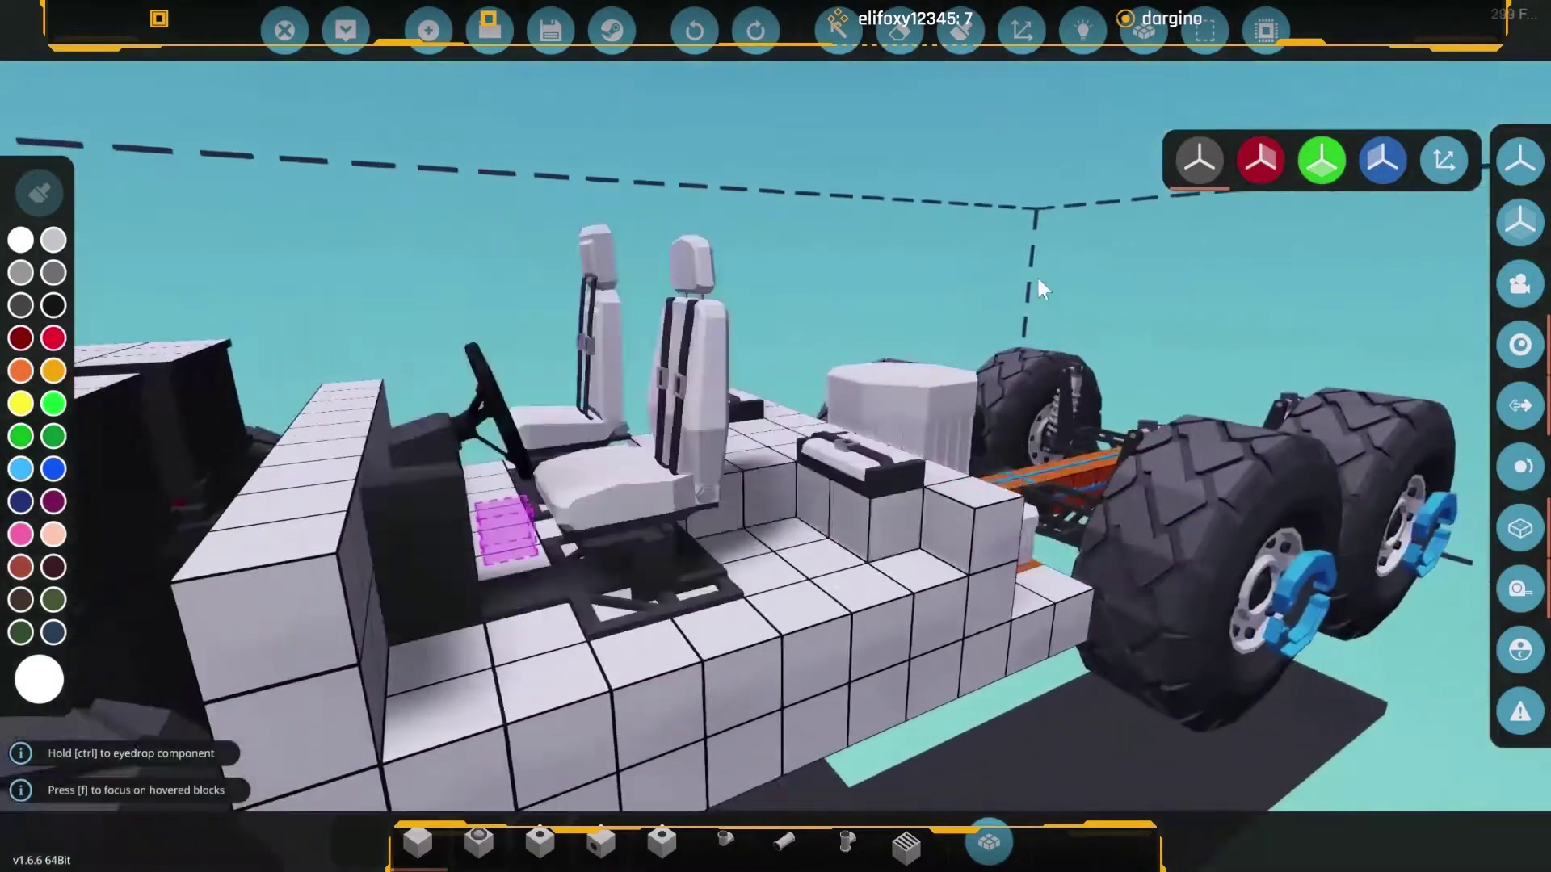
Merge the red body with the adjacent green body using the Merge tool.
{"action": "left_click", "coordinate": [1143, 29]}
{"action": "left_click", "coordinate": [533, 532]}
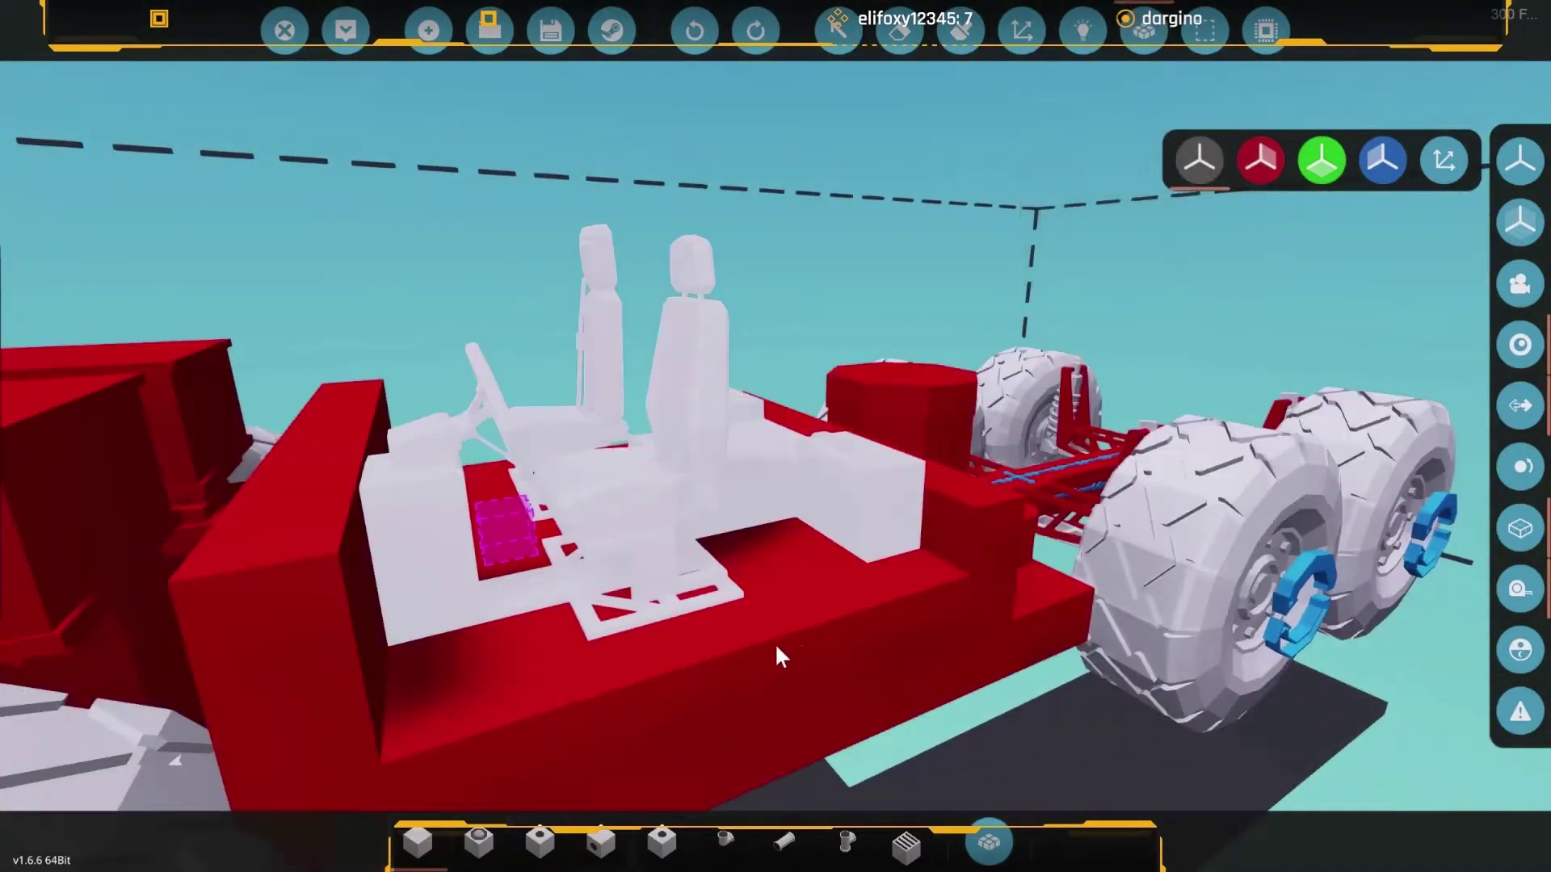
{"action": "left_click", "coordinate": [775, 644]}
{"action": "left_click_drag", "start_coordinate": [835, 651], "coordinate": [758, 281]}
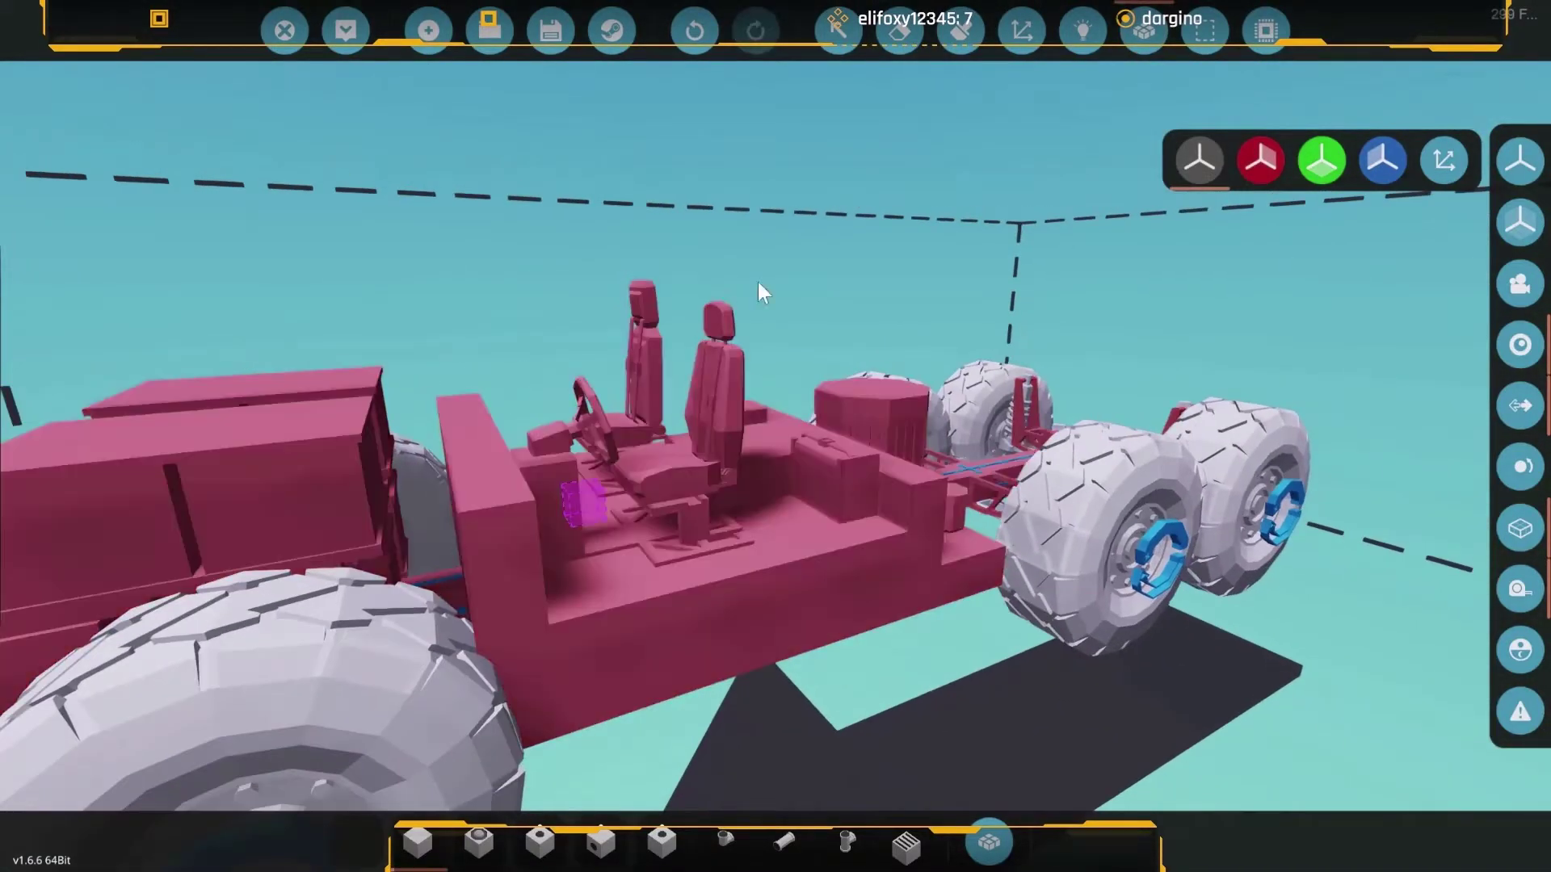
{"action": "left_click", "coordinate": [1142, 29]}
{"action": "key", "text": "e"}
{"action": "key", "text": "Escape"}
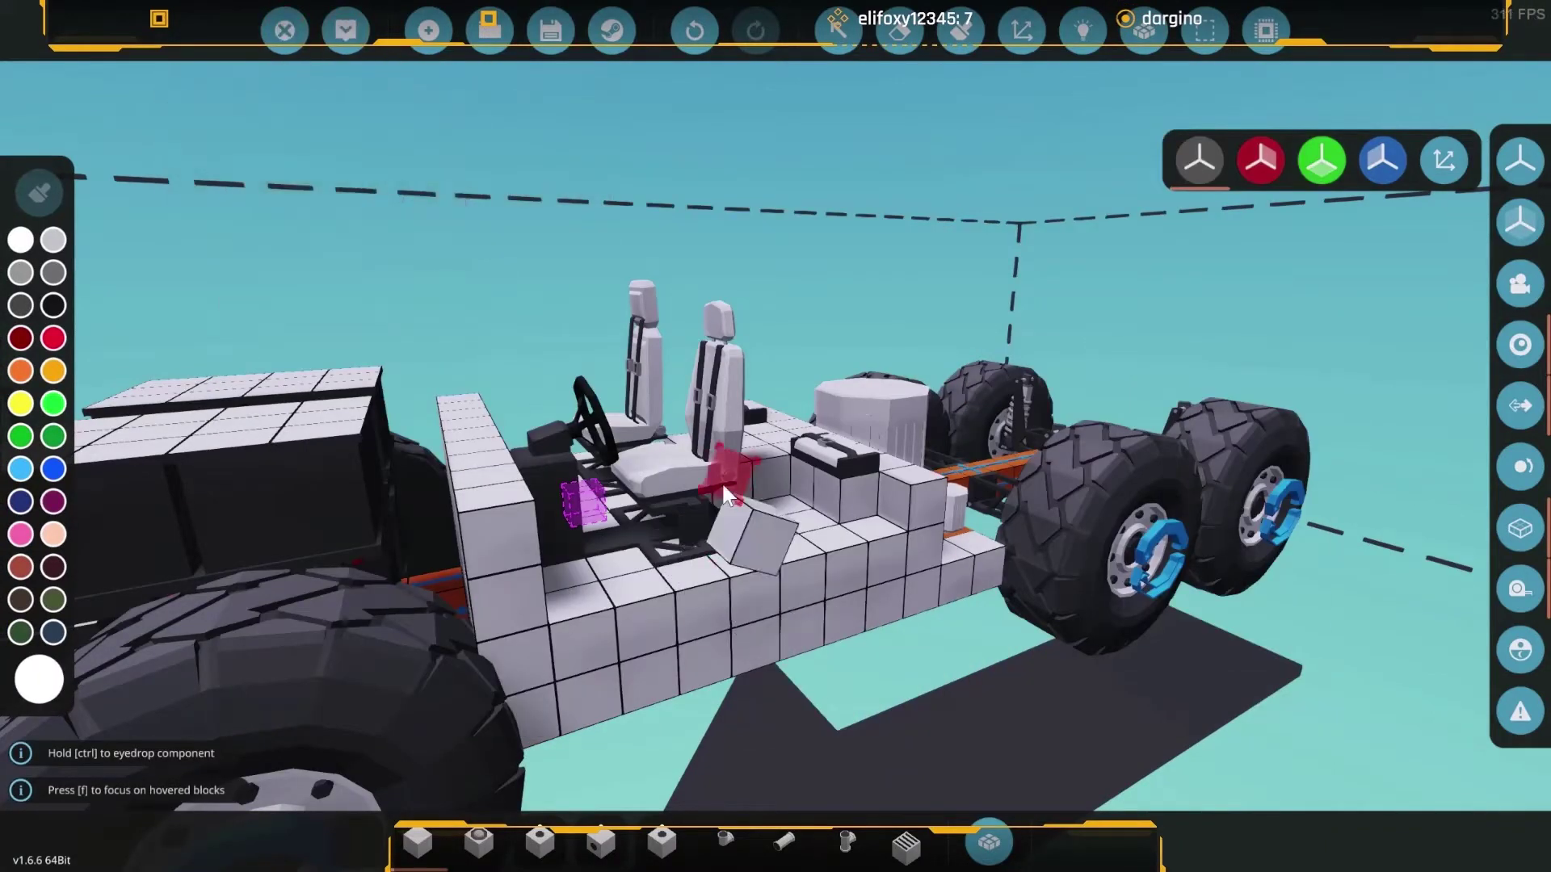
{"action": "mouse_move", "coordinate": [721, 482]}
{"action": "left_mouse_down"}
{"action": "mouse_move", "coordinate": [815, 368]}
{"action": "mouse_move", "coordinate": [874, 496]}
{"action": "left_mouse_up"}
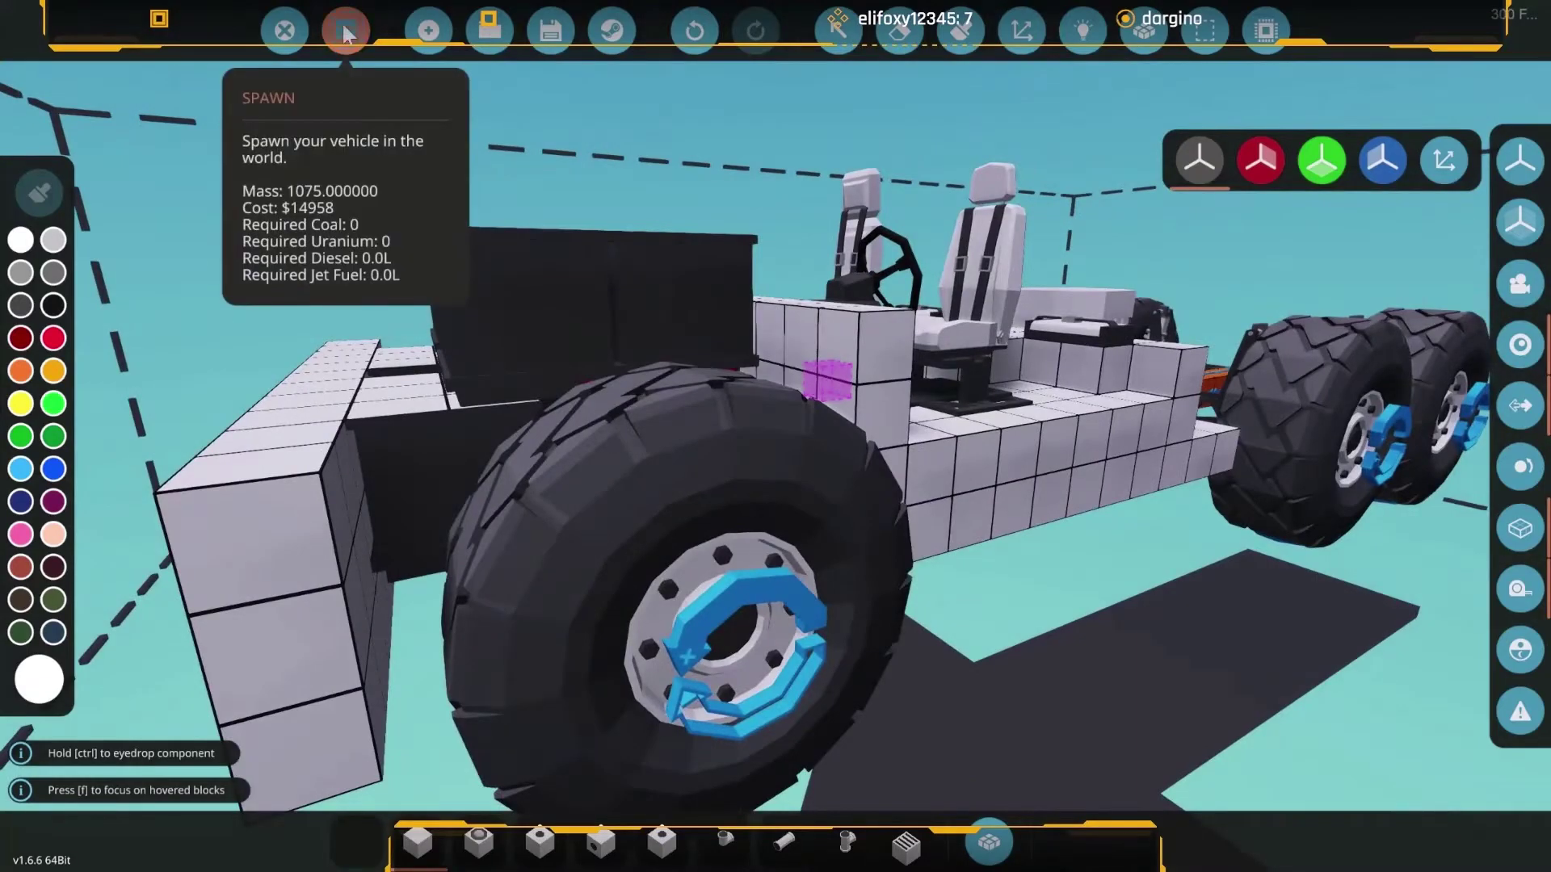
{"action": "left_click", "coordinate": [347, 31]}
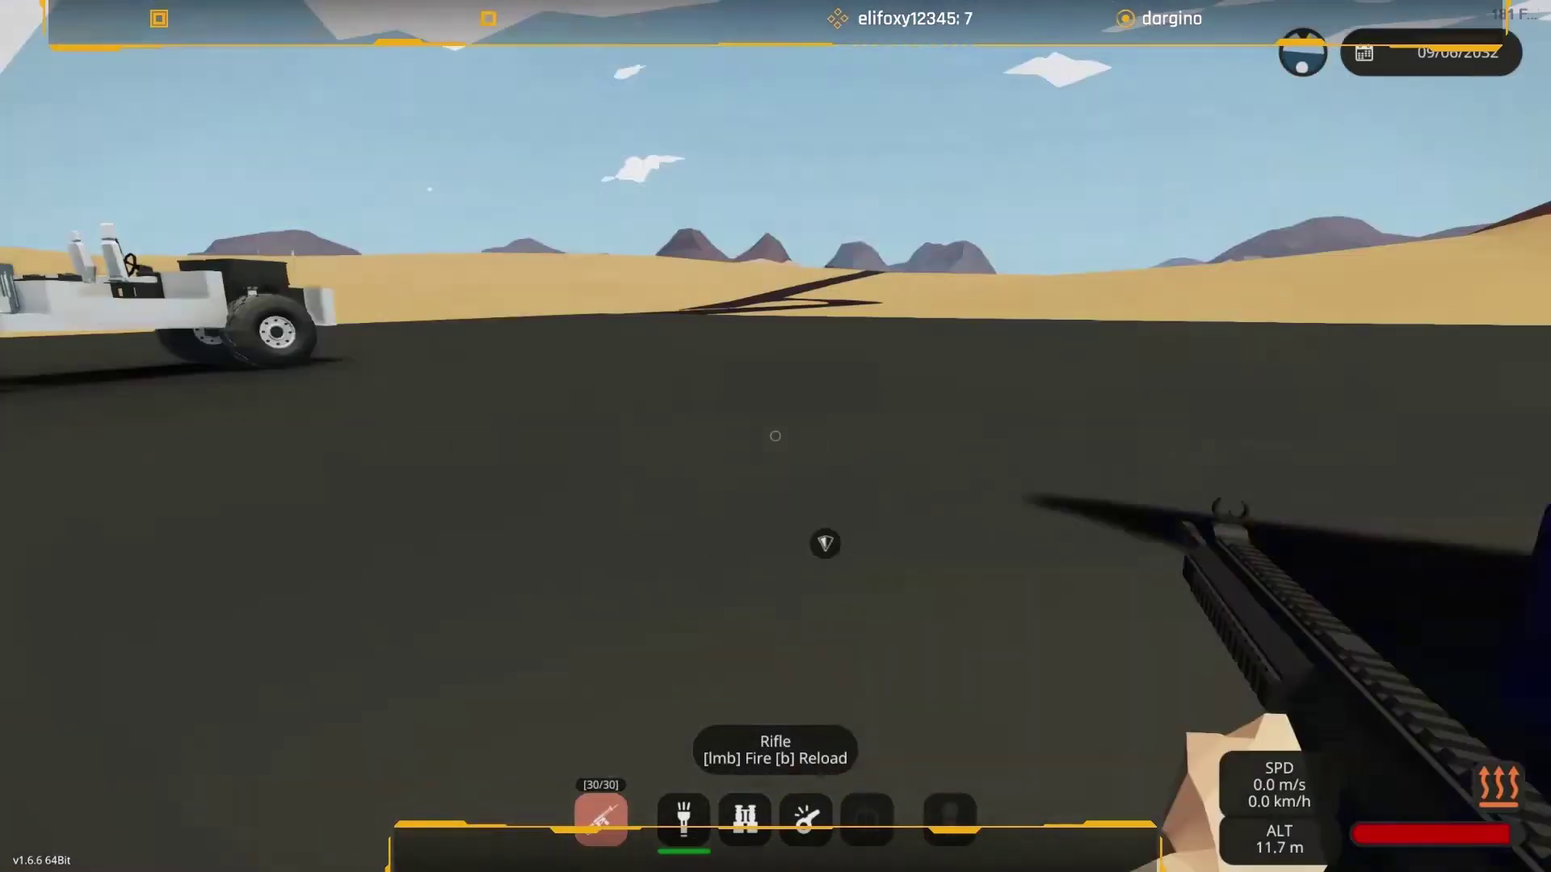
{"action": "key", "text": "w"}
{"action": "key", "text": "w"}
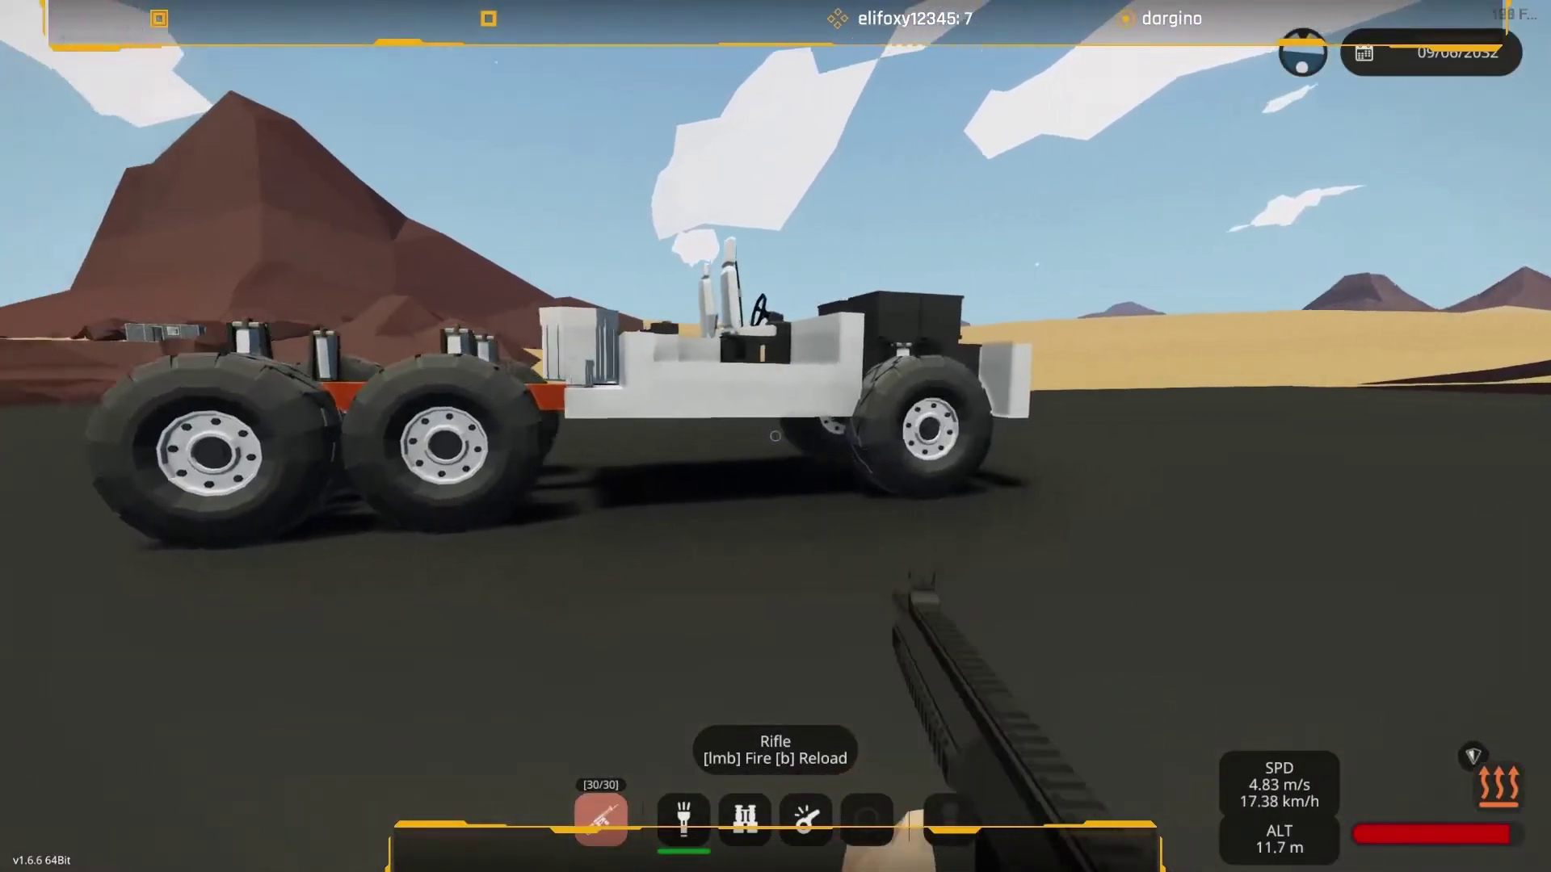
{"action": "key", "text": "w"}
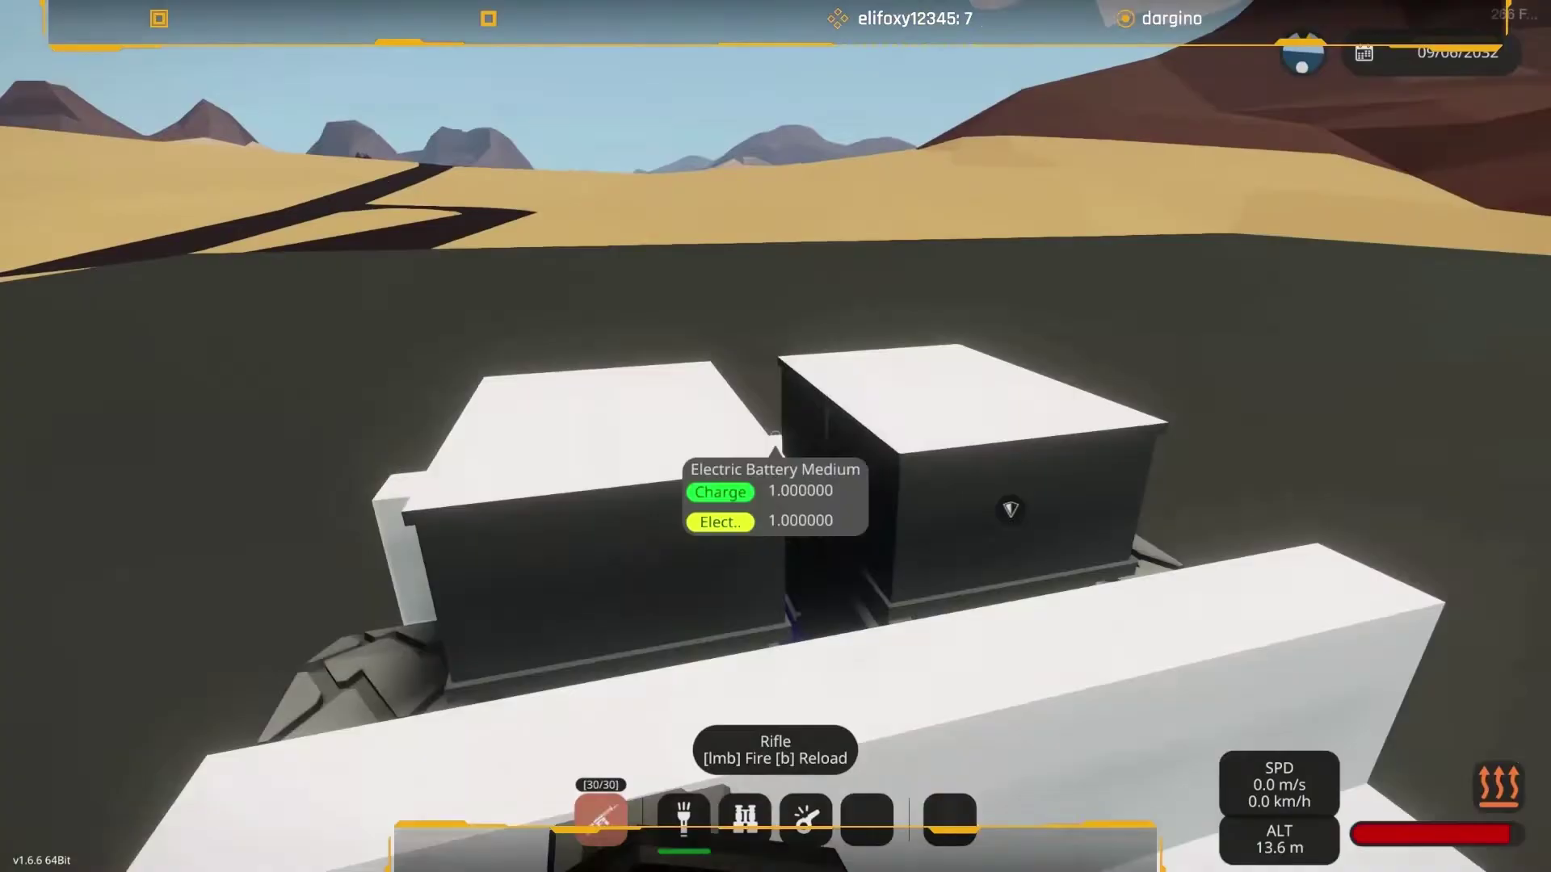
{"action": "key", "text": "w"}
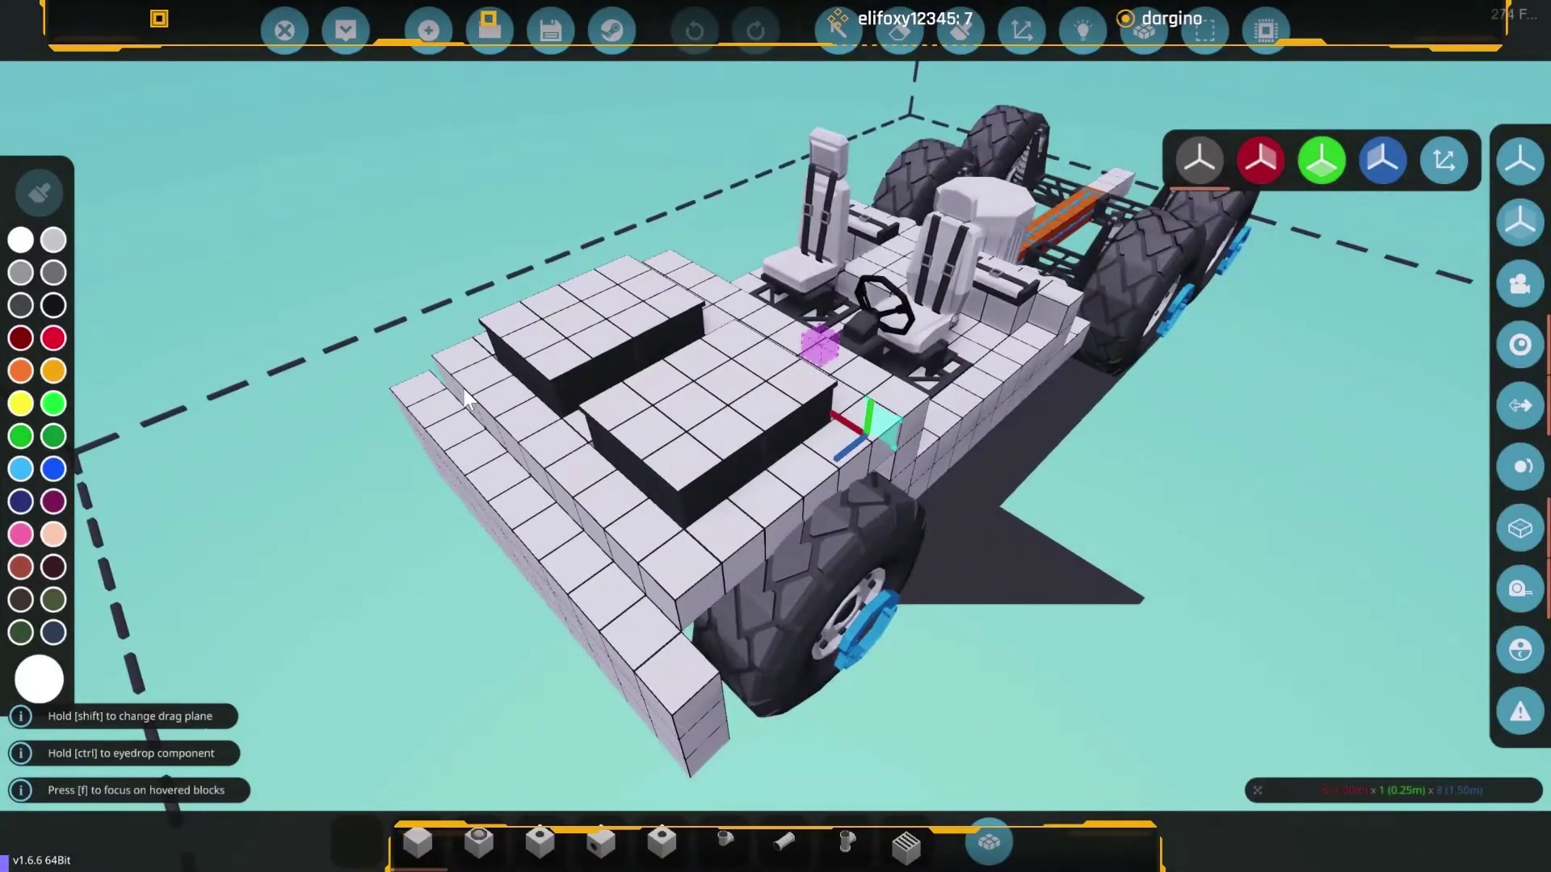
Lay block layers over the front deck and fill the gap between the slabs.
{"action": "left_click_drag", "start_coordinate": [903, 434], "coordinate": [510, 382]}
{"action": "right_click", "coordinate": [511, 373]}
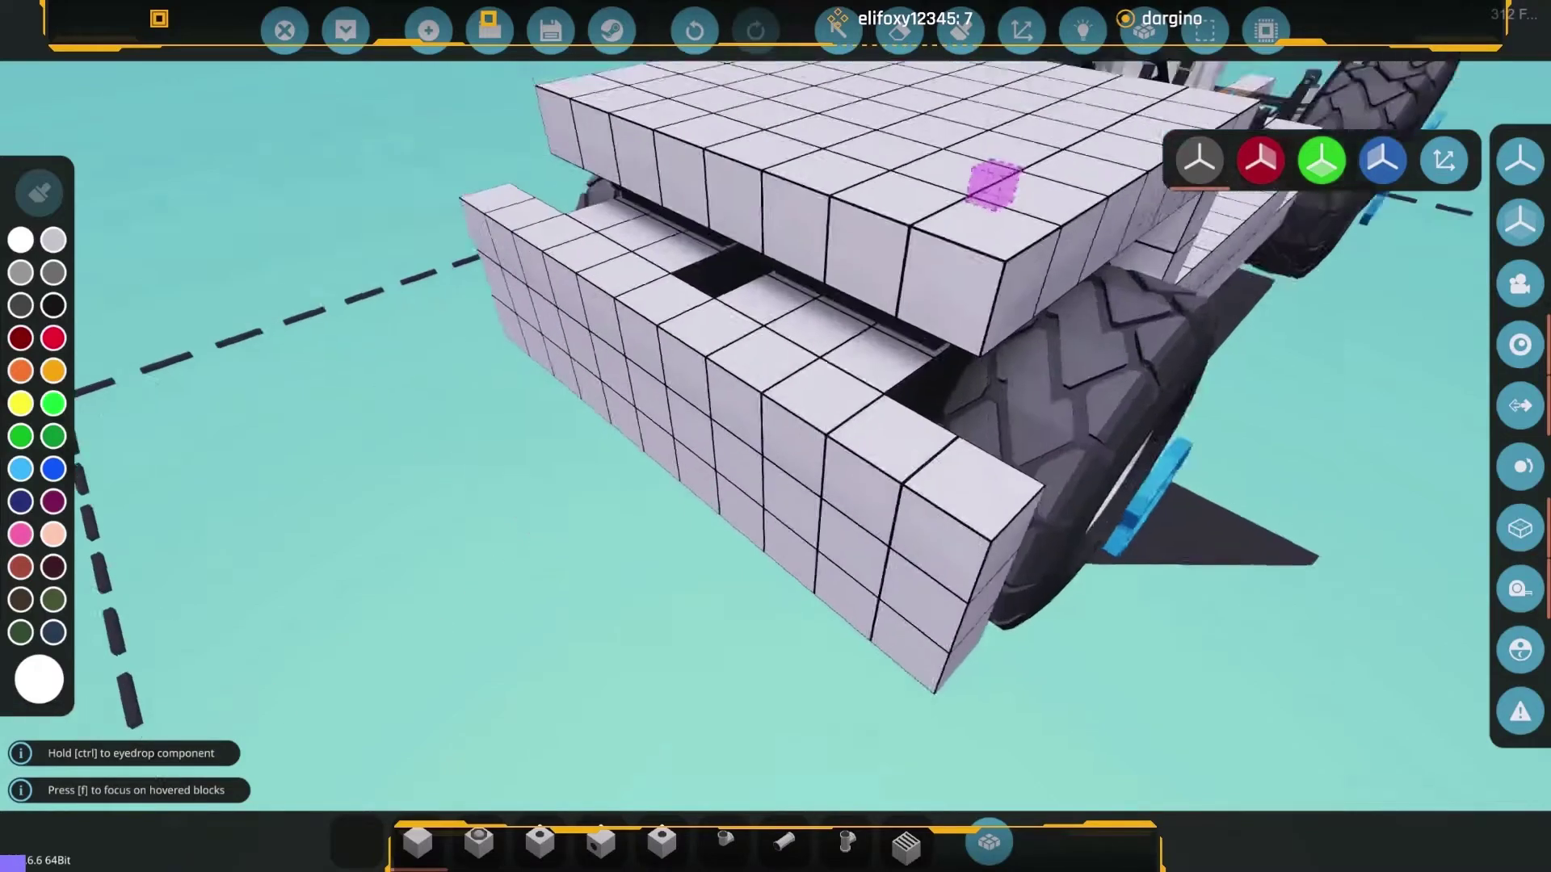
{"action": "key", "text": "i"}
{"action": "scroll", "coordinate": [513, 527], "scroll_direction": "up", "scroll_amount": 3}
{"action": "key", "text": "Escape"}
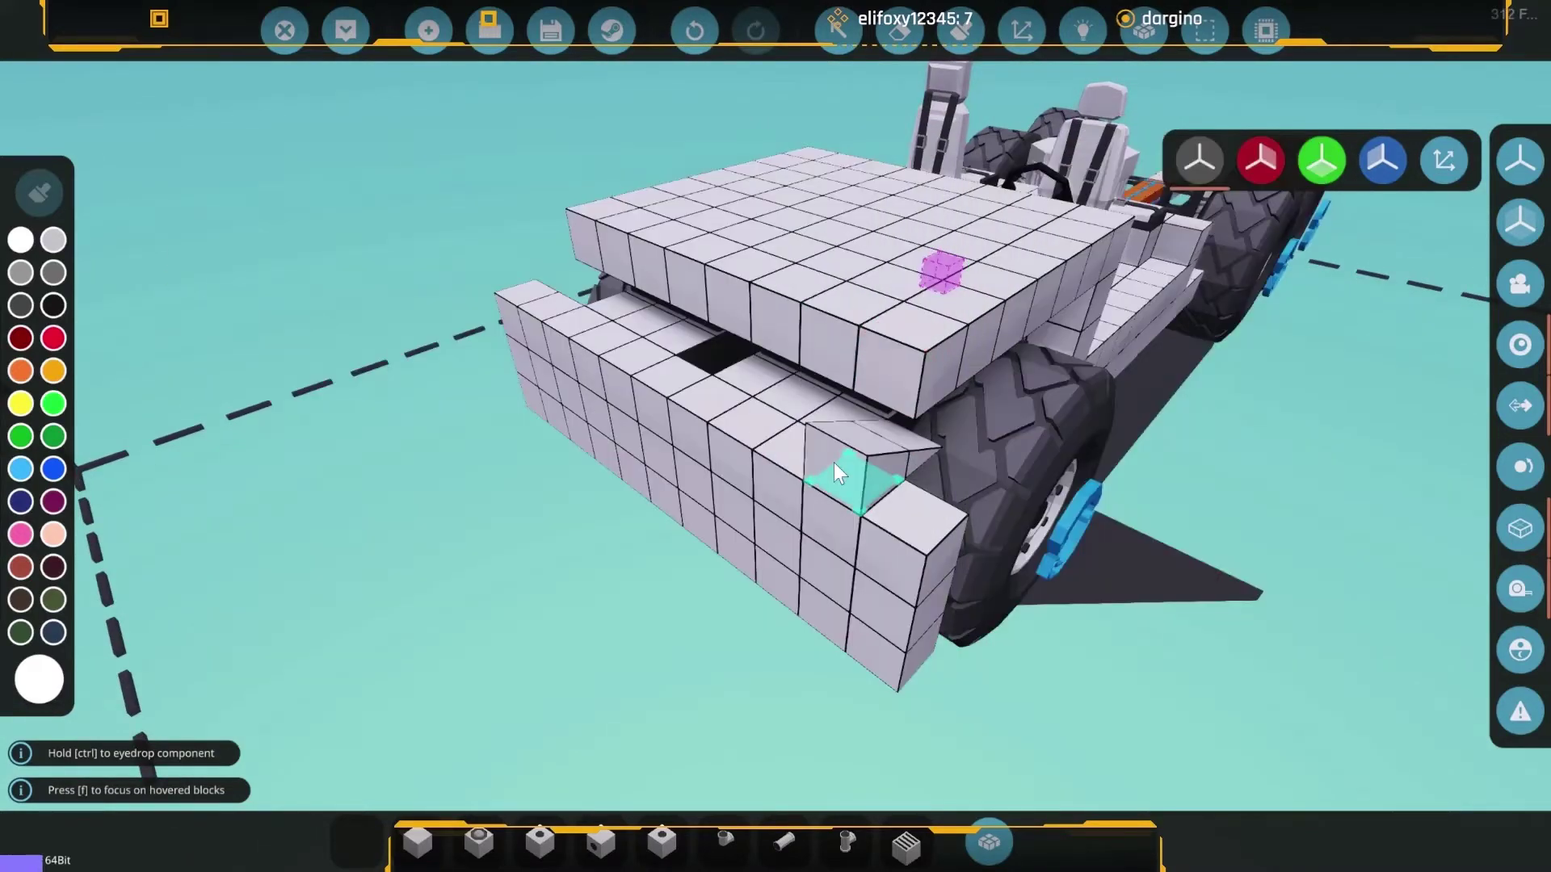
{"action": "left_click_drag", "start_coordinate": [833, 462], "coordinate": [597, 399]}
{"action": "right_click", "coordinate": [1231, 653]}
{"action": "right_click", "coordinate": [740, 571]}
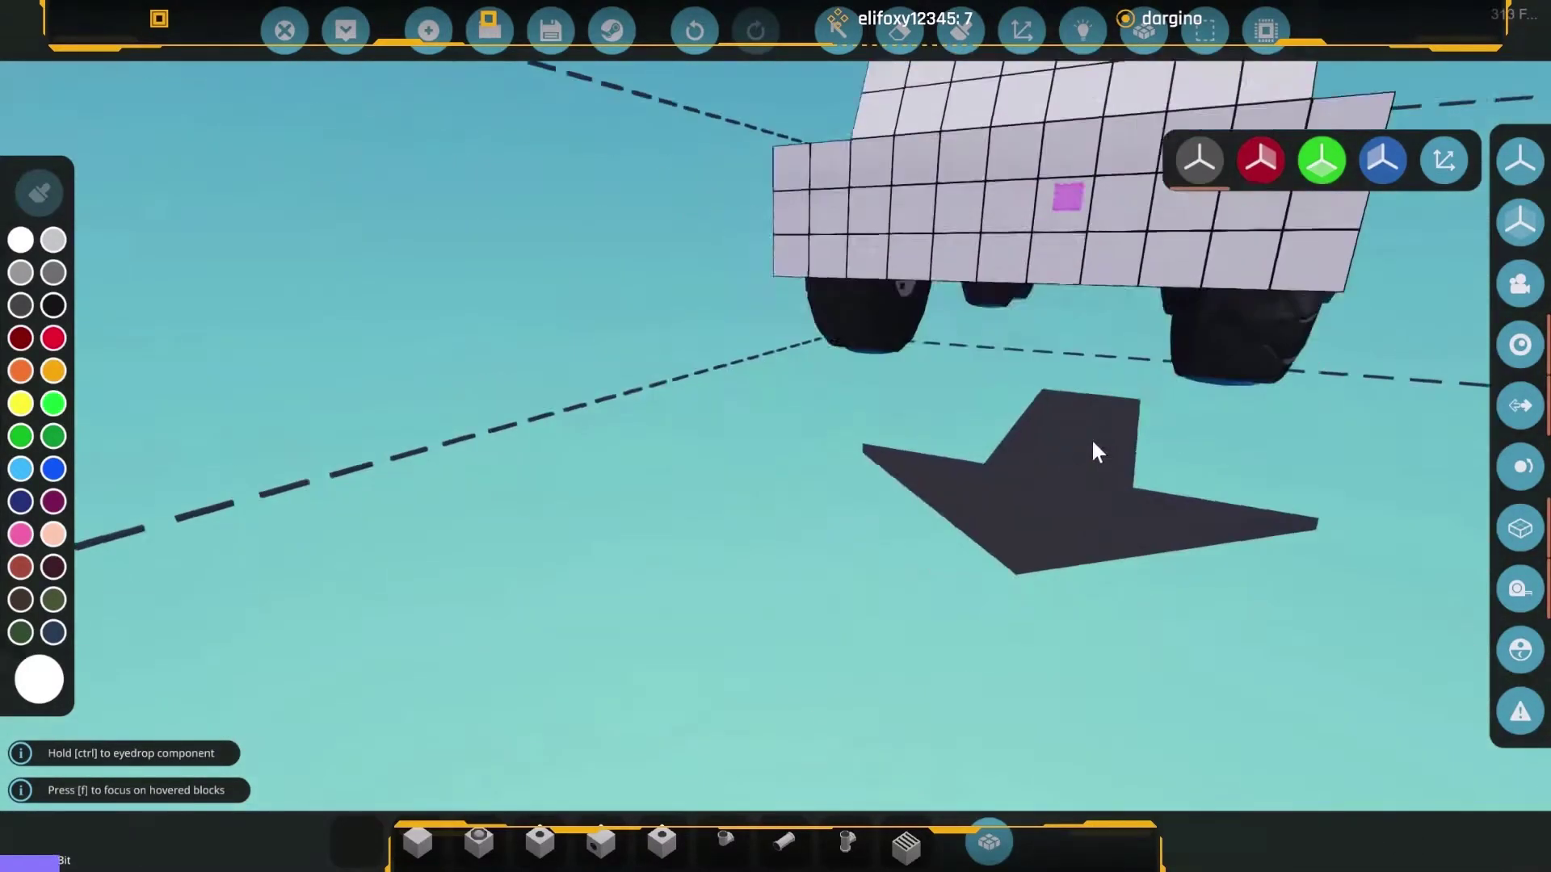
{"action": "key", "text": "ctrl+z"}
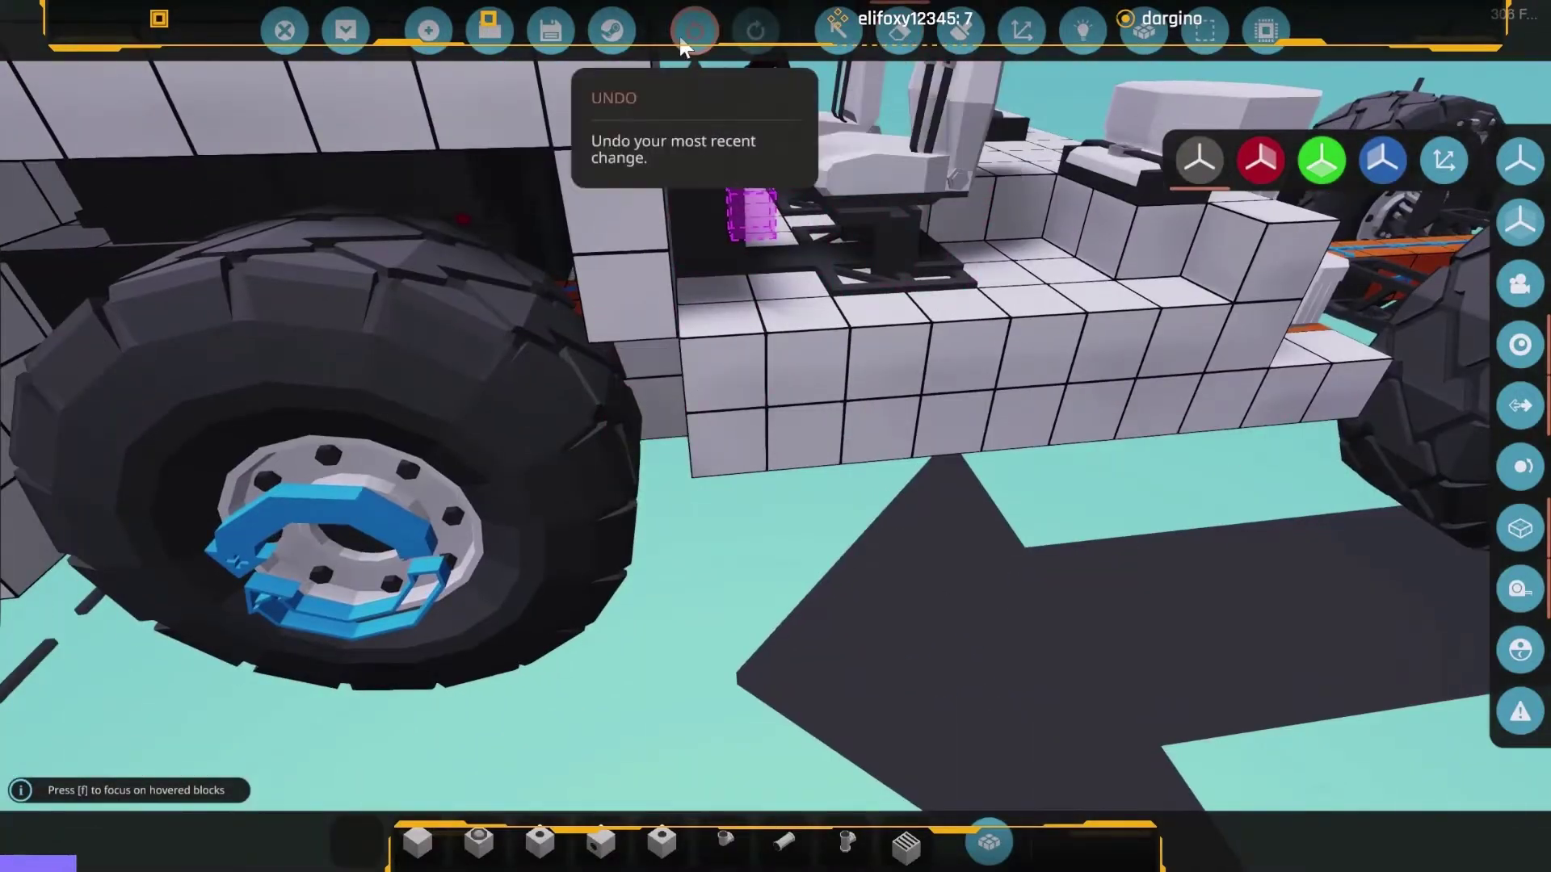
{"action": "key", "text": "ctrl+y"}
{"action": "key", "text": "g"}
Delete the stray blocks sticking up above the truck body.
{"action": "right_click", "coordinate": [885, 600]}
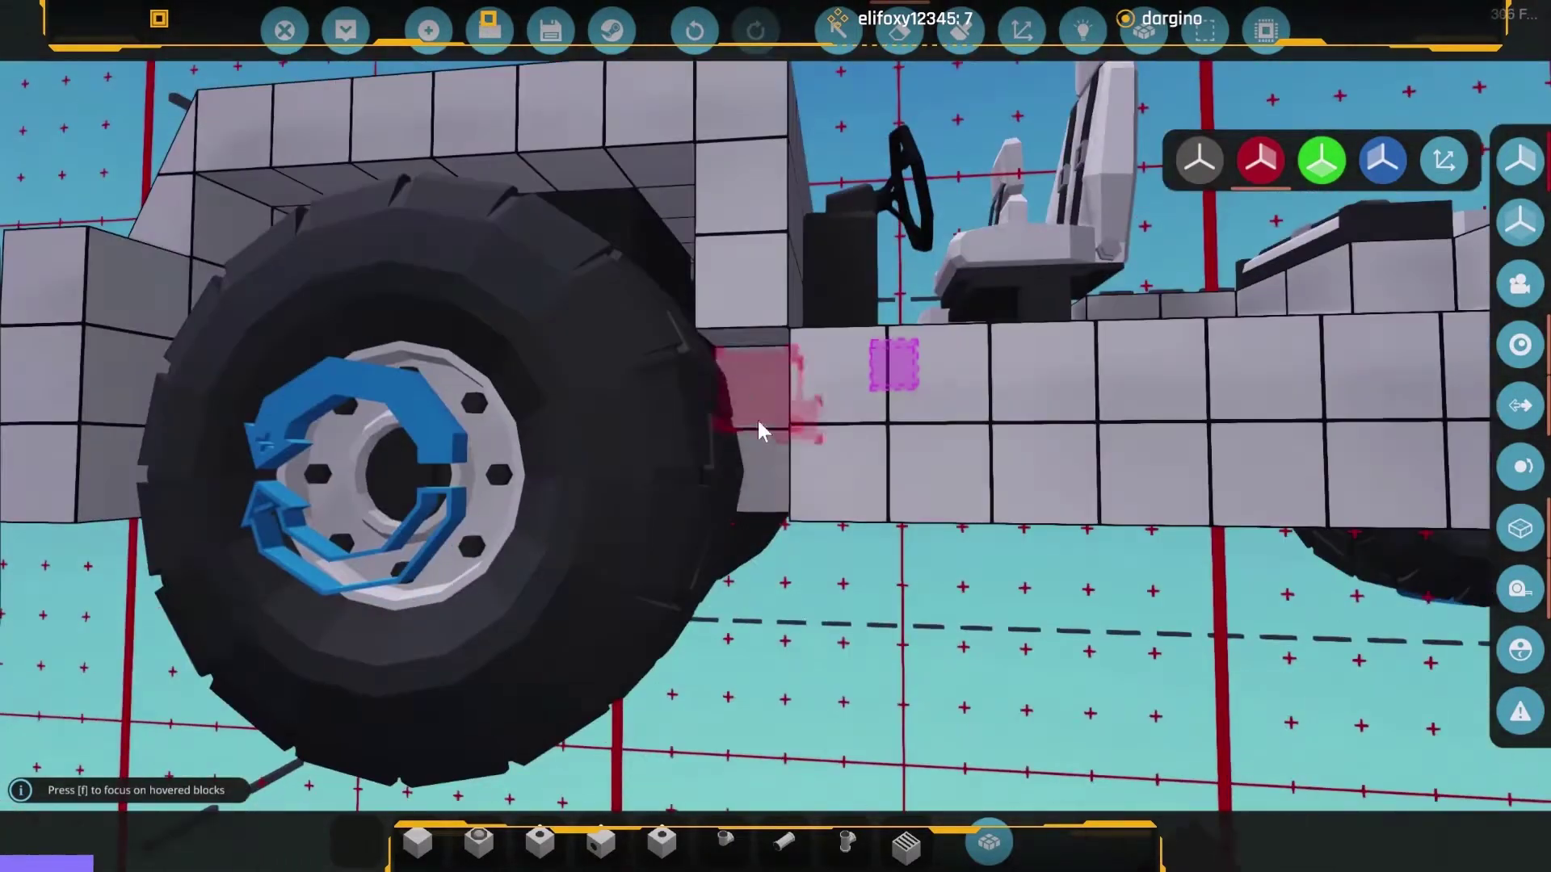
{"action": "key", "text": "i"}
{"action": "key", "text": "i"}
{"action": "left_click_drag", "start_coordinate": [597, 582], "coordinate": [712, 514]}
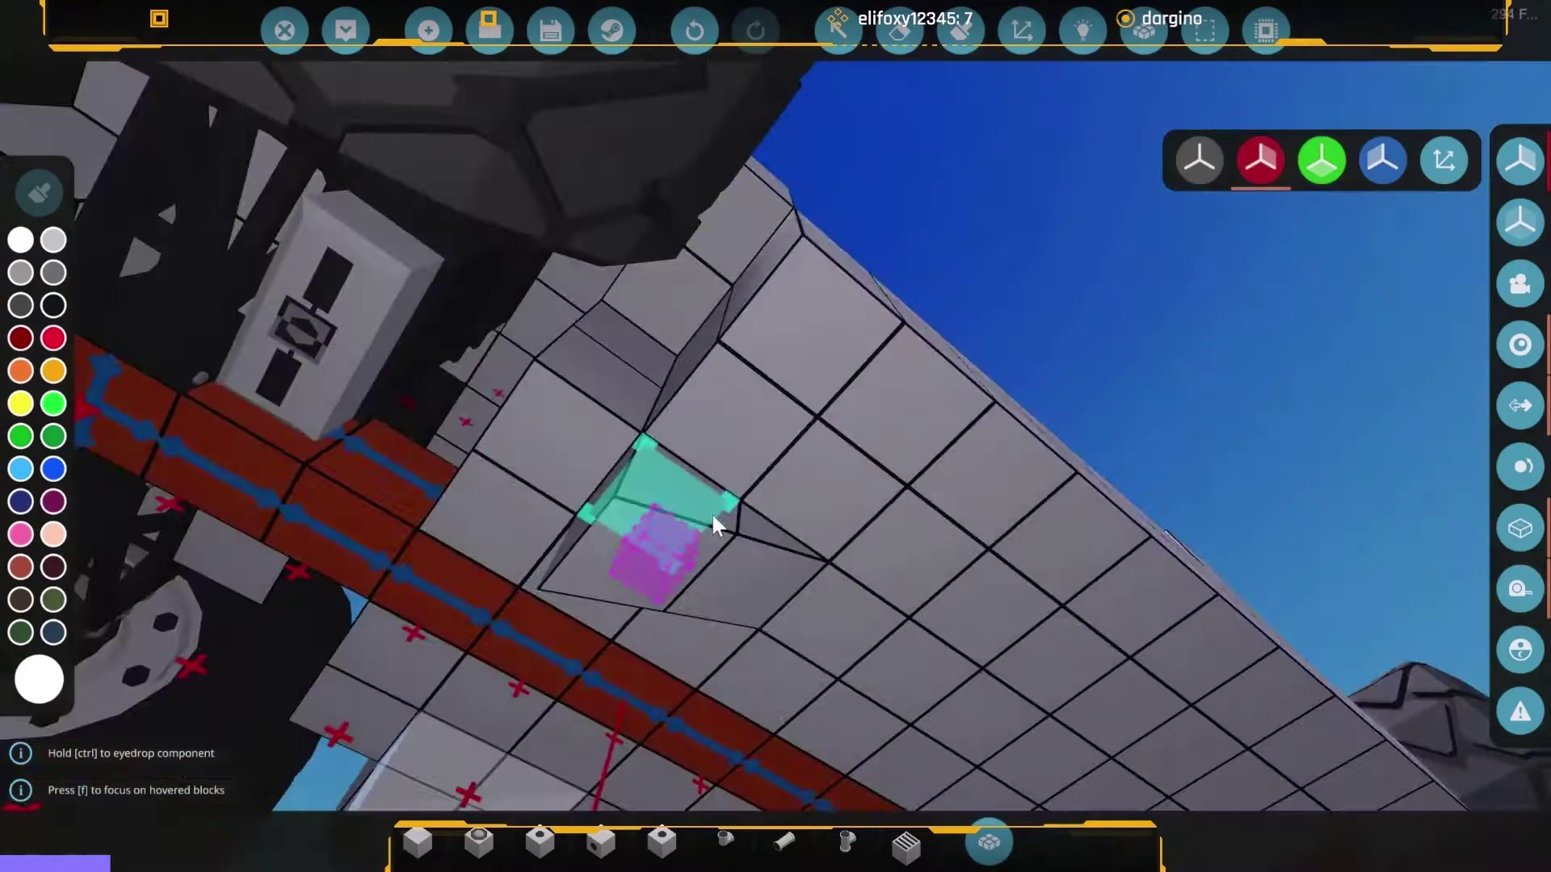
{"action": "left_click_drag", "start_coordinate": [798, 244], "coordinate": [1045, 440]}
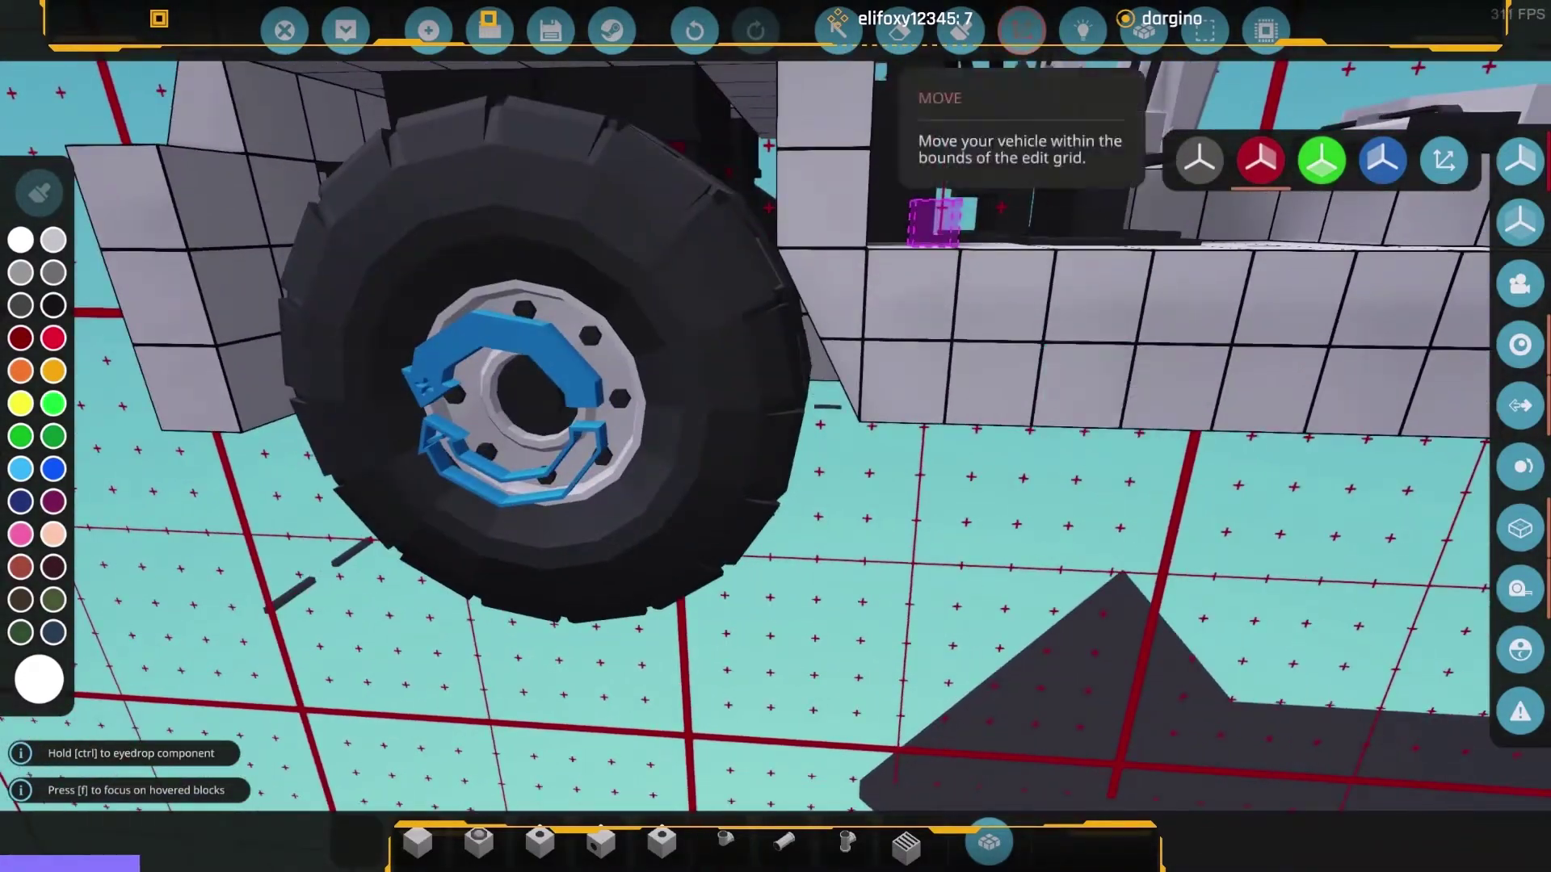
{"action": "right_click", "coordinate": [848, 364]}
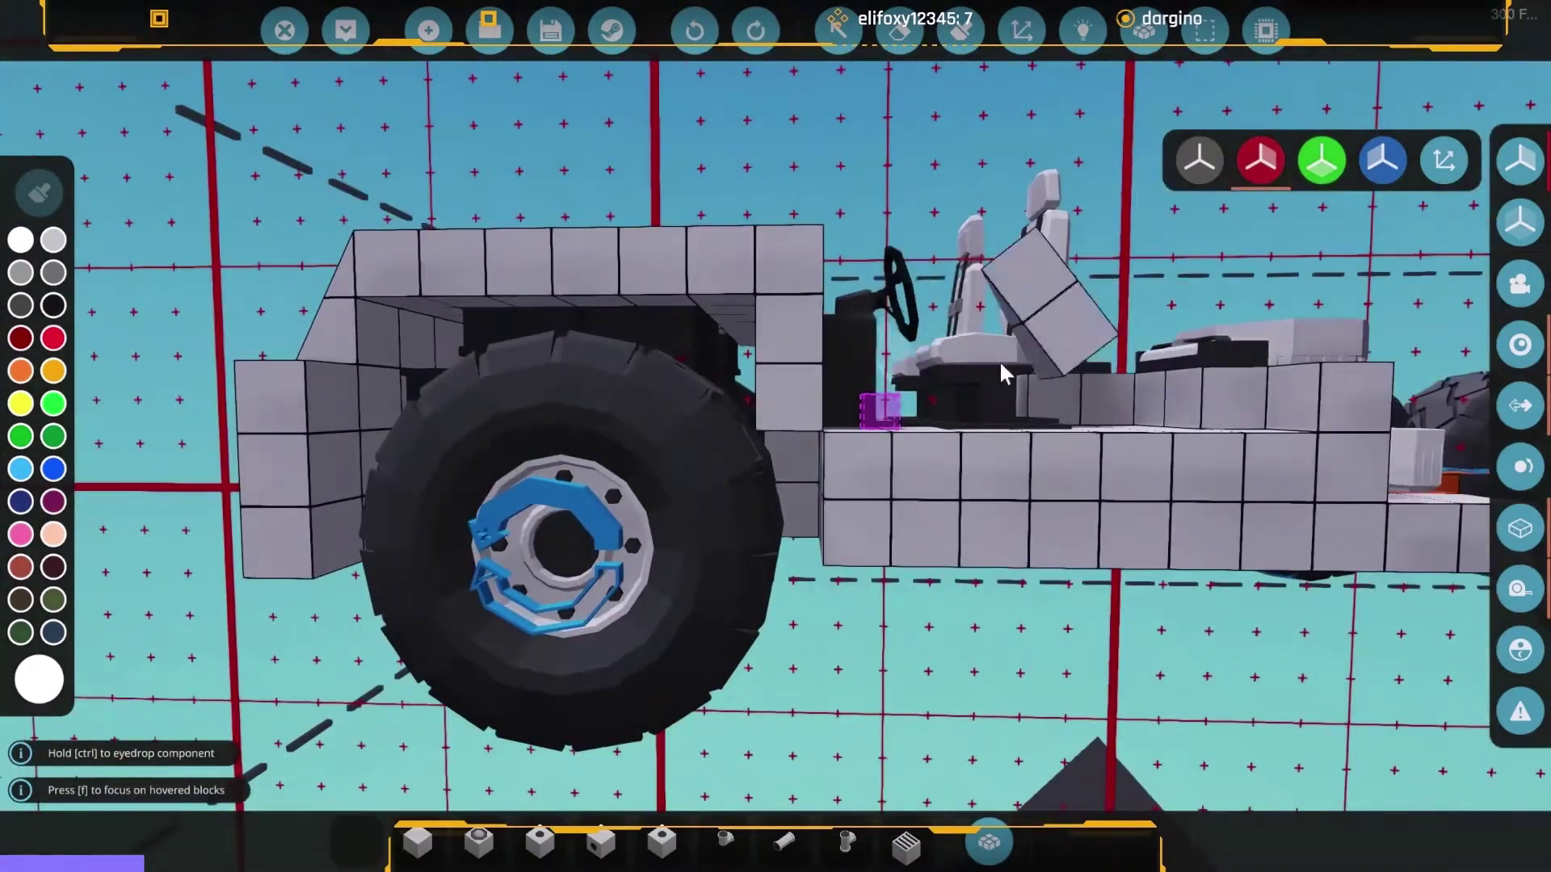
{"action": "key", "text": "i"}
{"action": "key", "text": "i"}
{"action": "right_click", "coordinate": [787, 261]}
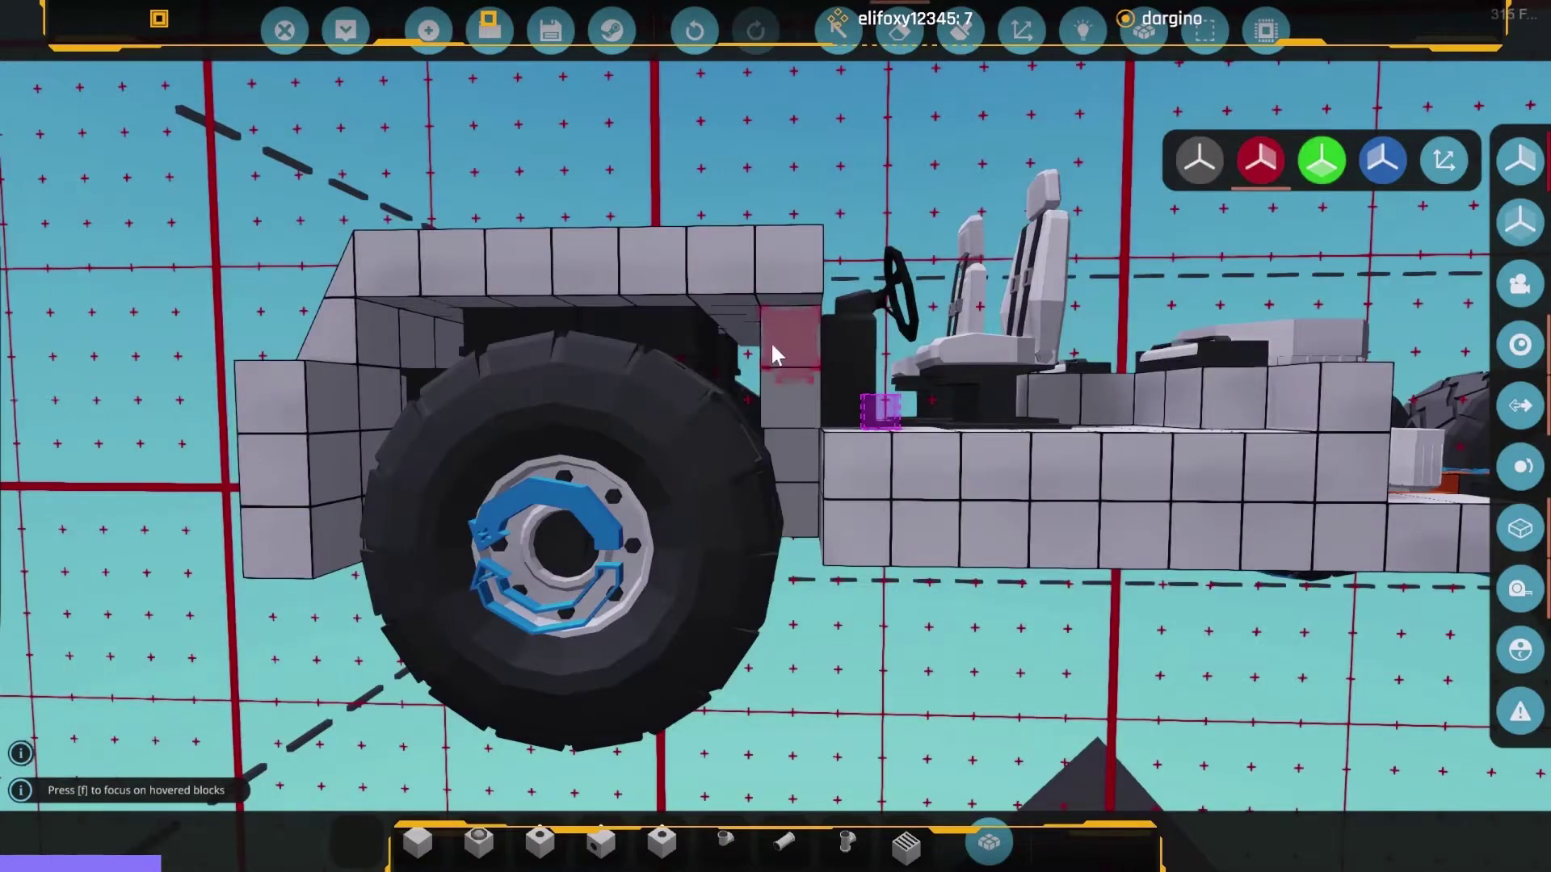
{"action": "right_click", "coordinate": [788, 260]}
Select the cab interior section and look it over from around the truck.
{"action": "mouse_move", "coordinate": [780, 374]}
{"action": "left_mouse_down"}
{"action": "mouse_move", "coordinate": [886, 397]}
{"action": "mouse_move", "coordinate": [975, 596]}
{"action": "mouse_move", "coordinate": [995, 490]}
{"action": "left_mouse_up"}
{"action": "mouse_move", "coordinate": [776, 437]}
{"action": "left_mouse_down"}
{"action": "mouse_move", "coordinate": [848, 461]}
{"action": "mouse_move", "coordinate": [1144, 449]}
{"action": "mouse_move", "coordinate": [970, 545]}
{"action": "left_mouse_up"}
{"action": "key", "text": "g"}
{"action": "left_click", "coordinate": [904, 718]}
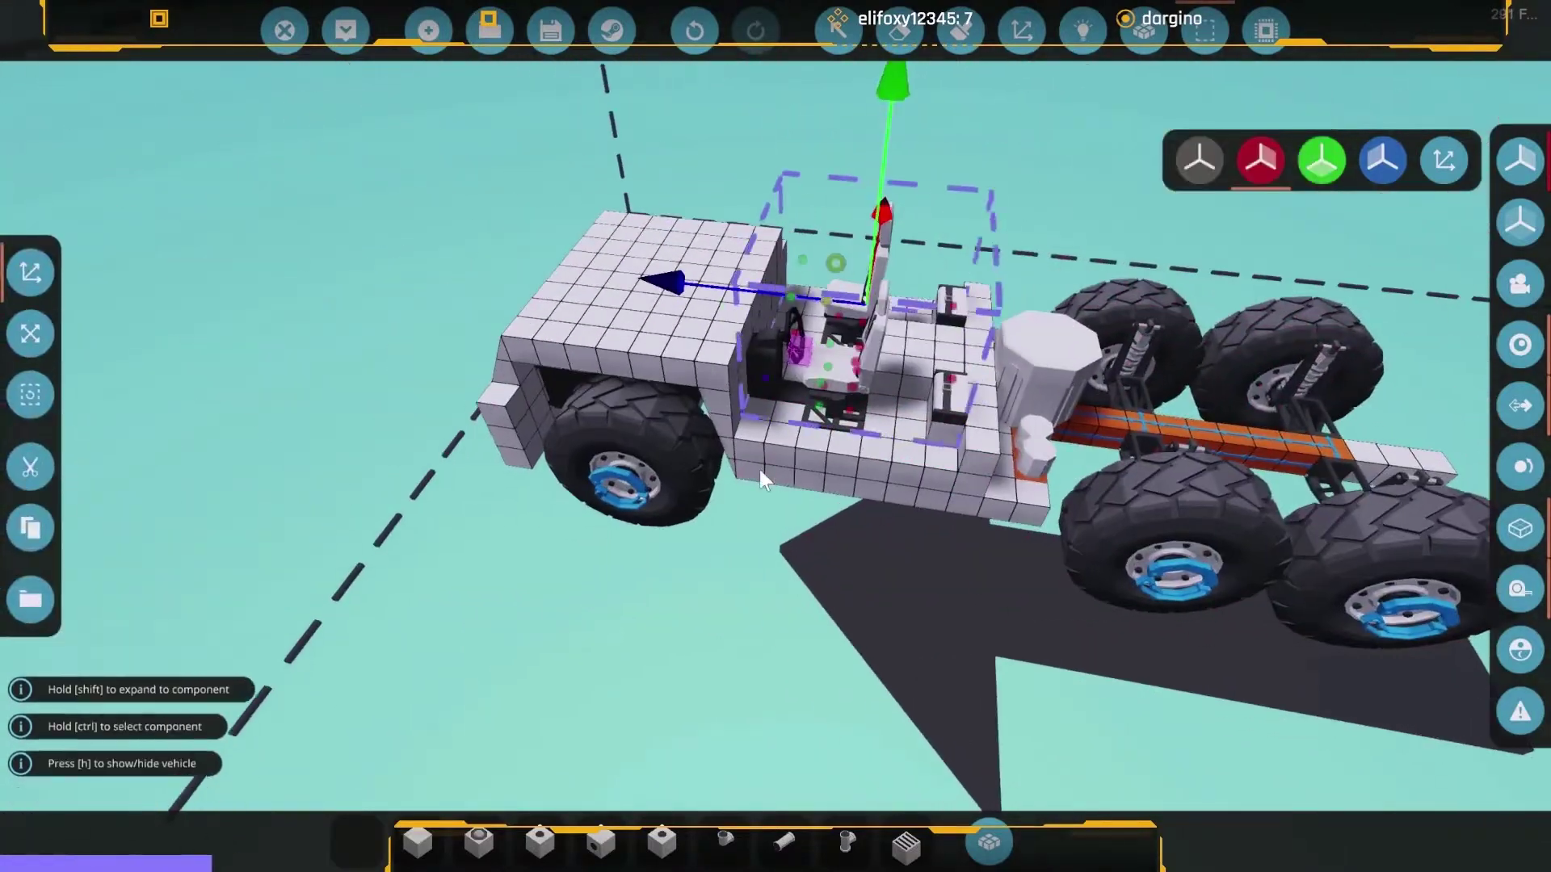
{"action": "mouse_move", "coordinate": [1313, 578]}
{"action": "left_mouse_down"}
{"action": "mouse_move", "coordinate": [703, 646]}
{"action": "mouse_move", "coordinate": [1124, 680]}
{"action": "mouse_move", "coordinate": [146, 443]}
{"action": "mouse_move", "coordinate": [678, 363]}
{"action": "mouse_move", "coordinate": [1212, 546]}
{"action": "left_mouse_up"}
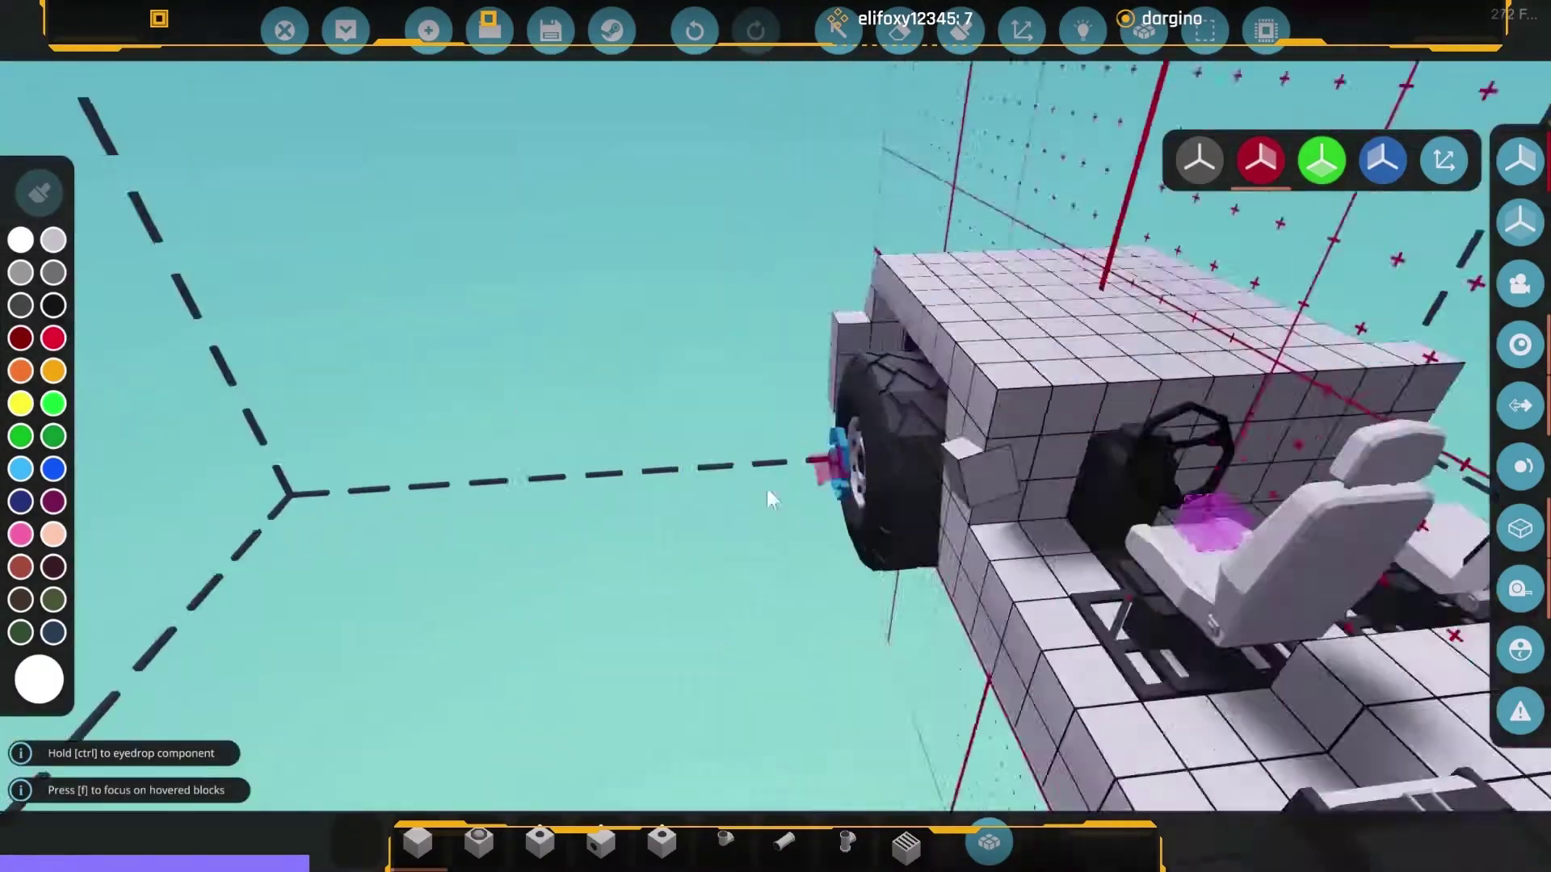
{"action": "left_click_drag", "start_coordinate": [767, 489], "coordinate": [811, 510]}
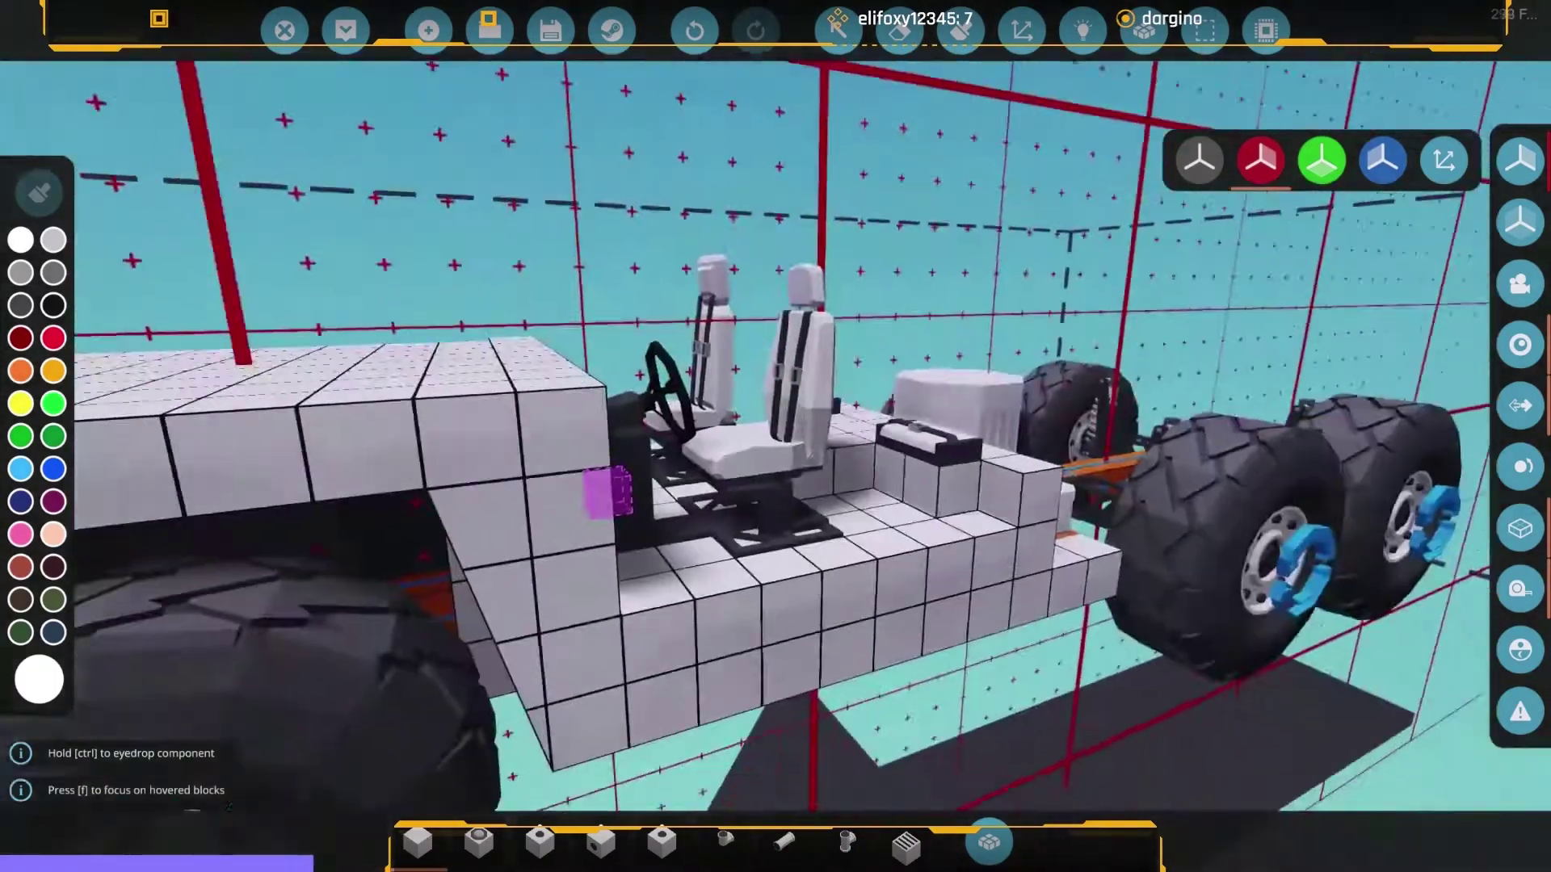
{"action": "type", "text": "i"}
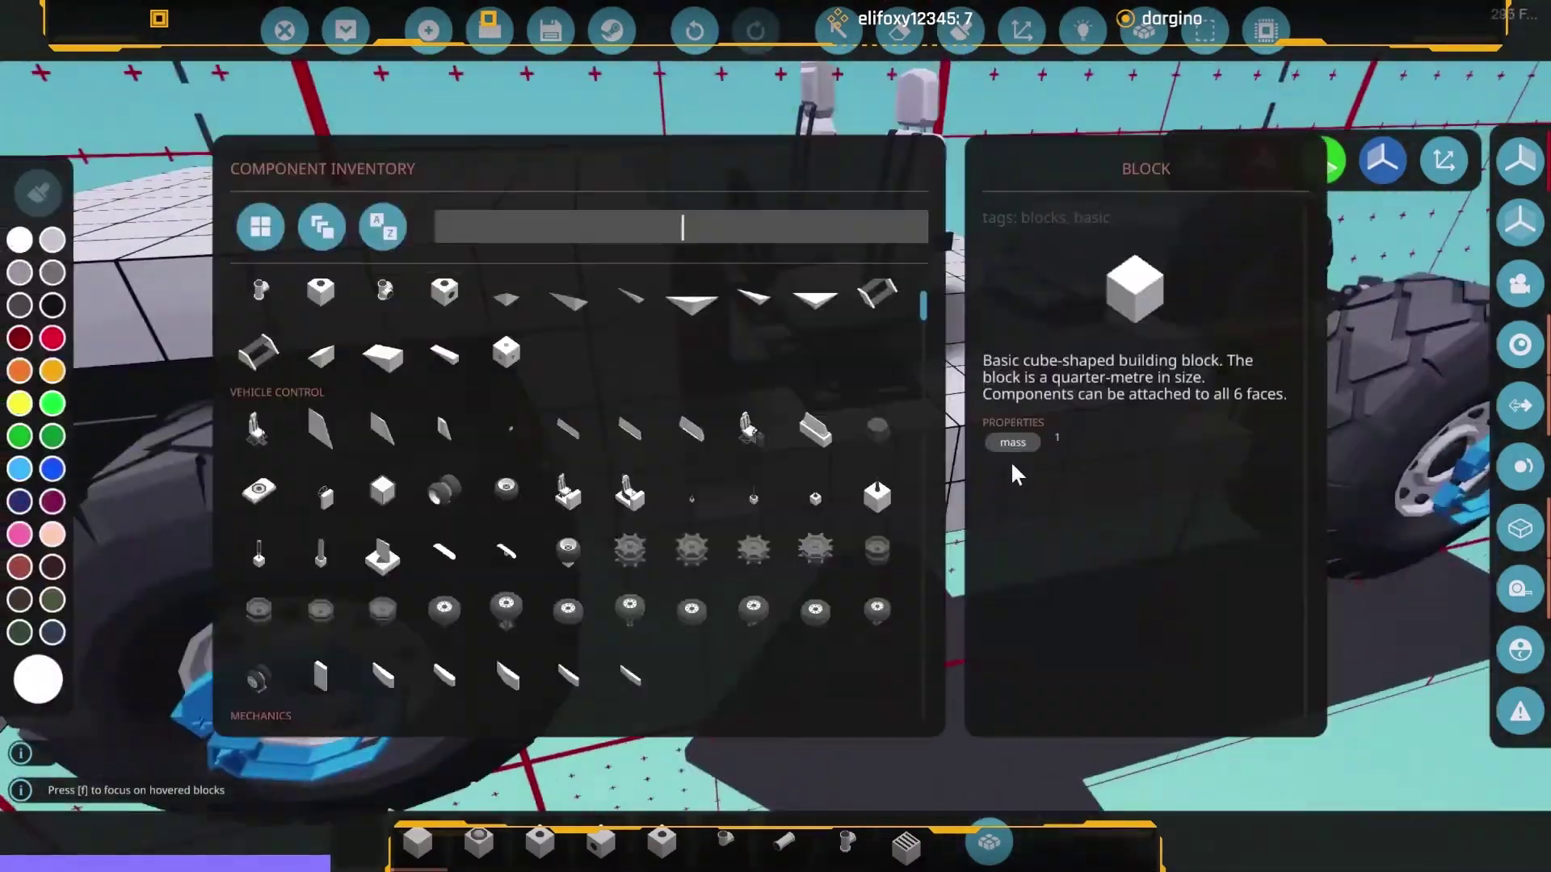
{"action": "type", "text": "pip"}
Place a horizontally rotated curved piece on the cab side.
{"action": "left_click", "coordinate": [260, 332]}
{"action": "key", "text": "j"}
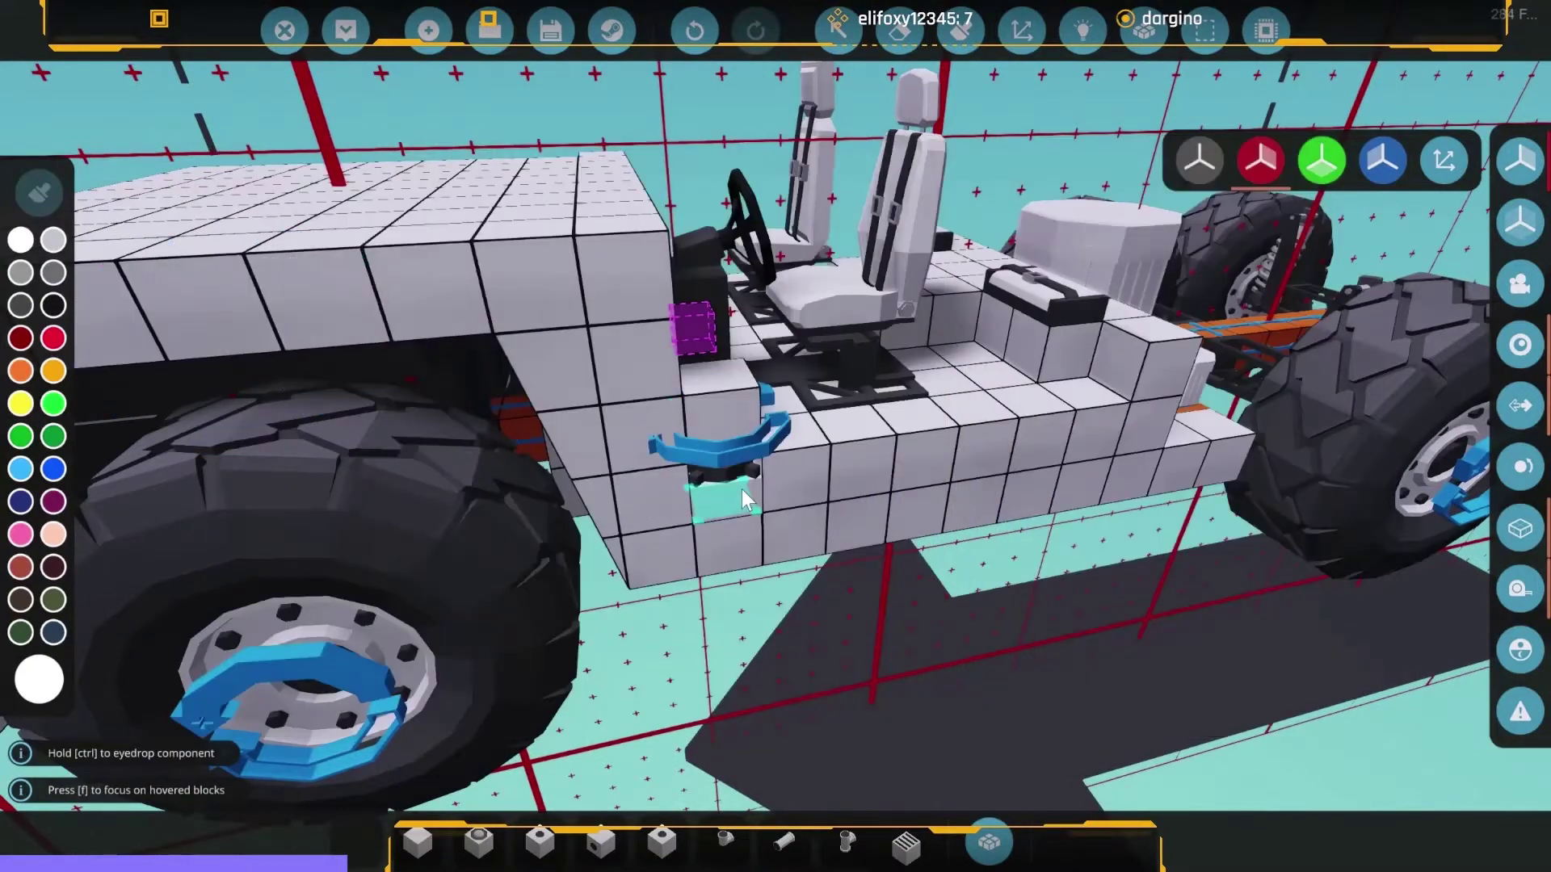
{"action": "left_click", "coordinate": [744, 497]}
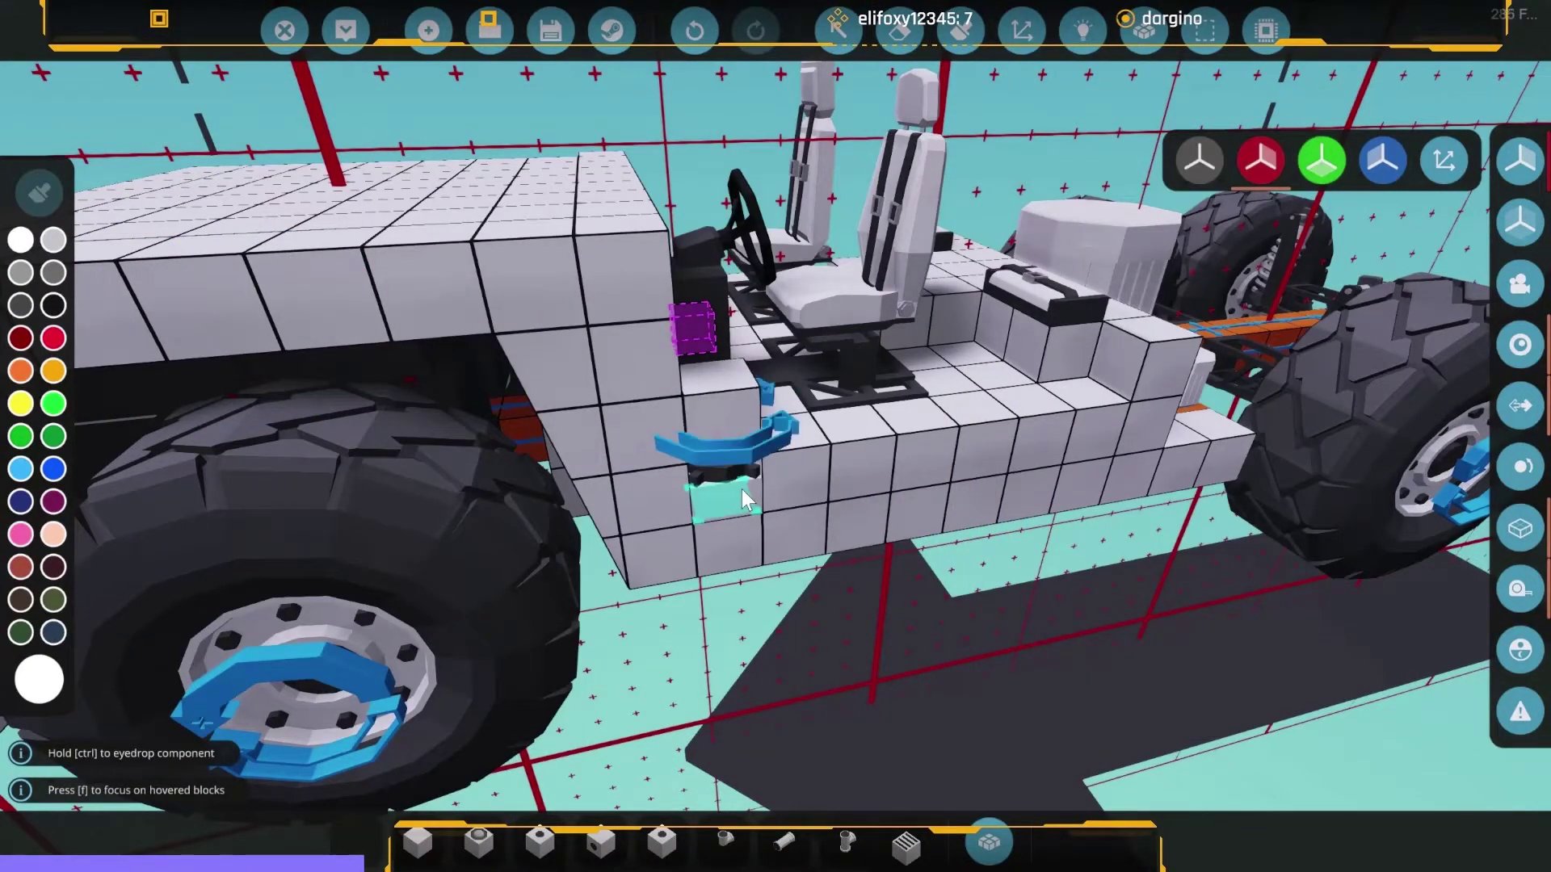
{"action": "left_click_drag", "start_coordinate": [744, 497], "coordinate": [458, 567]}
Pick up the Compact Robotic Pivot and line up on the cab side opening.
{"action": "key", "text": "i"}
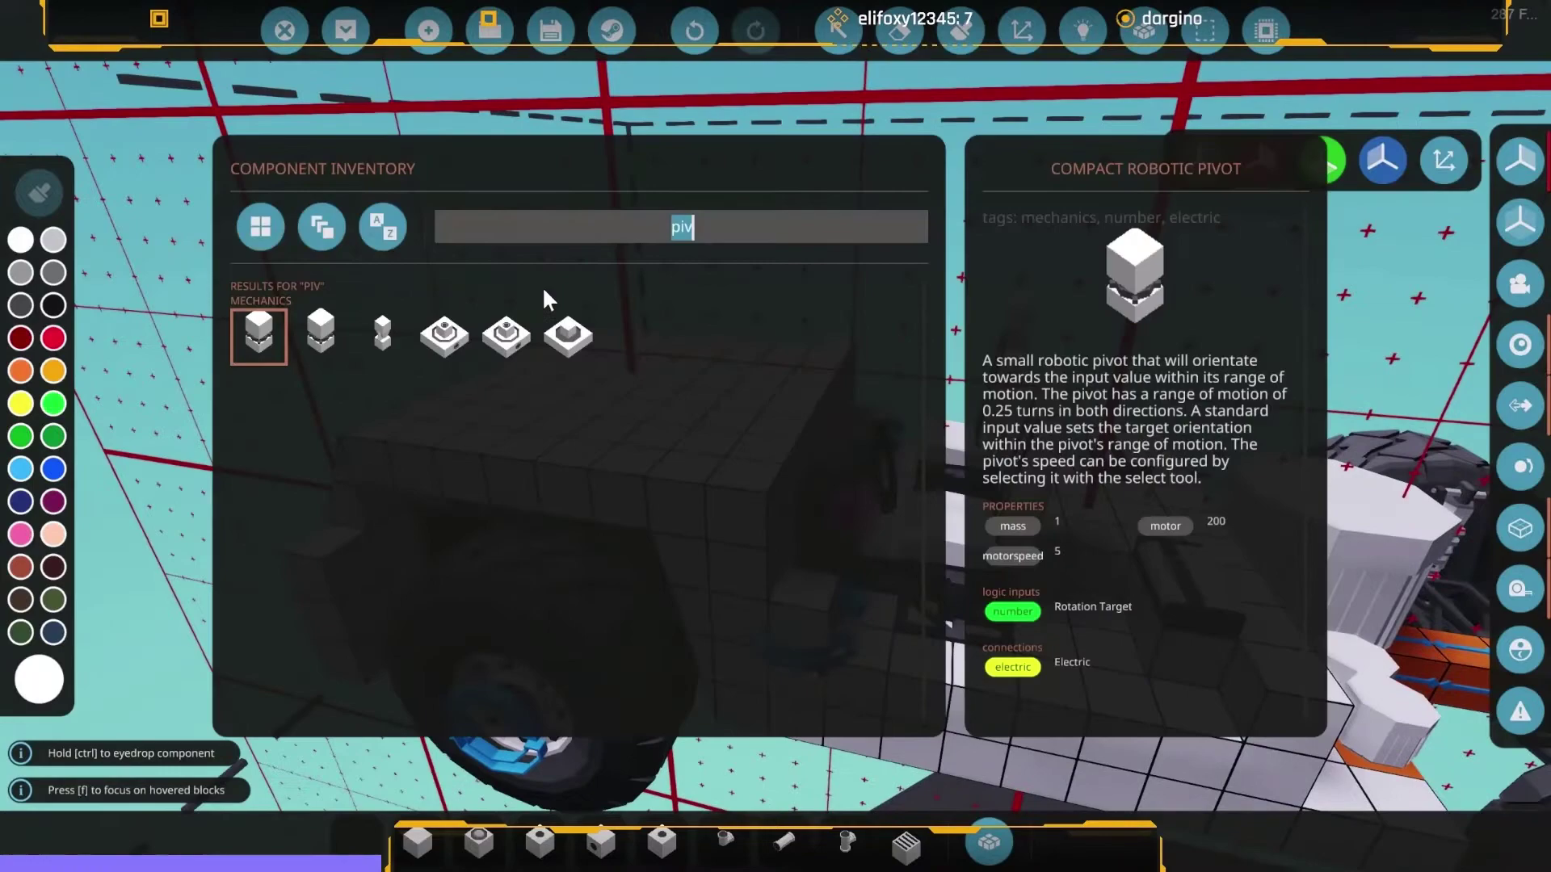
{"action": "left_click", "coordinate": [264, 338]}
{"action": "left_click_drag", "start_coordinate": [775, 484], "coordinate": [944, 630]}
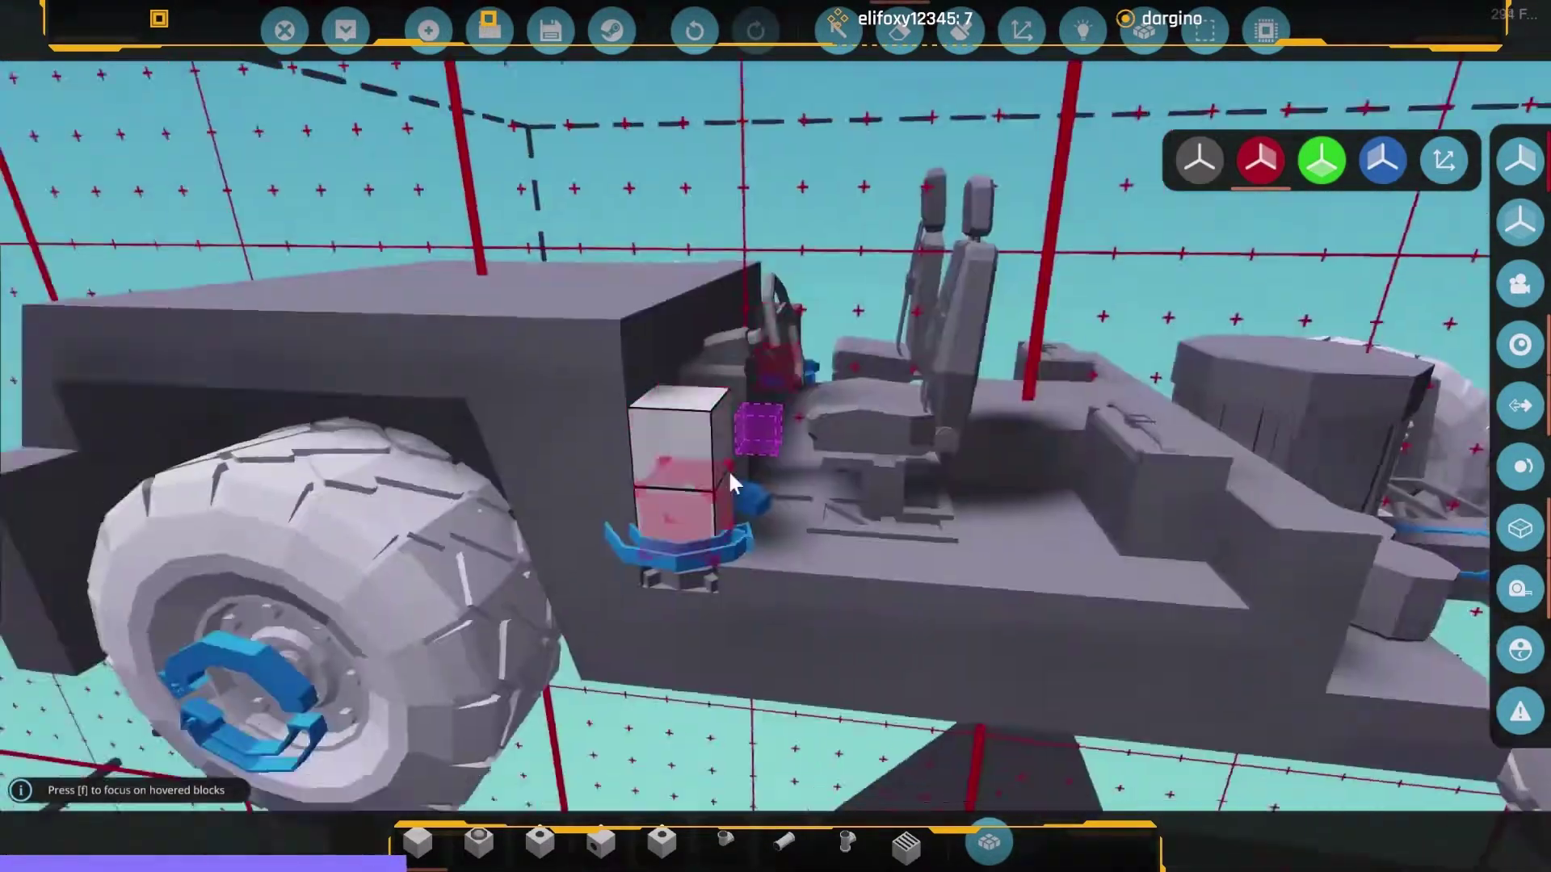
{"action": "left_click_drag", "start_coordinate": [776, 484], "coordinate": [606, 521]}
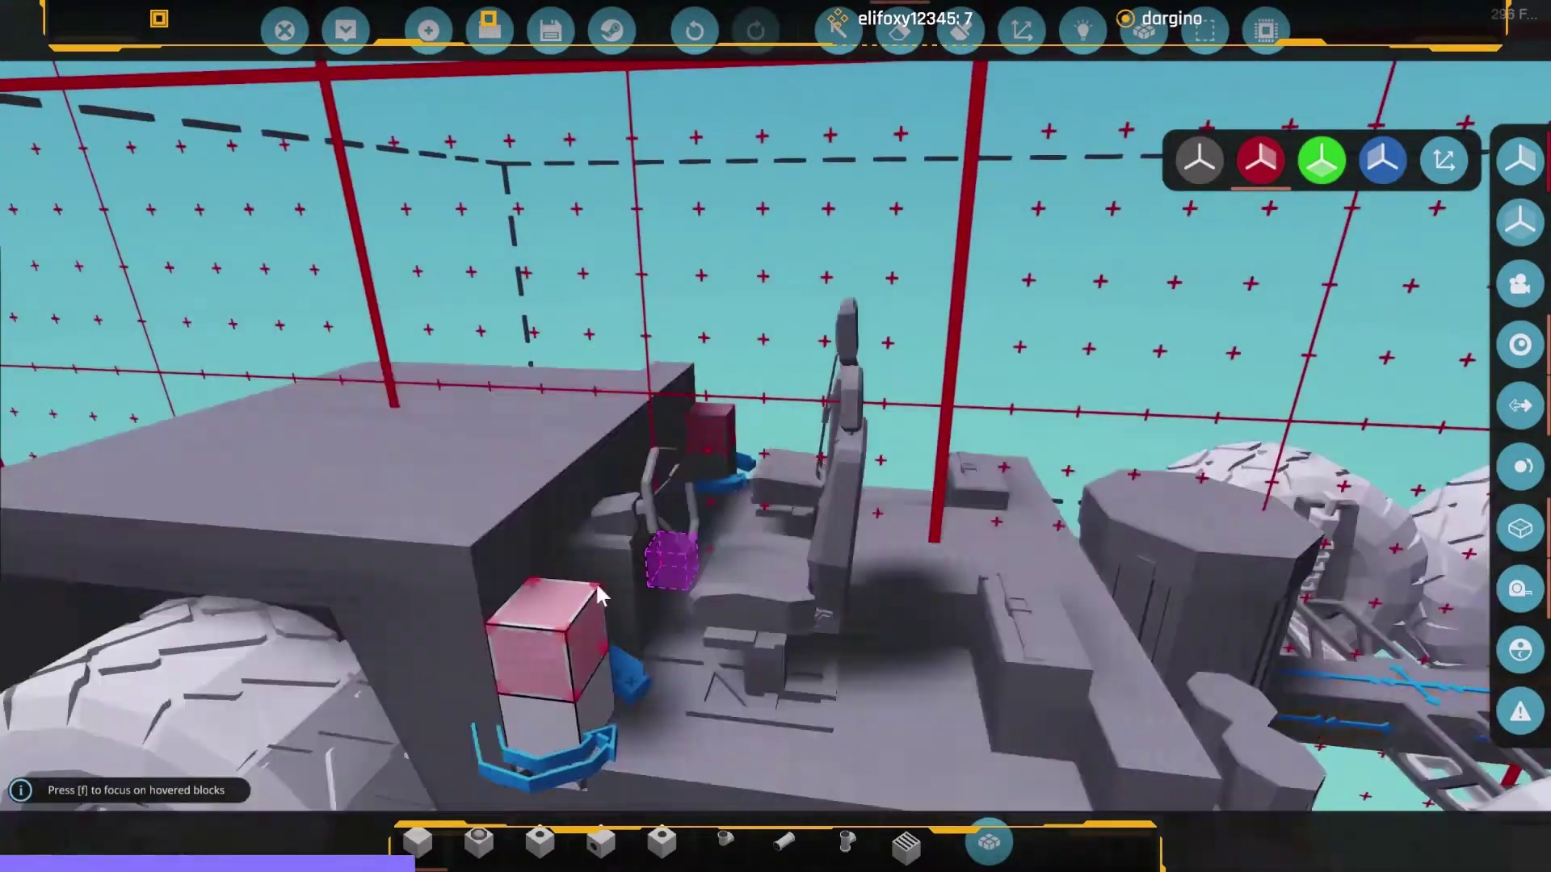
Stack blocks on the pivot and pick a corner window piece.
{"action": "left_click", "coordinate": [554, 512]}
{"action": "left_click", "coordinate": [539, 545]}
{"action": "type", "text": "iwin"}
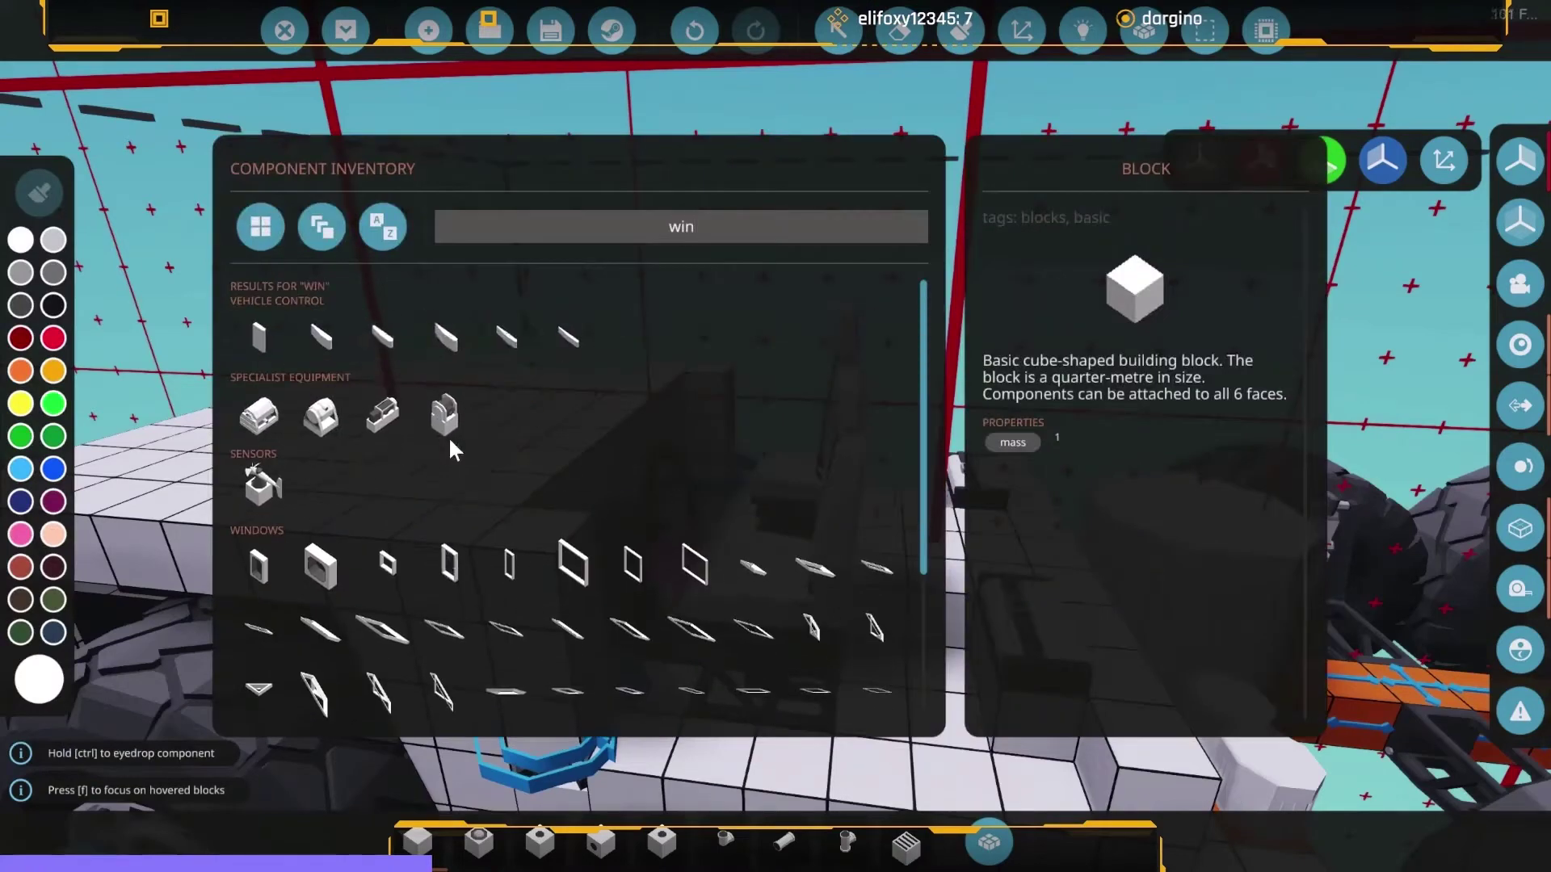
{"action": "scroll", "coordinate": [548, 587], "scroll_direction": "down", "scroll_amount": 3}
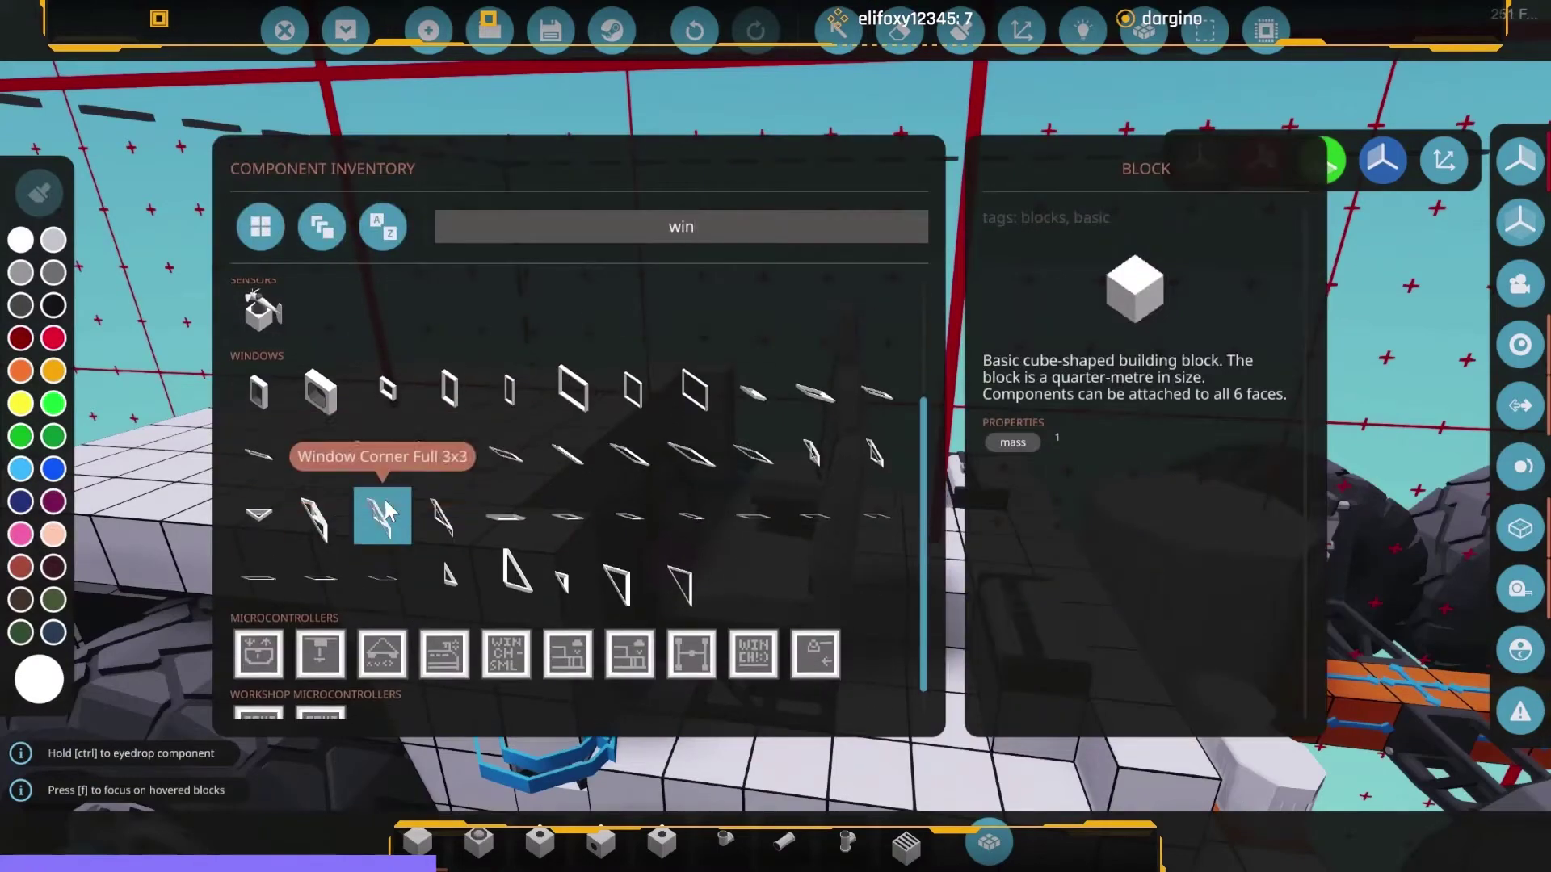
{"action": "left_click", "coordinate": [449, 515]}
{"action": "left_click_drag", "start_coordinate": [513, 514], "coordinate": [399, 570]}
{"action": "key", "text": "i"}
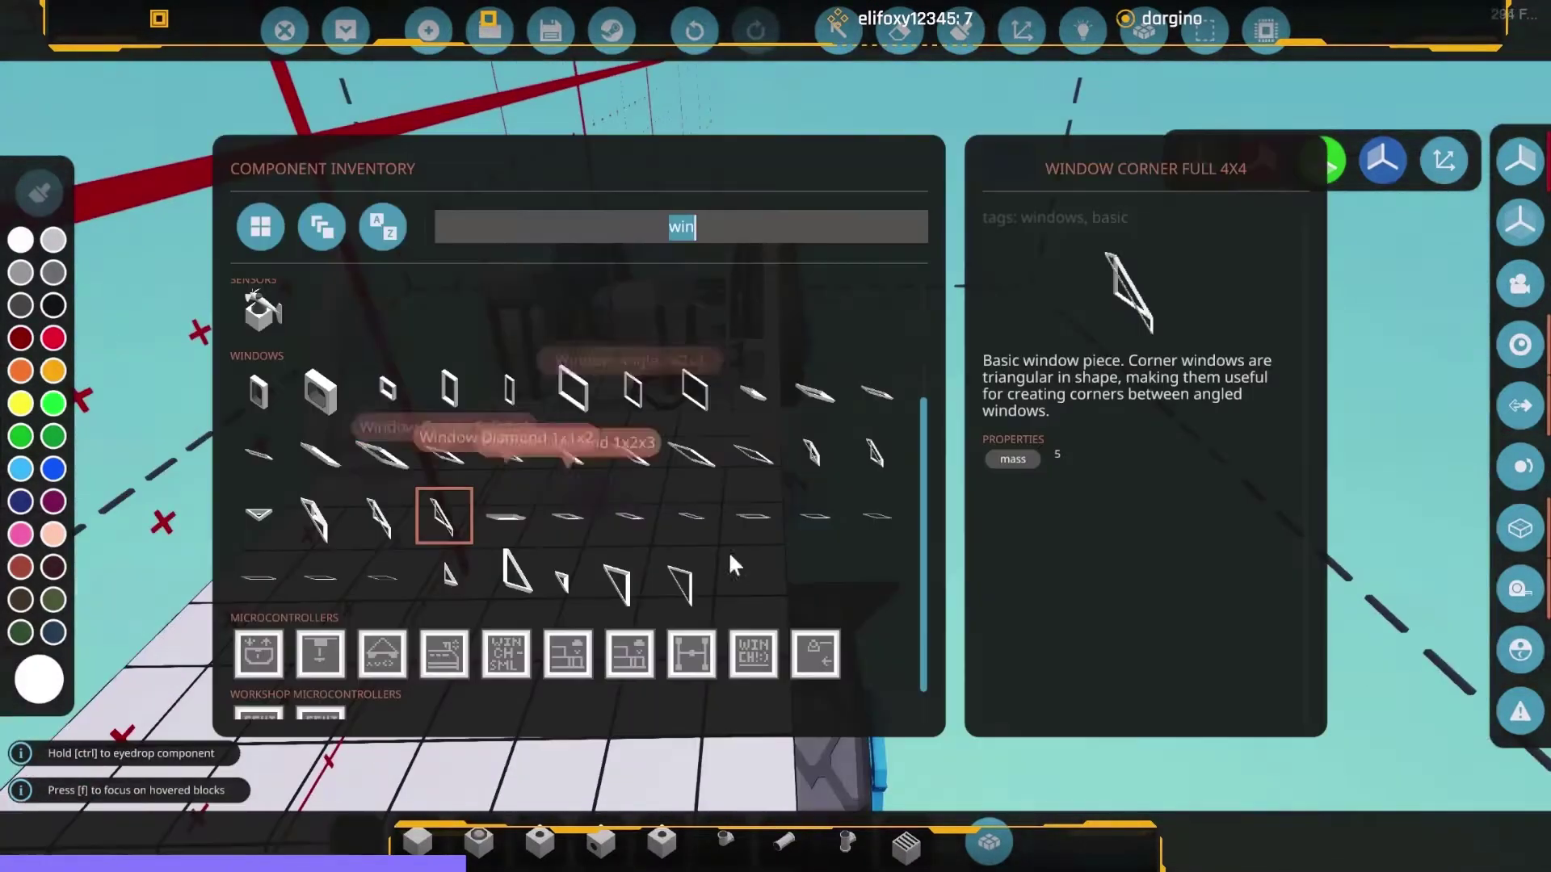
{"action": "left_click", "coordinate": [451, 458]}
{"action": "key", "text": "i"}
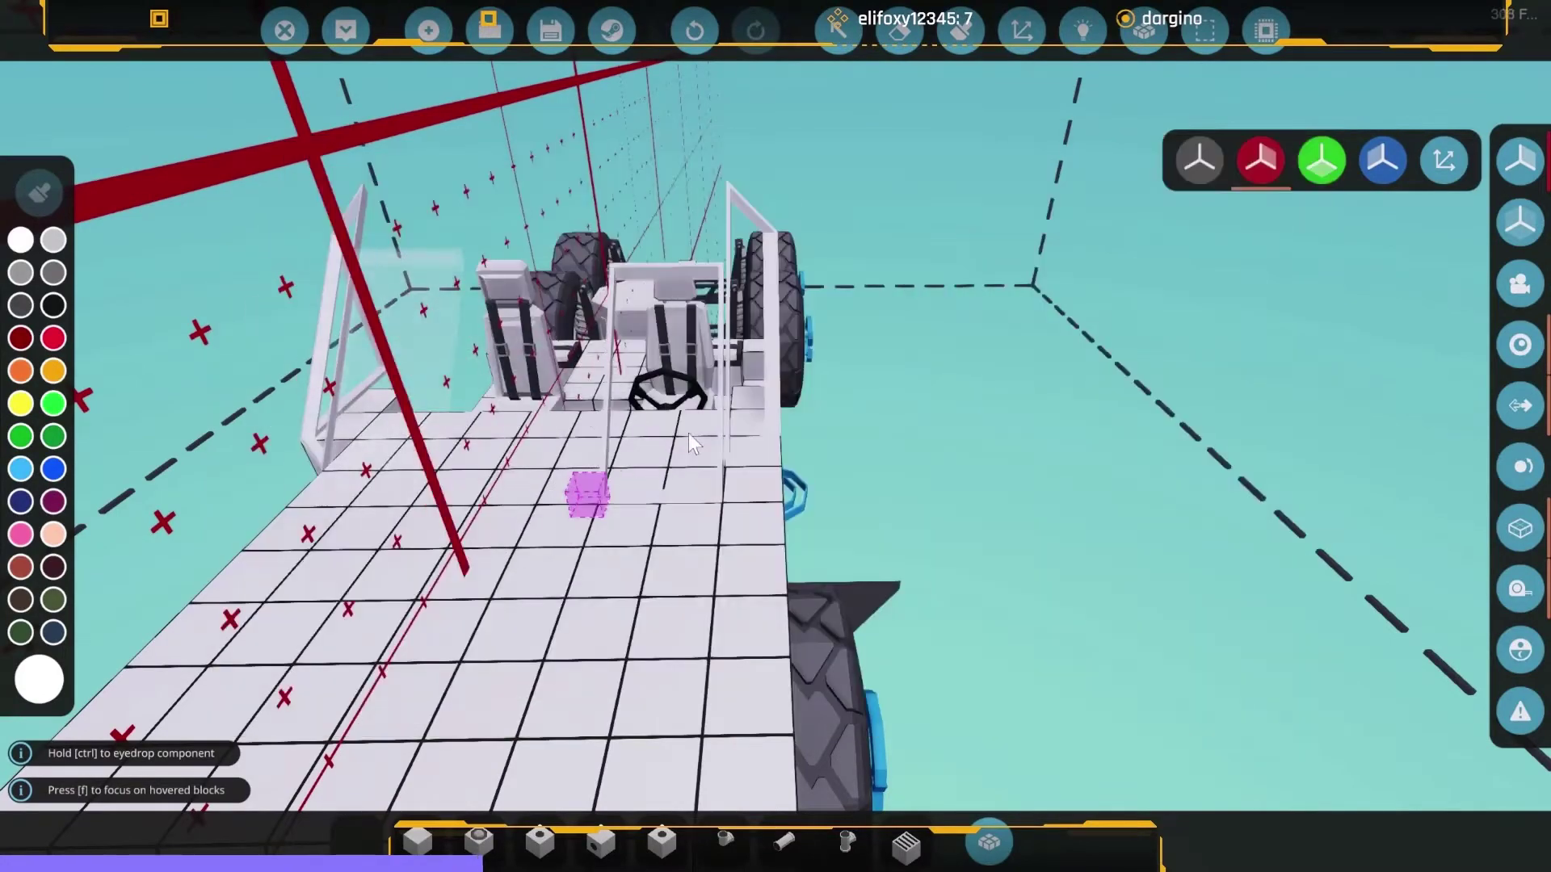
Try Window Angle 2x4x4, Window Diamond 1x1x2 and Window Angle 1x2x2 pieces.
{"action": "left_click_drag", "start_coordinate": [993, 588], "coordinate": [861, 511]}
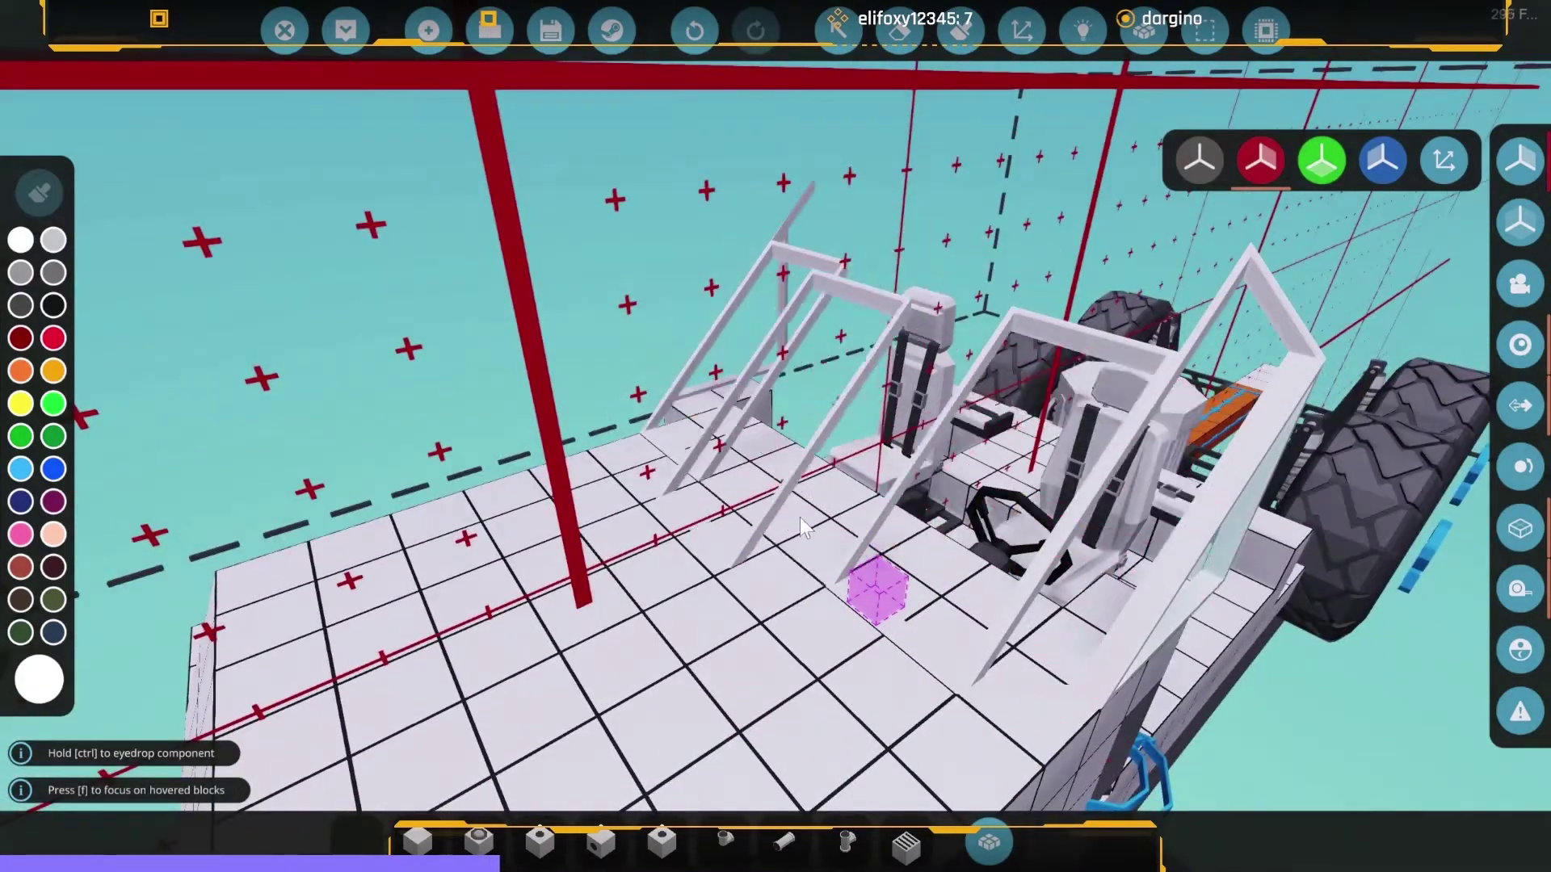
{"action": "key", "text": "i"}
{"action": "left_click", "coordinate": [670, 457]}
{"action": "key", "text": "i"}
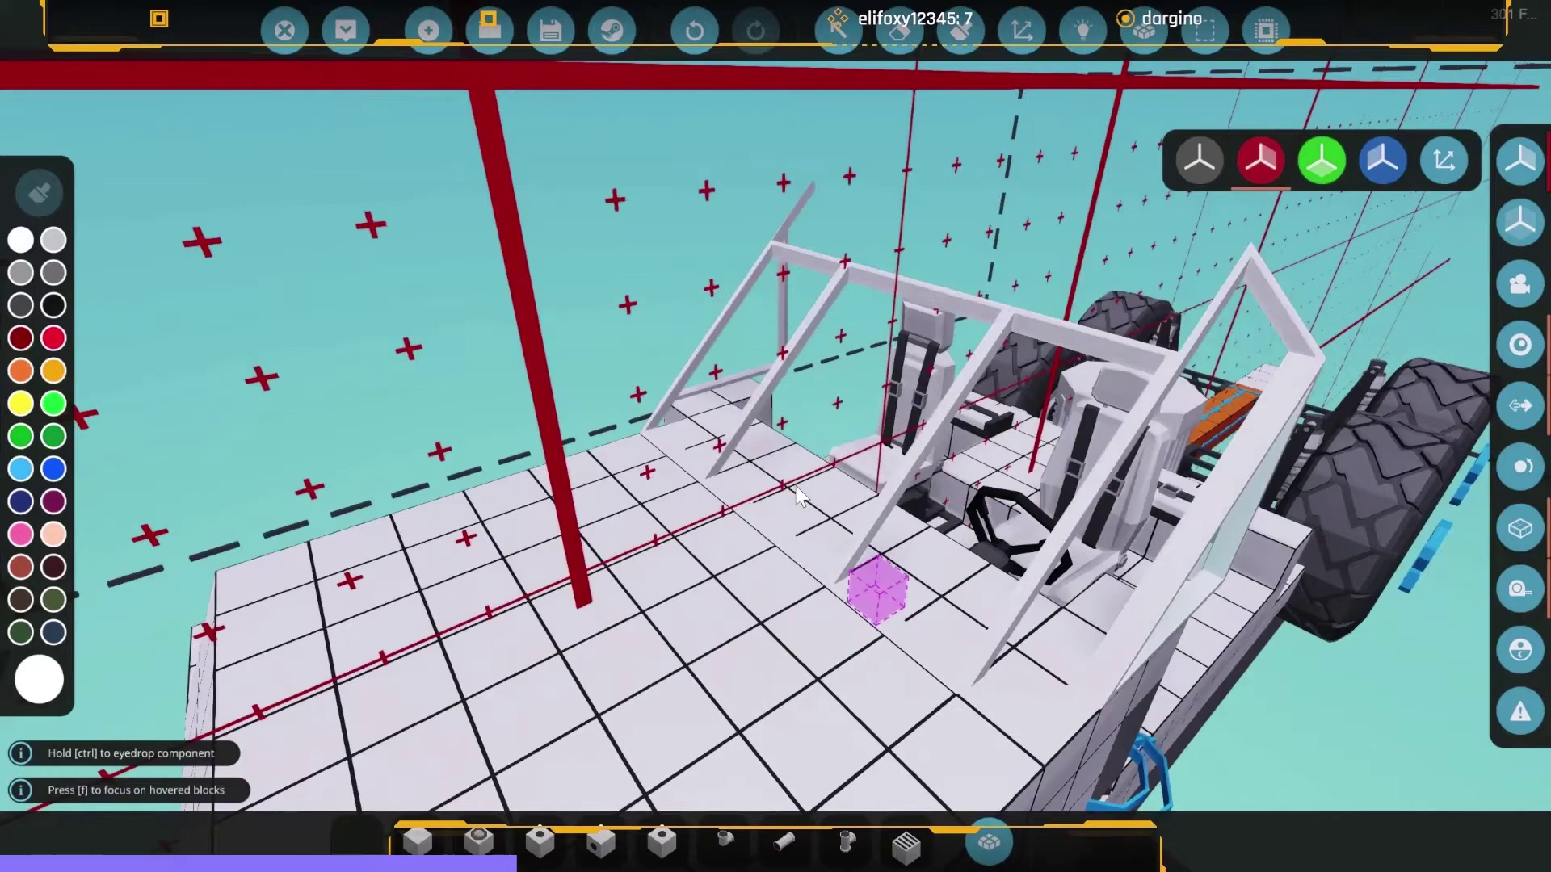
{"action": "left_click_drag", "start_coordinate": [793, 486], "coordinate": [885, 391]}
{"action": "key", "text": "i"}
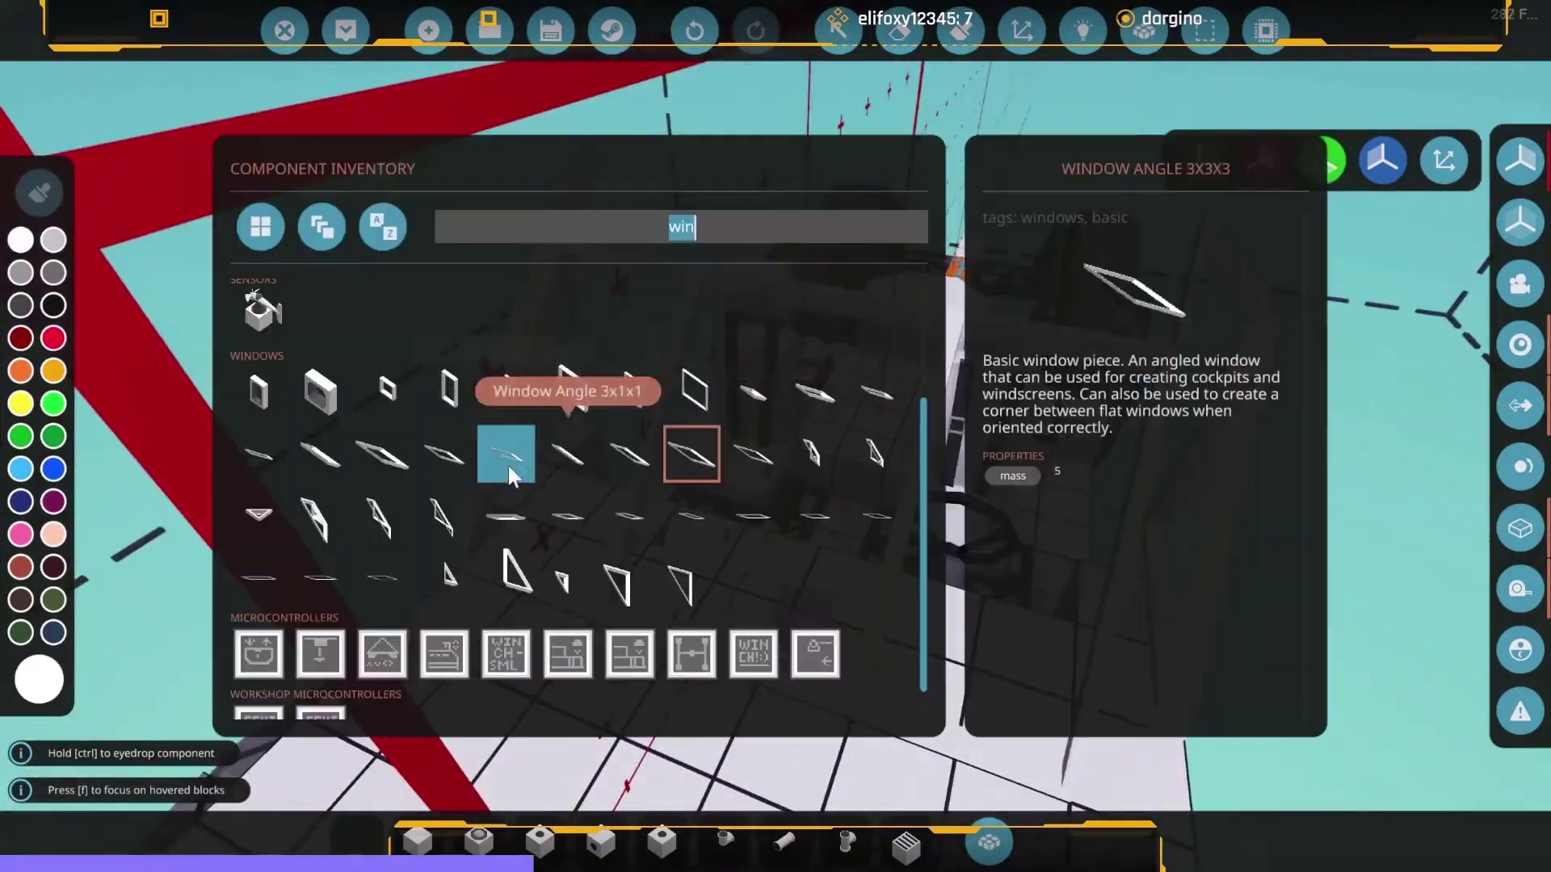
{"action": "left_click", "coordinate": [508, 454]}
{"action": "key", "text": "i"}
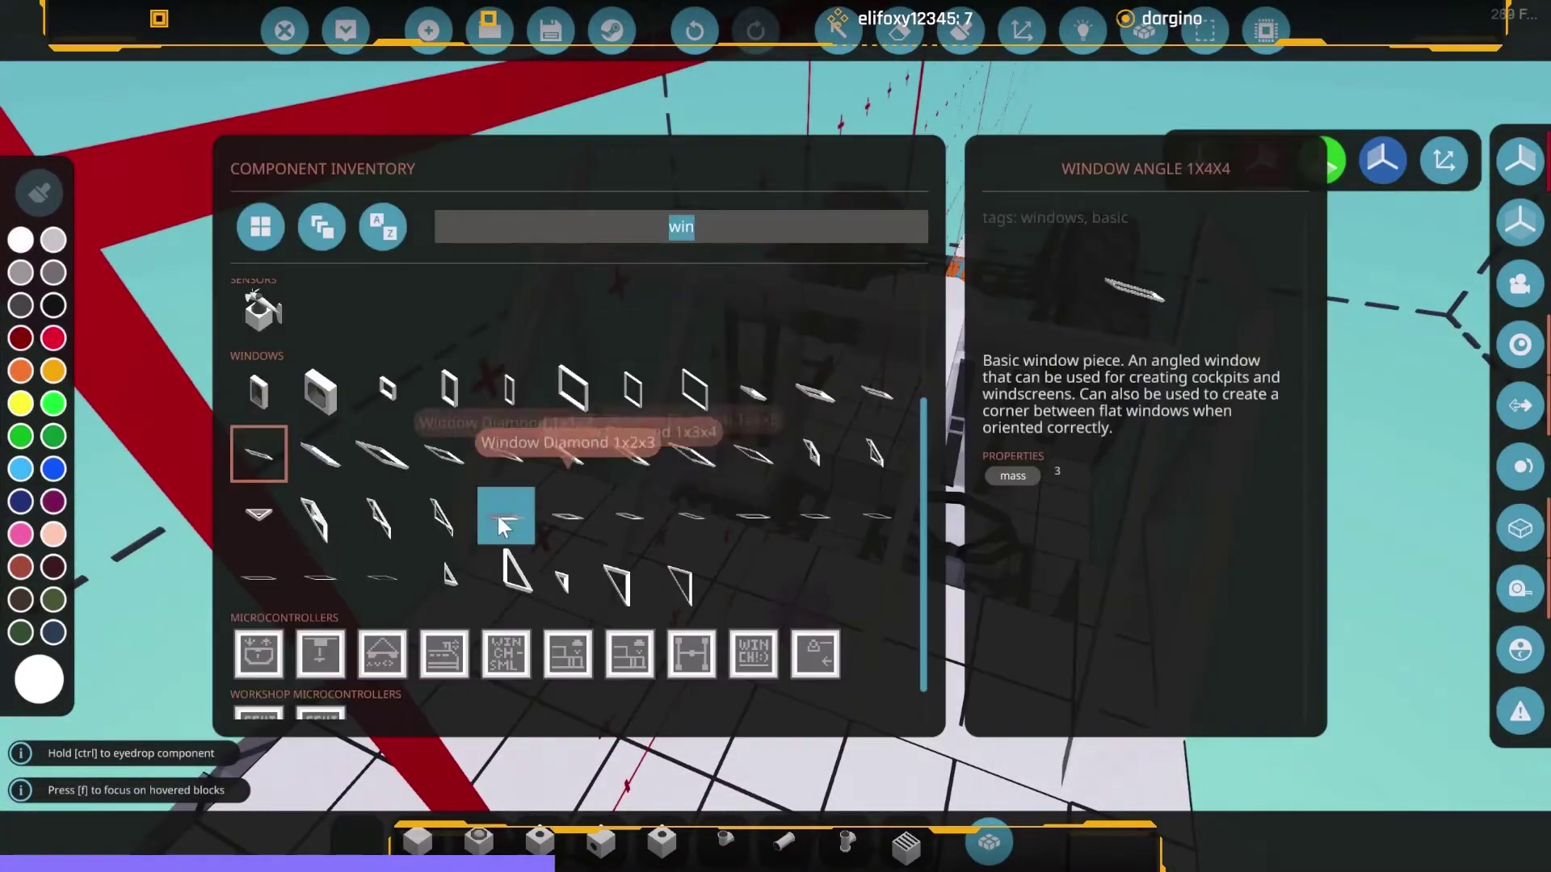
{"action": "left_click", "coordinate": [507, 454]}
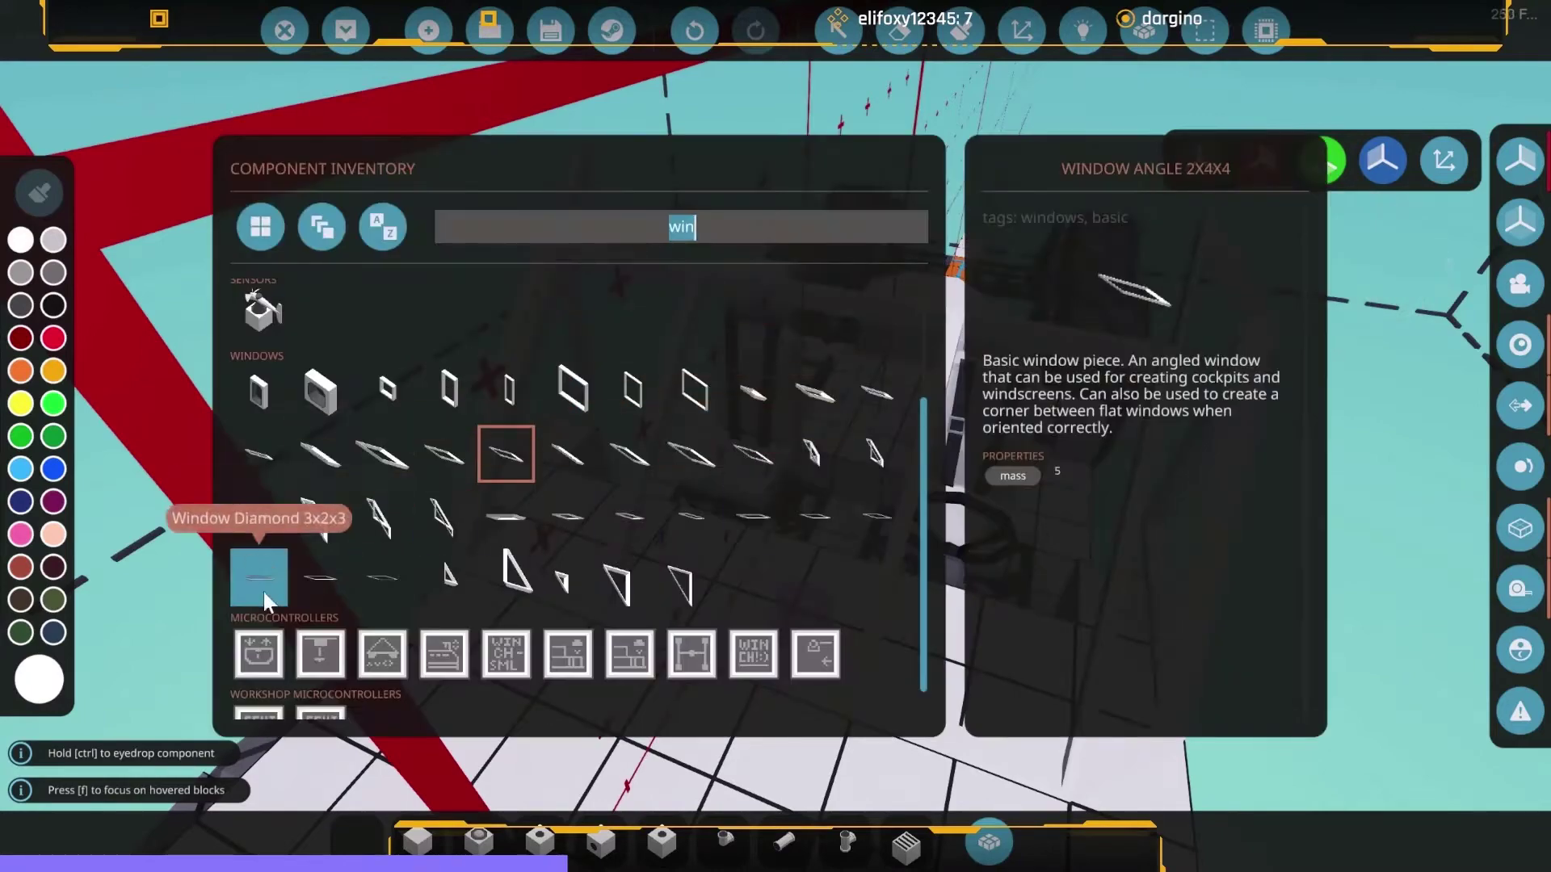
{"action": "left_click", "coordinate": [506, 516]}
{"action": "key", "text": "i"}
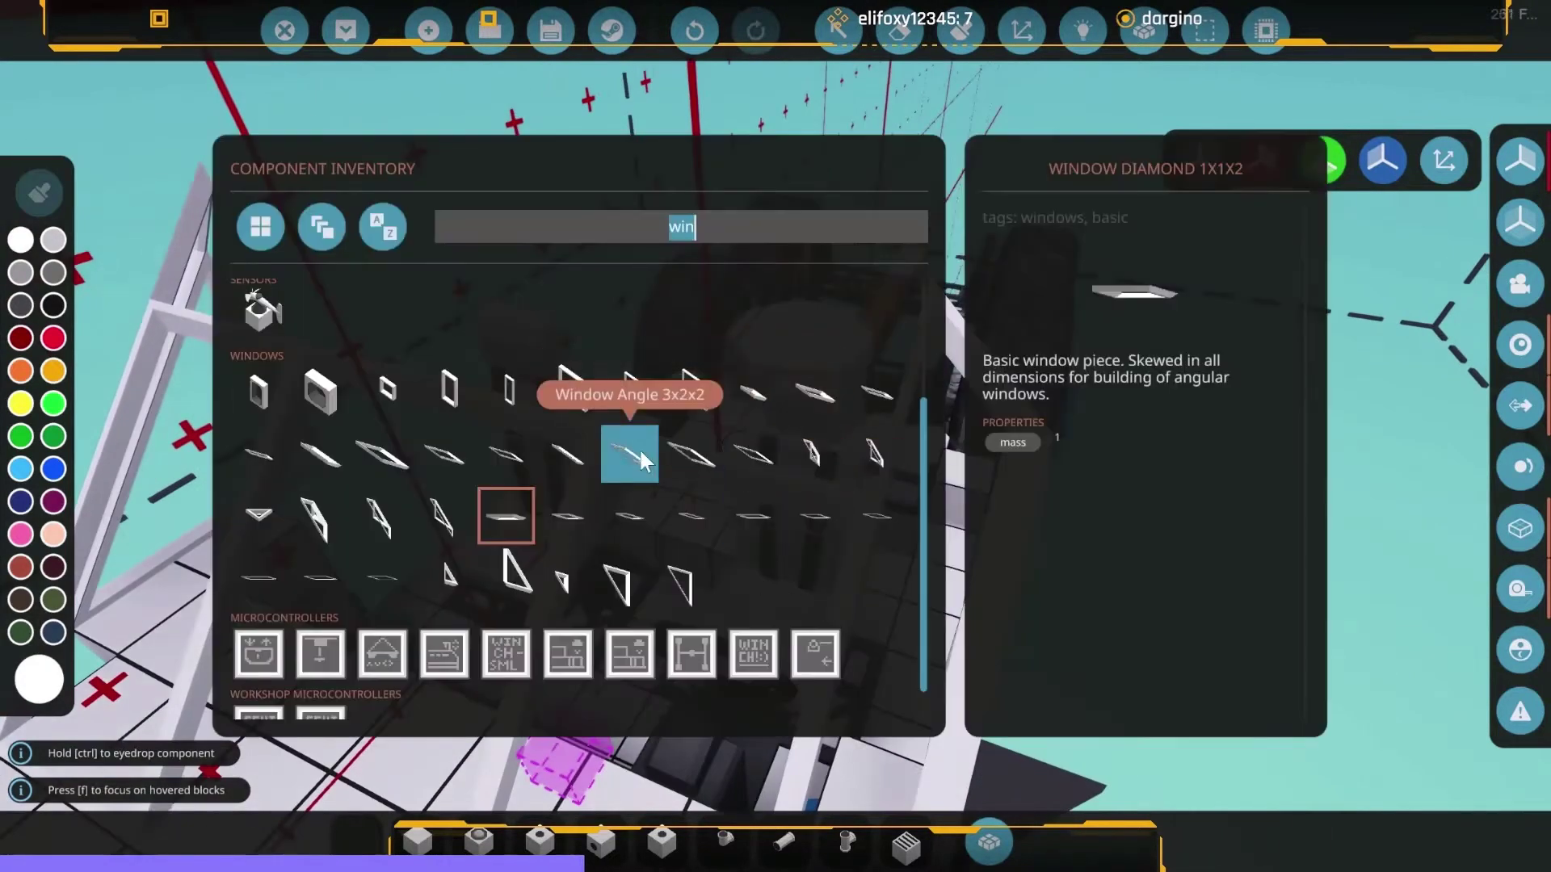
{"action": "left_click", "coordinate": [638, 448]}
{"action": "key", "text": "i"}
Place flat angled window panels on the cab frame and an upright frame by the seat.
{"action": "left_click", "coordinate": [580, 449]}
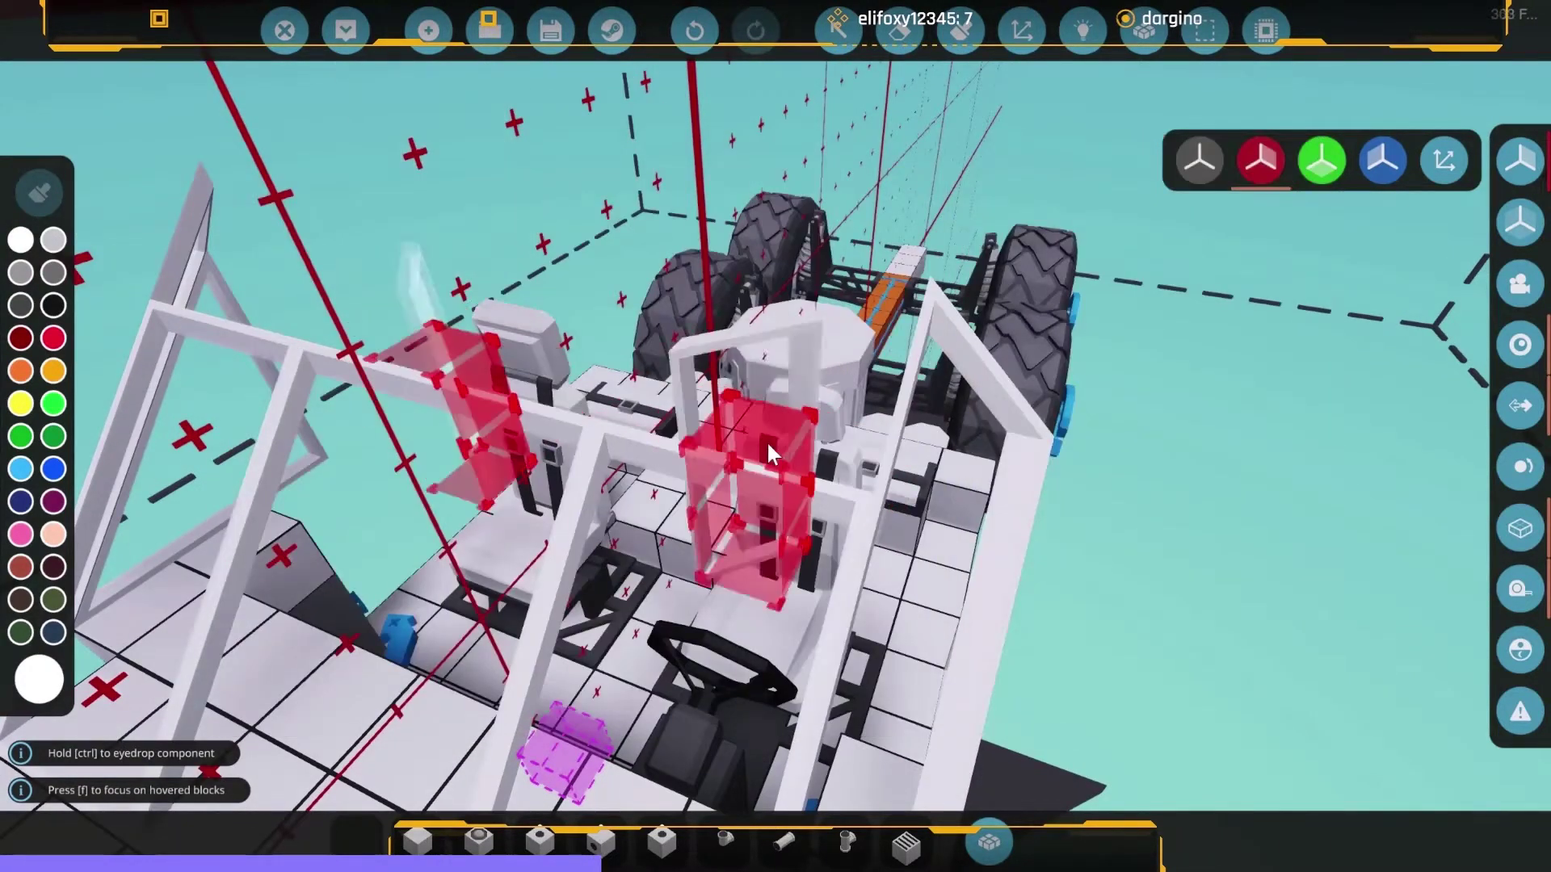
{"action": "key", "text": "k"}
{"action": "left_click", "coordinate": [697, 458]}
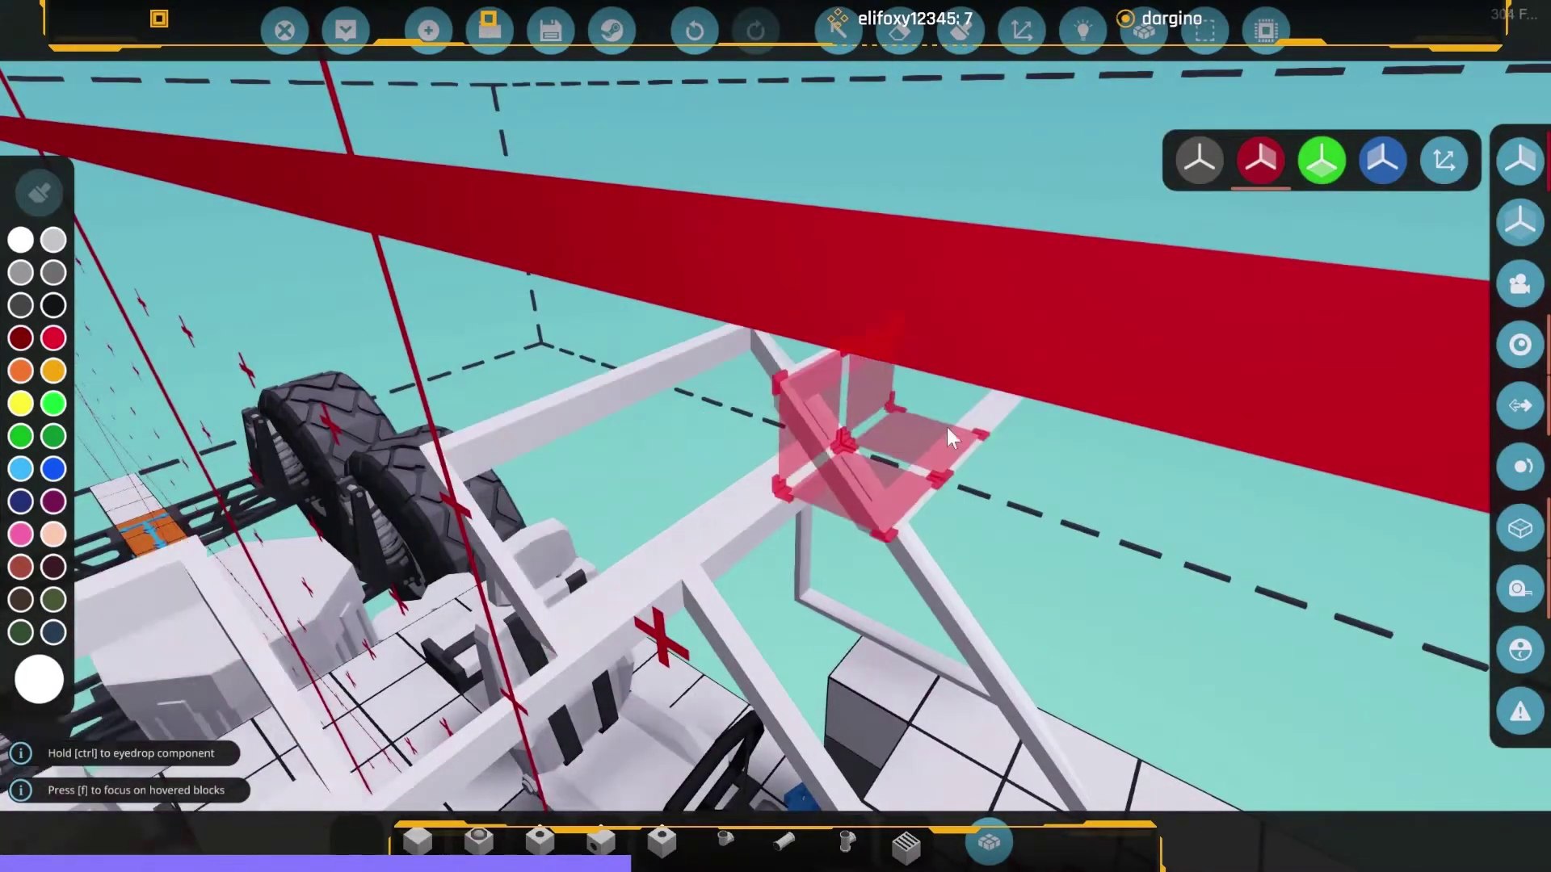
{"action": "right_click", "coordinate": [947, 428]}
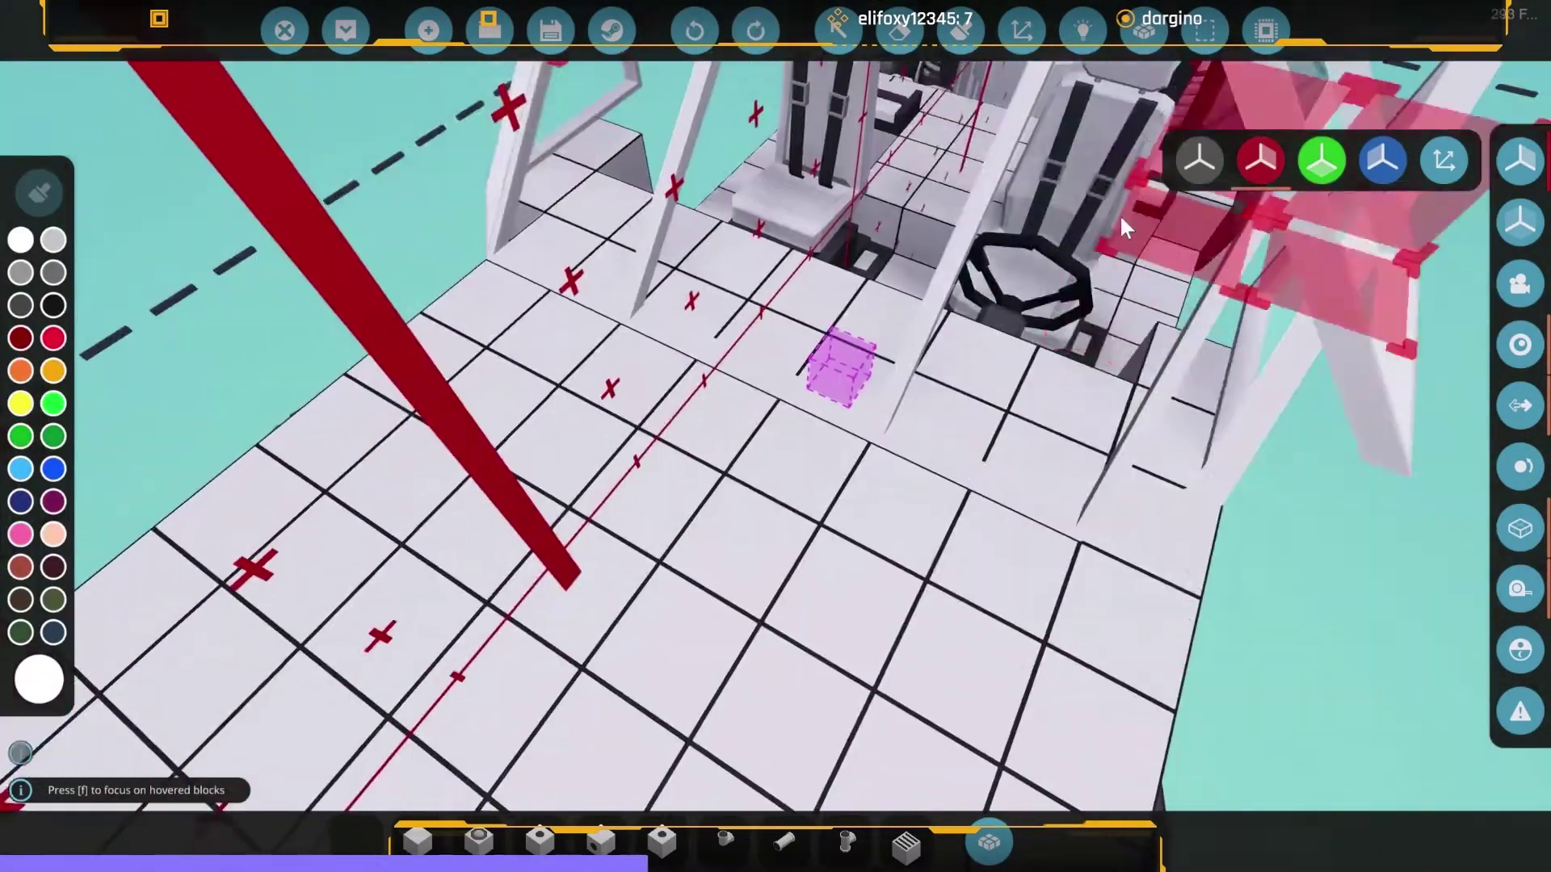
{"action": "left_click_drag", "start_coordinate": [1123, 228], "coordinate": [869, 394]}
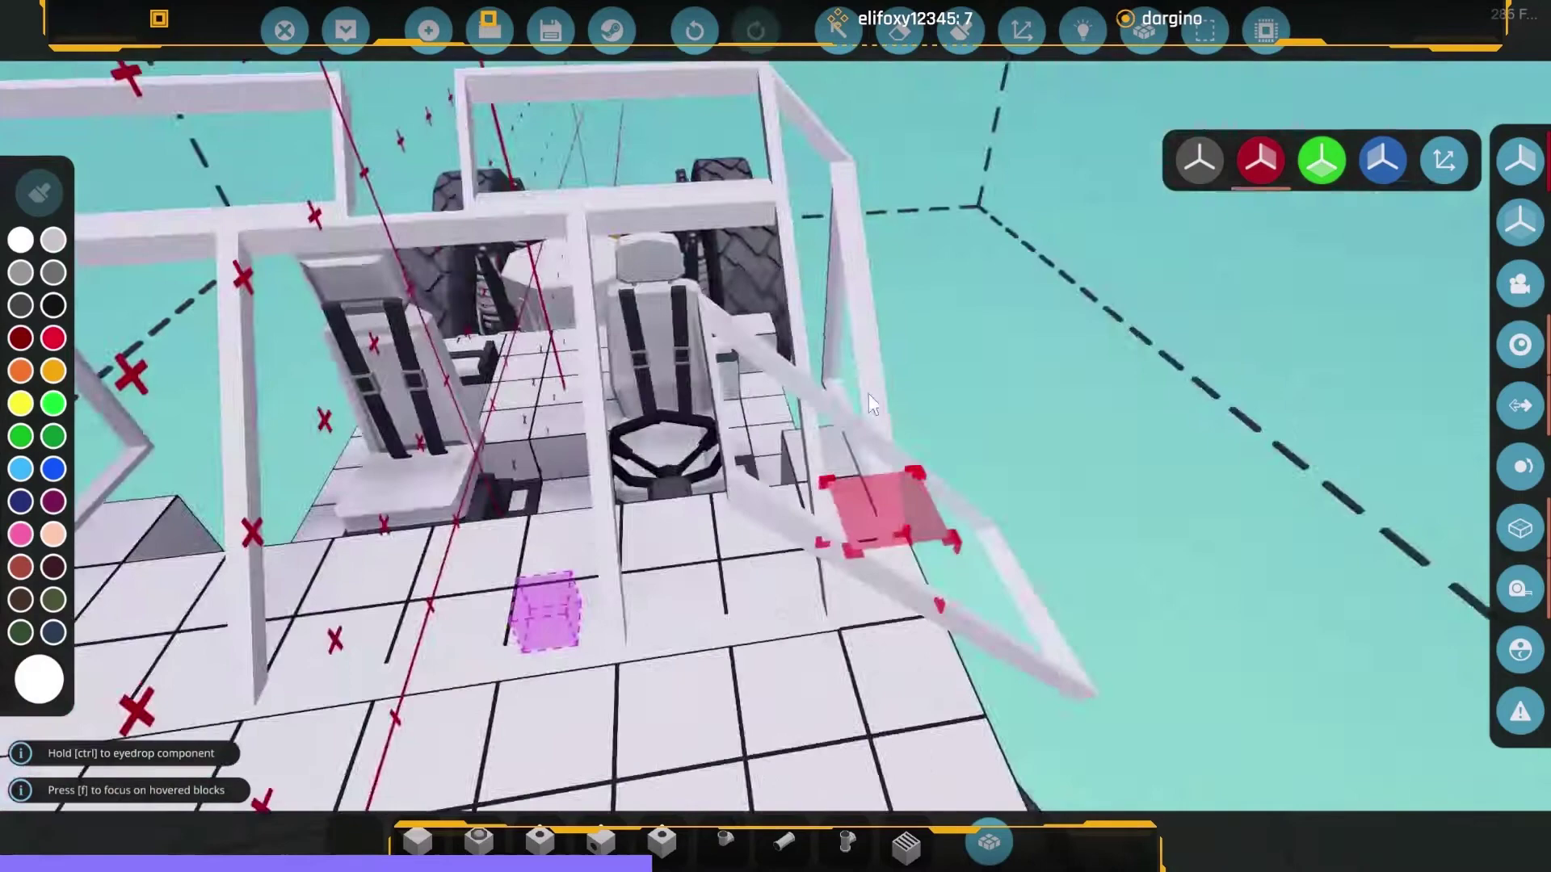
{"action": "left_click", "coordinate": [777, 534]}
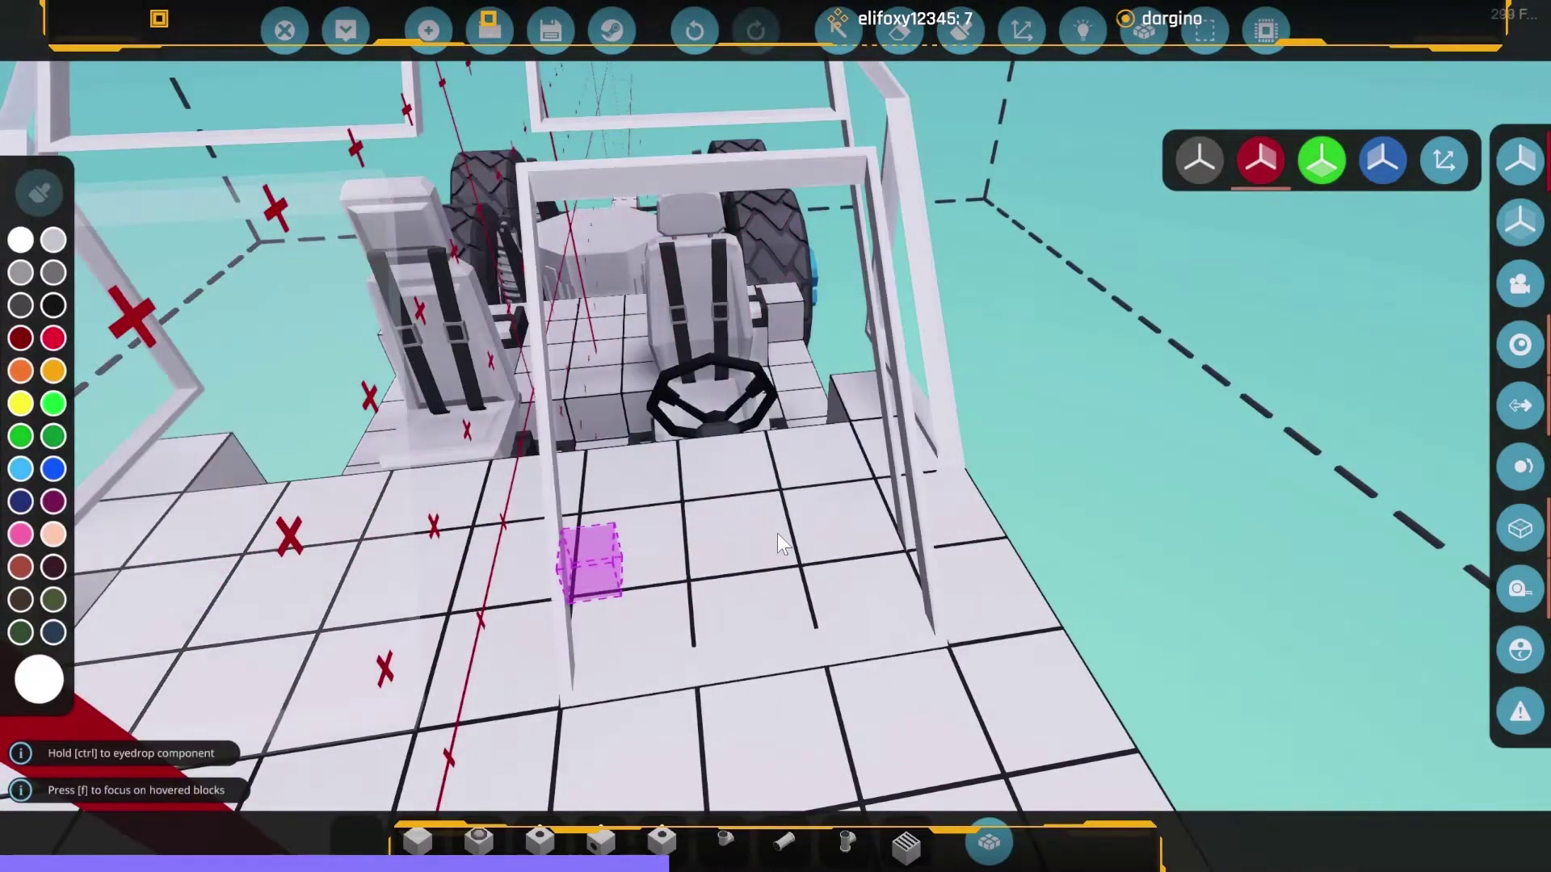
{"action": "left_click_drag", "start_coordinate": [1019, 597], "coordinate": [990, 597]}
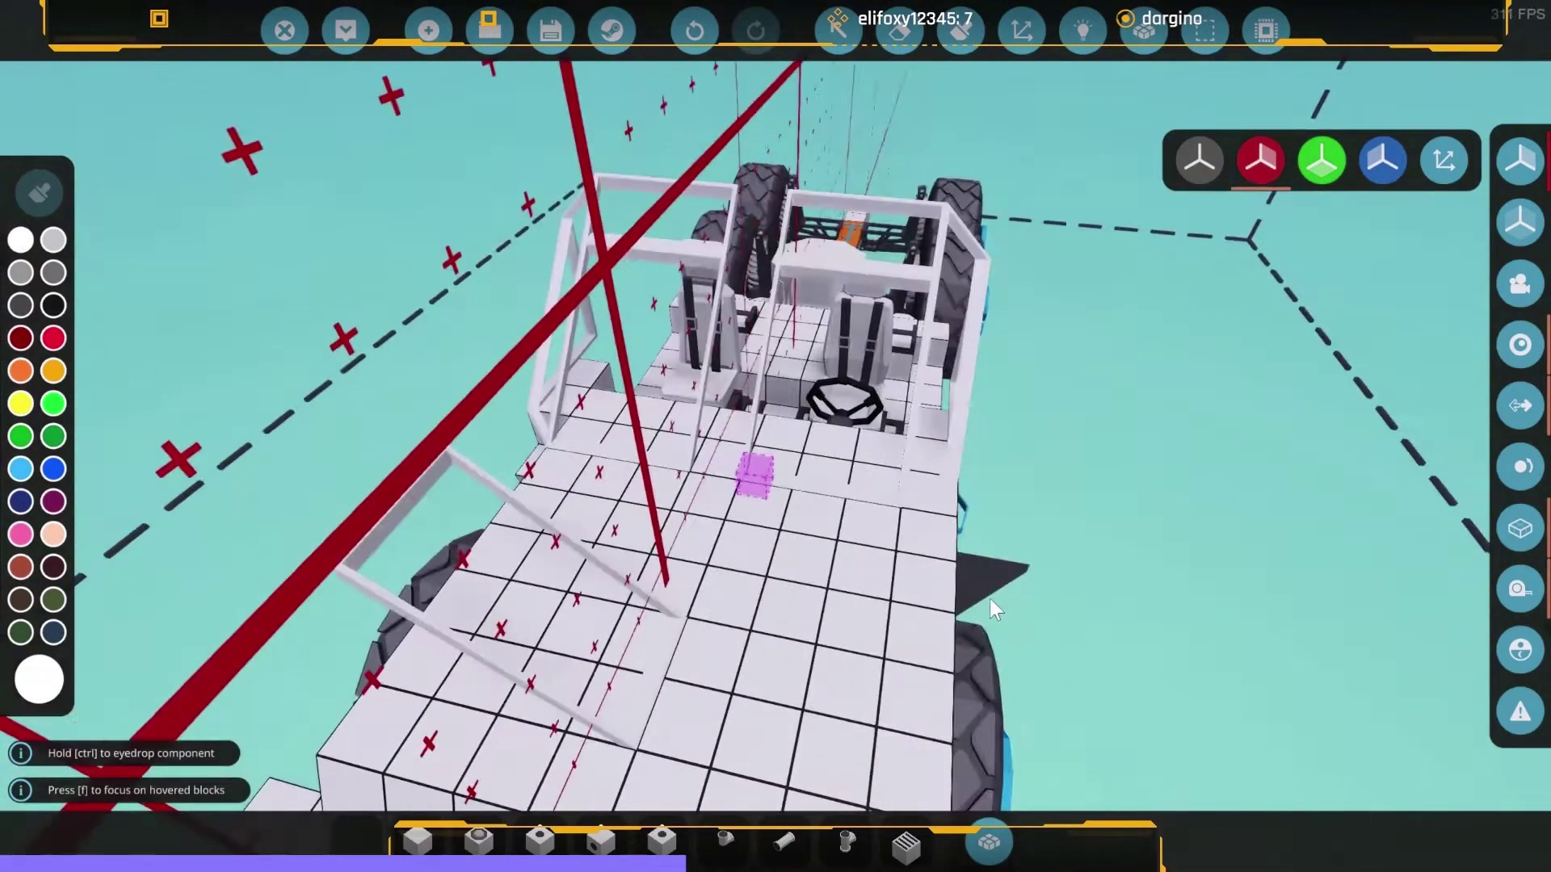
Choose a Window Angle piece from the inventory for the cab.
{"action": "key", "text": "Tab"}
{"action": "left_click", "coordinate": [260, 454]}
{"action": "key", "text": "Tab"}
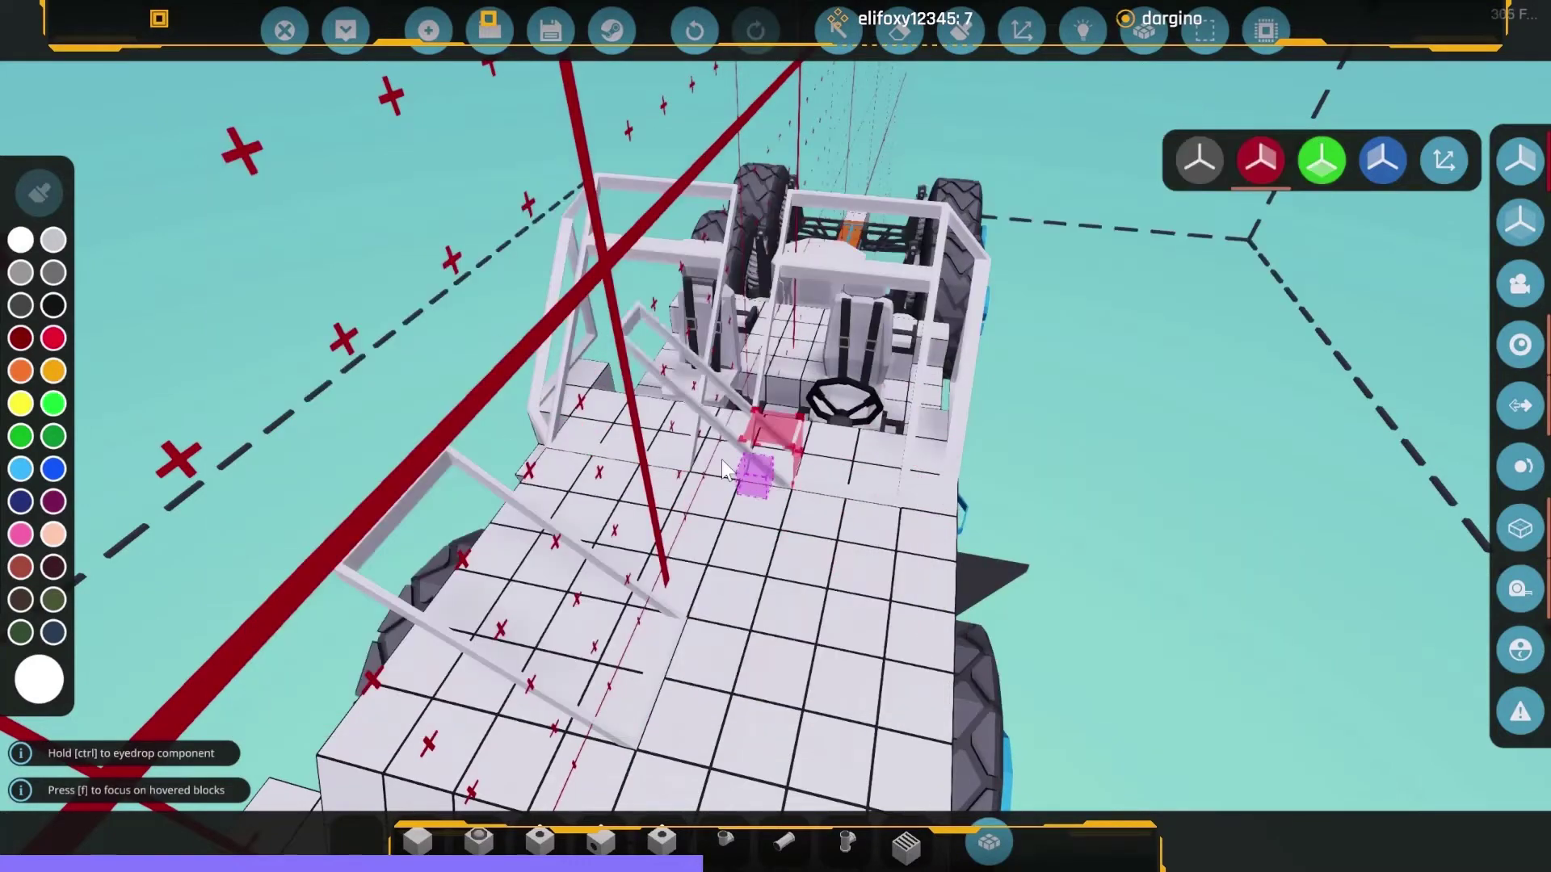
{"action": "key", "text": "Tab"}
{"action": "left_click", "coordinate": [450, 385]}
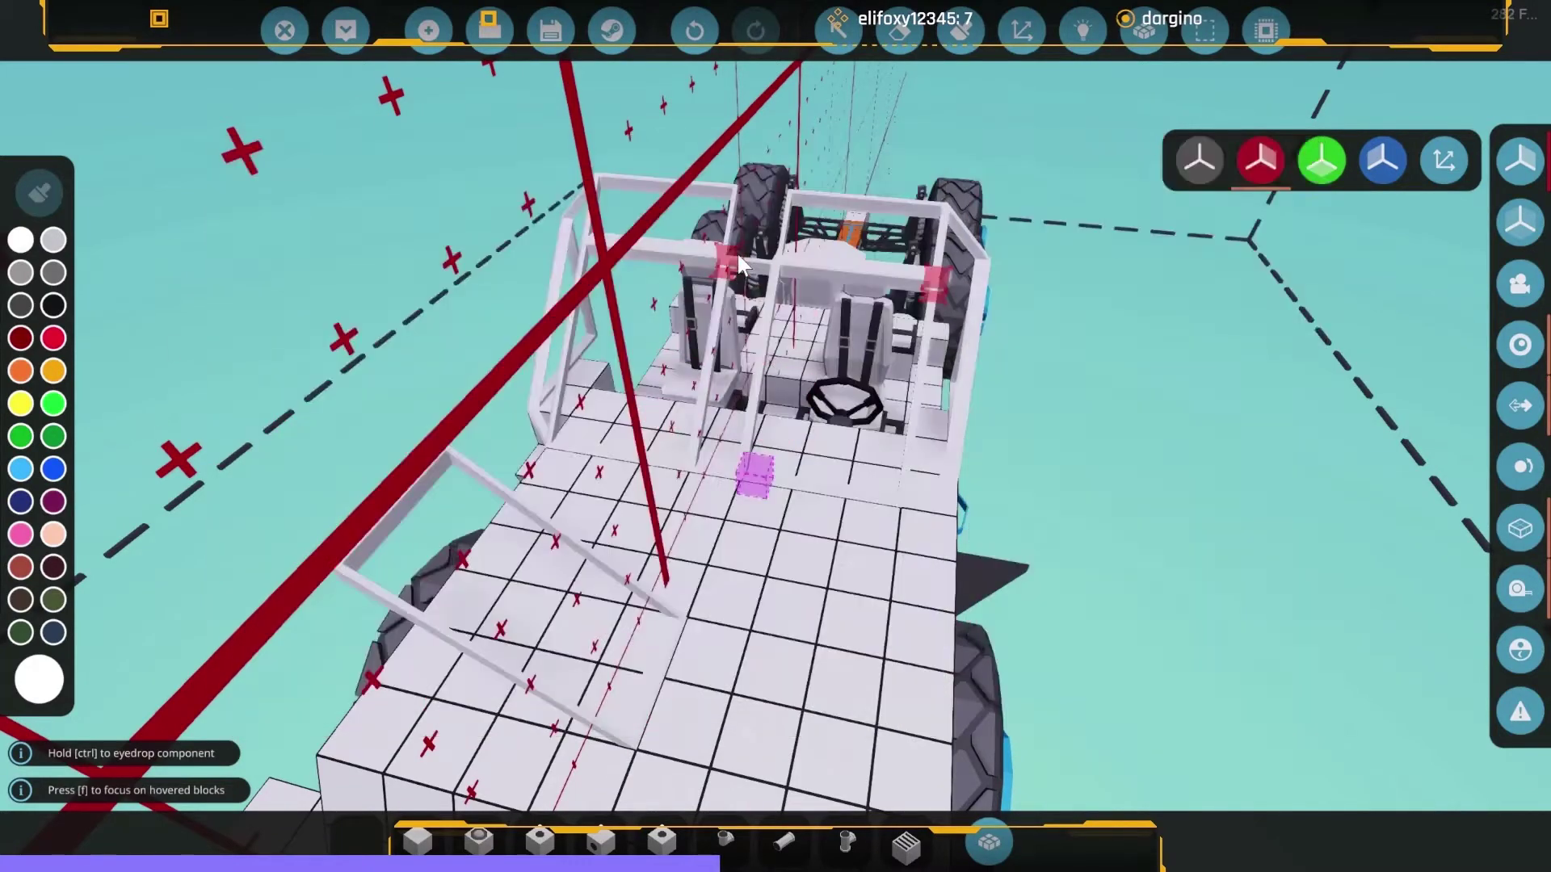
{"action": "left_click_drag", "start_coordinate": [867, 487], "coordinate": [728, 461]}
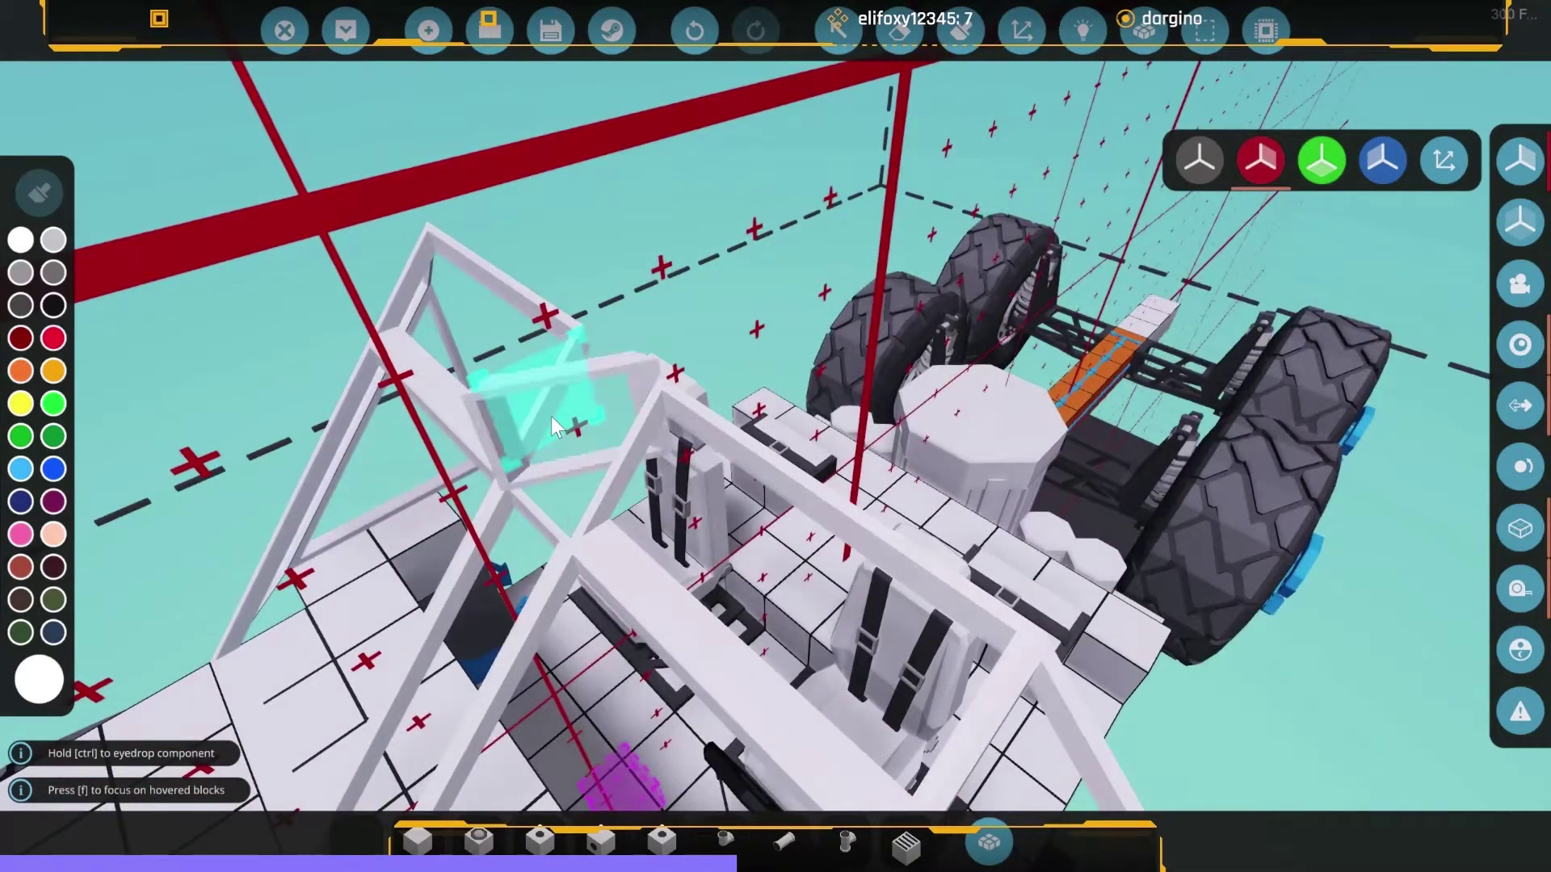
{"action": "mouse_move", "coordinate": [606, 485]}
{"action": "left_mouse_down"}
{"action": "mouse_move", "coordinate": [707, 553]}
{"action": "mouse_move", "coordinate": [629, 571]}
{"action": "mouse_move", "coordinate": [728, 605]}
{"action": "left_mouse_up"}
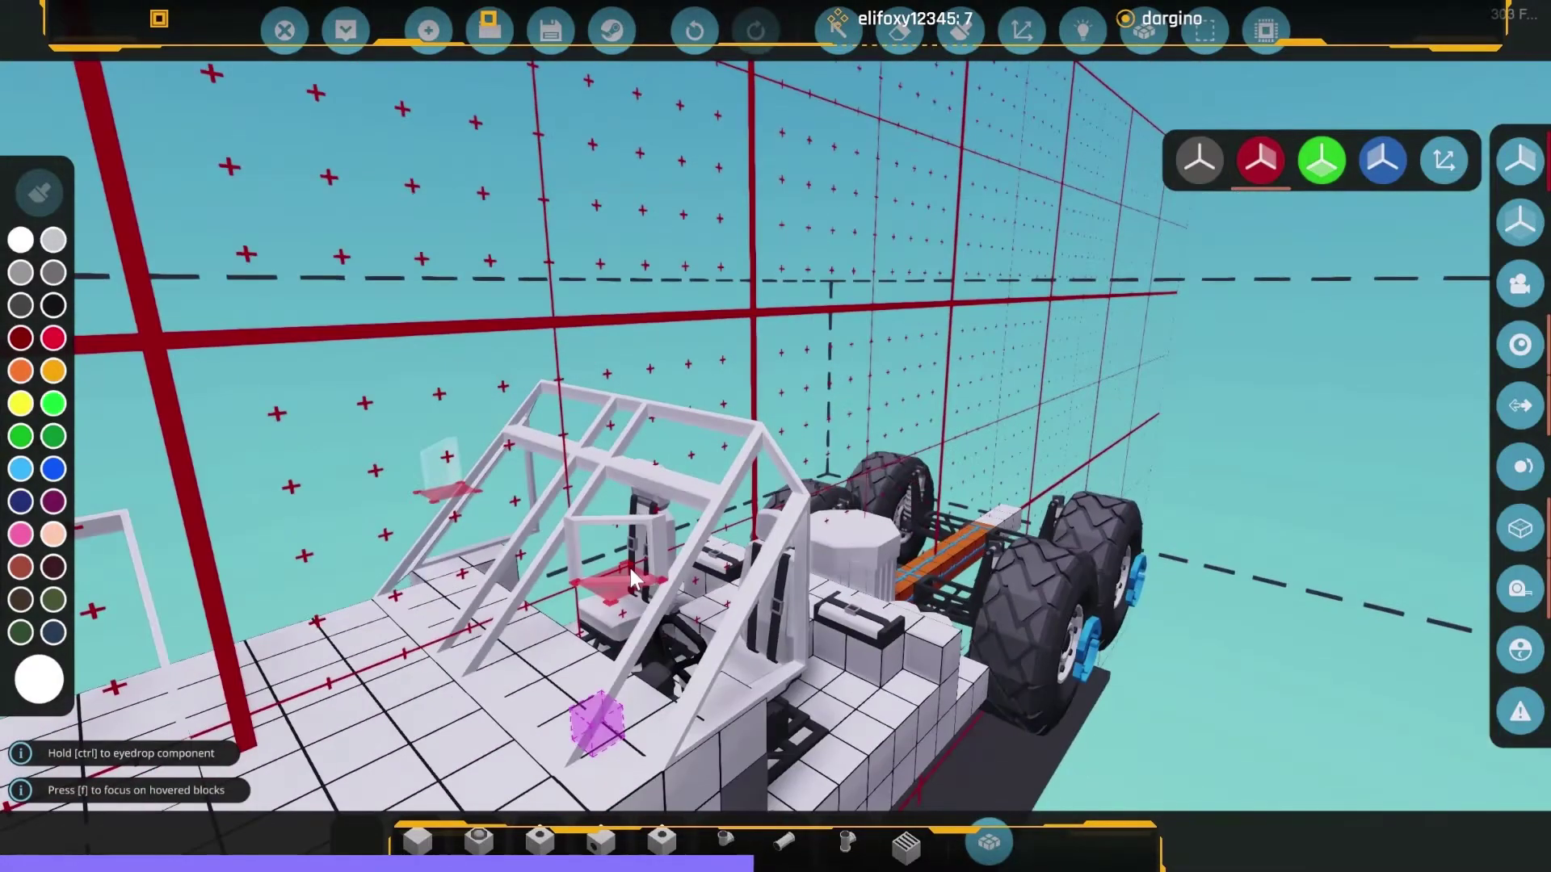
{"action": "left_click_drag", "start_coordinate": [848, 631], "coordinate": [990, 695]}
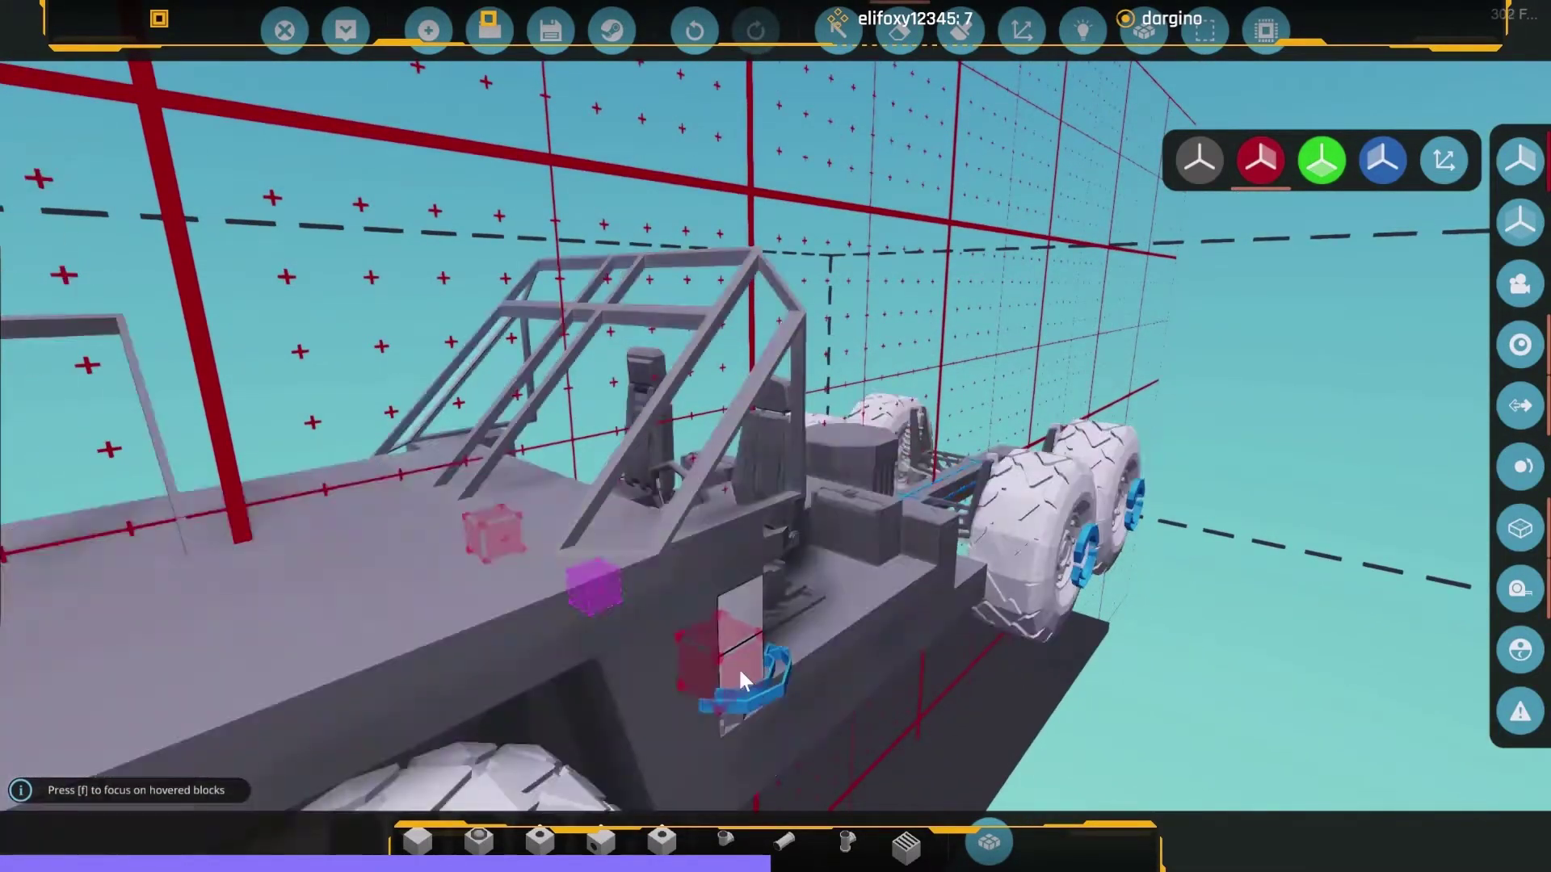
Lay a row of roof blocks atop the cab and a block wall beside the seat.
{"action": "mouse_move", "coordinate": [1150, 714]}
{"action": "left_mouse_down"}
{"action": "mouse_move", "coordinate": [1035, 703]}
{"action": "mouse_move", "coordinate": [774, 434]}
{"action": "left_mouse_up"}
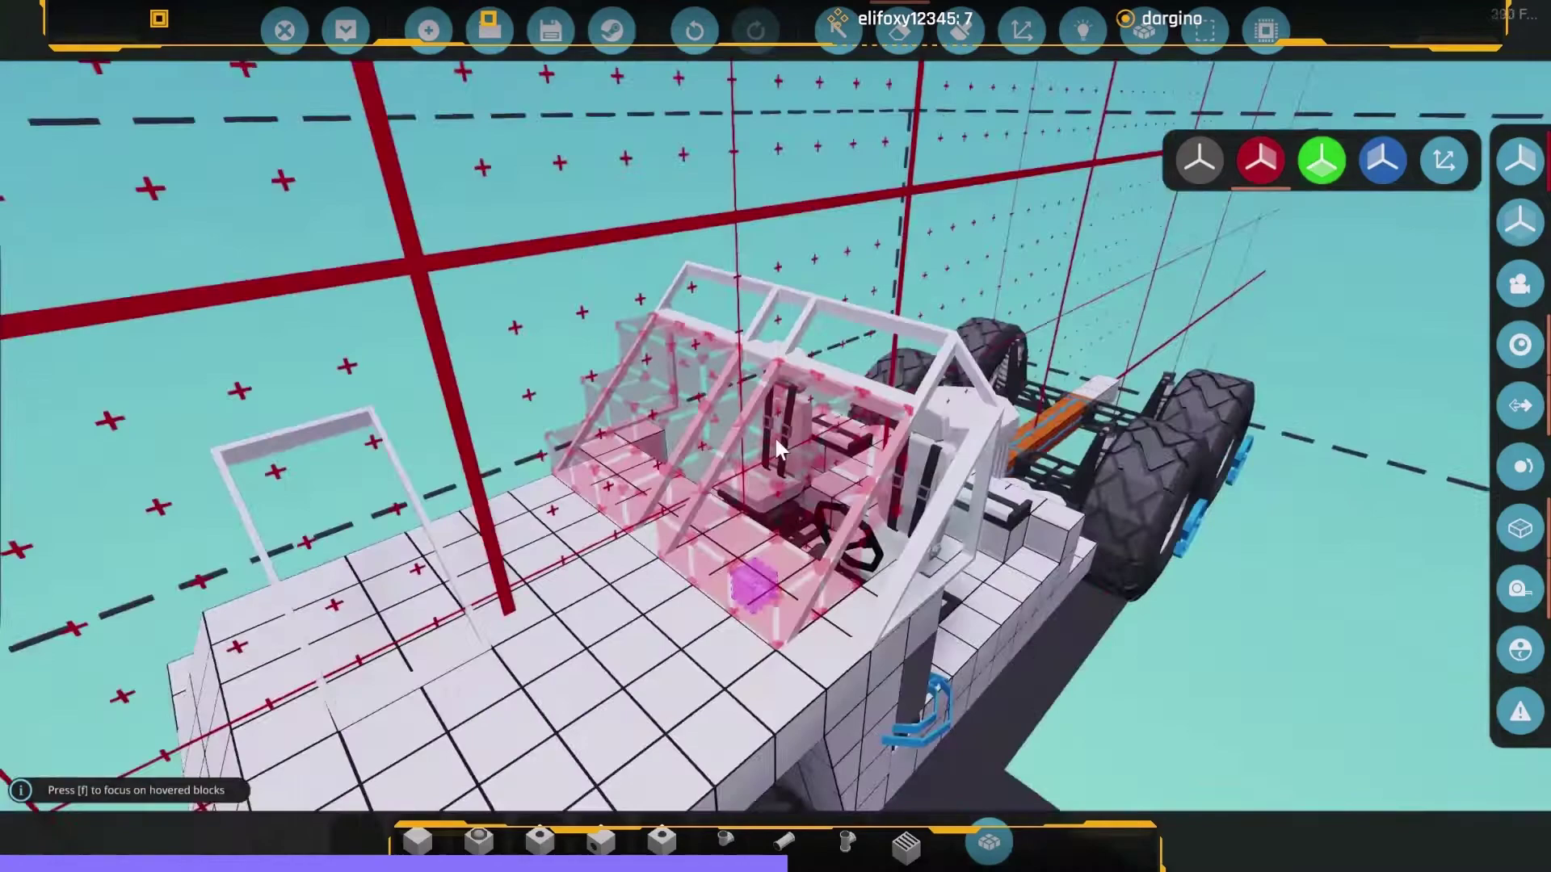
{"action": "left_click_drag", "start_coordinate": [978, 377], "coordinate": [544, 499]}
{"action": "left_click", "coordinate": [544, 499]}
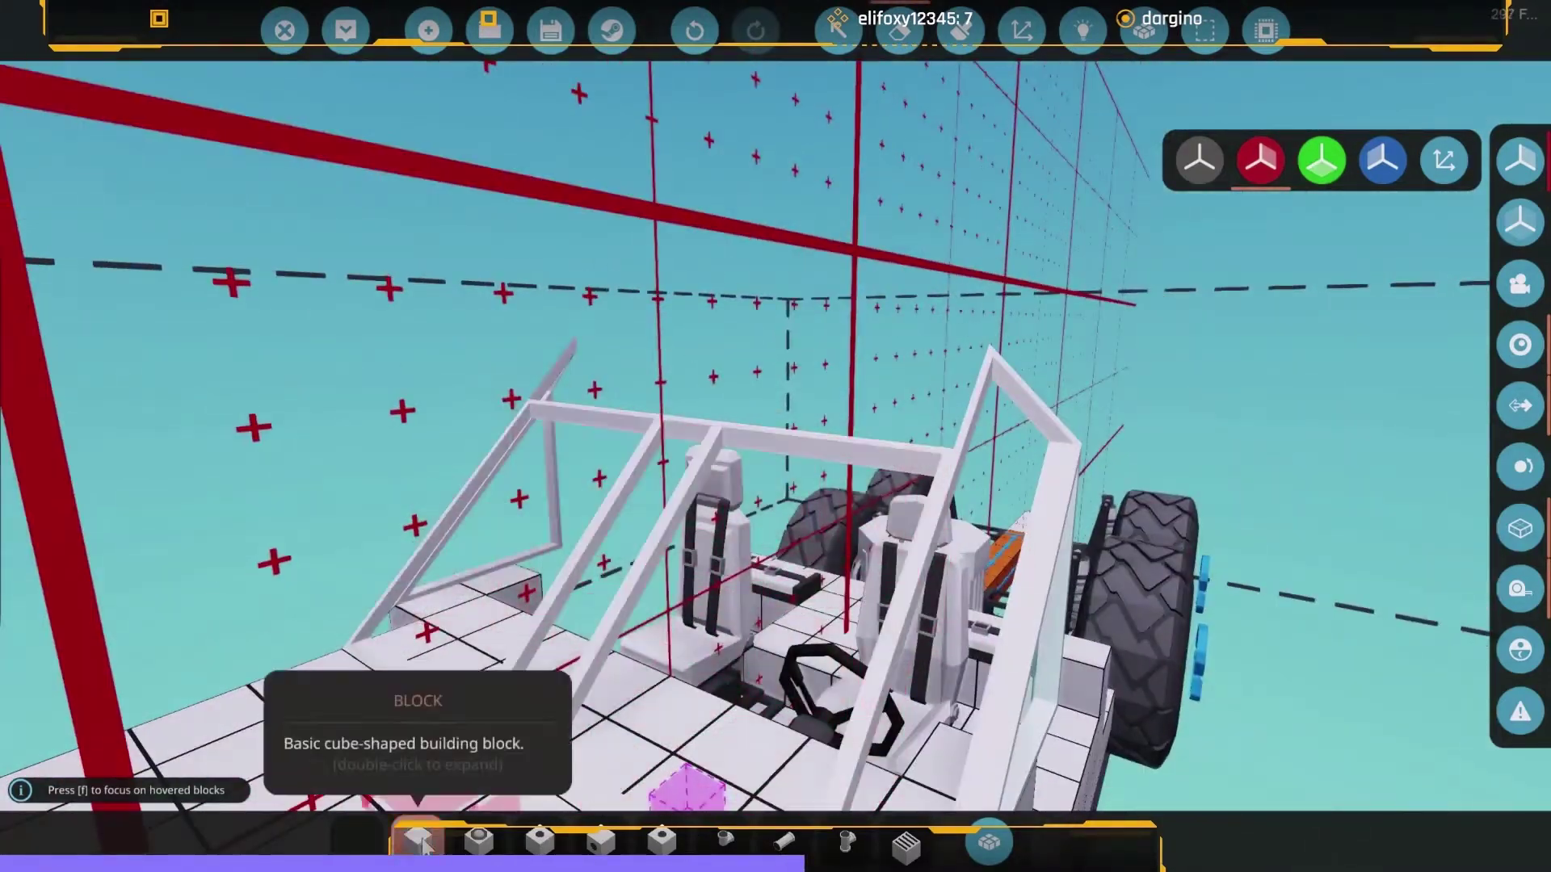
{"action": "key", "text": "p"}
{"action": "left_click_drag", "start_coordinate": [723, 417], "coordinate": [766, 505]}
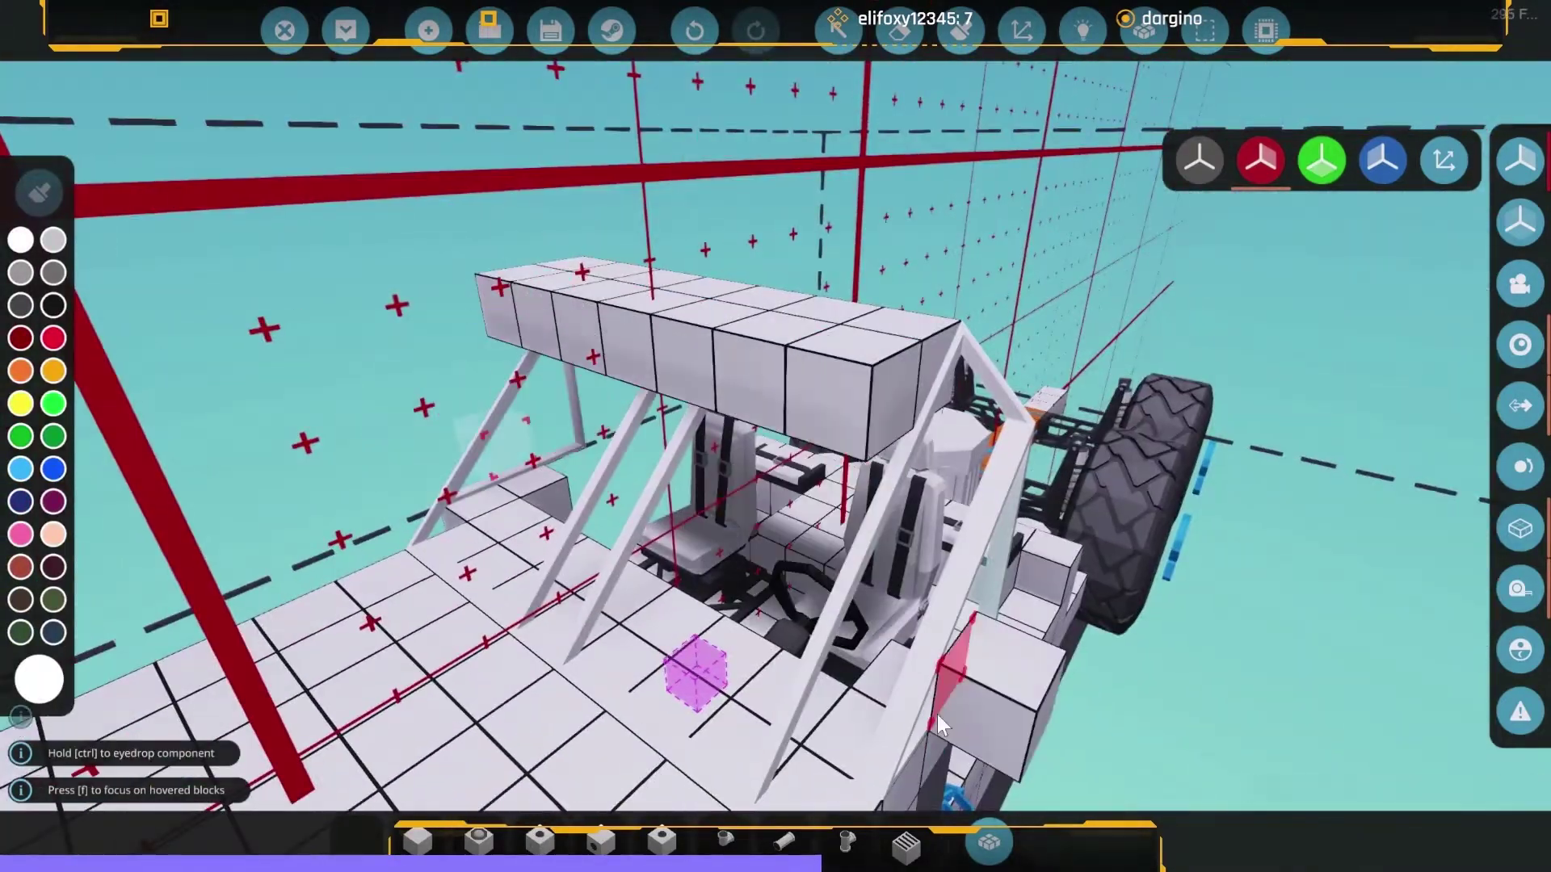
{"action": "mouse_move", "coordinate": [937, 714]}
{"action": "left_mouse_down"}
{"action": "mouse_move", "coordinate": [675, 616]}
{"action": "mouse_move", "coordinate": [669, 635]}
{"action": "mouse_move", "coordinate": [434, 294]}
{"action": "mouse_move", "coordinate": [920, 470]}
{"action": "mouse_move", "coordinate": [607, 333]}
{"action": "mouse_move", "coordinate": [848, 546]}
{"action": "mouse_move", "coordinate": [601, 632]}
{"action": "left_mouse_up"}
{"action": "key", "text": "p"}
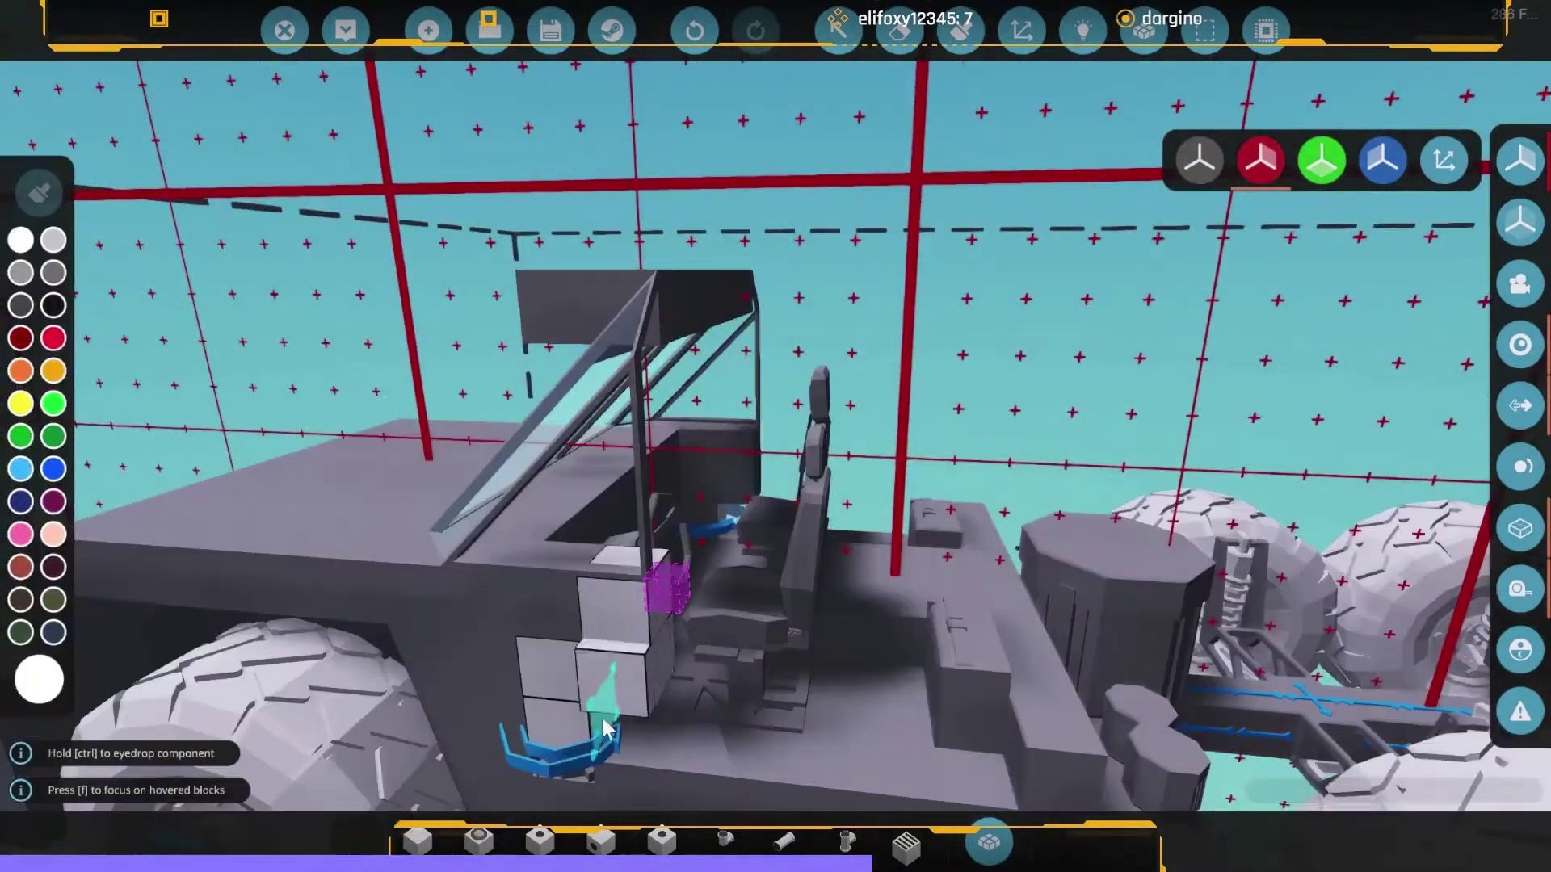
{"action": "scroll", "coordinate": [606, 727], "scroll_direction": "down", "scroll_amount": 3}
{"action": "mouse_move", "coordinate": [606, 726]}
{"action": "left_mouse_down"}
{"action": "mouse_move", "coordinate": [679, 679]}
{"action": "mouse_move", "coordinate": [731, 426]}
{"action": "mouse_move", "coordinate": [921, 485]}
{"action": "mouse_move", "coordinate": [837, 728]}
{"action": "left_mouse_up"}
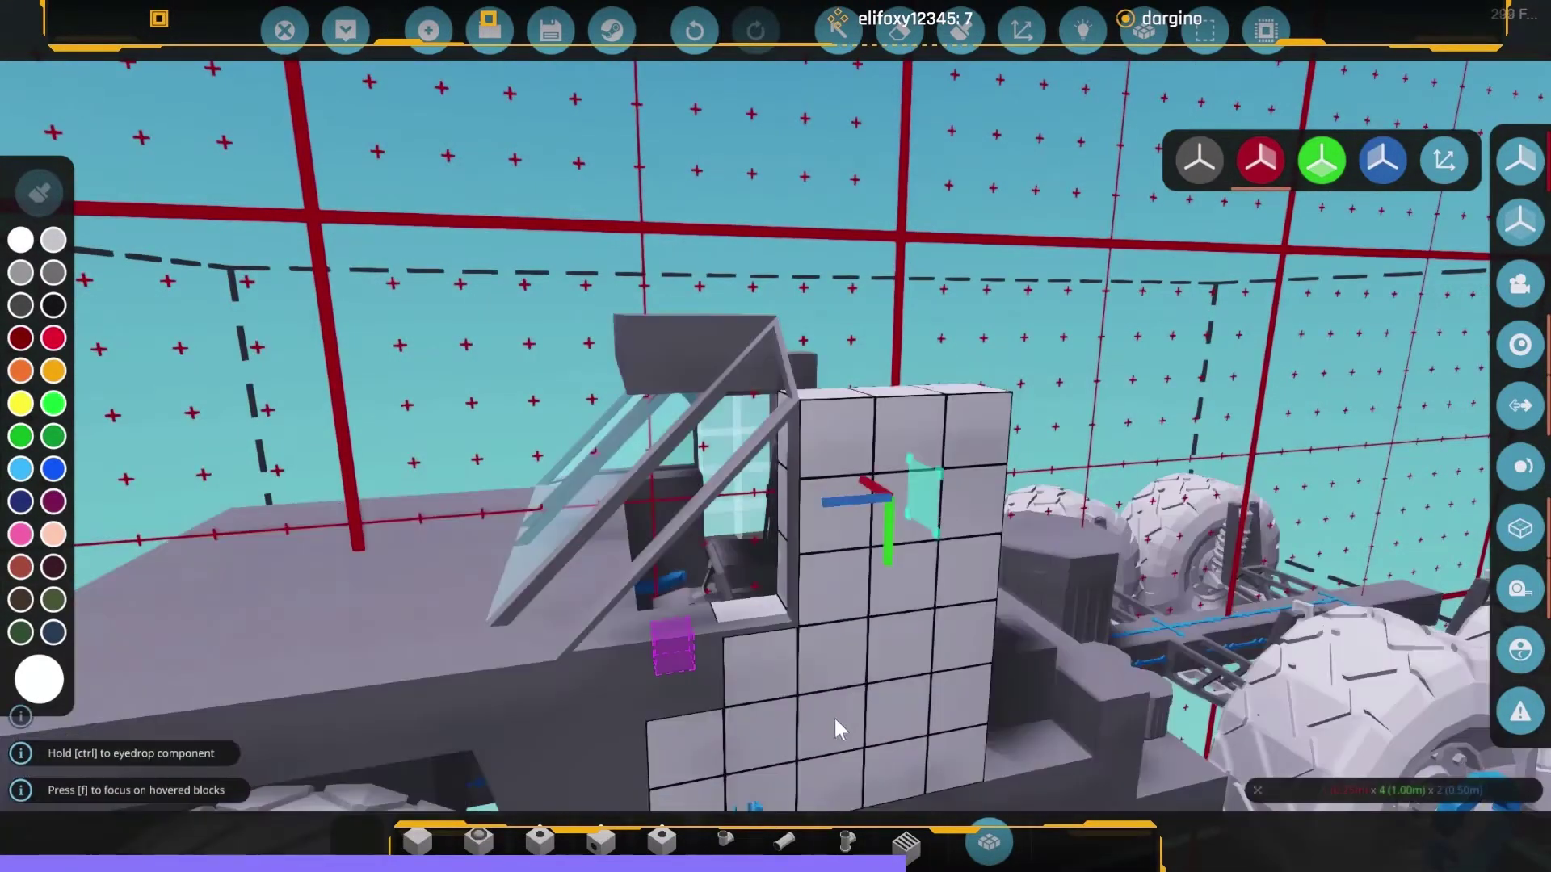
{"action": "scroll", "coordinate": [833, 725], "scroll_direction": "down", "scroll_amount": 3}
Select and delete the upper blocks of the cab wall.
{"action": "key", "text": "Tab"}
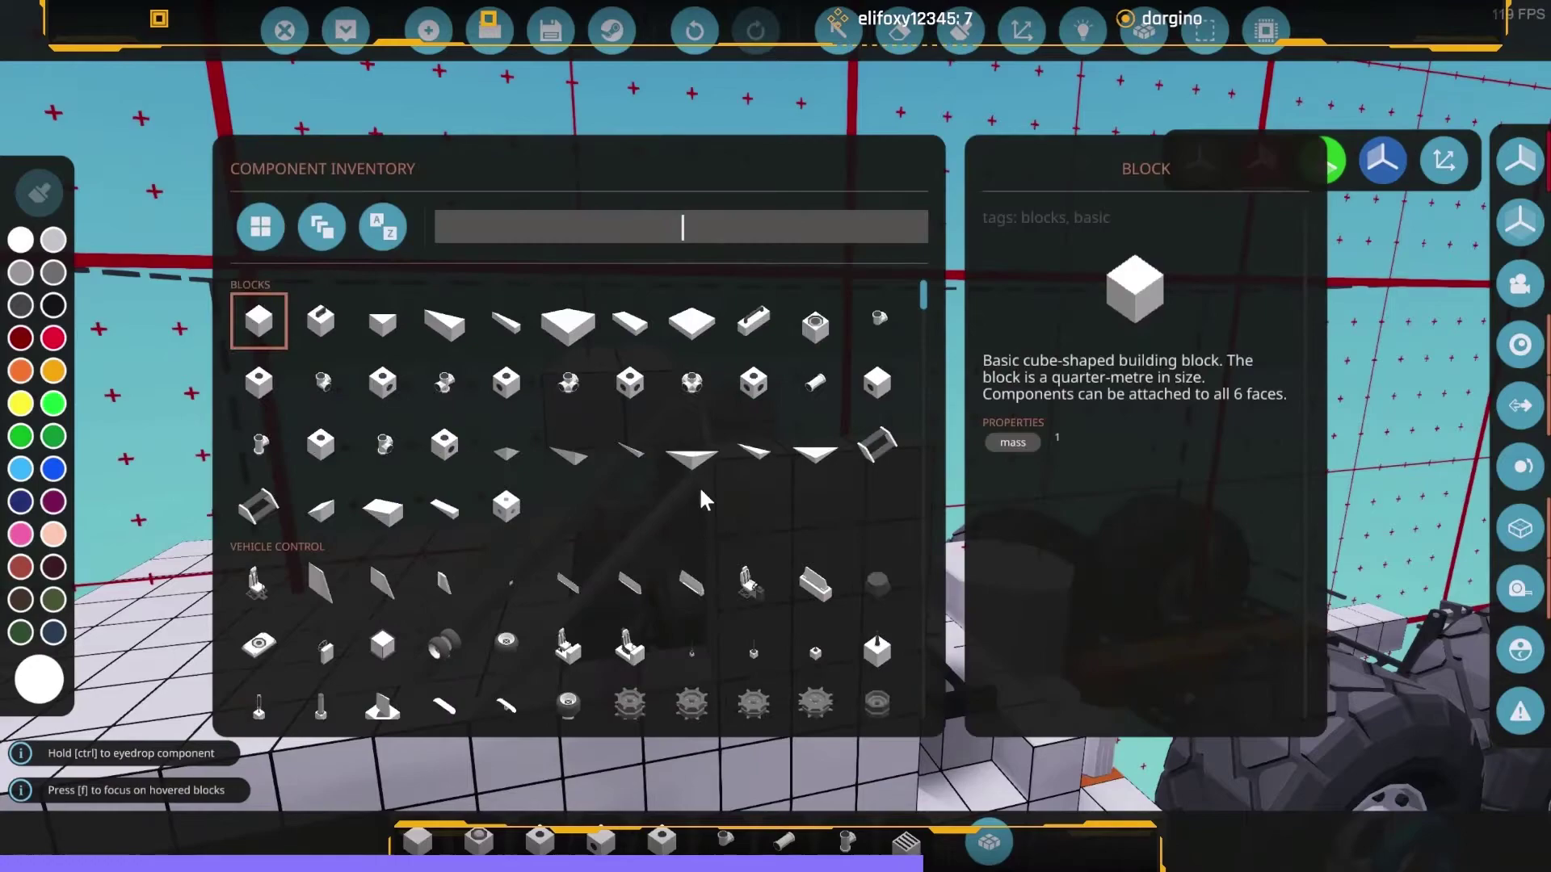
{"action": "key", "text": "Escape"}
{"action": "scroll", "coordinate": [660, 481], "scroll_direction": "up", "scroll_amount": 4}
{"action": "left_click", "coordinate": [701, 353]}
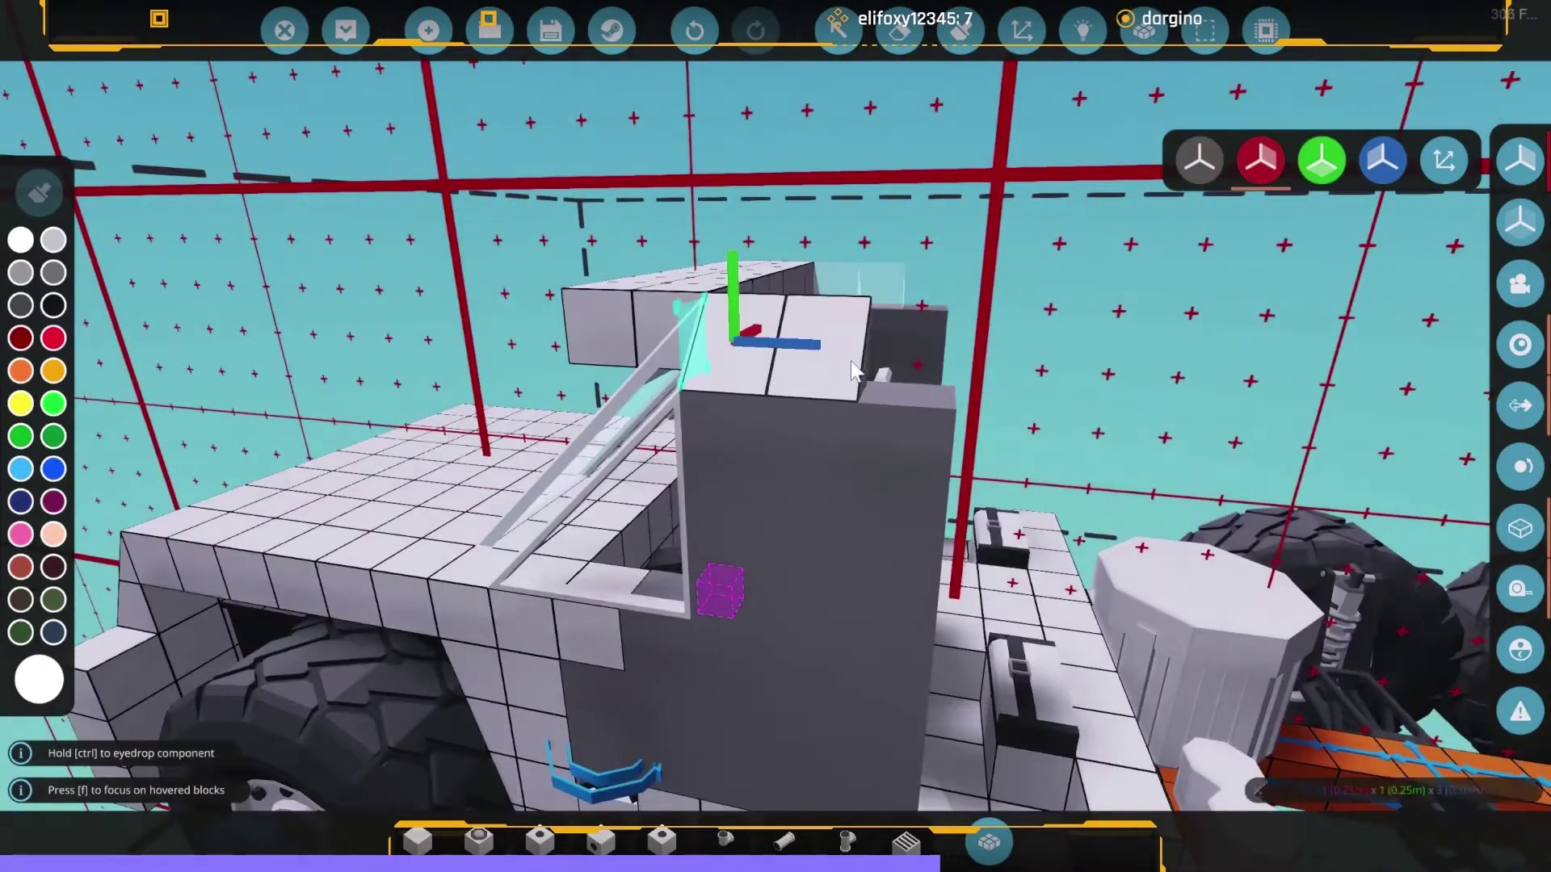
{"action": "right_click", "coordinate": [943, 374]}
{"action": "left_click", "coordinate": [557, 485]}
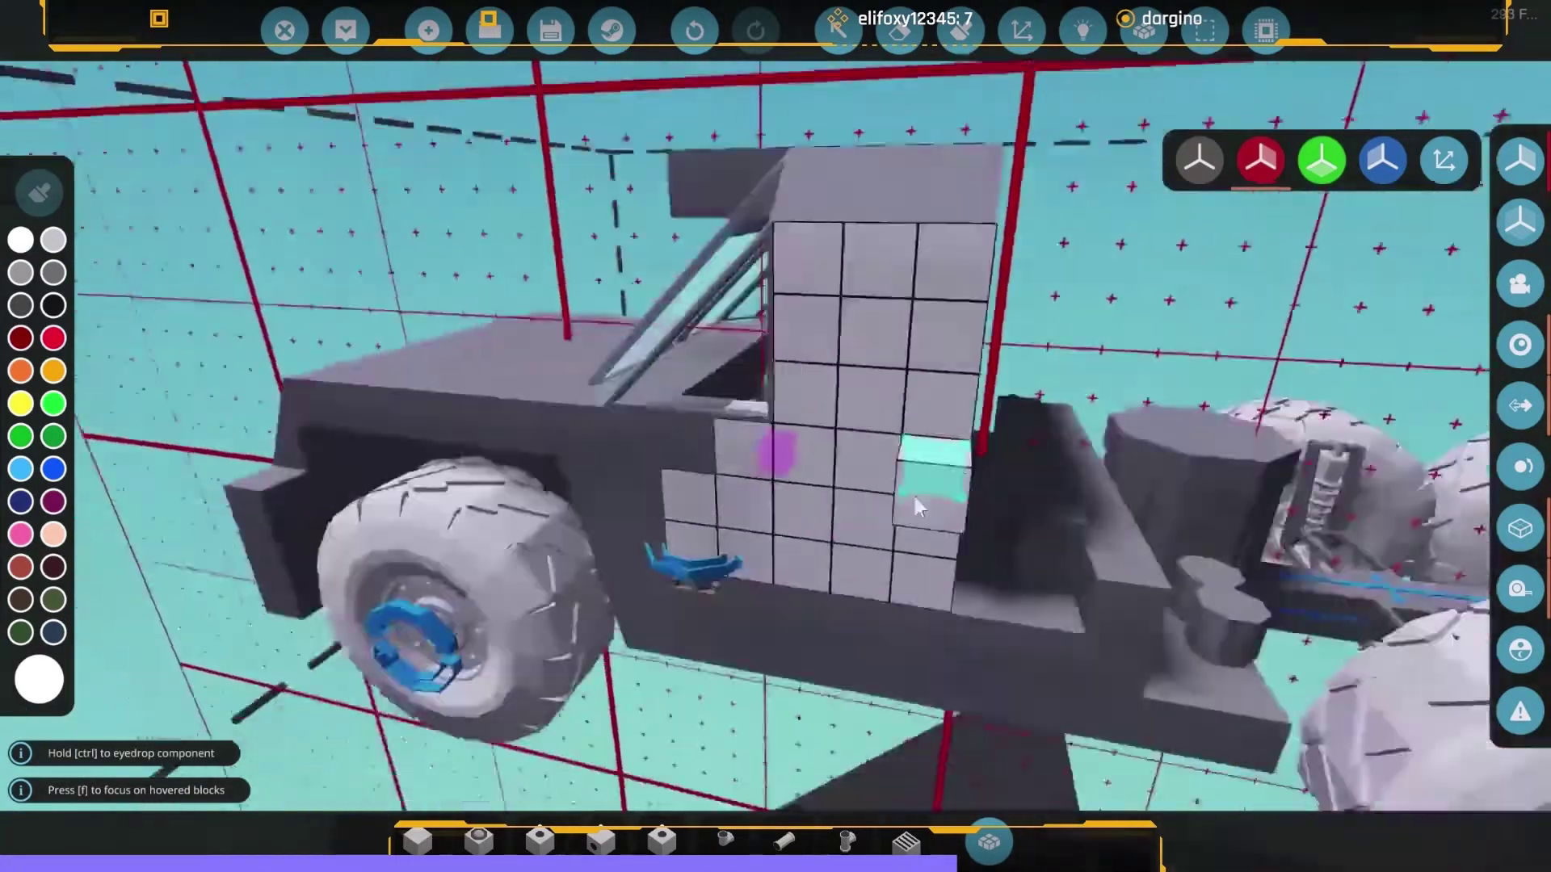
{"action": "right_click", "coordinate": [912, 493]}
{"action": "left_click_drag", "start_coordinate": [796, 530], "coordinate": [910, 363]}
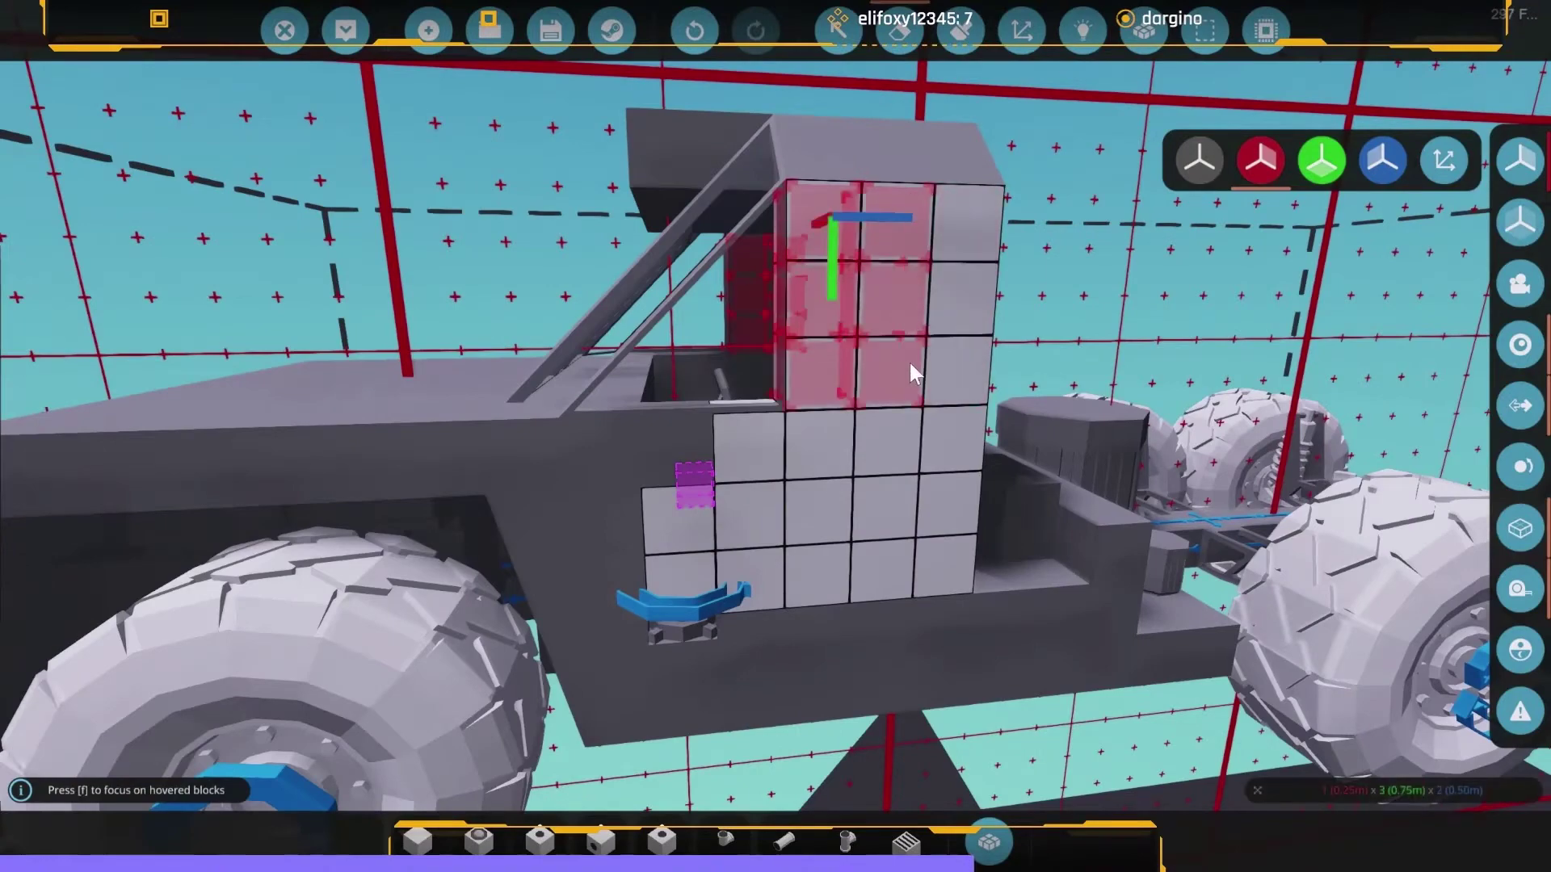
{"action": "key", "text": "Delete"}
Set a window piece into the cab opening.
{"action": "key", "text": "Tab"}
{"action": "type", "text": "win"}
{"action": "left_click", "coordinate": [701, 593]}
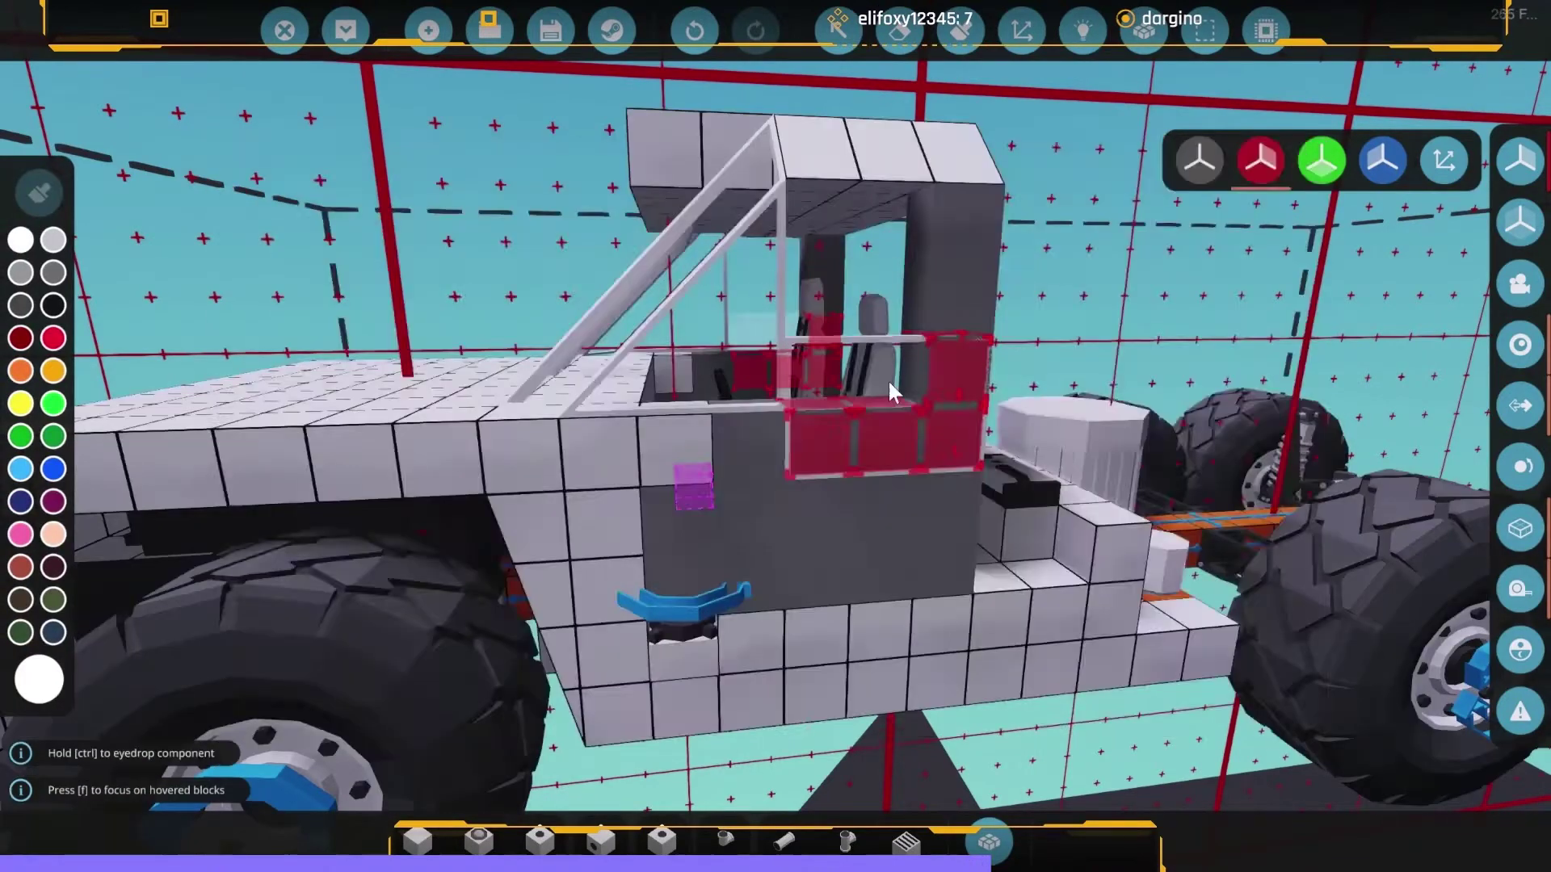
{"action": "left_click", "coordinate": [907, 335]}
{"action": "left_click_drag", "start_coordinate": [912, 306], "coordinate": [765, 657]}
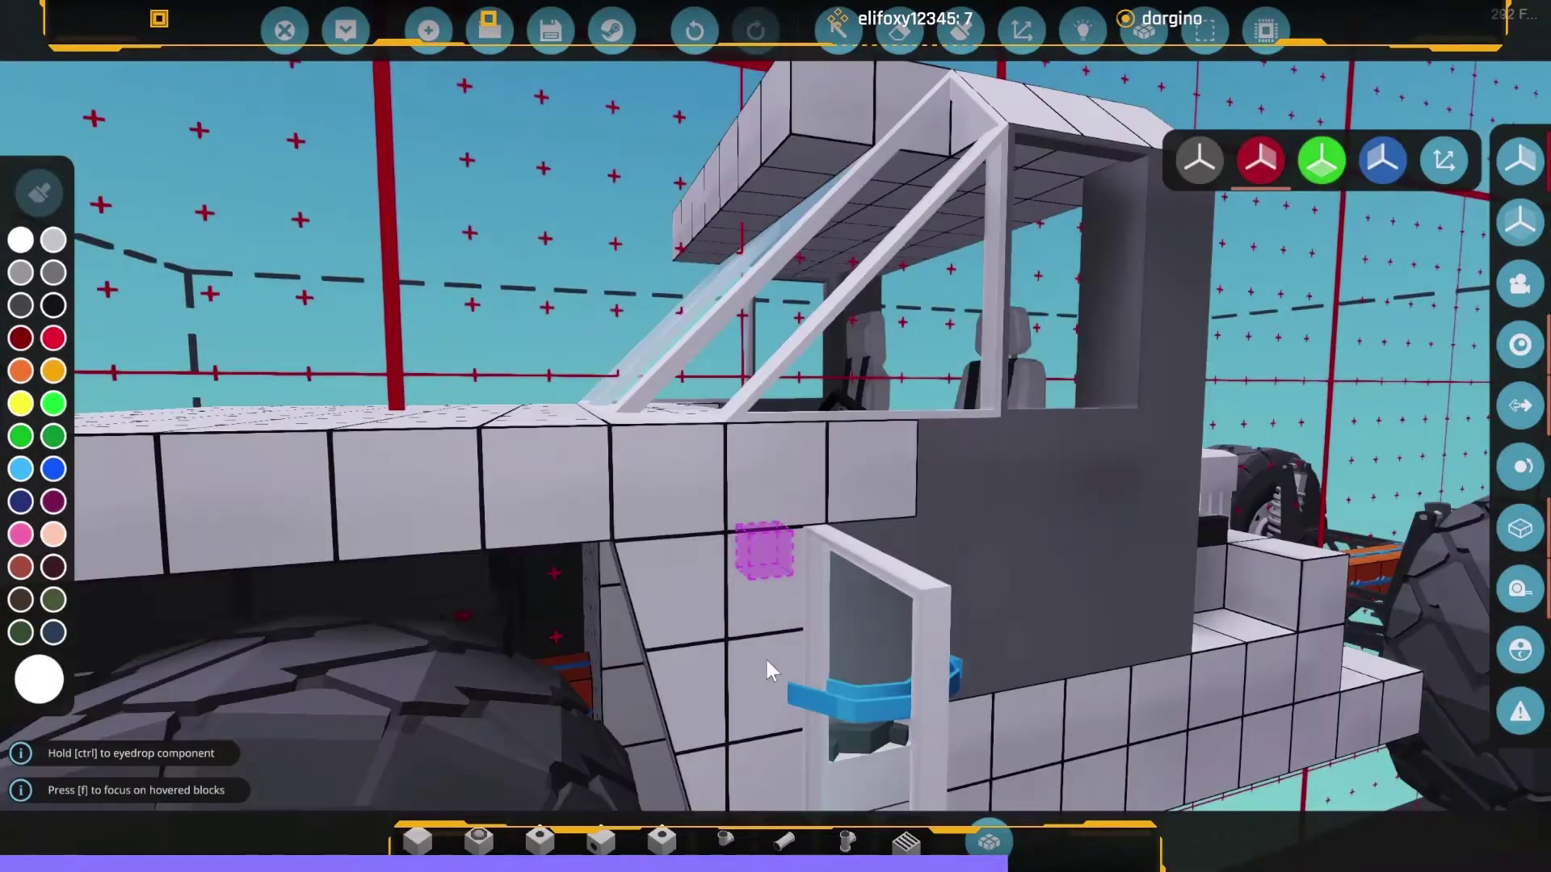
Place a Door Switch on the cab side and a Toggle Button on the cab wall.
{"action": "key", "text": "Tab"}
{"action": "type", "text": "doo"}
{"action": "left_click", "coordinate": [692, 475]}
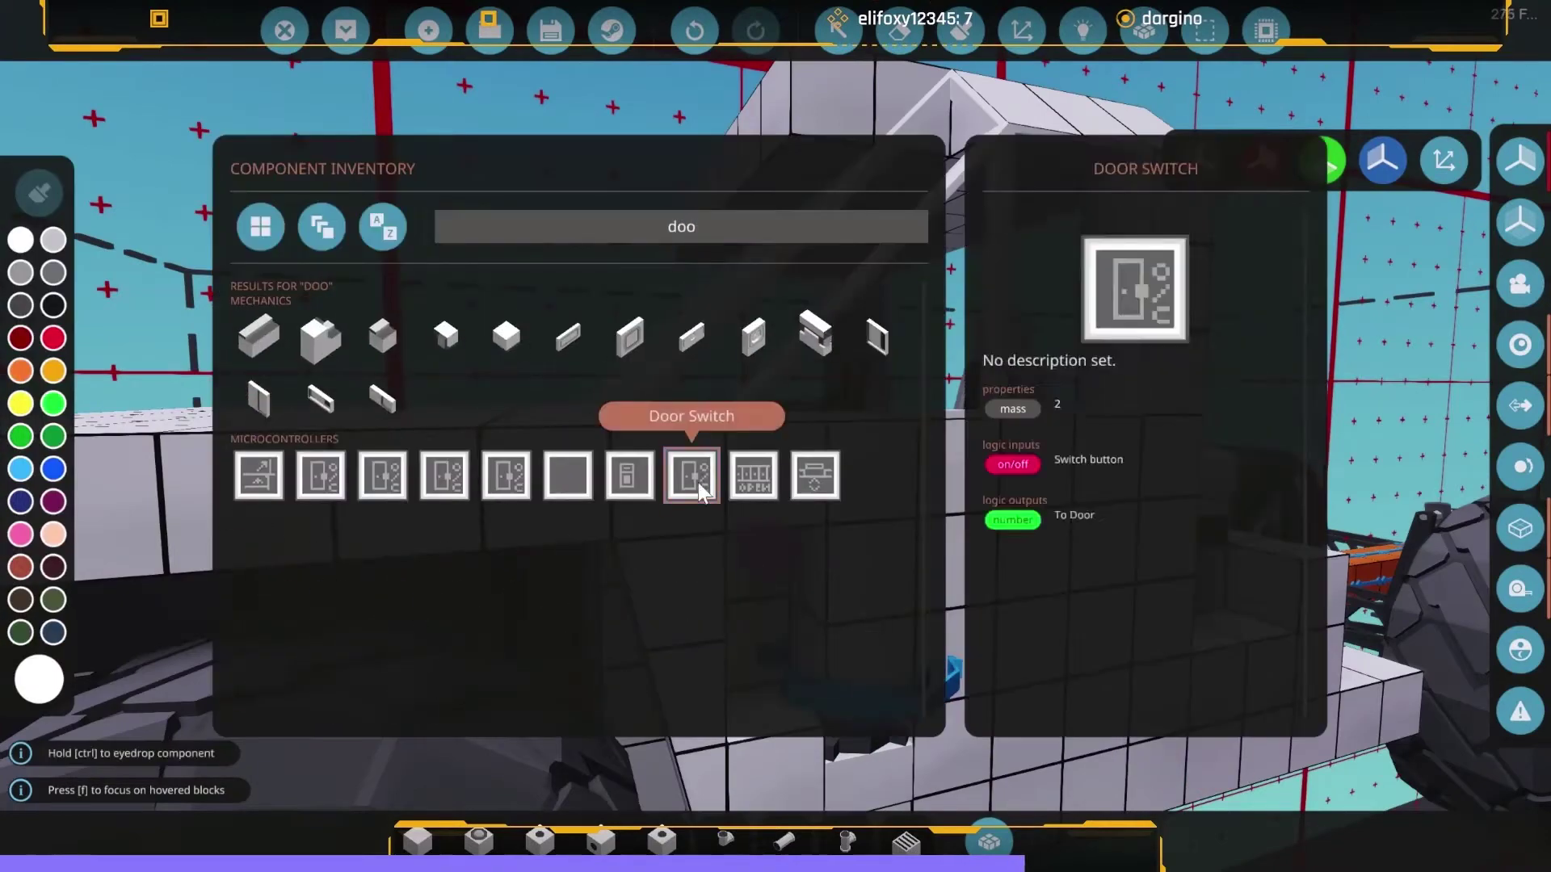
{"action": "left_click", "coordinate": [809, 577]}
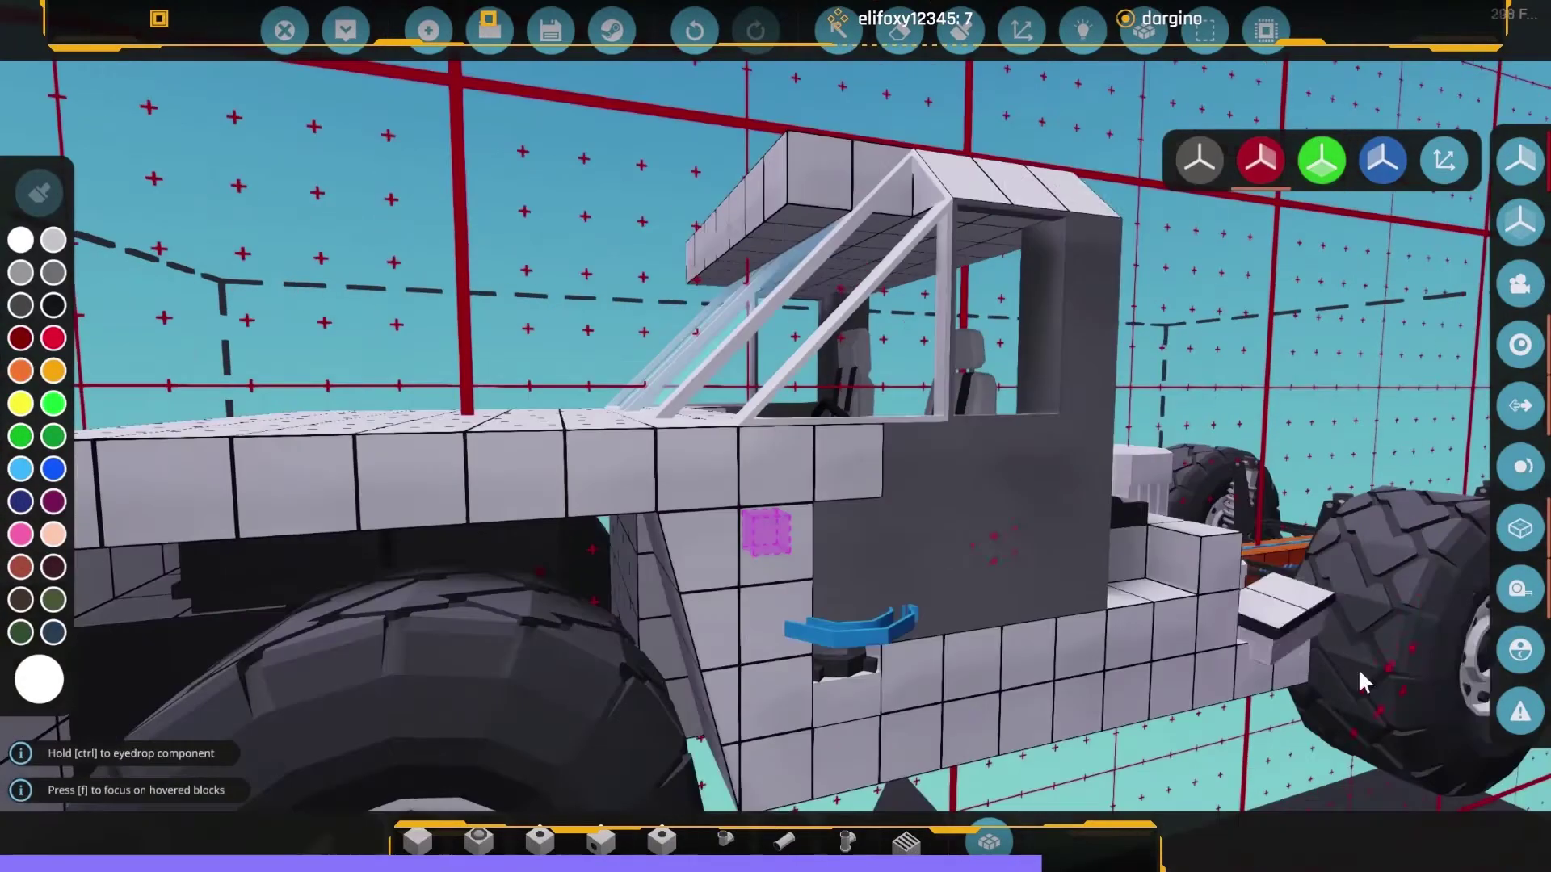
{"action": "key", "text": "x"}
{"action": "key", "text": "x"}
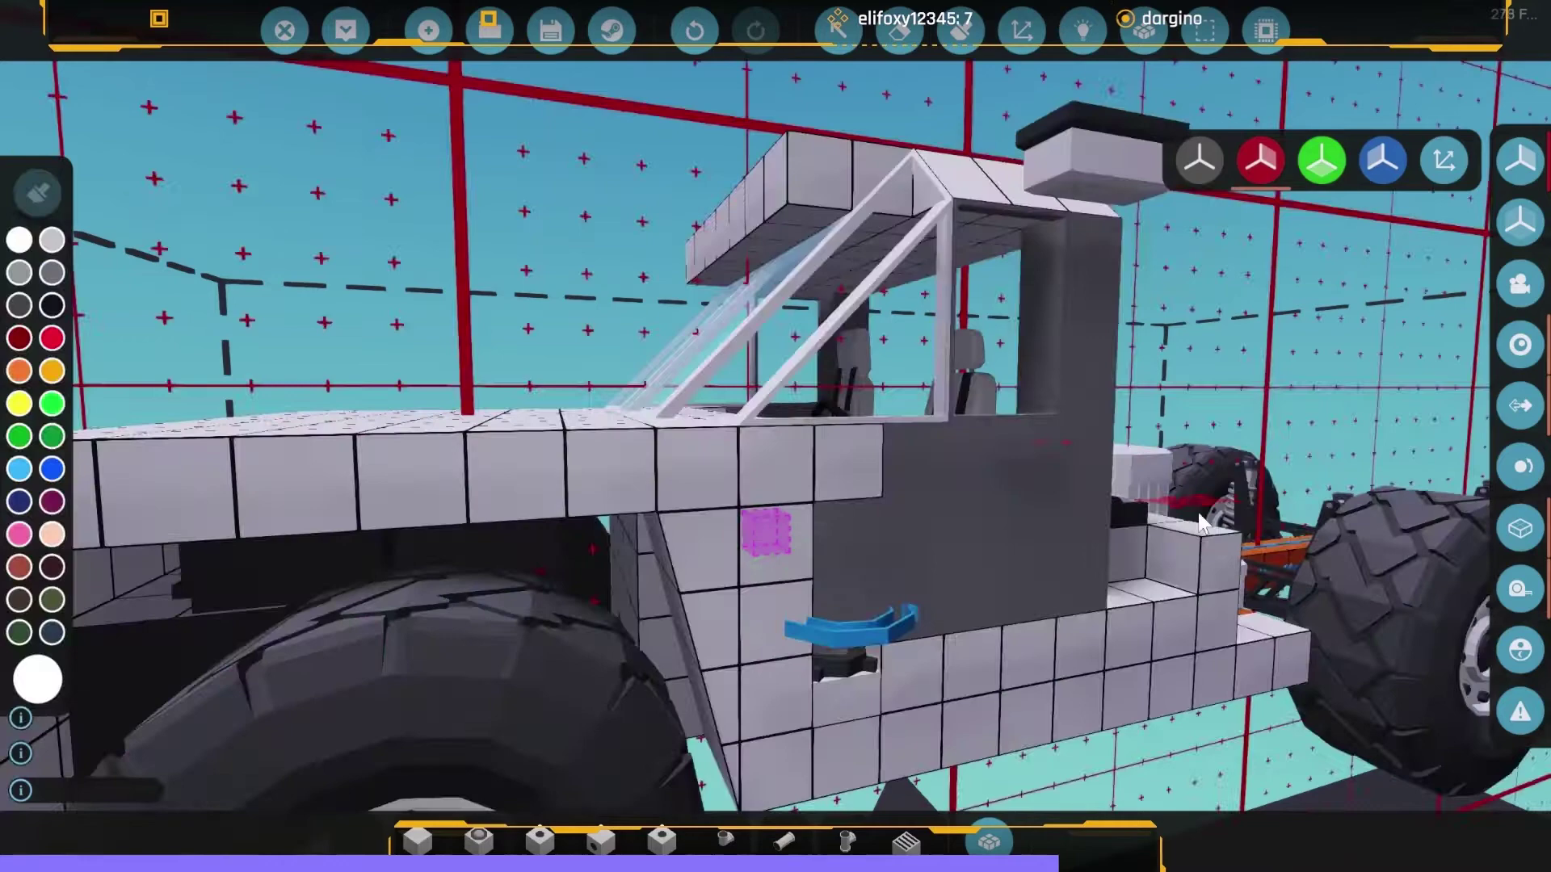
{"action": "right_click", "coordinate": [1200, 518]}
{"action": "key", "text": "Tab"}
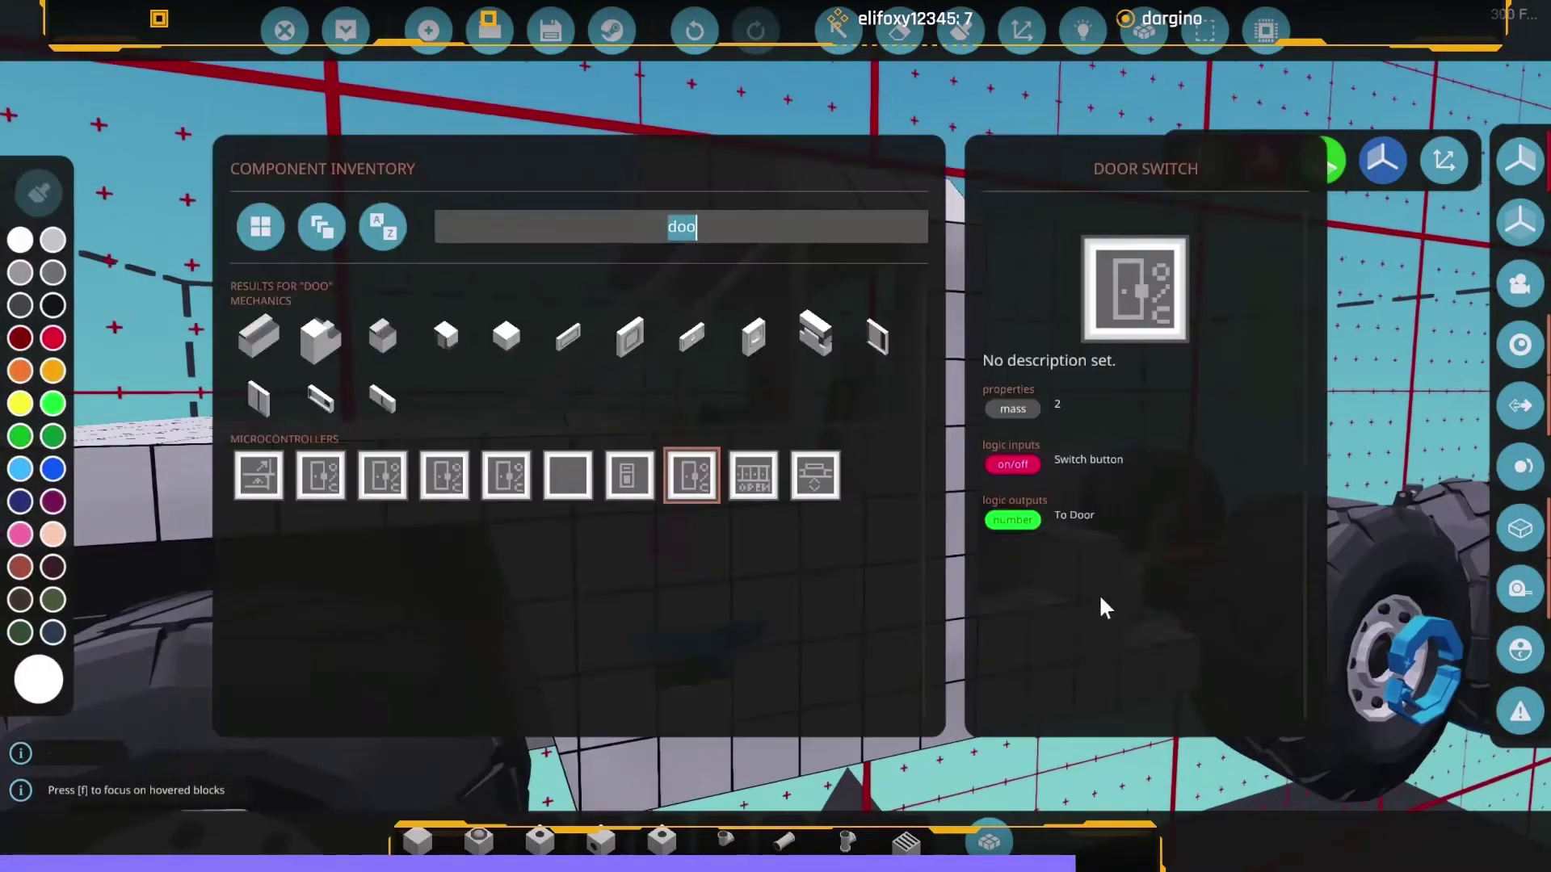
{"action": "type", "text": "button"}
{"action": "left_click", "coordinate": [625, 338]}
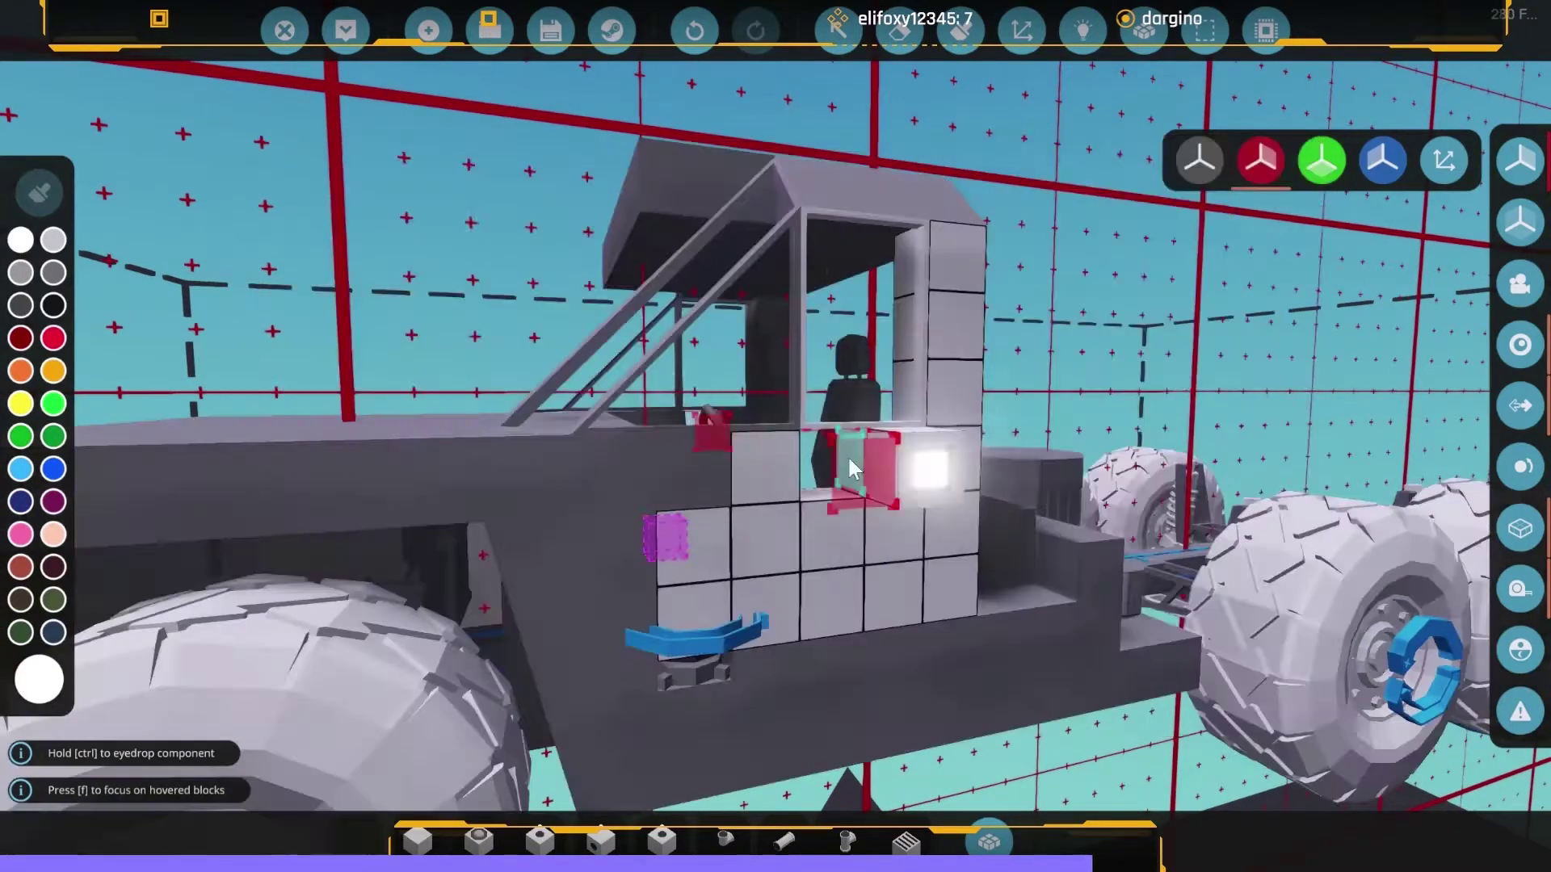
{"action": "left_click", "coordinate": [853, 465]}
Place a part inside the cab and wire it to the power node in logic view.
{"action": "key", "text": "x"}
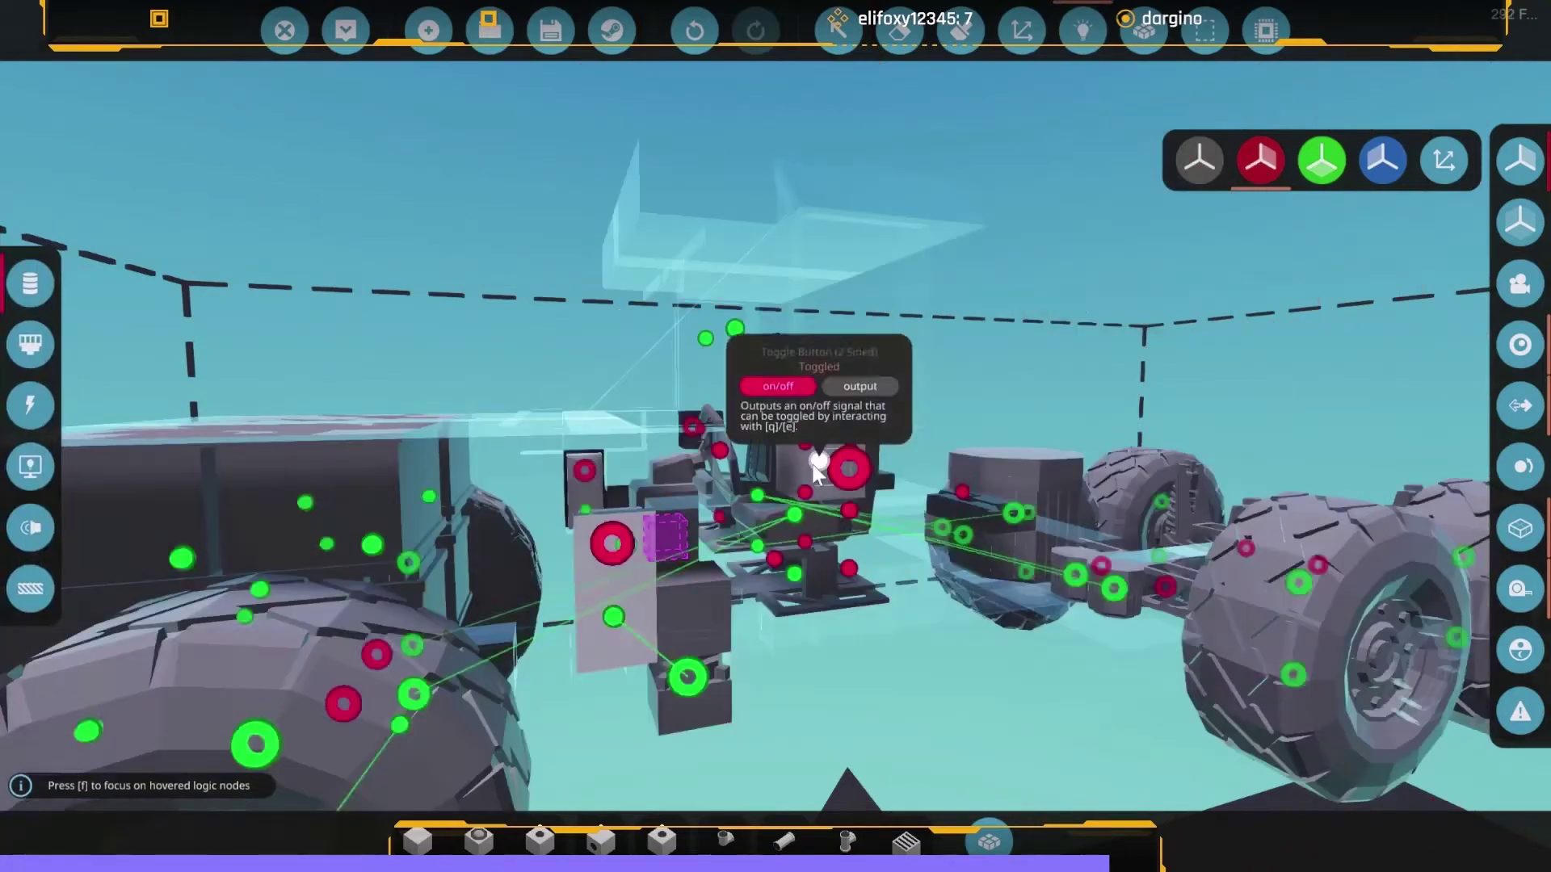
{"action": "right_click", "coordinate": [818, 465]}
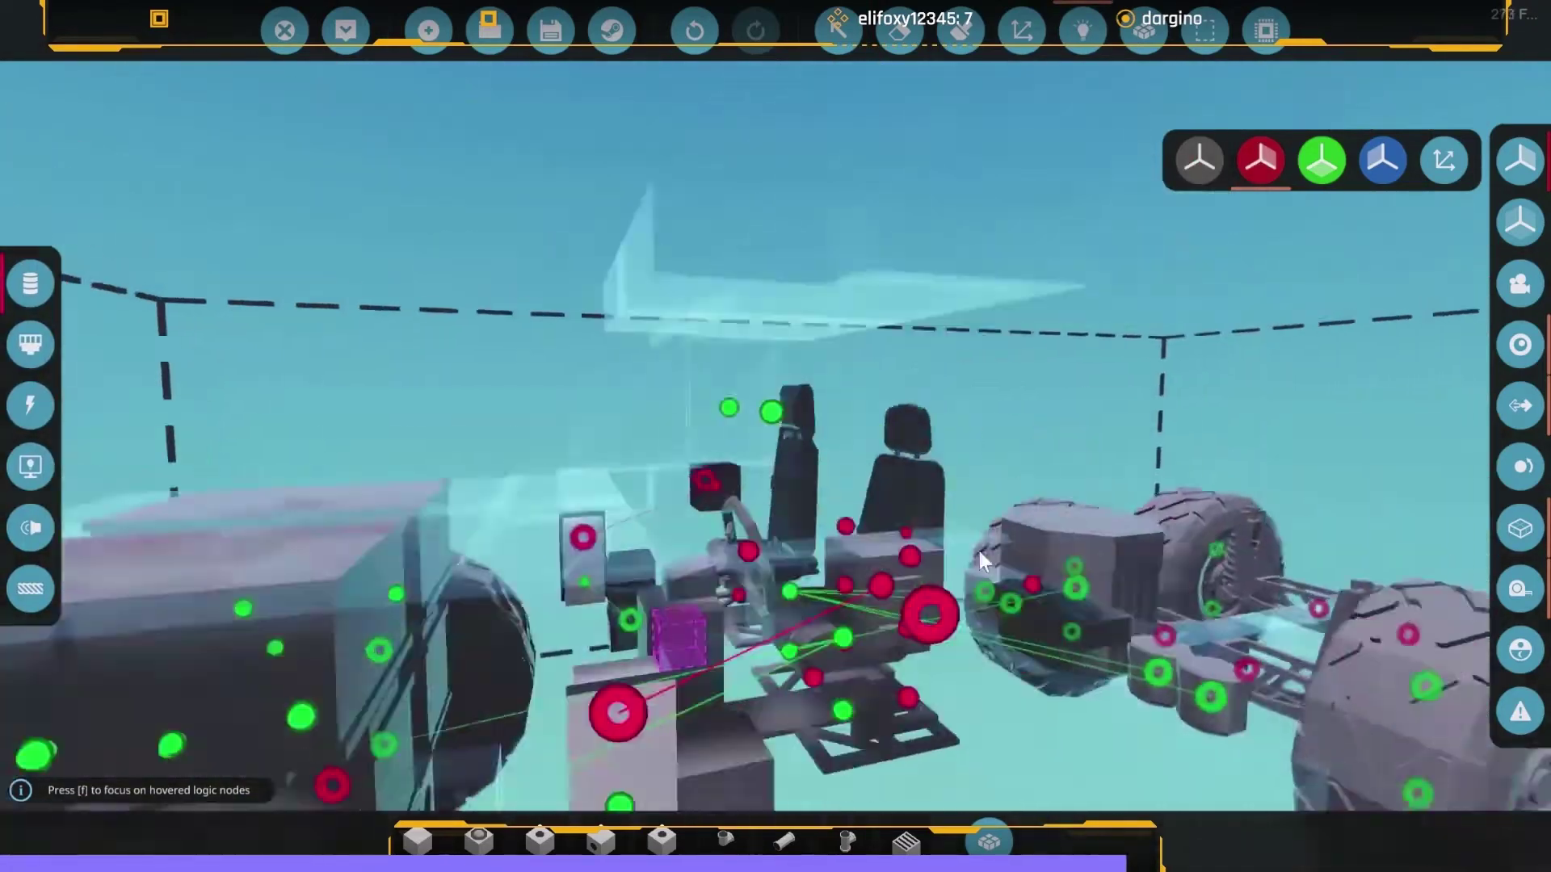
{"action": "key", "text": "Tab"}
{"action": "left_click", "coordinate": [291, 337]}
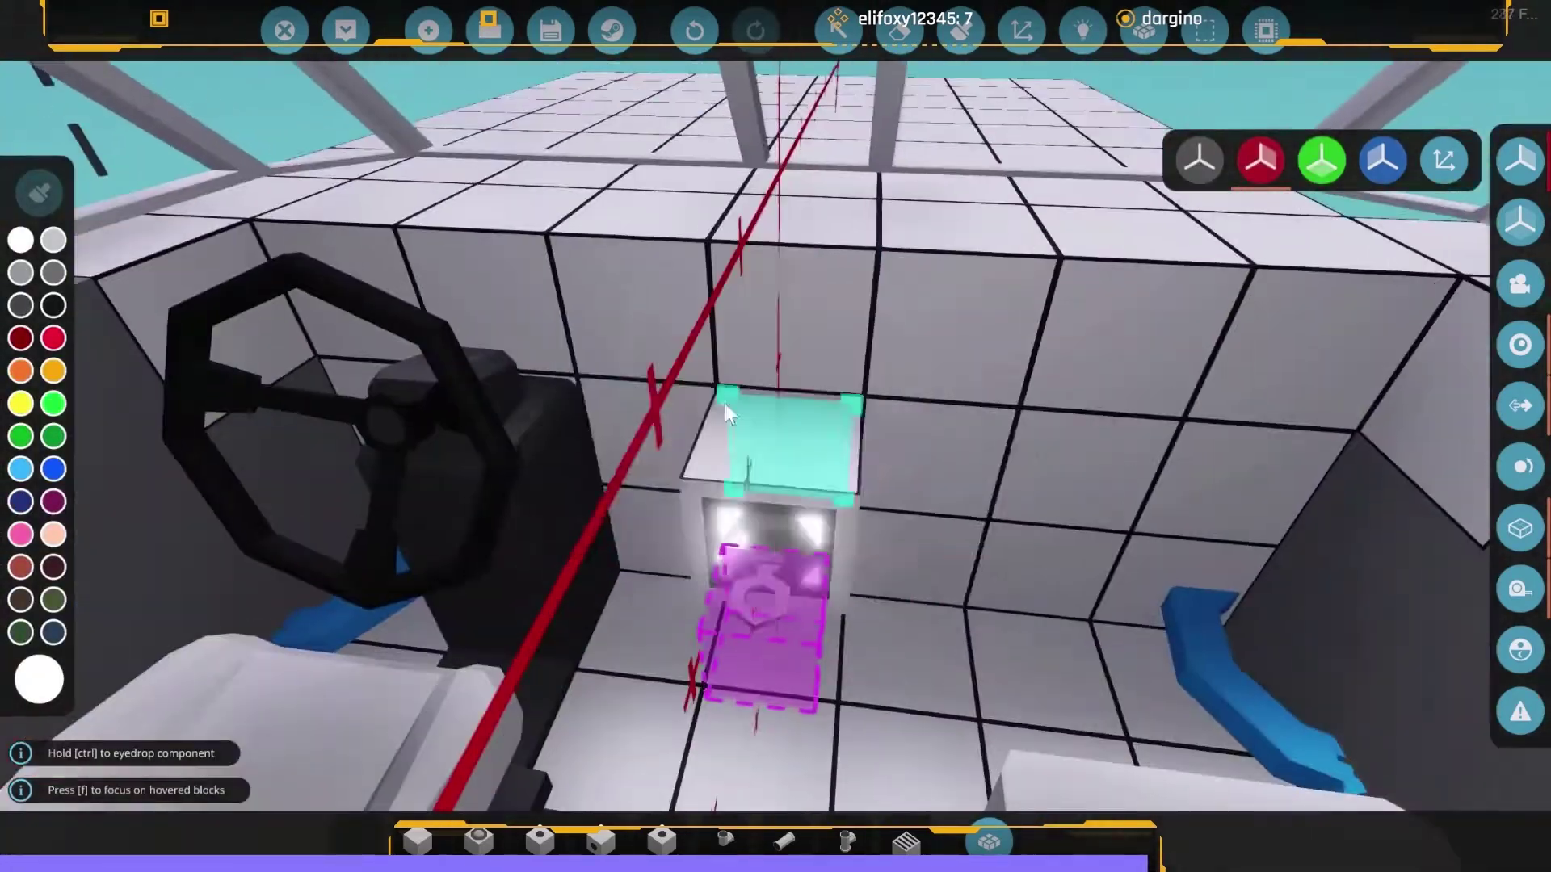
{"action": "right_click", "coordinate": [807, 400]}
{"action": "key", "text": "x"}
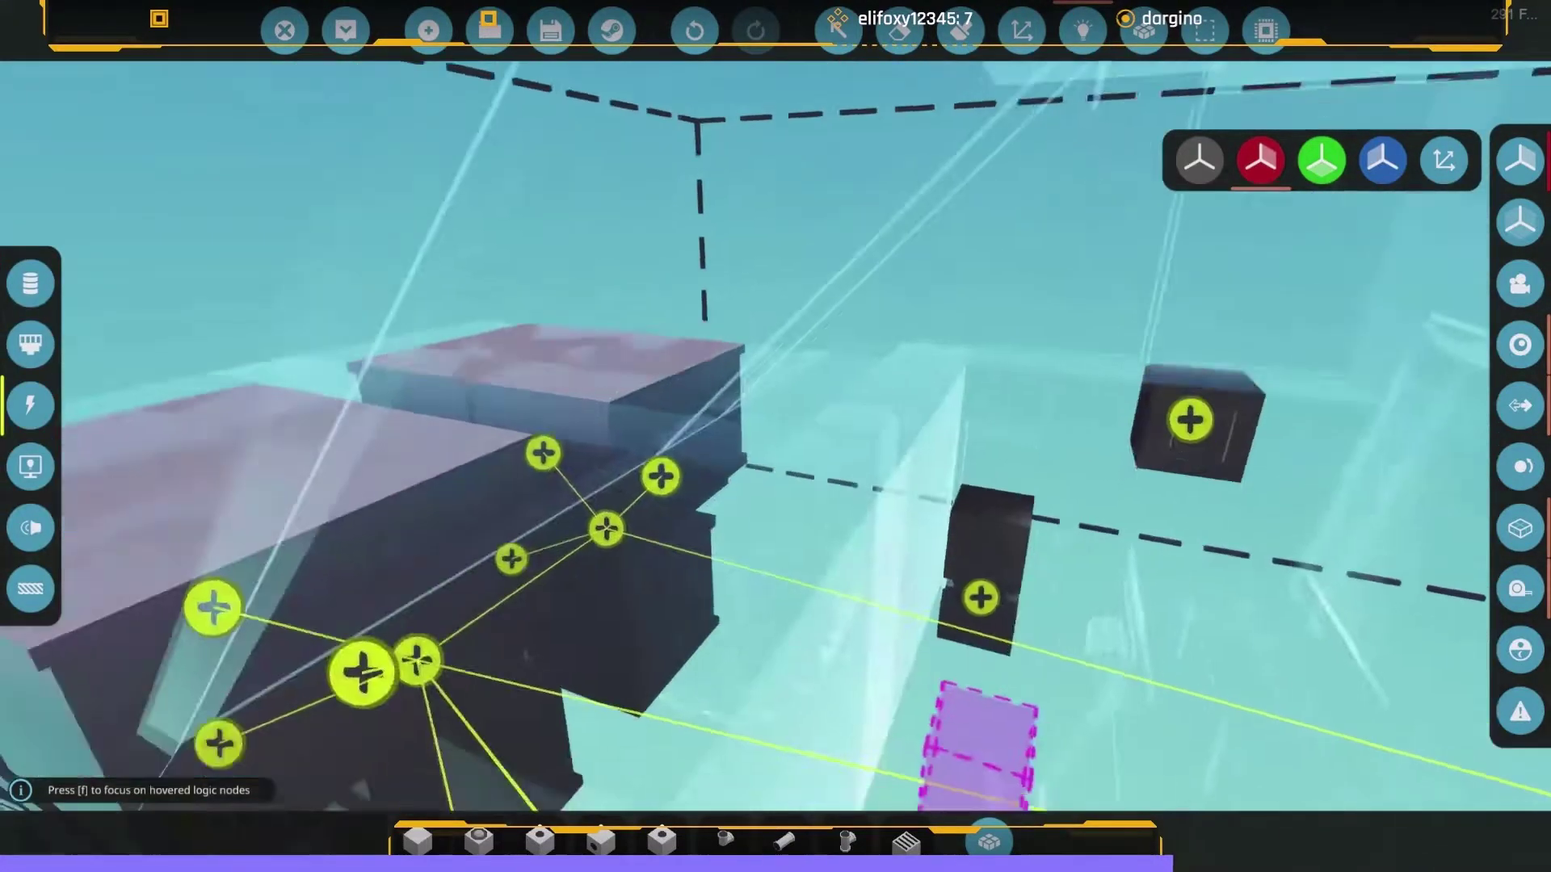
{"action": "left_click_drag", "start_coordinate": [500, 488], "coordinate": [868, 560]}
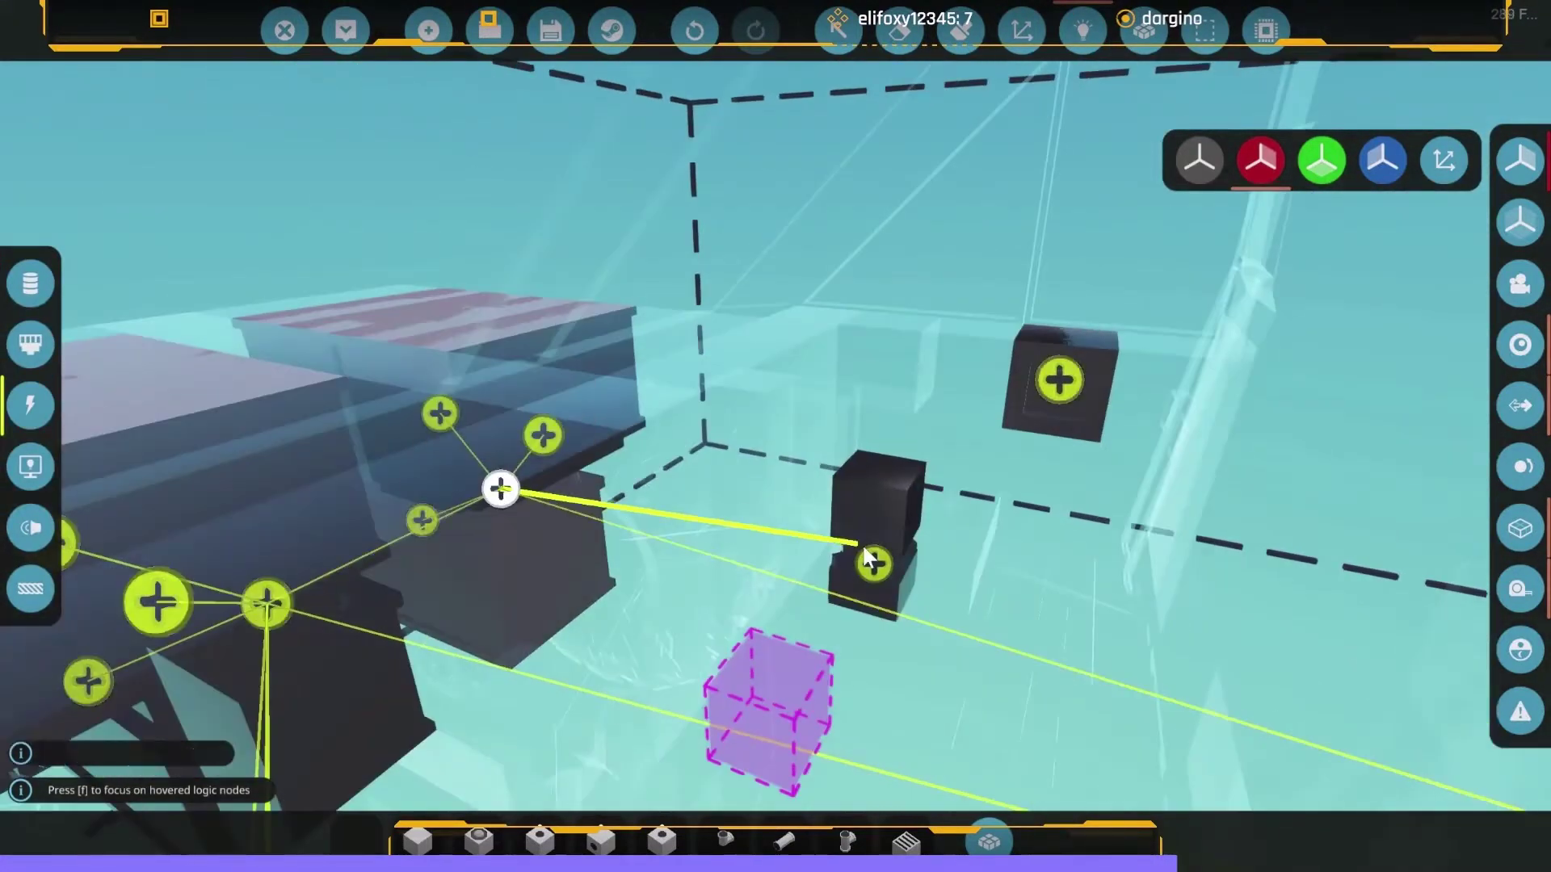
{"action": "left_click", "coordinate": [870, 562]}
{"action": "scroll", "coordinate": [775, 484], "scroll_direction": "down", "scroll_amount": 5}
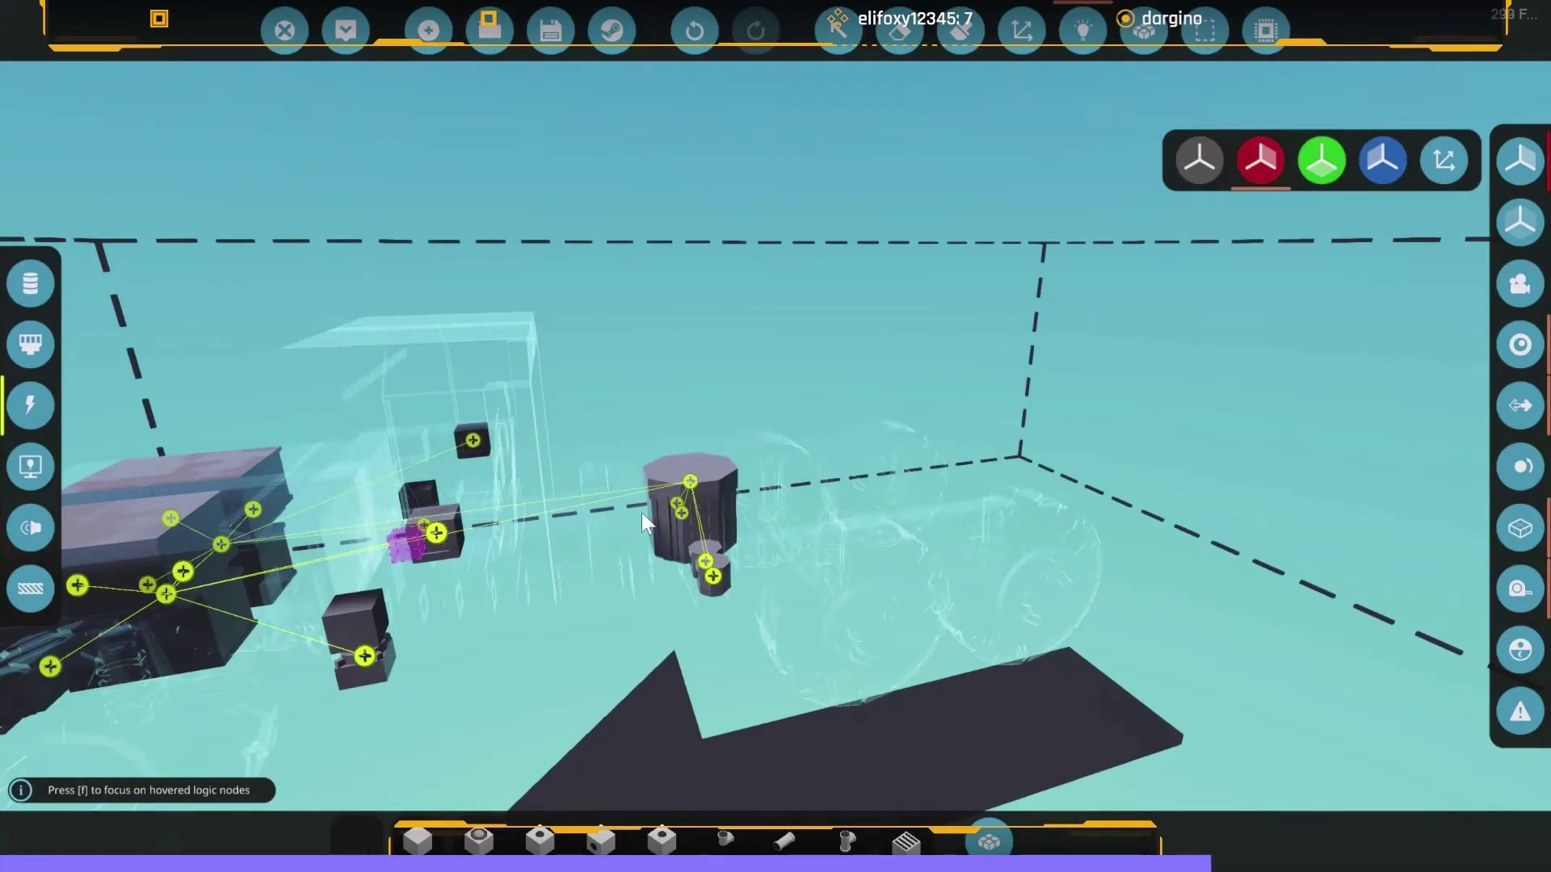
Select the Window Pyramid 1x1x1 part while orbiting both sides of the truck.
{"action": "key", "text": "Tab"}
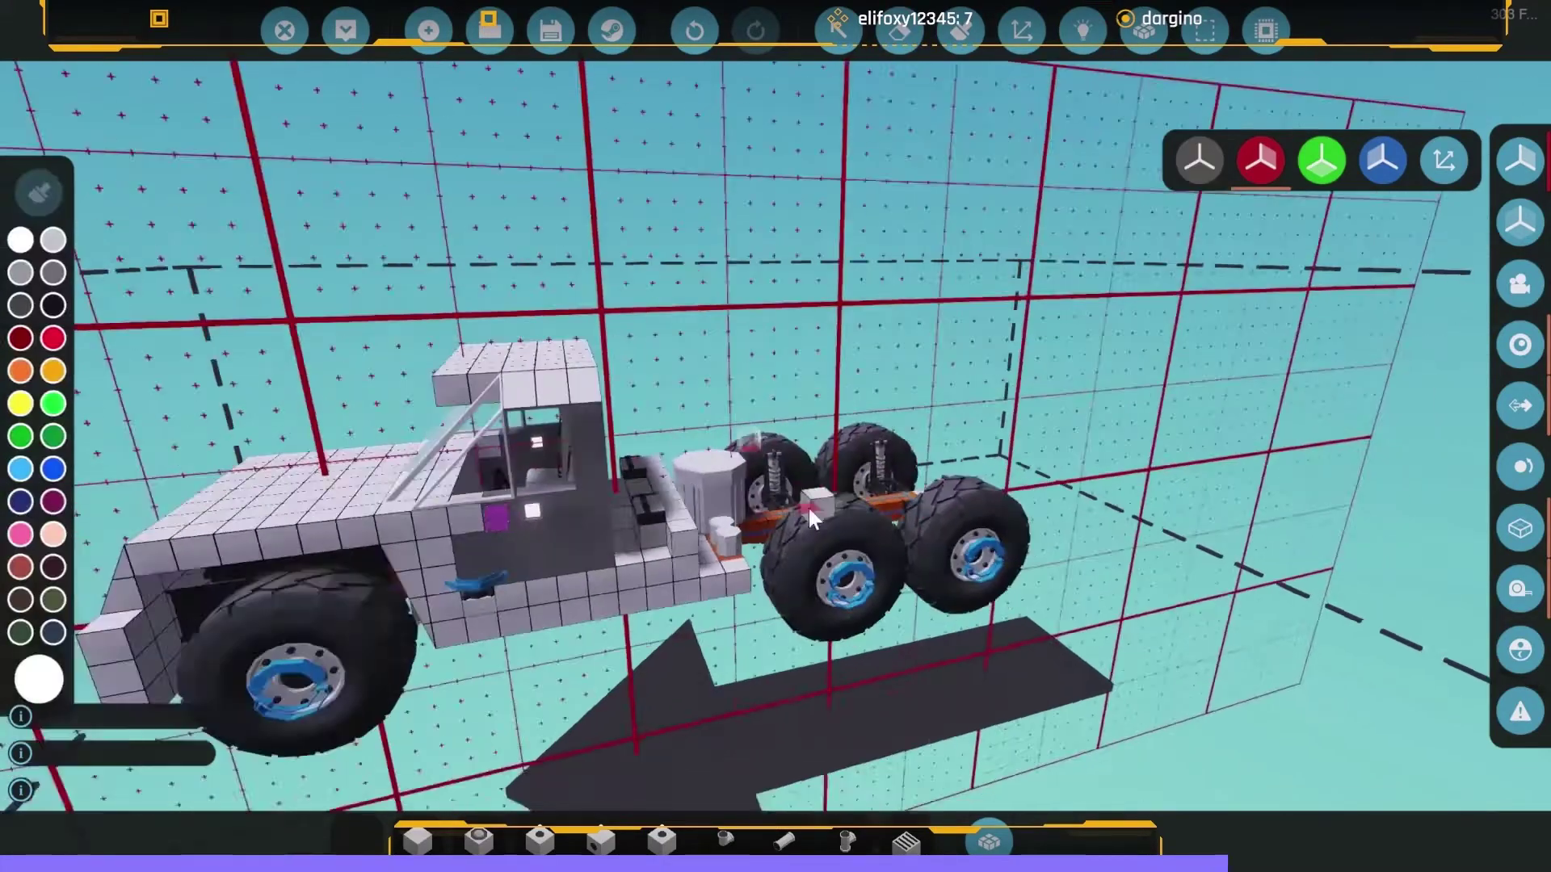
{"action": "scroll", "coordinate": [808, 508], "scroll_direction": "up", "scroll_amount": 5}
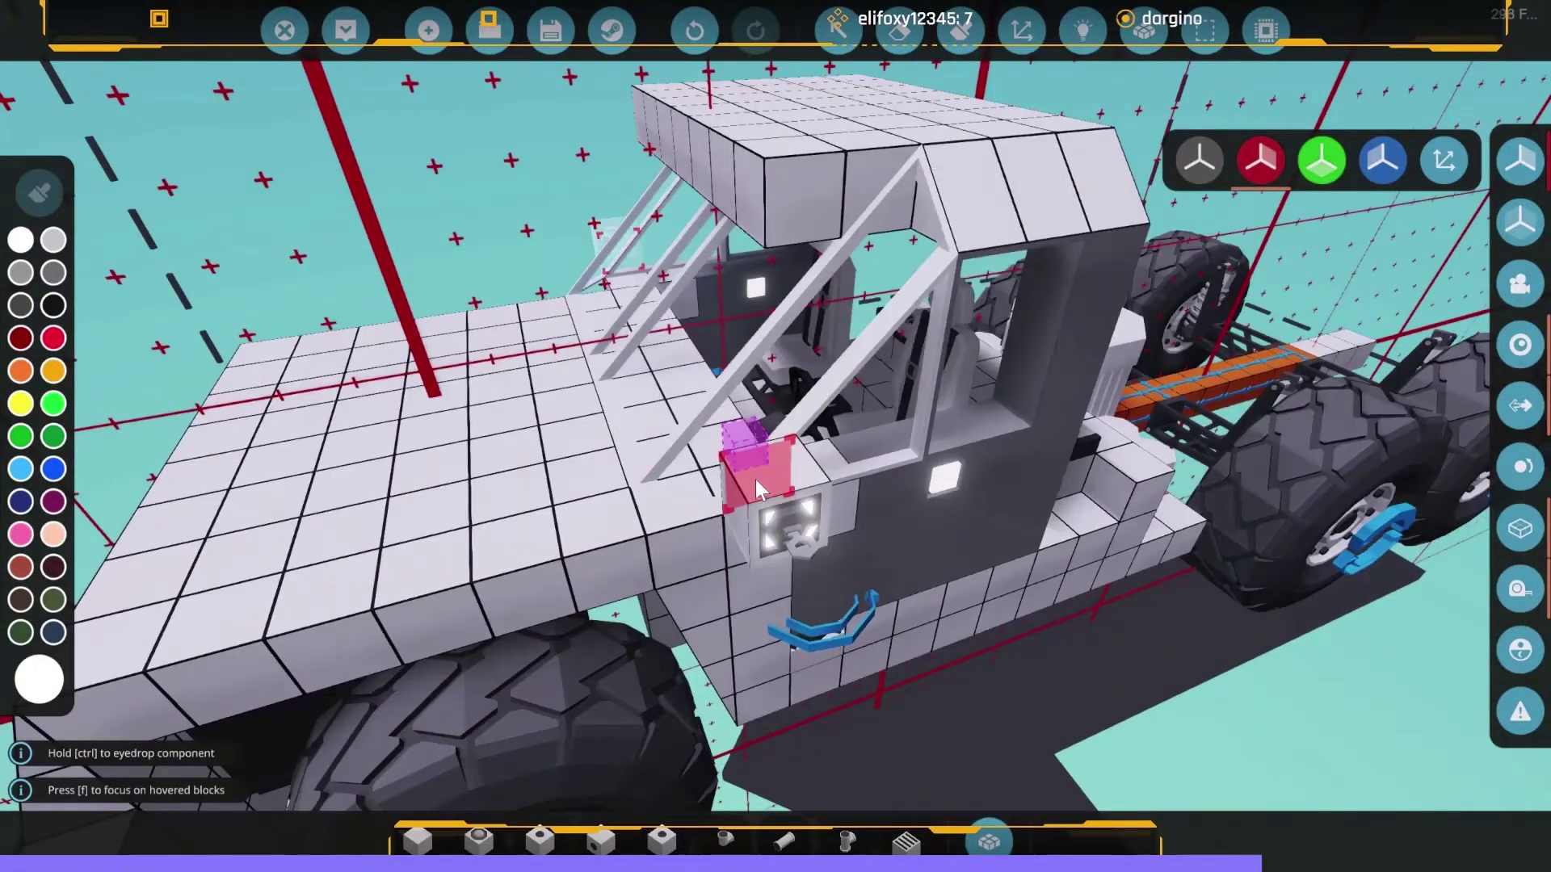
{"action": "left_click_drag", "start_coordinate": [755, 480], "coordinate": [925, 580]}
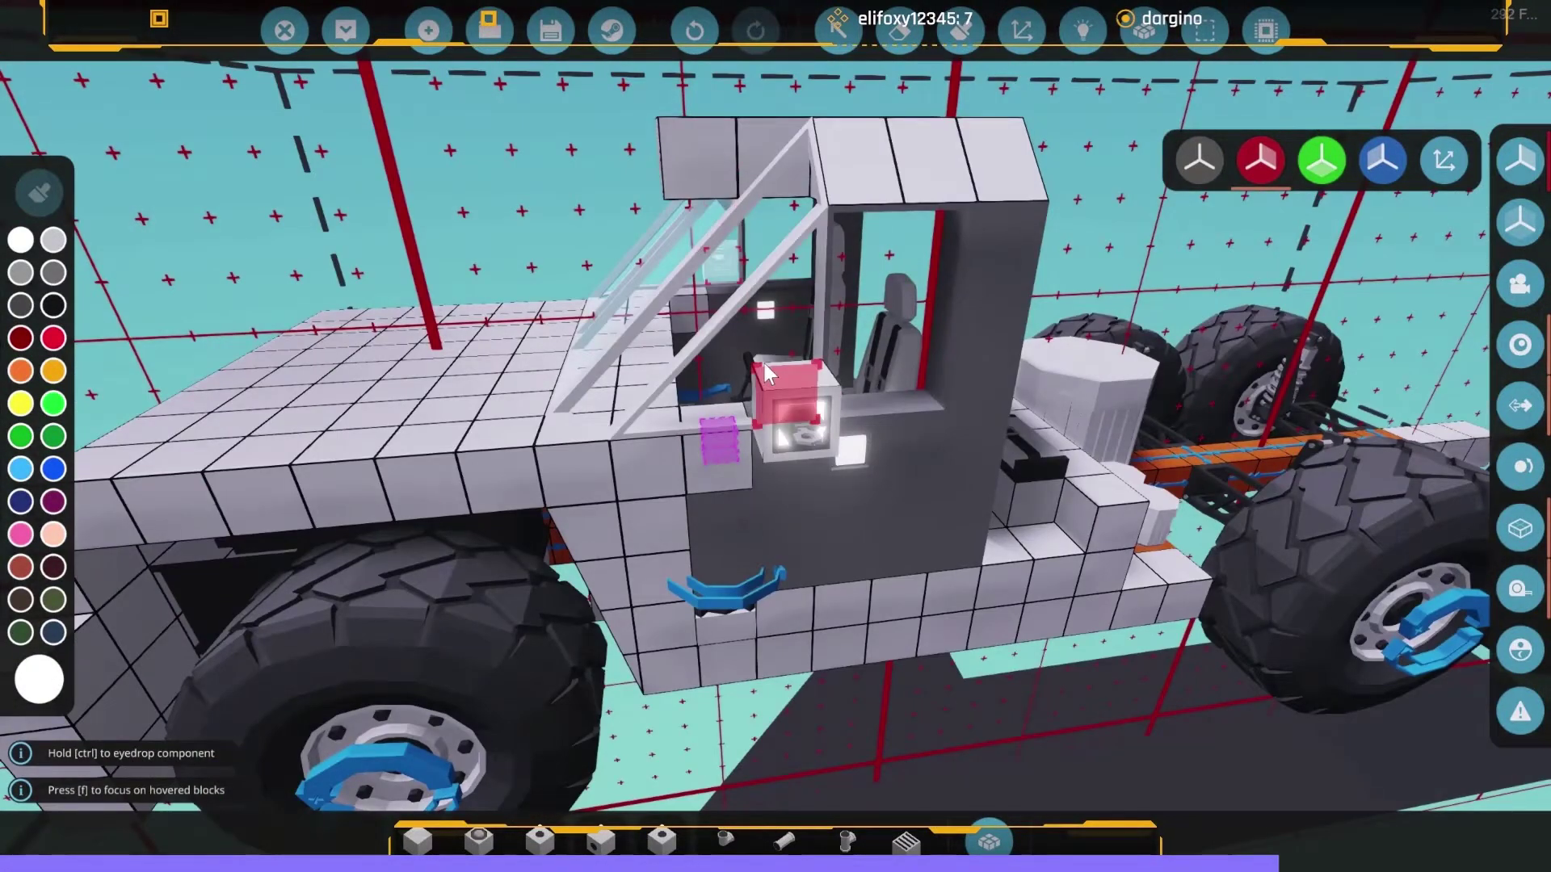
{"action": "type", "text": "ewin"}
{"action": "type", "text": "d"}
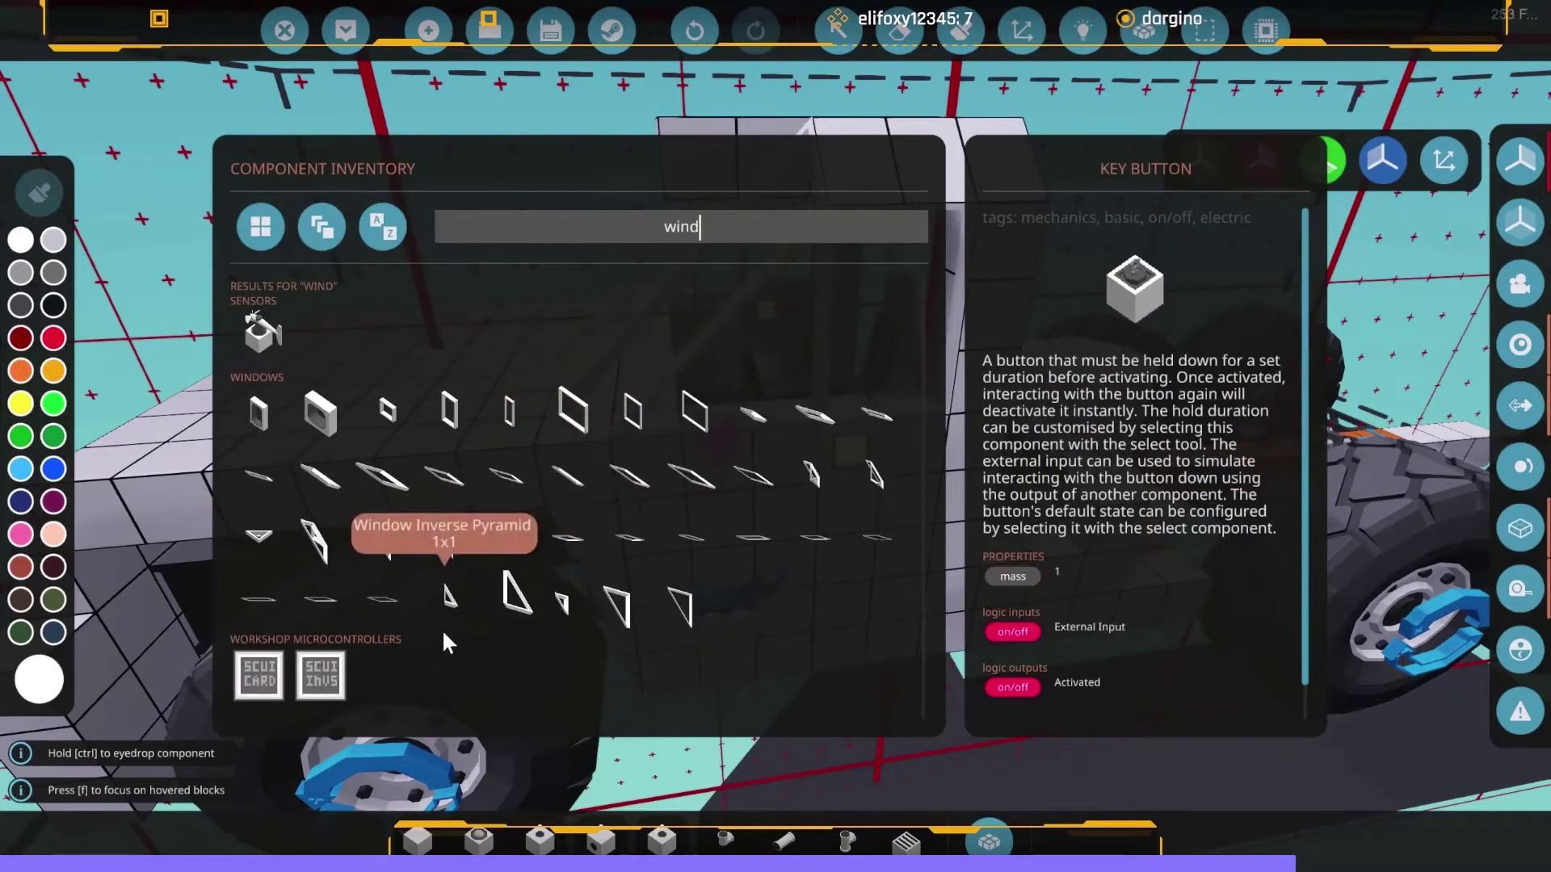
{"action": "left_click", "coordinate": [572, 599]}
{"action": "left_click_drag", "start_coordinate": [885, 688], "coordinate": [651, 603]}
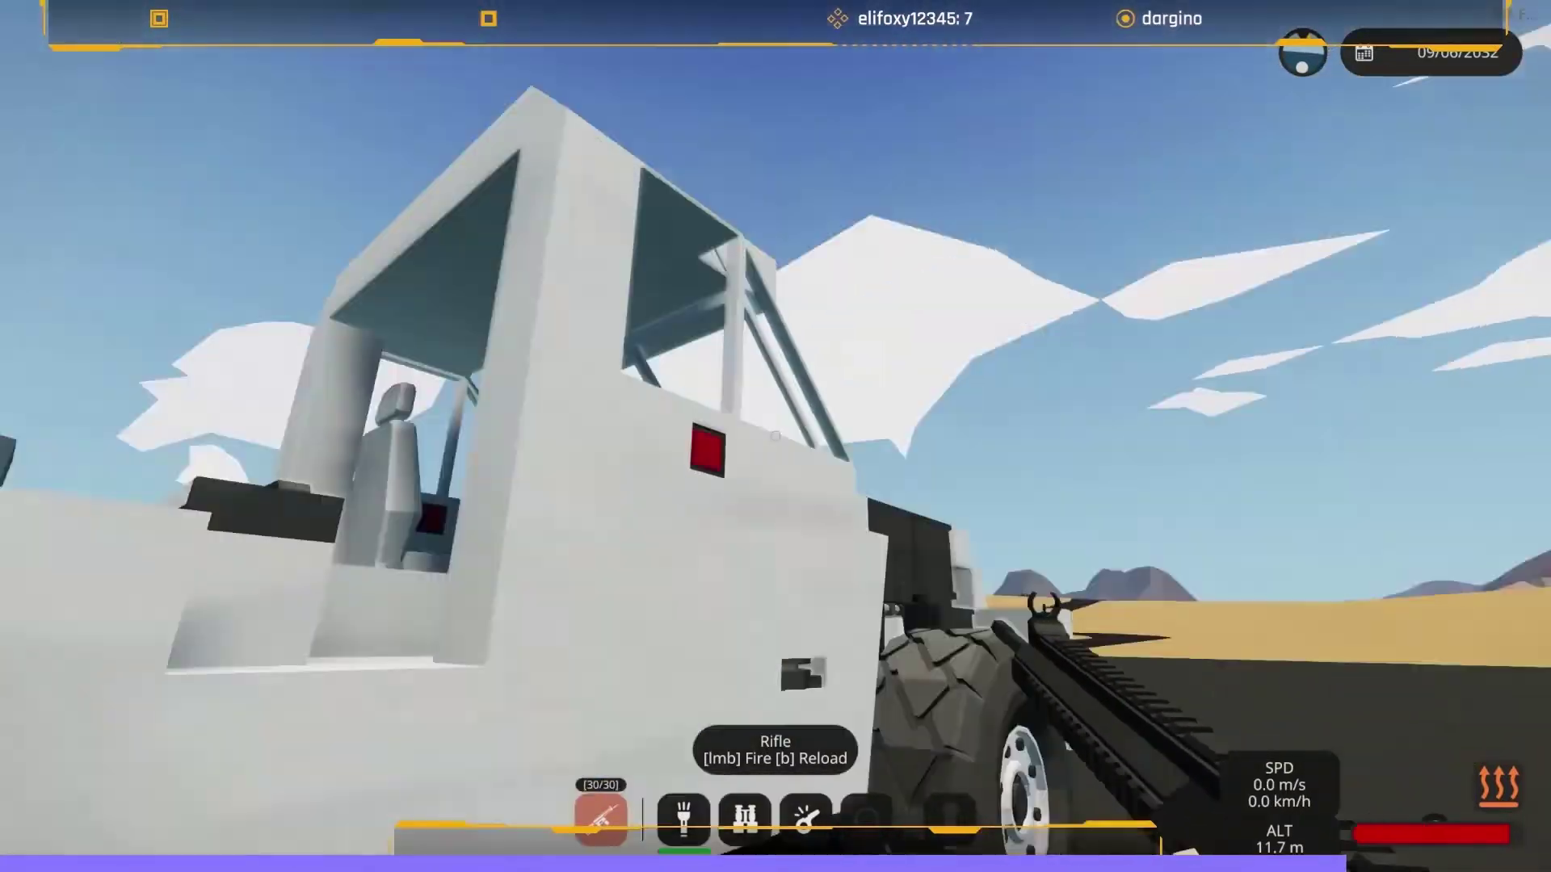
Walk on foot around the spawned truck and down beside it.
{"action": "key", "text": "w"}
{"action": "key", "text": "w"}
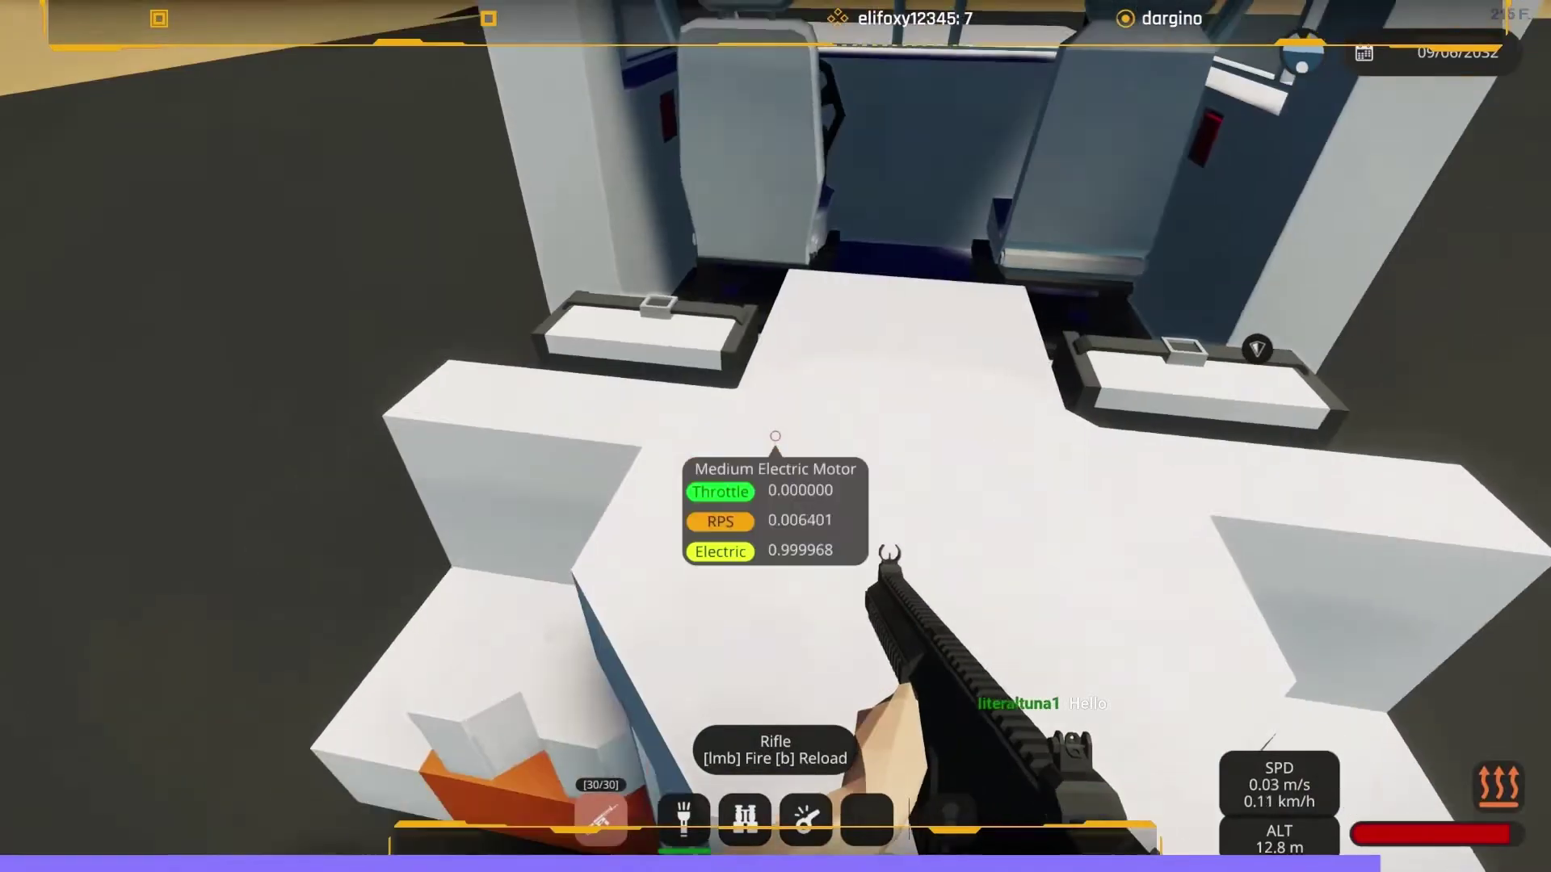
{"action": "key", "text": "w"}
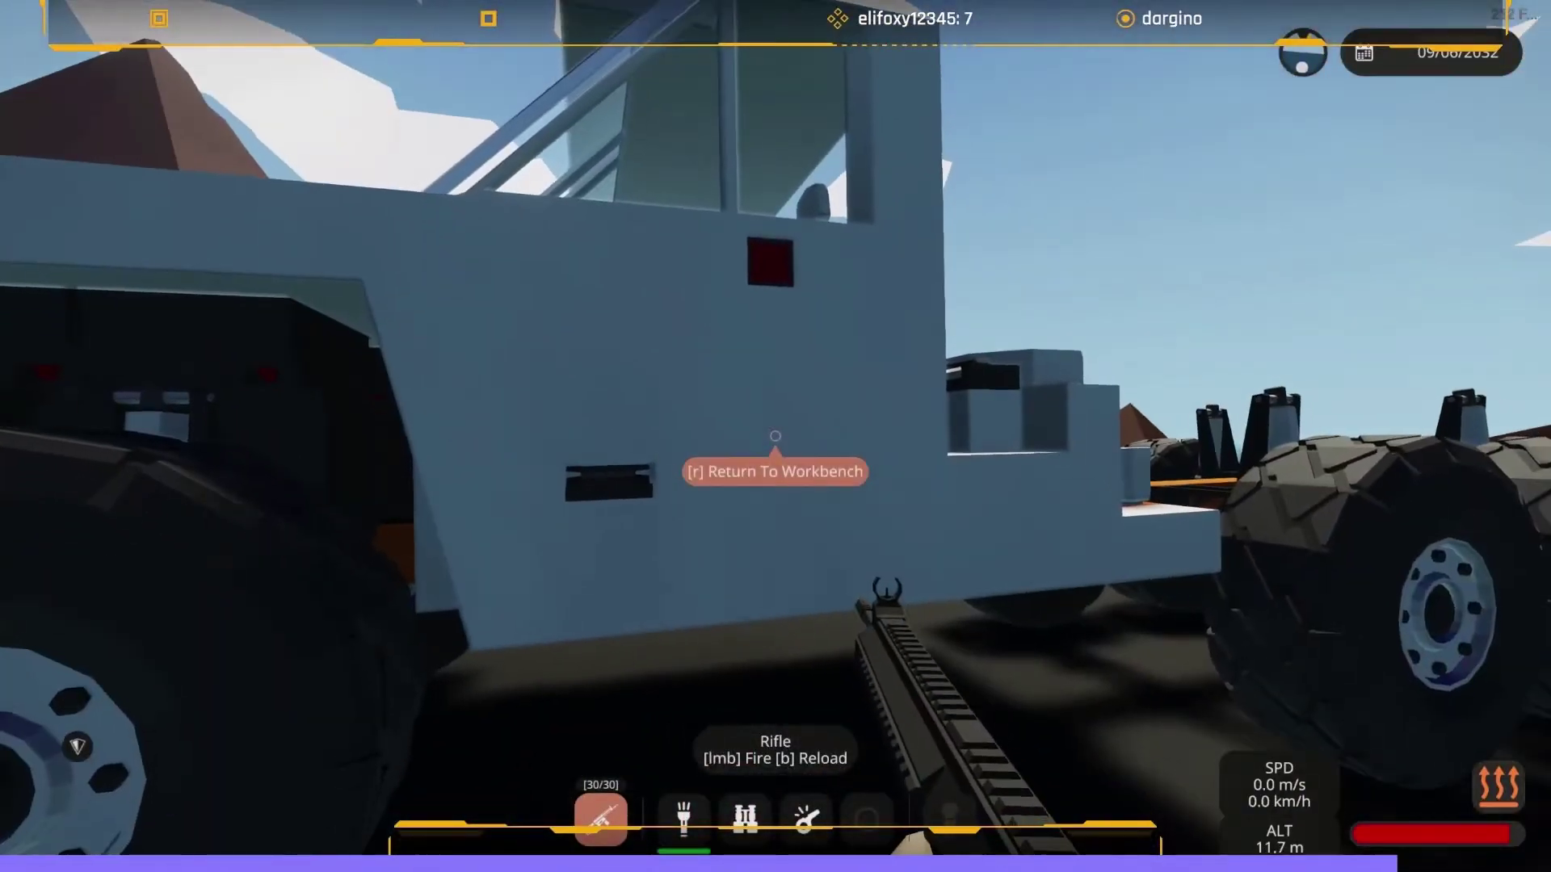
Back in the workbench, add a block behind the cab.
{"action": "key", "text": "r"}
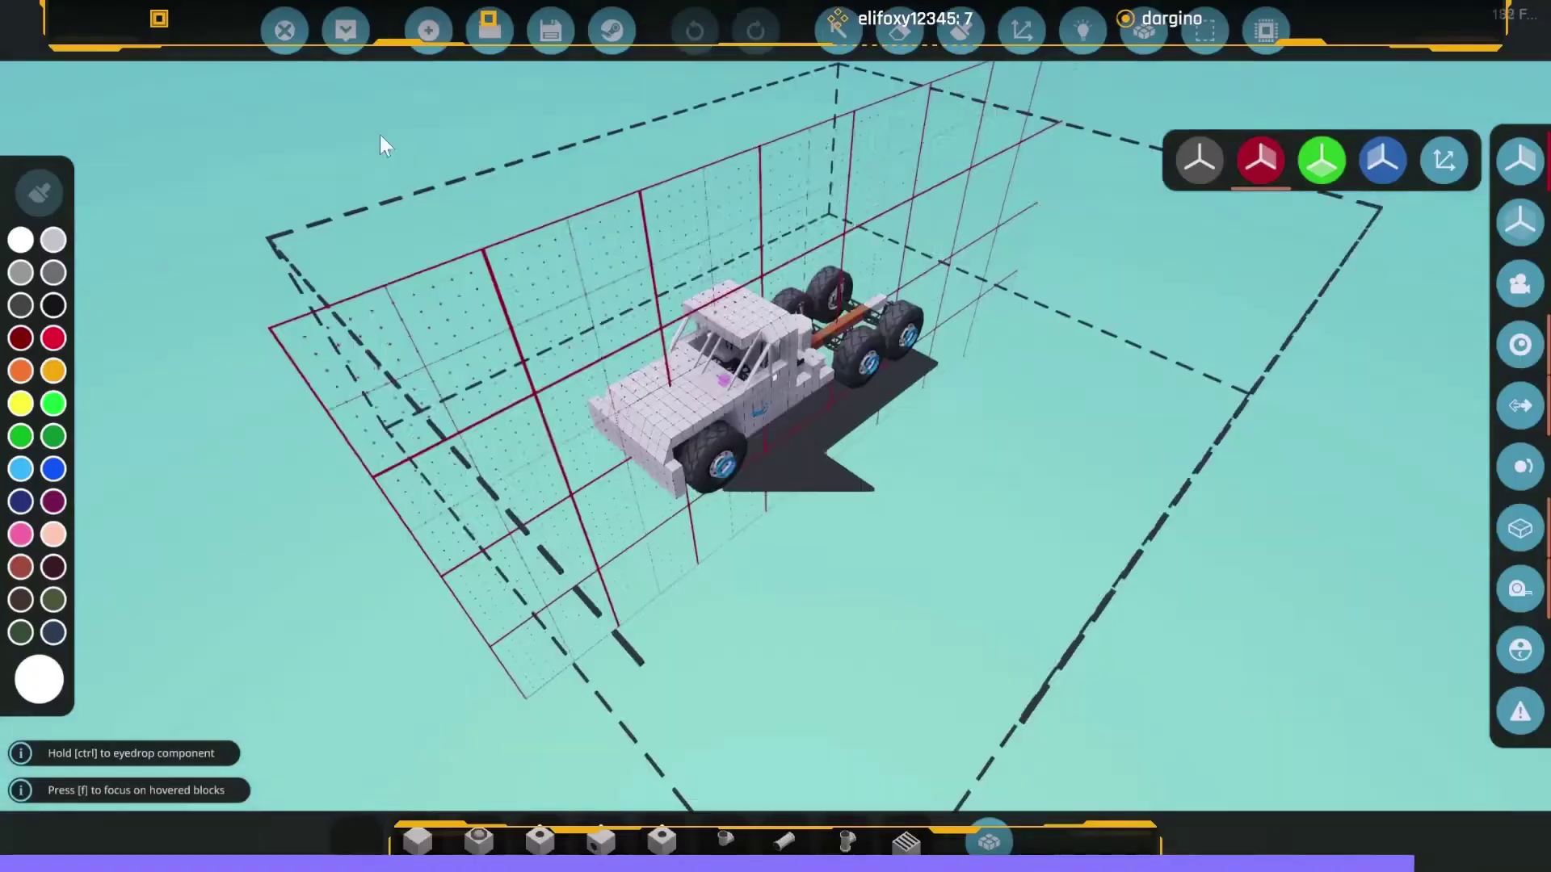
{"action": "scroll", "coordinate": [1046, 445], "scroll_direction": "up", "scroll_amount": 3}
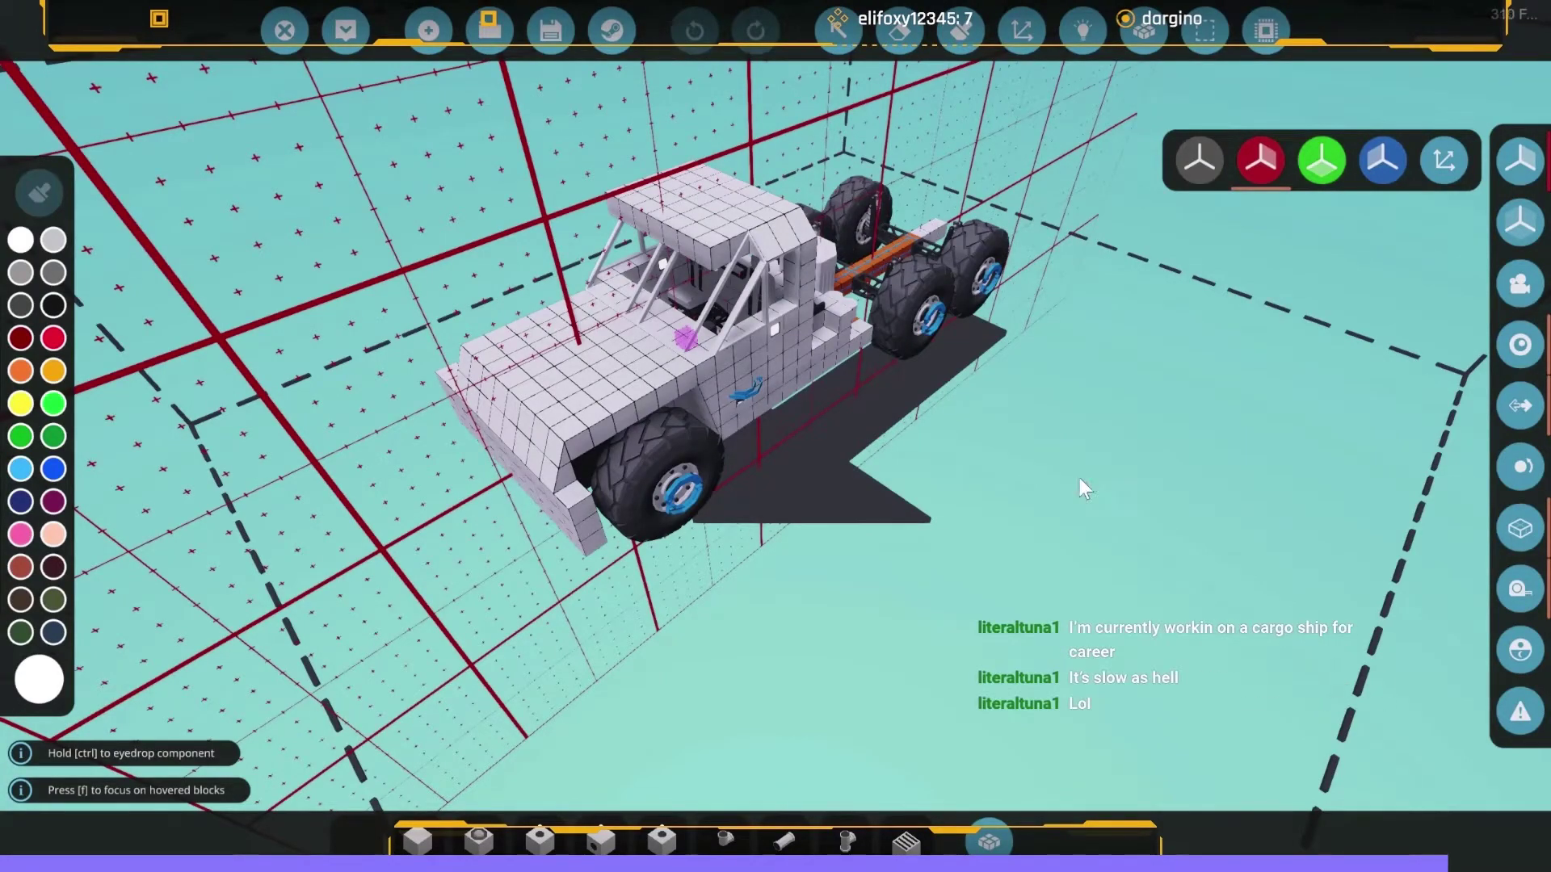
{"action": "scroll", "coordinate": [1046, 447], "scroll_direction": "up", "scroll_amount": 3}
{"action": "mouse_move", "coordinate": [842, 472]}
{"action": "left_mouse_down"}
{"action": "mouse_move", "coordinate": [764, 526]}
{"action": "mouse_move", "coordinate": [801, 517]}
{"action": "left_mouse_up"}
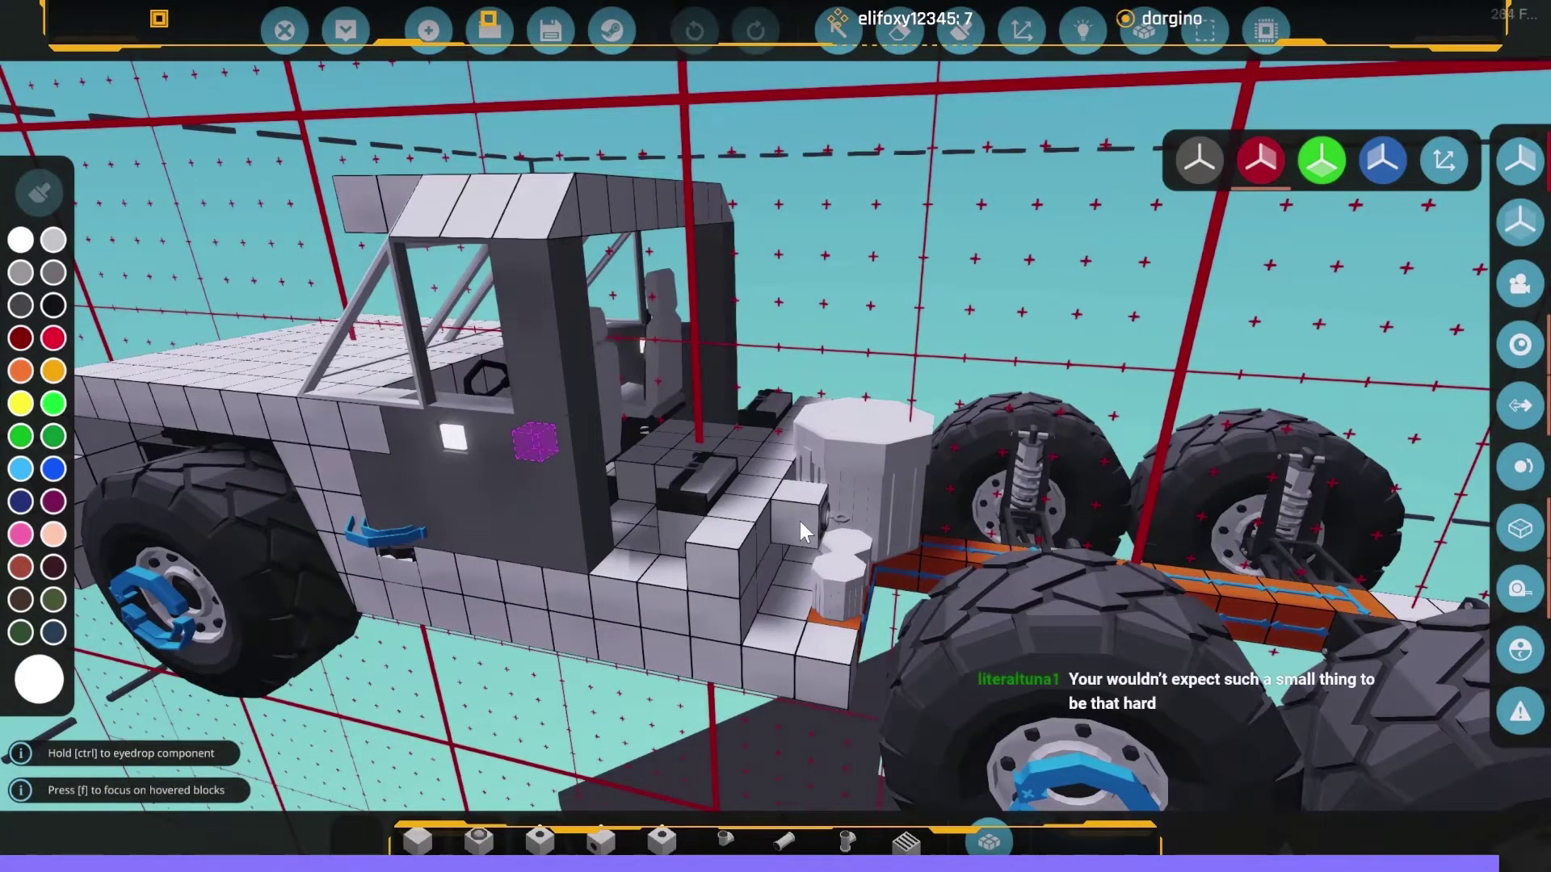
{"action": "left_click_drag", "start_coordinate": [694, 563], "coordinate": [1040, 496]}
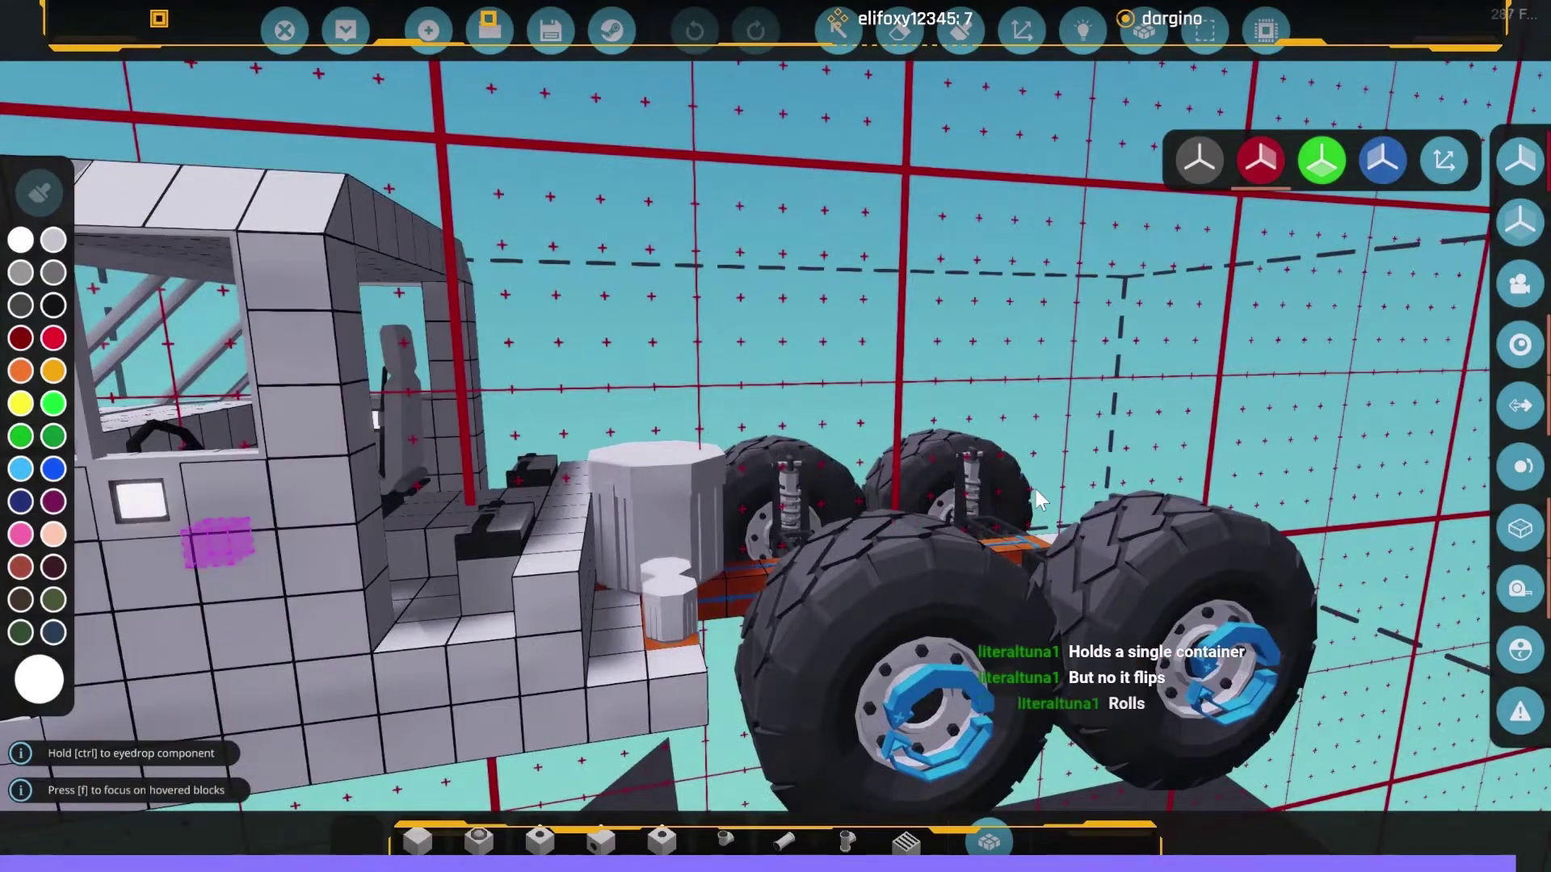
{"action": "mouse_move", "coordinate": [1041, 496]}
{"action": "left_mouse_down"}
{"action": "mouse_move", "coordinate": [928, 484]}
{"action": "mouse_move", "coordinate": [801, 504]}
{"action": "mouse_move", "coordinate": [729, 639]}
{"action": "left_mouse_up"}
{"action": "left_click", "coordinate": [728, 640]}
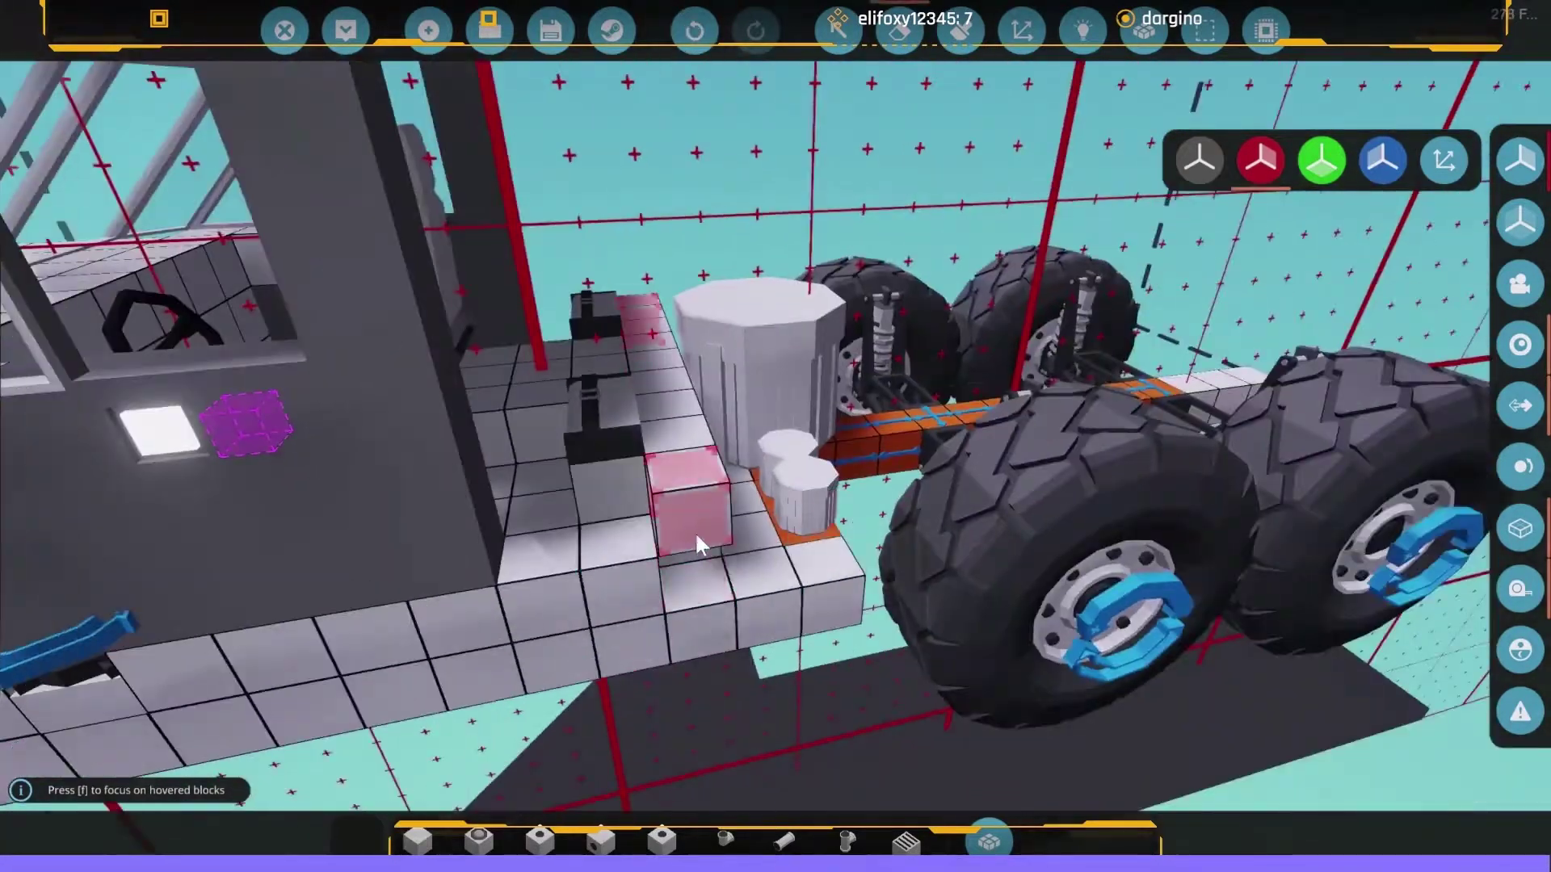
Pick up the step part and line it up at the cab's rear step.
{"action": "left_click_drag", "start_coordinate": [695, 531], "coordinate": [387, 379]}
{"action": "key", "text": "l"}
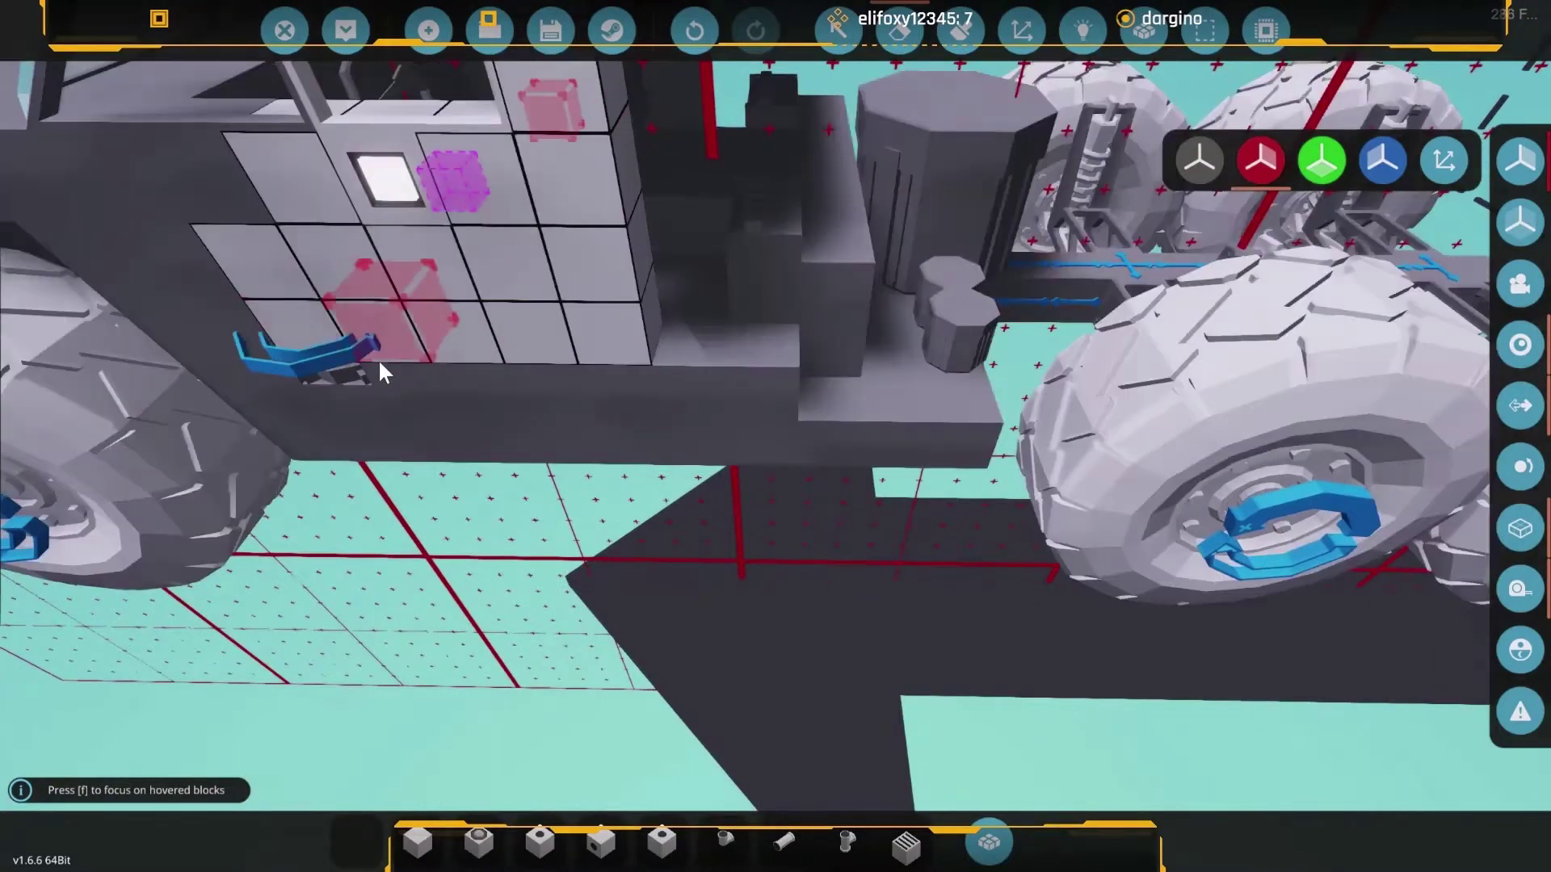
{"action": "key", "text": "l"}
{"action": "key", "text": "p"}
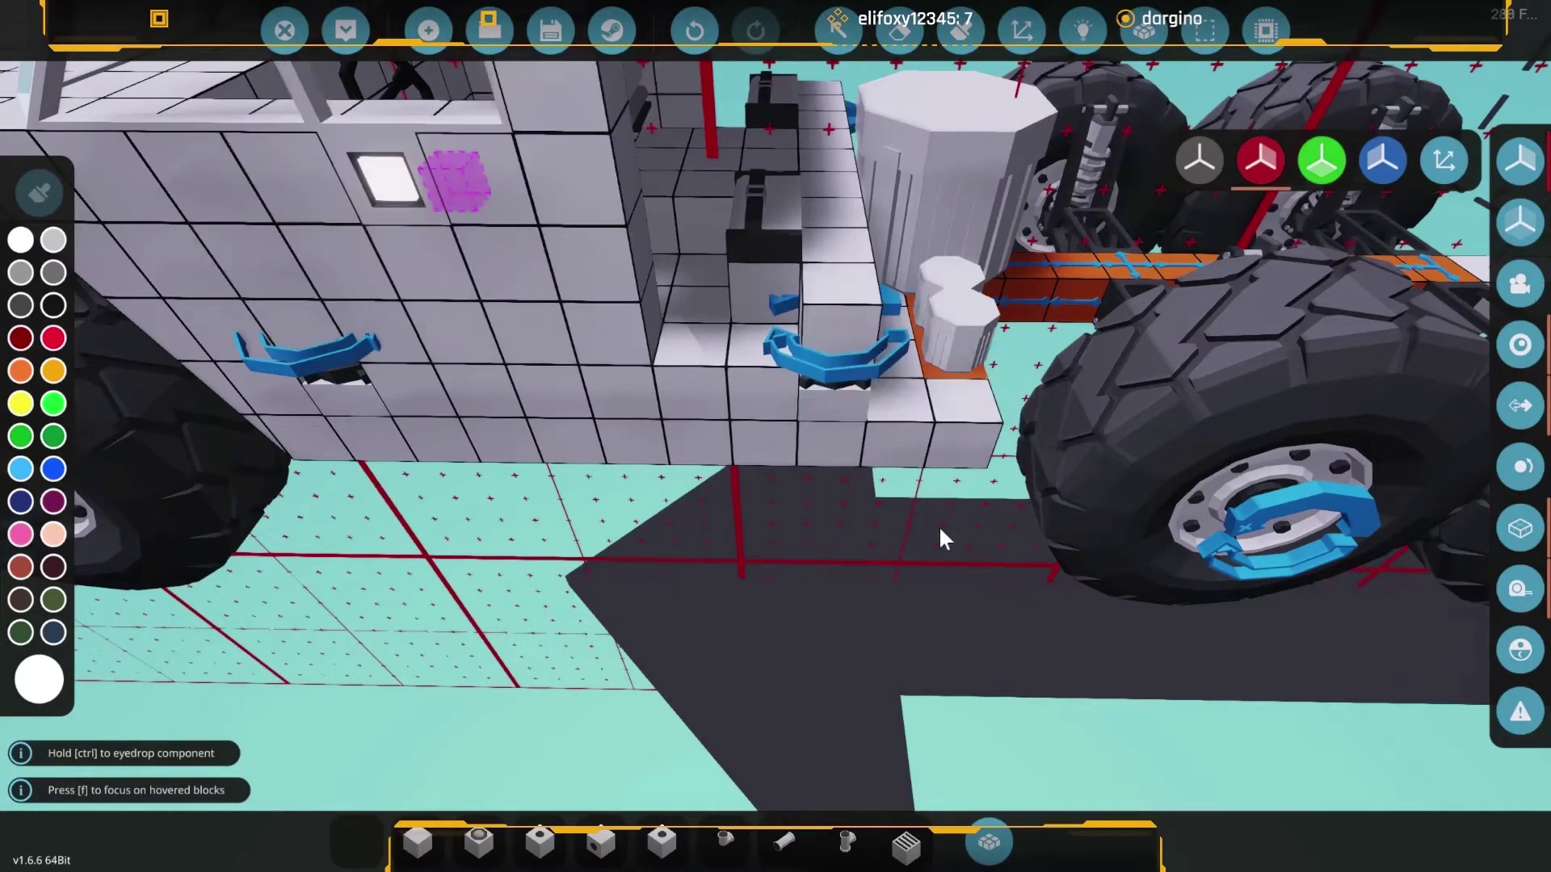
{"action": "right_click", "coordinate": [848, 384]}
{"action": "right_click", "coordinate": [833, 606]}
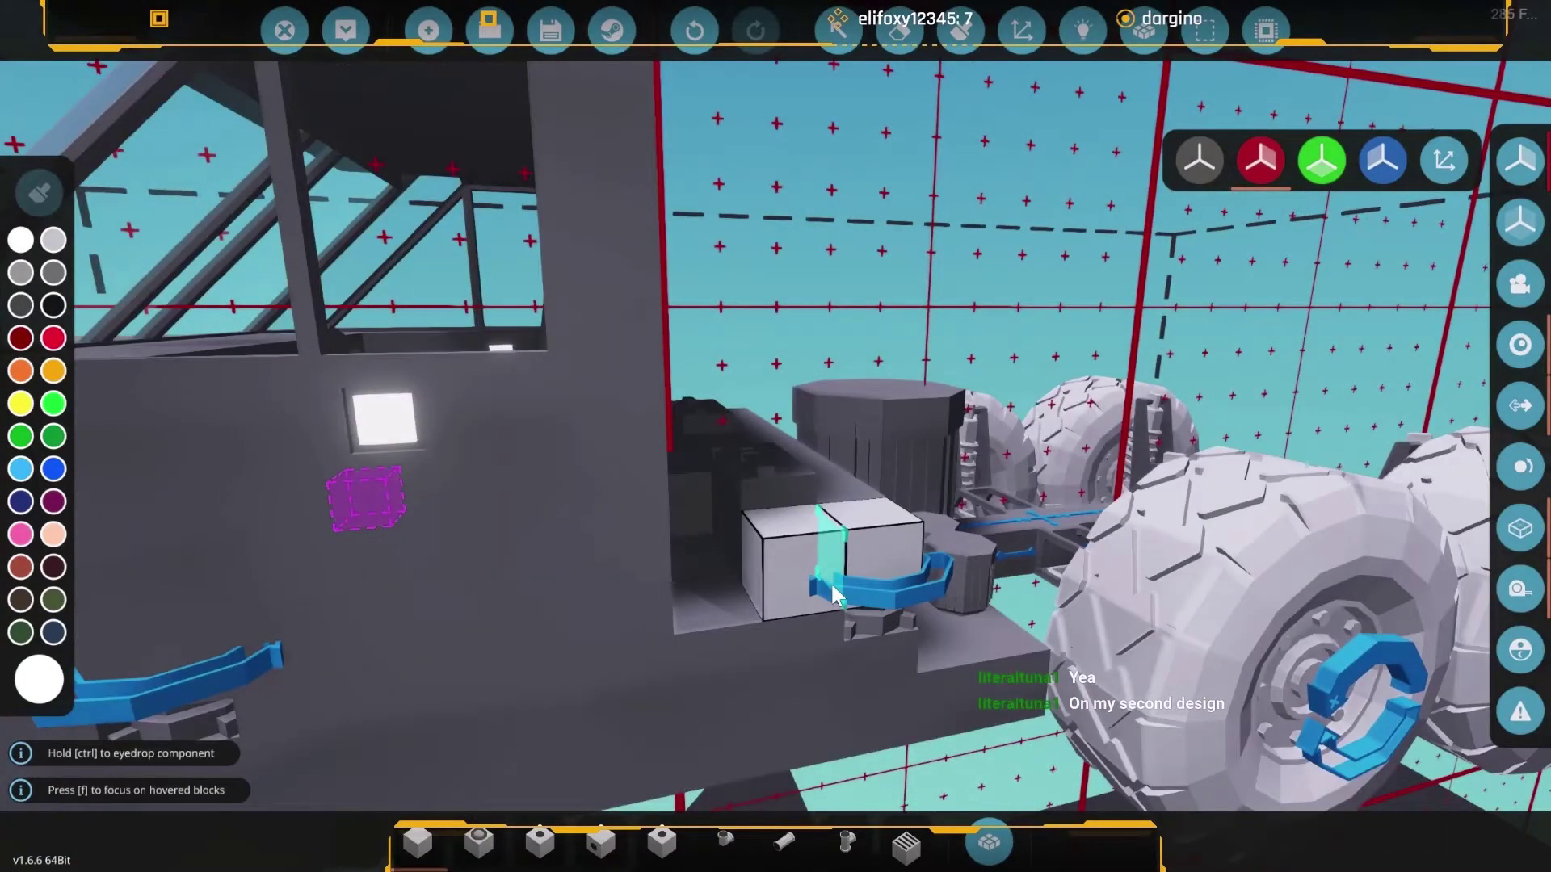
Fill a tall block wall behind the cab and remove the cube before the cylinder.
{"action": "left_click_drag", "start_coordinate": [834, 593], "coordinate": [694, 431]}
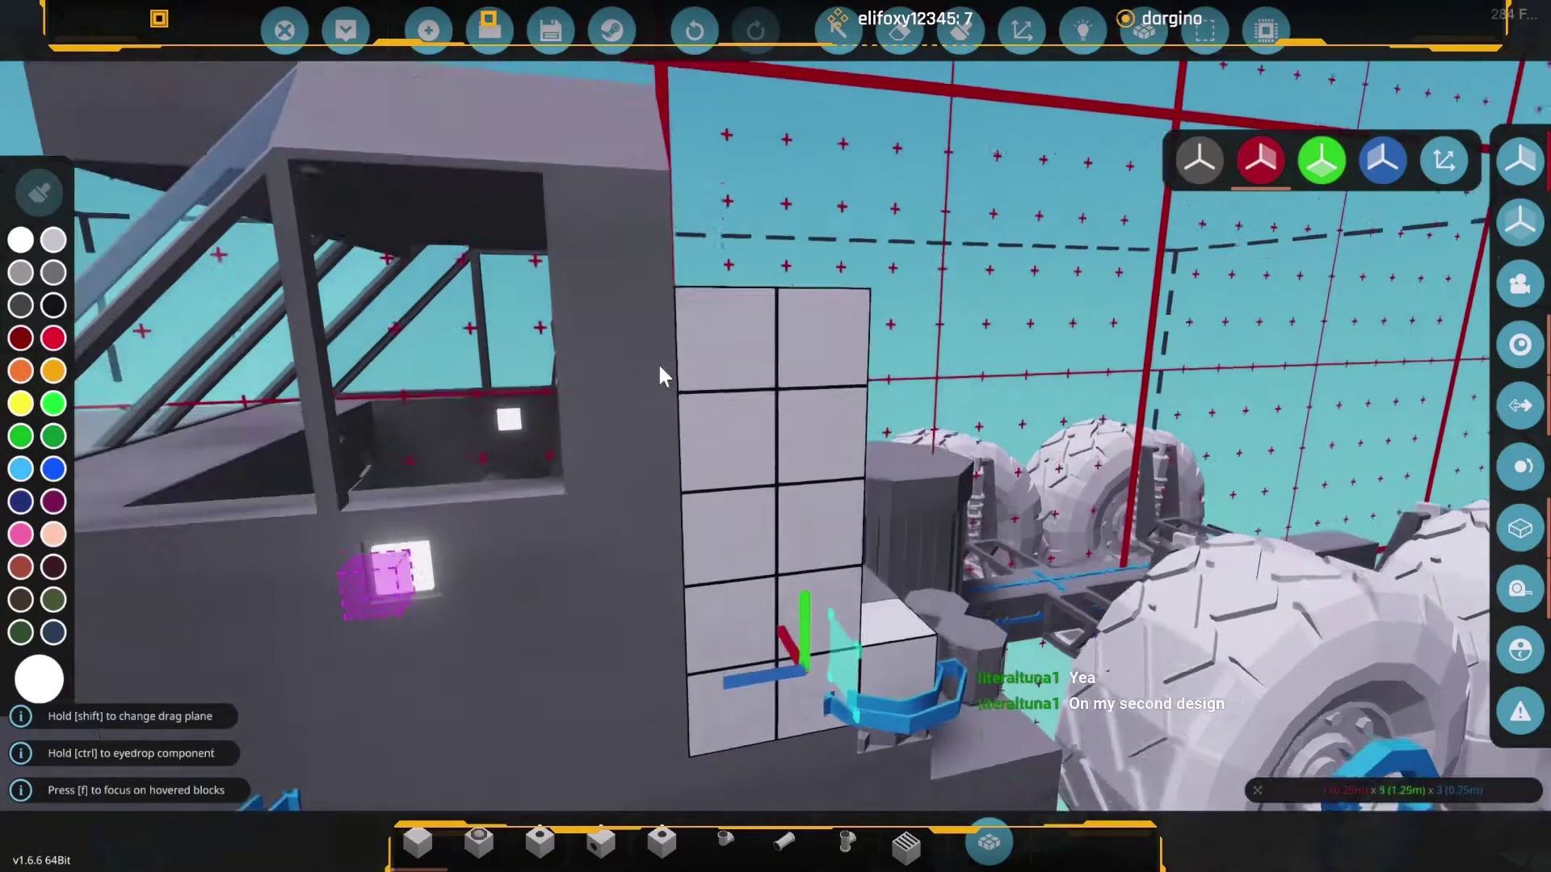
{"action": "right_click", "coordinate": [659, 362]}
{"action": "right_click", "coordinate": [647, 427]}
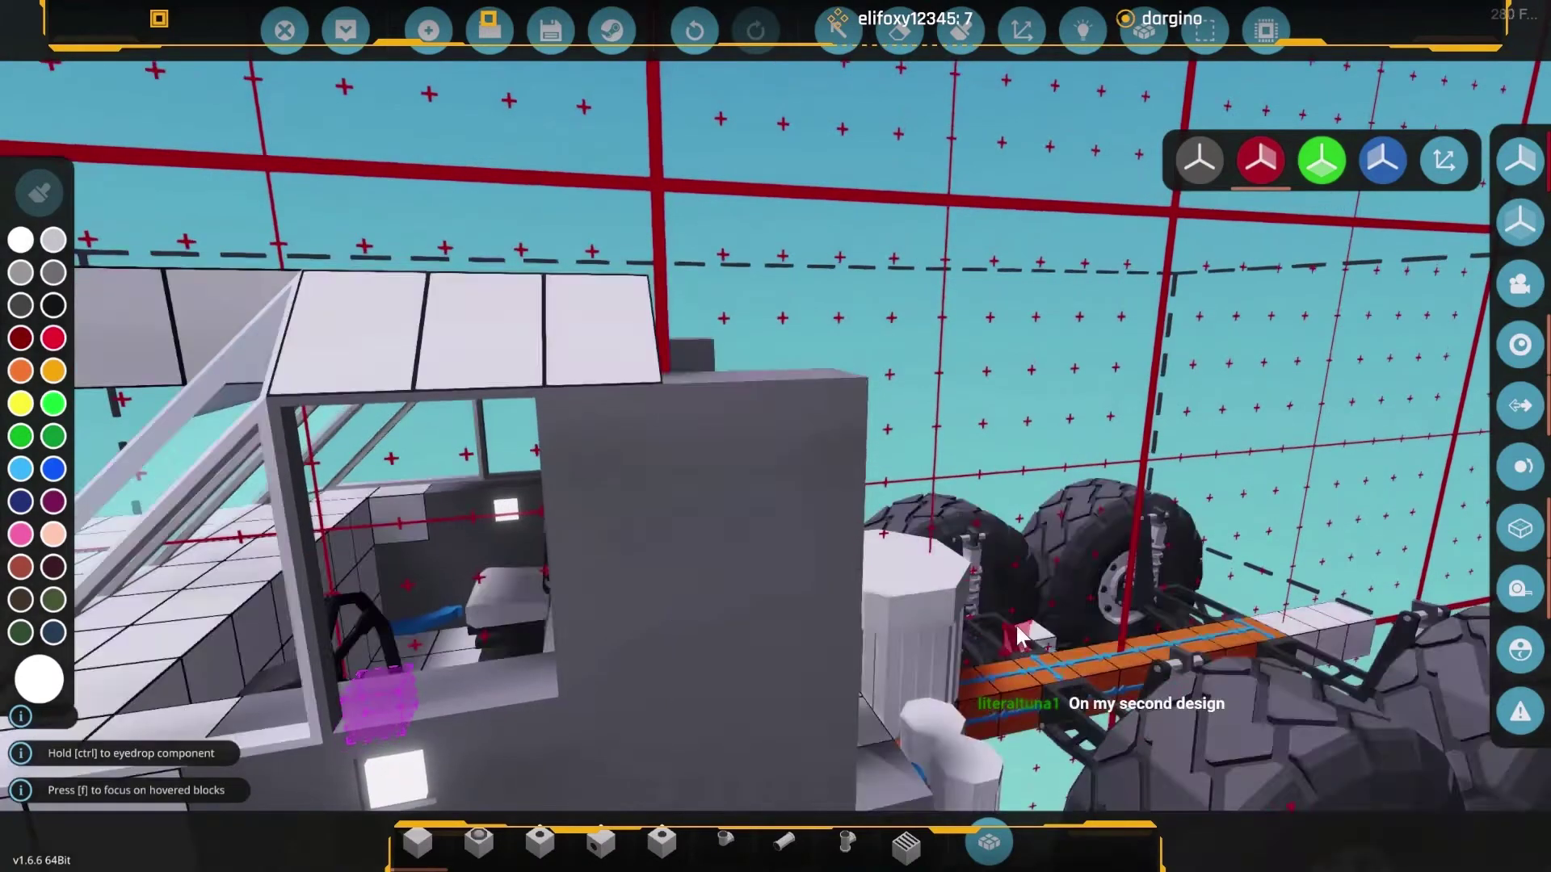
{"action": "right_click", "coordinate": [1017, 637]}
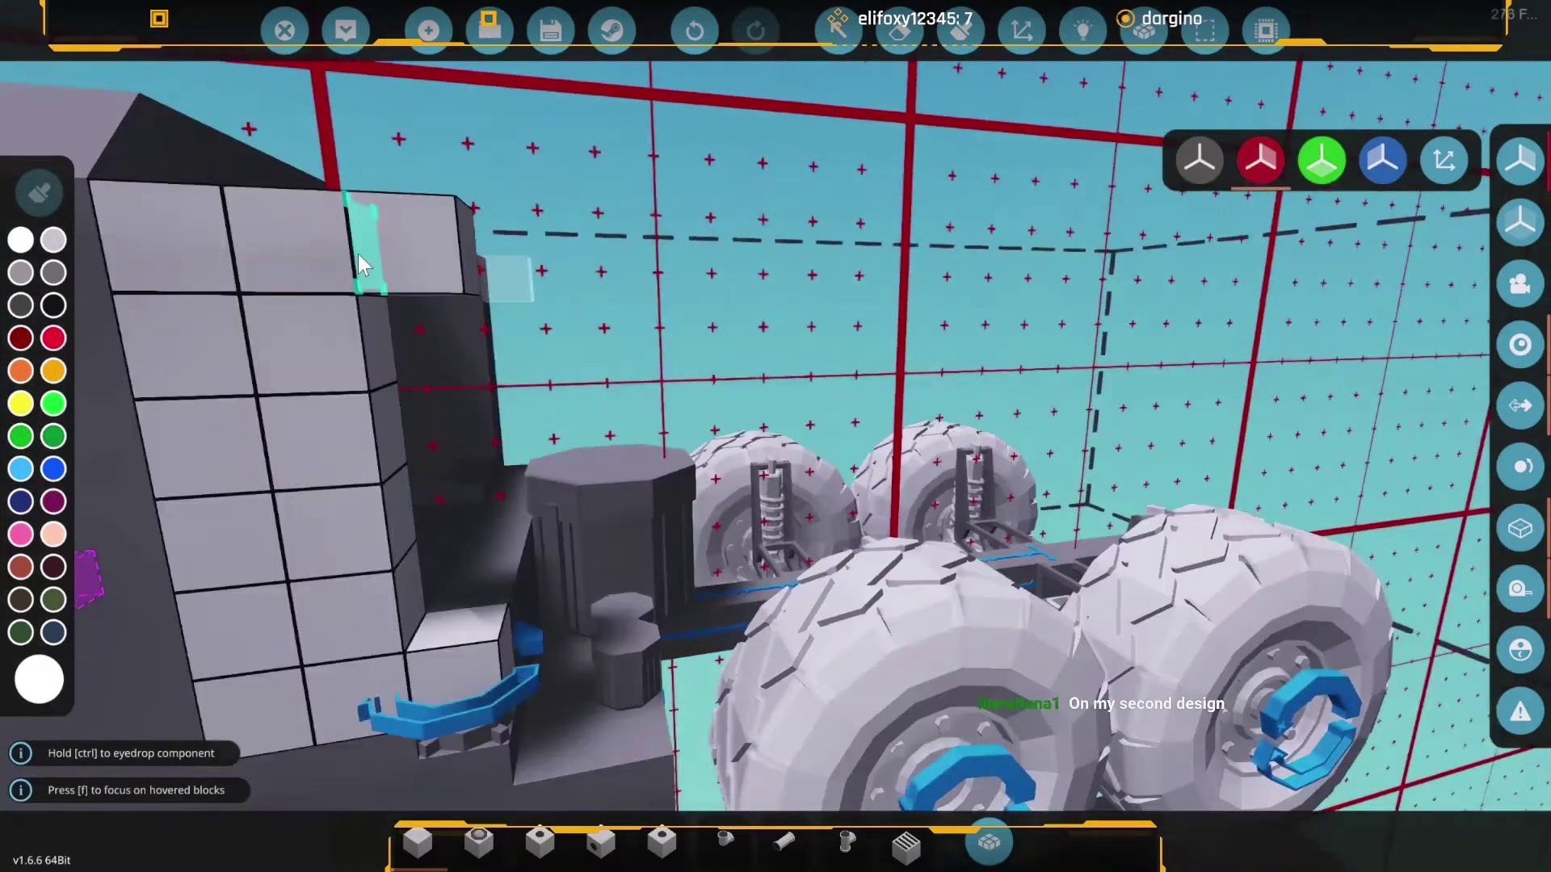
{"action": "right_click", "coordinate": [599, 680]}
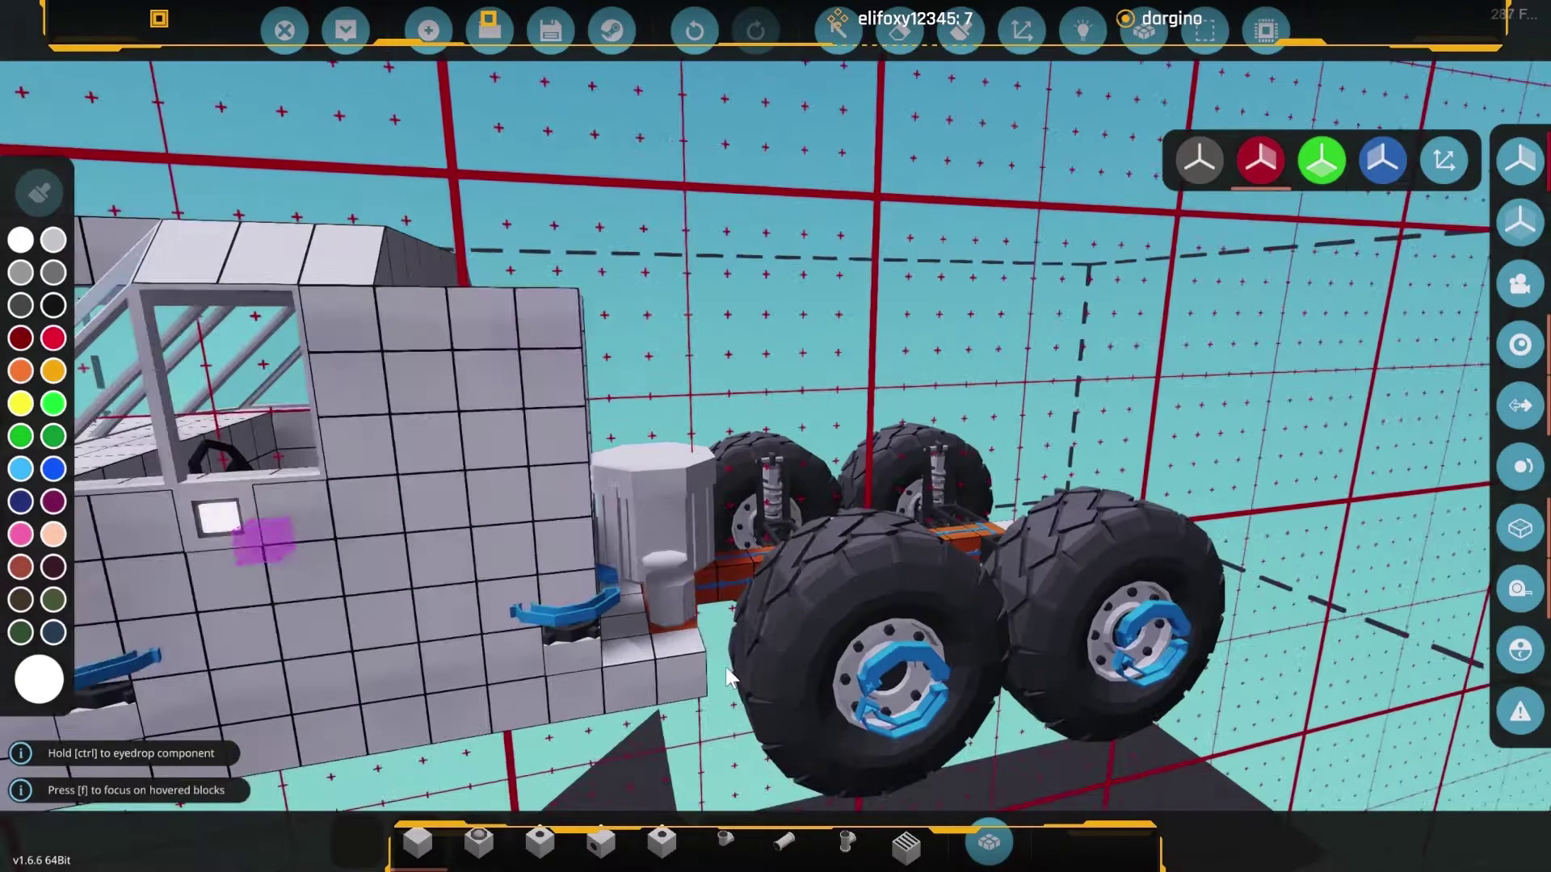
{"action": "right_click", "coordinate": [730, 679]}
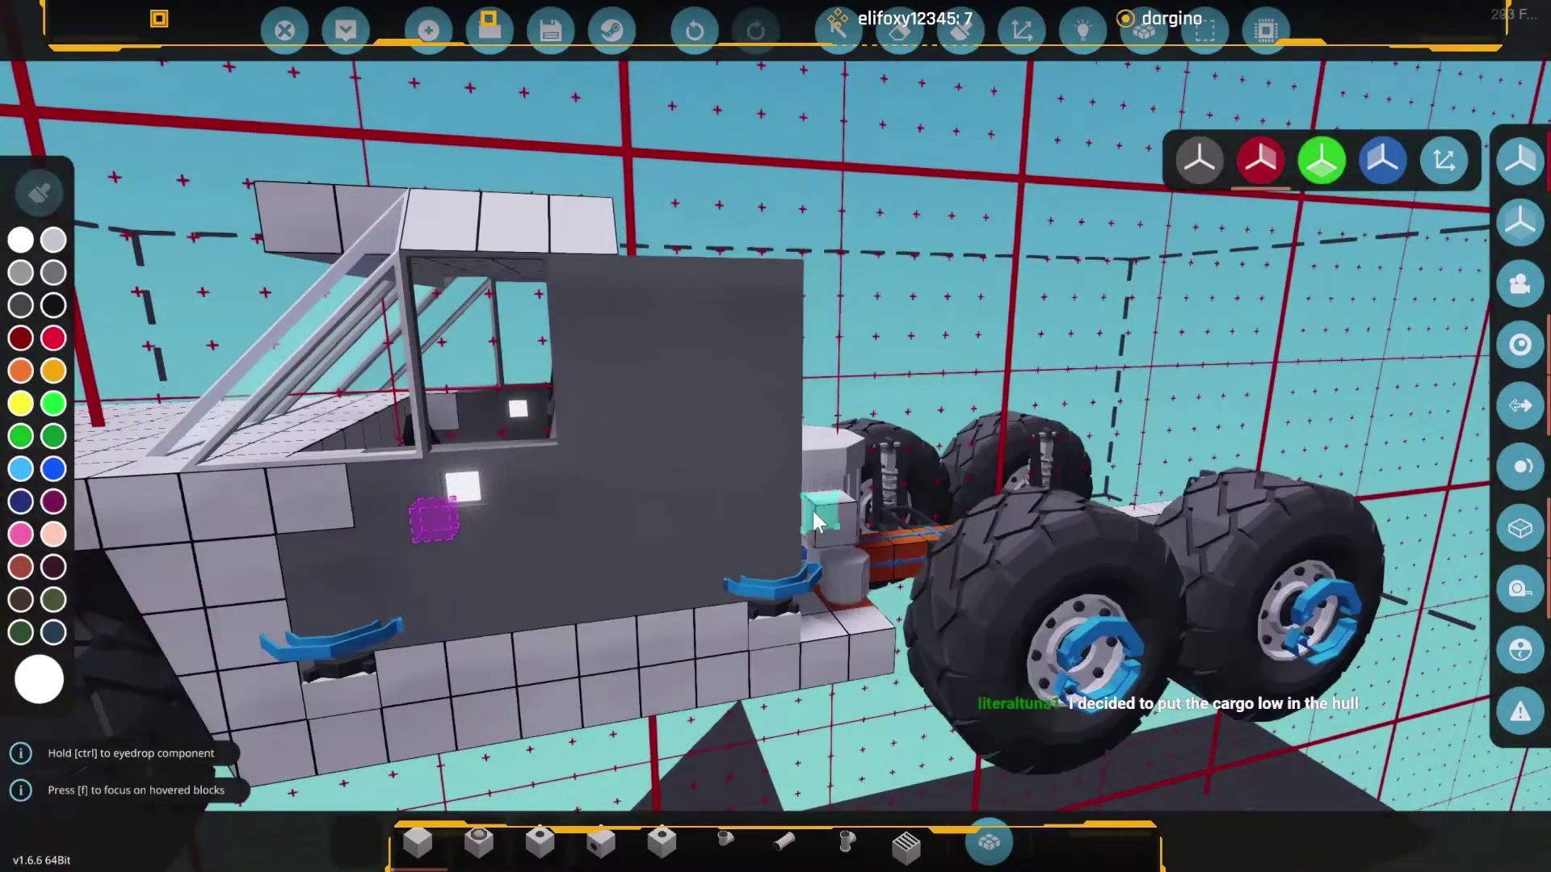
{"action": "right_click", "coordinate": [811, 508]}
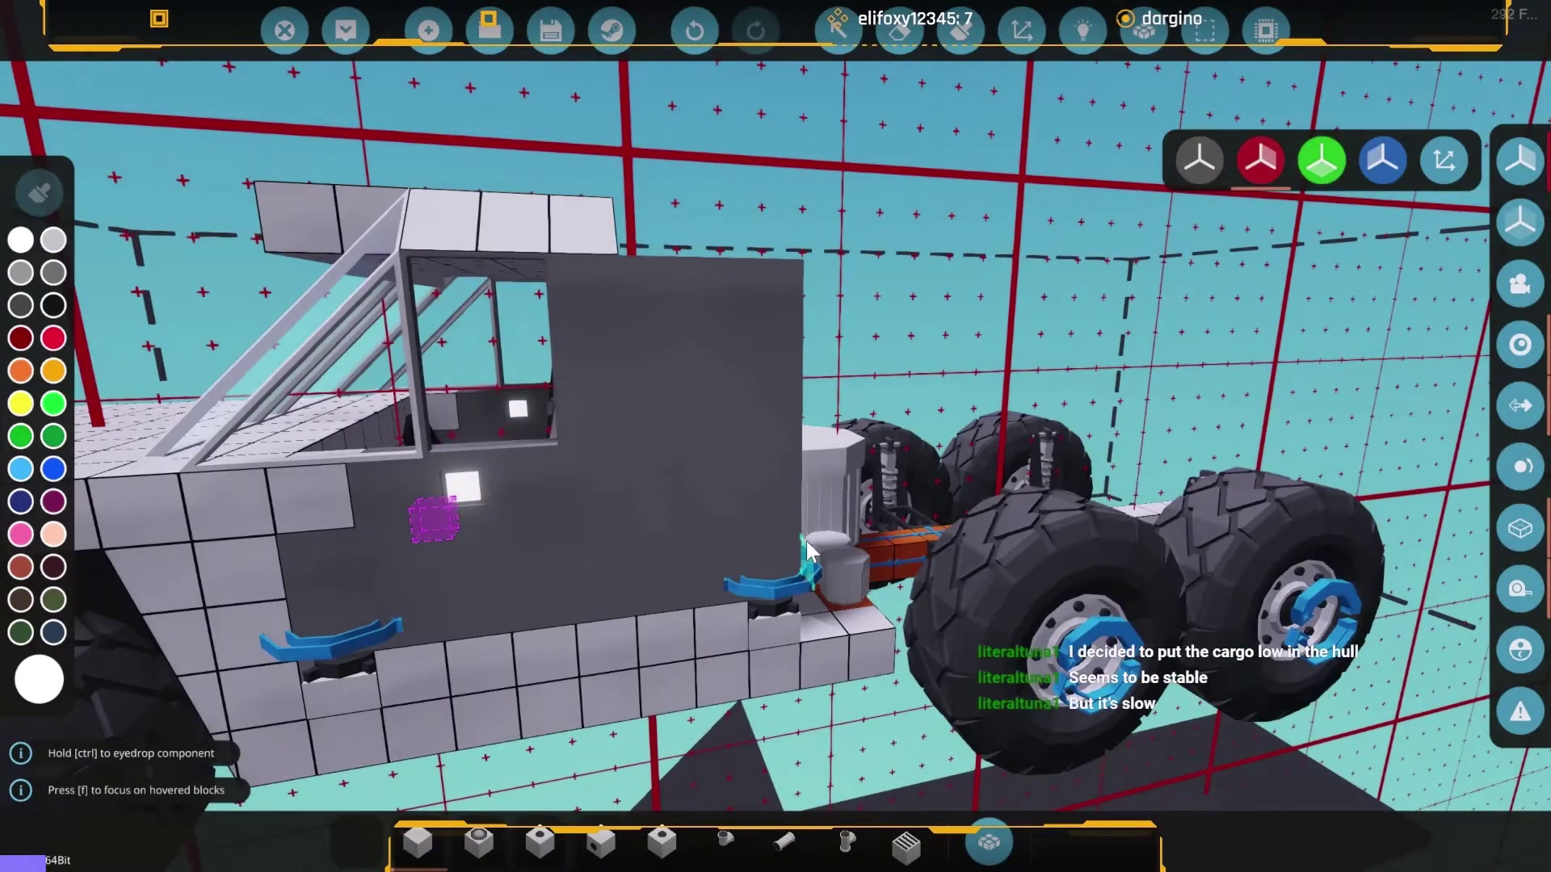
{"action": "scroll", "coordinate": [809, 556], "scroll_direction": "up", "scroll_amount": 3}
Inspect the truck's wheels, cab and flatbed, then reopen it in the vehicle editor.
{"action": "right_click", "coordinate": [734, 281]}
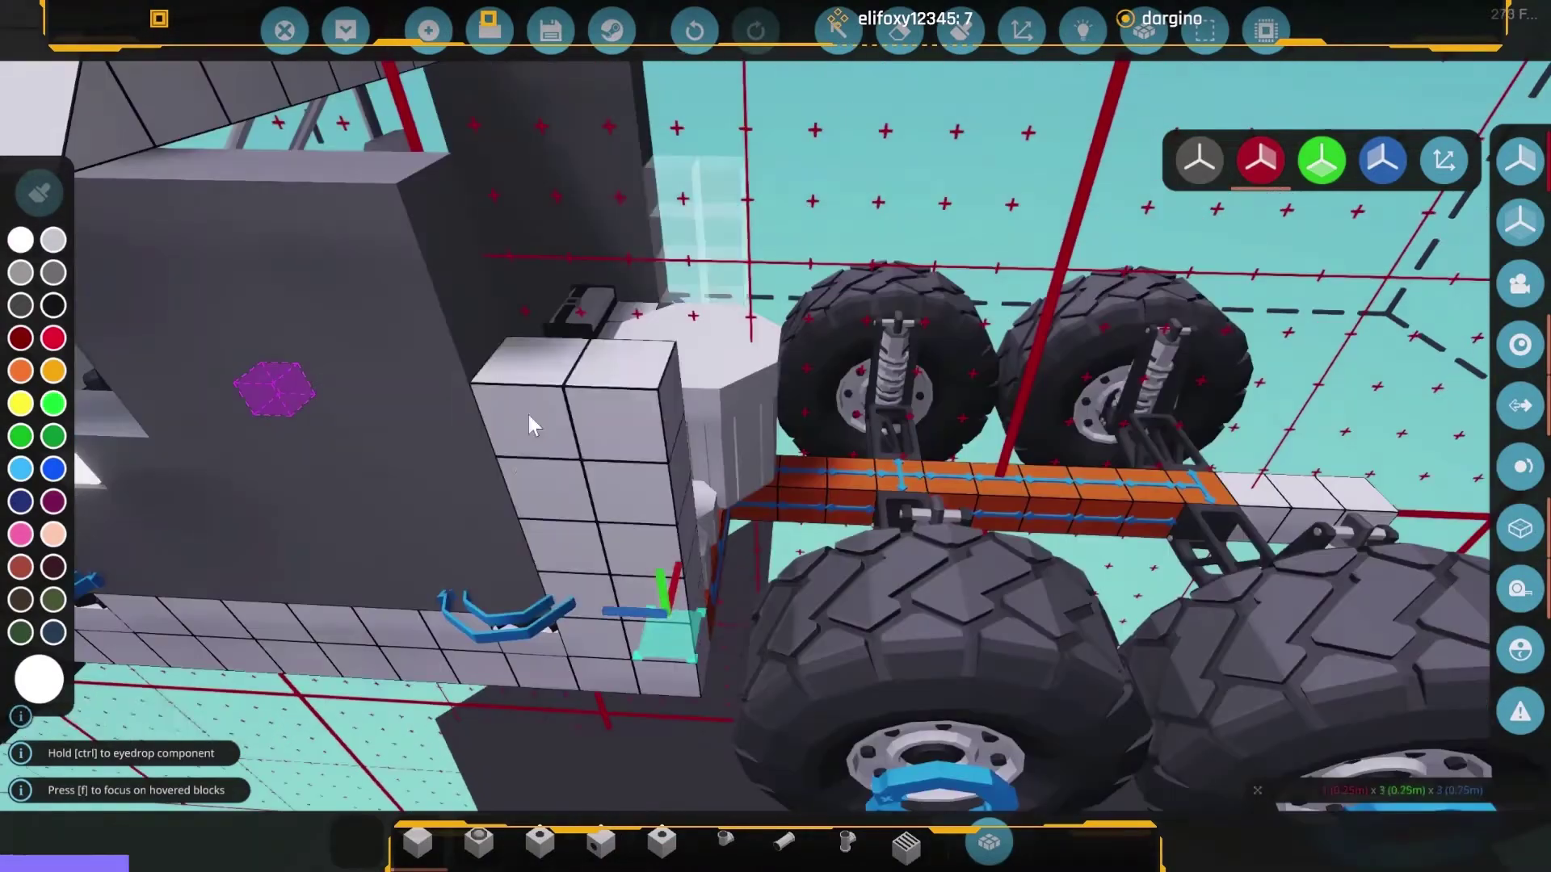
{"action": "left_click_drag", "start_coordinate": [497, 452], "coordinate": [616, 280]}
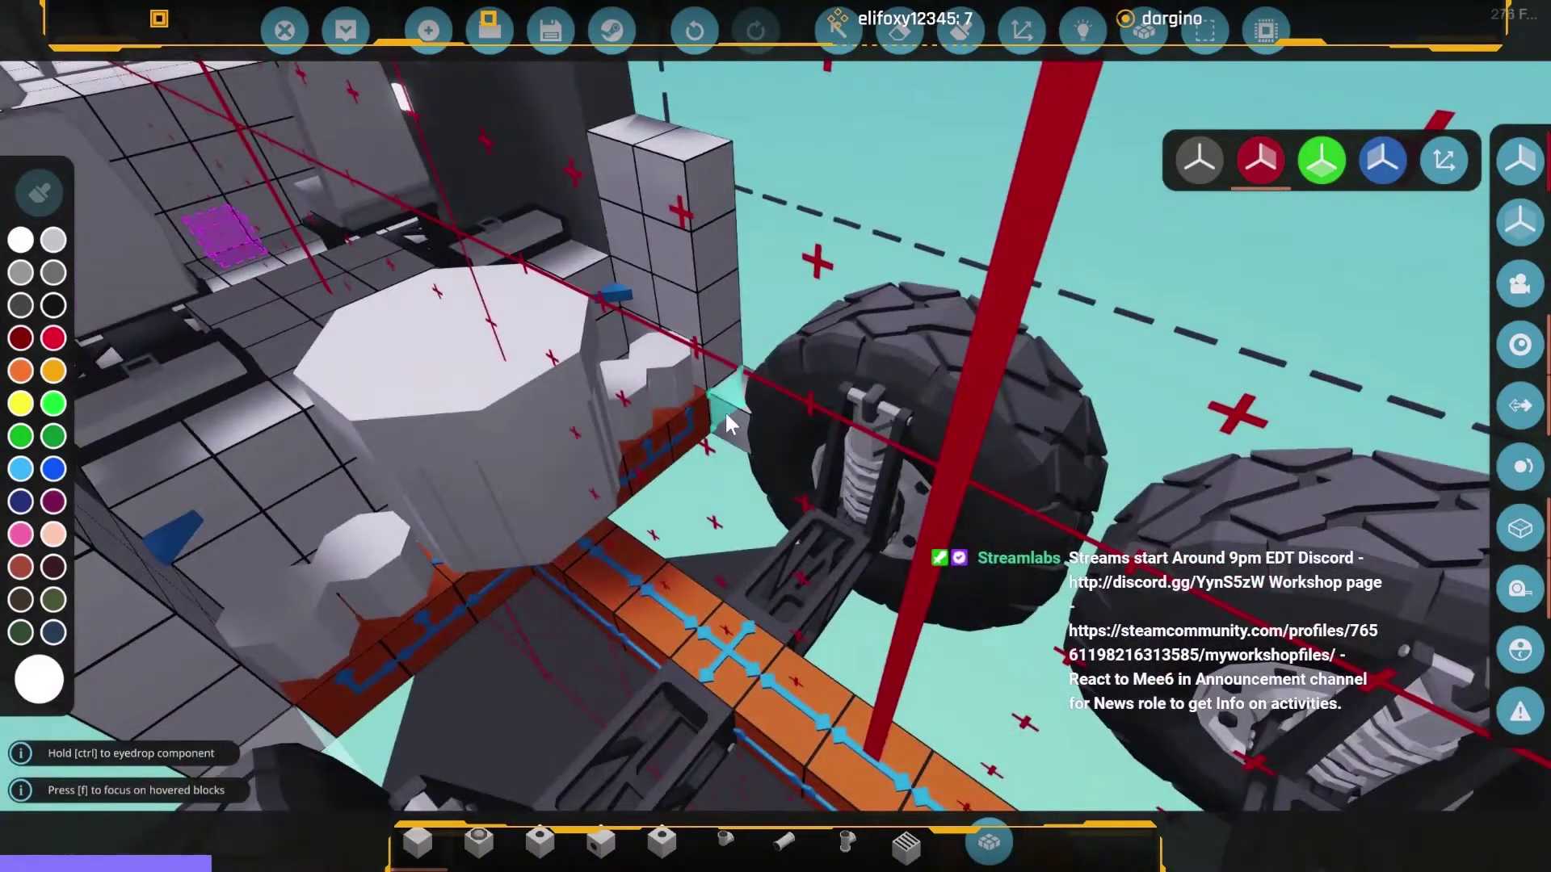
{"action": "mouse_move", "coordinate": [725, 411]}
{"action": "left_mouse_down"}
{"action": "mouse_move", "coordinate": [641, 550]}
{"action": "mouse_move", "coordinate": [835, 360]}
{"action": "mouse_move", "coordinate": [745, 639]}
{"action": "mouse_move", "coordinate": [683, 680]}
{"action": "mouse_move", "coordinate": [747, 647]}
{"action": "mouse_move", "coordinate": [740, 595]}
{"action": "left_mouse_up"}
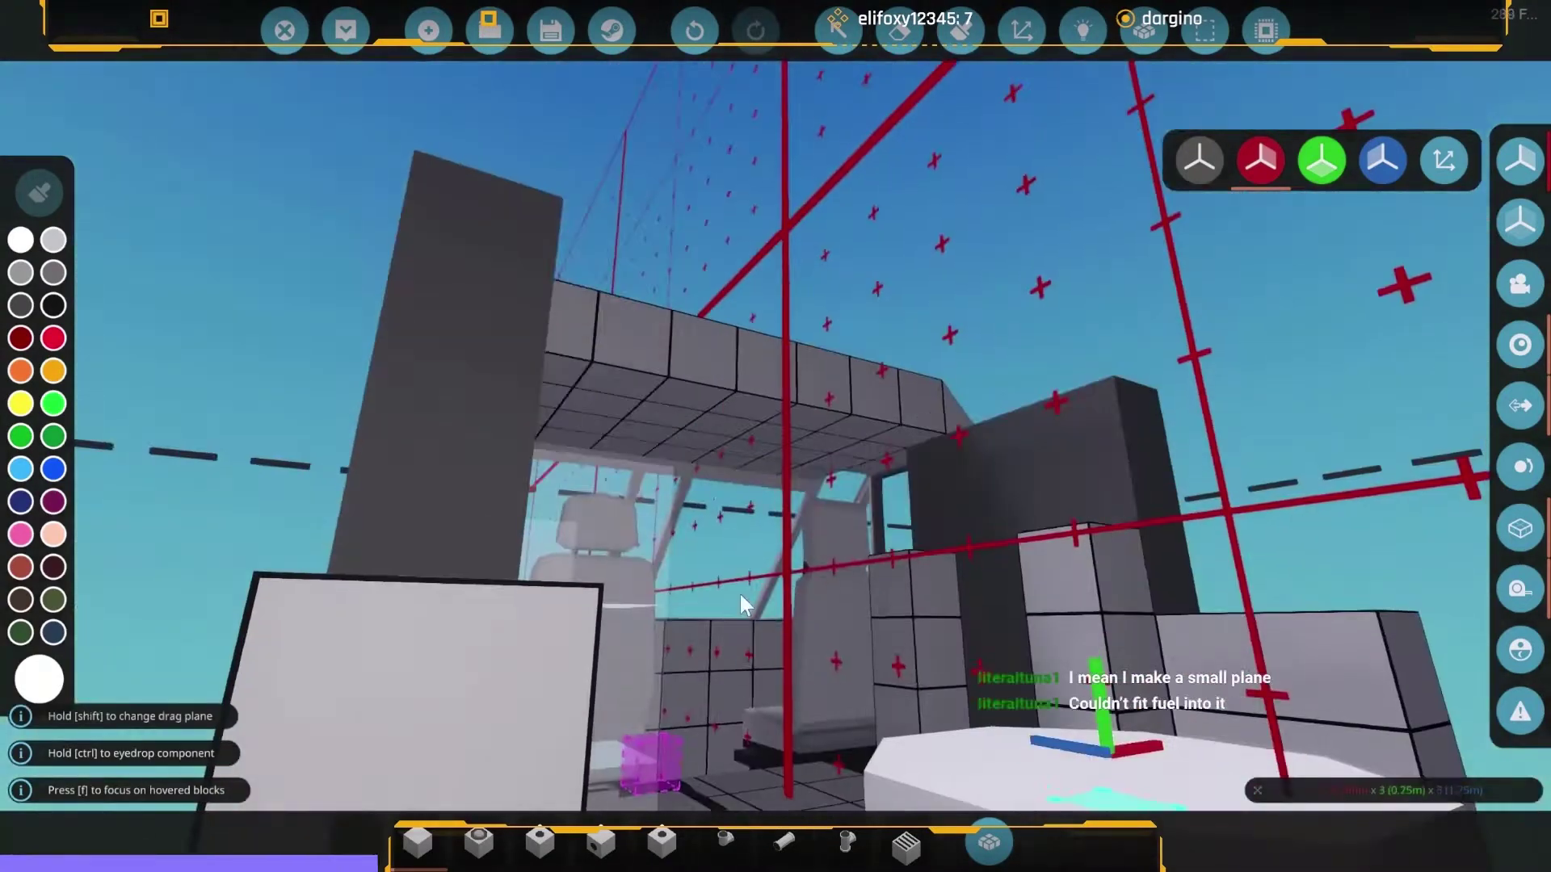
{"action": "mouse_move", "coordinate": [852, 550]}
{"action": "left_mouse_down"}
{"action": "mouse_move", "coordinate": [1248, 620]}
{"action": "mouse_move", "coordinate": [992, 622]}
{"action": "mouse_move", "coordinate": [888, 597]}
{"action": "left_mouse_up"}
{"action": "mouse_move", "coordinate": [1076, 485]}
{"action": "left_mouse_down"}
{"action": "mouse_move", "coordinate": [613, 561]}
{"action": "mouse_move", "coordinate": [1183, 616]}
{"action": "mouse_move", "coordinate": [917, 596]}
{"action": "mouse_move", "coordinate": [775, 485]}
{"action": "mouse_move", "coordinate": [933, 748]}
{"action": "mouse_move", "coordinate": [489, 549]}
{"action": "mouse_move", "coordinate": [731, 579]}
{"action": "mouse_move", "coordinate": [722, 725]}
{"action": "mouse_move", "coordinate": [834, 472]}
{"action": "mouse_move", "coordinate": [607, 532]}
{"action": "mouse_move", "coordinate": [760, 490]}
{"action": "left_mouse_up"}
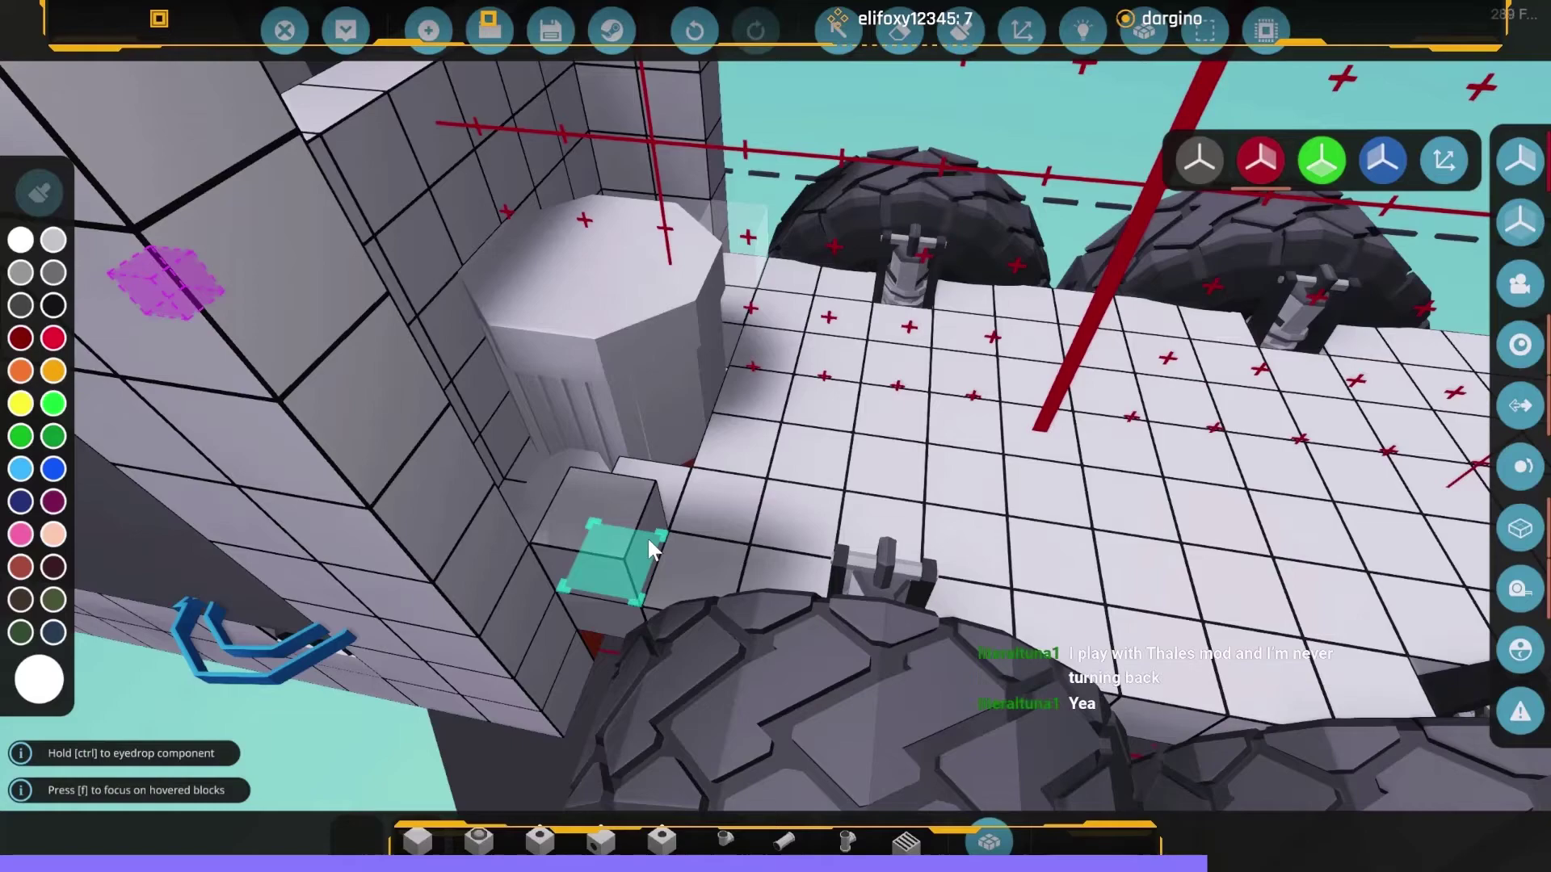
{"action": "left_click", "coordinate": [647, 537]}
{"action": "mouse_move", "coordinate": [654, 522]}
{"action": "left_mouse_down"}
{"action": "mouse_move", "coordinate": [692, 510]}
{"action": "mouse_move", "coordinate": [679, 582]}
{"action": "left_mouse_up"}
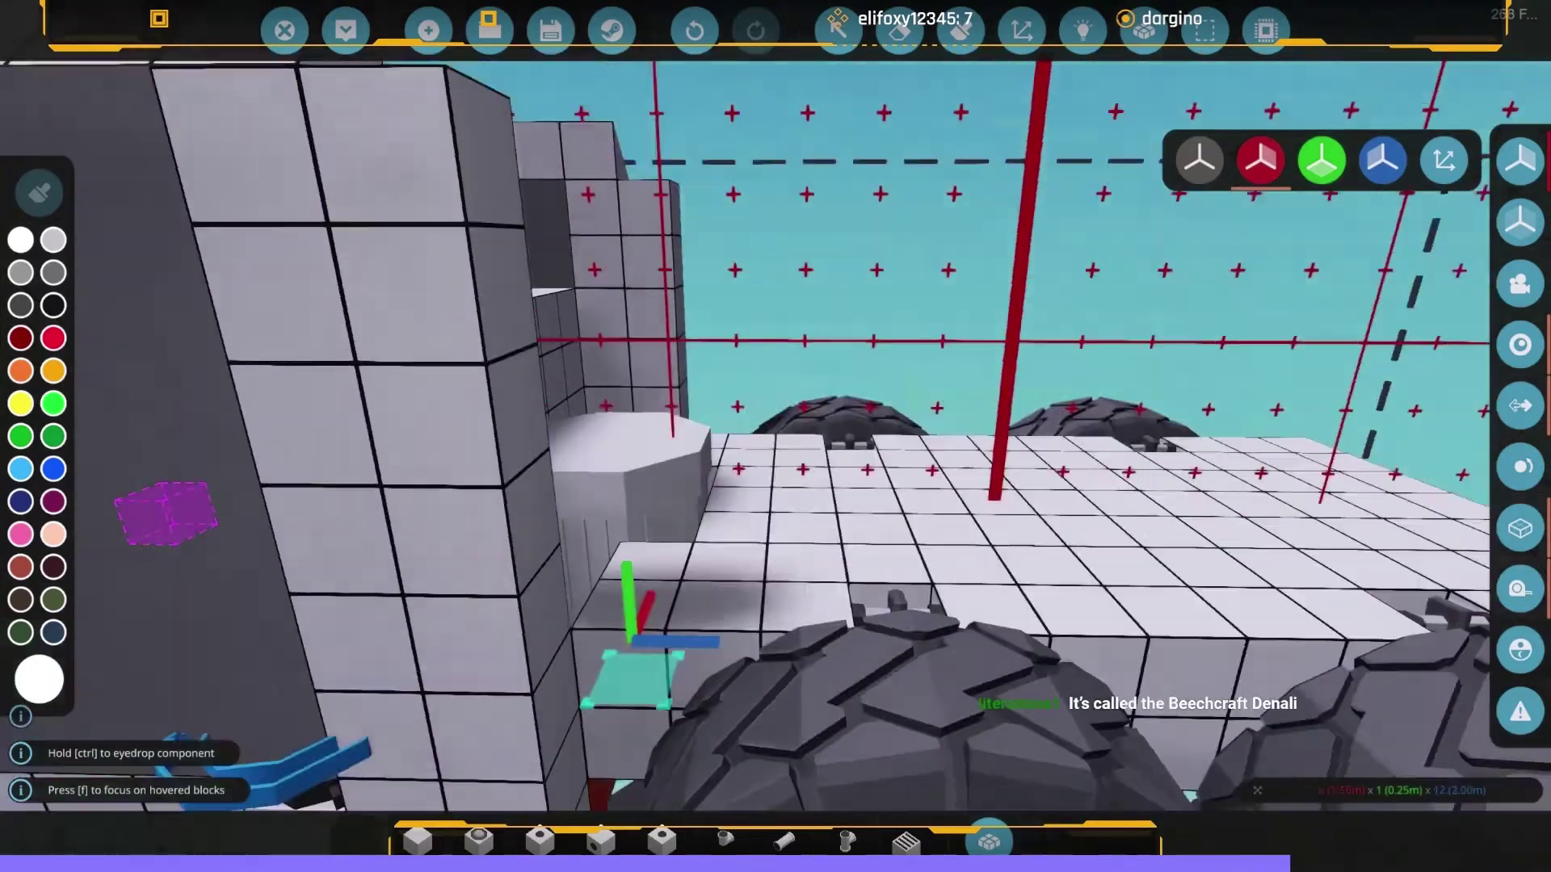
{"action": "mouse_move", "coordinate": [775, 485]}
{"action": "left_mouse_down"}
{"action": "mouse_move", "coordinate": [1090, 424]}
{"action": "mouse_move", "coordinate": [867, 651]}
{"action": "mouse_move", "coordinate": [618, 592]}
{"action": "mouse_move", "coordinate": [863, 447]}
{"action": "mouse_move", "coordinate": [493, 521]}
{"action": "mouse_move", "coordinate": [927, 487]}
{"action": "mouse_move", "coordinate": [1145, 593]}
{"action": "left_mouse_up"}
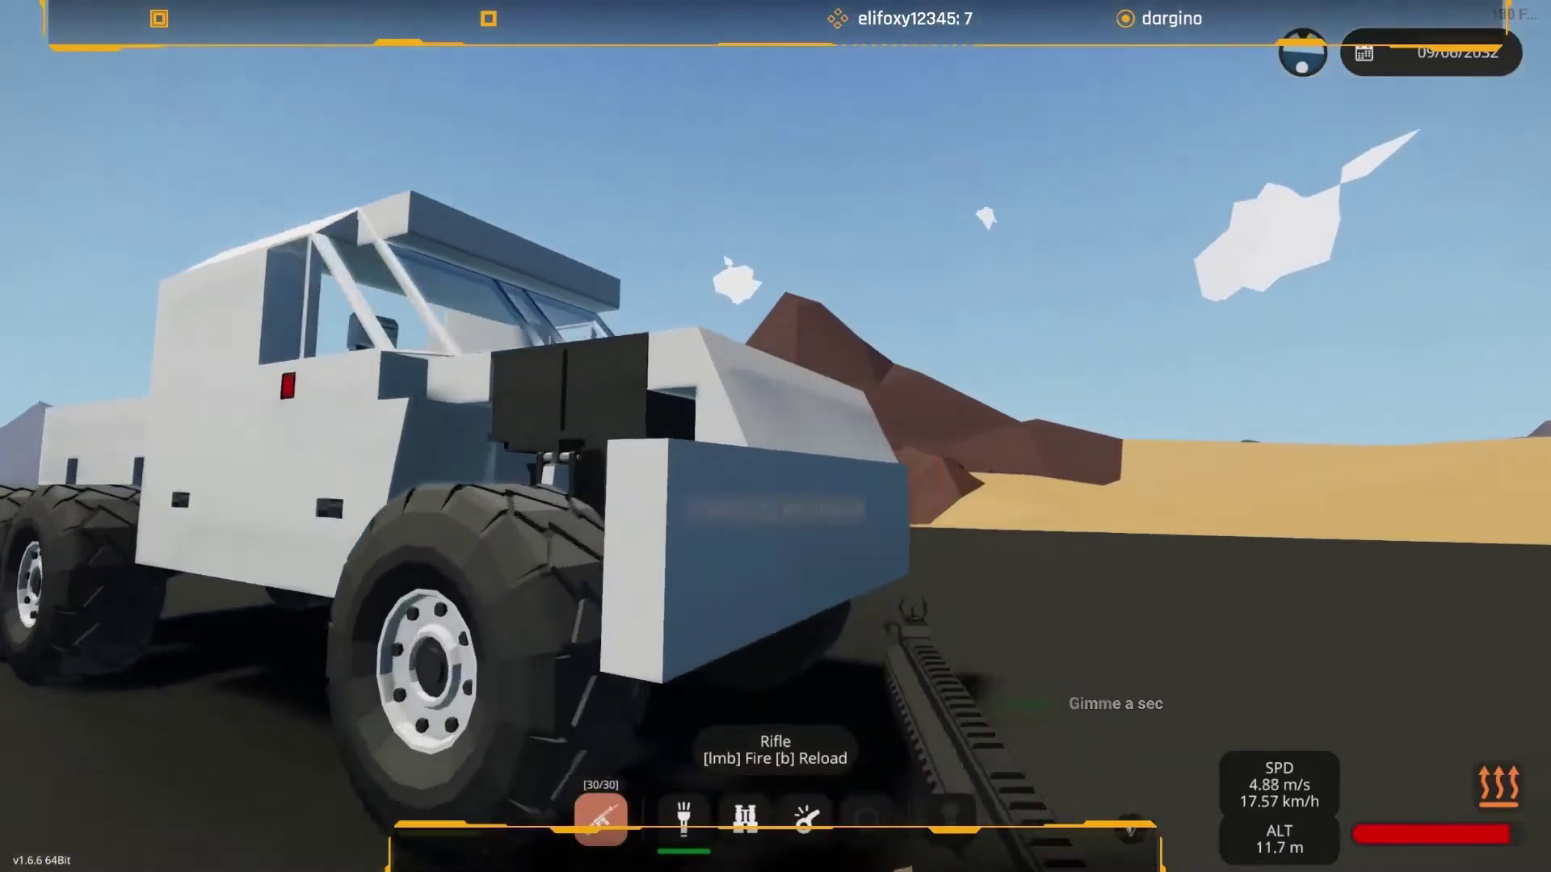
{"action": "key", "text": "w"}
{"action": "key", "text": "q"}
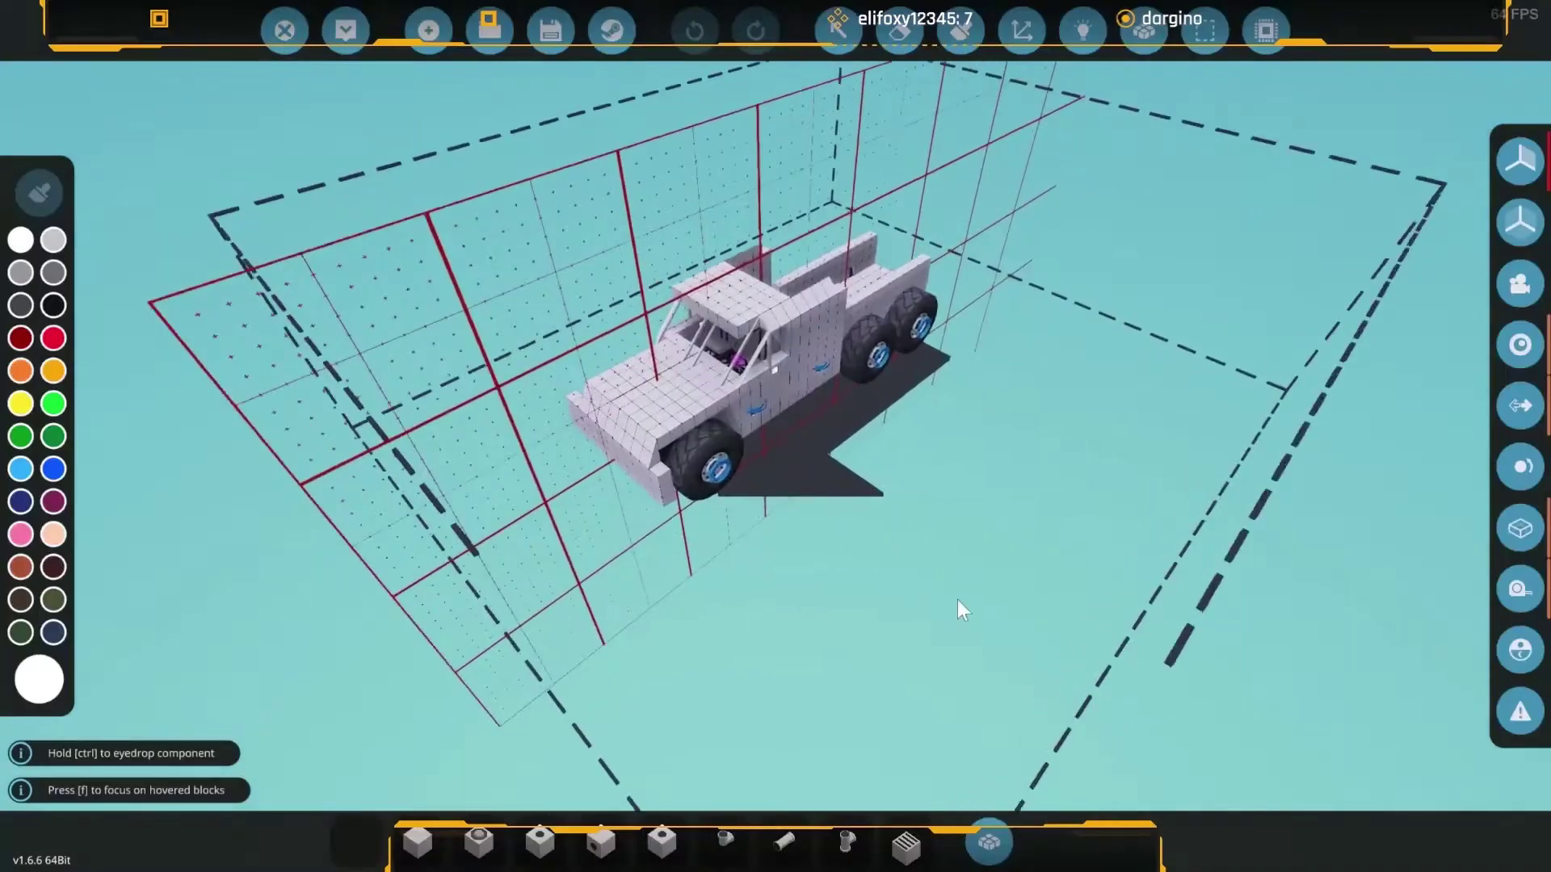
{"action": "scroll", "coordinate": [958, 600], "scroll_direction": "up", "scroll_amount": 2}
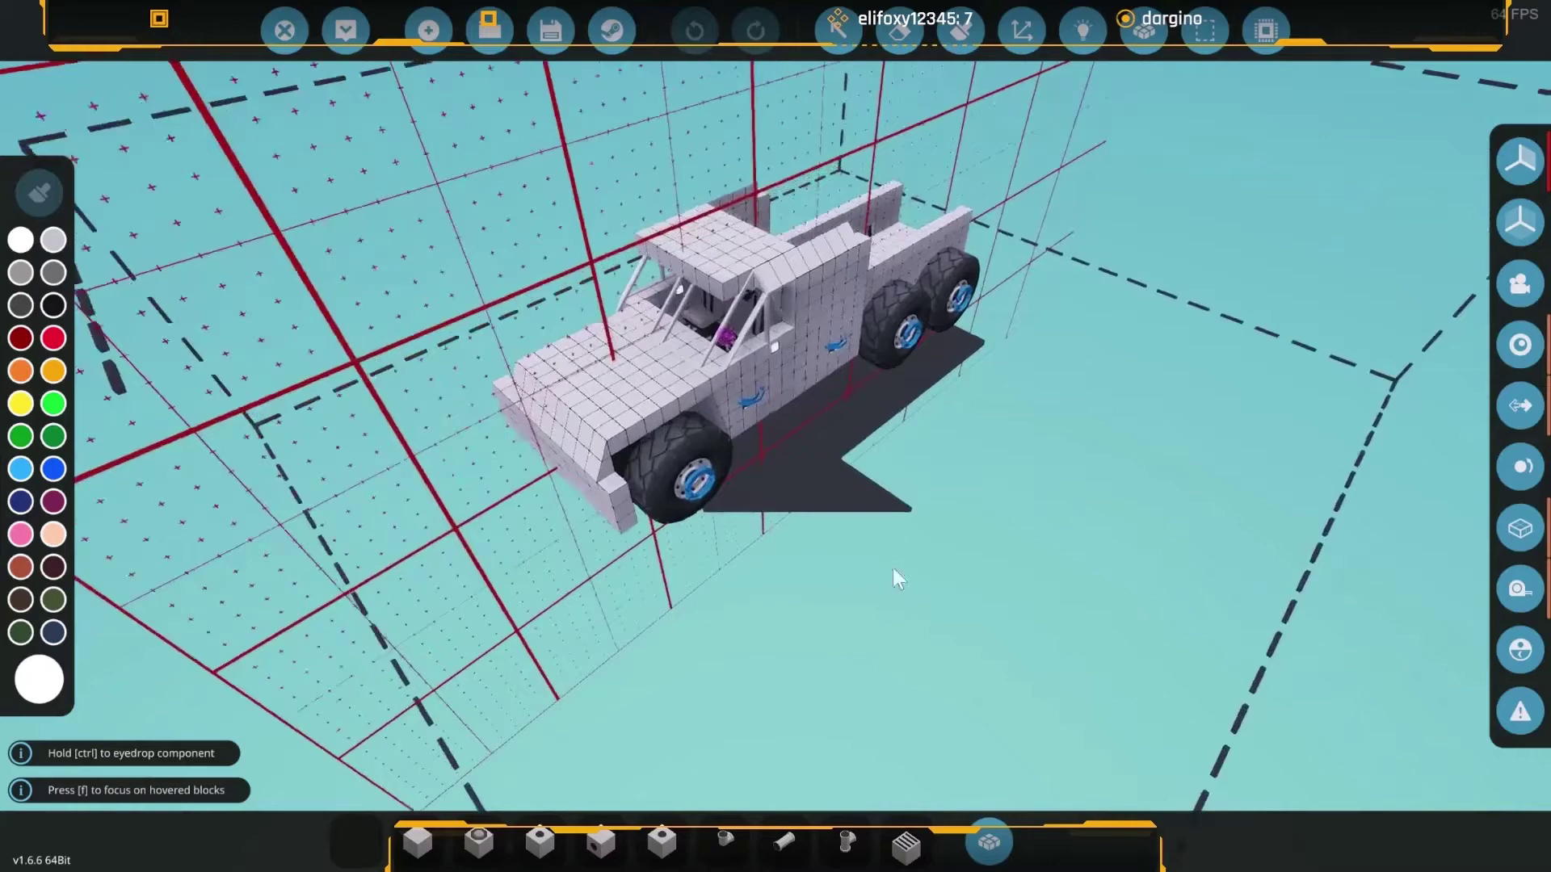
{"action": "scroll", "coordinate": [893, 567], "scroll_direction": "up", "scroll_amount": 5}
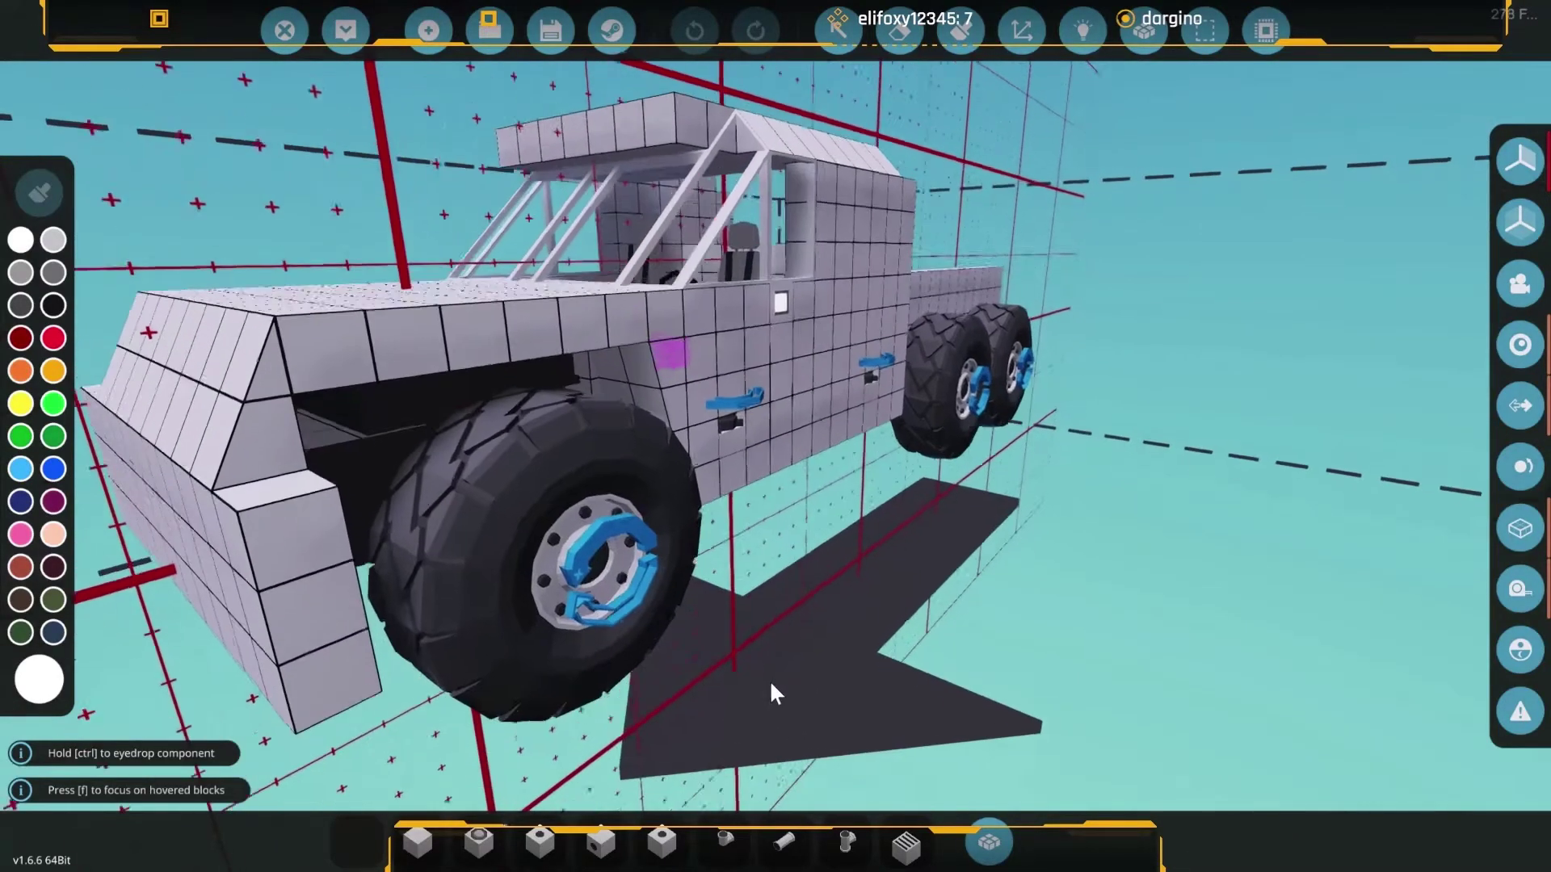
{"action": "scroll", "coordinate": [809, 672], "scroll_direction": "up", "scroll_amount": 4}
Clear the component search and choose the Wedge block for the front fender.
{"action": "mouse_move", "coordinate": [809, 671]}
{"action": "left_mouse_down"}
{"action": "mouse_move", "coordinate": [1193, 674]}
{"action": "mouse_move", "coordinate": [1045, 596]}
{"action": "left_mouse_up"}
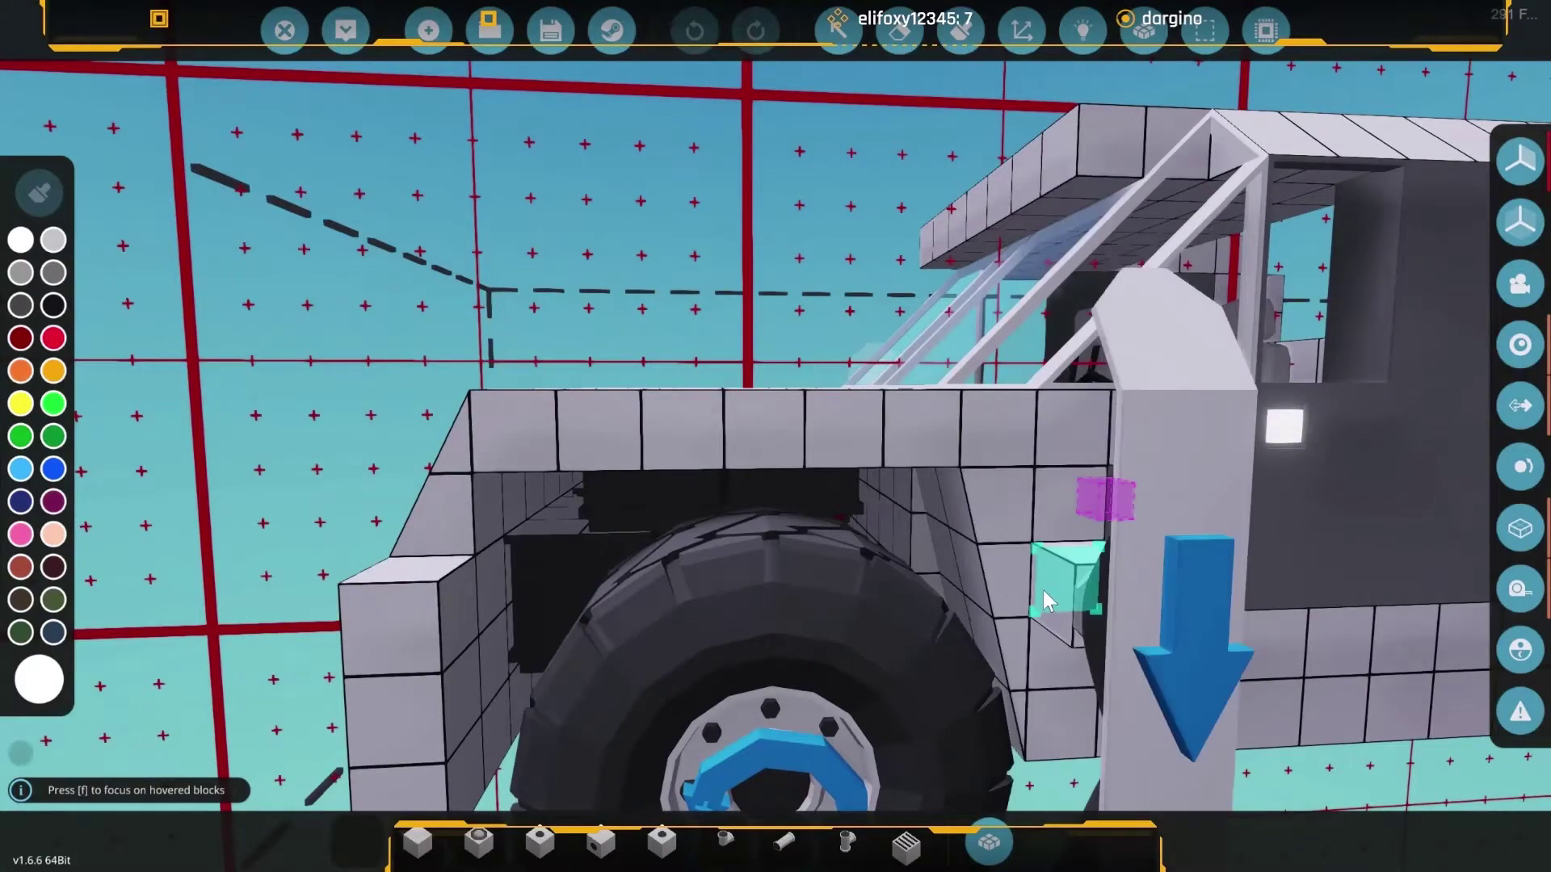
{"action": "key", "text": "Tab"}
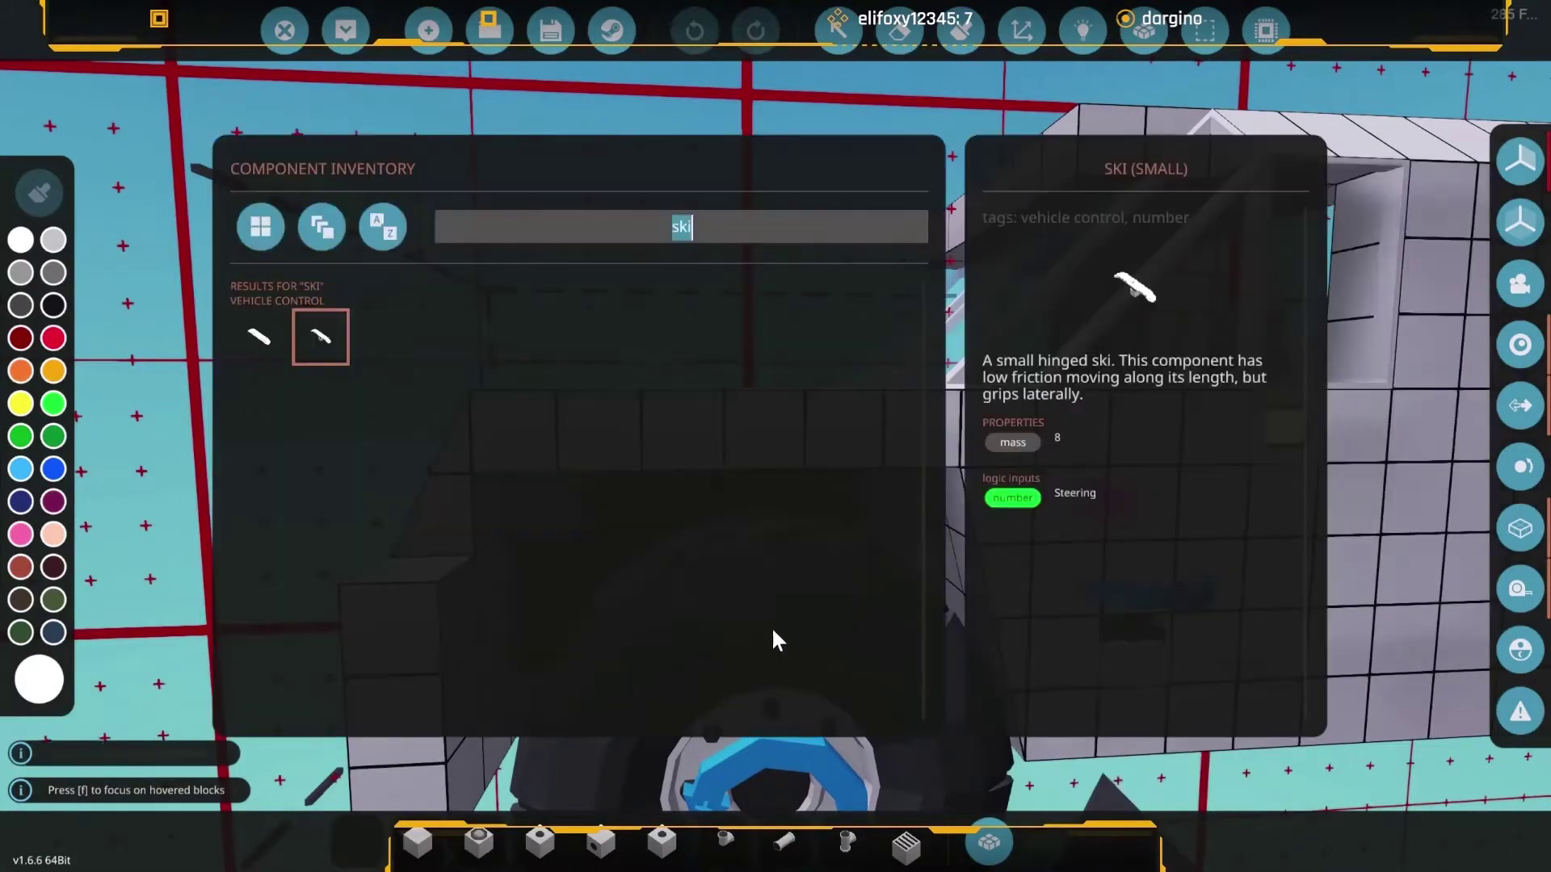
{"action": "key", "text": "Tab"}
{"action": "left_click", "coordinate": [438, 649]}
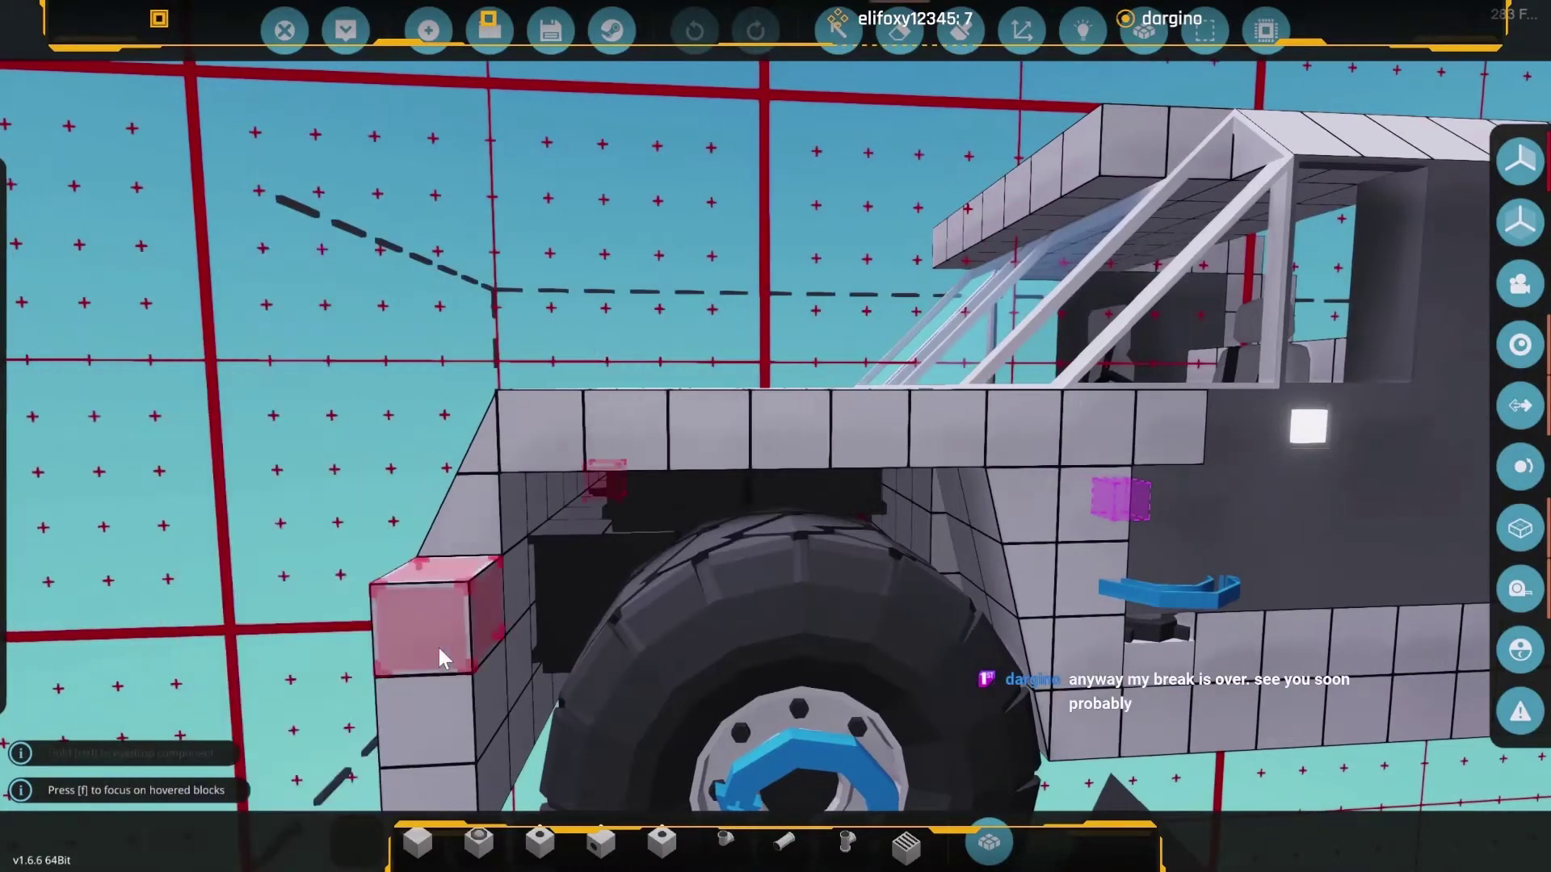
{"action": "left_click_drag", "start_coordinate": [385, 617], "coordinate": [497, 503]}
{"action": "key", "text": "Tab"}
{"action": "key", "text": "BackSpace"}
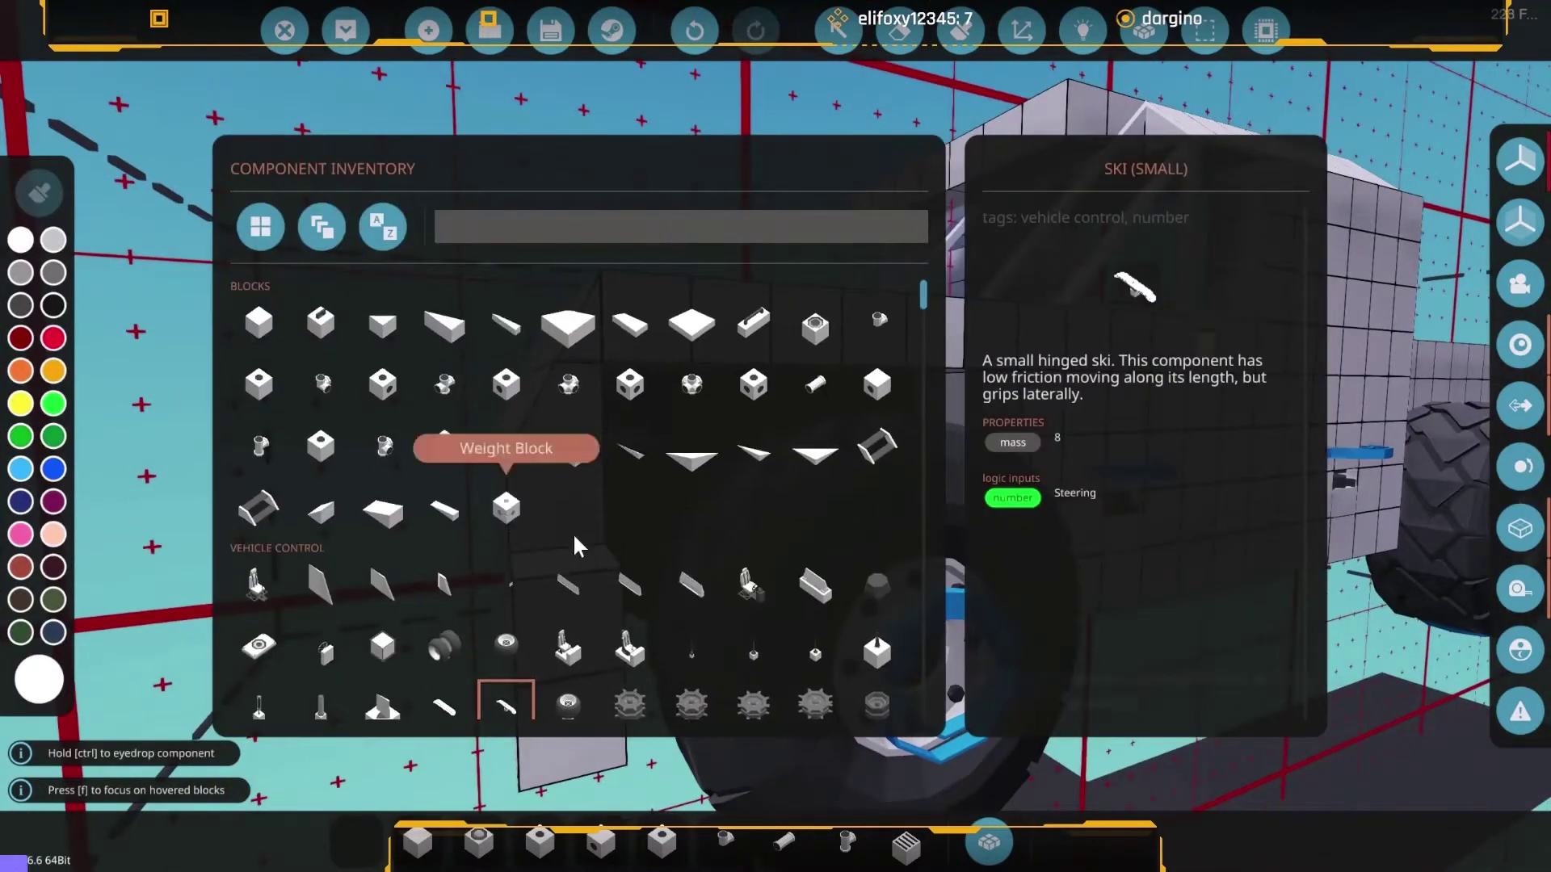
{"action": "left_click", "coordinate": [325, 522]}
{"action": "key", "text": "Tab"}
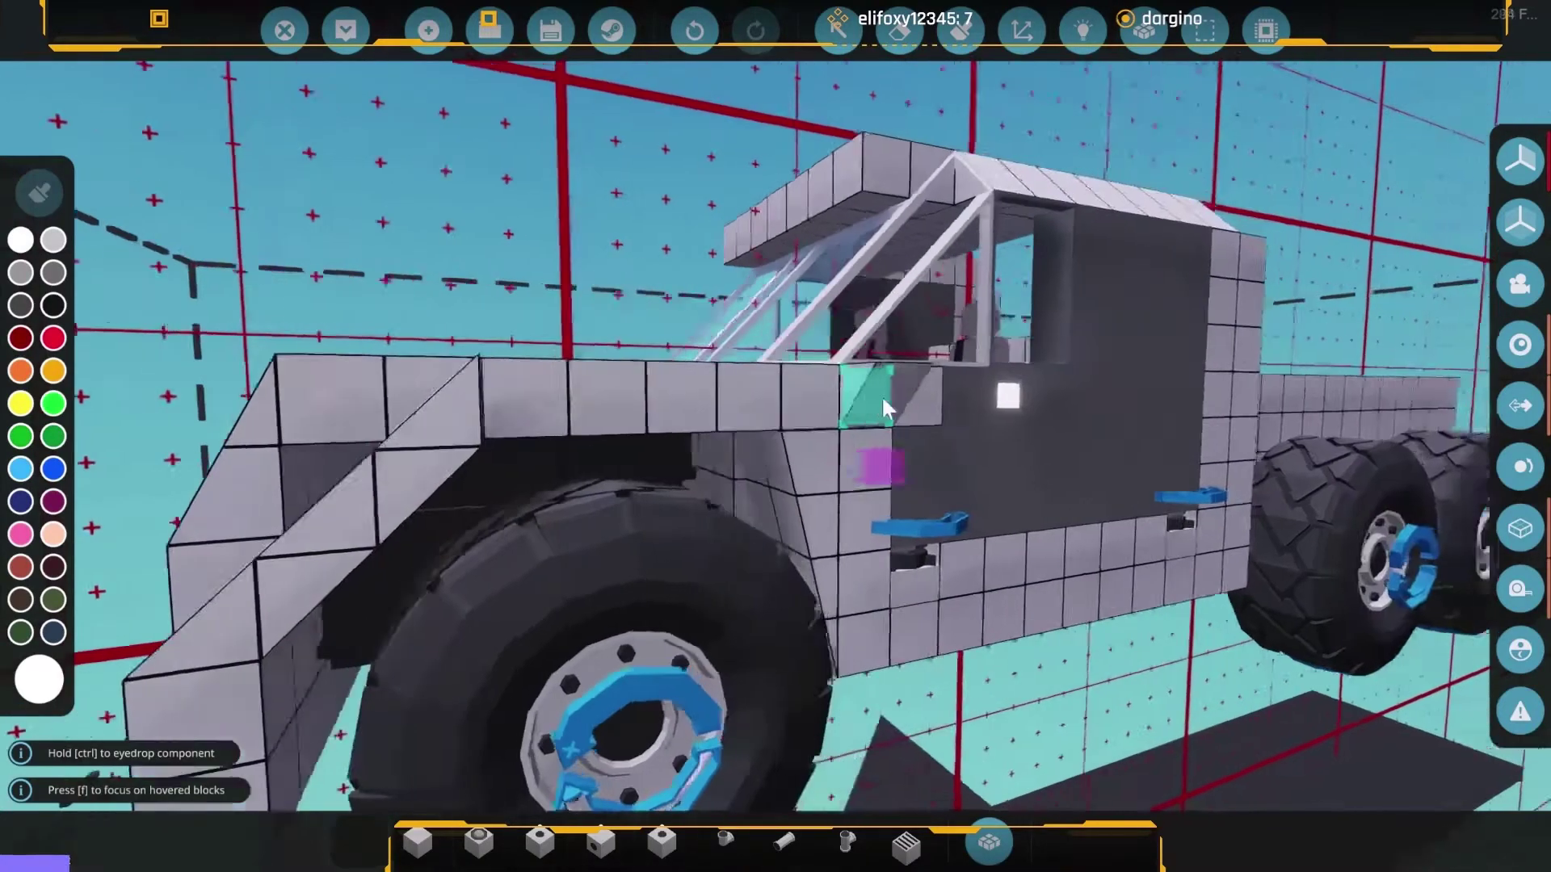
Lay five blocks above the front wheel, then remove the blocks beside it.
{"action": "mouse_move", "coordinate": [845, 365]}
{"action": "left_mouse_down"}
{"action": "mouse_move", "coordinate": [730, 472]}
{"action": "mouse_move", "coordinate": [760, 377]}
{"action": "left_mouse_up"}
{"action": "scroll", "coordinate": [730, 474], "scroll_direction": "up", "scroll_amount": 3}
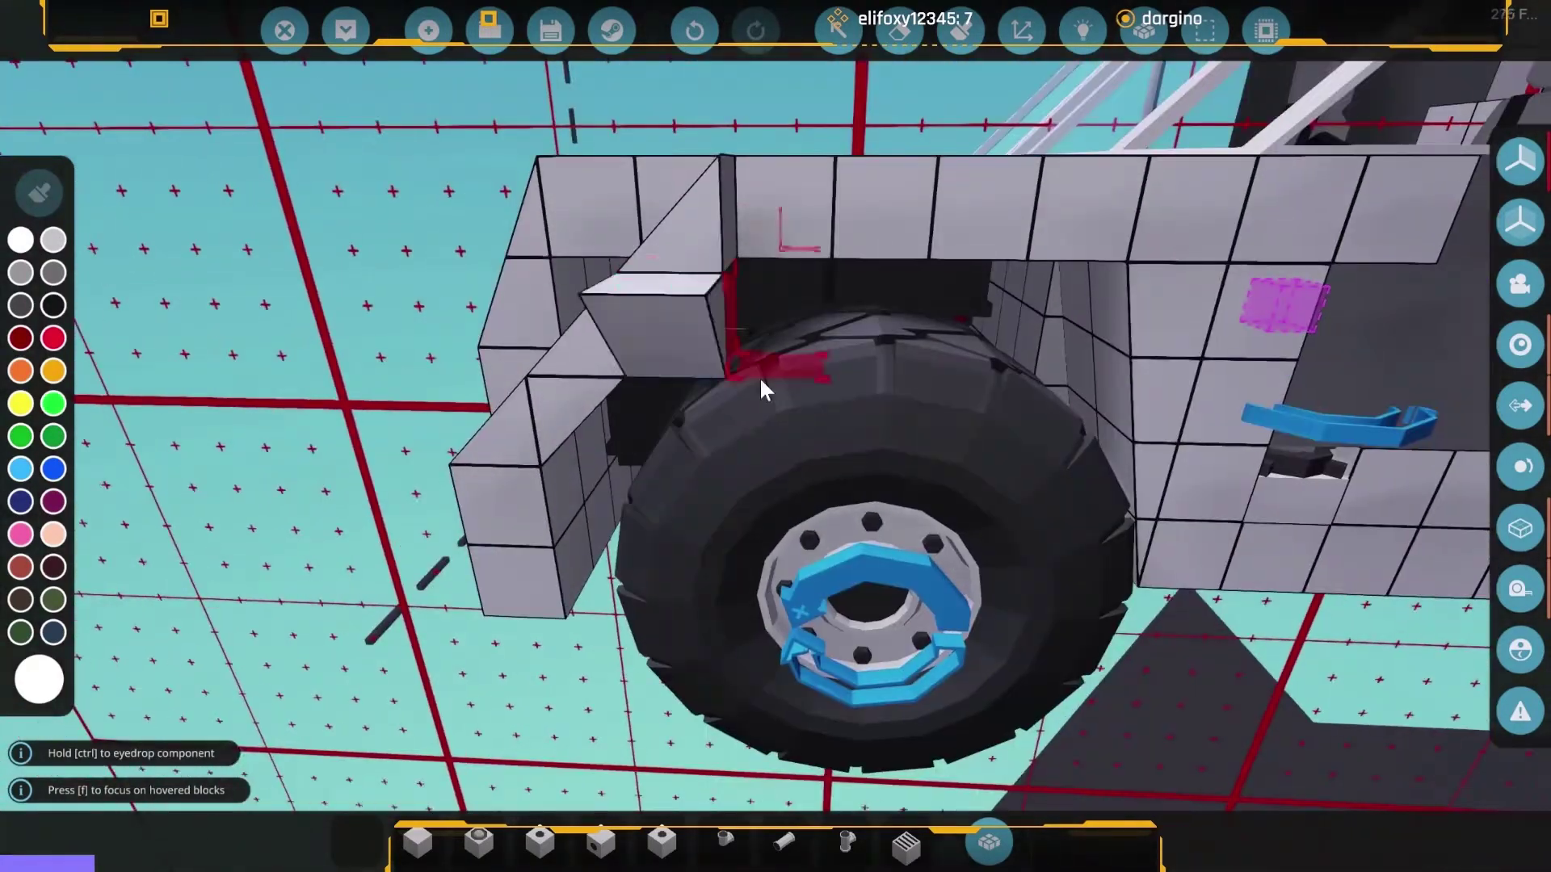
{"action": "mouse_move", "coordinate": [630, 322]}
{"action": "left_mouse_down"}
{"action": "mouse_move", "coordinate": [1060, 372]}
{"action": "mouse_move", "coordinate": [882, 414]}
{"action": "mouse_move", "coordinate": [883, 539]}
{"action": "mouse_move", "coordinate": [713, 473]}
{"action": "mouse_move", "coordinate": [1058, 471]}
{"action": "mouse_move", "coordinate": [795, 539]}
{"action": "mouse_move", "coordinate": [866, 569]}
{"action": "left_mouse_up"}
{"action": "scroll", "coordinate": [1077, 405], "scroll_direction": "down", "scroll_amount": 4}
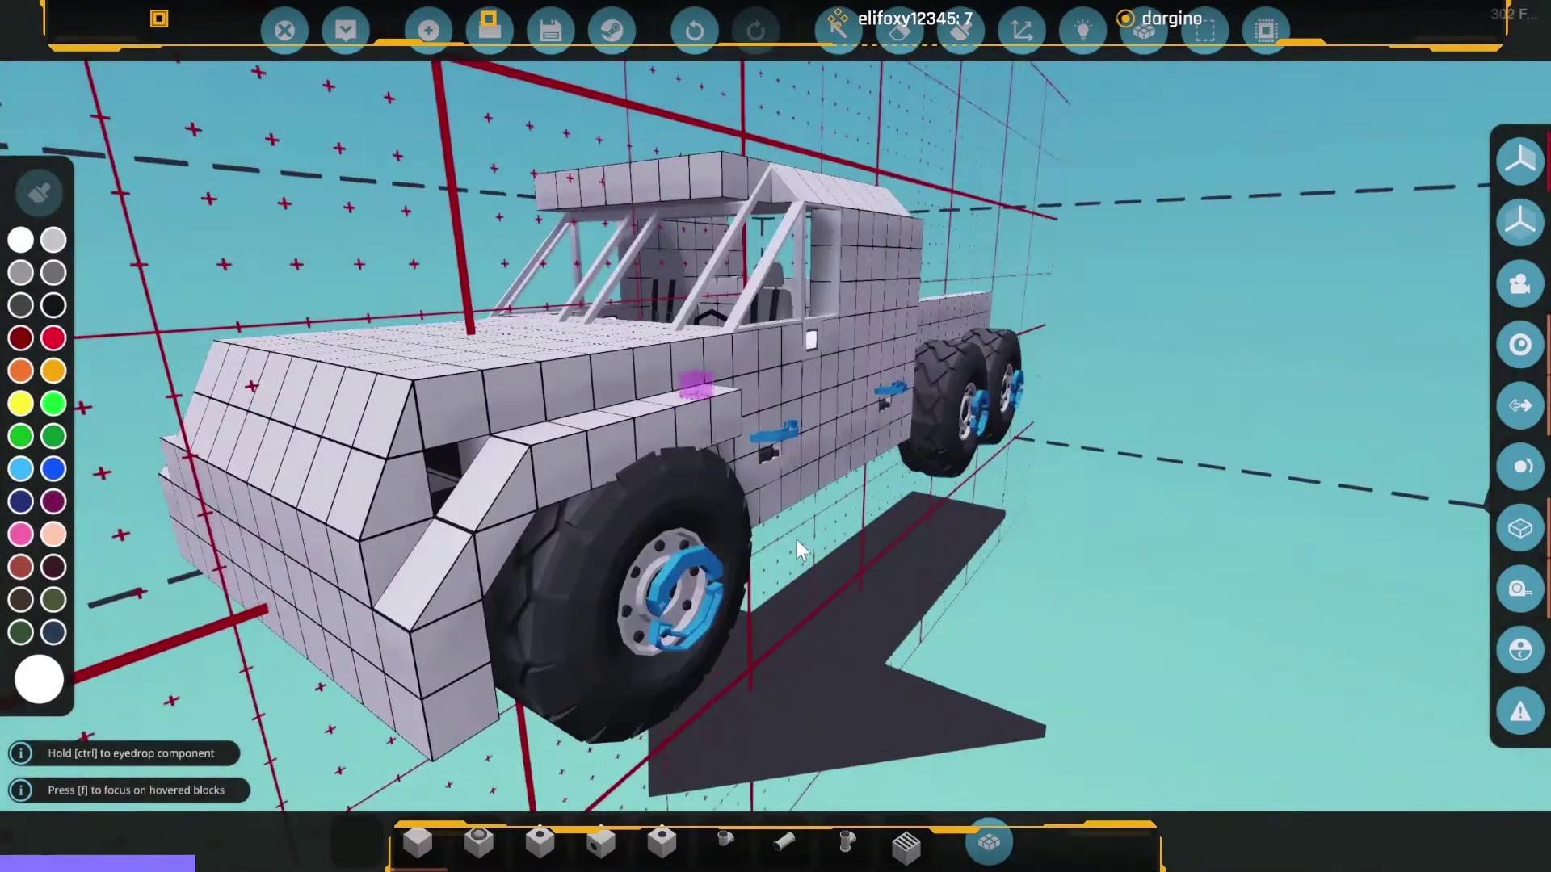
{"action": "scroll", "coordinate": [866, 569], "scroll_direction": "up", "scroll_amount": 3}
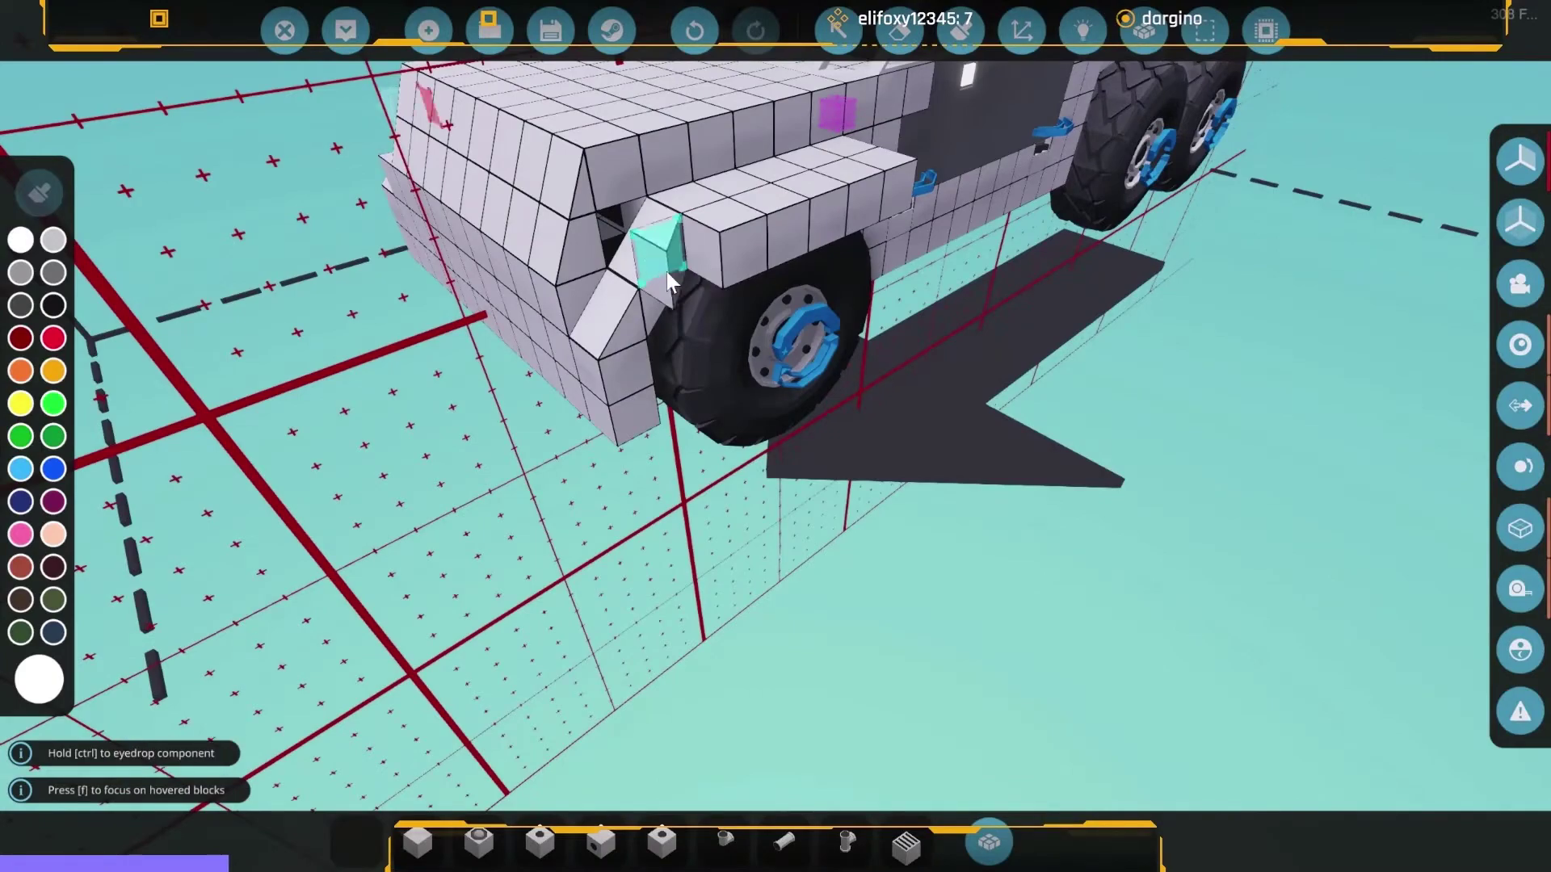
{"action": "mouse_move", "coordinate": [666, 272]}
{"action": "left_mouse_down"}
{"action": "mouse_move", "coordinate": [696, 457]}
{"action": "mouse_move", "coordinate": [509, 450]}
{"action": "mouse_move", "coordinate": [725, 570]}
{"action": "mouse_move", "coordinate": [767, 513]}
{"action": "left_mouse_up"}
{"action": "scroll", "coordinate": [725, 569], "scroll_direction": "up", "scroll_amount": 4}
{"action": "scroll", "coordinate": [763, 546], "scroll_direction": "down", "scroll_amount": 3}
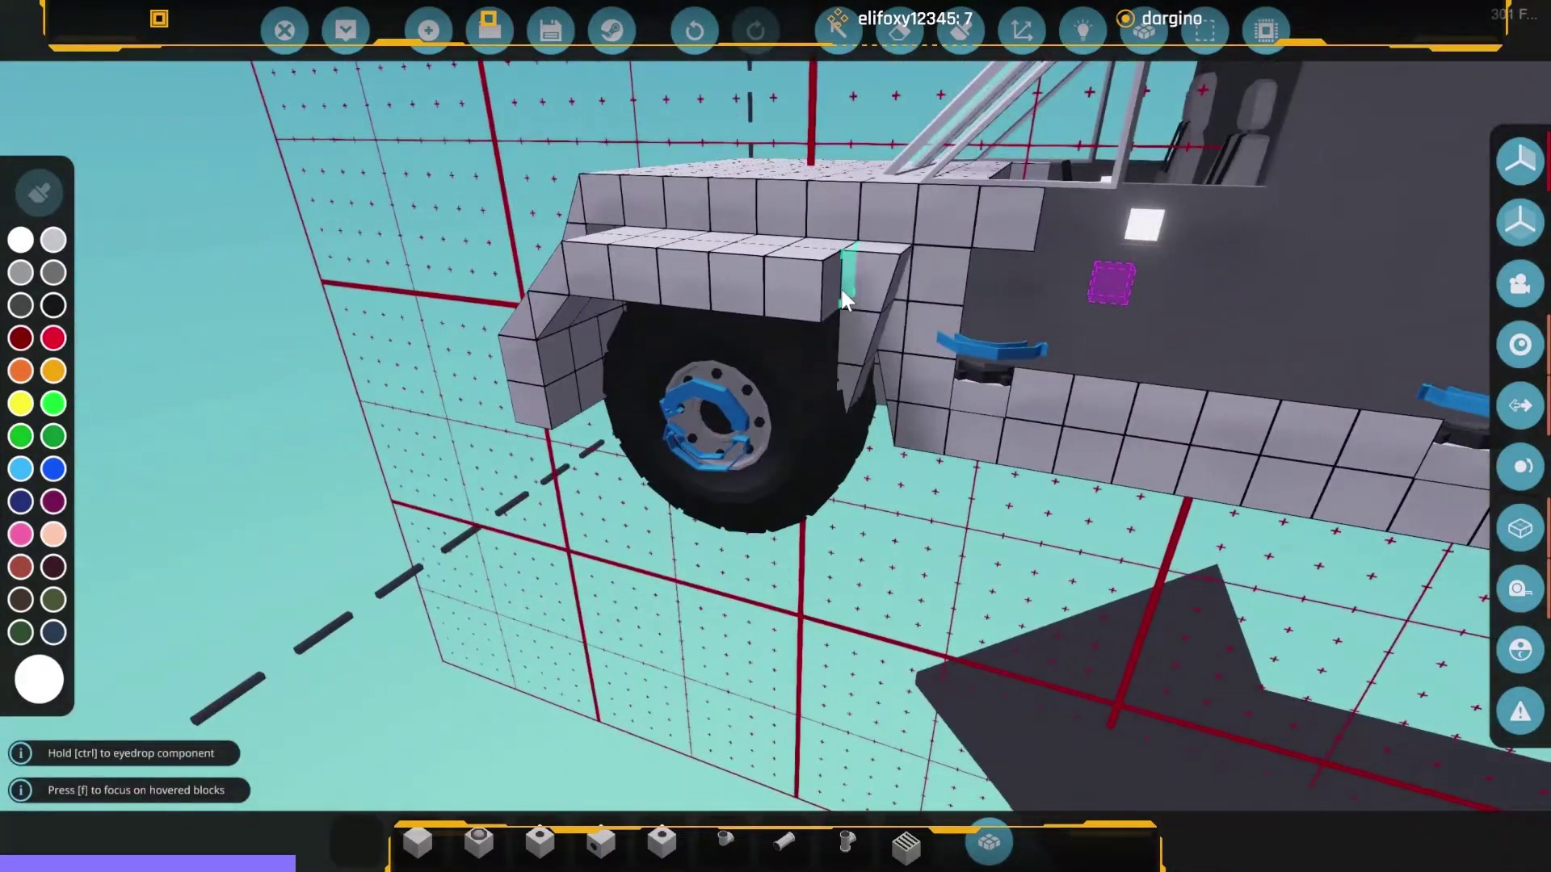
{"action": "right_click", "coordinate": [876, 406]}
{"action": "right_click", "coordinate": [883, 364]}
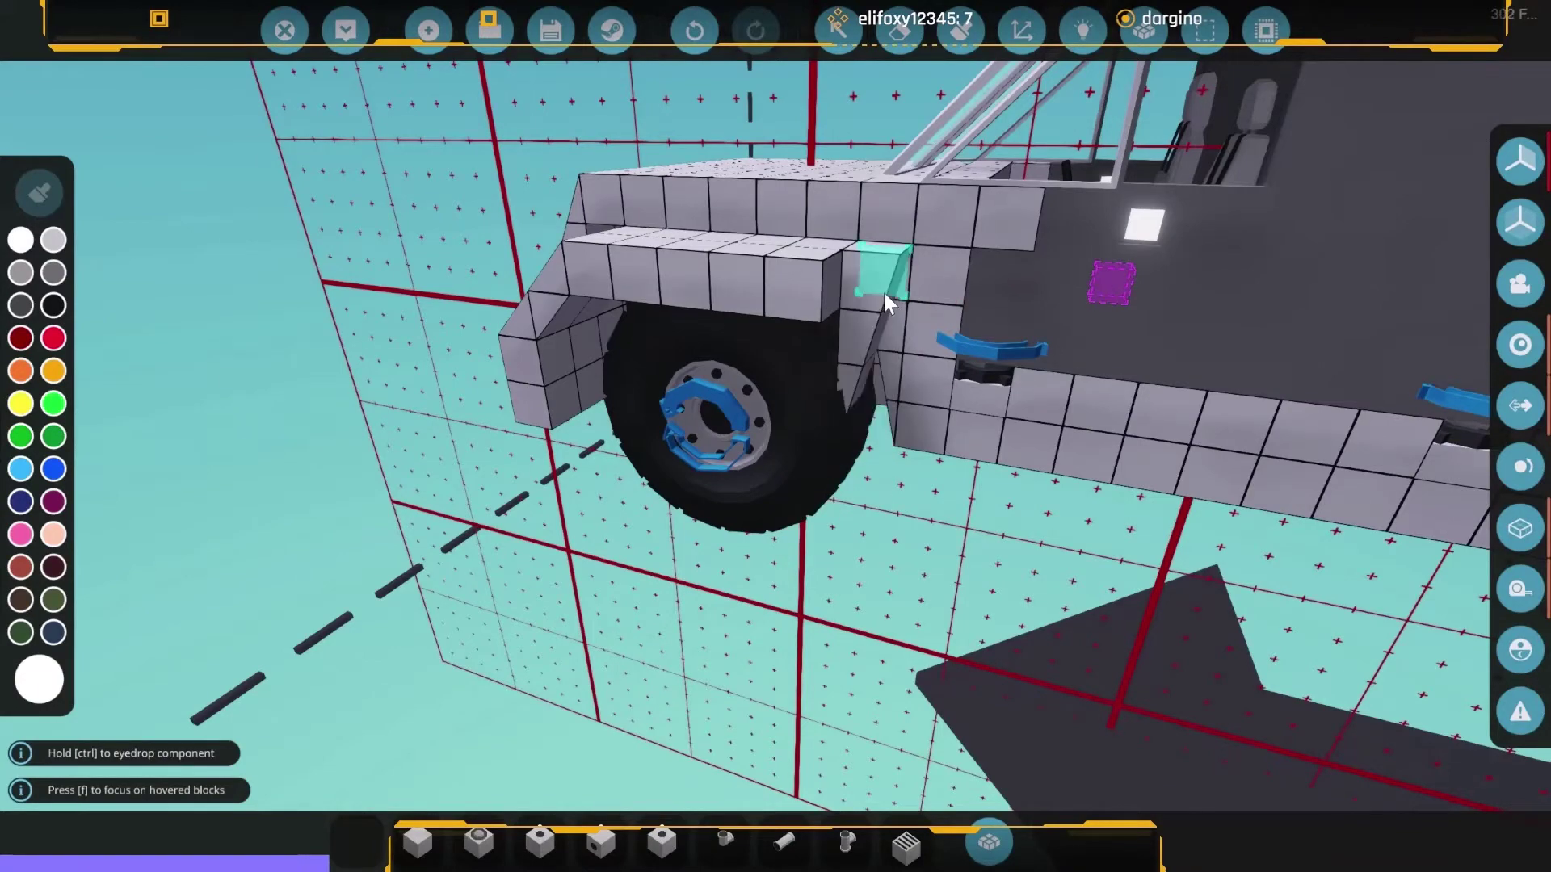
{"action": "right_click", "coordinate": [884, 291]}
{"action": "scroll", "coordinate": [816, 385], "scroll_direction": "up", "scroll_amount": 4}
Inspect the truck front from under the wheel arch, briefly toggling paint mode.
{"action": "mouse_move", "coordinate": [884, 364]}
{"action": "left_mouse_down"}
{"action": "mouse_move", "coordinate": [816, 384]}
{"action": "mouse_move", "coordinate": [861, 498]}
{"action": "left_mouse_up"}
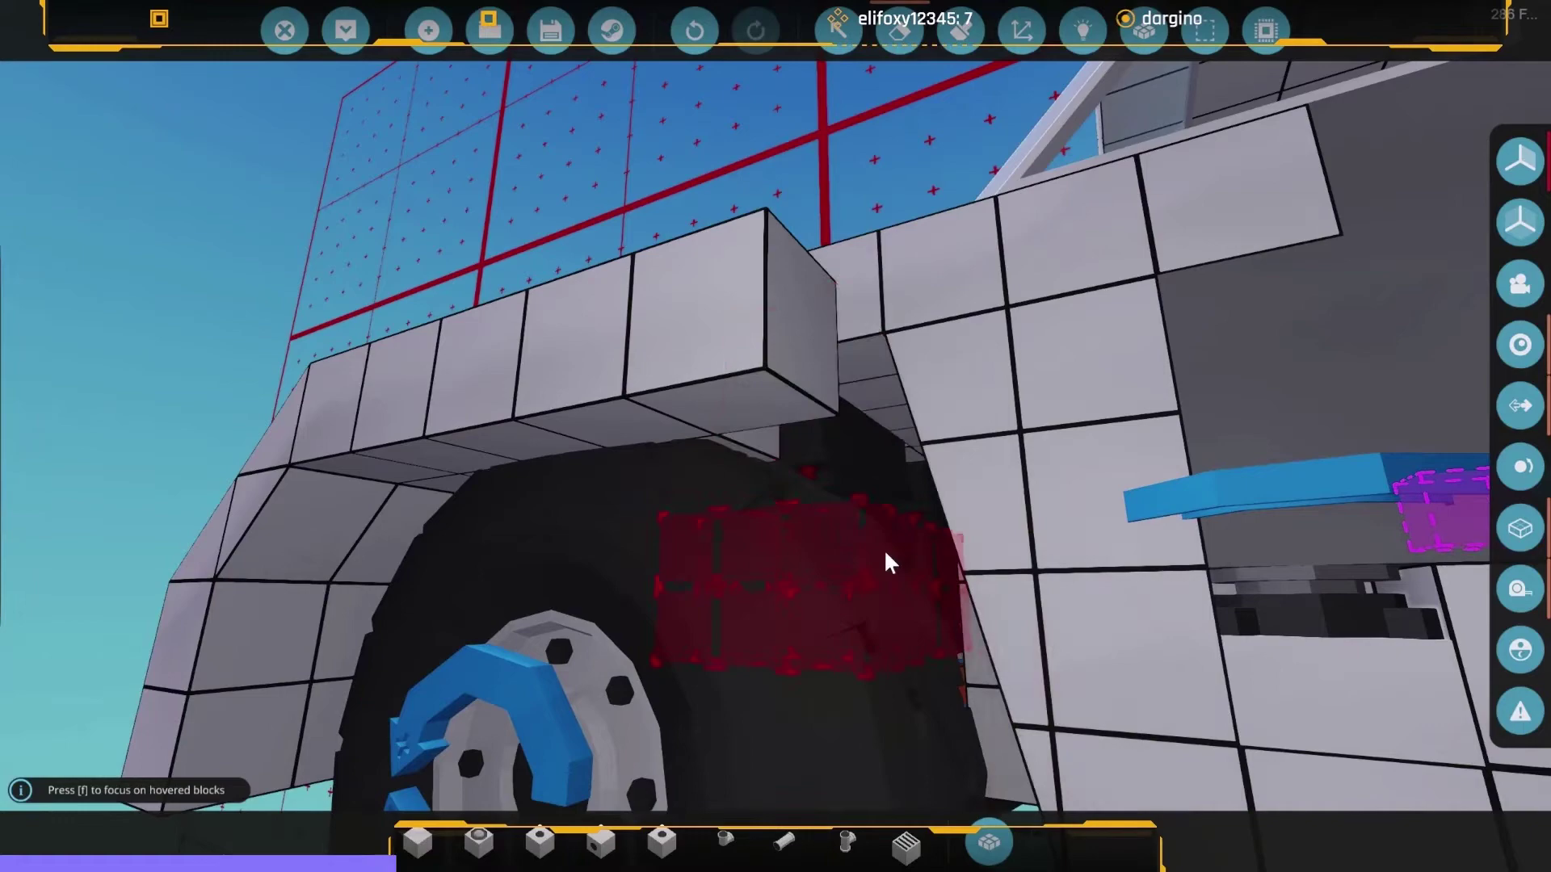
{"action": "scroll", "coordinate": [882, 548], "scroll_direction": "up", "scroll_amount": 5}
{"action": "mouse_move", "coordinate": [746, 580]}
{"action": "left_mouse_down"}
{"action": "mouse_move", "coordinate": [522, 502]}
{"action": "mouse_move", "coordinate": [846, 556]}
{"action": "left_mouse_up"}
{"action": "scroll", "coordinate": [847, 556], "scroll_direction": "down", "scroll_amount": 6}
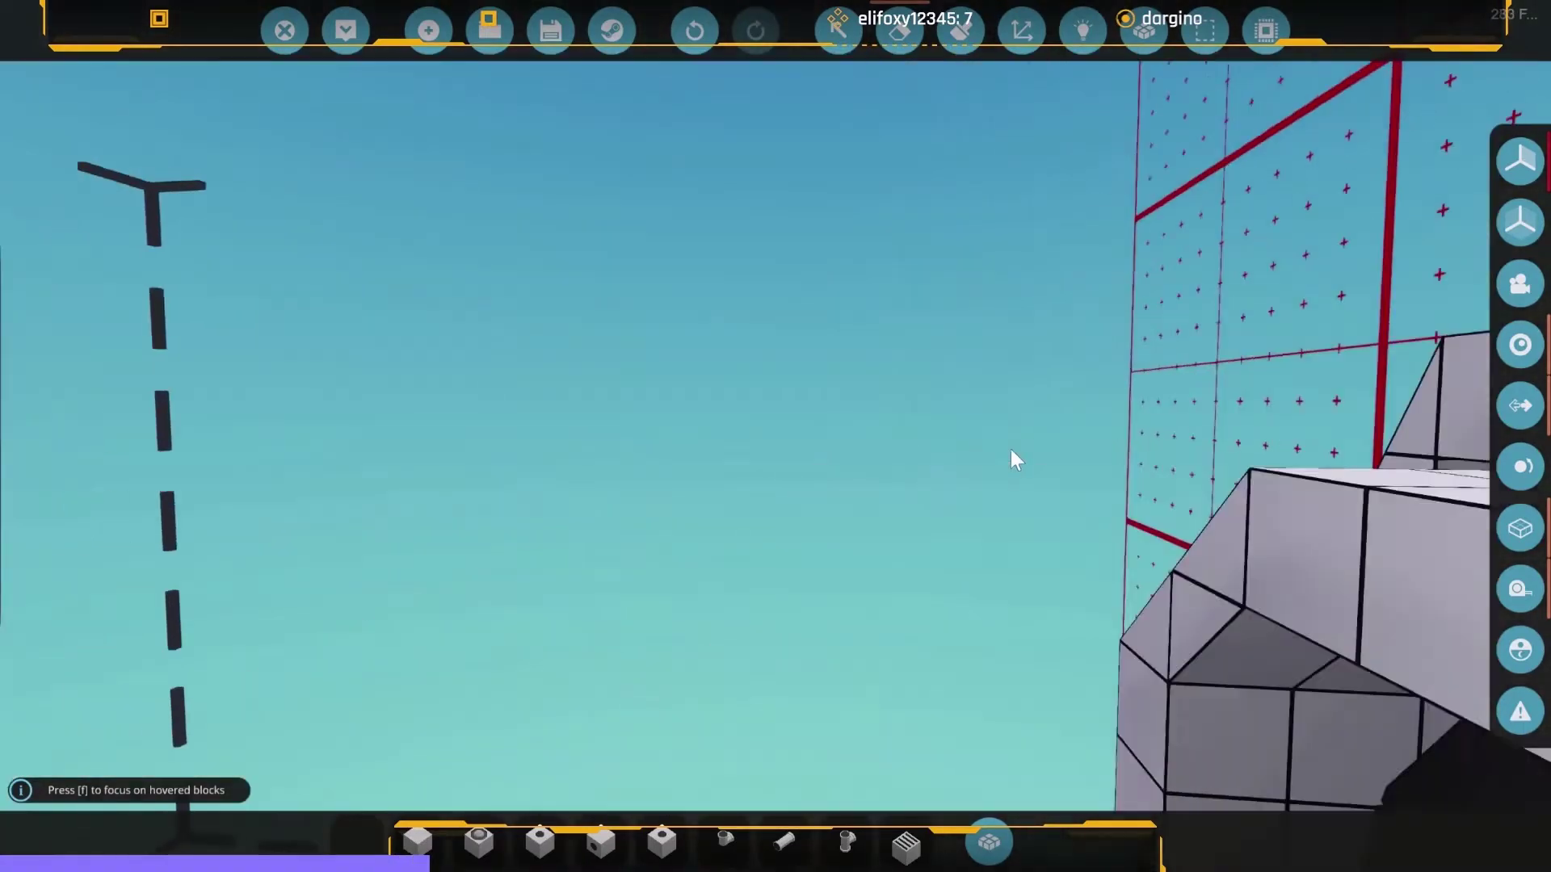
{"action": "left_click_drag", "start_coordinate": [1011, 450], "coordinate": [849, 363]}
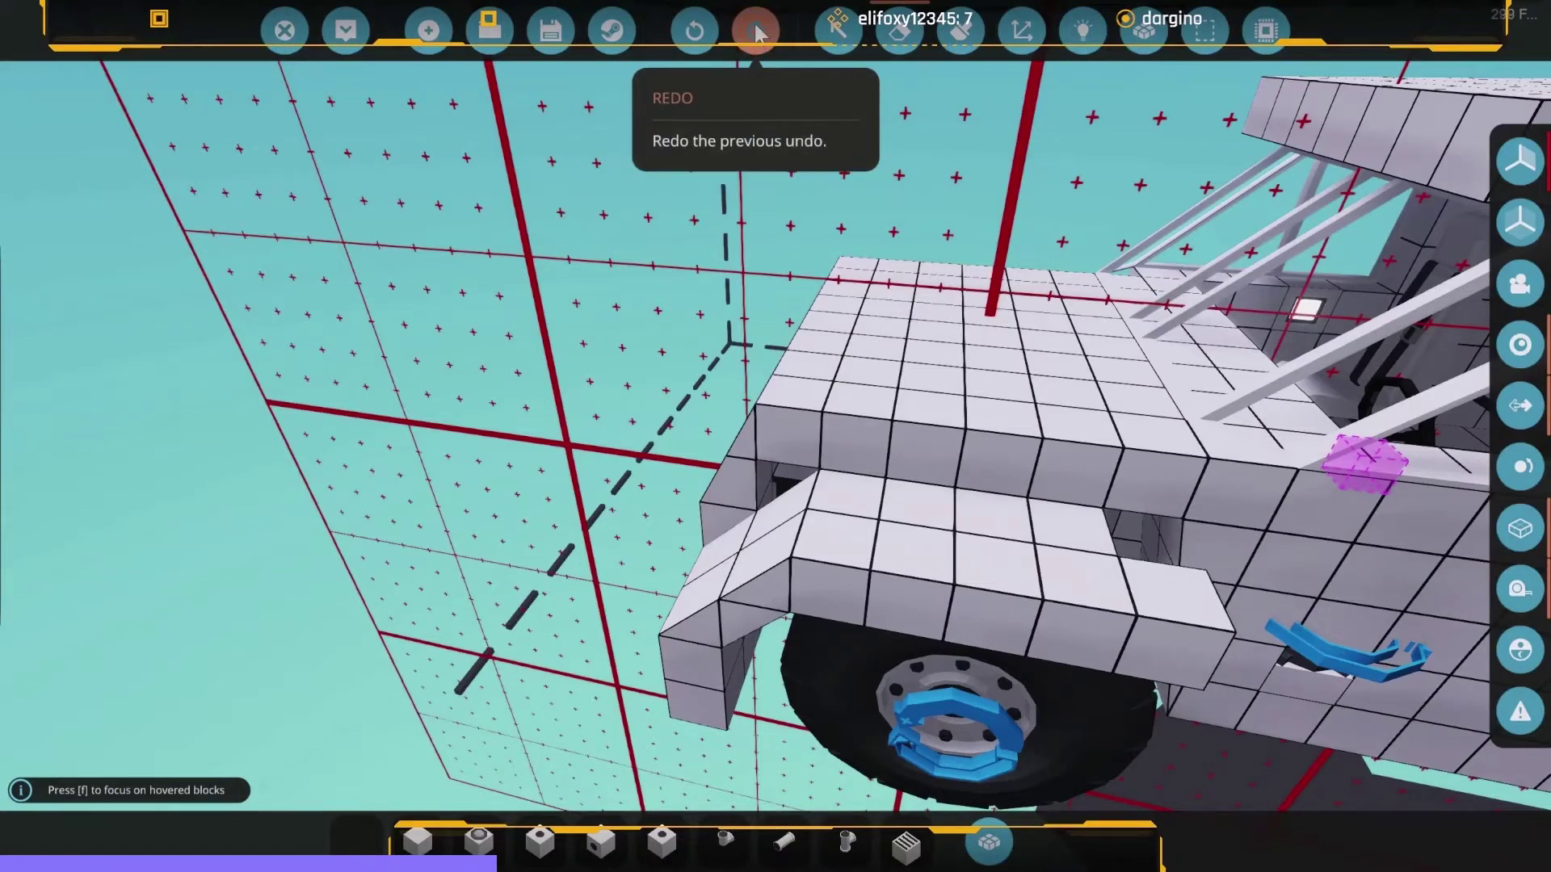
{"action": "scroll", "coordinate": [621, 394], "scroll_direction": "up", "scroll_amount": 5}
{"action": "scroll", "coordinate": [619, 387], "scroll_direction": "up", "scroll_amount": 8}
{"action": "scroll", "coordinate": [653, 430], "scroll_direction": "up", "scroll_amount": 5}
{"action": "key", "text": "3"}
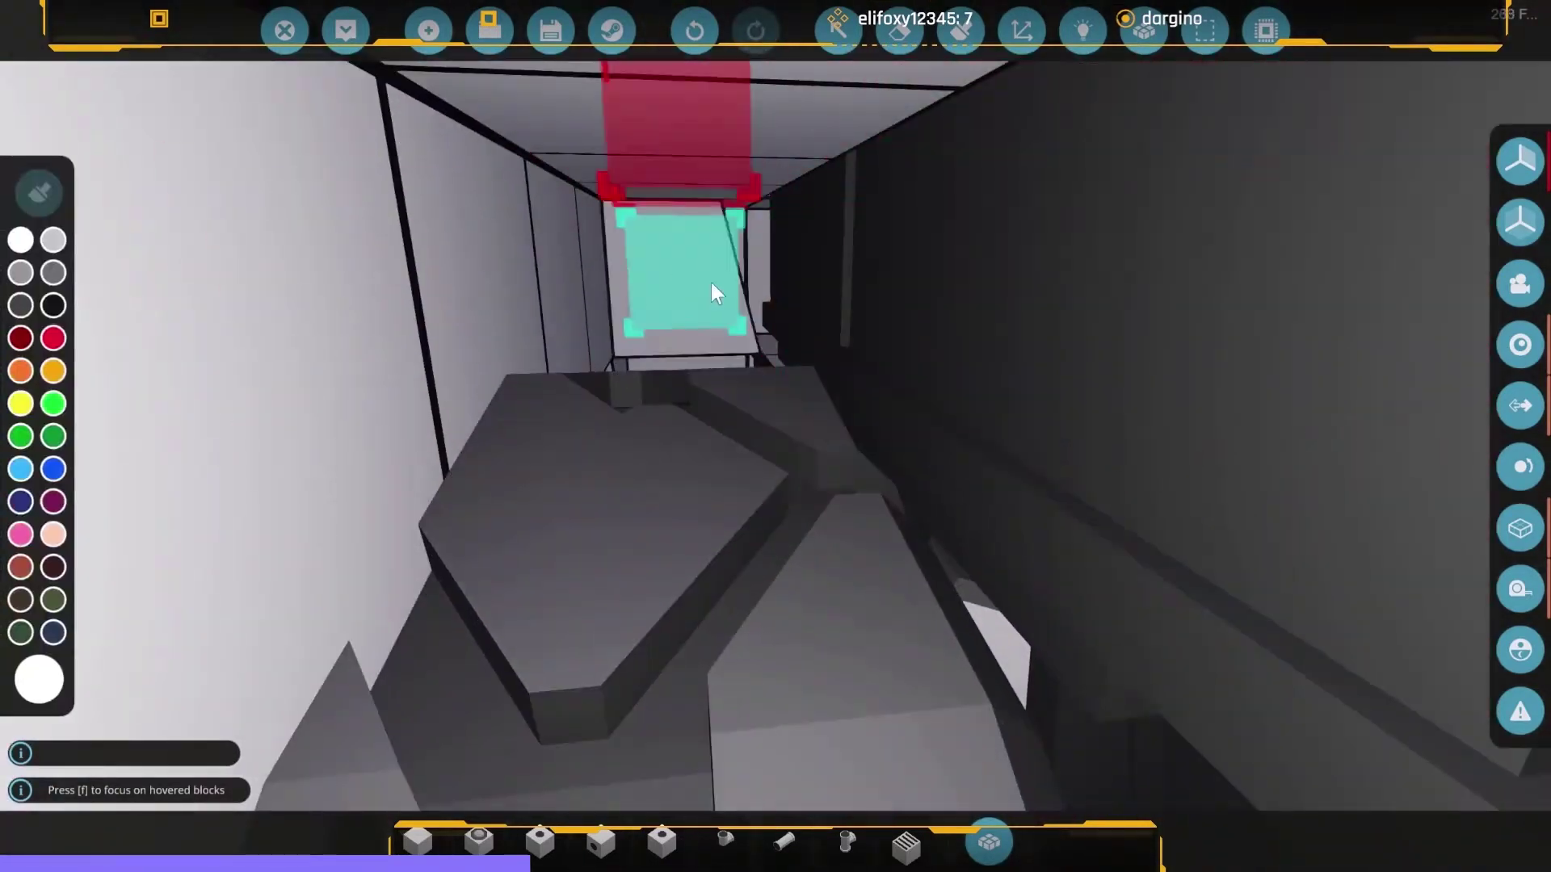
{"action": "scroll", "coordinate": [696, 290], "scroll_direction": "down", "scroll_amount": 5}
{"action": "scroll", "coordinate": [757, 390], "scroll_direction": "down", "scroll_amount": 5}
{"action": "scroll", "coordinate": [676, 443], "scroll_direction": "down", "scroll_amount": 3}
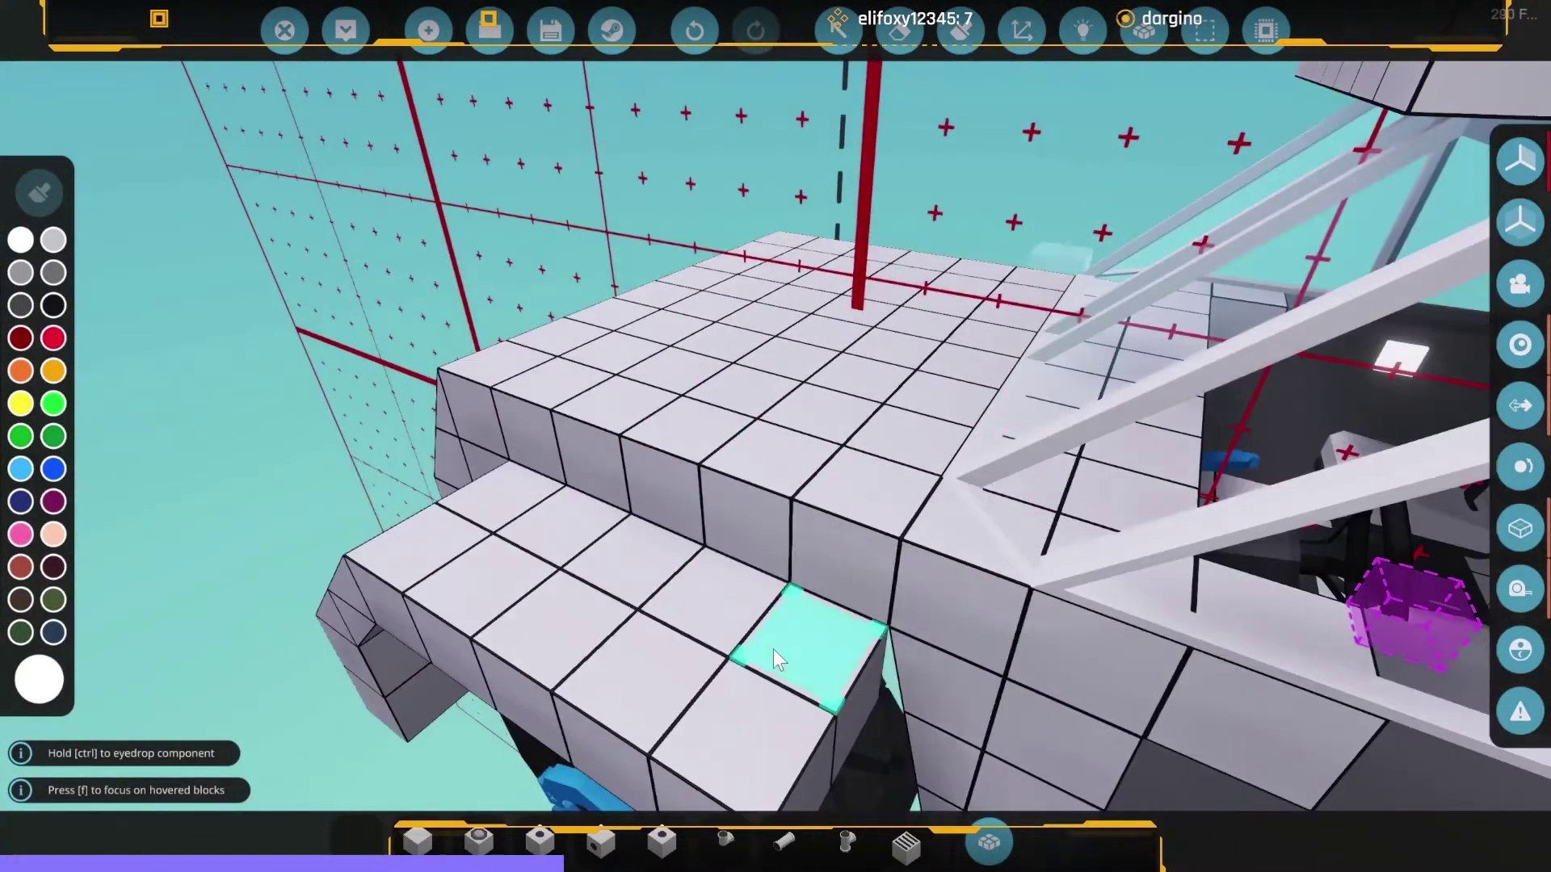
{"action": "scroll", "coordinate": [773, 650], "scroll_direction": "up", "scroll_amount": 3}
{"action": "scroll", "coordinate": [814, 233], "scroll_direction": "down", "scroll_amount": 5}
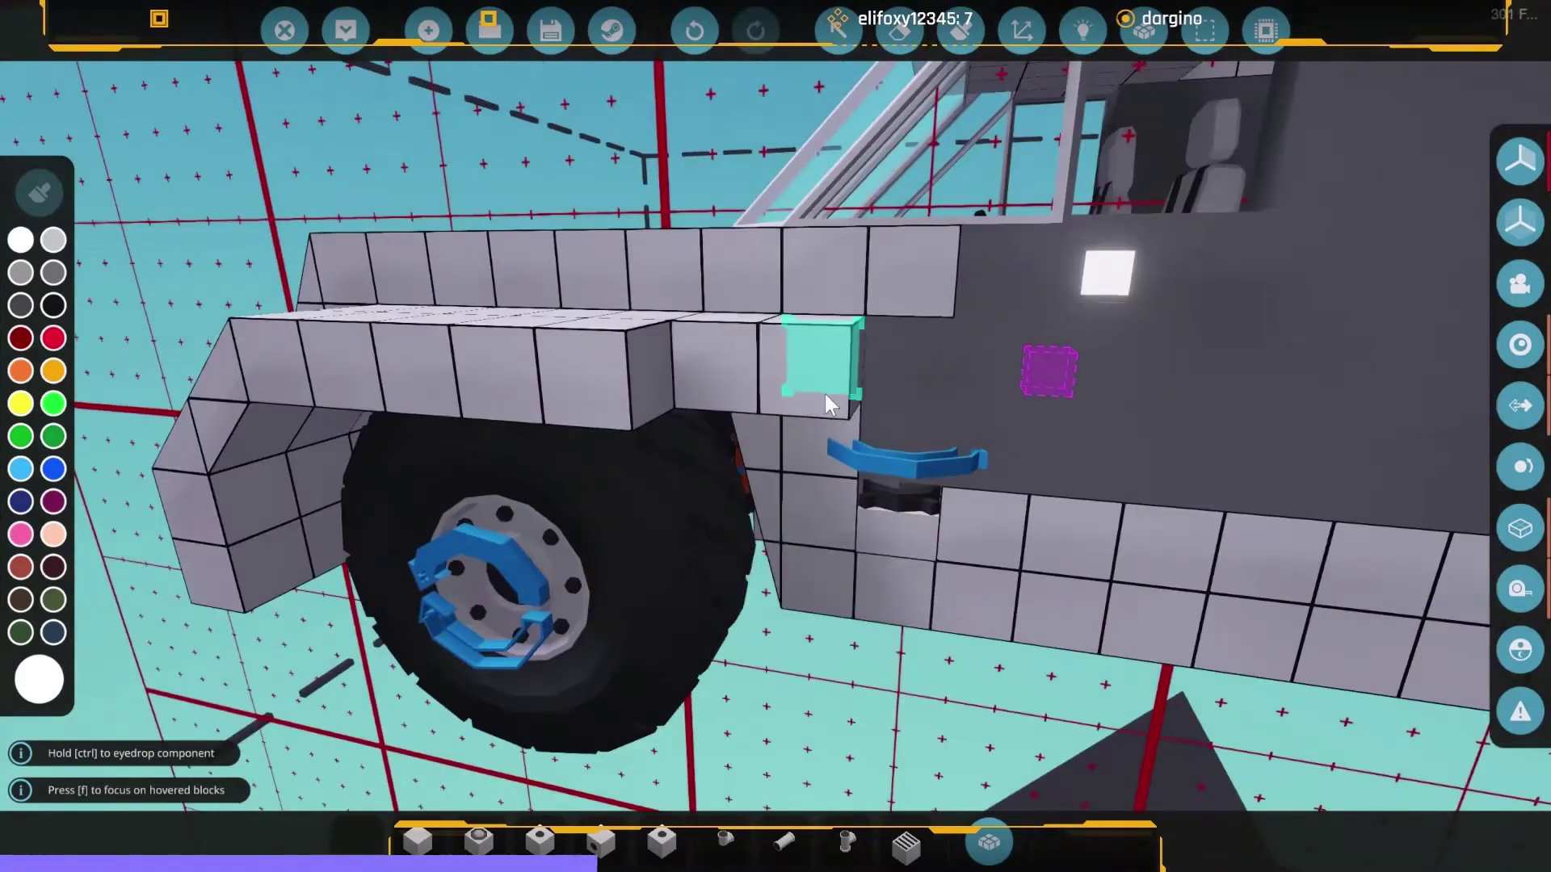
{"action": "scroll", "coordinate": [824, 394], "scroll_direction": "up", "scroll_amount": 5}
{"action": "key", "text": "1"}
{"action": "scroll", "coordinate": [910, 602], "scroll_direction": "down", "scroll_amount": 5}
{"action": "scroll", "coordinate": [848, 508], "scroll_direction": "down", "scroll_amount": 3}
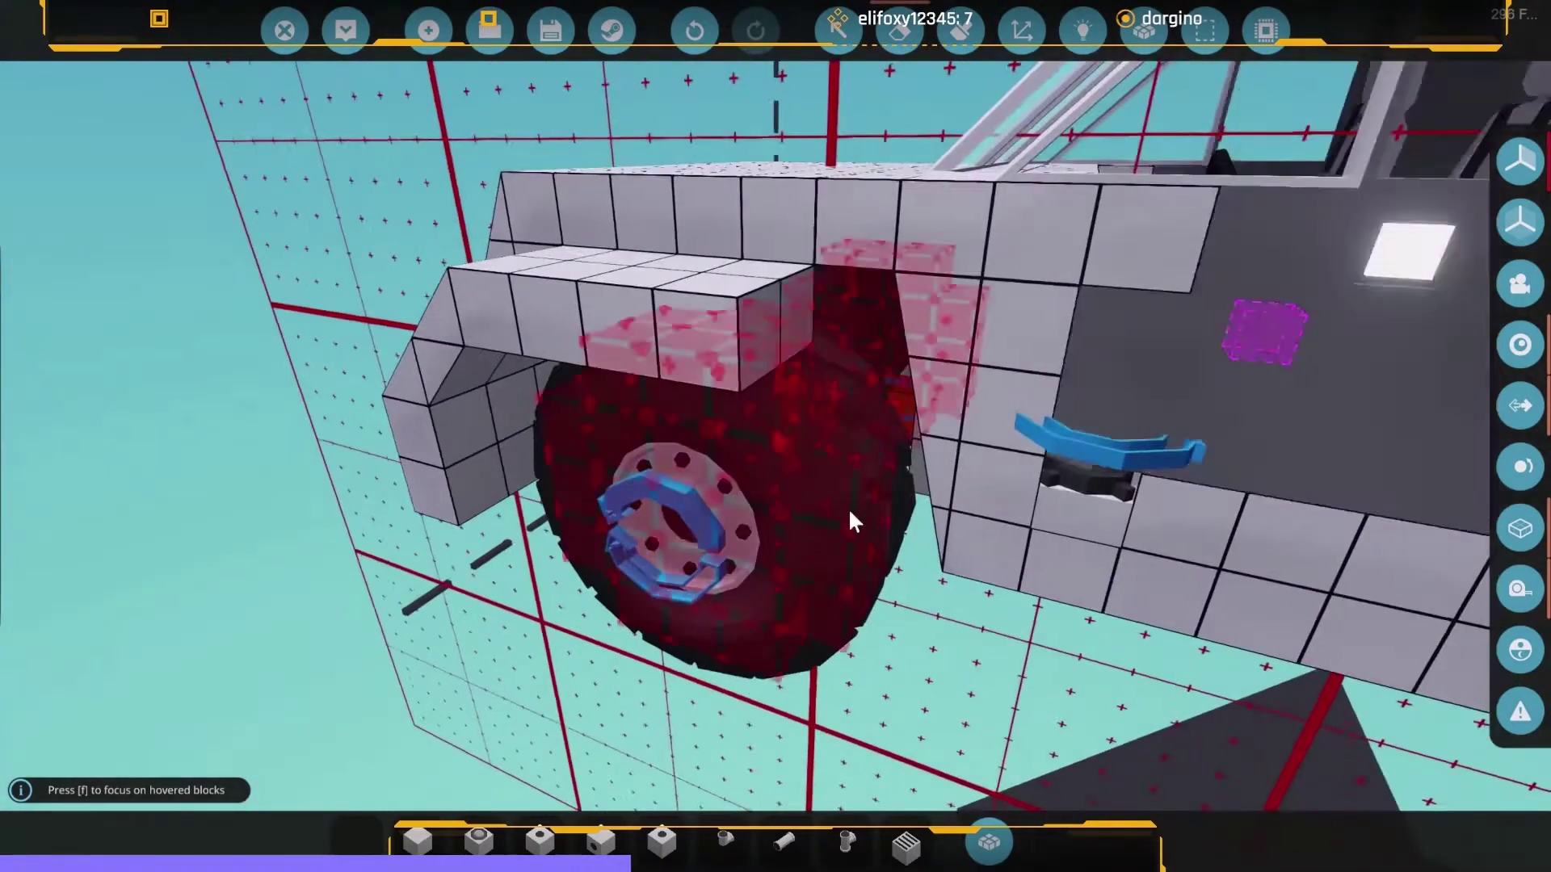
{"action": "scroll", "coordinate": [747, 508], "scroll_direction": "up", "scroll_amount": 5}
{"action": "scroll", "coordinate": [724, 506], "scroll_direction": "up", "scroll_amount": 3}
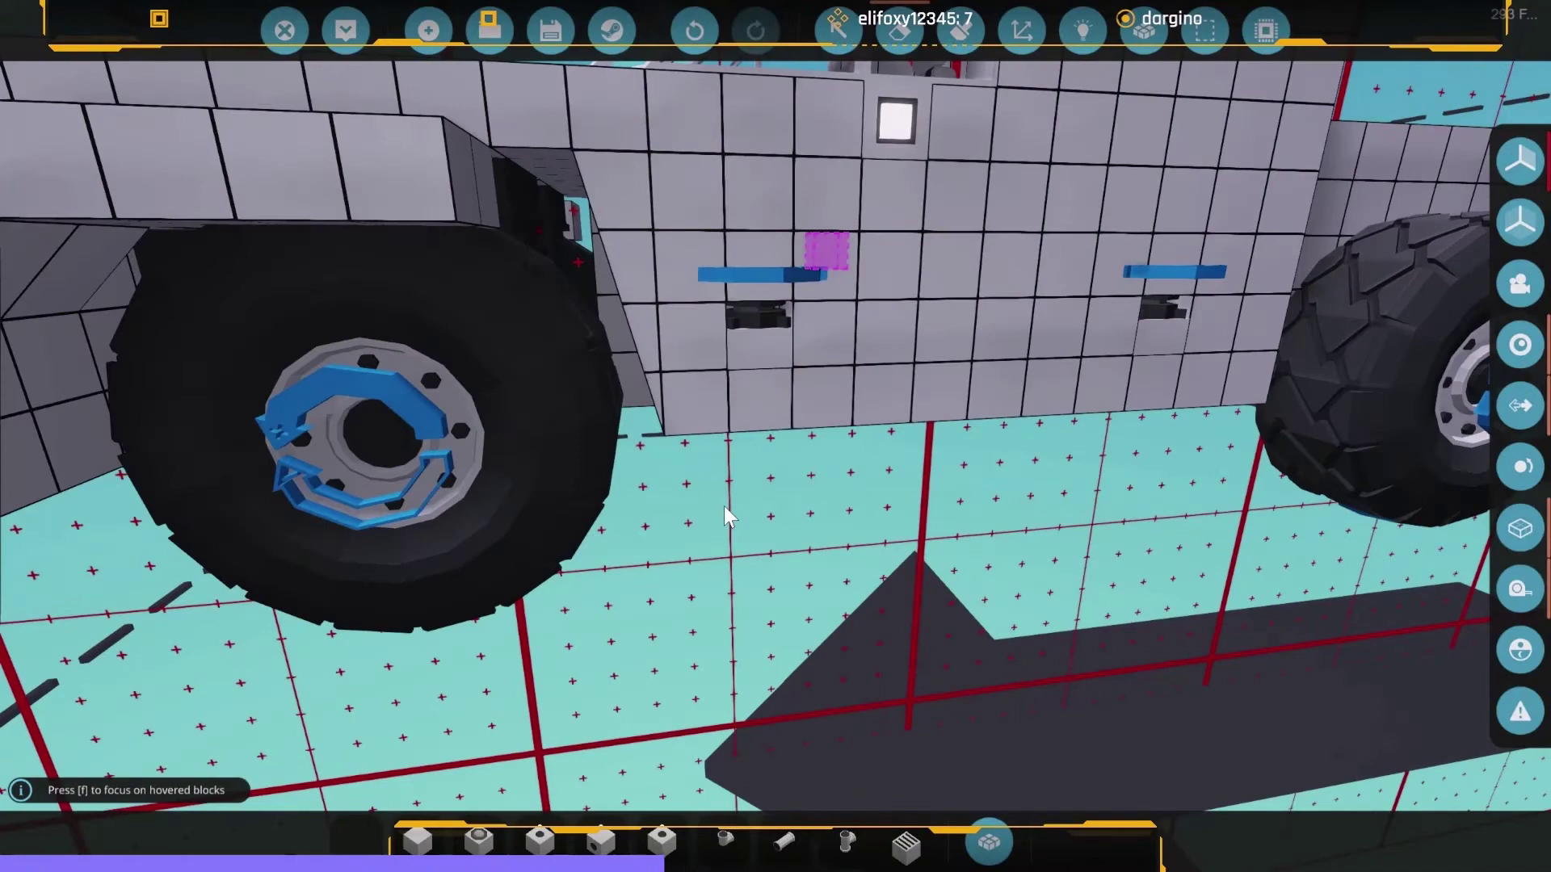
{"action": "scroll", "coordinate": [606, 400], "scroll_direction": "up", "scroll_amount": 3}
Choose a wedge from the component list and delete the wedge near the wheel arch.
{"action": "key", "text": "e"}
{"action": "key", "text": "Escape"}
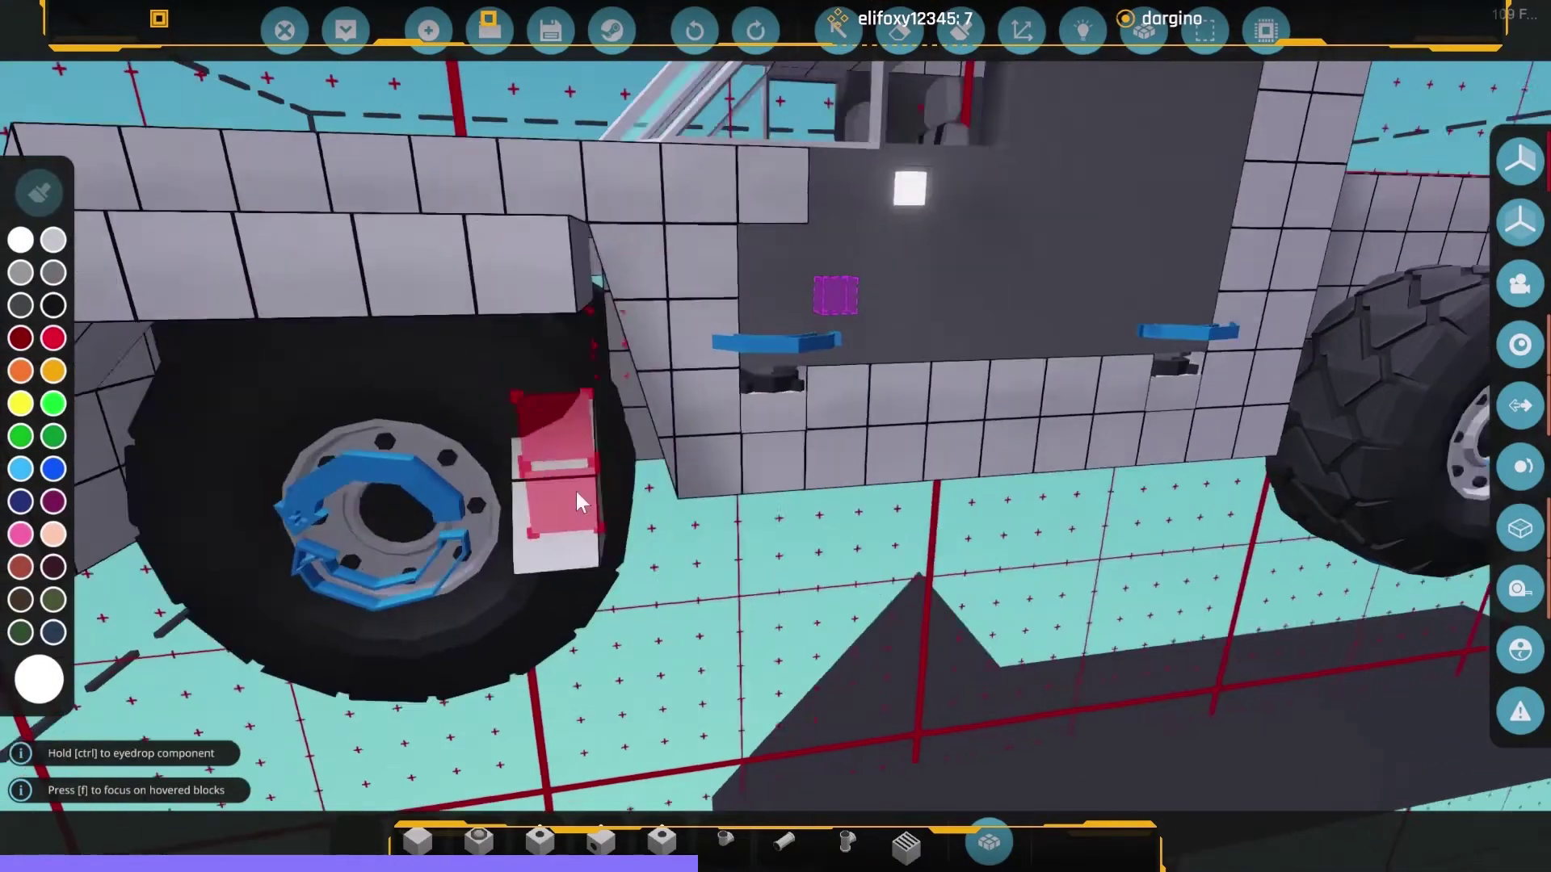
{"action": "scroll", "coordinate": [565, 340], "scroll_direction": "down", "scroll_amount": 3}
{"action": "key", "text": "e"}
{"action": "key", "text": "Escape"}
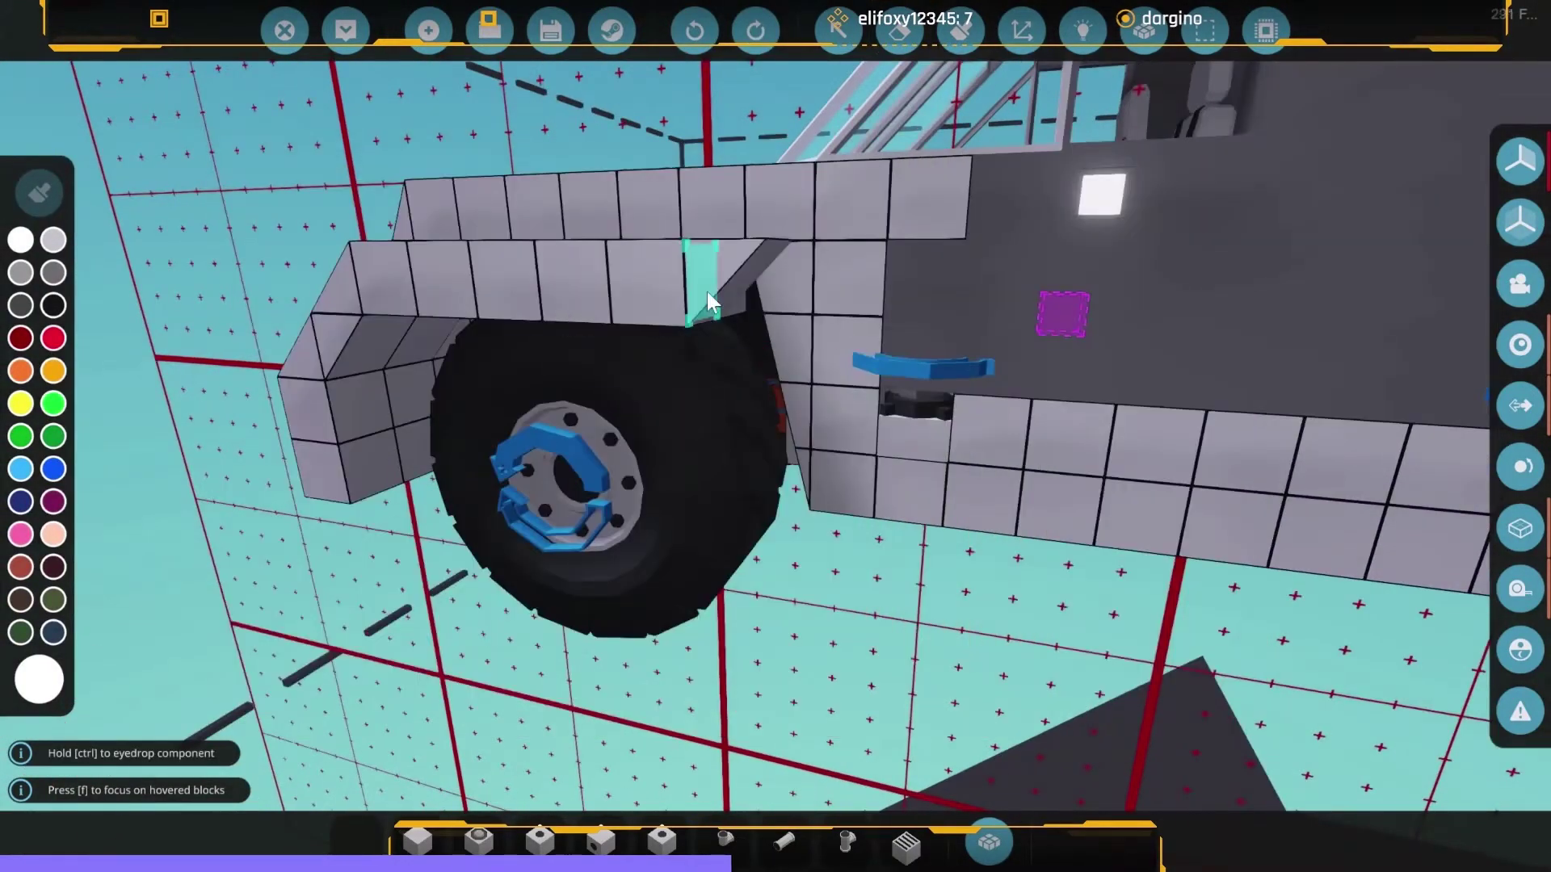
{"action": "left_click_drag", "start_coordinate": [709, 283], "coordinate": [884, 418]}
{"action": "key", "text": "e"}
{"action": "key", "text": "Escape"}
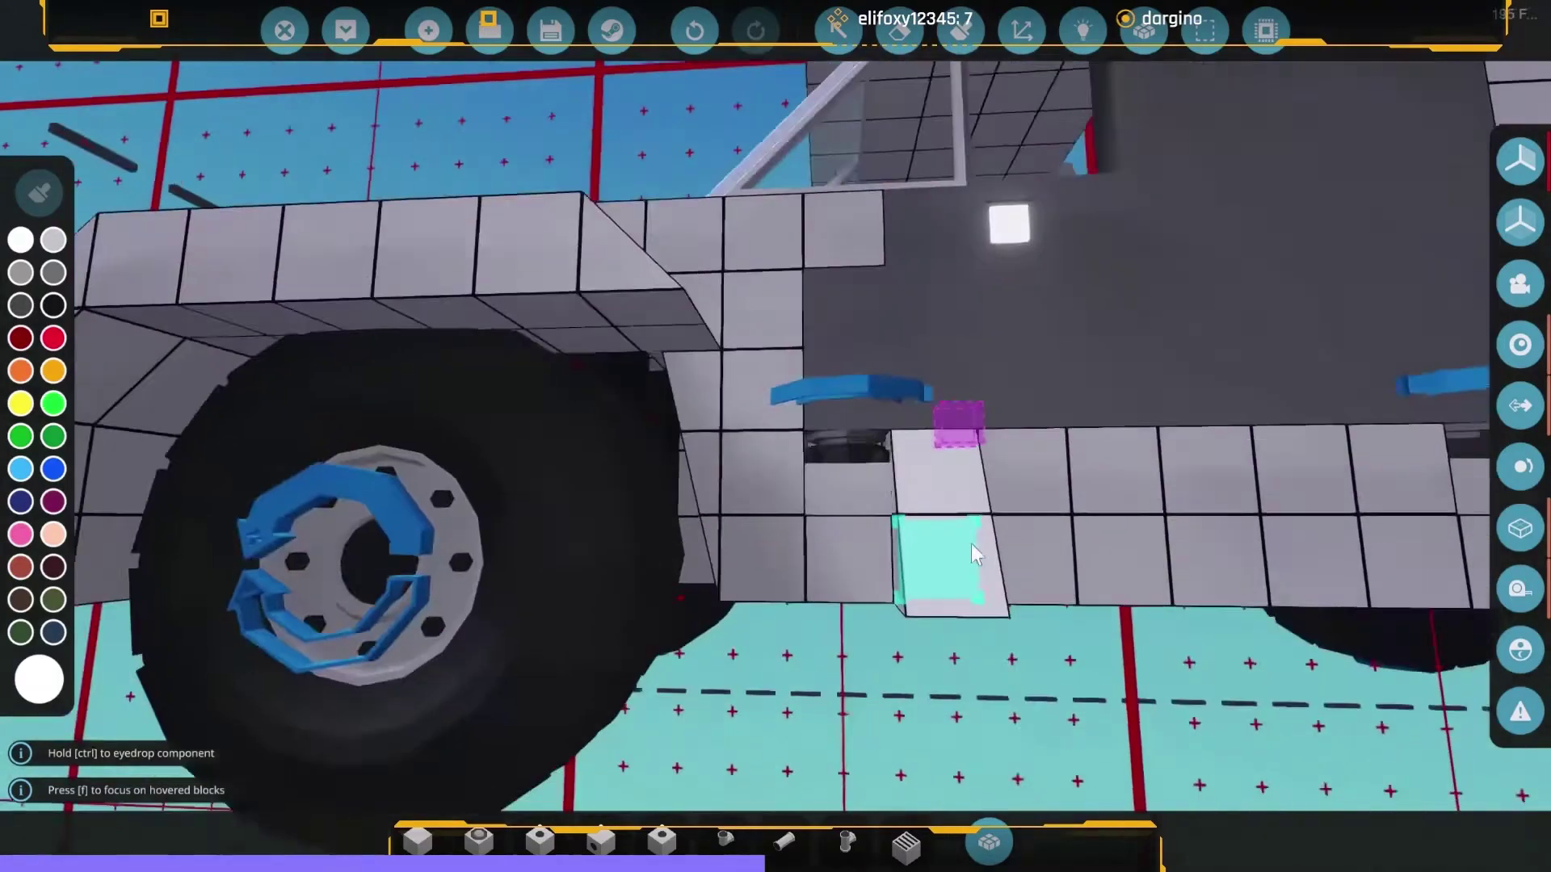
{"action": "right_click", "coordinate": [649, 317]}
Place wedges below the wheel arch and stack the pillar up beside the fender.
{"action": "left_click_drag", "start_coordinate": [668, 325], "coordinate": [782, 561]}
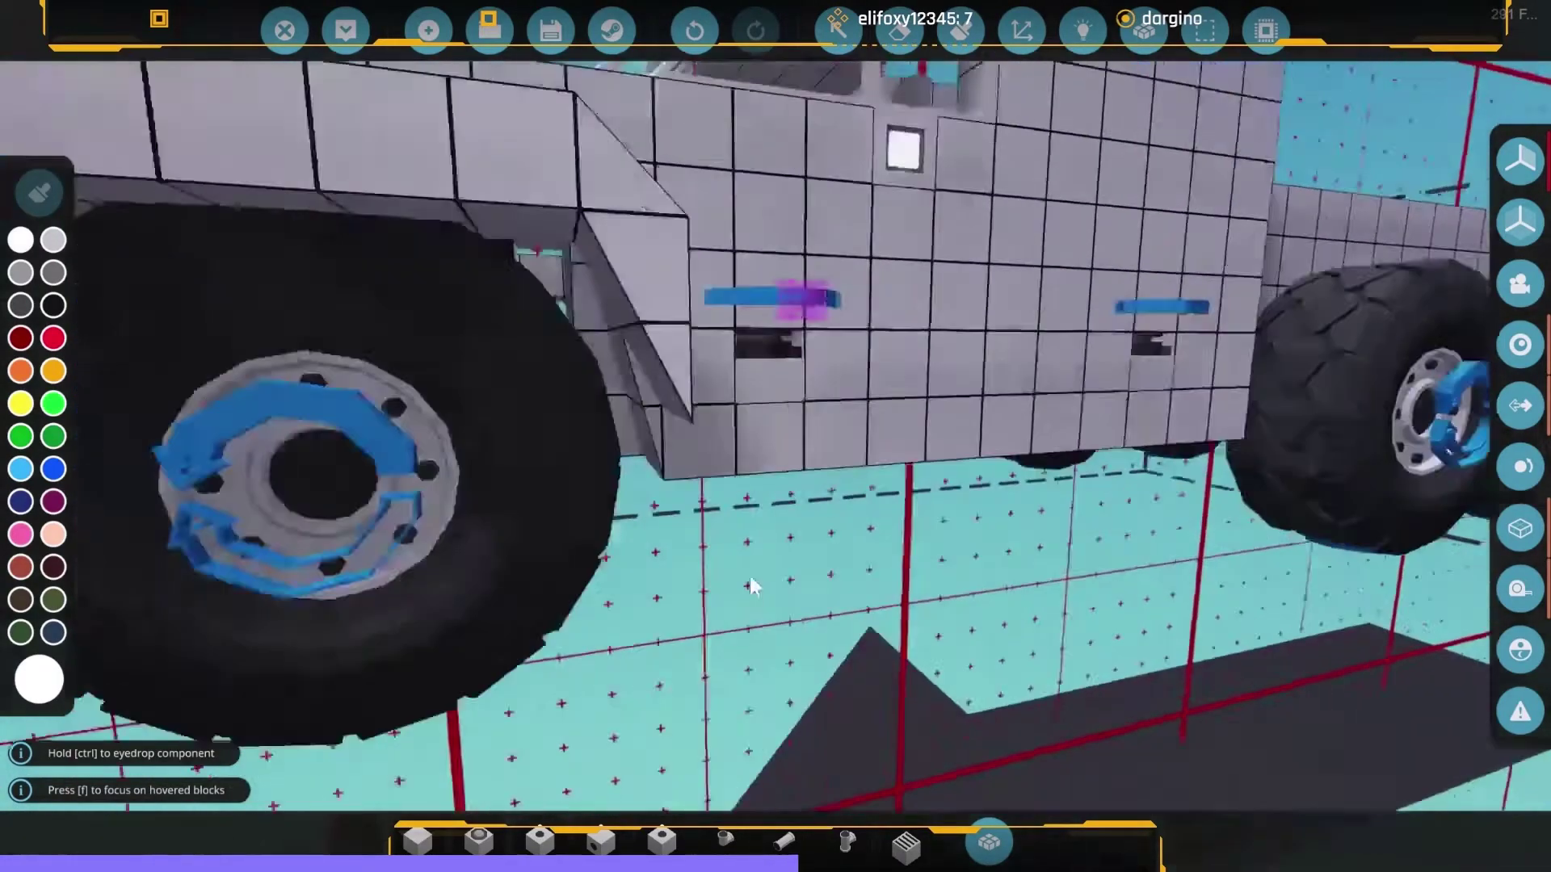
{"action": "left_click_drag", "start_coordinate": [791, 679], "coordinate": [823, 550]}
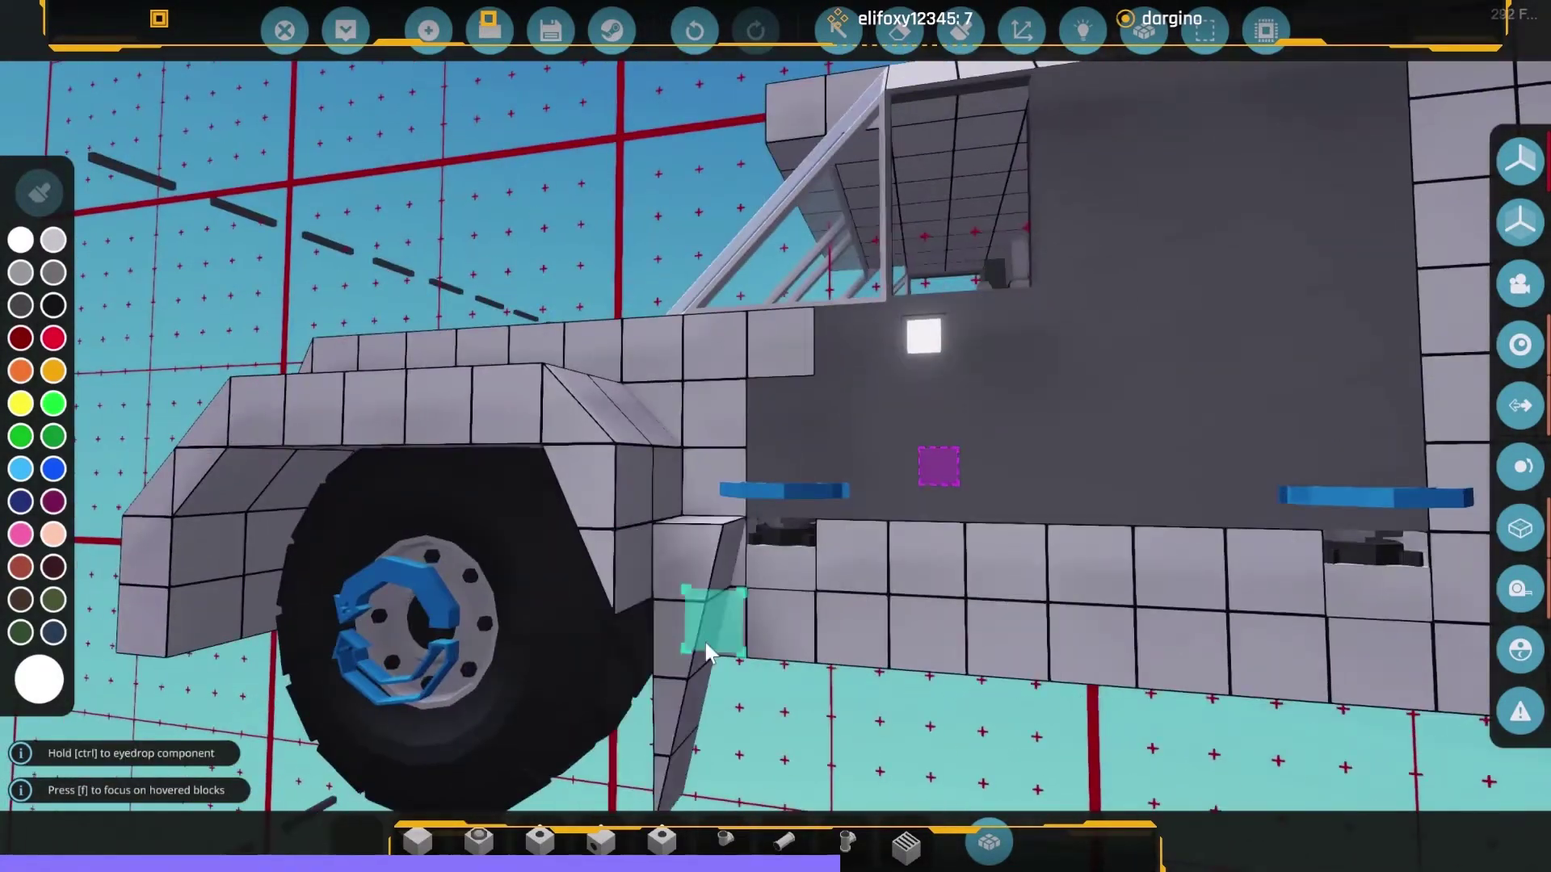
{"action": "mouse_move", "coordinate": [706, 644]}
{"action": "left_mouse_down"}
{"action": "mouse_move", "coordinate": [737, 615]}
{"action": "mouse_move", "coordinate": [720, 687]}
{"action": "mouse_move", "coordinate": [796, 714]}
{"action": "mouse_move", "coordinate": [760, 708]}
{"action": "left_mouse_up"}
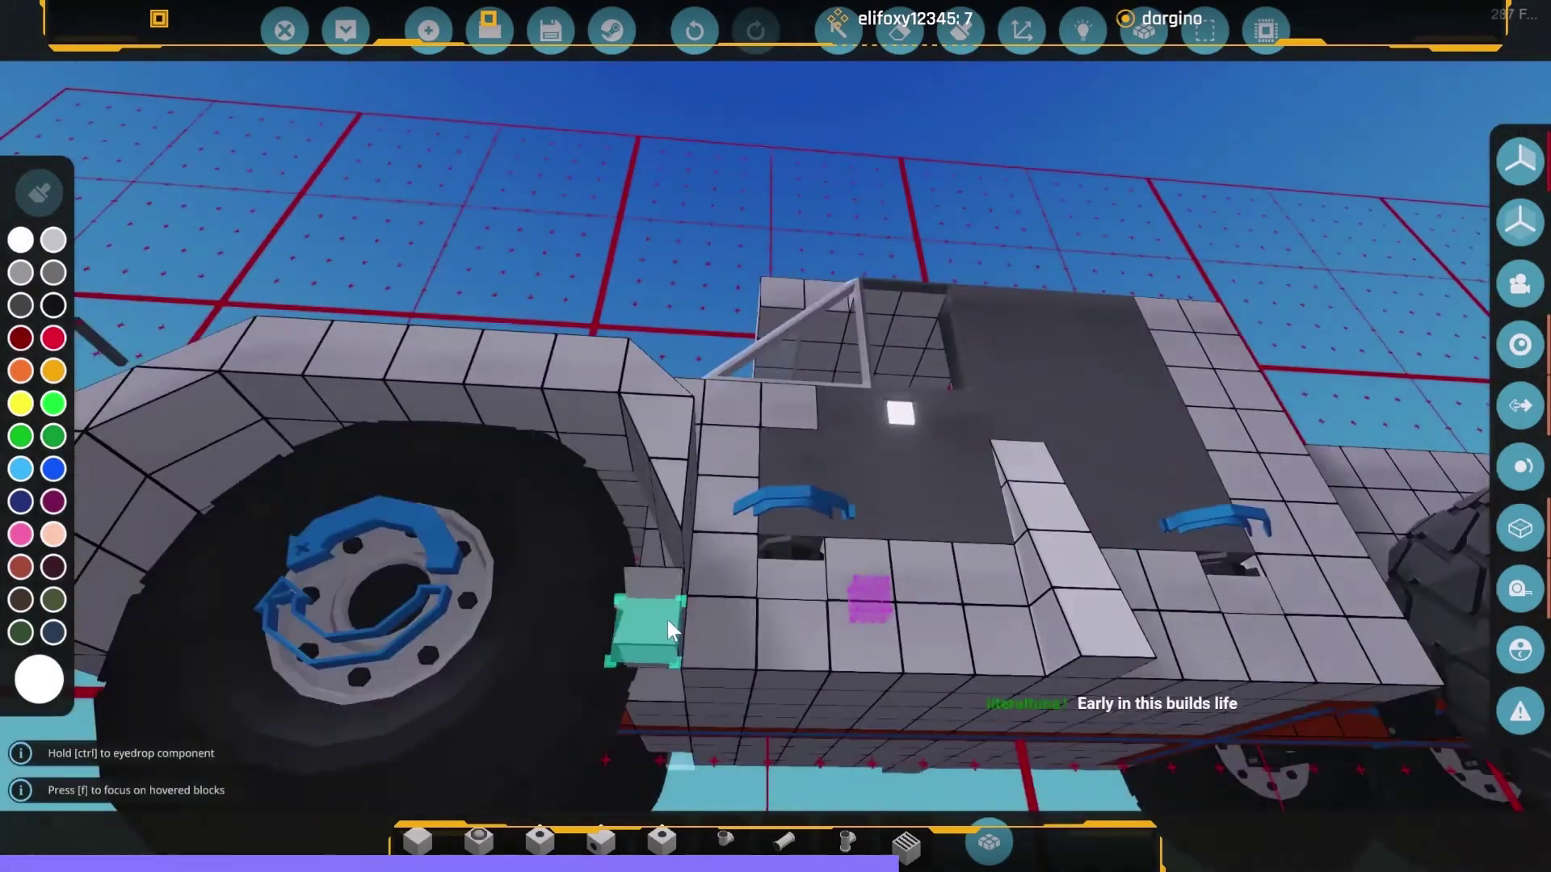
{"action": "mouse_move", "coordinate": [709, 758]}
{"action": "left_mouse_down"}
{"action": "mouse_move", "coordinate": [944, 634]}
{"action": "mouse_move", "coordinate": [769, 682]}
{"action": "mouse_move", "coordinate": [848, 582]}
{"action": "mouse_move", "coordinate": [936, 525]}
{"action": "mouse_move", "coordinate": [914, 517]}
{"action": "left_mouse_up"}
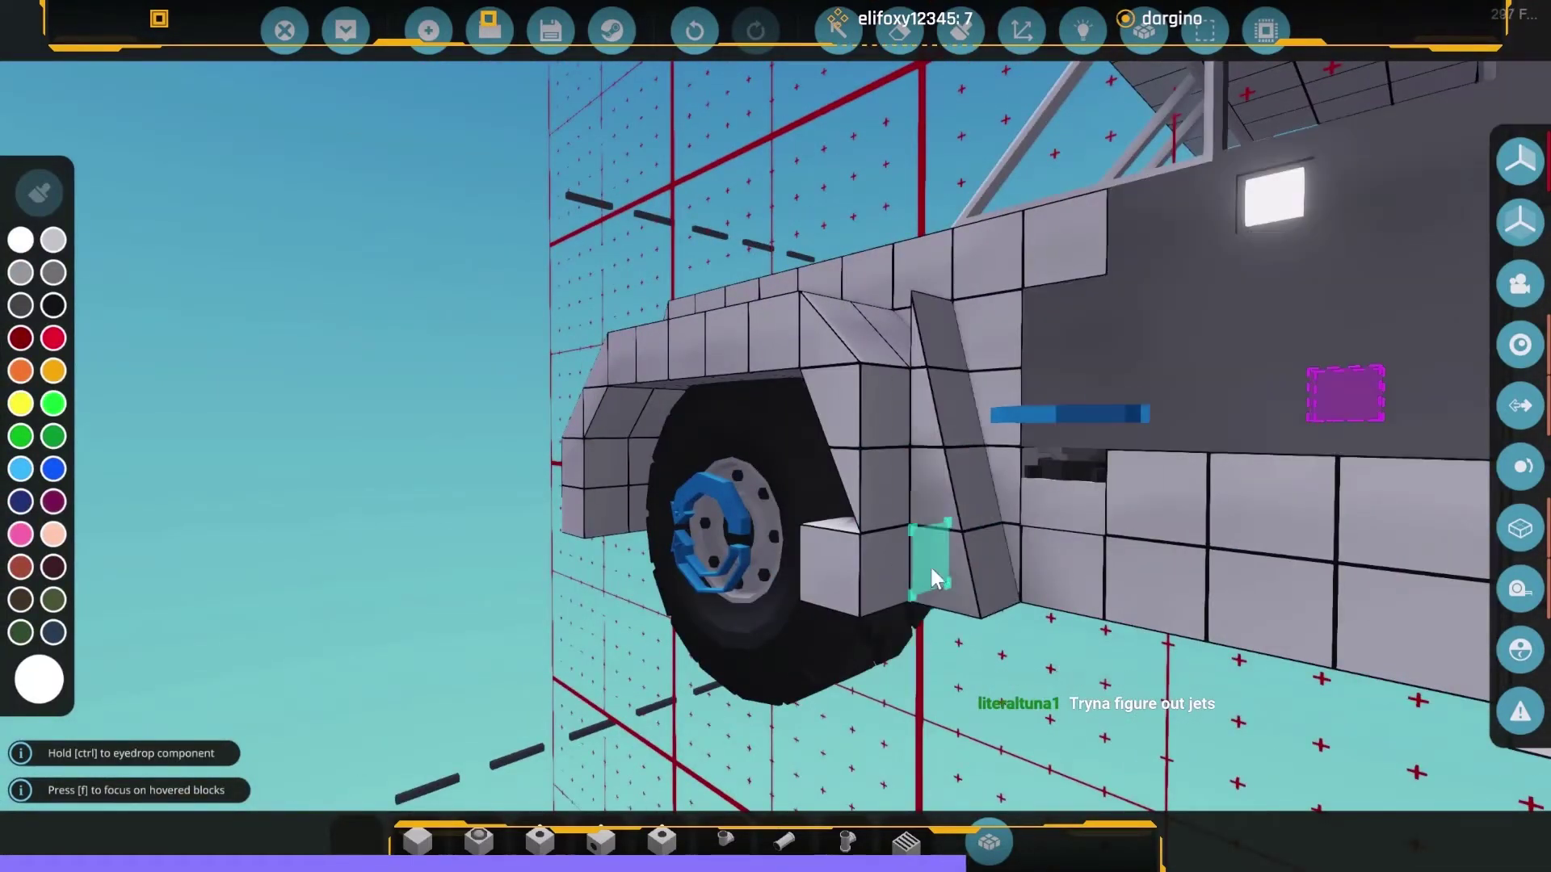
{"action": "left_click", "coordinate": [970, 587]}
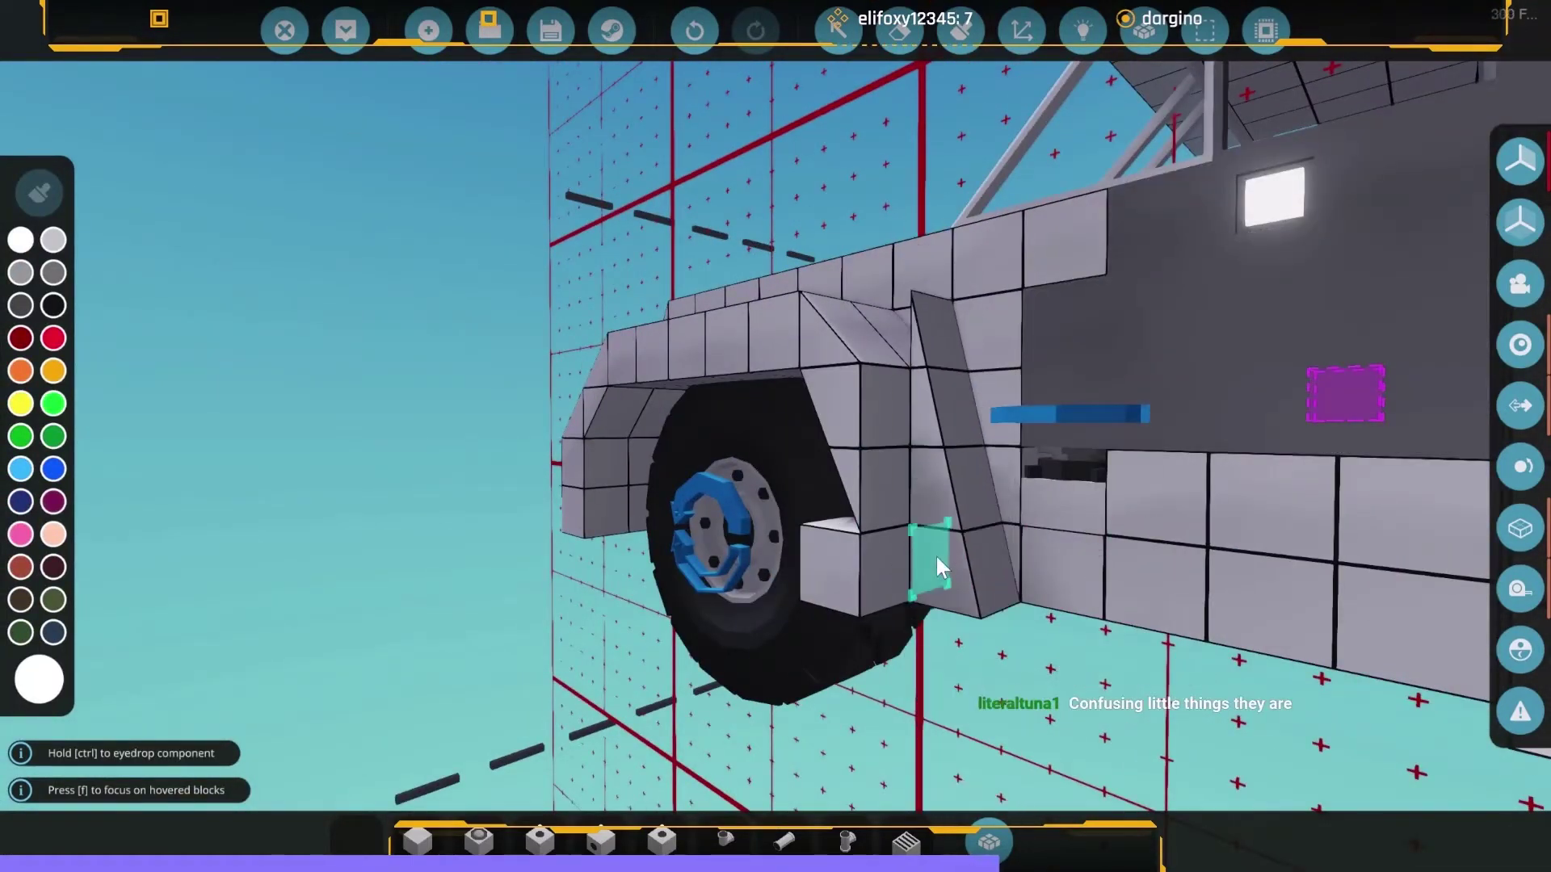
{"action": "mouse_move", "coordinate": [944, 581]}
{"action": "left_mouse_down"}
{"action": "mouse_move", "coordinate": [1010, 612]}
{"action": "mouse_move", "coordinate": [959, 566]}
{"action": "left_mouse_up"}
{"action": "key", "text": "Escape"}
{"action": "scroll", "coordinate": [1051, 732], "scroll_direction": "down", "scroll_amount": 5}
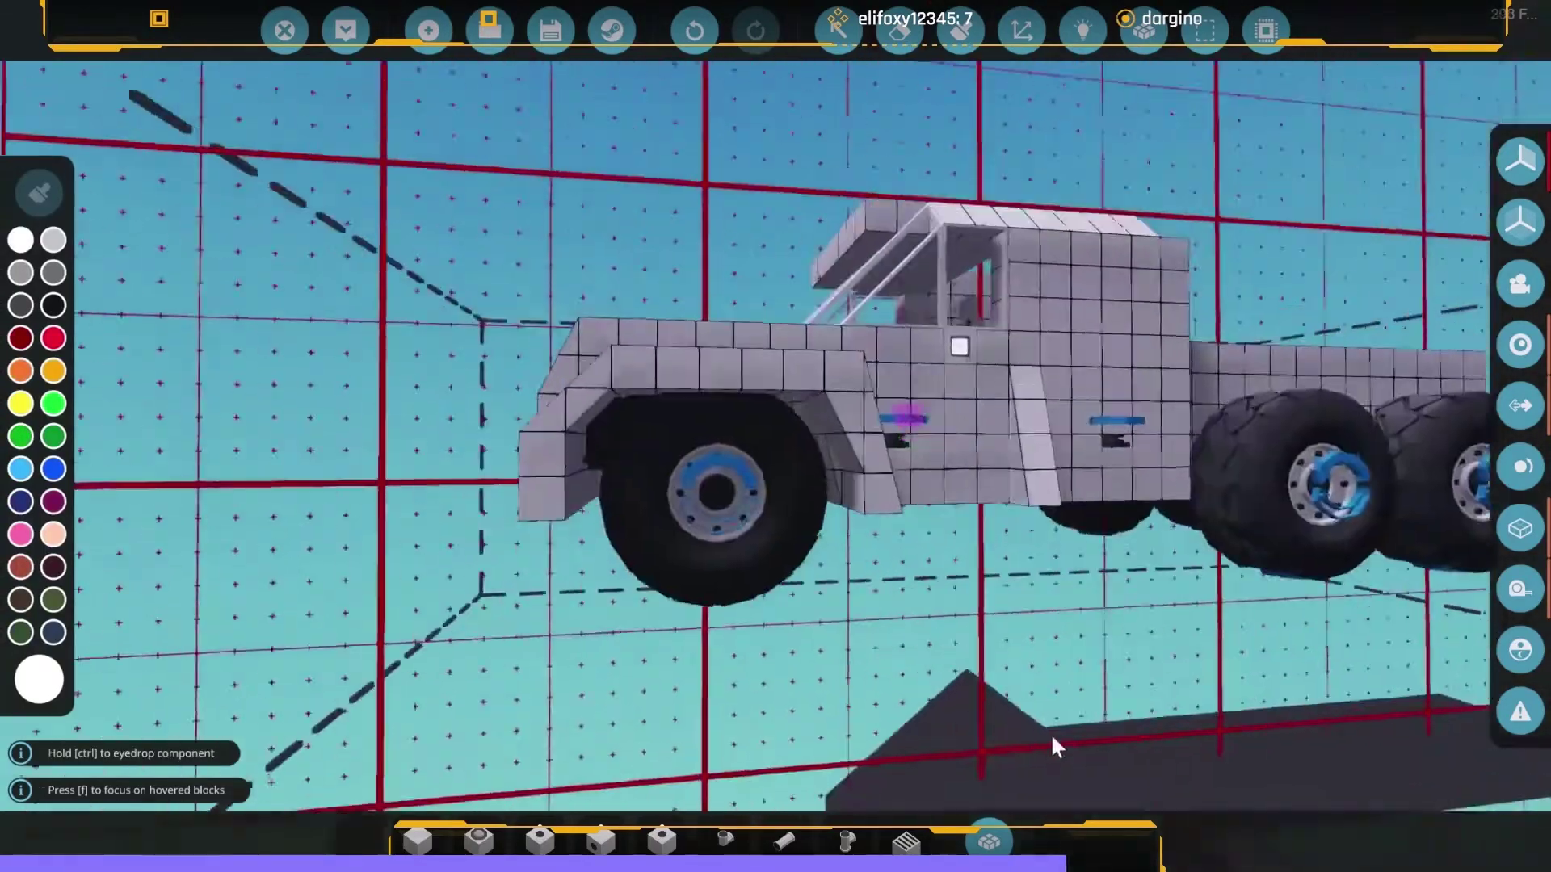
Remove blocks from the cab's side wall after checking the truck's underside.
{"action": "left_click_drag", "start_coordinate": [1050, 733], "coordinate": [1176, 742]}
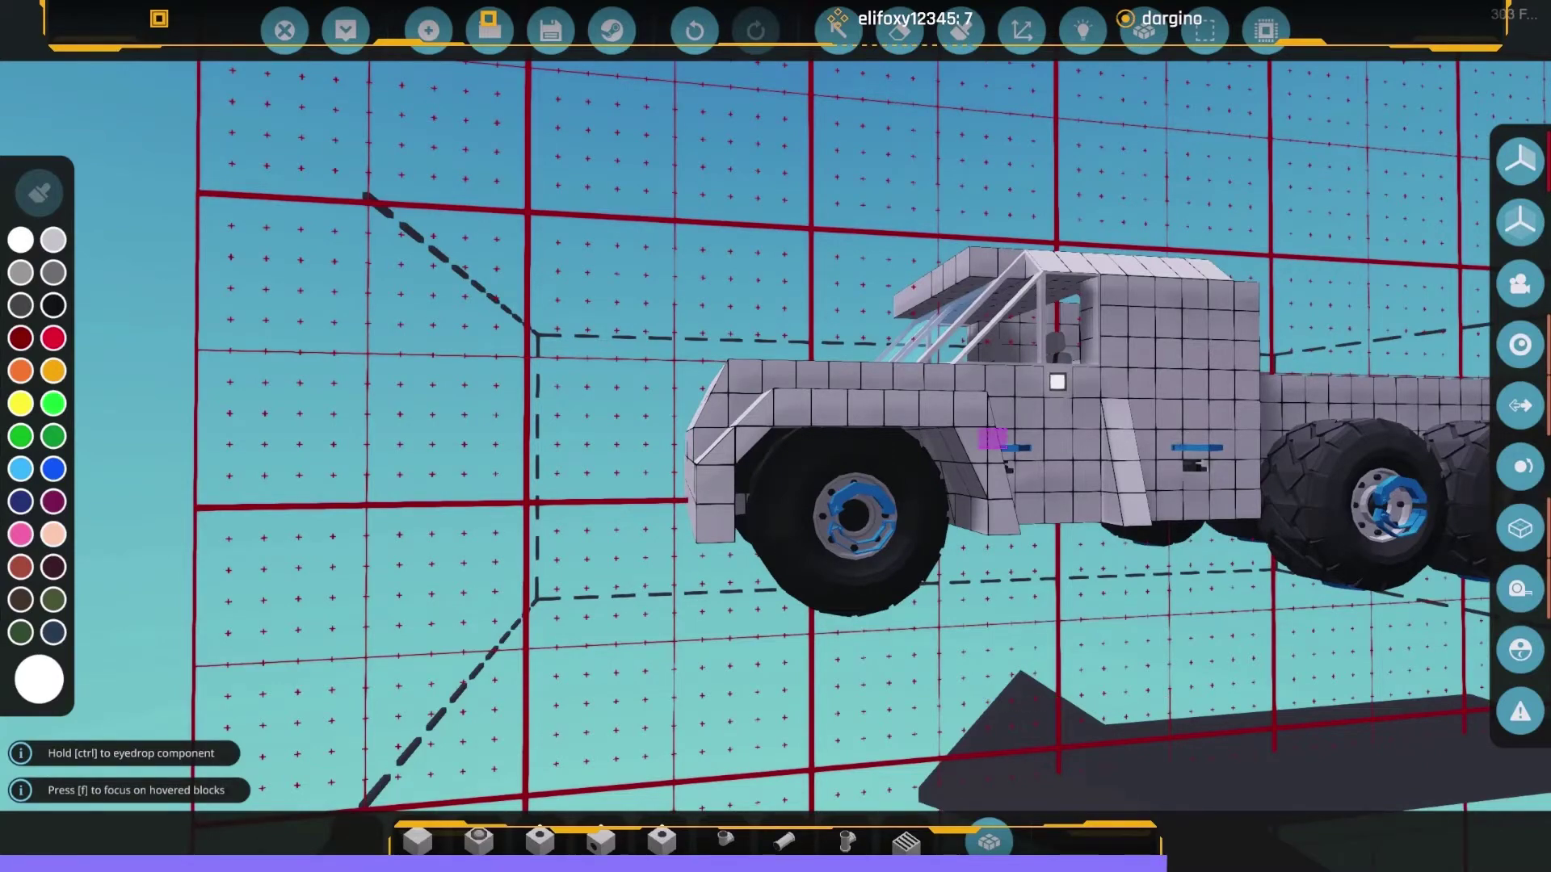
{"action": "scroll", "coordinate": [782, 544], "scroll_direction": "up", "scroll_amount": 5}
{"action": "scroll", "coordinate": [794, 528], "scroll_direction": "up", "scroll_amount": 4}
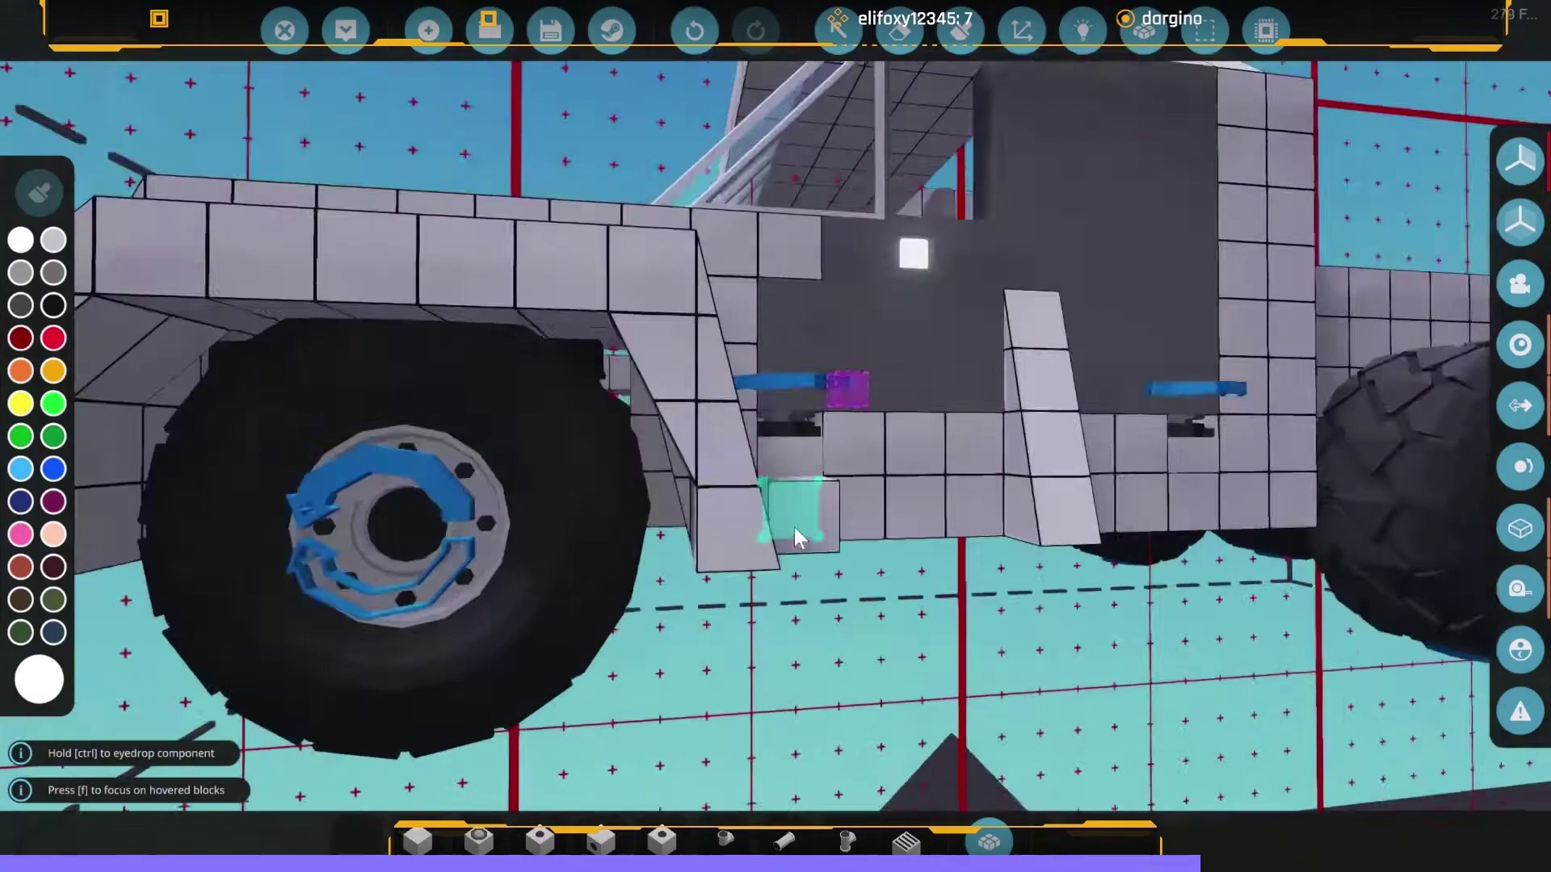
{"action": "left_click_drag", "start_coordinate": [794, 527], "coordinate": [679, 454]}
{"action": "scroll", "coordinate": [680, 453], "scroll_direction": "down", "scroll_amount": 5}
{"action": "left_click_drag", "start_coordinate": [849, 472], "coordinate": [955, 485]}
{"action": "key", "text": "Escape"}
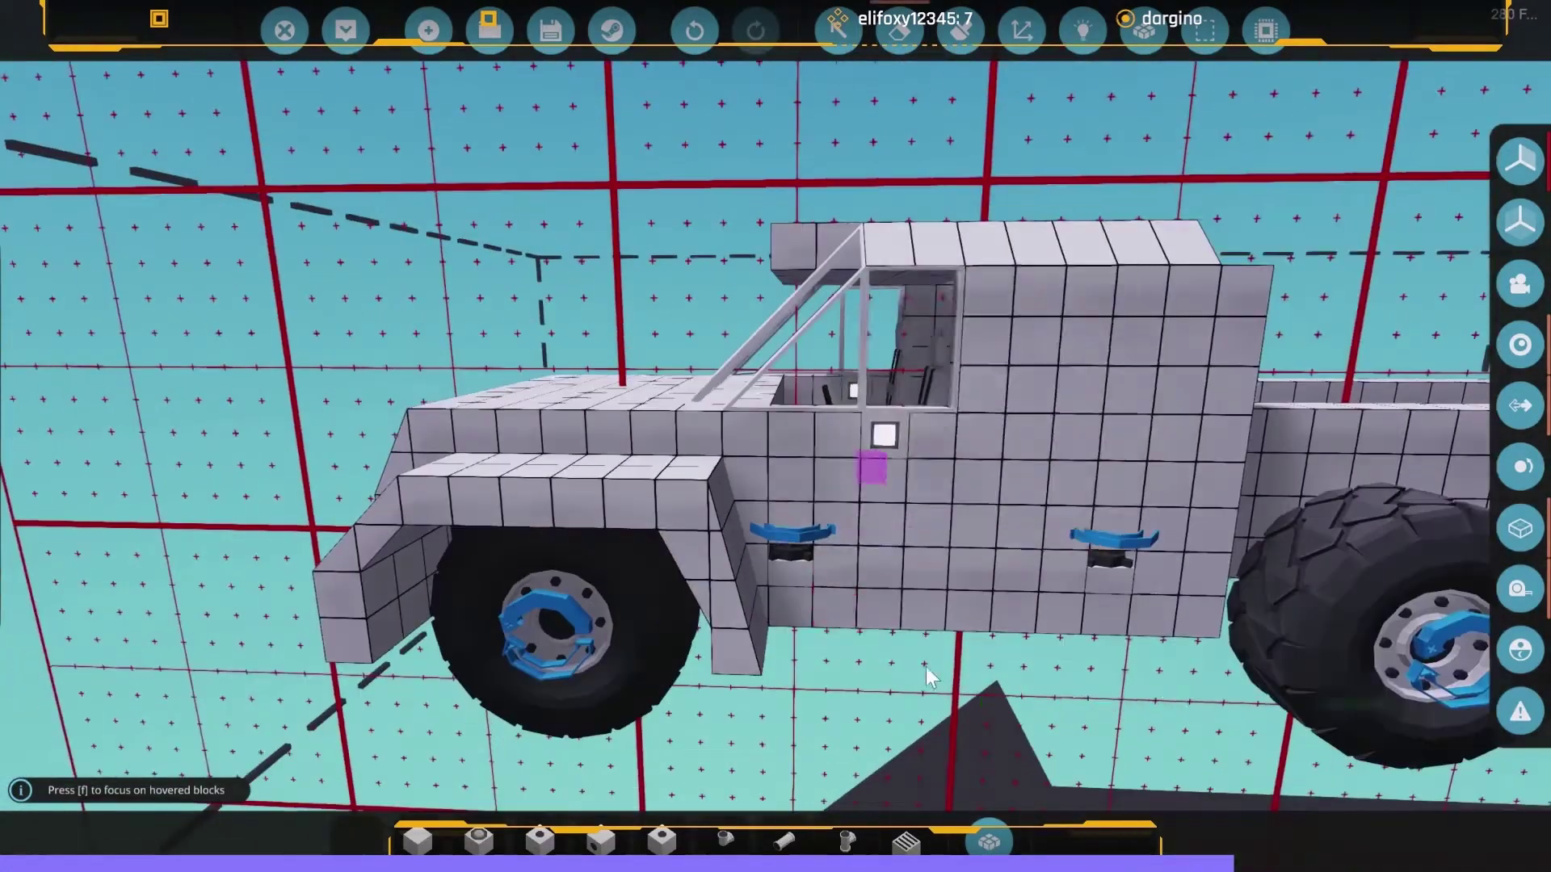
{"action": "left_click_drag", "start_coordinate": [908, 664], "coordinate": [764, 636]}
{"action": "scroll", "coordinate": [727, 484], "scroll_direction": "up", "scroll_amount": 5}
{"action": "scroll", "coordinate": [685, 363], "scroll_direction": "up", "scroll_amount": 3}
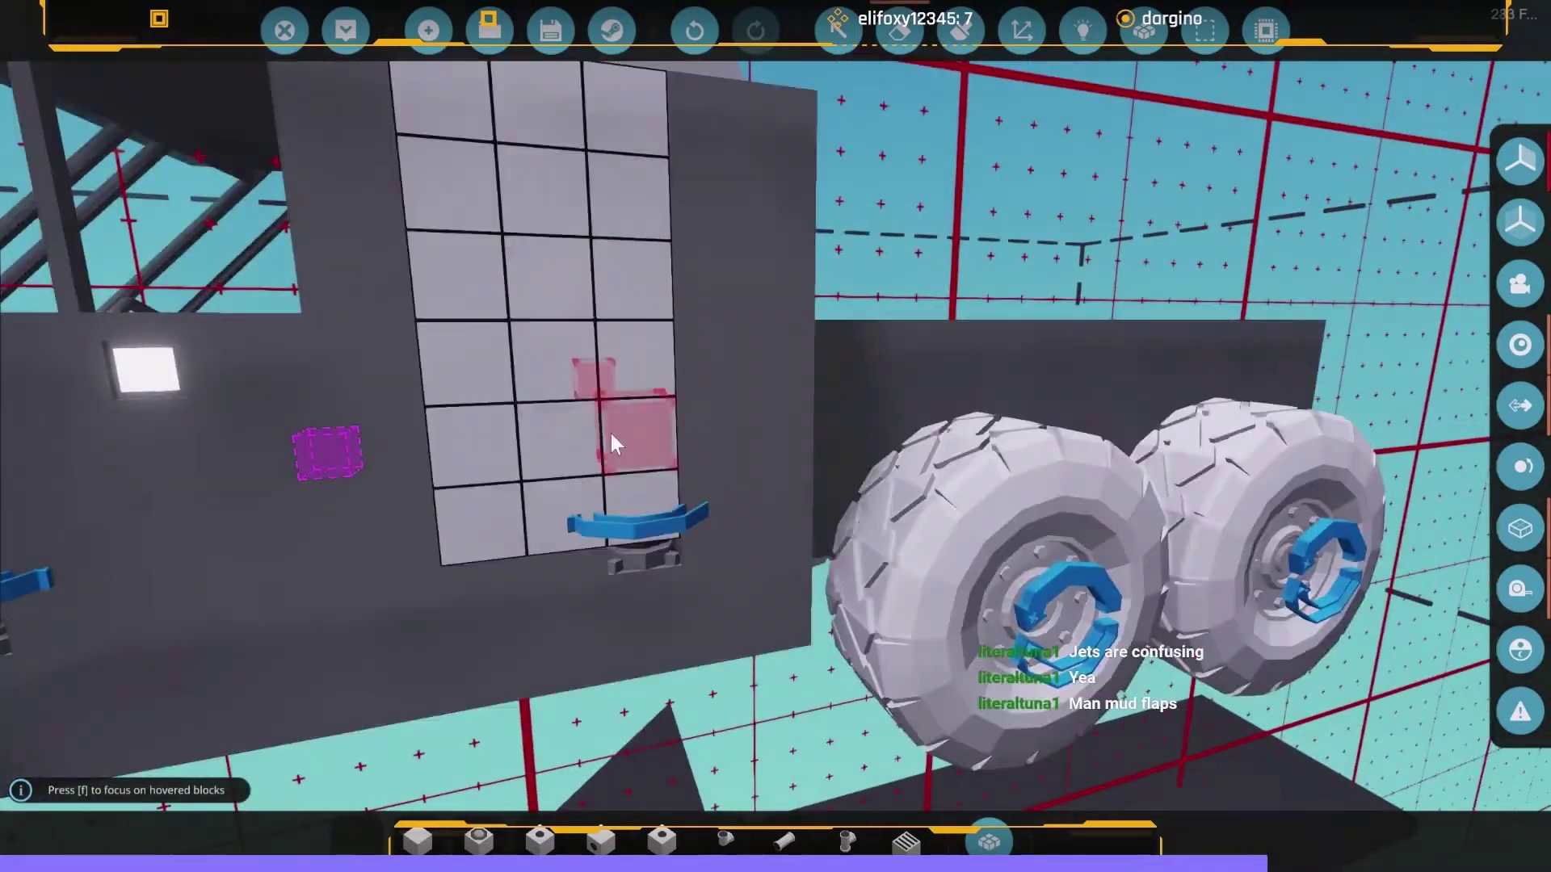
{"action": "mouse_move", "coordinate": [849, 534]}
{"action": "left_mouse_down"}
{"action": "mouse_move", "coordinate": [668, 445]}
{"action": "mouse_move", "coordinate": [675, 424]}
{"action": "mouse_move", "coordinate": [992, 469]}
{"action": "mouse_move", "coordinate": [797, 426]}
{"action": "mouse_move", "coordinate": [958, 539]}
{"action": "mouse_move", "coordinate": [983, 499]}
{"action": "mouse_move", "coordinate": [644, 421]}
{"action": "mouse_move", "coordinate": [897, 485]}
{"action": "left_mouse_up"}
{"action": "key", "text": "3"}
{"action": "left_click", "coordinate": [959, 539]}
{"action": "key", "text": "3"}
{"action": "mouse_move", "coordinate": [1155, 511]}
{"action": "left_mouse_down"}
{"action": "mouse_move", "coordinate": [646, 549]}
{"action": "mouse_move", "coordinate": [896, 481]}
{"action": "left_mouse_up"}
Bring up the logic wiring view and move in close to the cab side.
{"action": "key", "text": "Escape"}
{"action": "left_click", "coordinate": [989, 840]}
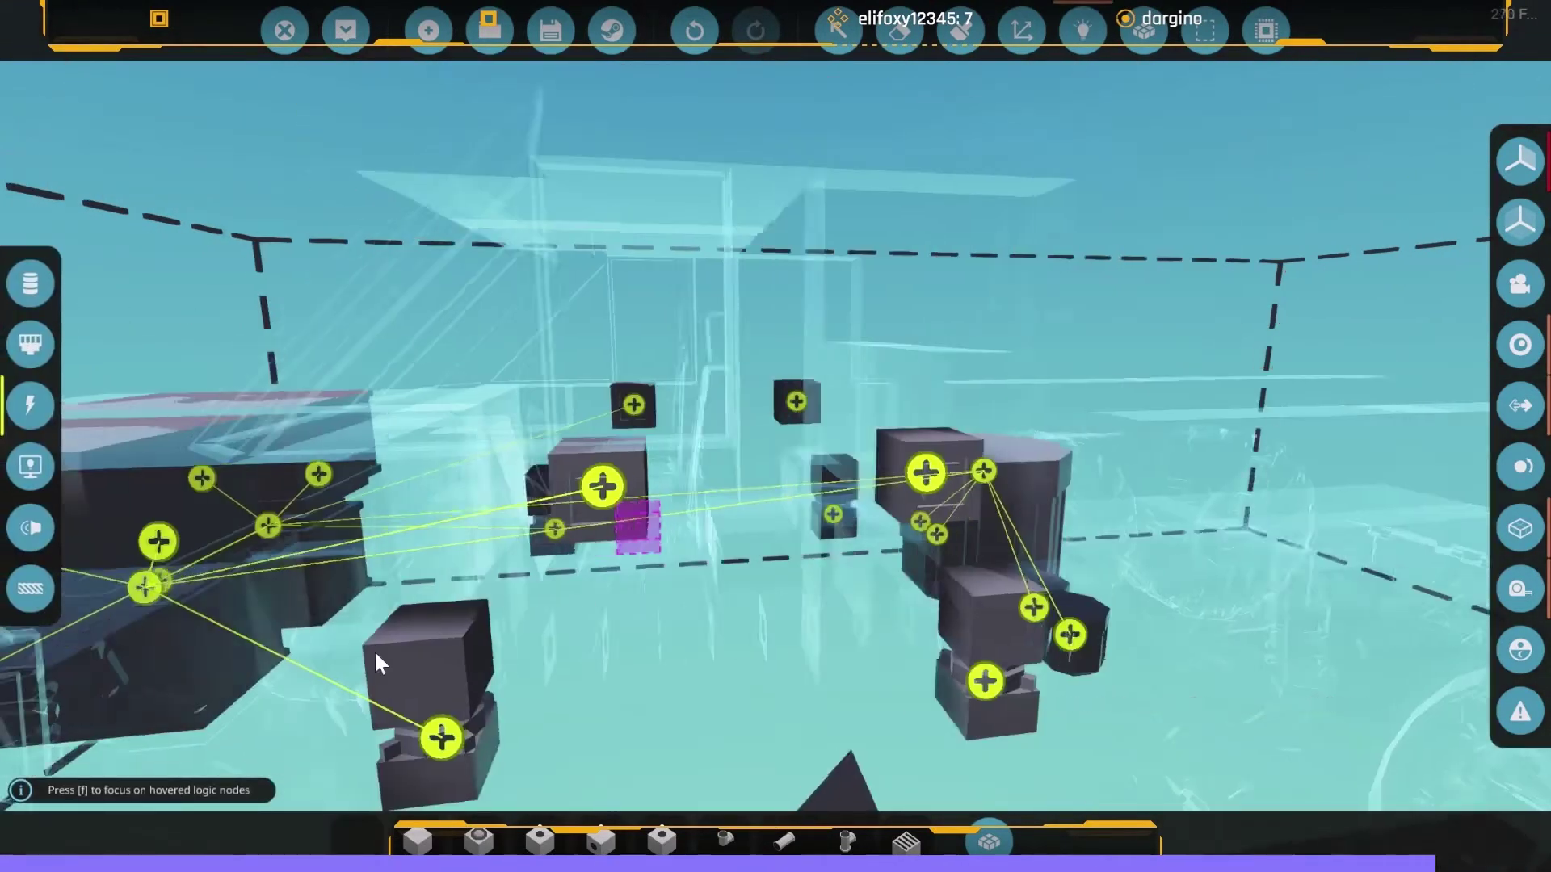
{"action": "mouse_move", "coordinate": [595, 584]}
{"action": "left_mouse_down"}
{"action": "mouse_move", "coordinate": [1227, 521]}
{"action": "mouse_move", "coordinate": [1148, 572]}
{"action": "left_mouse_up"}
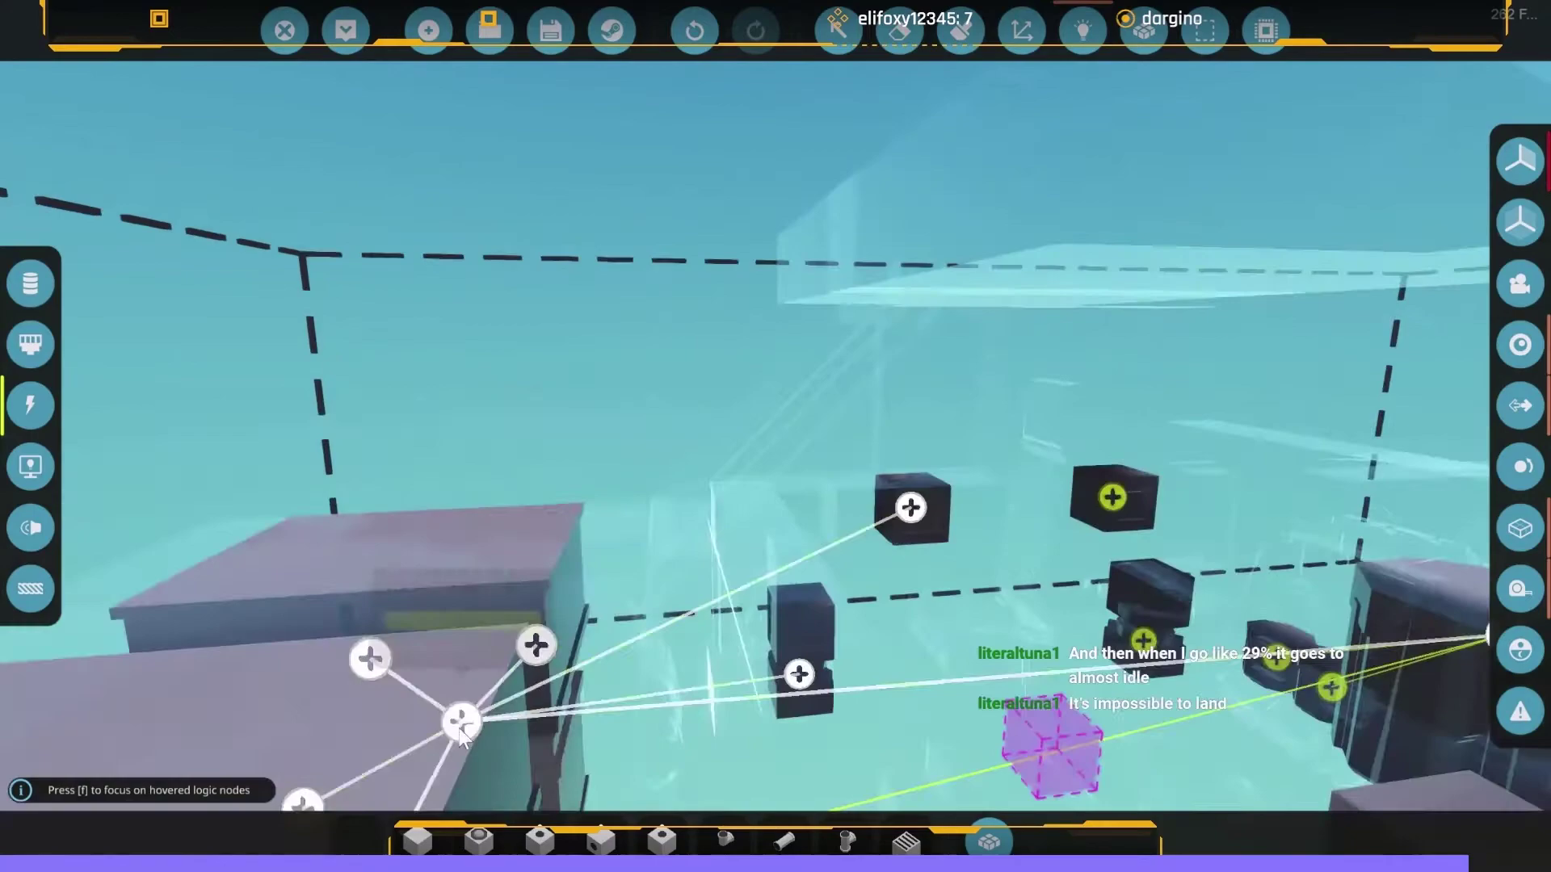
{"action": "left_click_drag", "start_coordinate": [1125, 629], "coordinate": [624, 595]}
{"action": "key", "text": "3"}
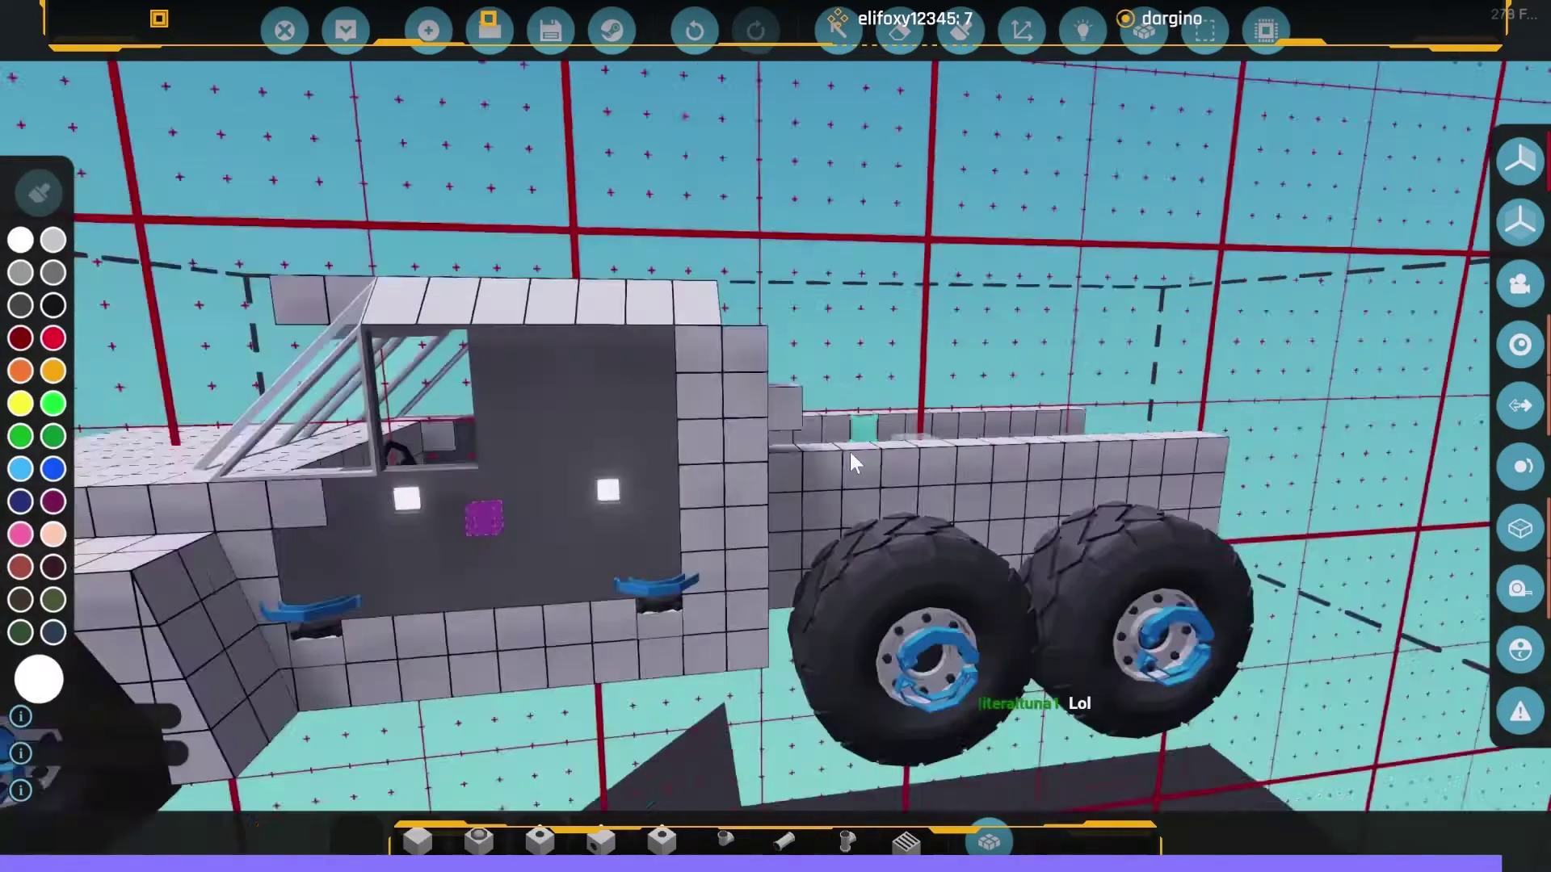
{"action": "scroll", "coordinate": [848, 451], "scroll_direction": "up", "scroll_amount": 5}
{"action": "left_click", "coordinate": [1022, 29]}
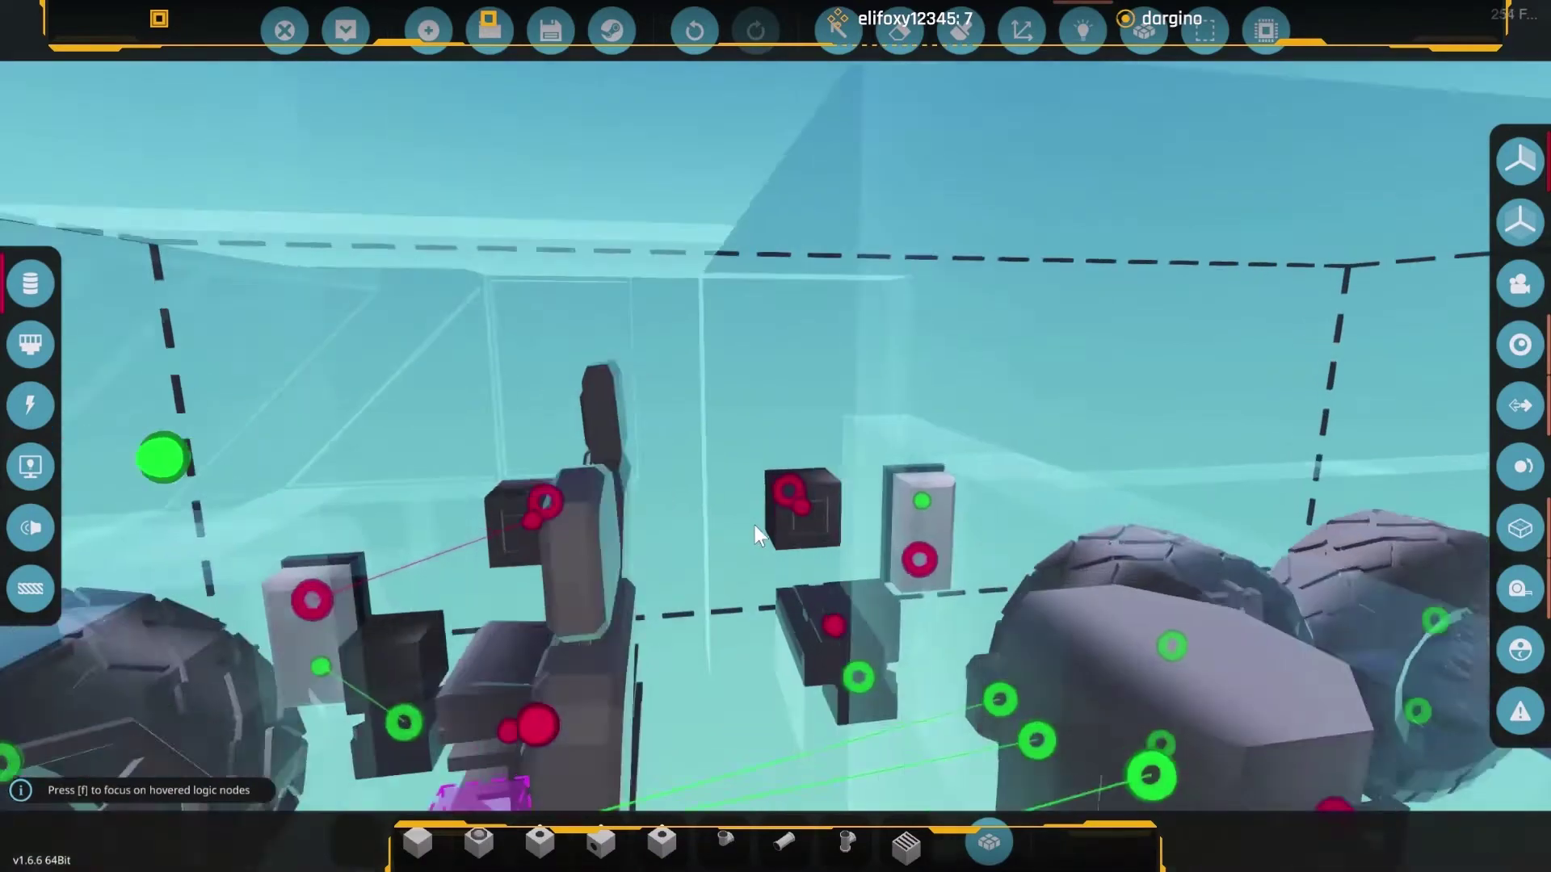
{"action": "scroll", "coordinate": [781, 530], "scroll_direction": "up", "scroll_amount": 5}
Wire each door switch output to its door input, then spawn the truck.
{"action": "left_click_drag", "start_coordinate": [800, 533], "coordinate": [1015, 638]}
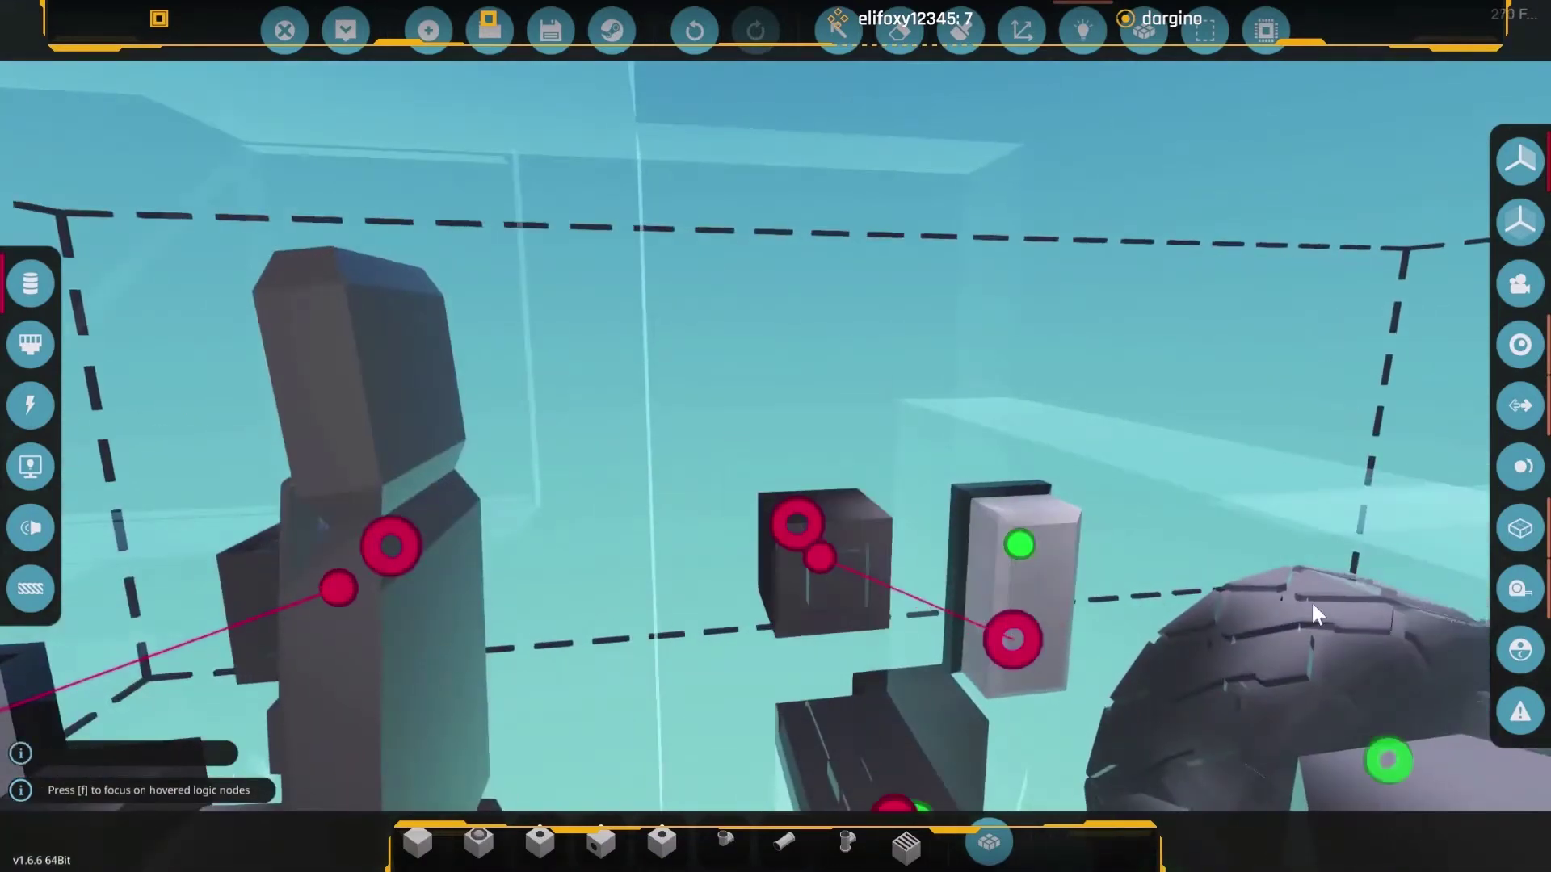
{"action": "scroll", "coordinate": [1311, 600], "scroll_direction": "down", "scroll_amount": 5}
{"action": "left_click_drag", "start_coordinate": [1196, 609], "coordinate": [1068, 547]}
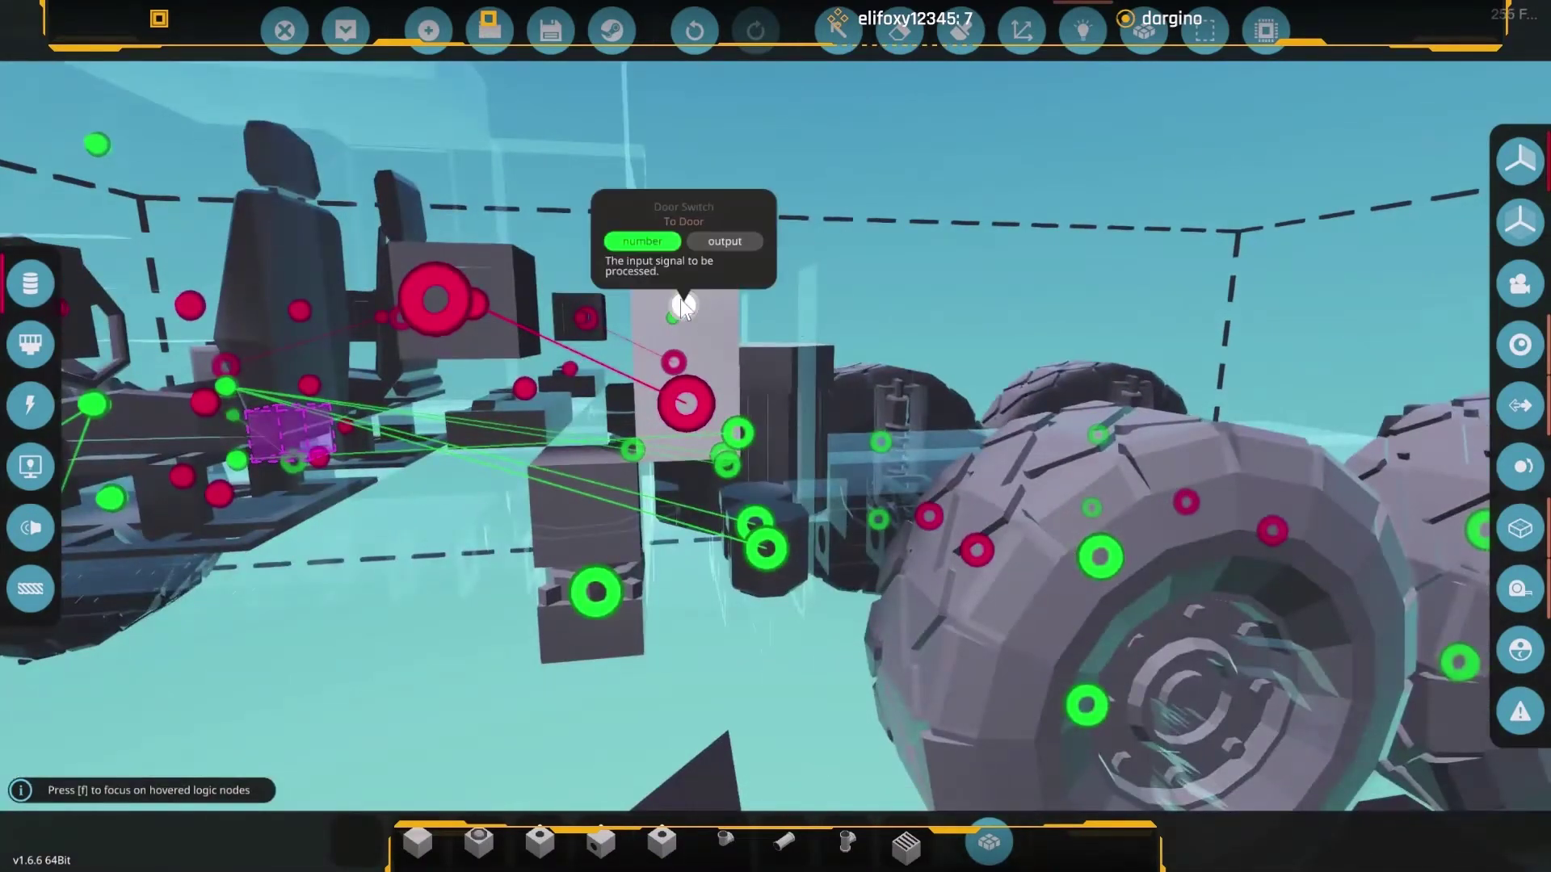
{"action": "left_click_drag", "start_coordinate": [683, 305], "coordinate": [593, 590]}
{"action": "left_click_drag", "start_coordinate": [805, 520], "coordinate": [883, 547]}
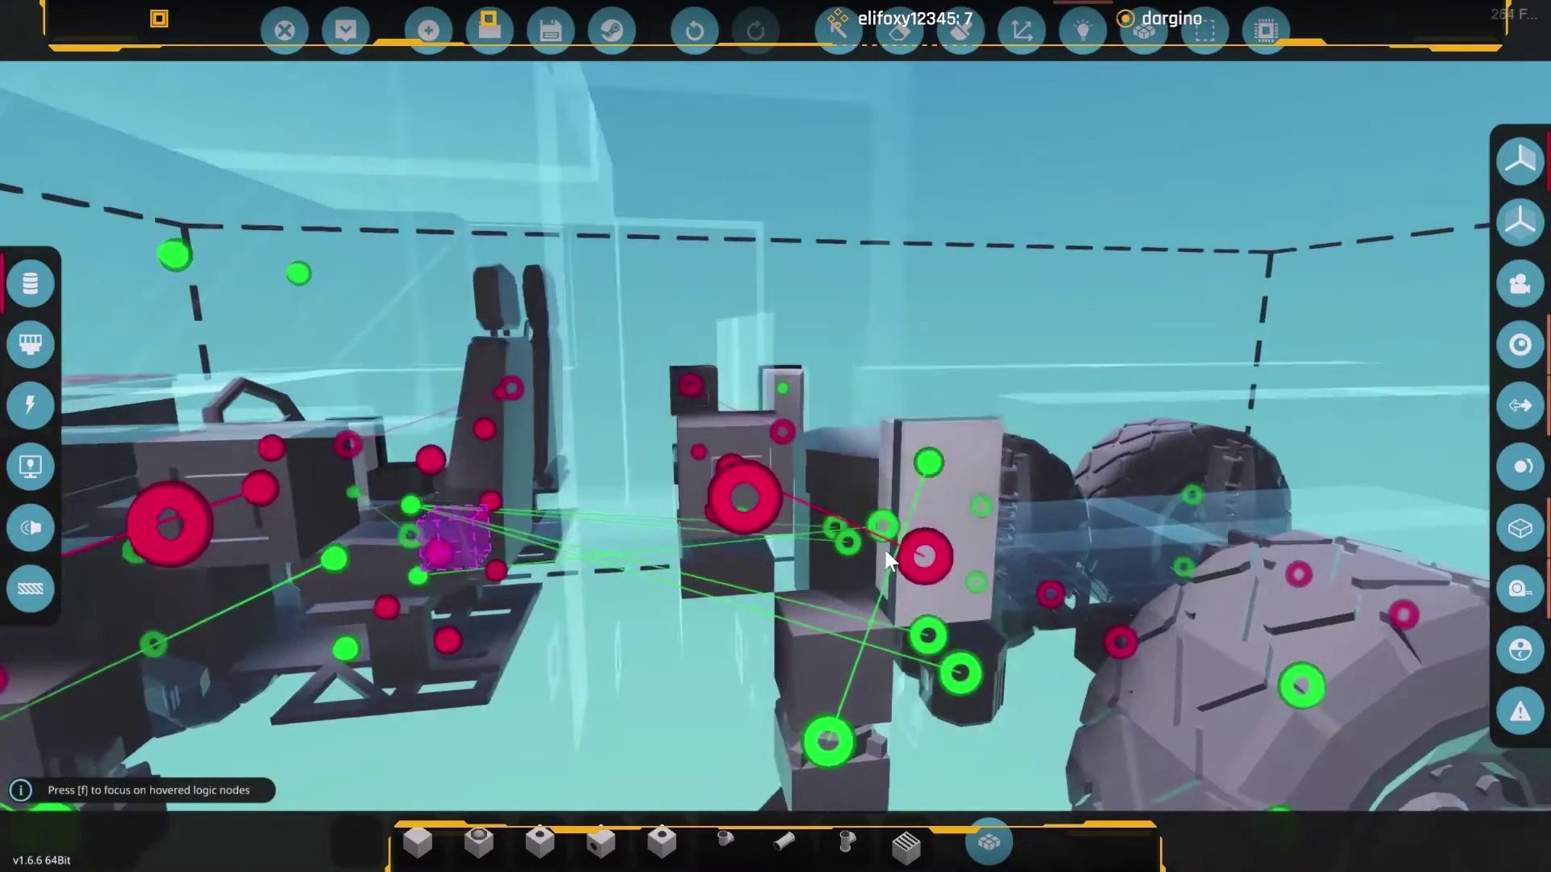
{"action": "mouse_move", "coordinate": [787, 379]}
{"action": "left_mouse_down"}
{"action": "mouse_move", "coordinate": [598, 480]}
{"action": "mouse_move", "coordinate": [738, 517]}
{"action": "left_mouse_up"}
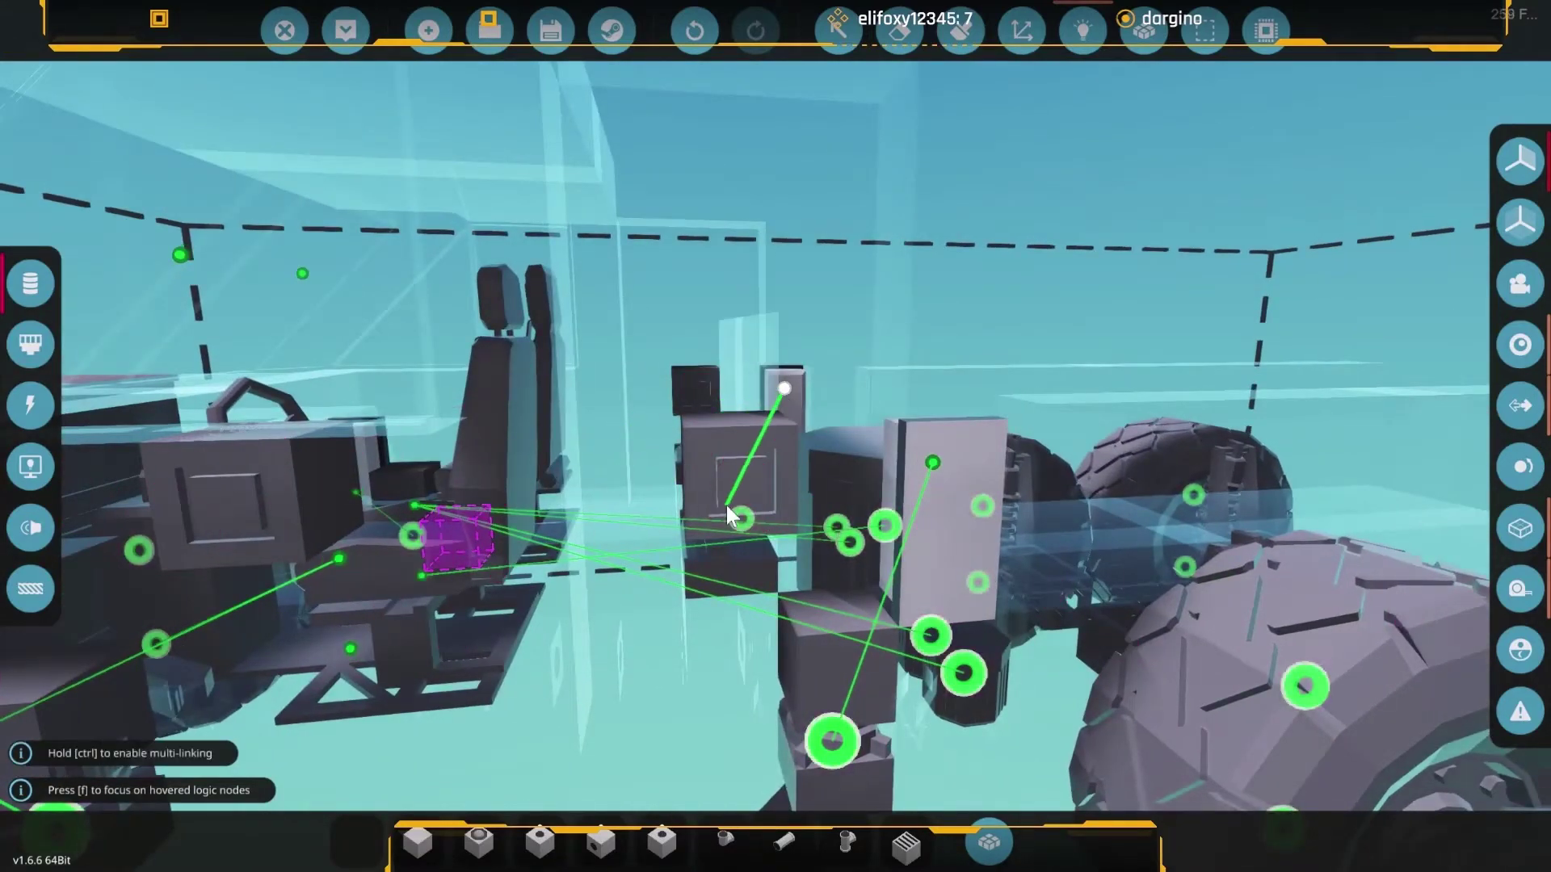
{"action": "left_click", "coordinate": [738, 518]}
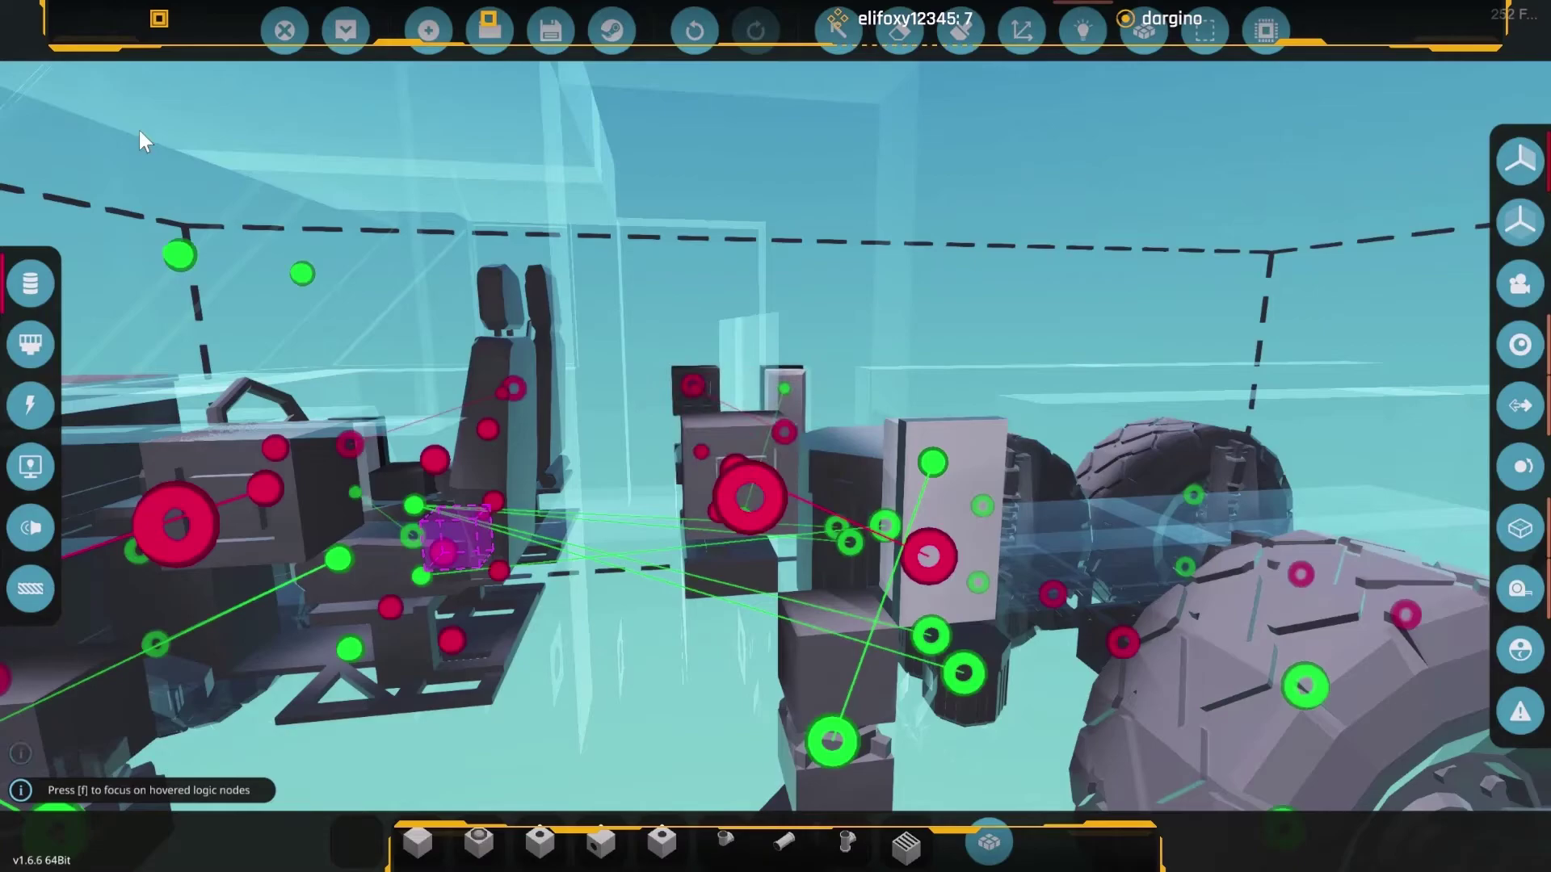
{"action": "left_click", "coordinate": [346, 29]}
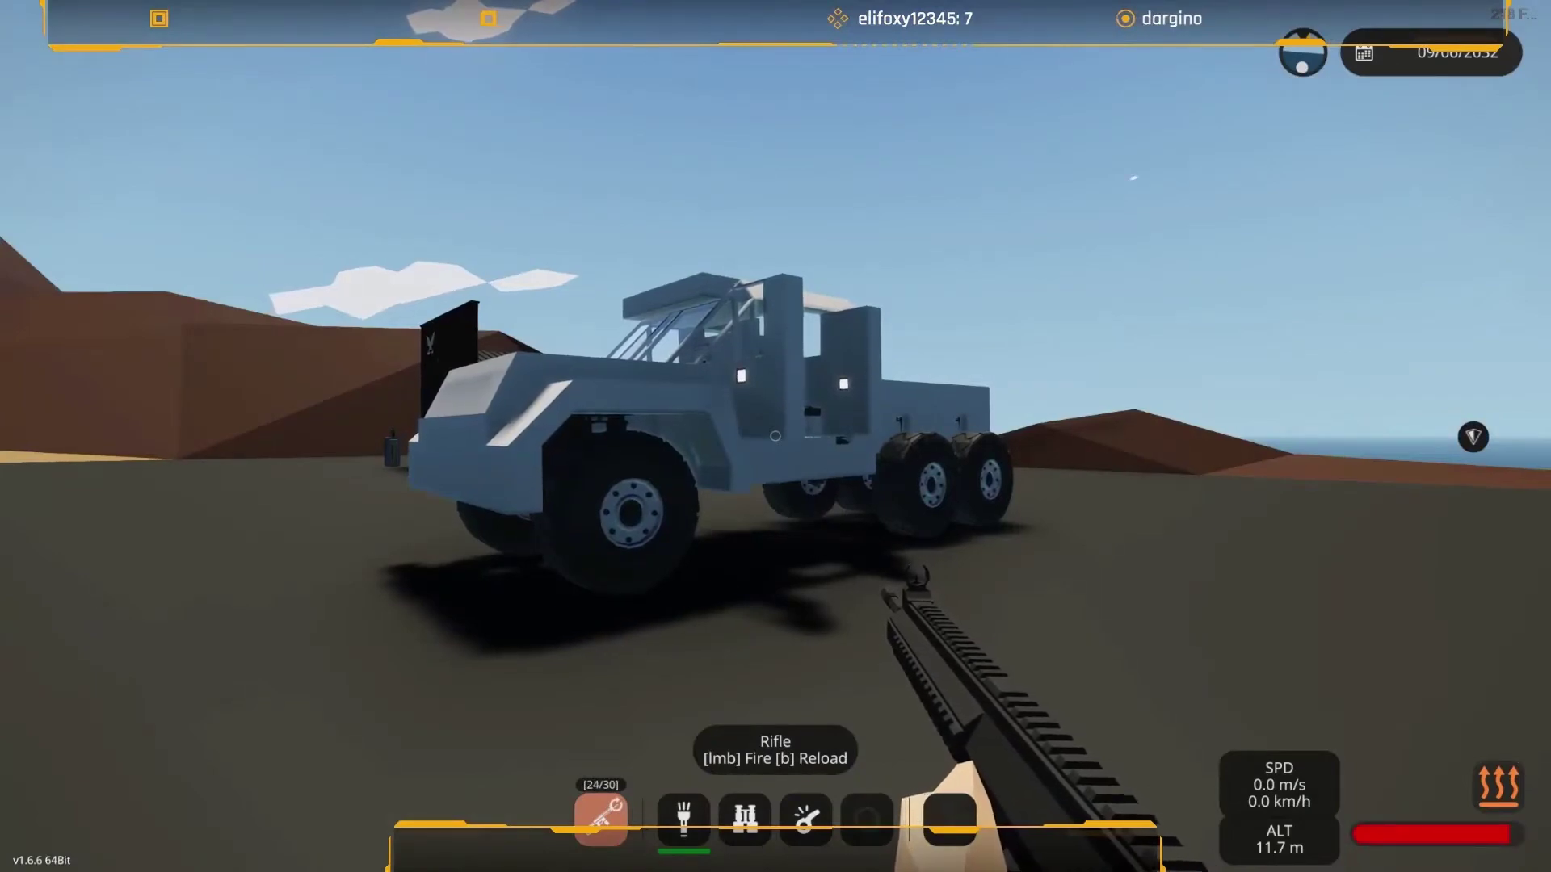
Walk up onto the spawned truck and down beside its wheels to check the doors.
{"action": "key", "text": "w"}
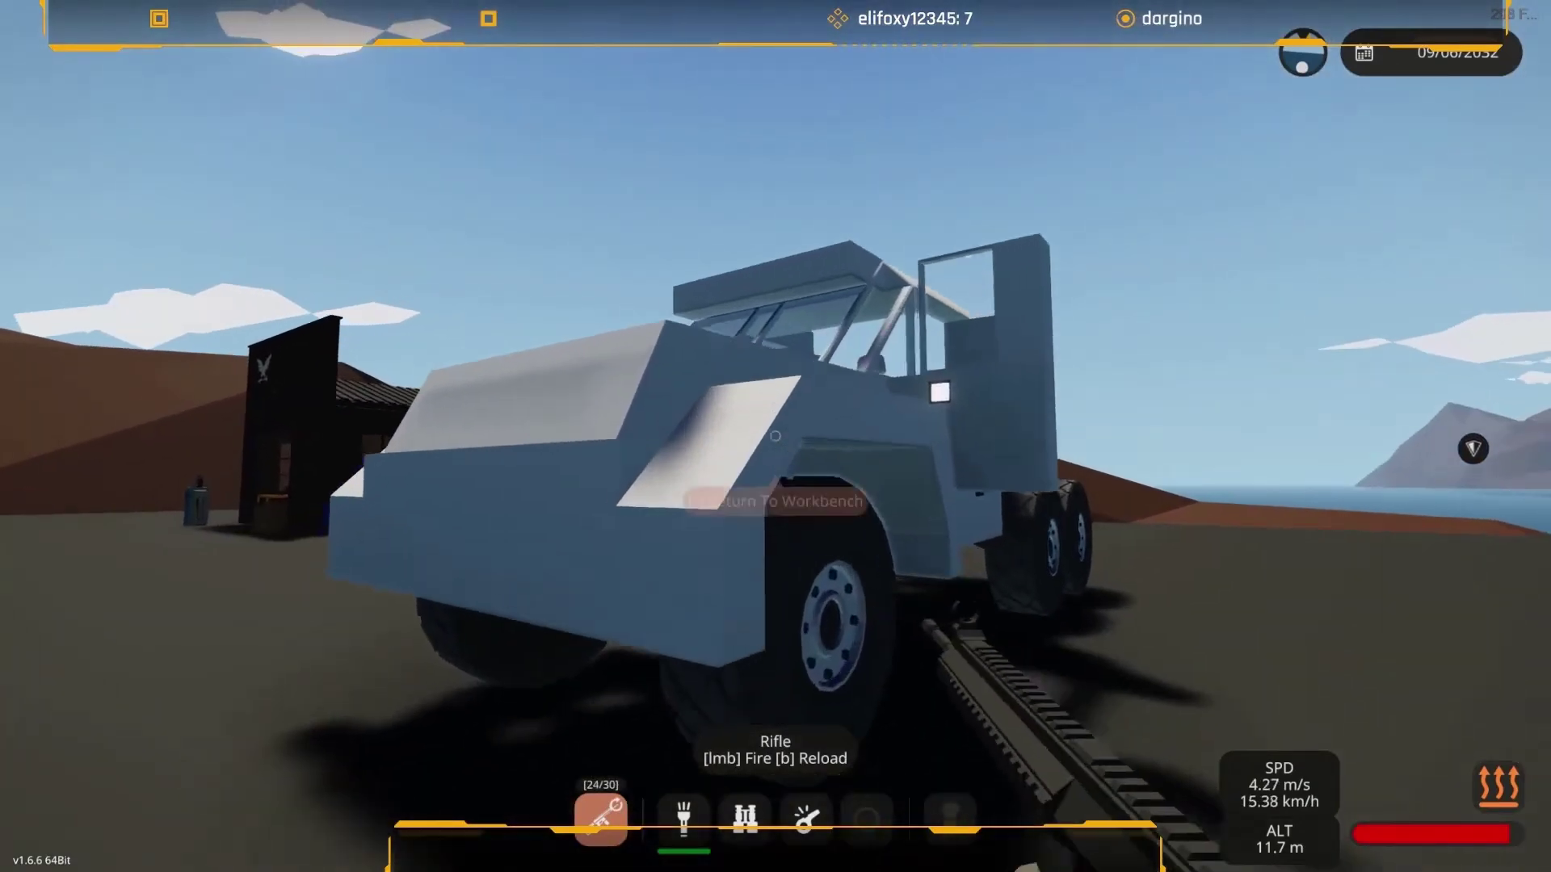
{"action": "key", "text": "w"}
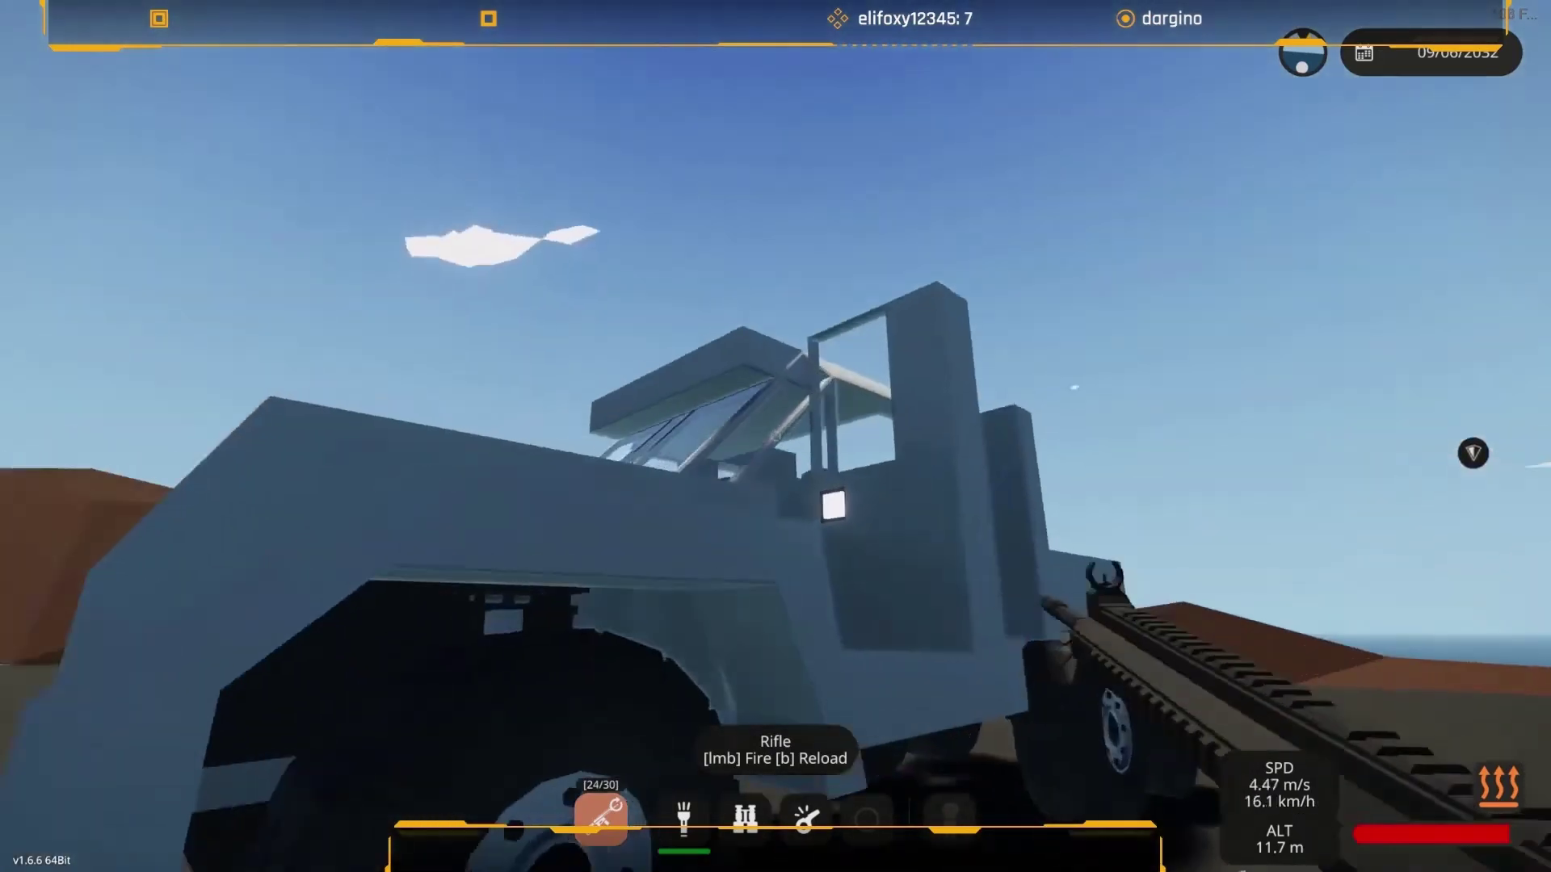
{"action": "key", "text": "w"}
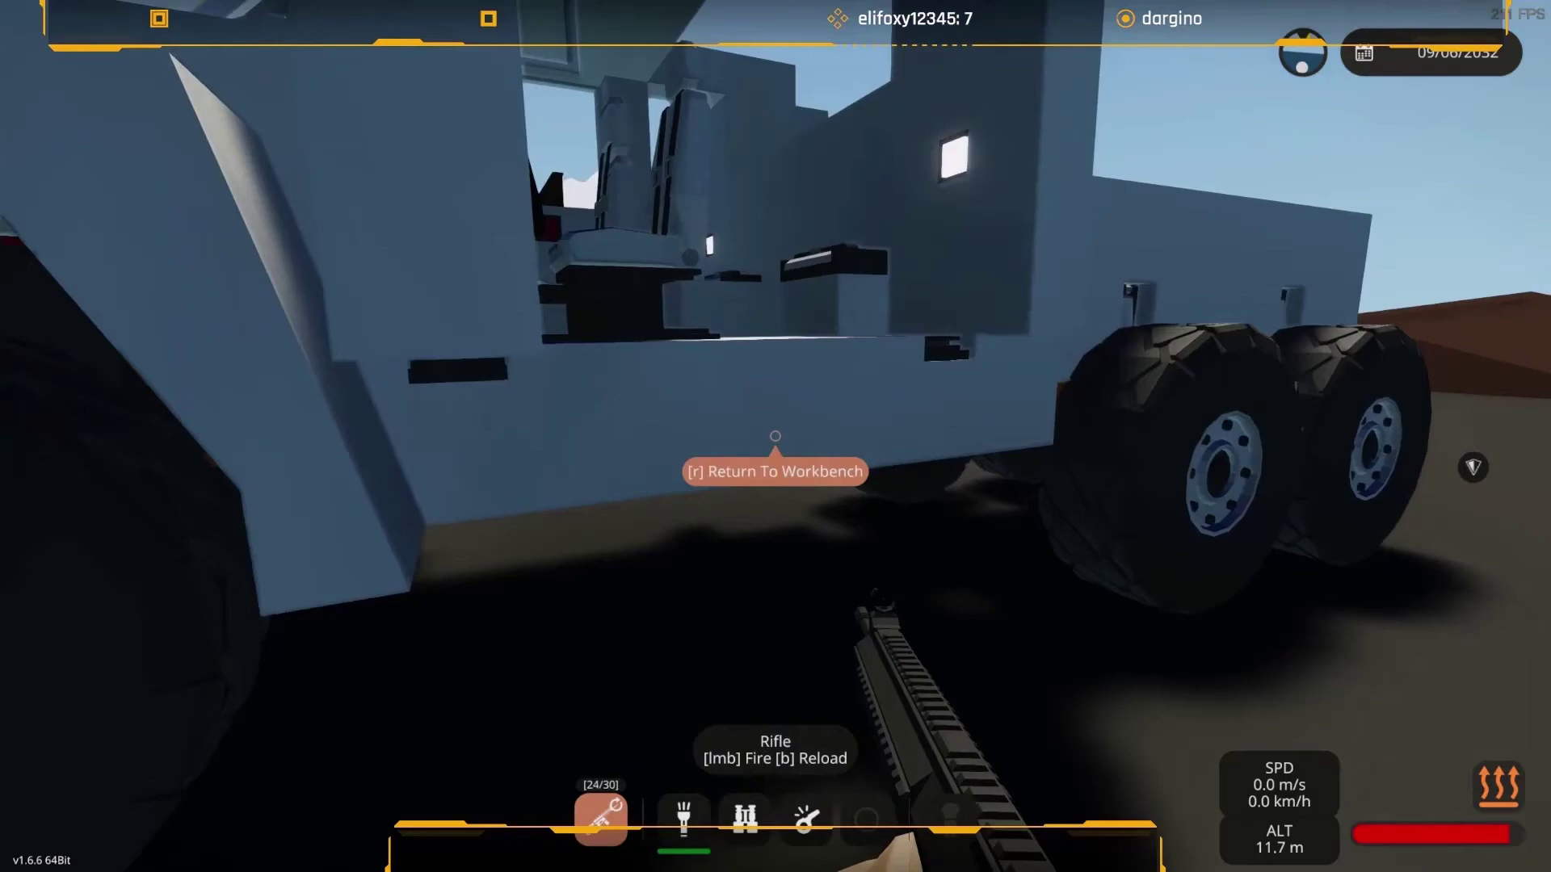
Back in the workbench, place a 2x3 window in the rear door opening.
{"action": "key", "text": "r"}
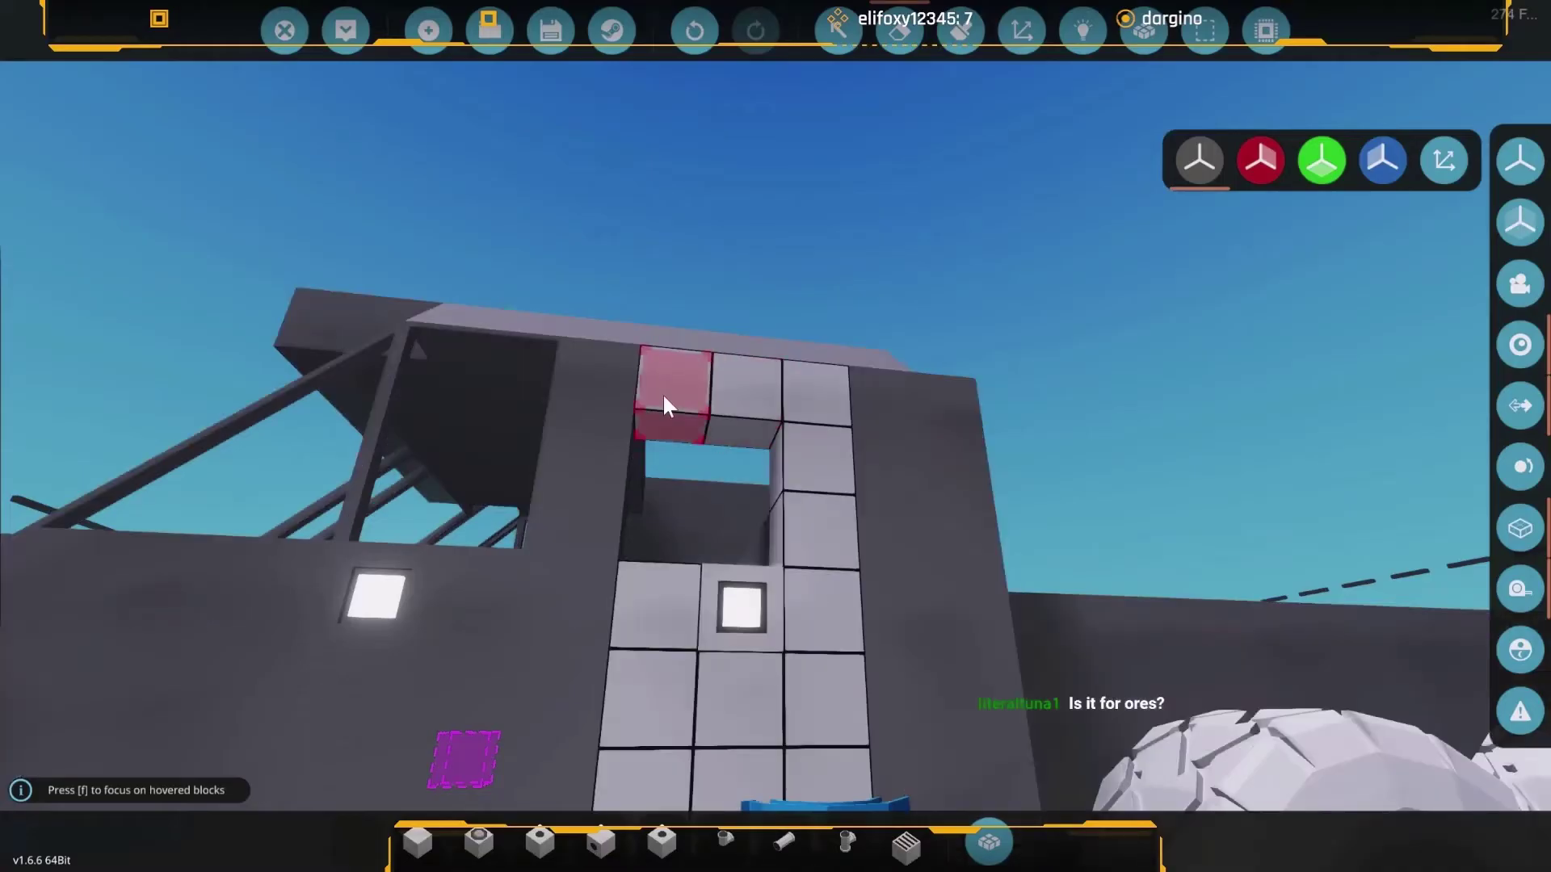
{"action": "scroll", "coordinate": [731, 396], "scroll_direction": "down", "scroll_amount": 5}
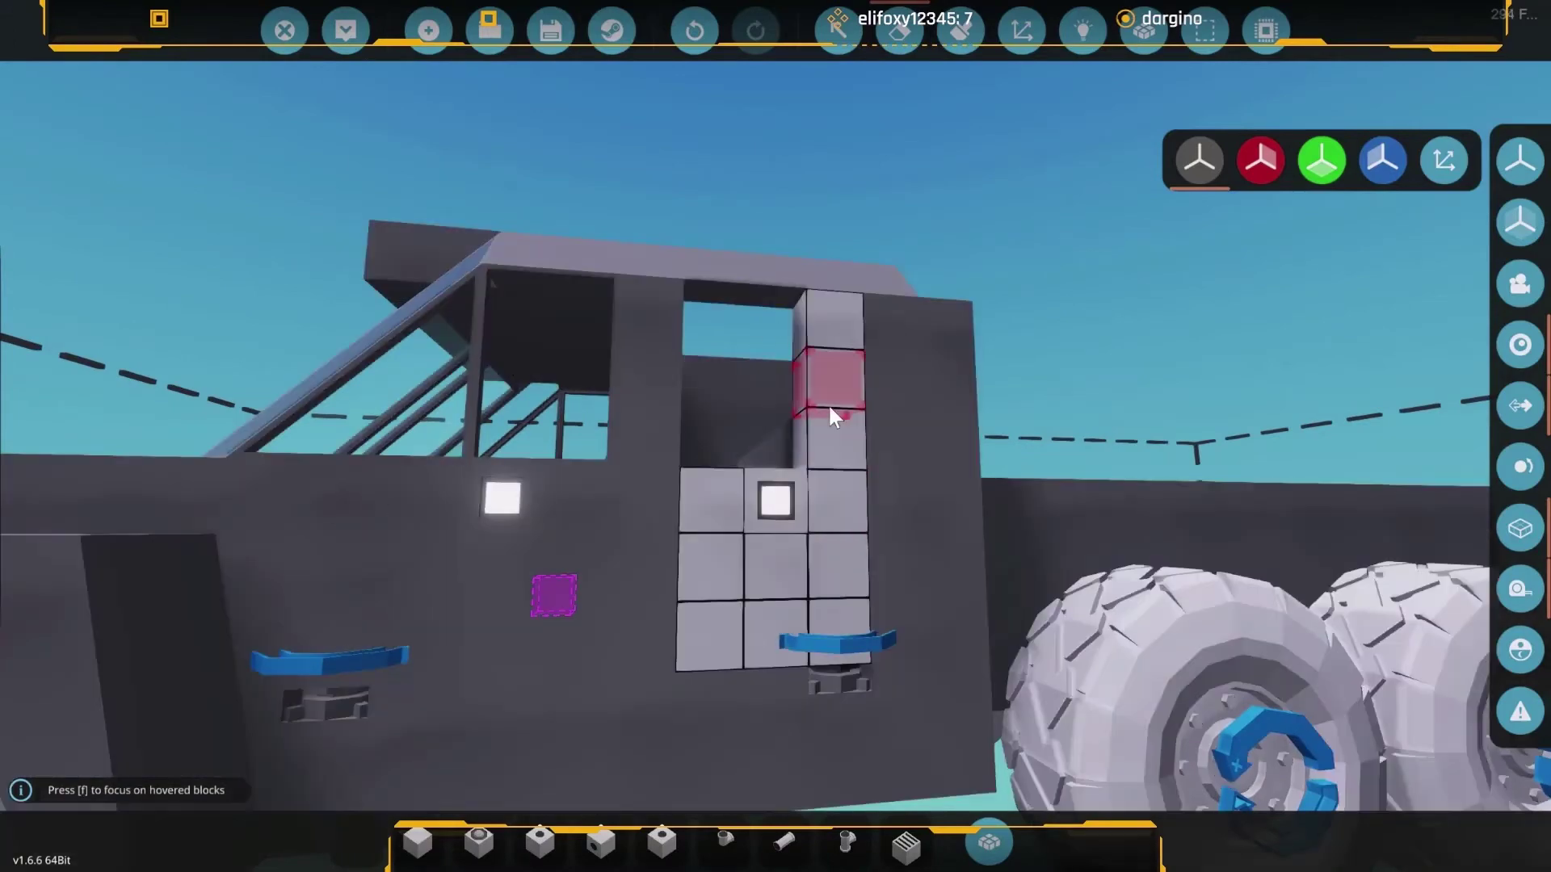
{"action": "scroll", "coordinate": [885, 435], "scroll_direction": "down", "scroll_amount": 5}
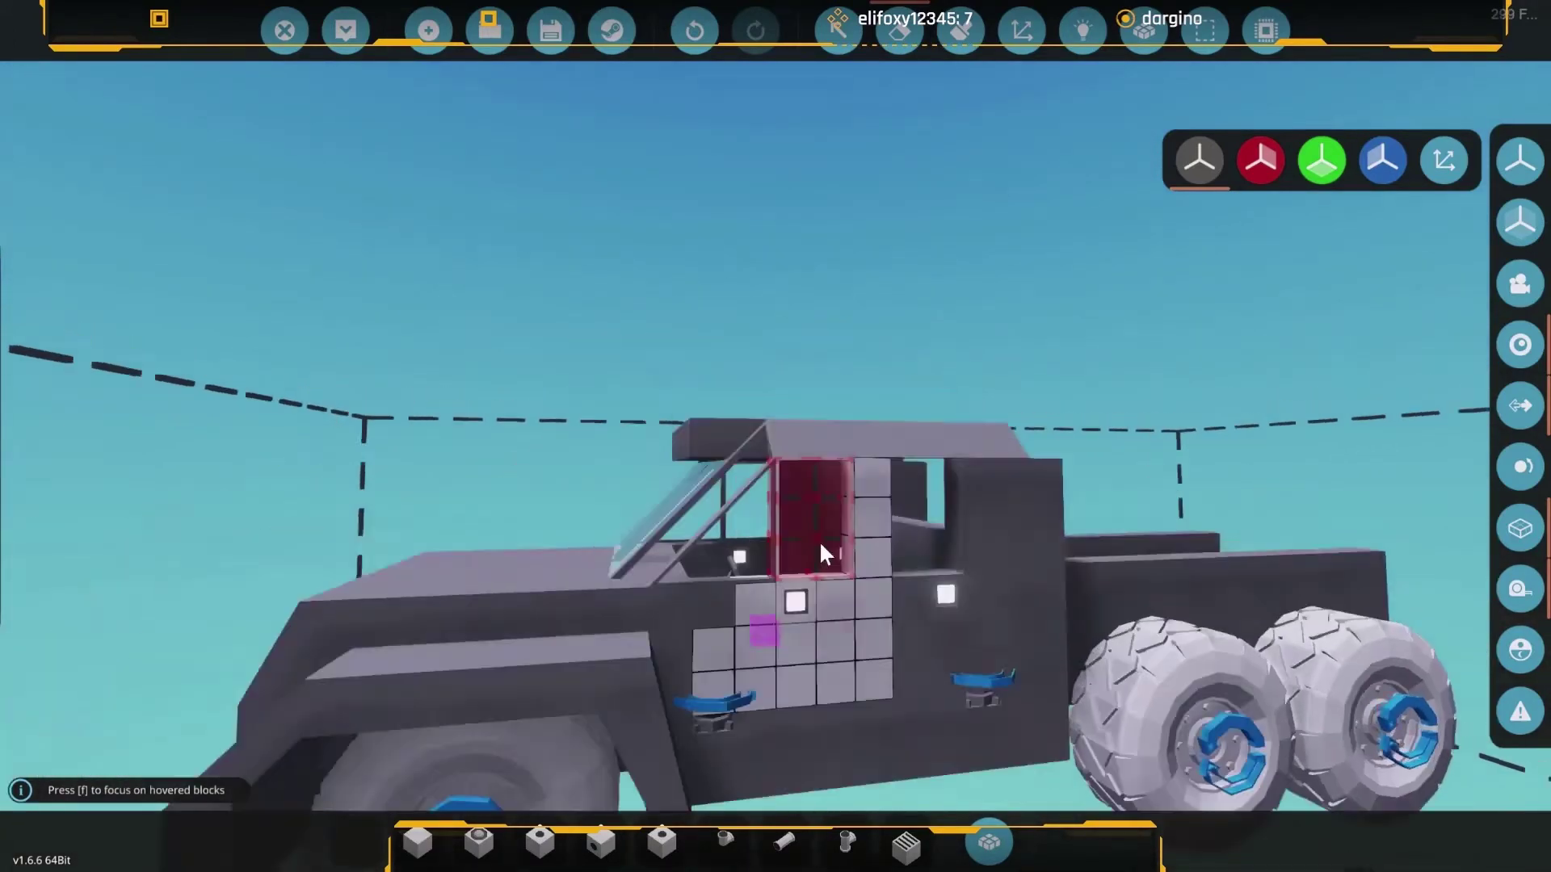
{"action": "scroll", "coordinate": [921, 521], "scroll_direction": "up", "scroll_amount": 5}
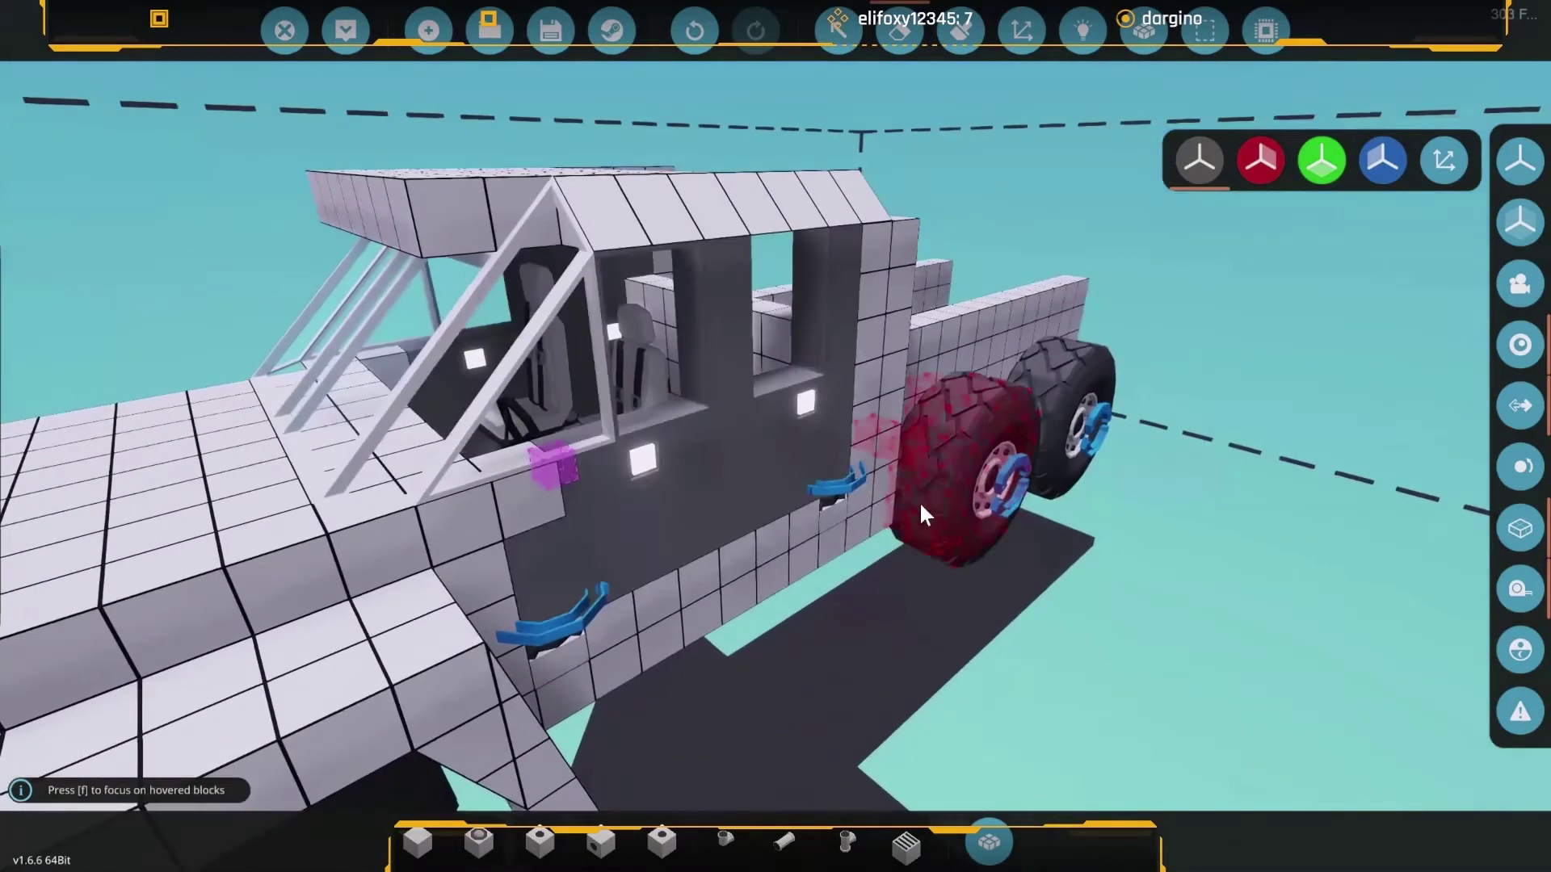
{"action": "key", "text": "i"}
{"action": "key", "text": "BackSpace"}
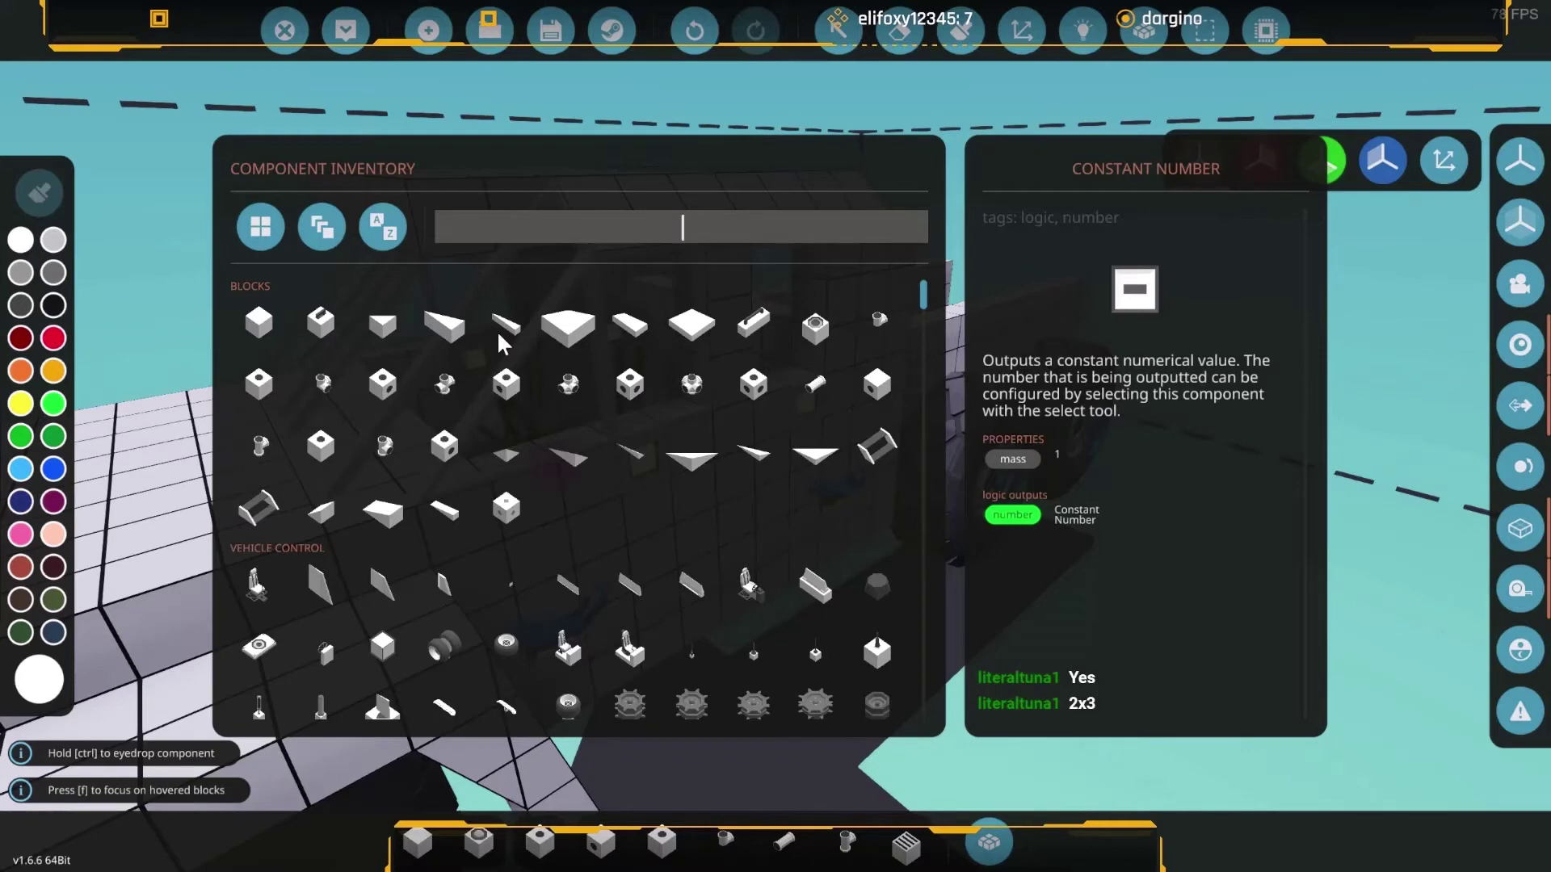
{"action": "type", "text": "wind"}
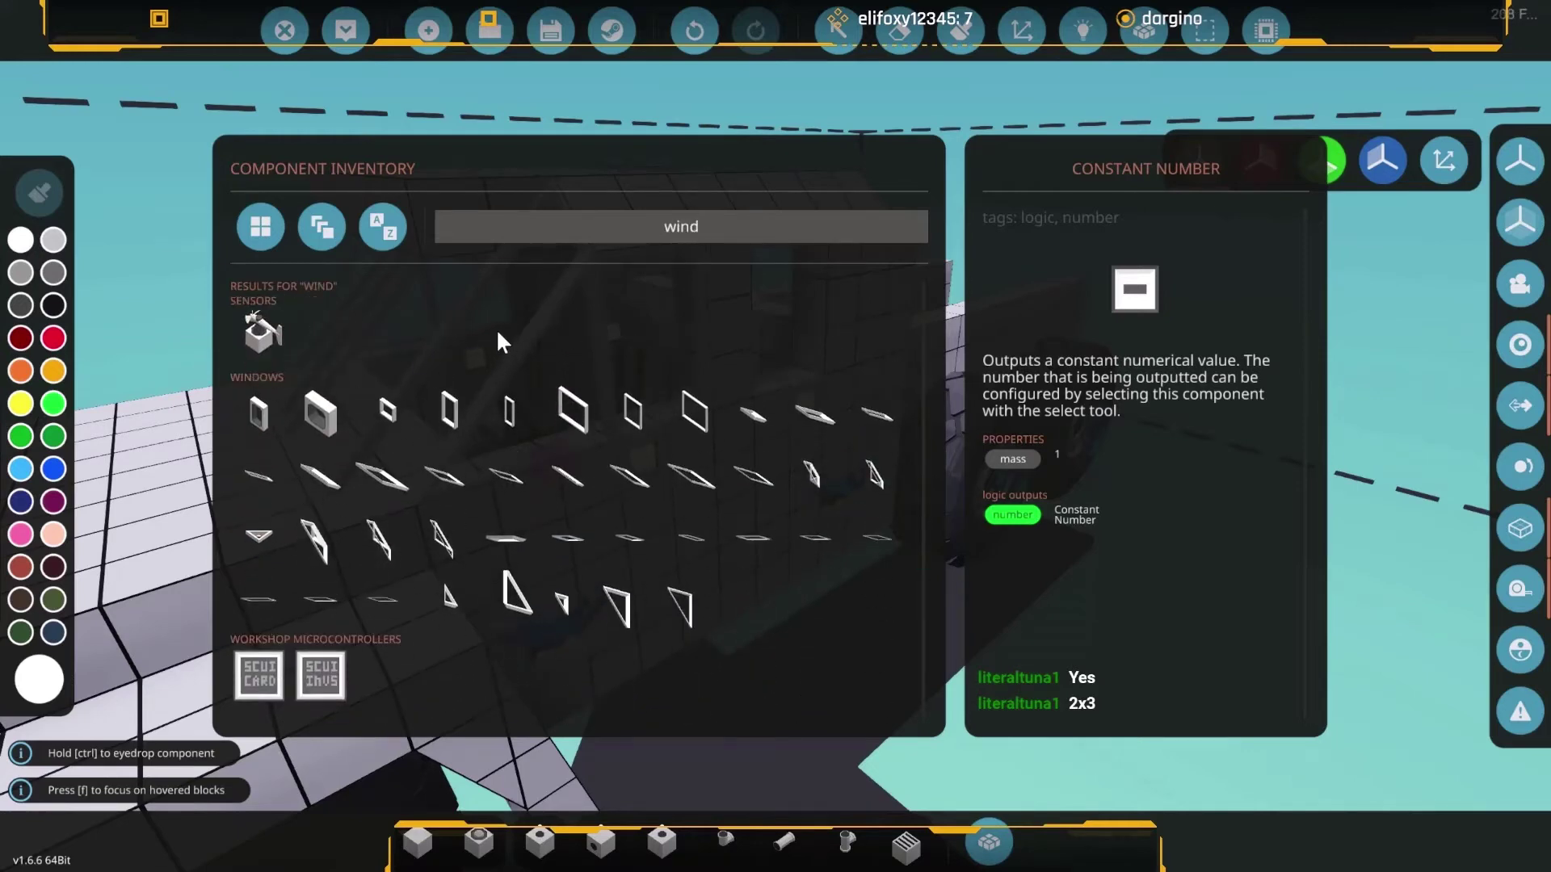
{"action": "left_click", "coordinate": [628, 413]}
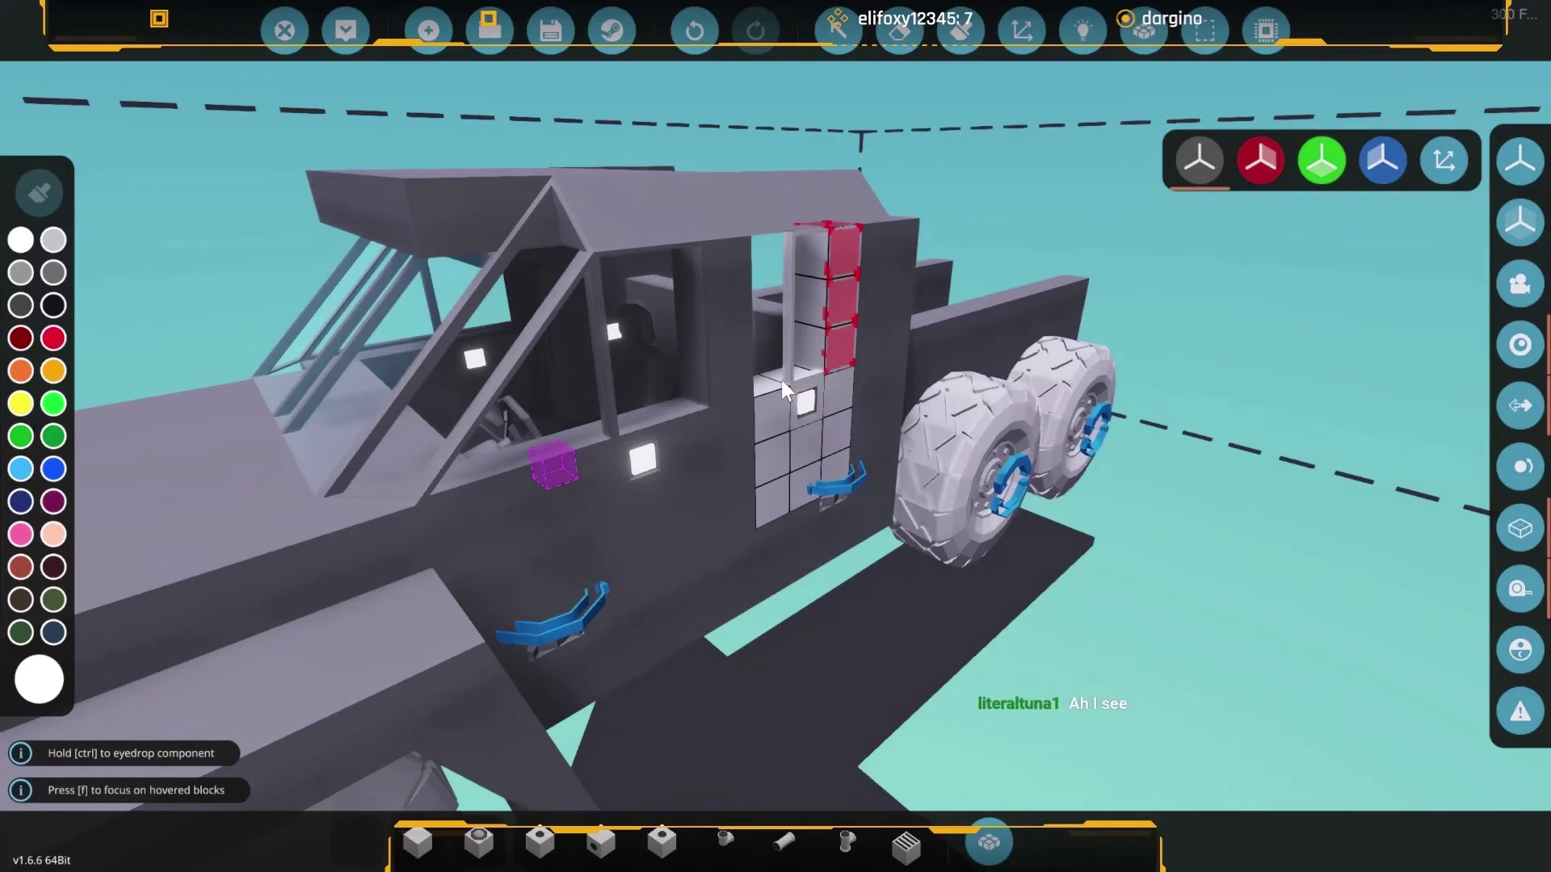
{"action": "left_click", "coordinate": [785, 379]}
{"action": "key", "text": "Escape"}
Fly around the truck to inspect the cab side, truck bed and roof.
{"action": "key", "text": "w"}
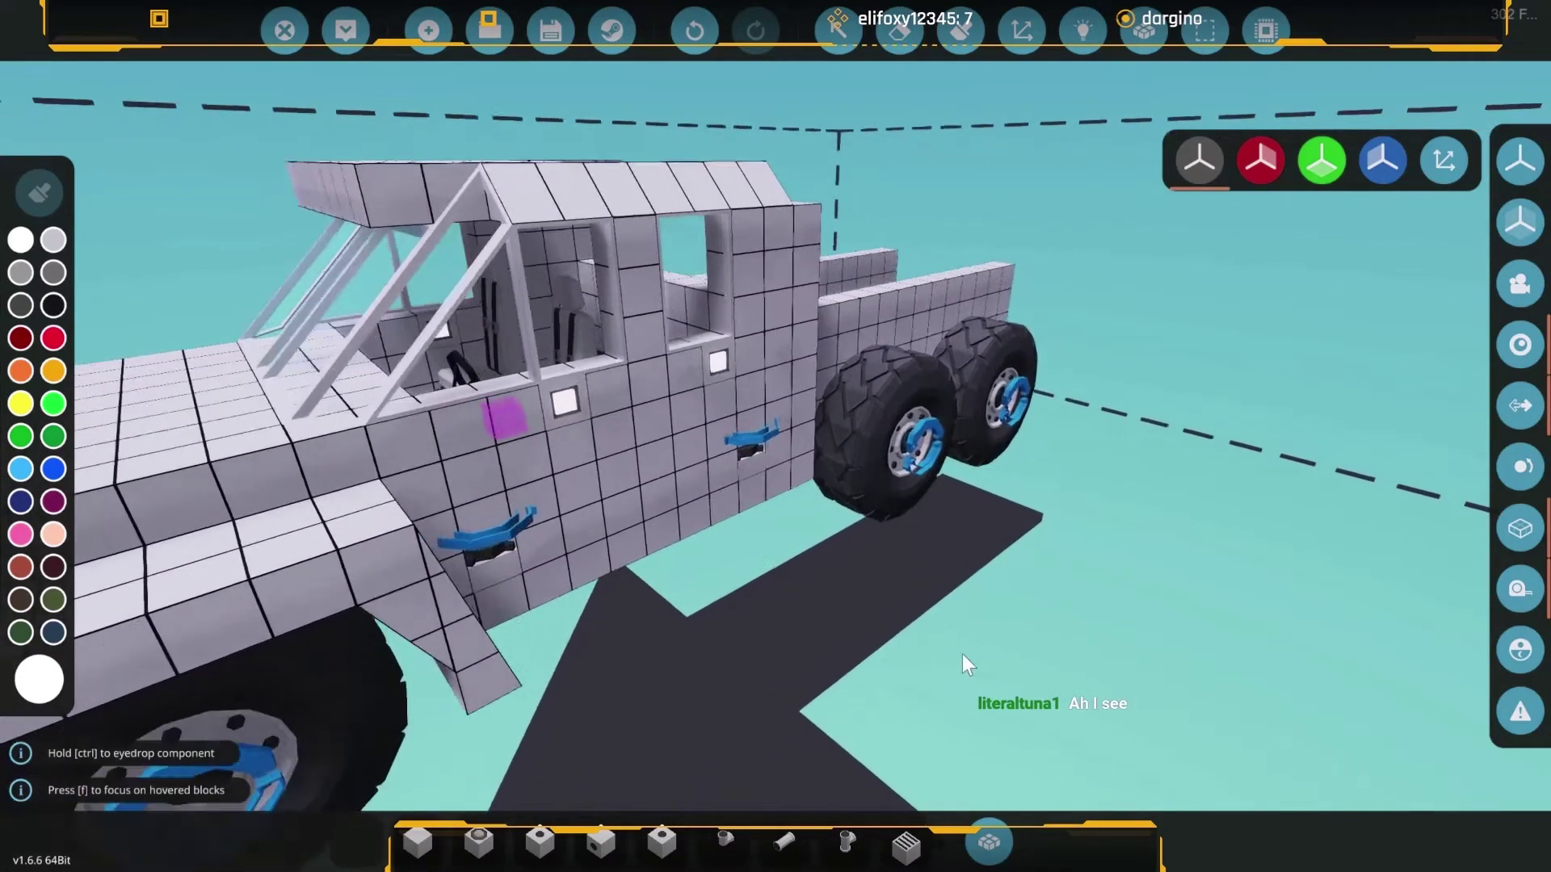
{"action": "key", "text": "w"}
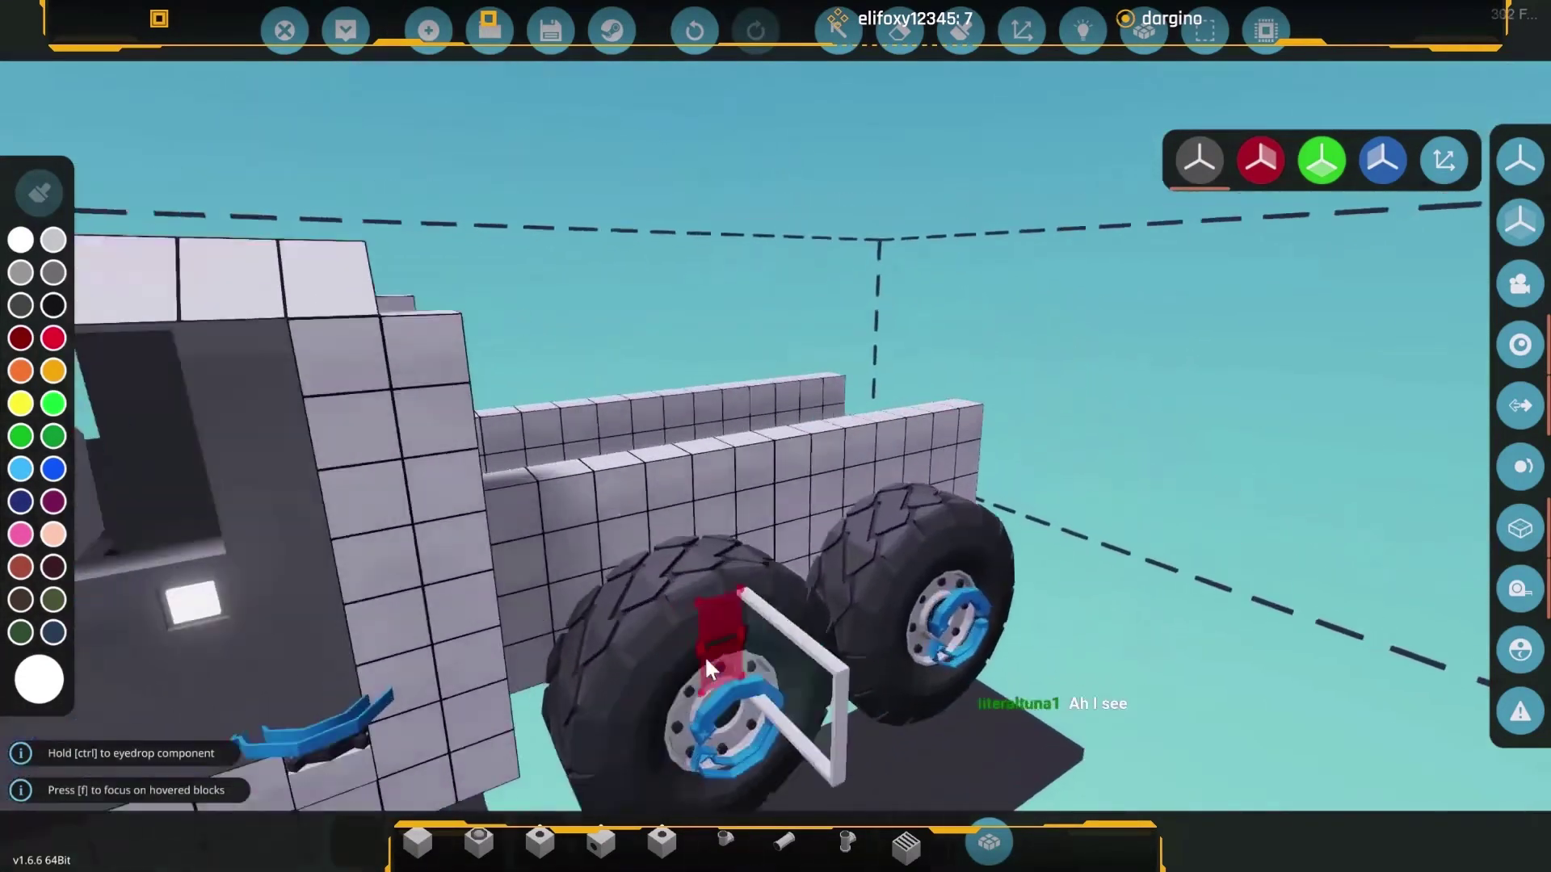
{"action": "key", "text": "w"}
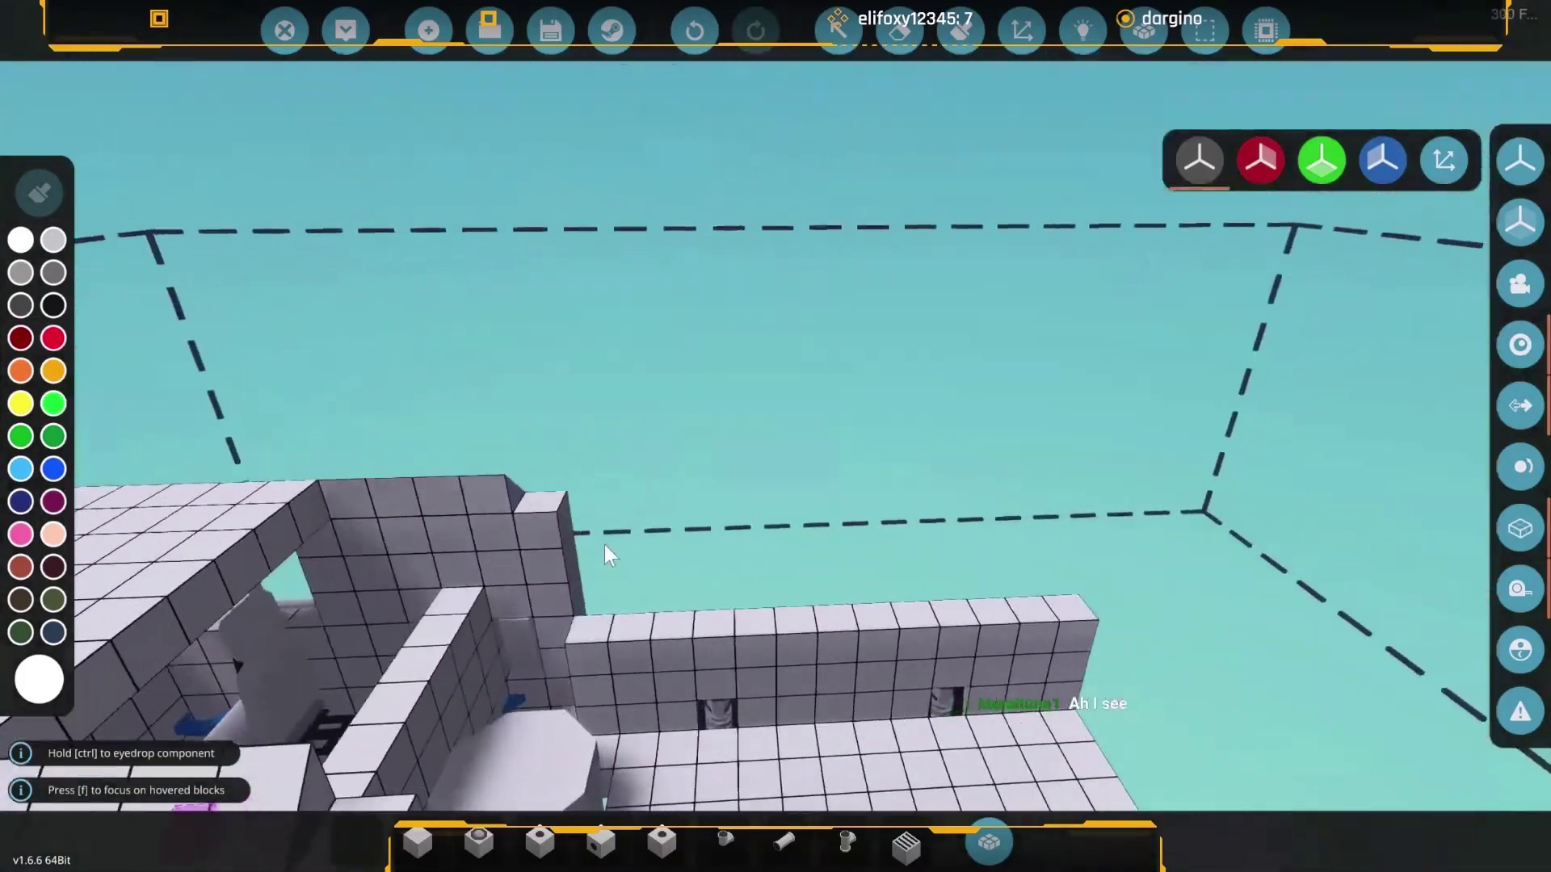
{"action": "key", "text": "w"}
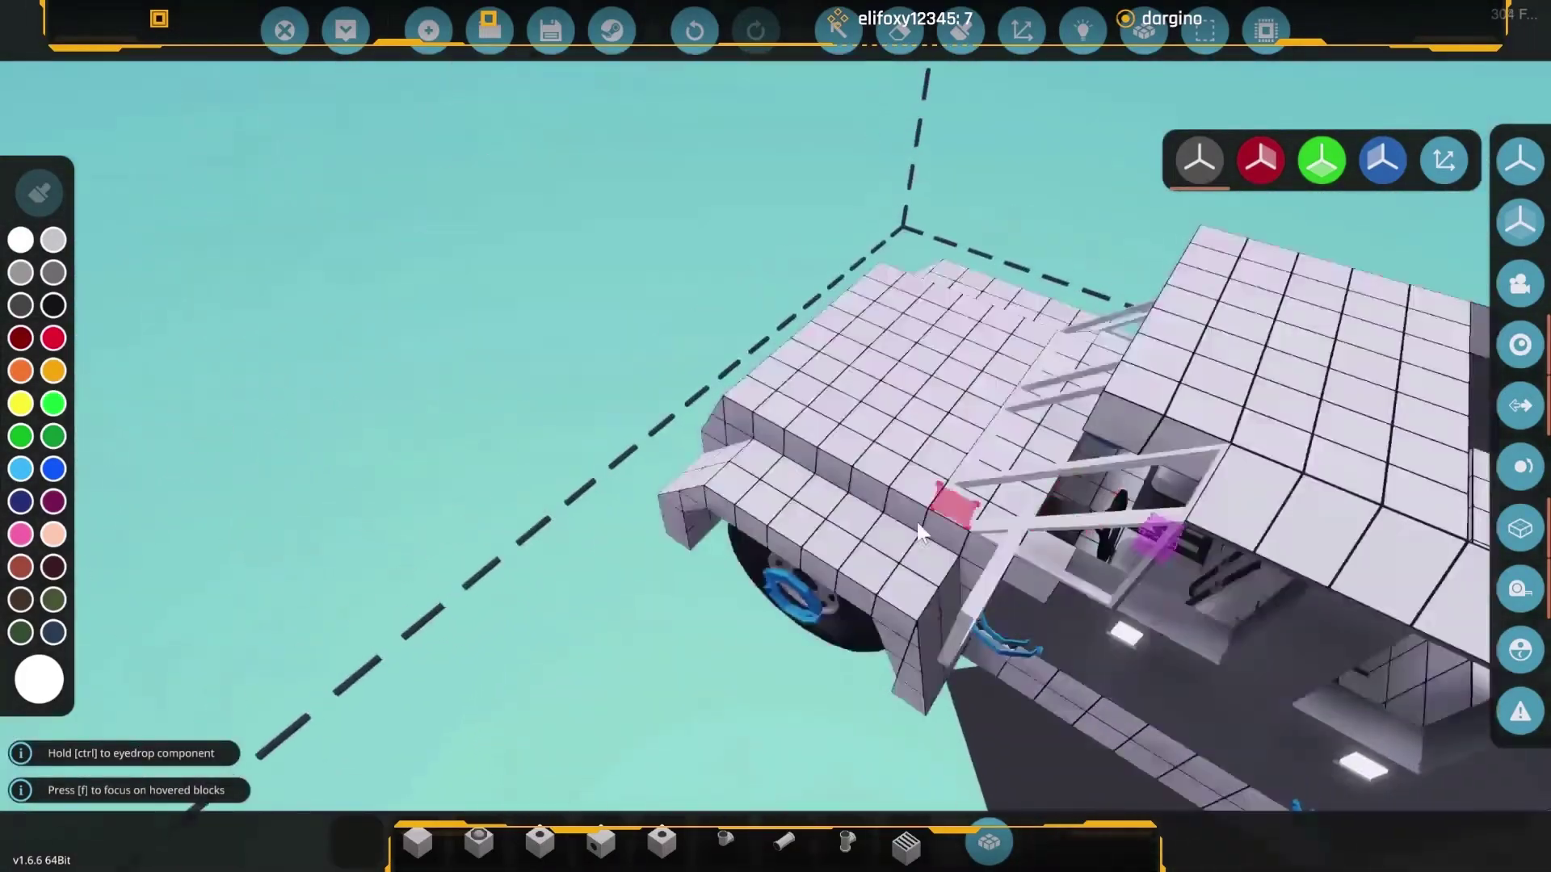
{"action": "key", "text": "w"}
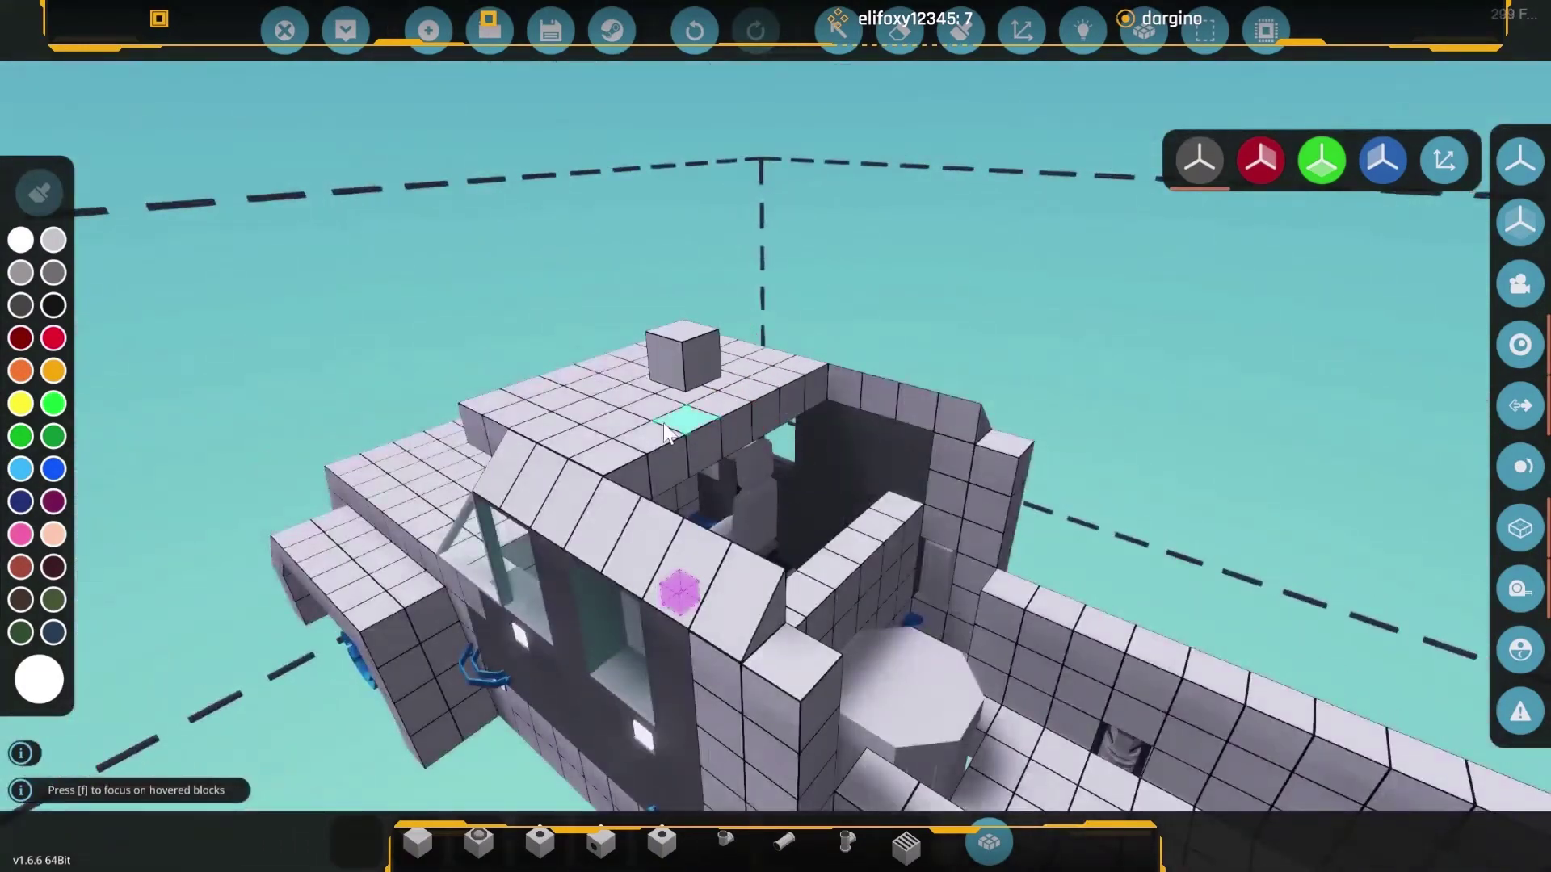
Remove the stray block on the cab roof and bring up the component inventory to search 'wind'.
{"action": "left_click", "coordinate": [894, 467]}
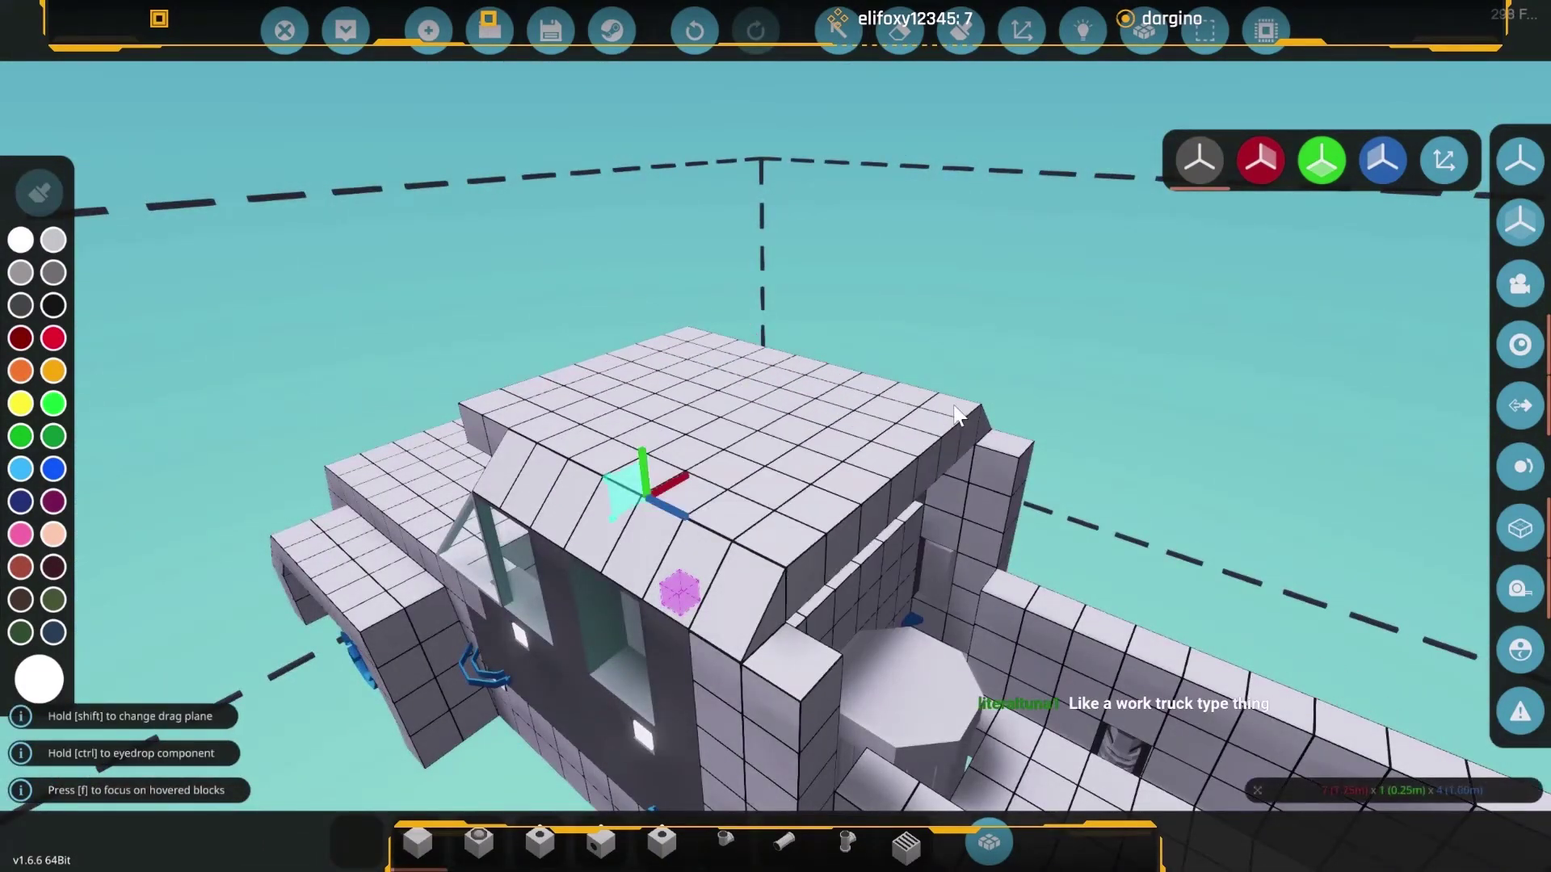
{"action": "right_click", "coordinate": [960, 406]}
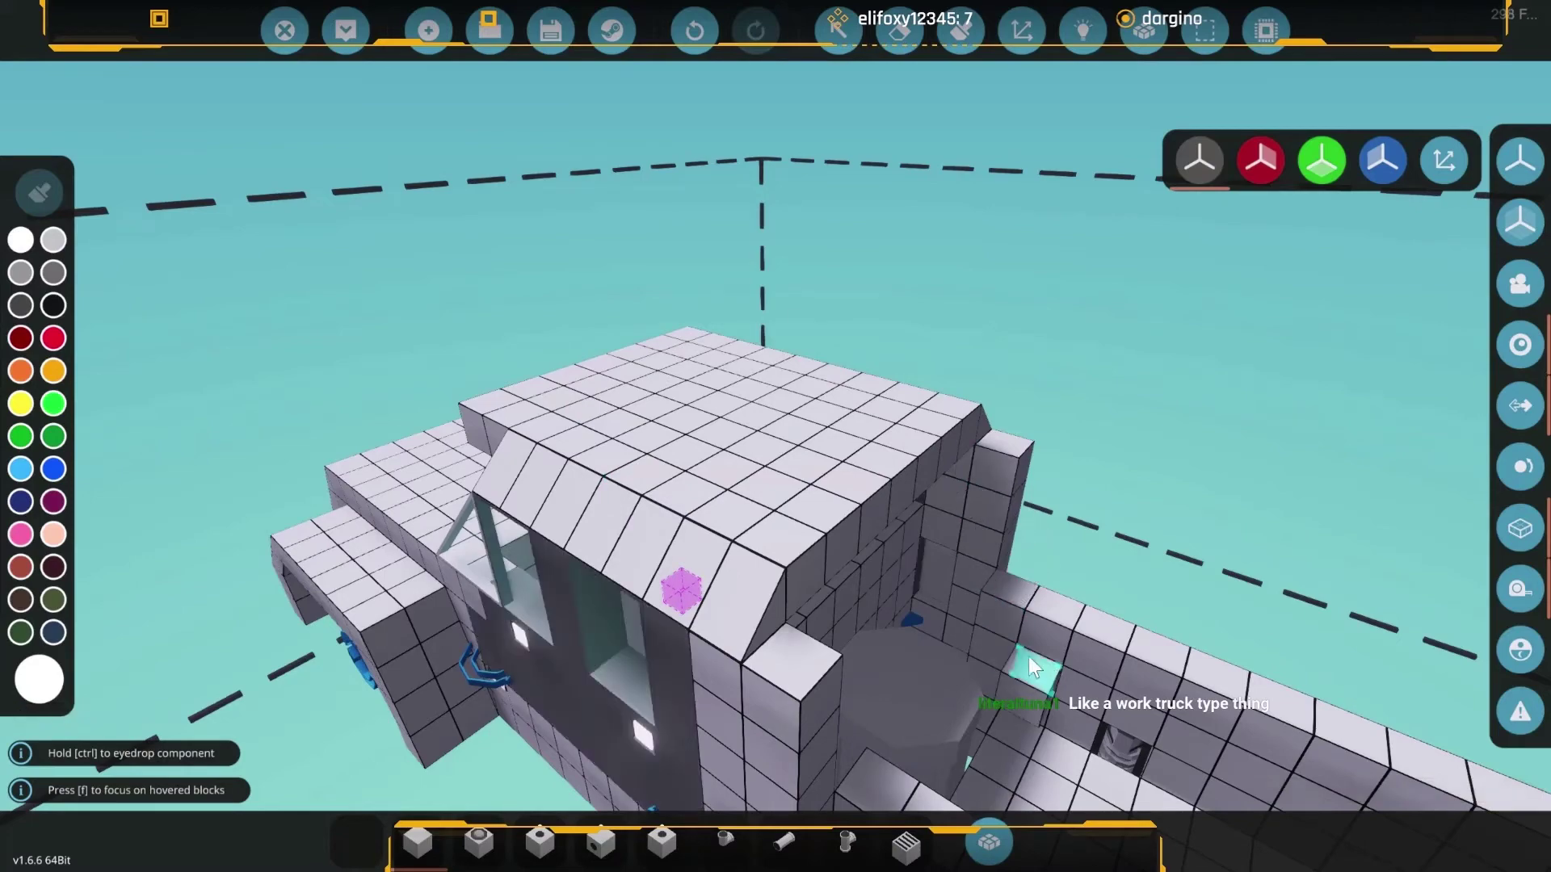
{"action": "scroll", "coordinate": [969, 630], "scroll_direction": "up", "scroll_amount": 6}
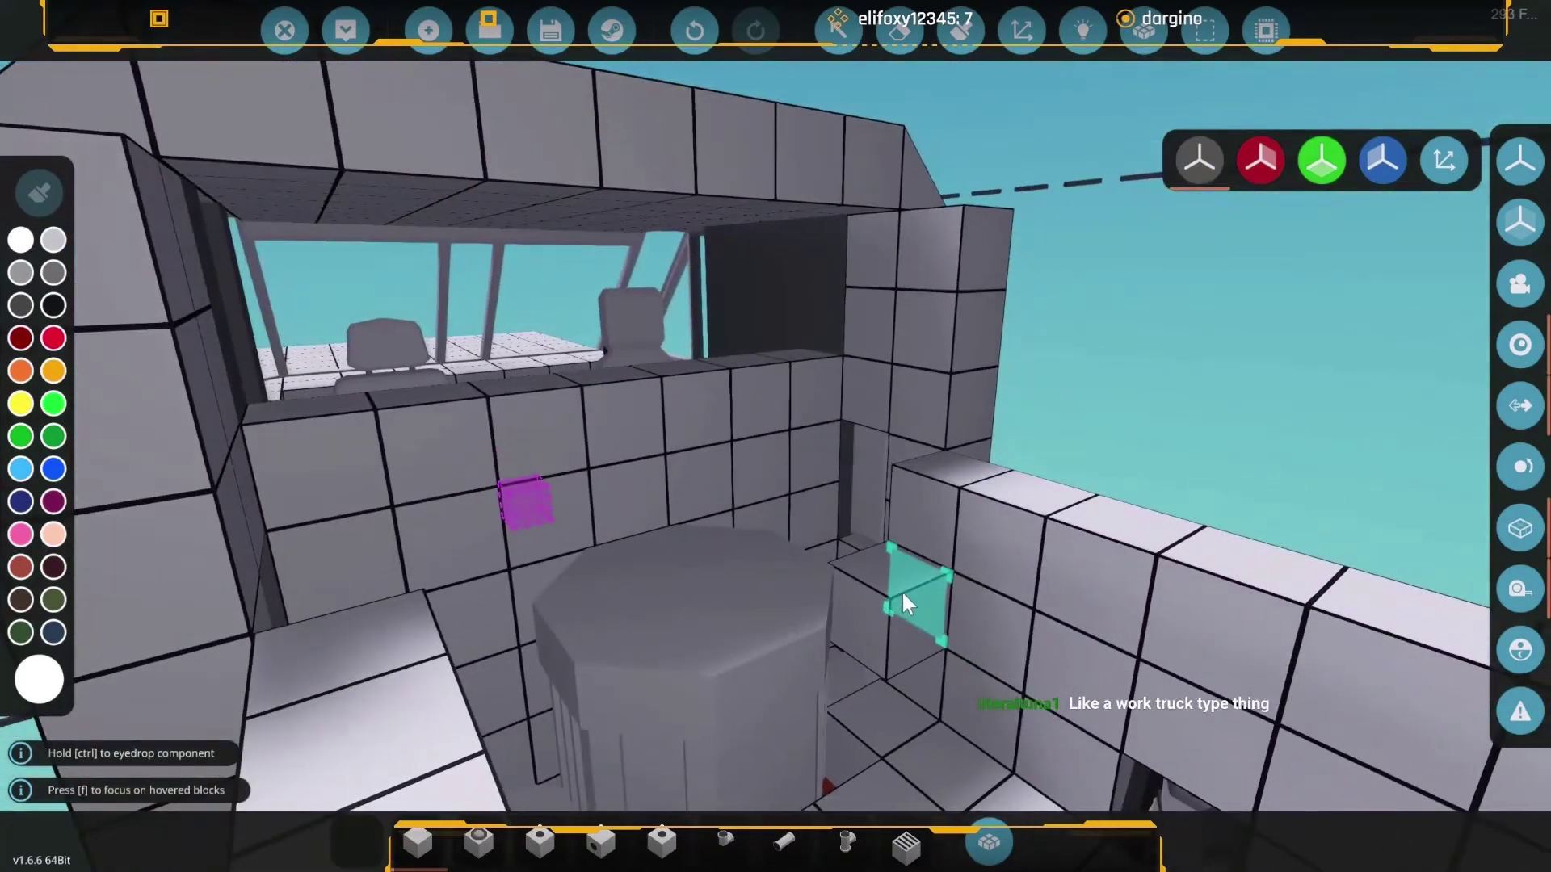
{"action": "key", "text": "Tab"}
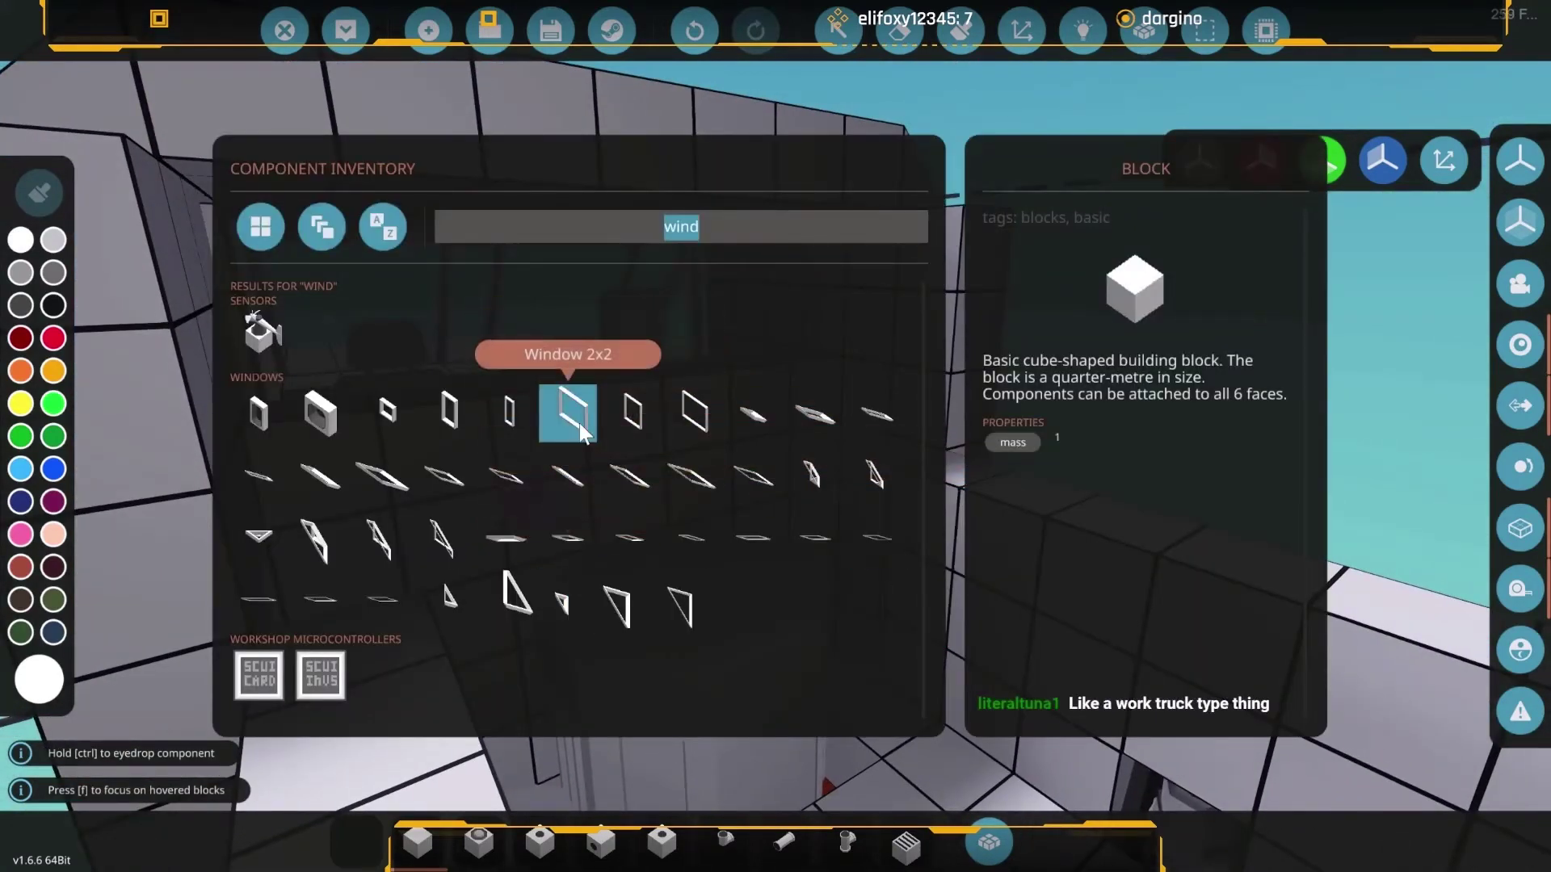
Place a Window 2x2 piece in the cab wall and lay a row across the rear wall.
{"action": "left_click", "coordinate": [687, 421]}
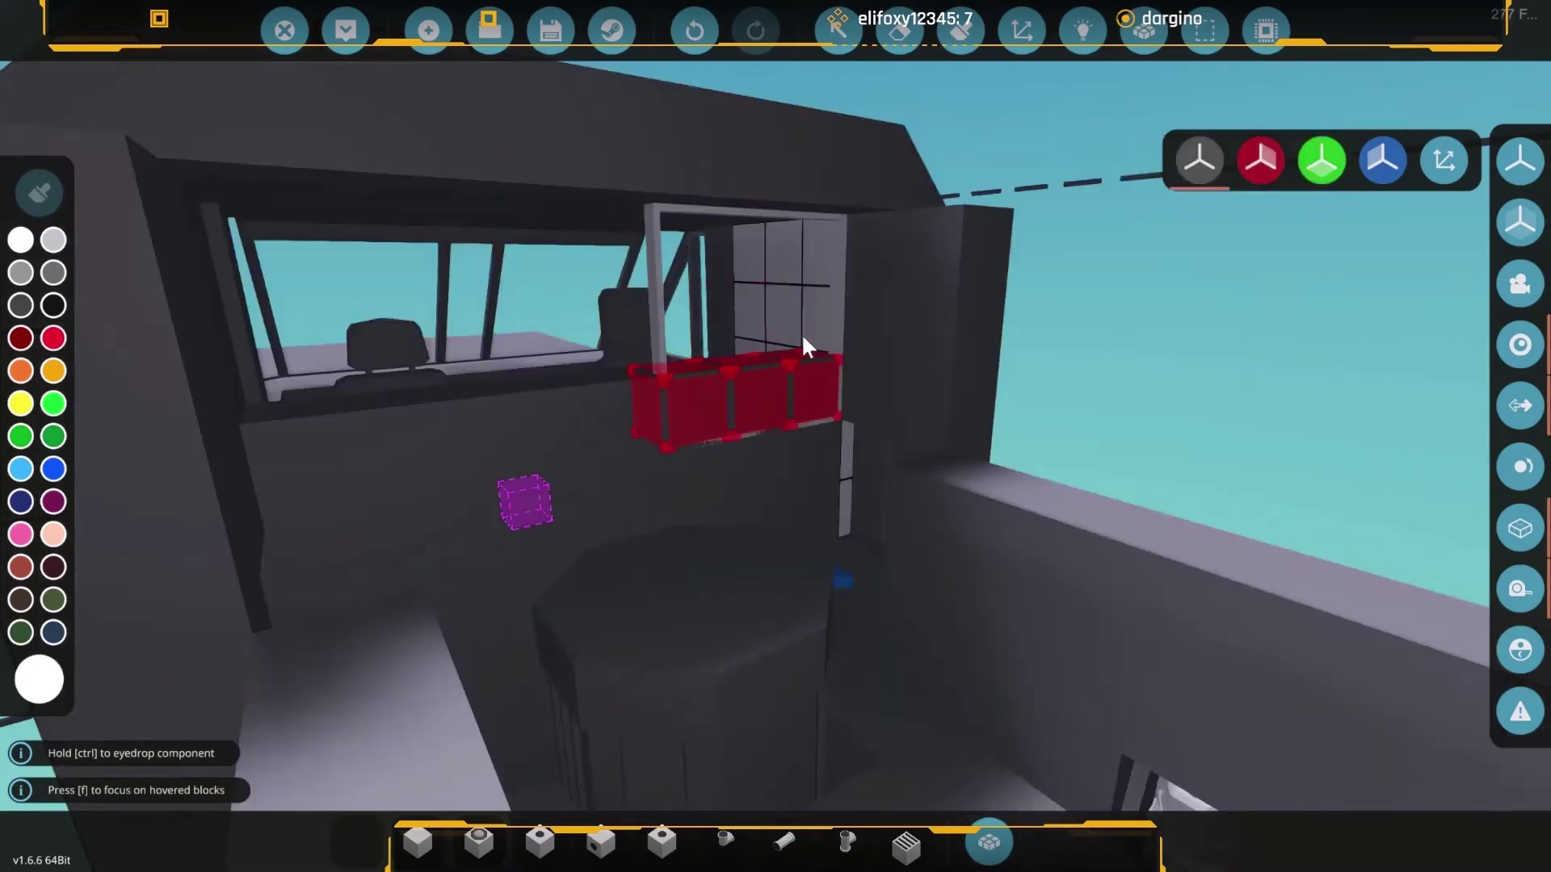
{"action": "left_click", "coordinate": [793, 339]}
{"action": "key", "text": "Escape"}
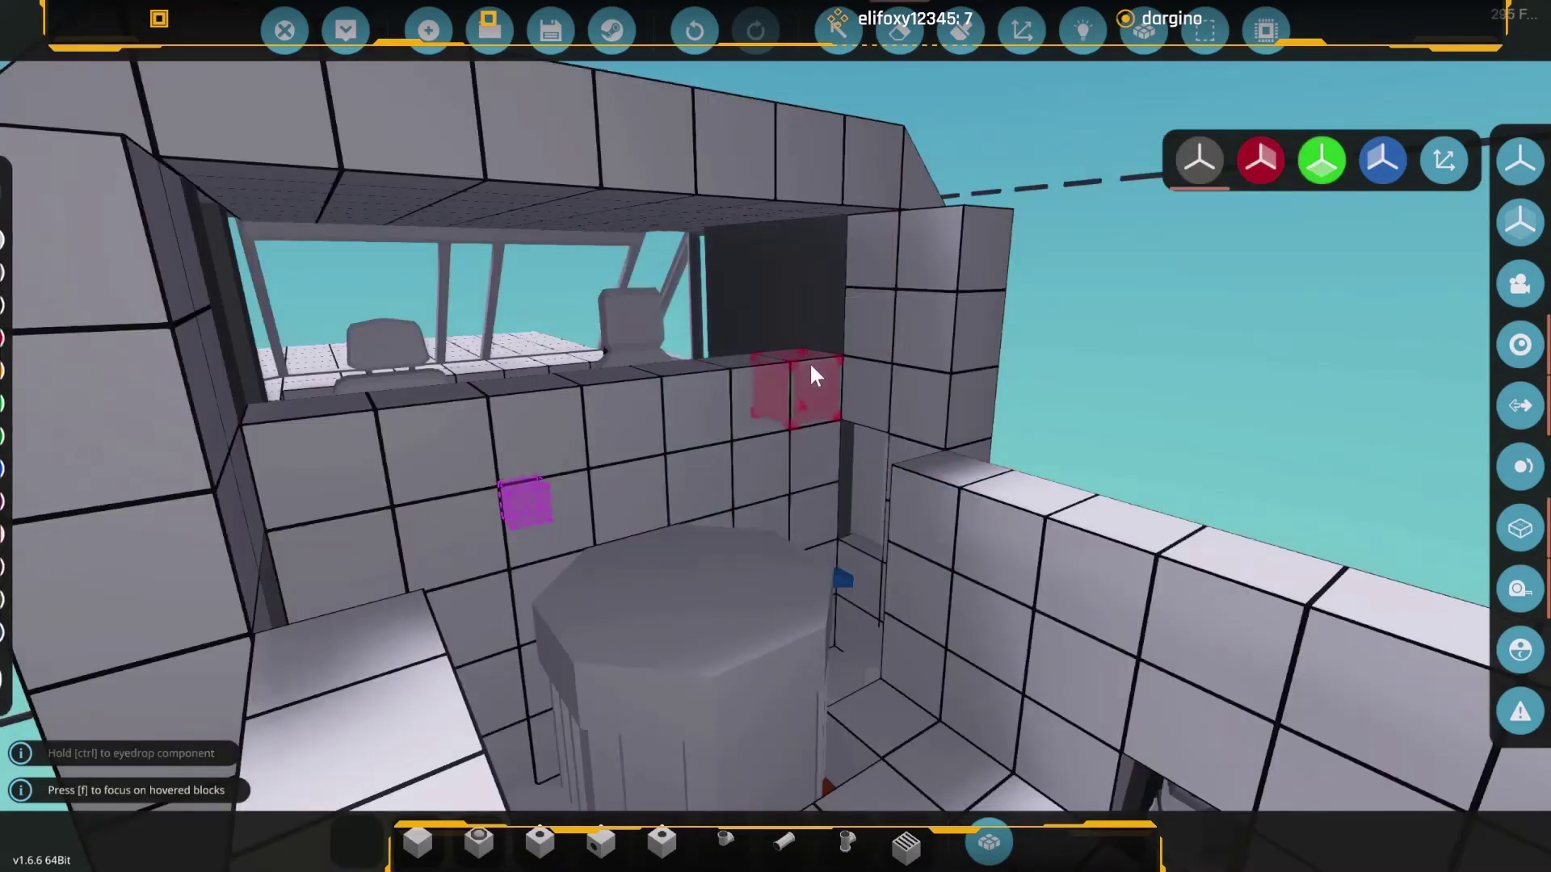
{"action": "left_click_drag", "start_coordinate": [754, 391], "coordinate": [316, 481]}
Fit Window 3x3 panes into the rear, right-hand and front-left cab openings.
{"action": "key", "text": "i"}
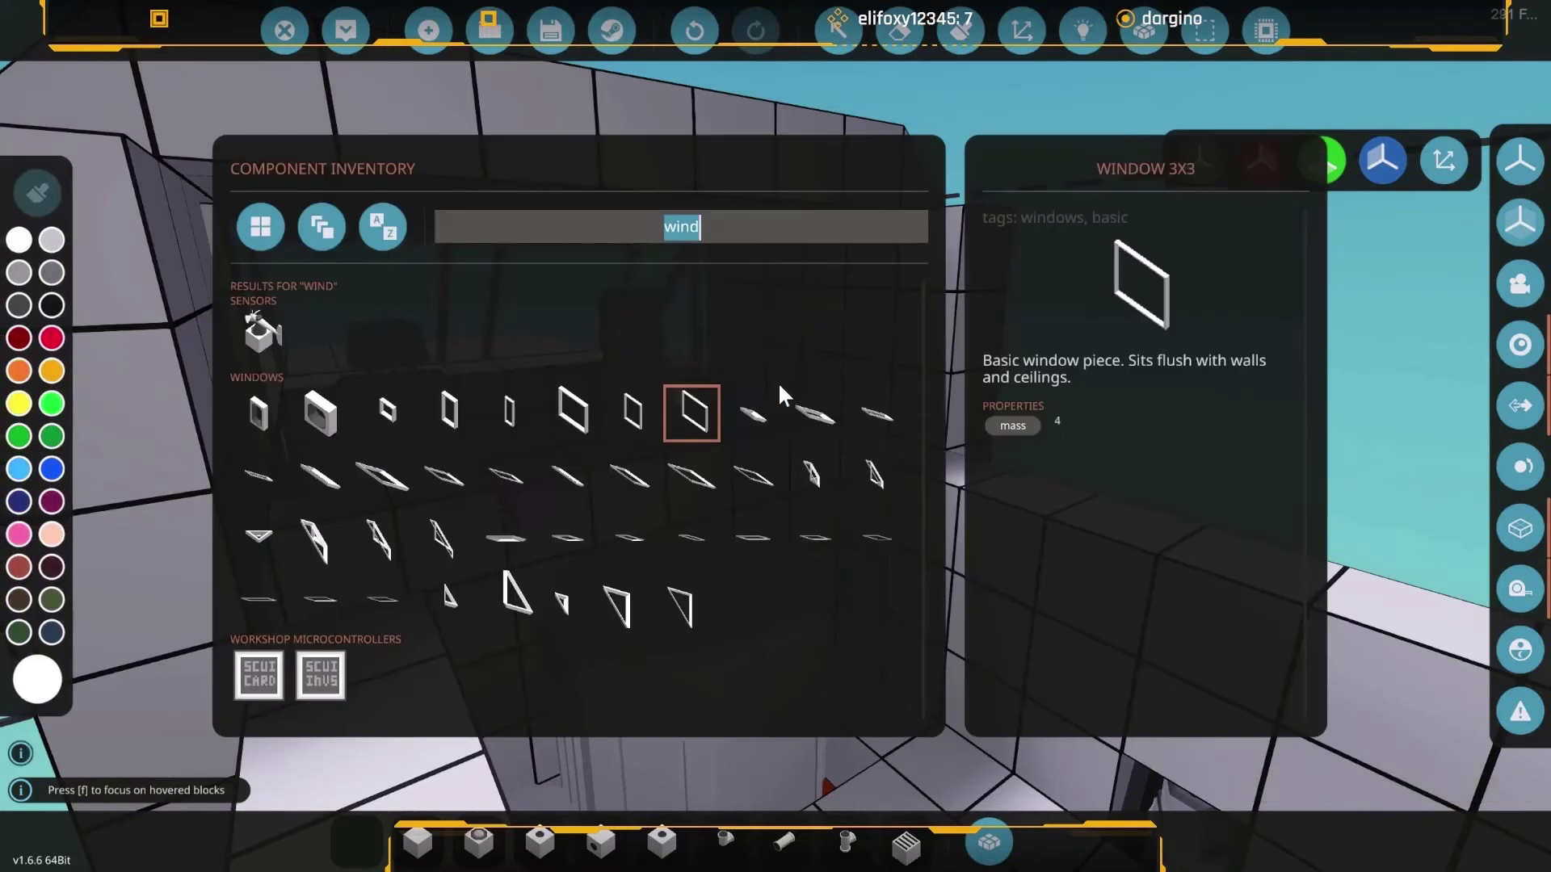
{"action": "left_click", "coordinate": [717, 417]}
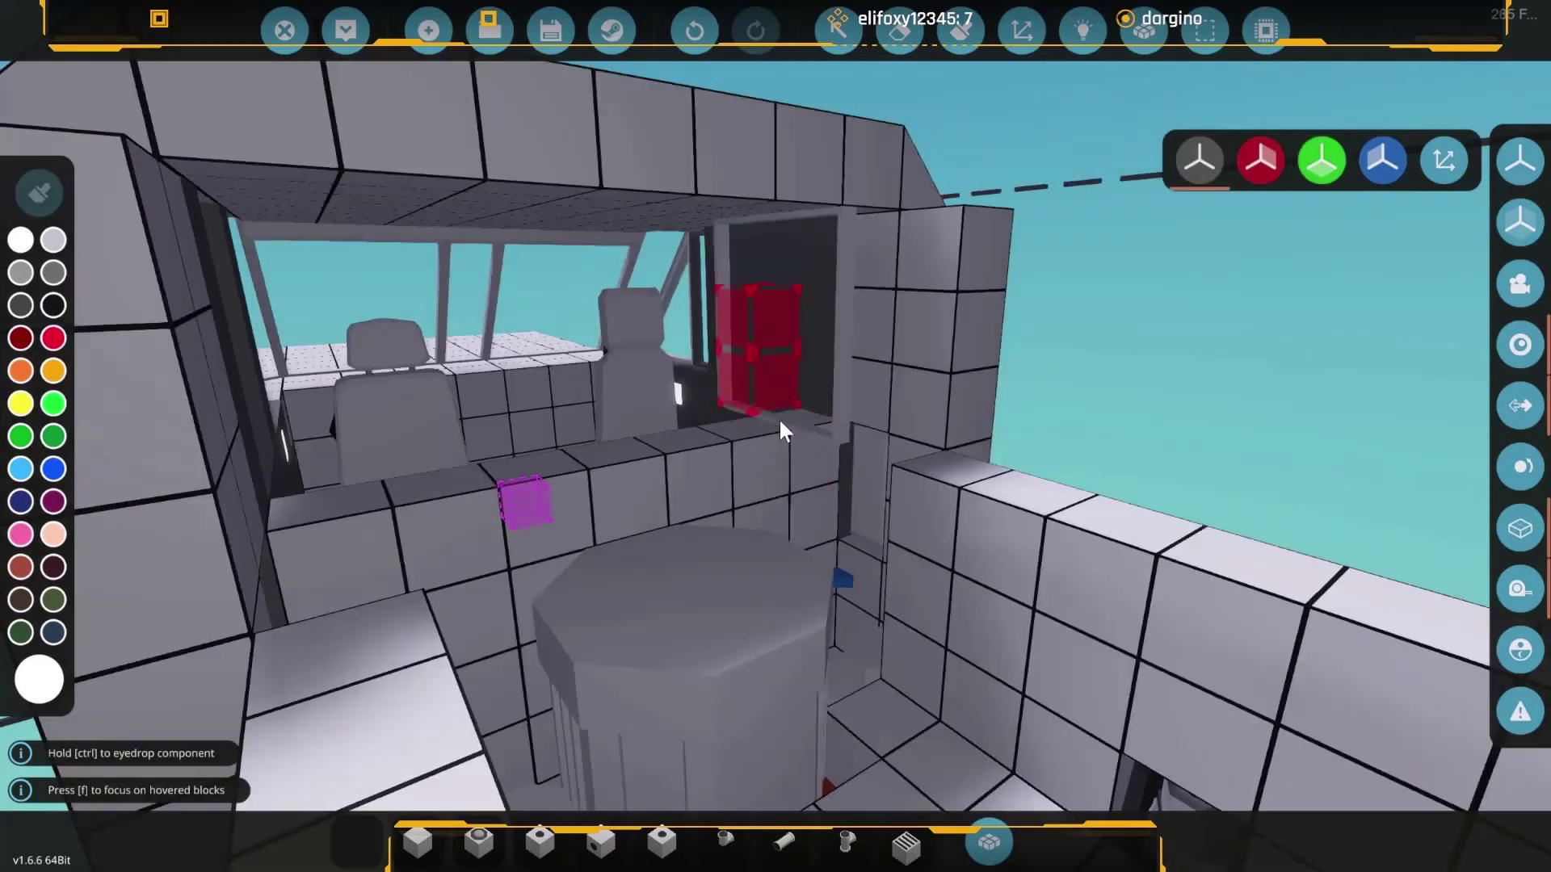
{"action": "left_click", "coordinate": [774, 416]}
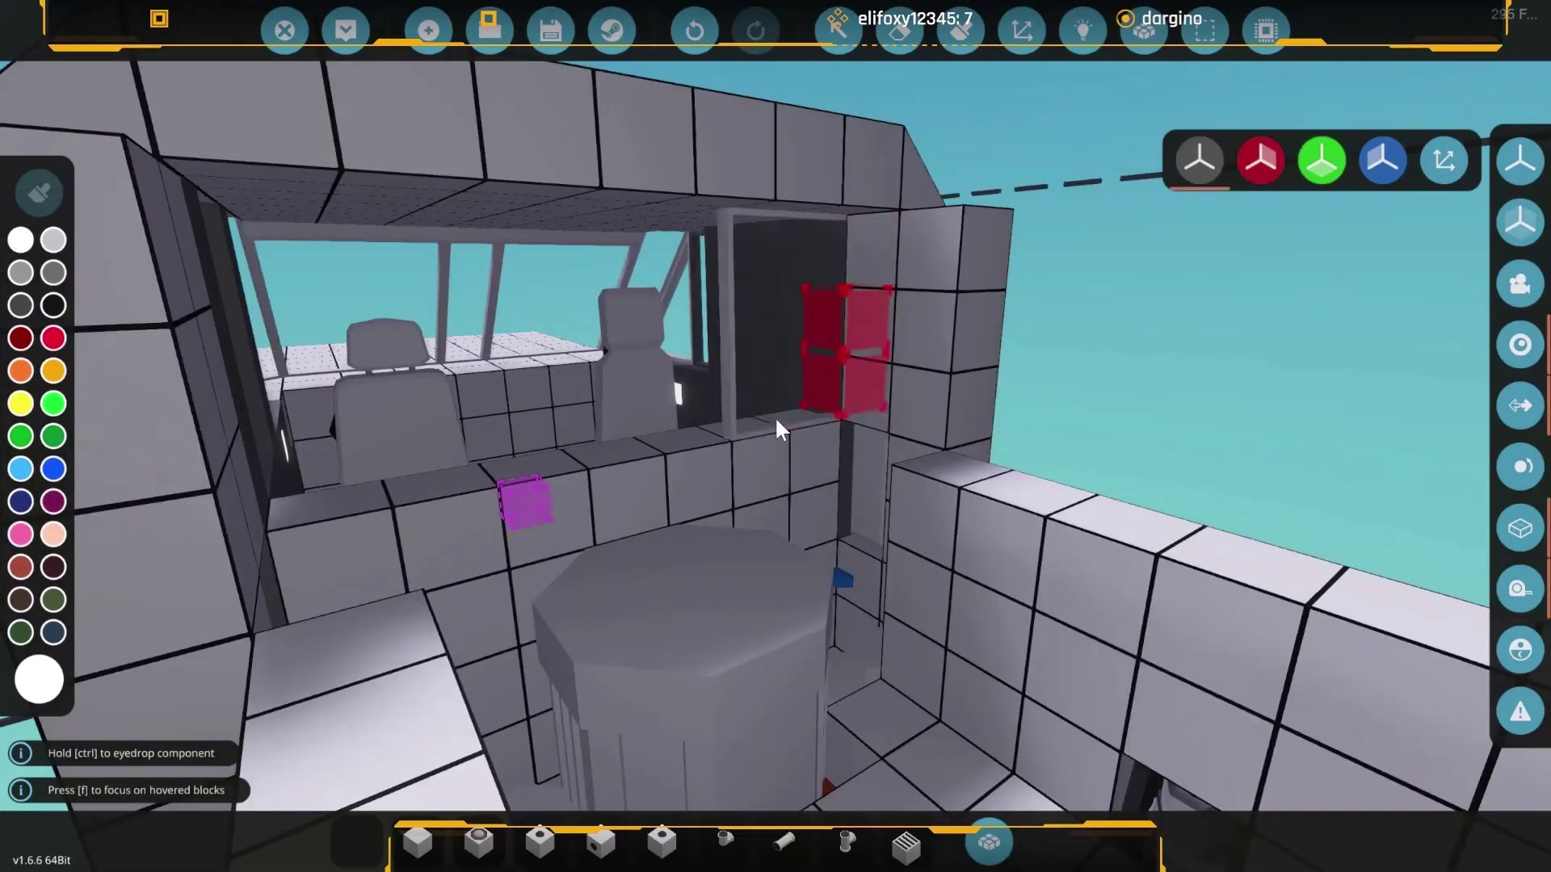
{"action": "left_click", "coordinate": [774, 416]}
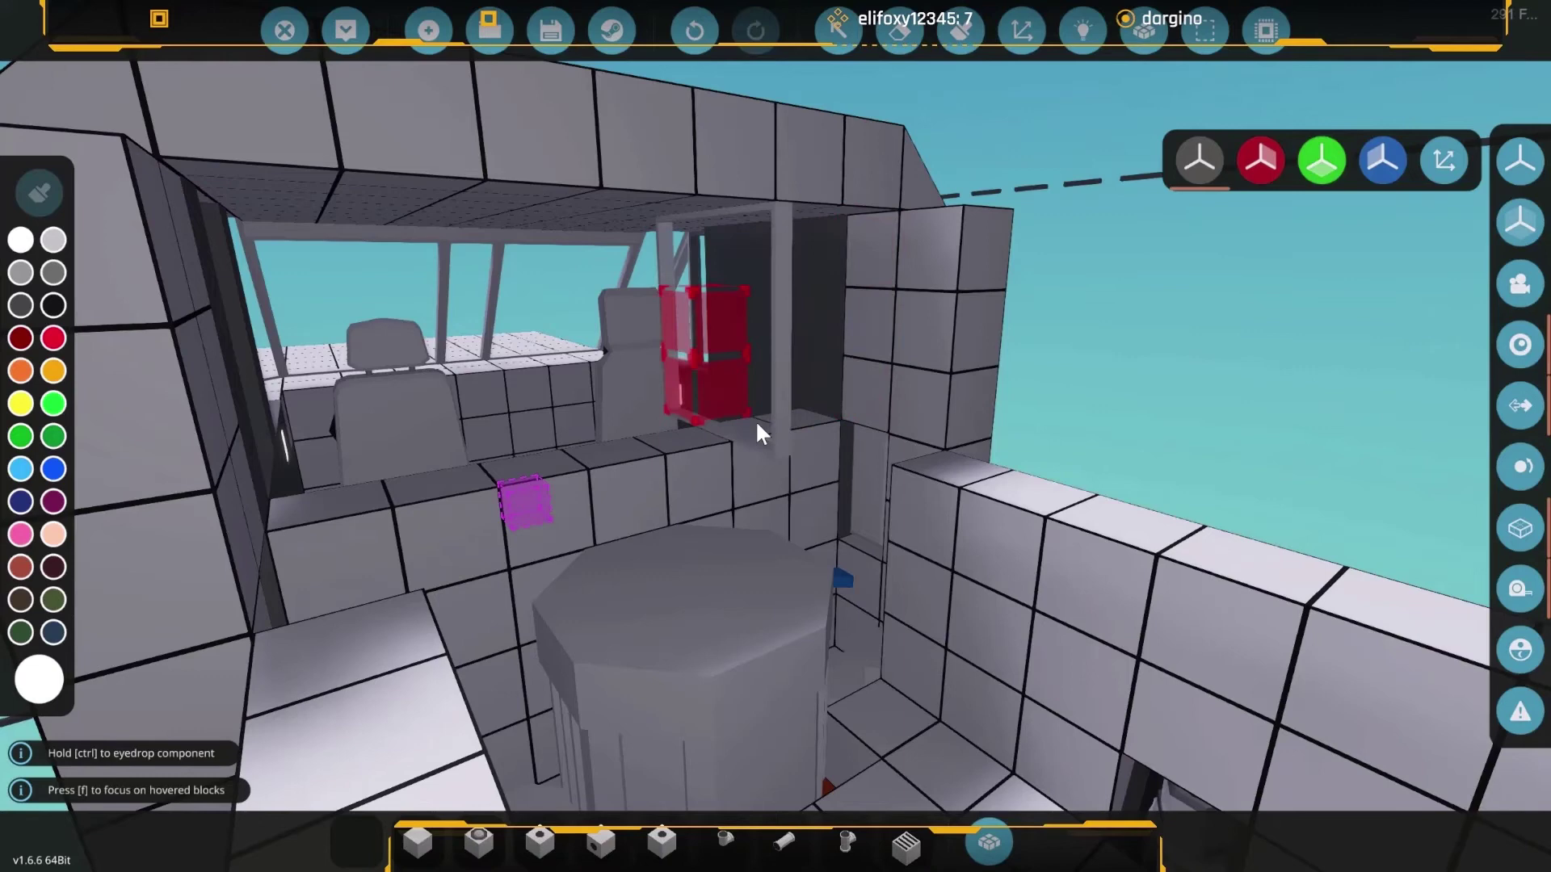
{"action": "left_click", "coordinate": [510, 450]}
{"action": "left_click", "coordinate": [398, 483]}
Select the 1x3 window piece and remove the angled wedge in front of the post.
{"action": "key", "text": "e"}
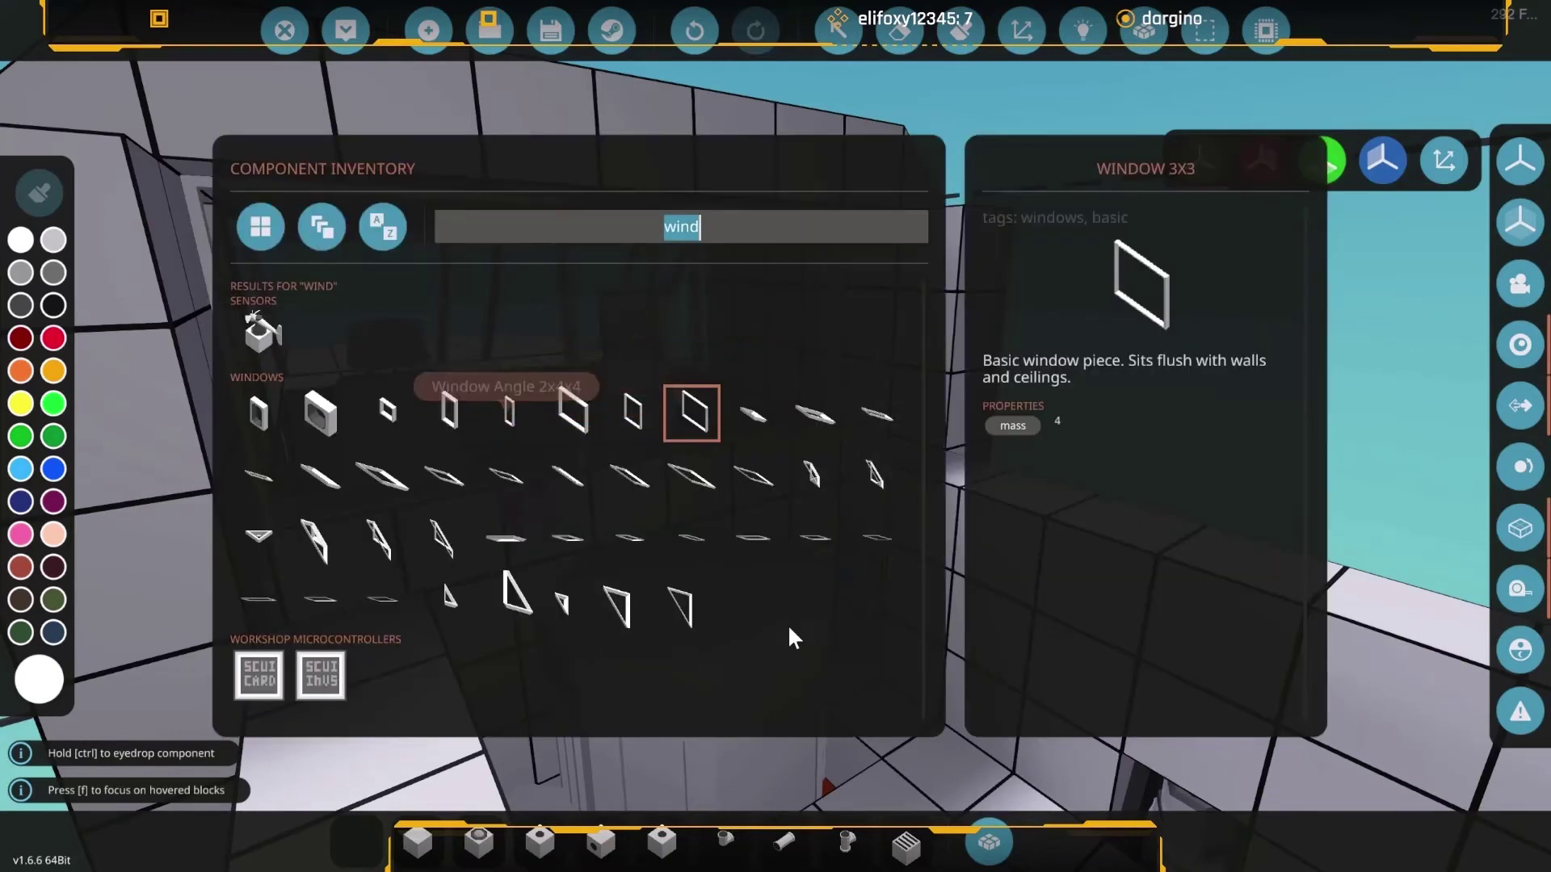
{"action": "left_click", "coordinate": [502, 422]}
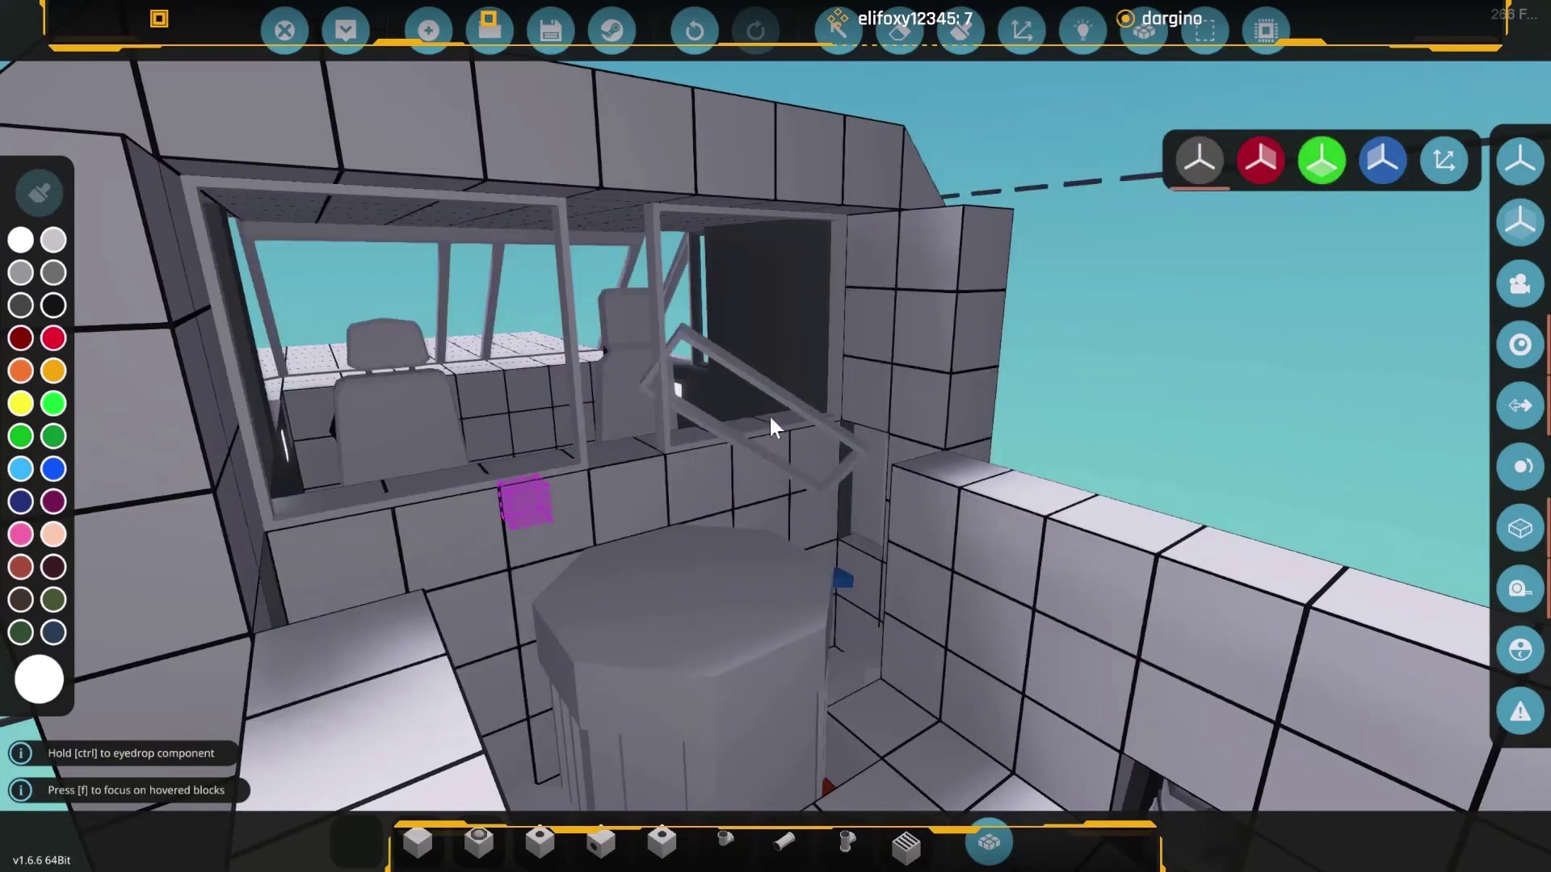
{"action": "right_click", "coordinate": [620, 457]}
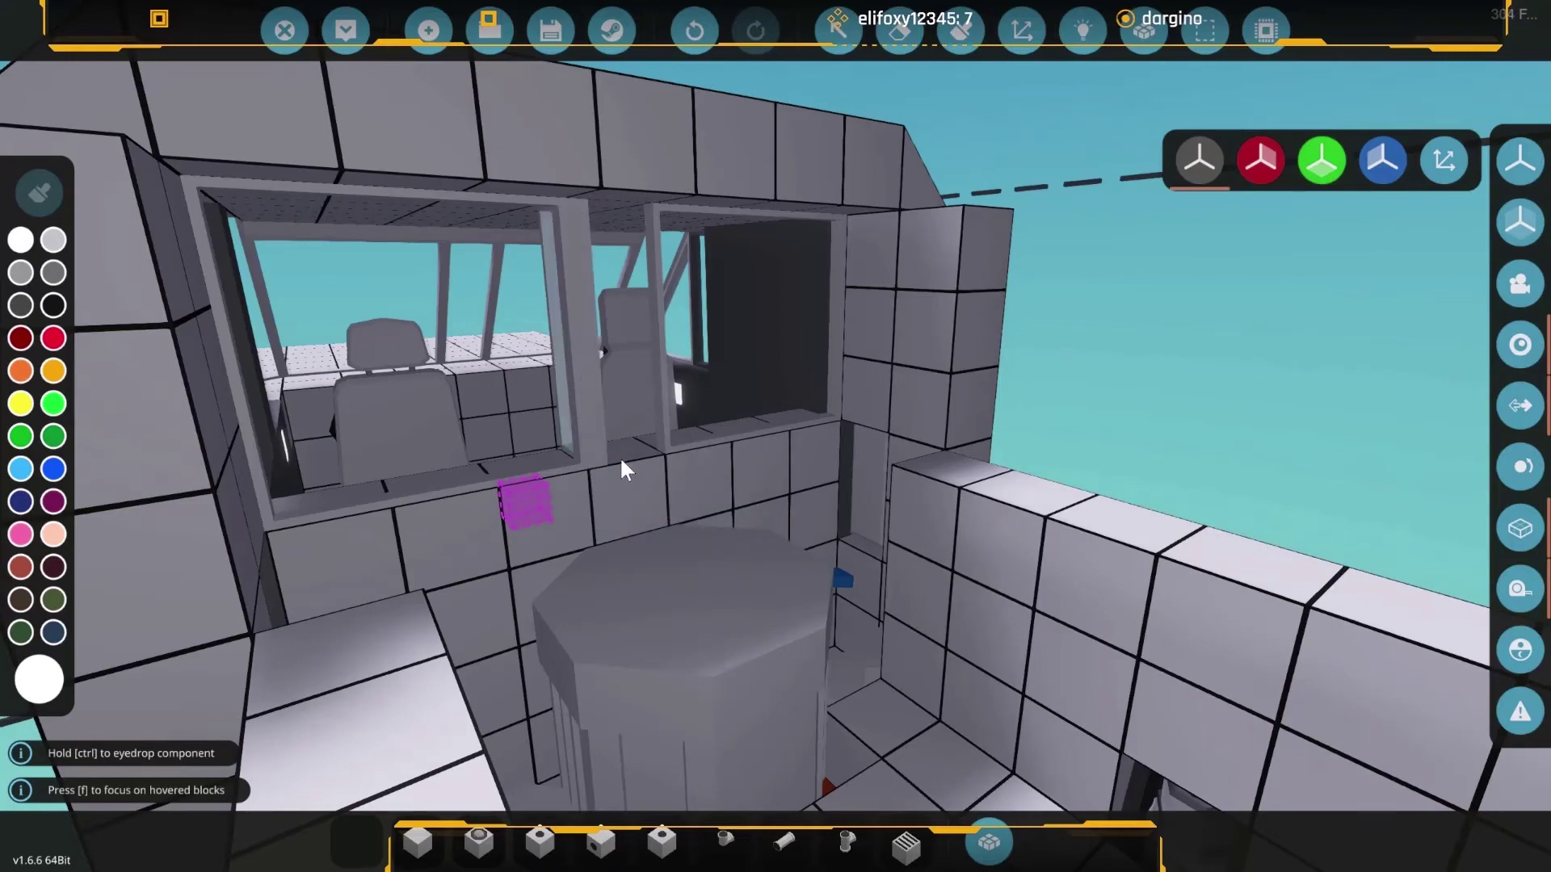
{"action": "right_click", "coordinate": [620, 457]}
{"action": "mouse_move", "coordinate": [630, 478]}
{"action": "left_mouse_down"}
{"action": "mouse_move", "coordinate": [616, 602]}
{"action": "mouse_move", "coordinate": [517, 517]}
{"action": "left_mouse_up"}
{"action": "scroll", "coordinate": [617, 603], "scroll_direction": "down", "scroll_amount": 3}
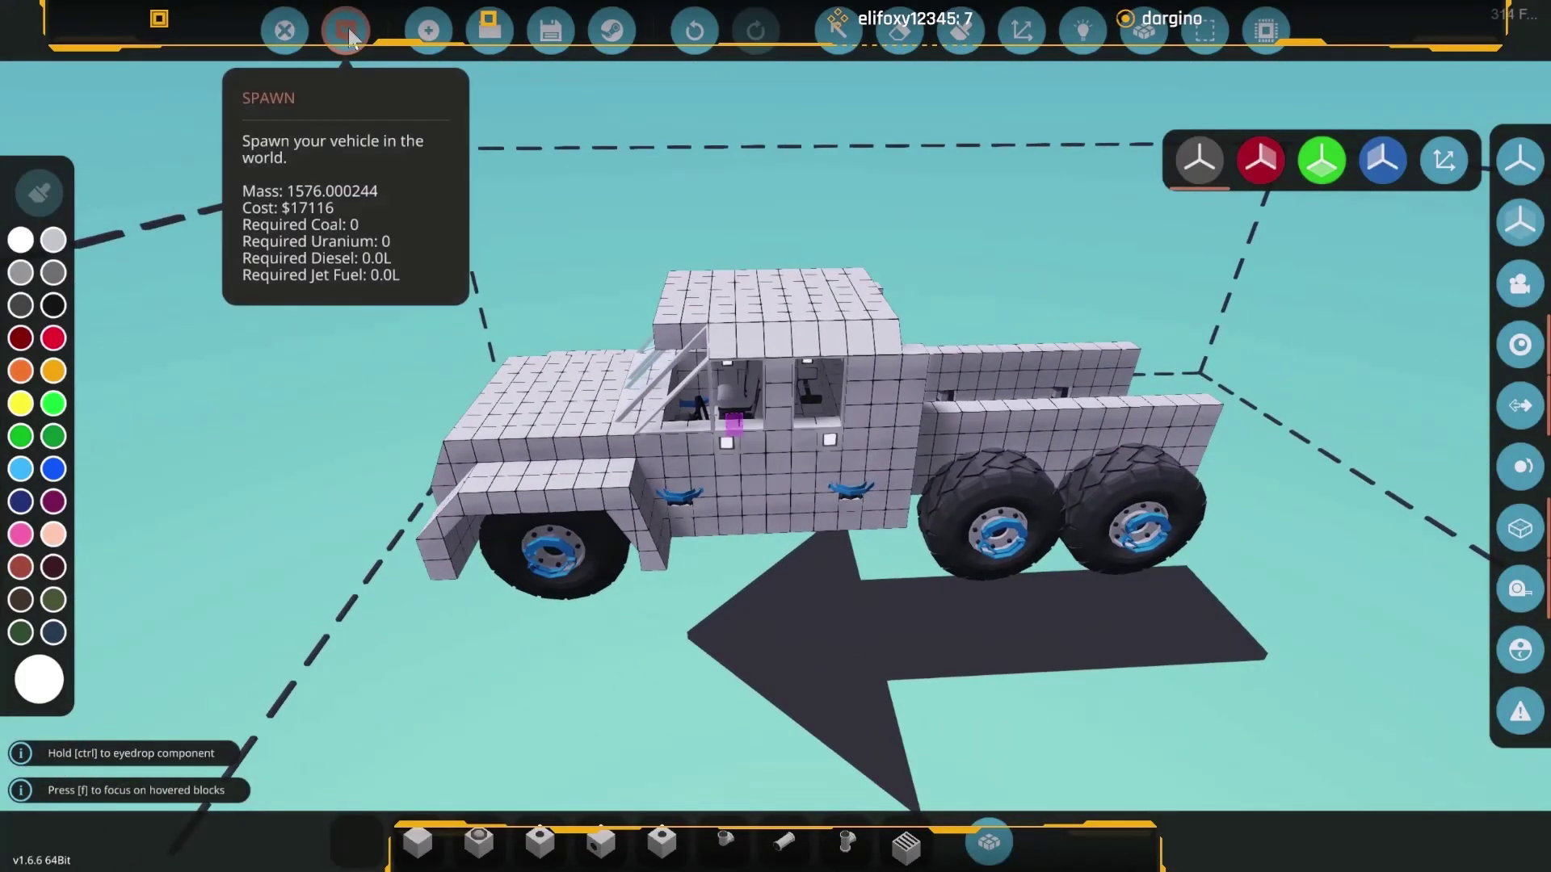
Spawn the truck and walk up to it, looking into the cabin at the driver seat.
{"action": "left_click", "coordinate": [348, 28]}
{"action": "key", "text": "w"}
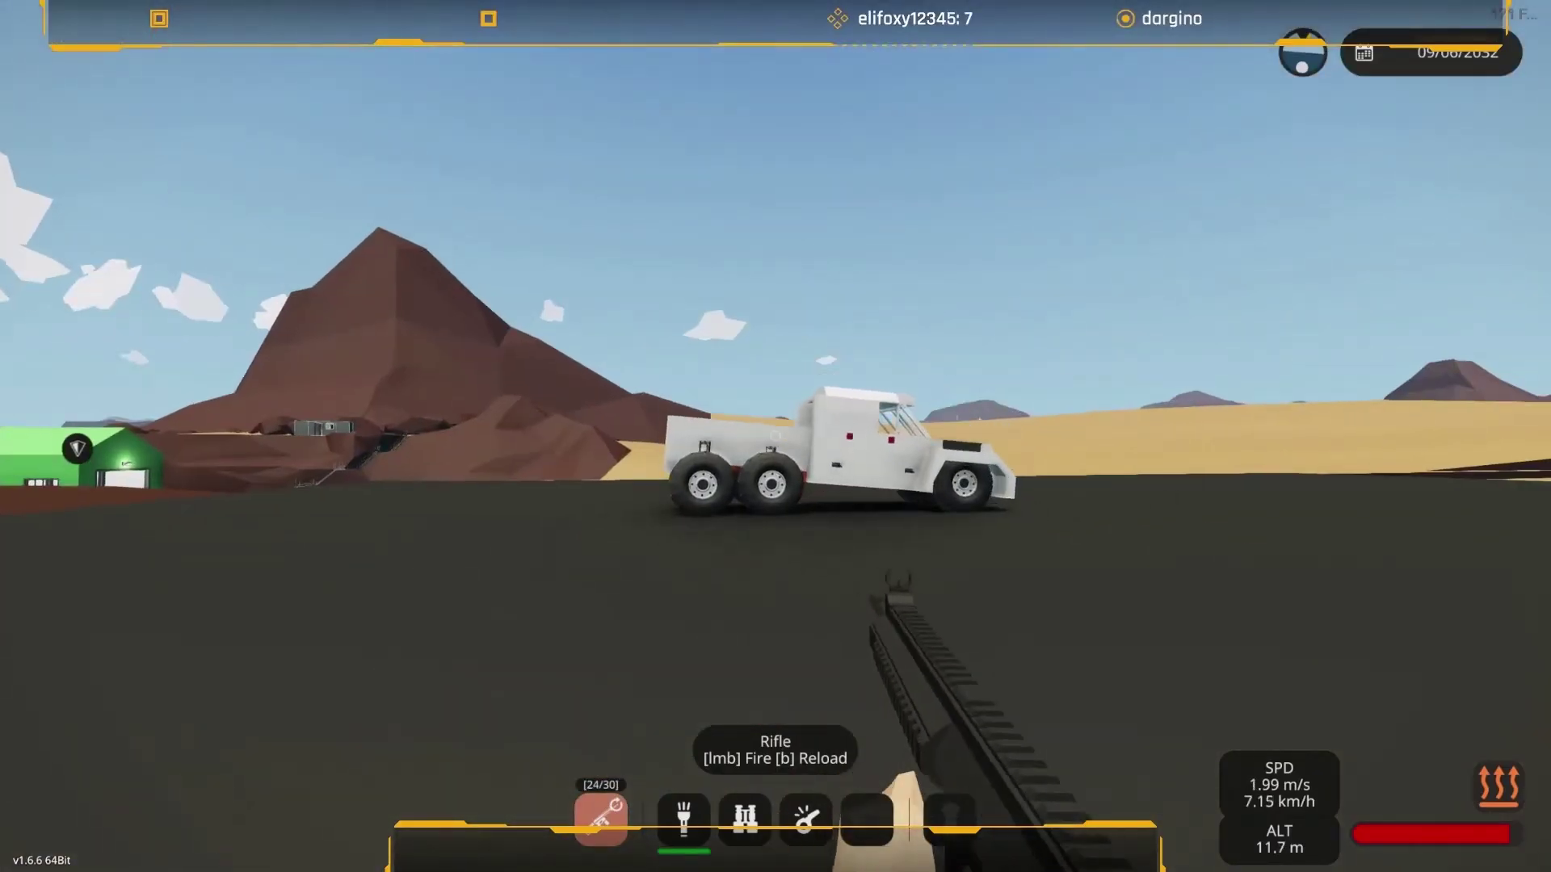
{"action": "key", "text": "w"}
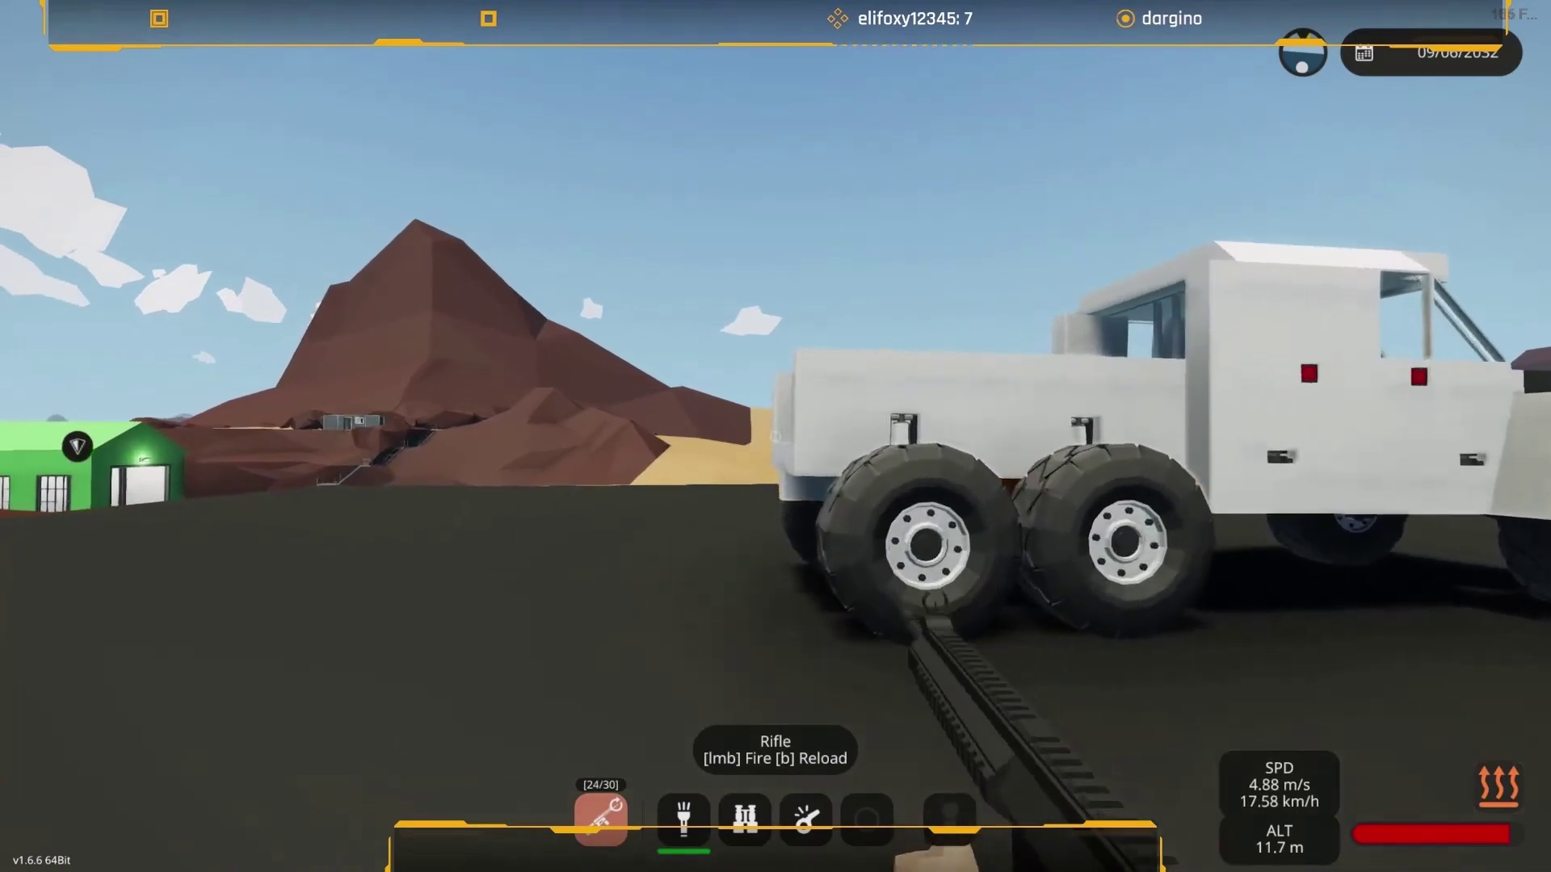
{"action": "key", "text": "w"}
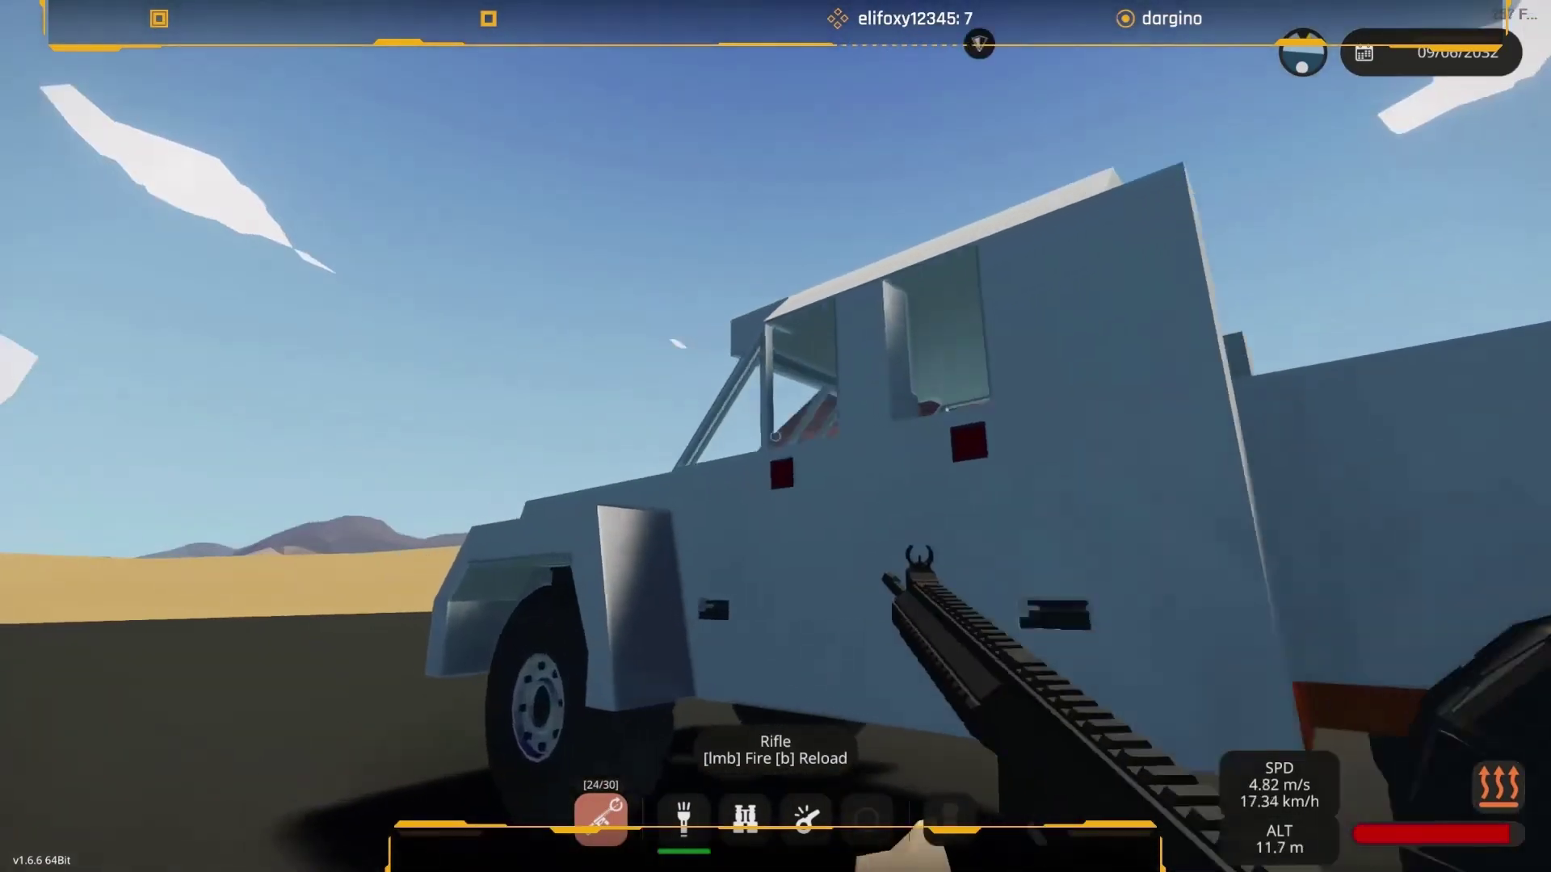
{"action": "key", "text": "w"}
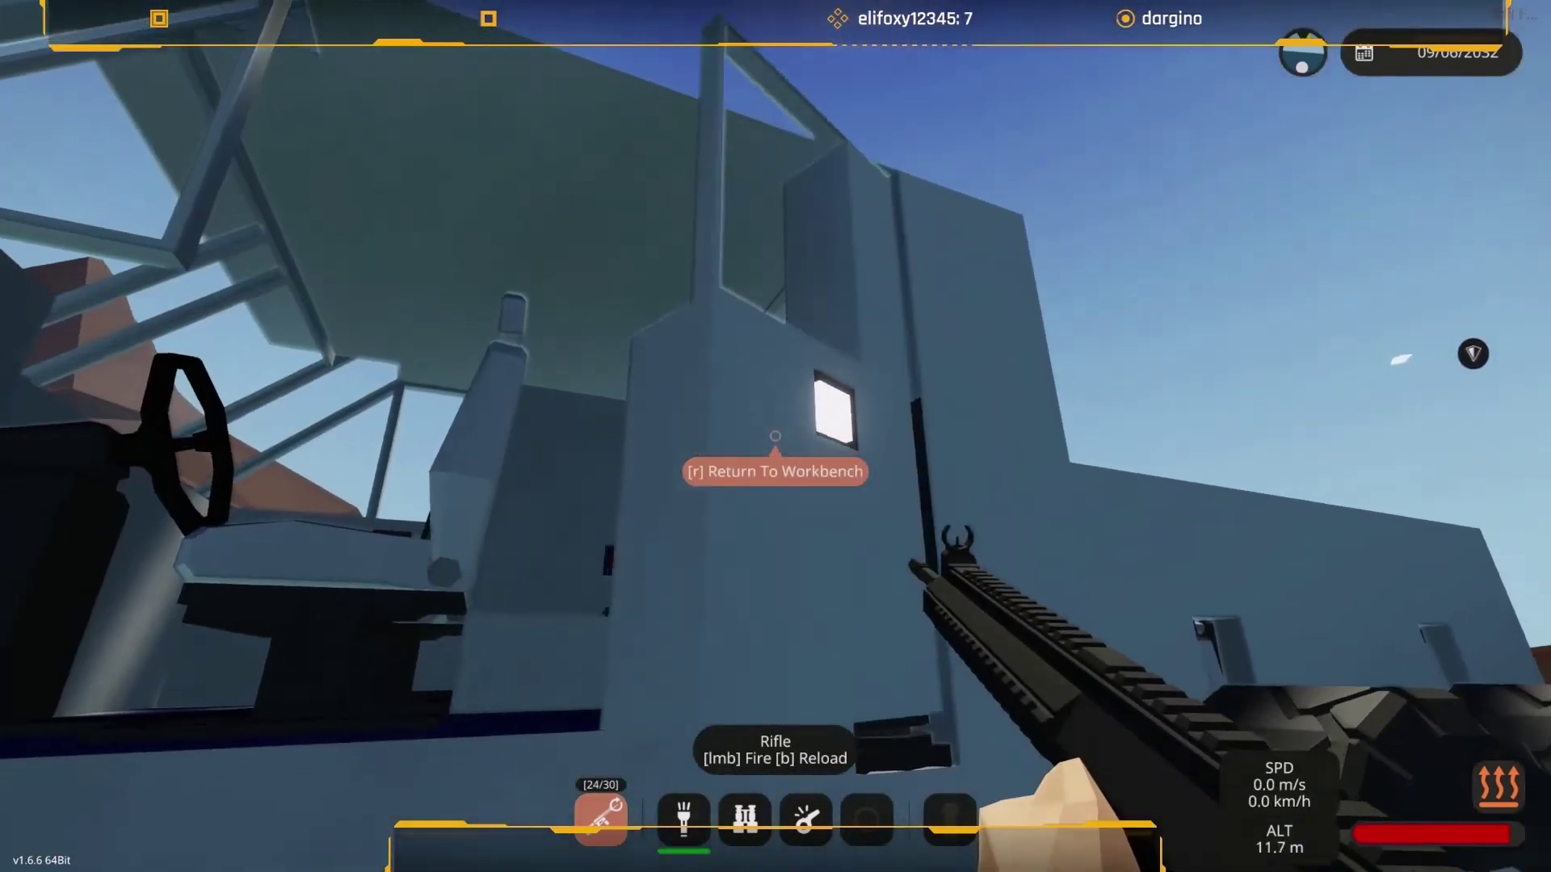
{"action": "key", "text": "w"}
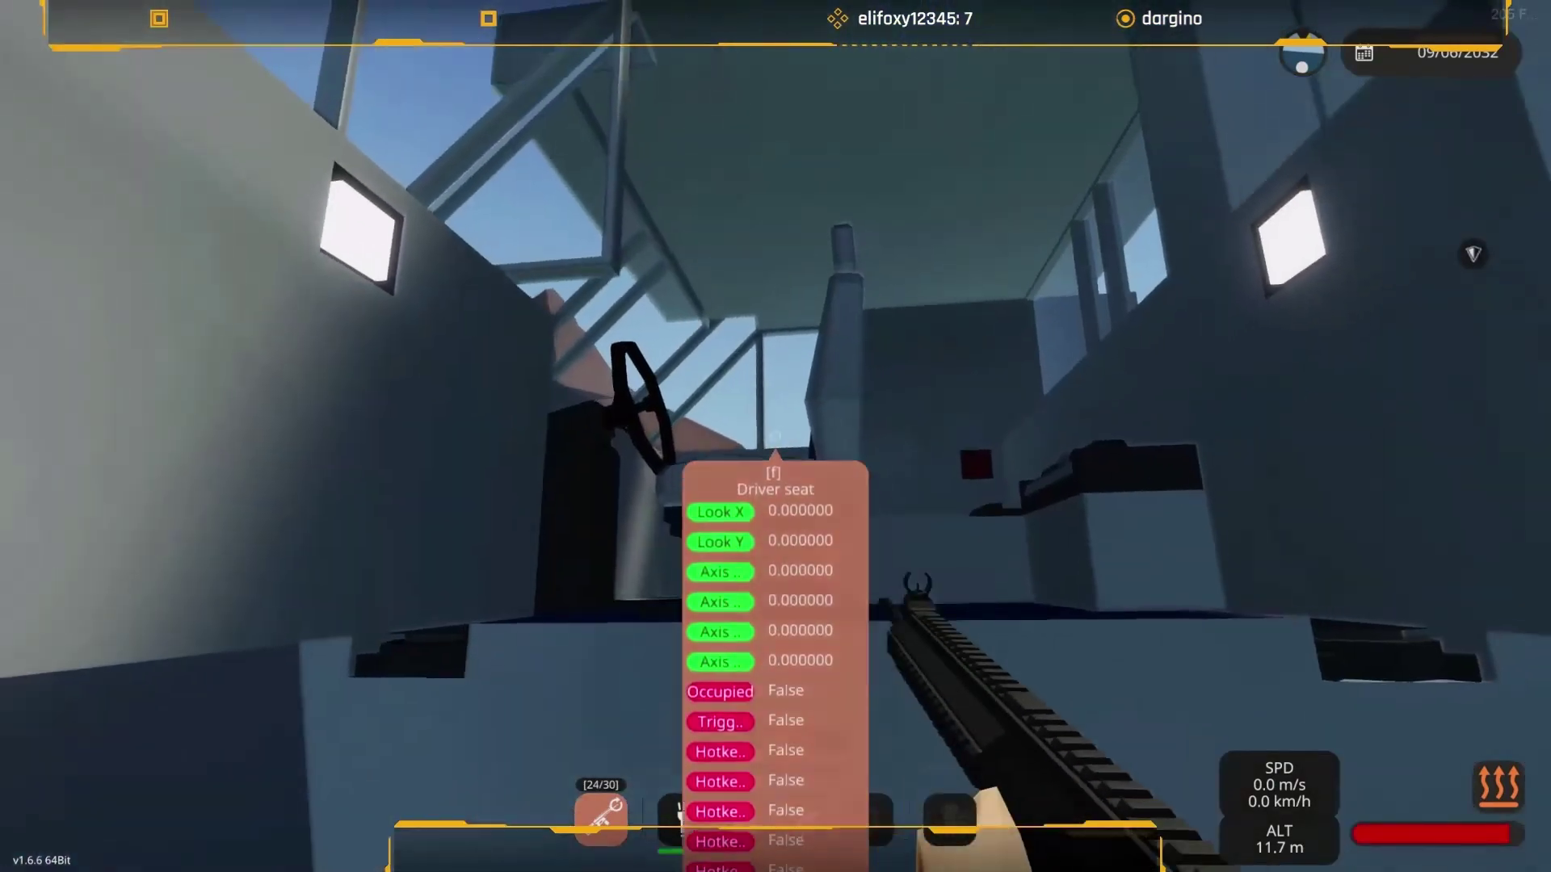
{"action": "key", "text": "w"}
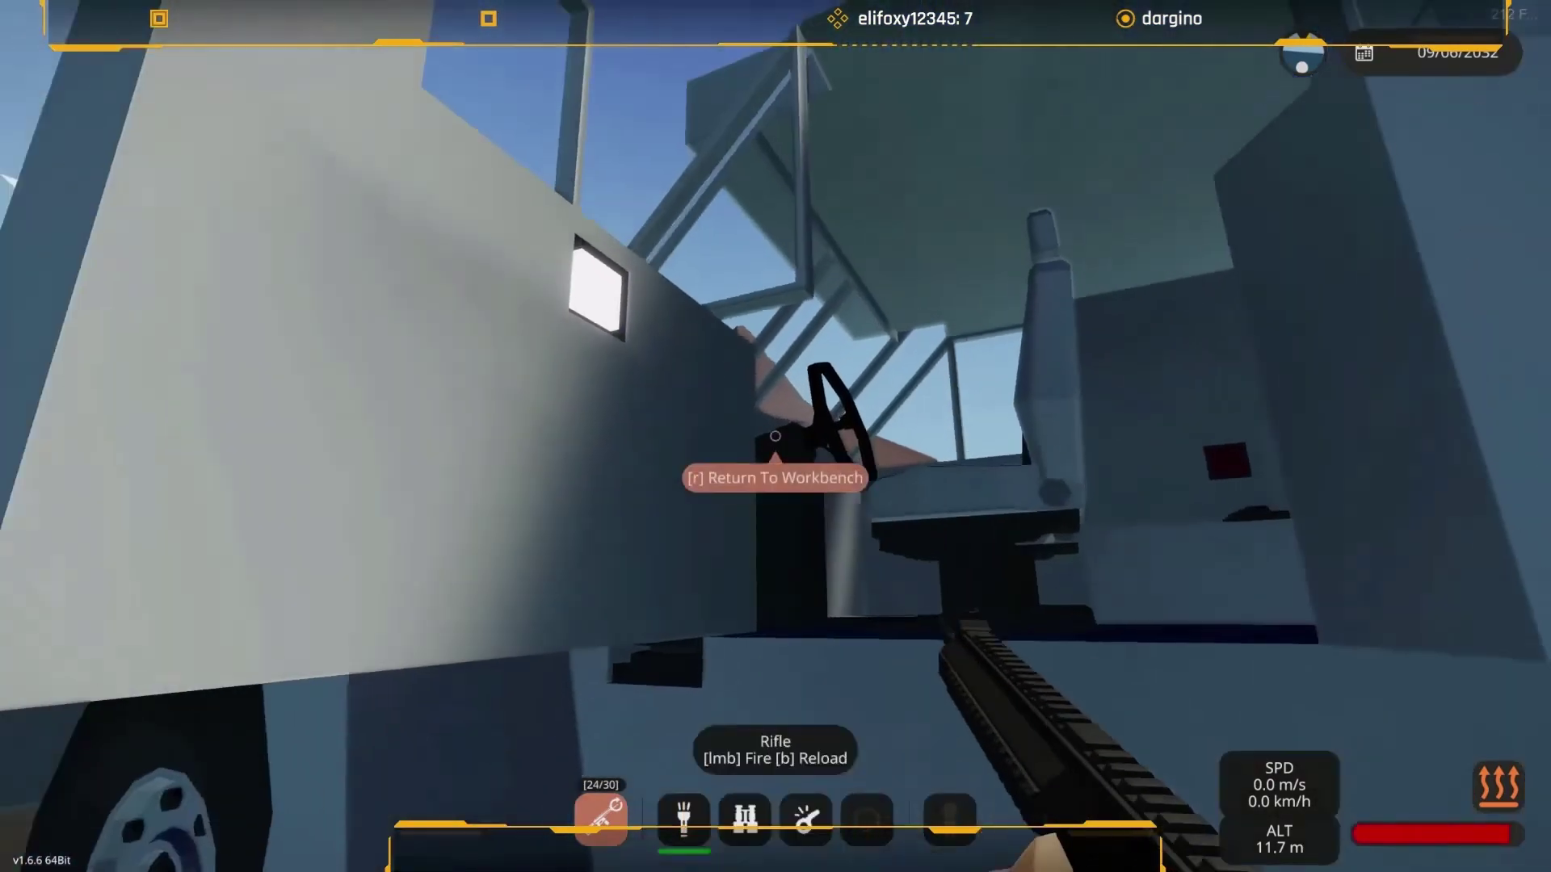
Sit in the driver seat and drive off at about 50 km/h in third-person view.
{"action": "key", "text": "f"}
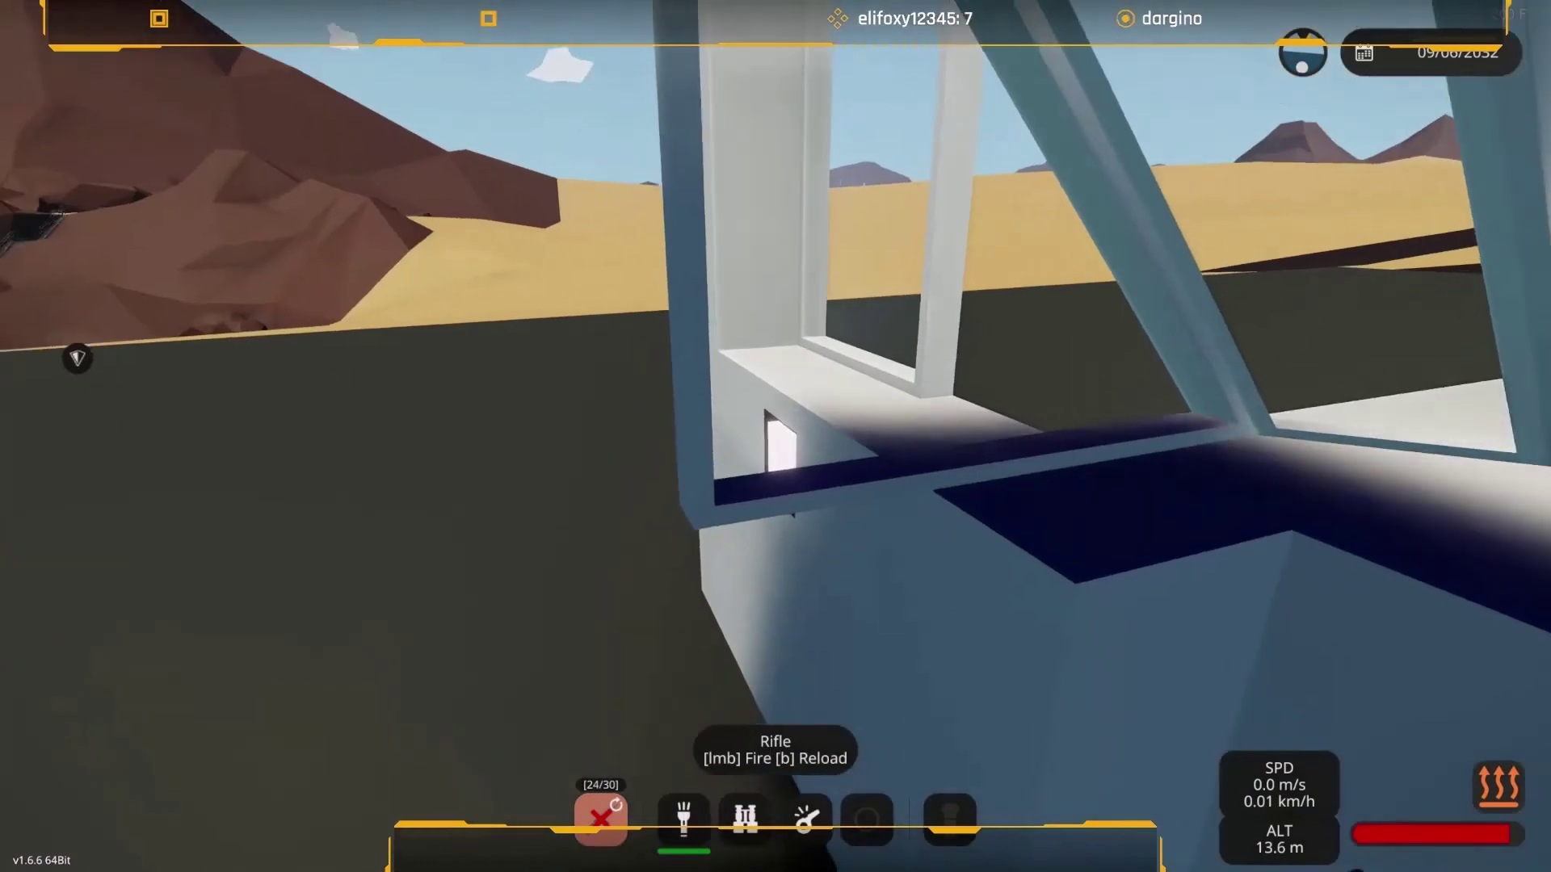
{"action": "key", "text": "w"}
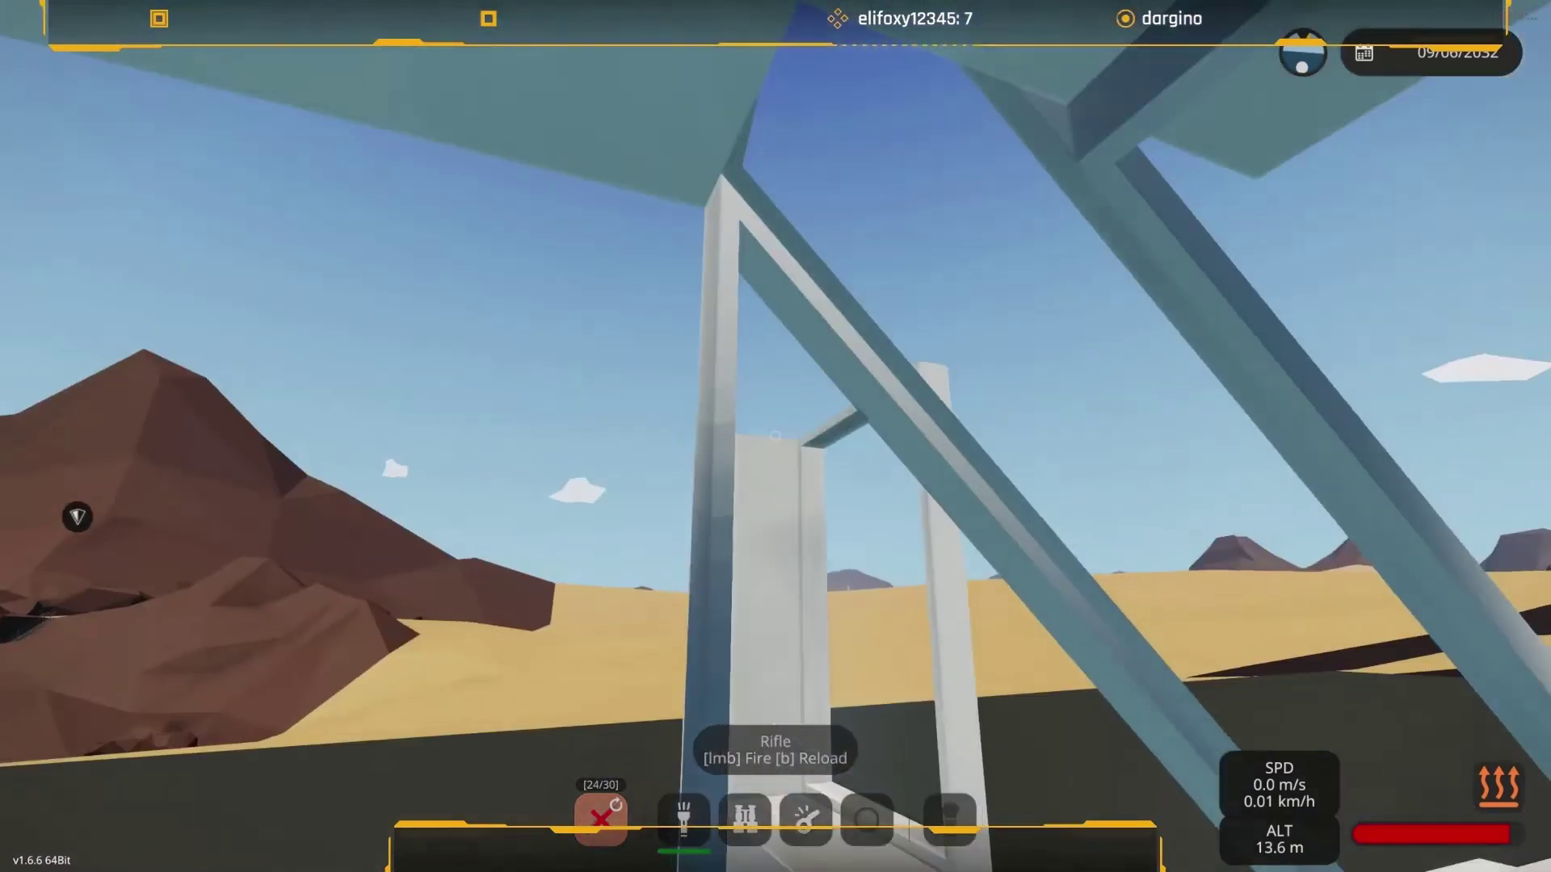
{"action": "key", "text": "w"}
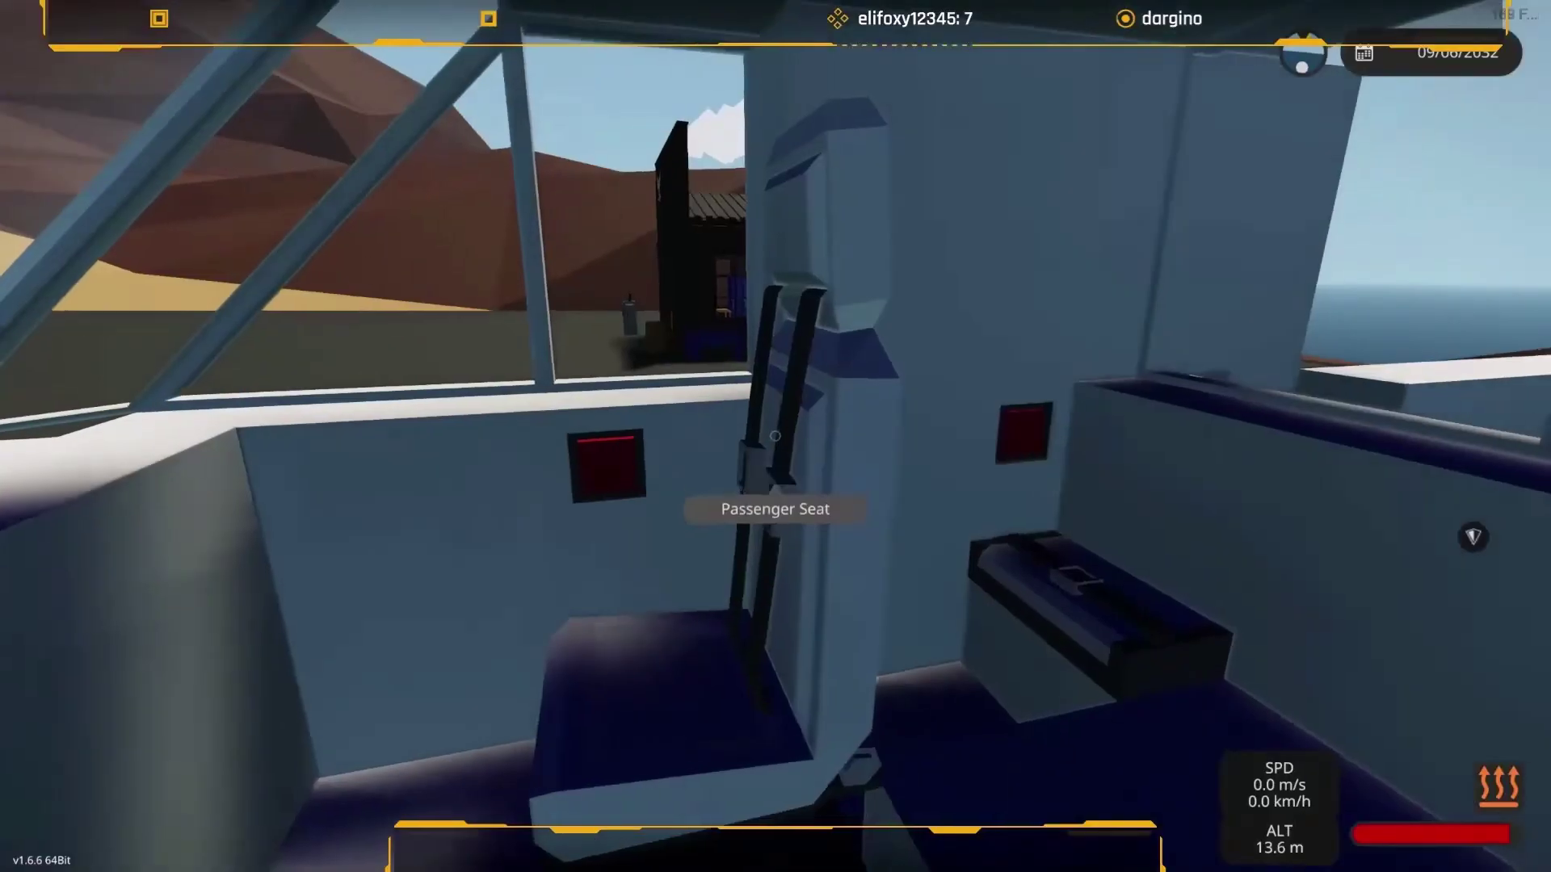
{"action": "key", "text": "f"}
{"action": "key", "text": "Tab"}
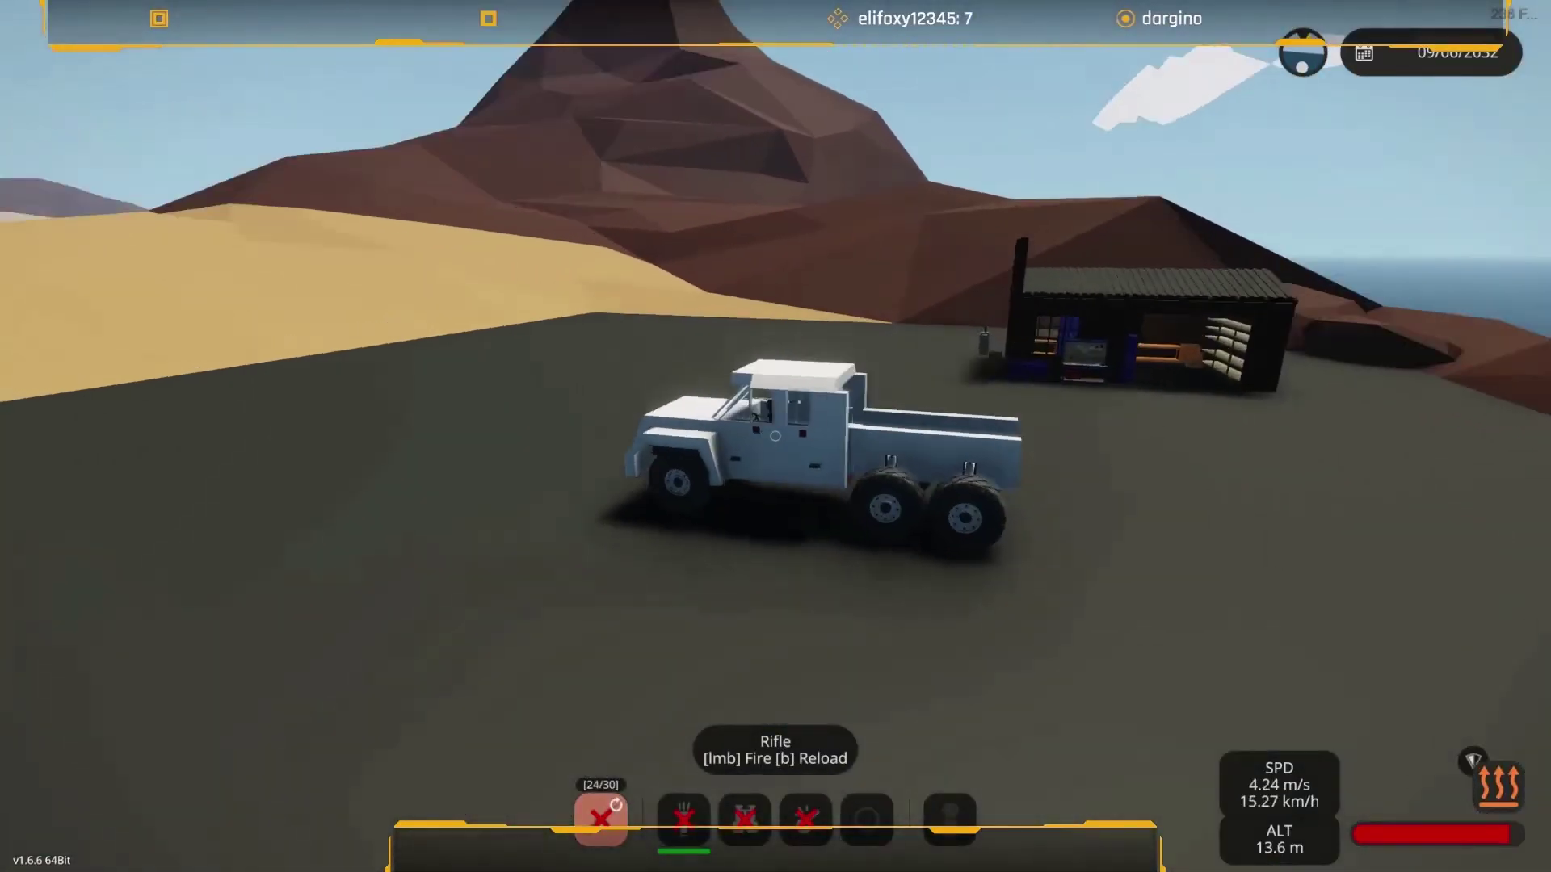
{"action": "scroll", "coordinate": [775, 436], "scroll_direction": "up", "scroll_amount": 3}
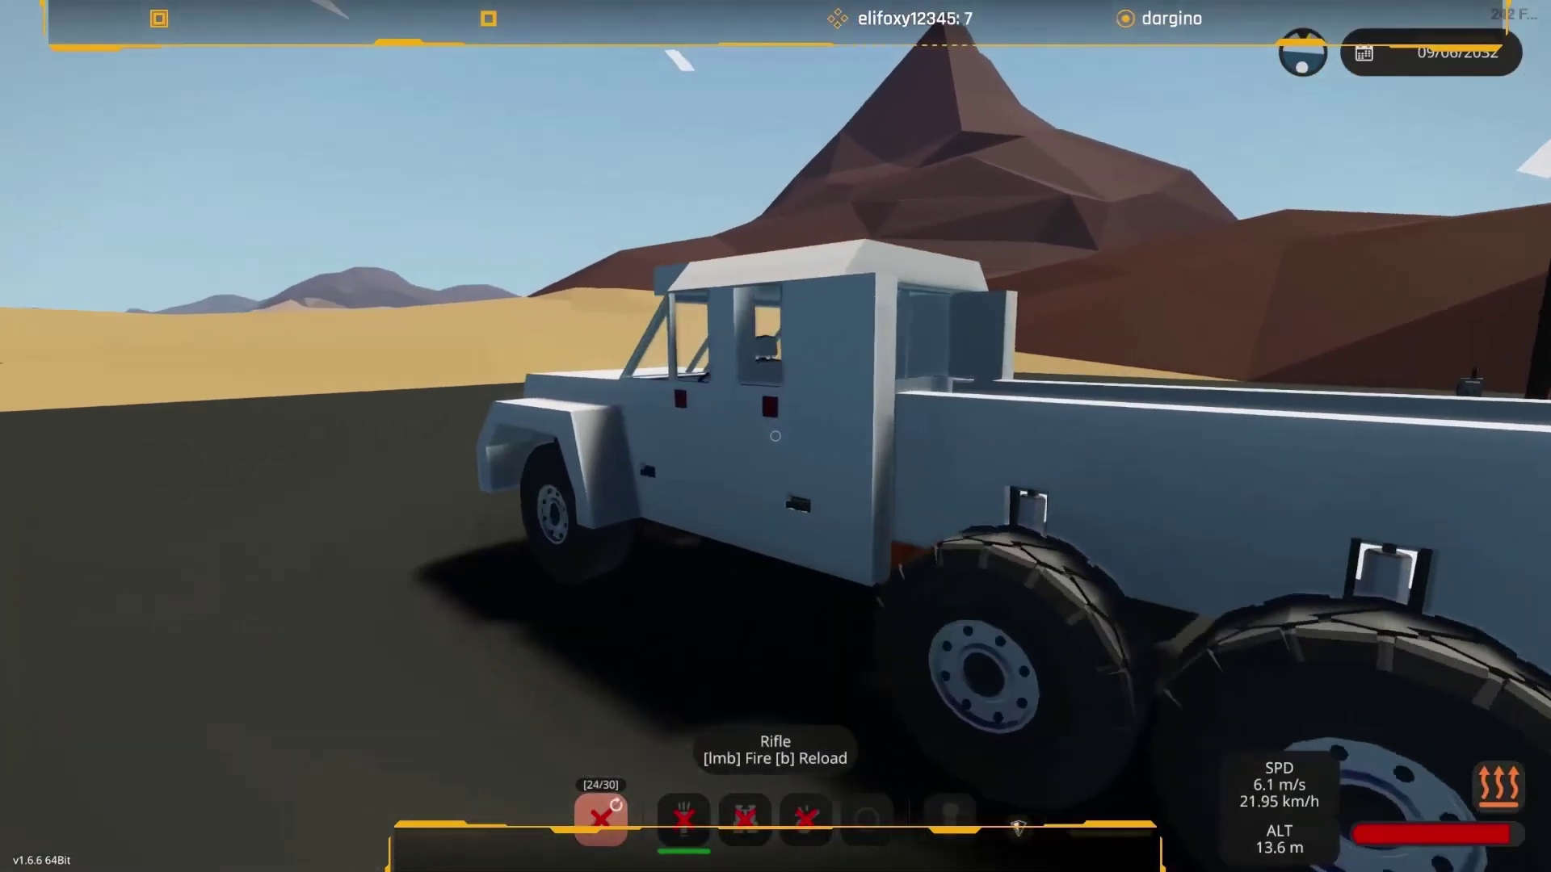
{"action": "scroll", "coordinate": [777, 437], "scroll_direction": "down", "scroll_amount": 5}
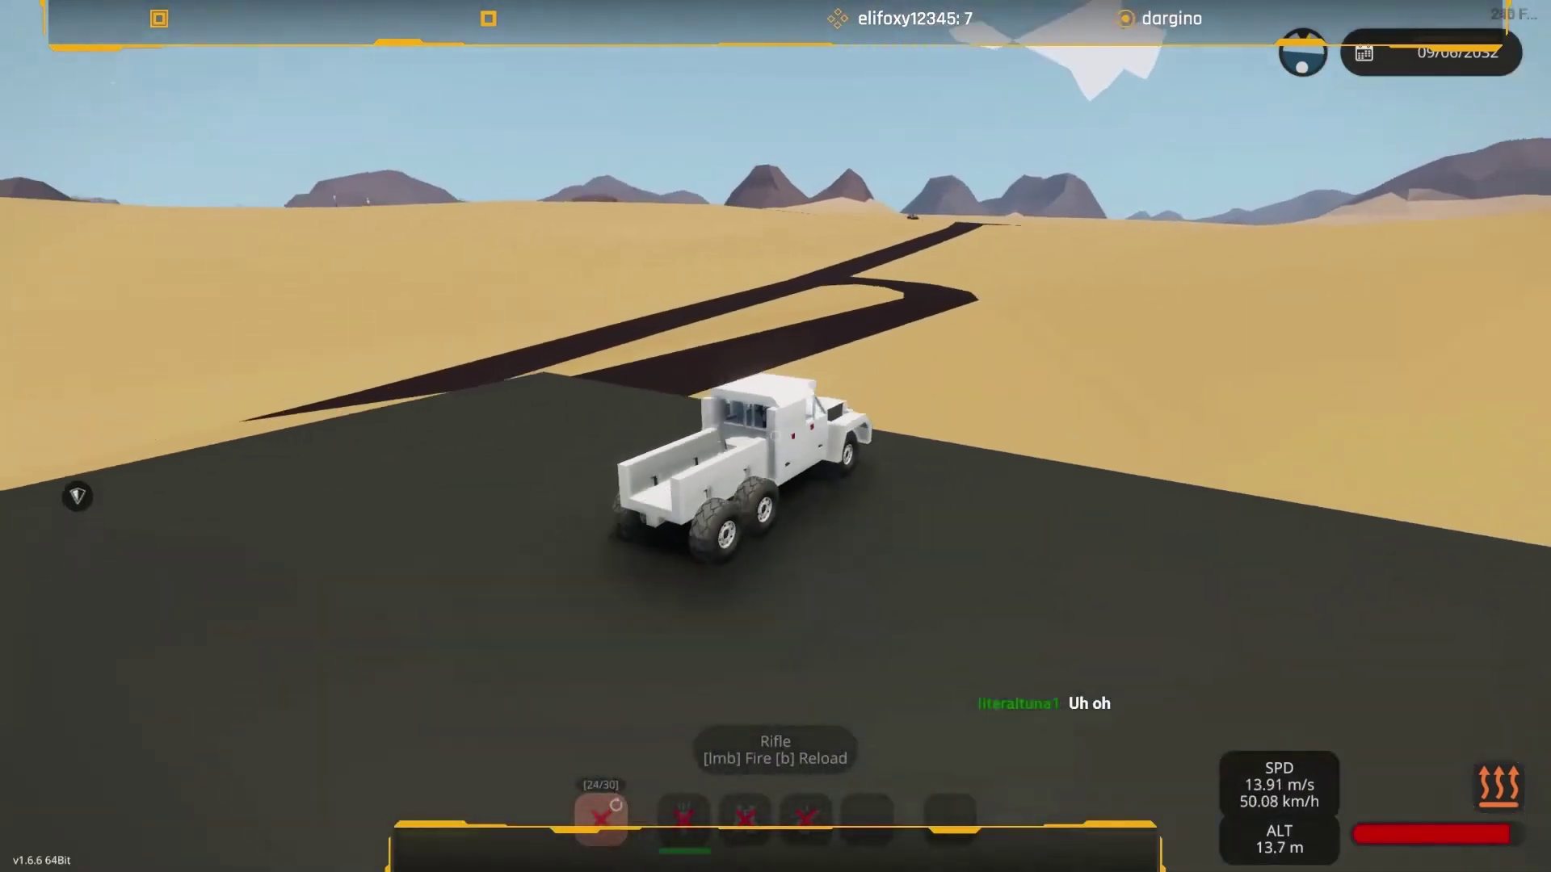